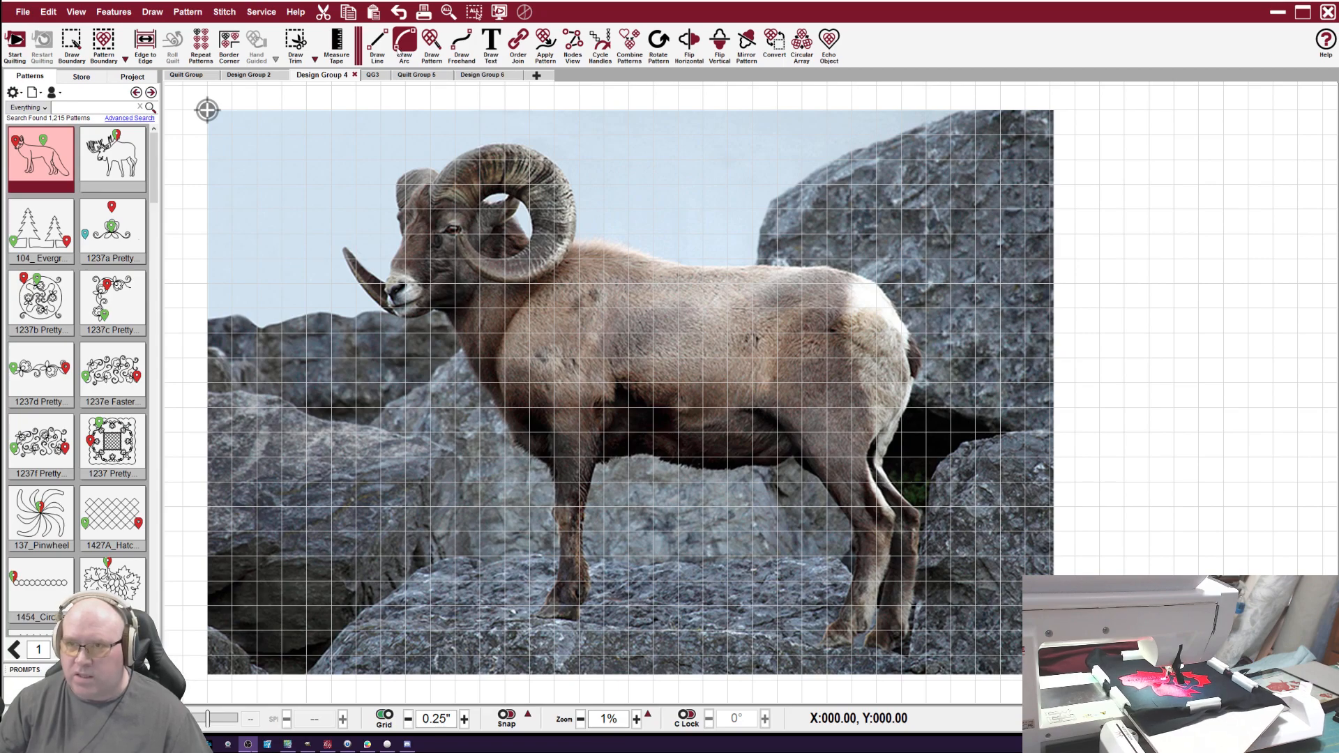
Trace the ram's throat and chest with connected arcs from below the jaw down to the top of the front leg.
click(403, 48)
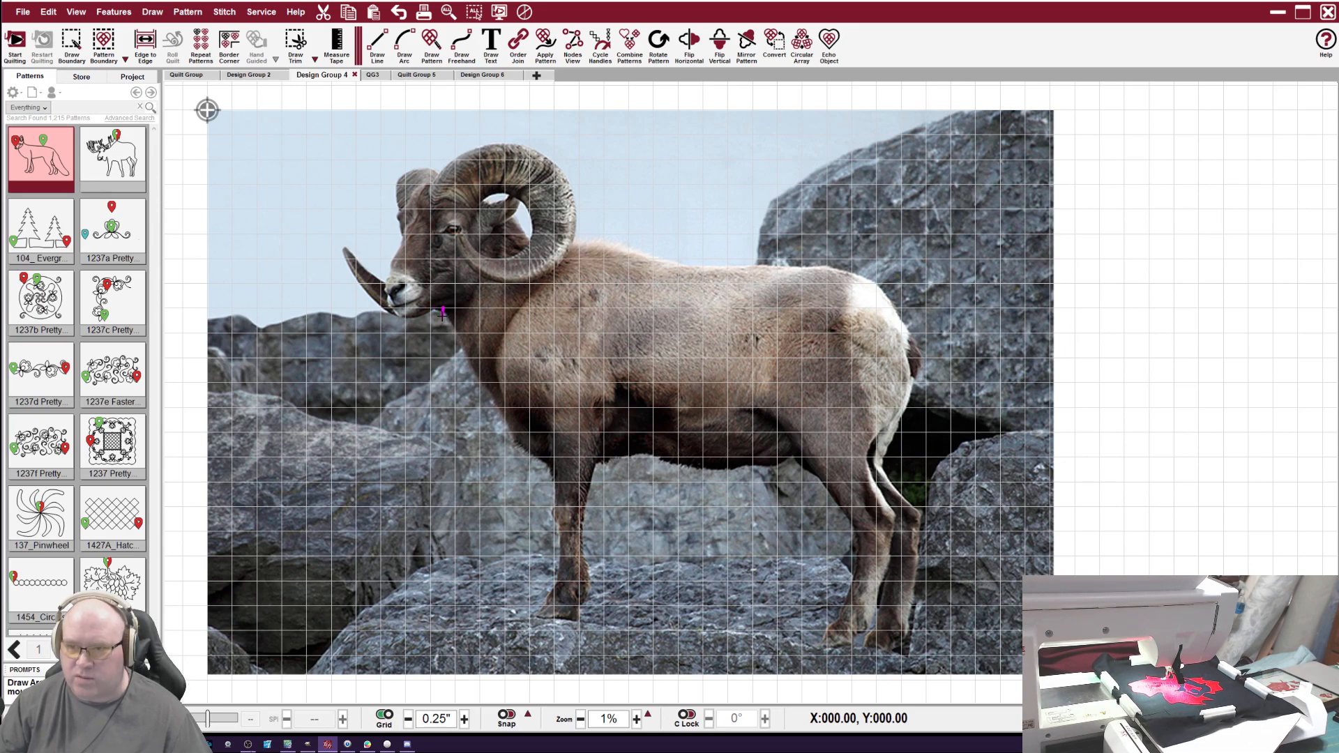
click(463, 346)
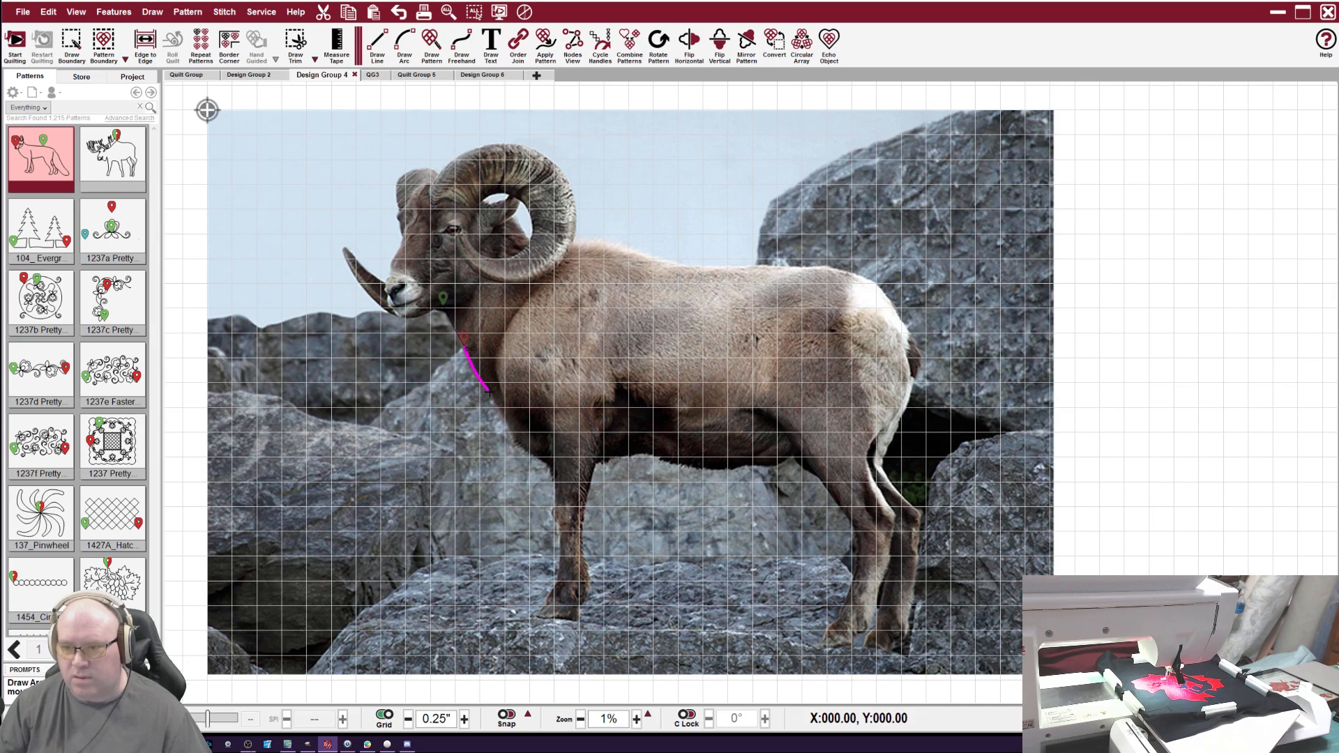
click(490, 390)
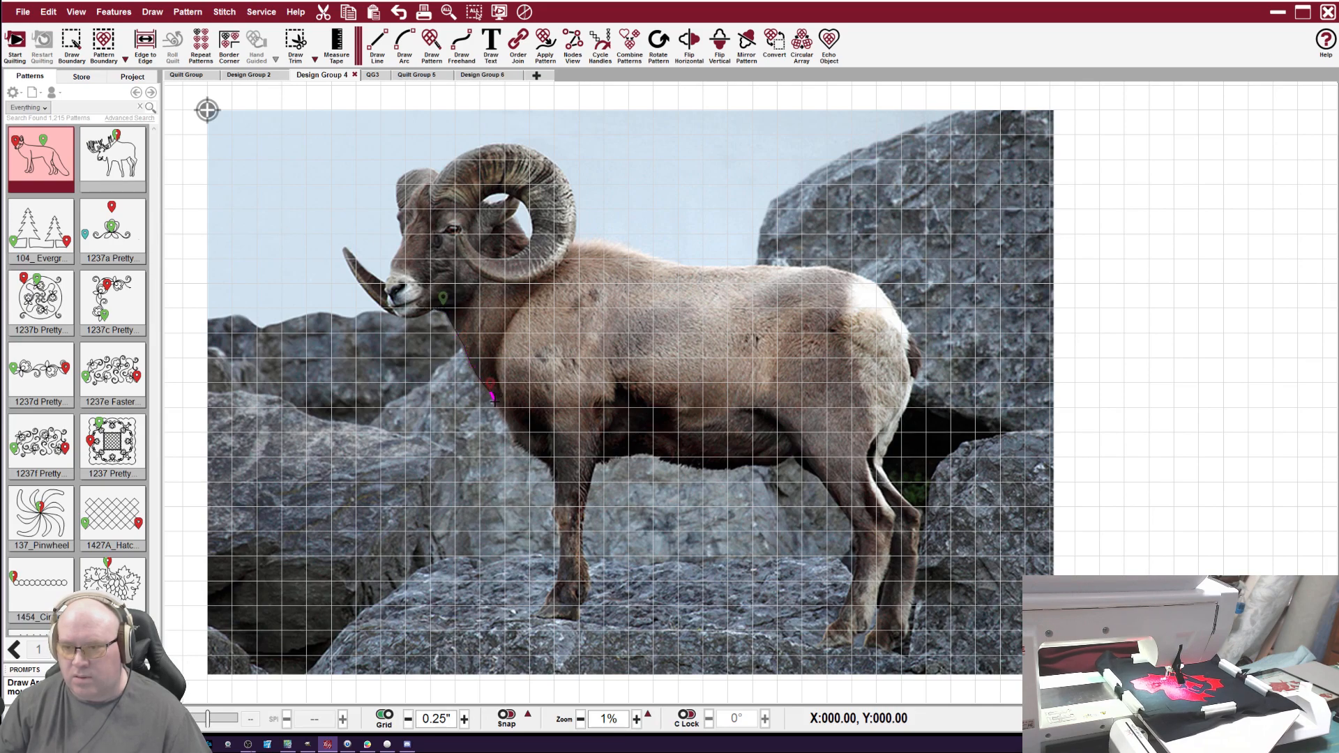
click(514, 436)
click(536, 451)
click(555, 478)
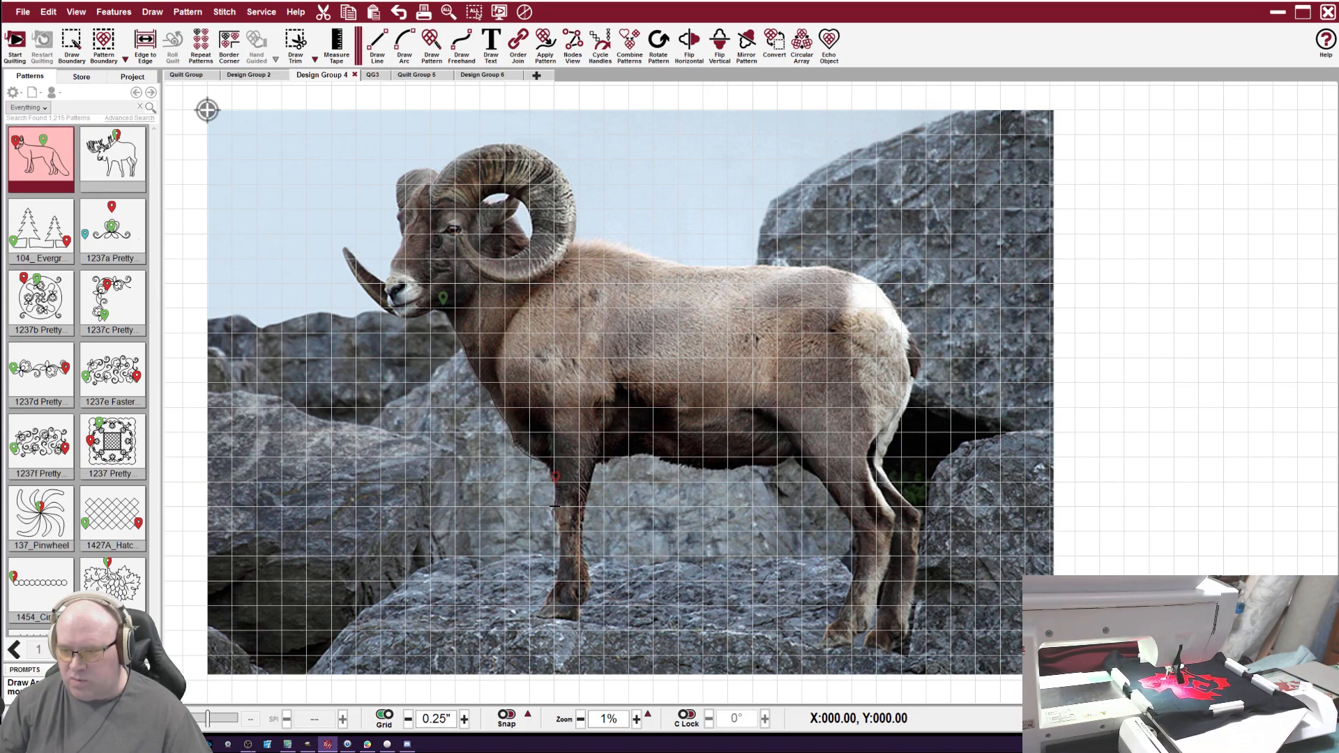
right_click(564, 500)
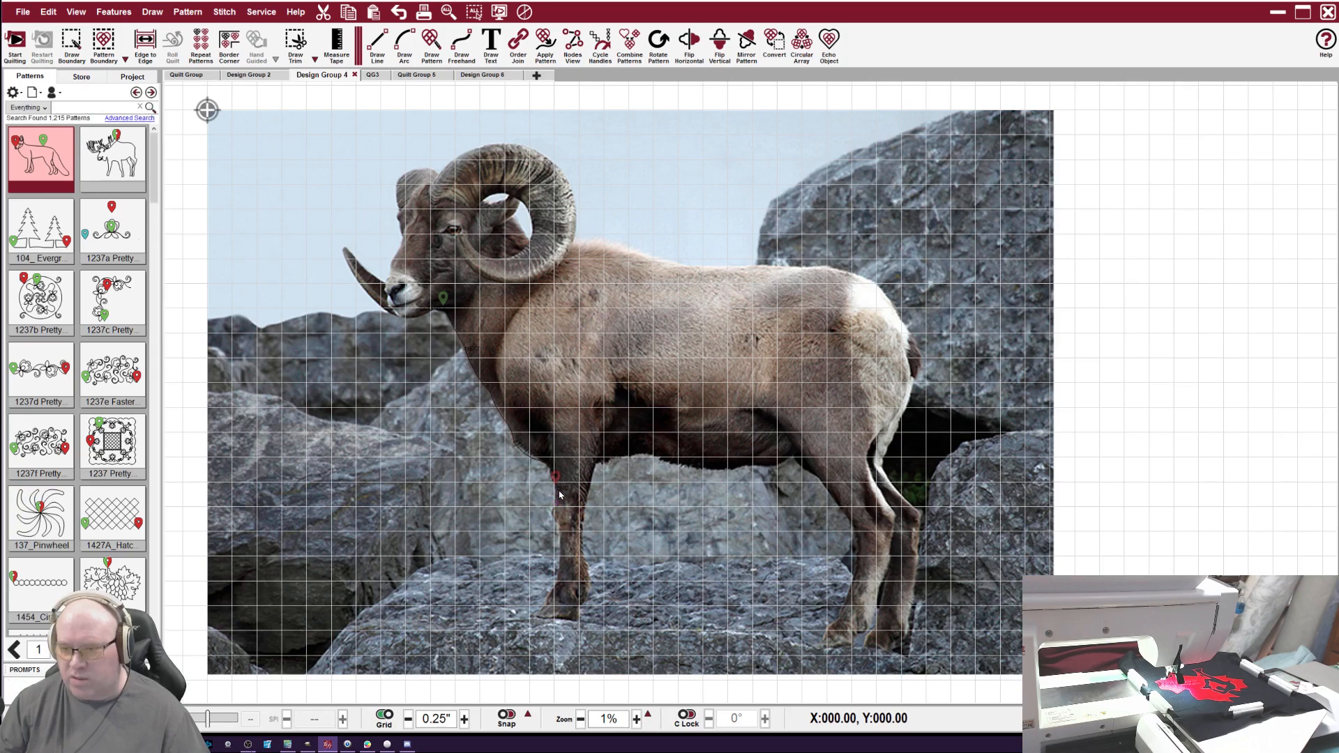
Restart the Draw Arc tool and enable End Point snapping to continue from the end of the chest outline.
click(554, 474)
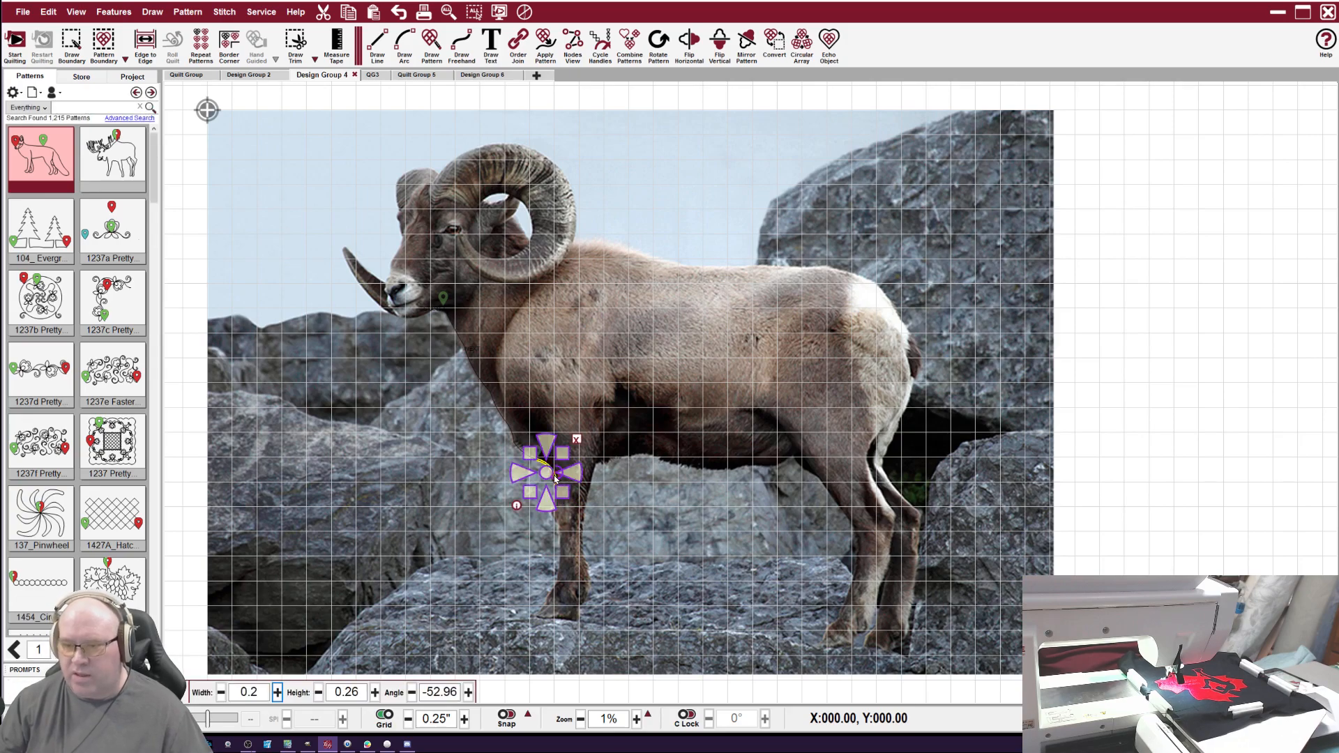
click(404, 43)
right_click(590, 510)
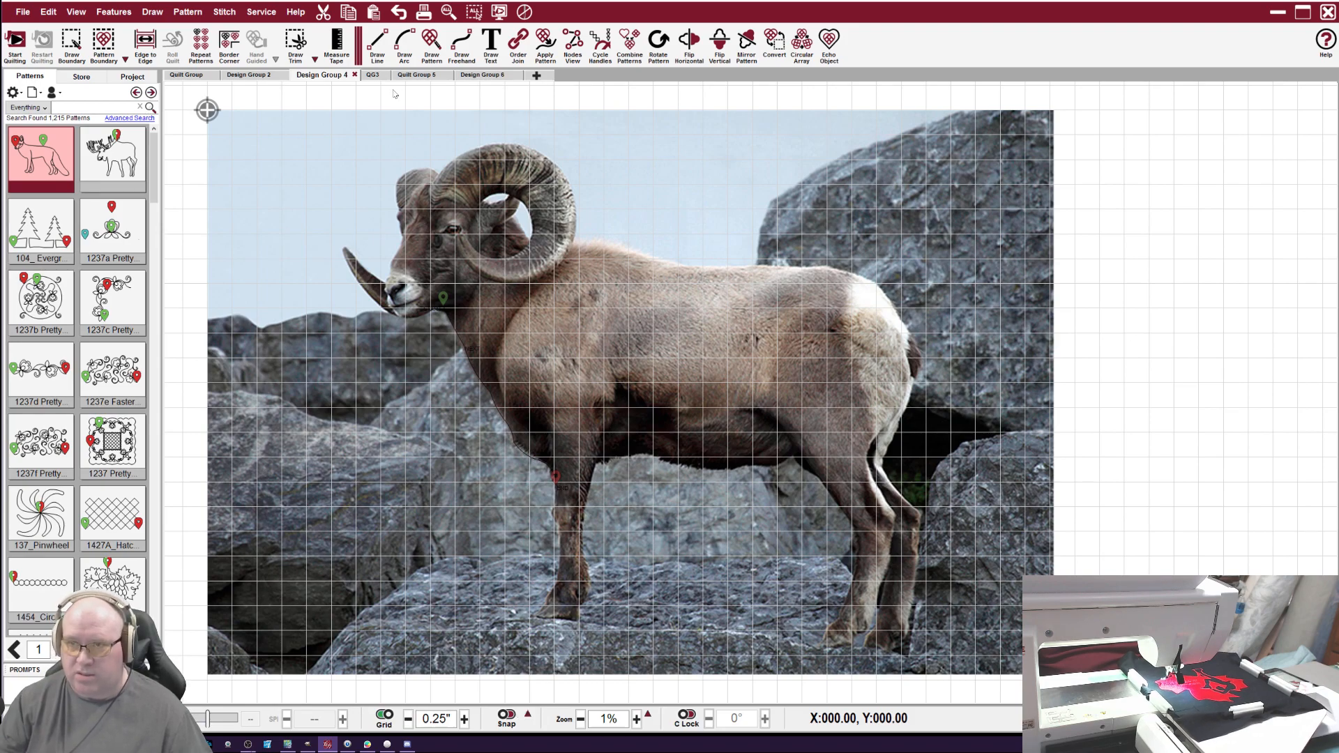
click(404, 44)
right_click(571, 494)
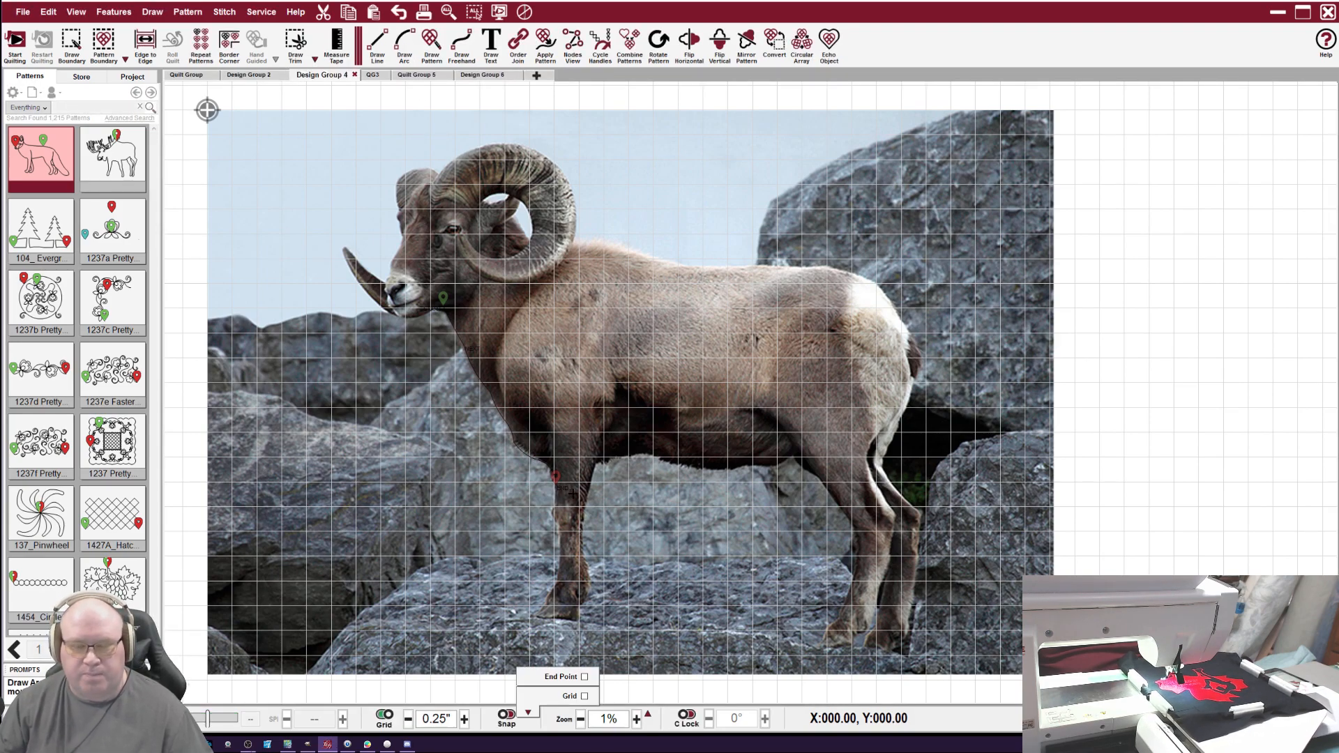
key(e)
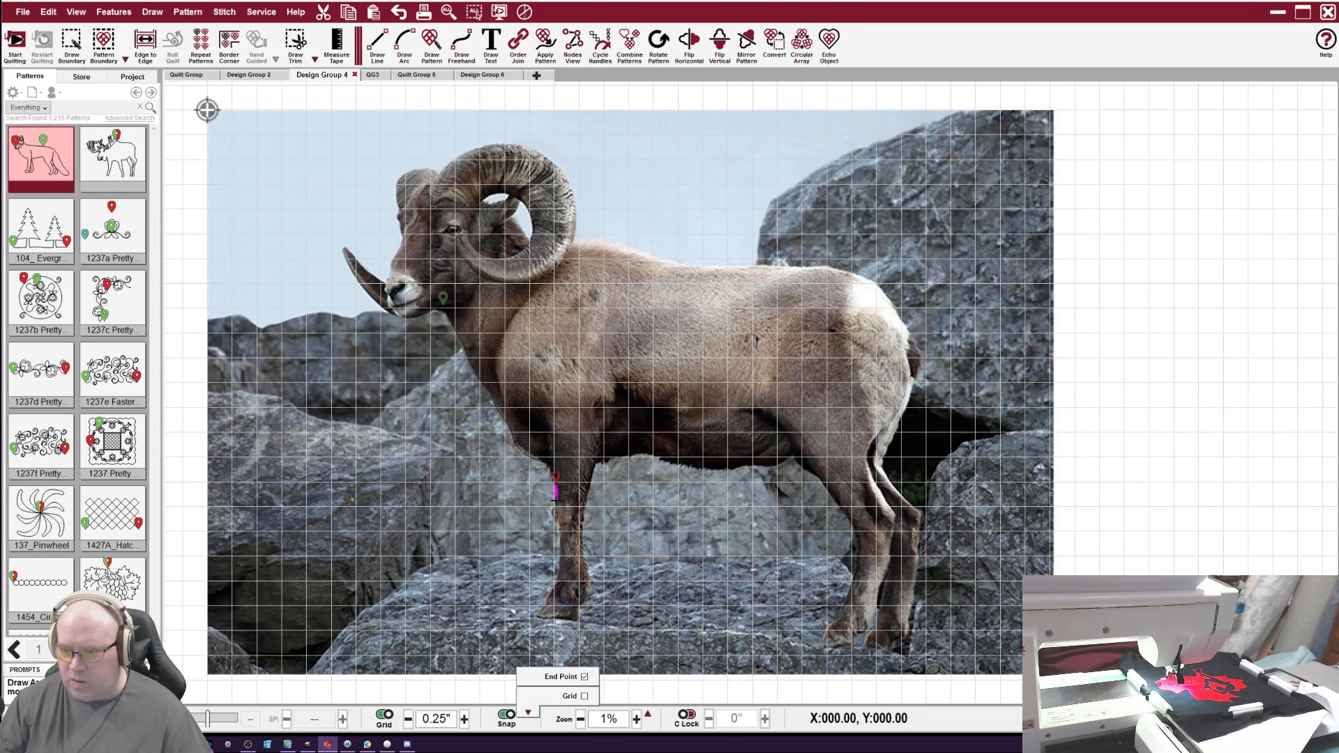
Trace the front edge of the ram's front leg with arcs from the knee down to the tip of the hoof.
click(556, 507)
click(556, 506)
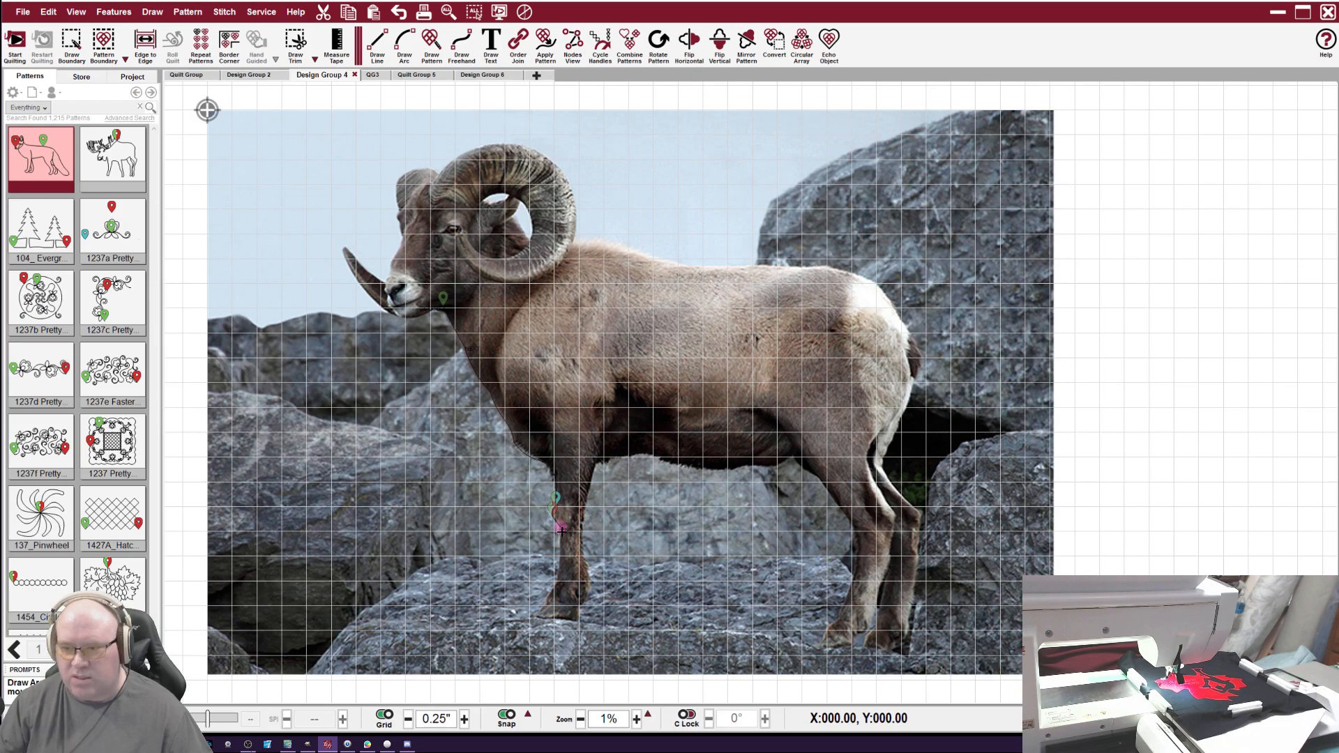
click(558, 572)
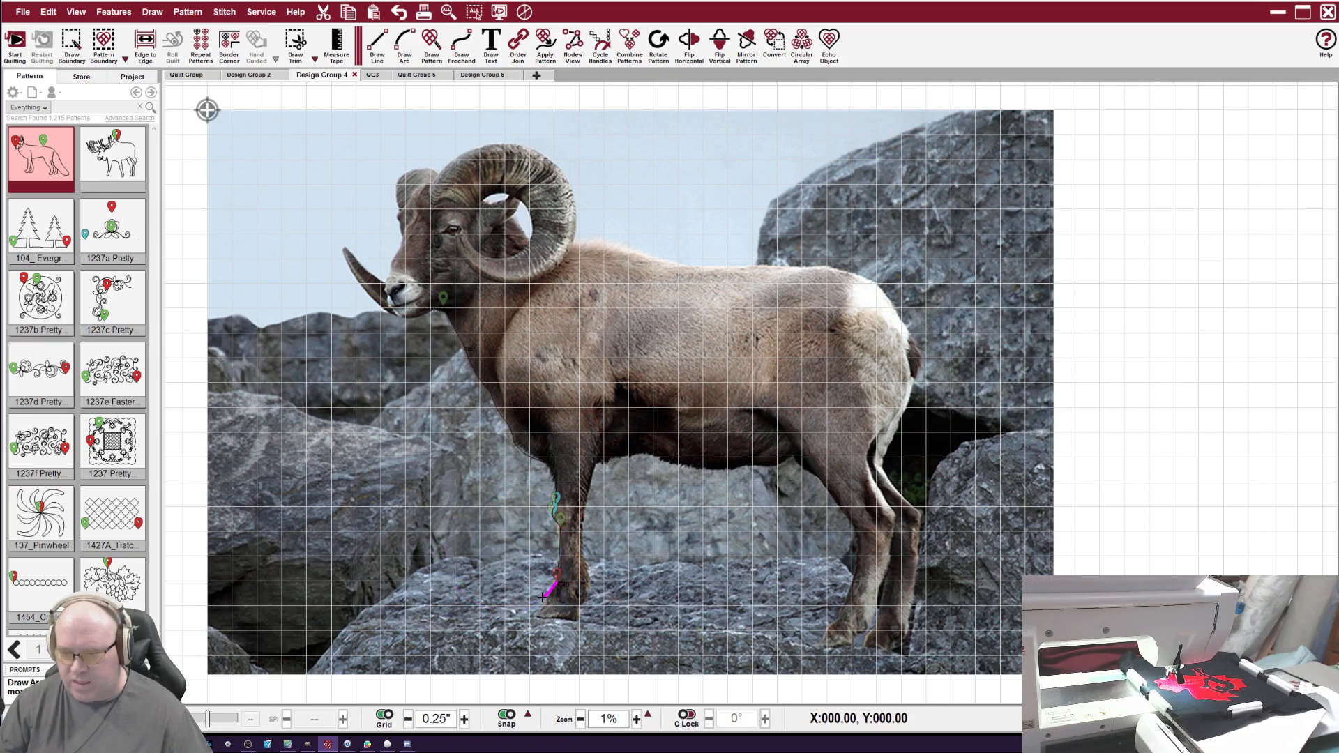
click(545, 593)
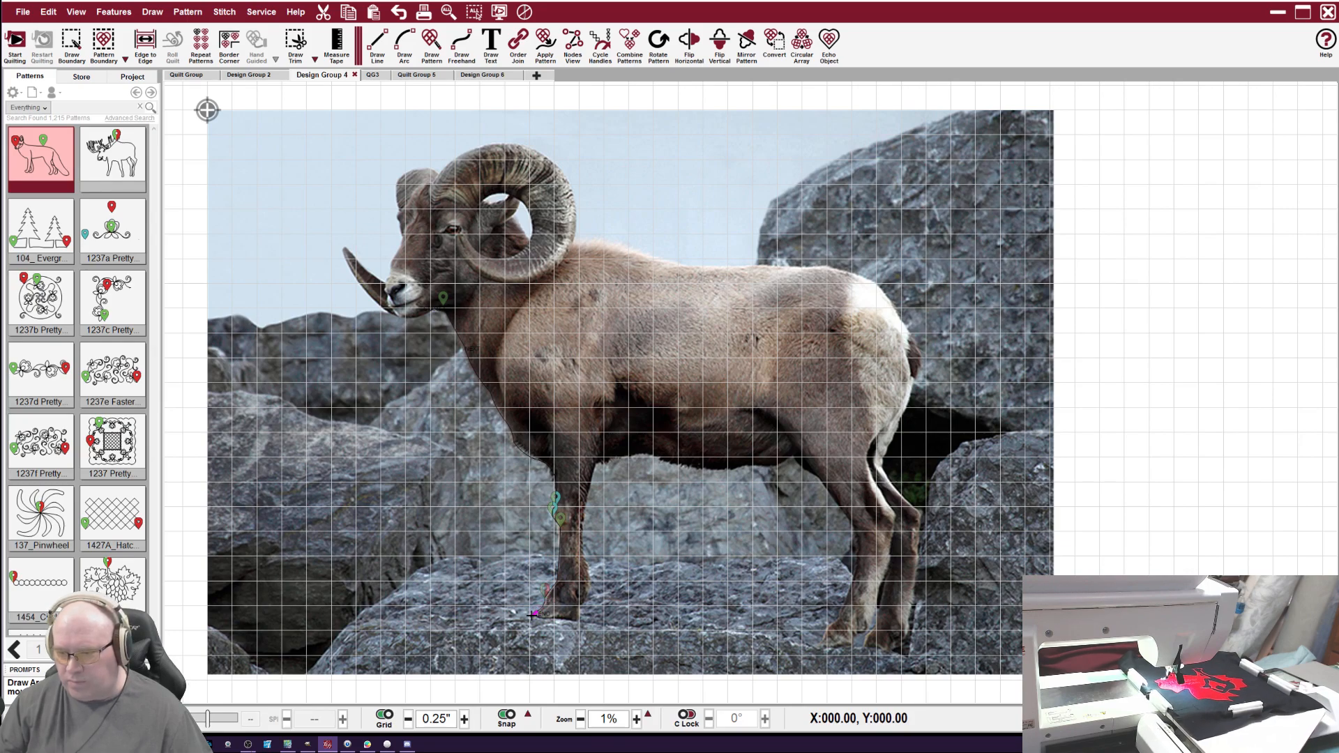
click(535, 616)
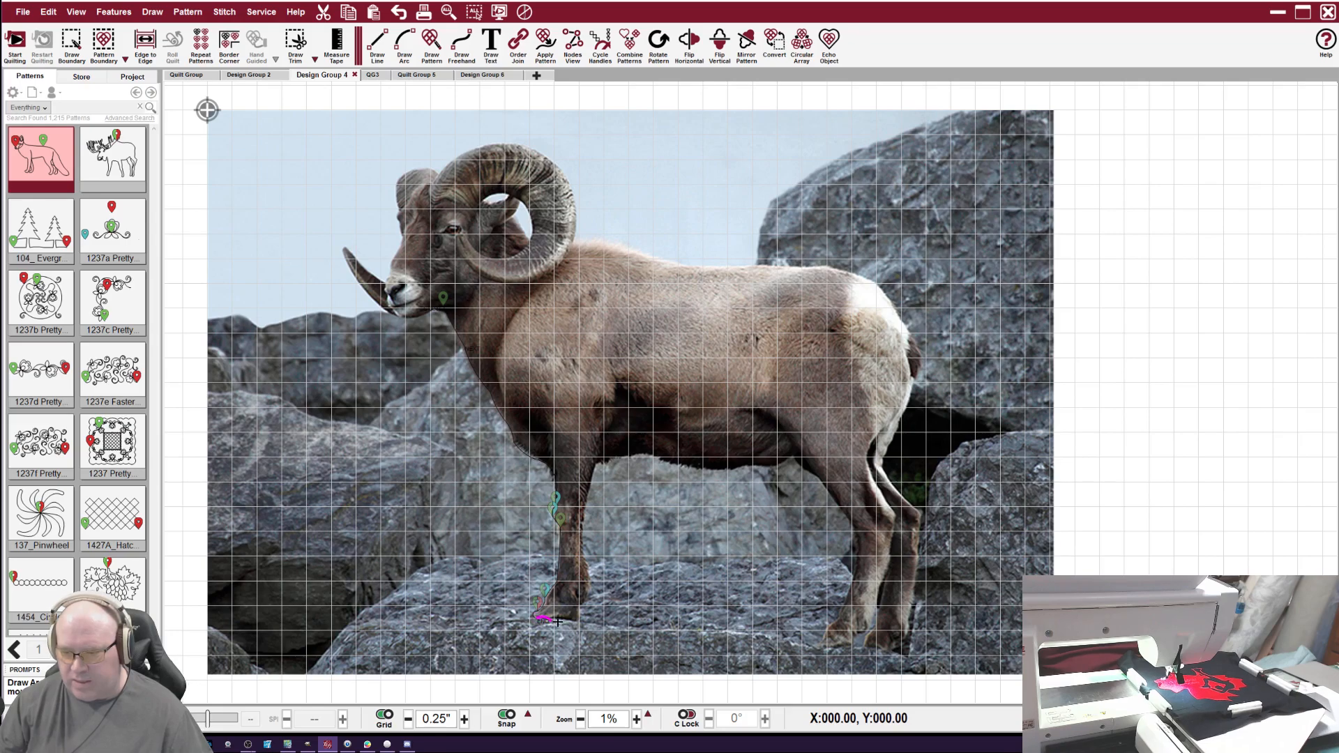
Continue the arcs along the sole of the front hoof and up the back edge of the front leg to the belly.
click(566, 621)
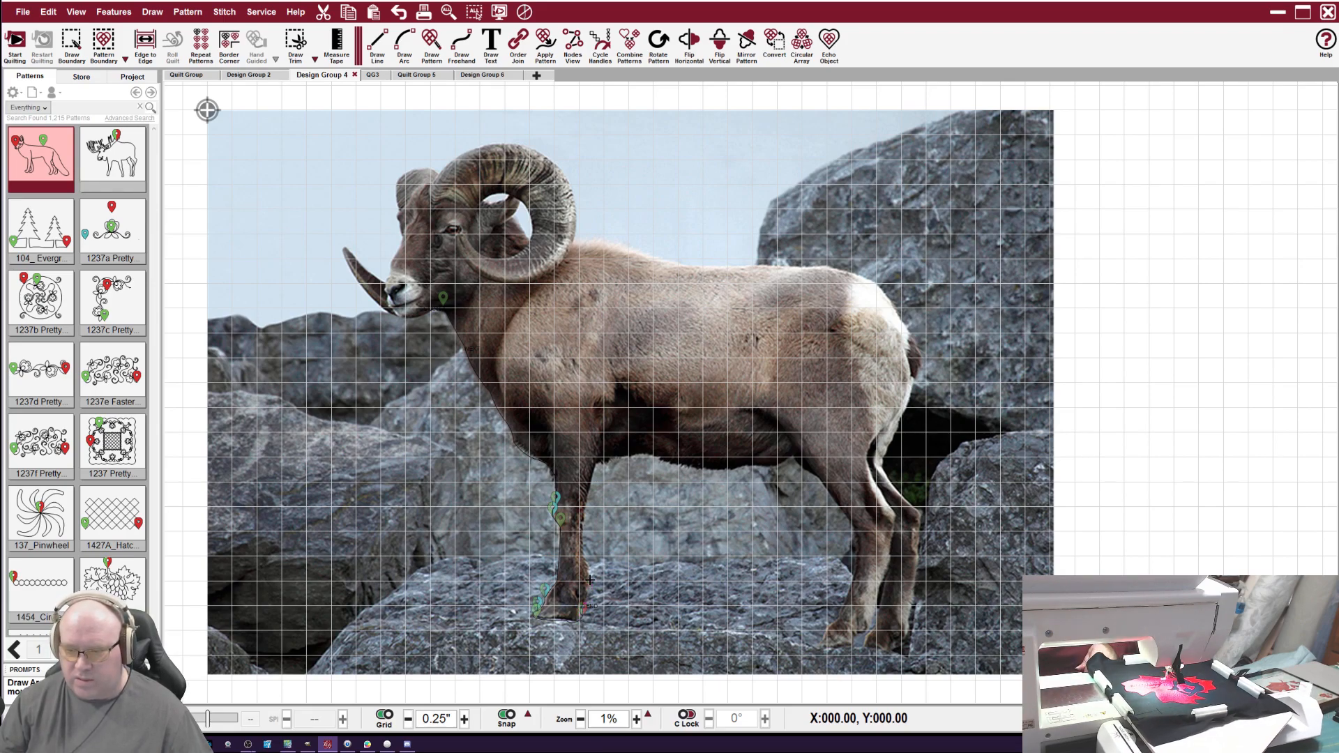
click(583, 559)
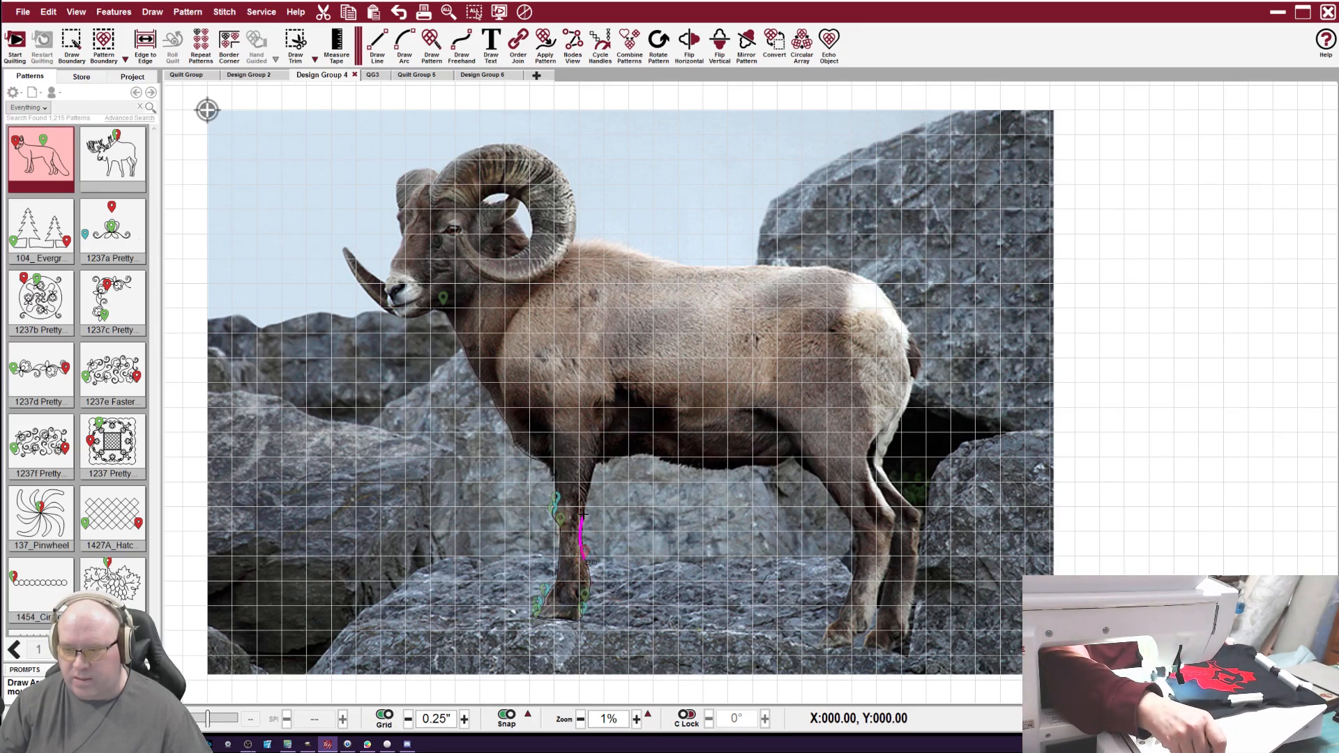
click(593, 470)
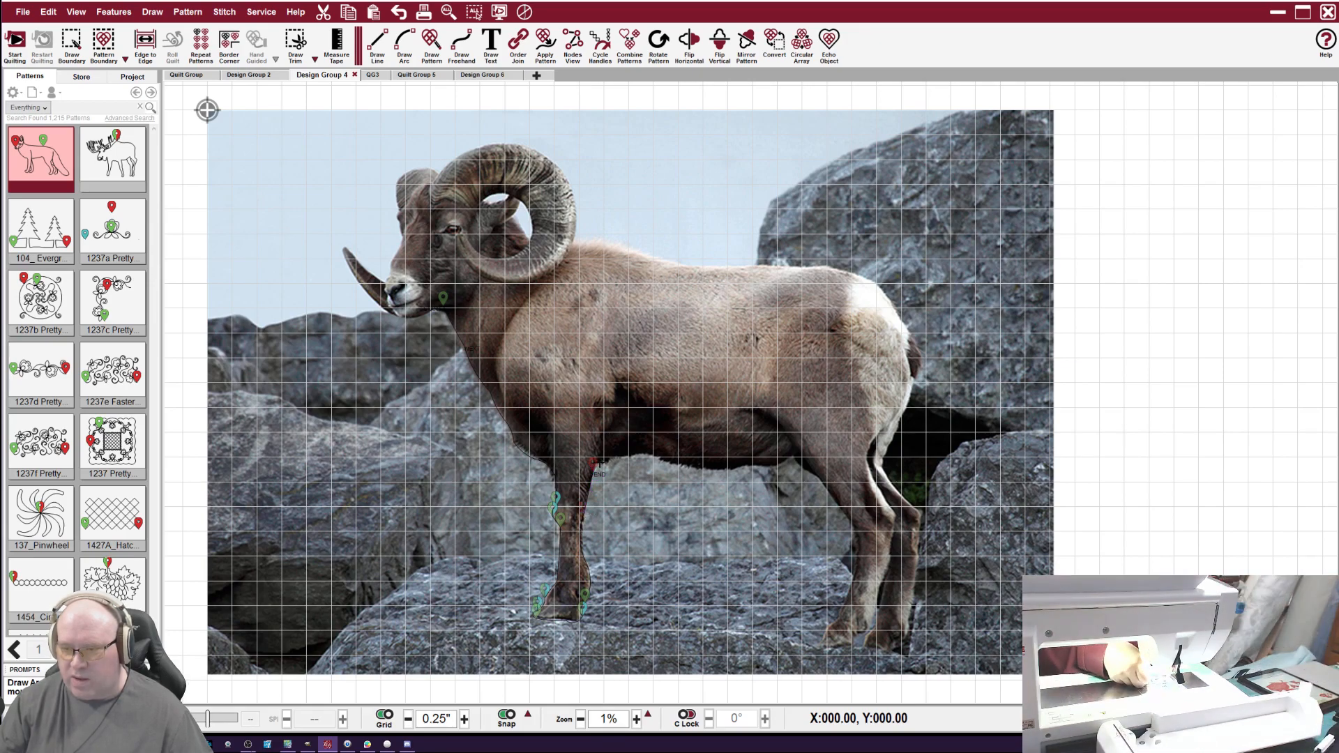
Trace the ram's underbelly with connected arcs from behind the front leg to the flank.
click(606, 461)
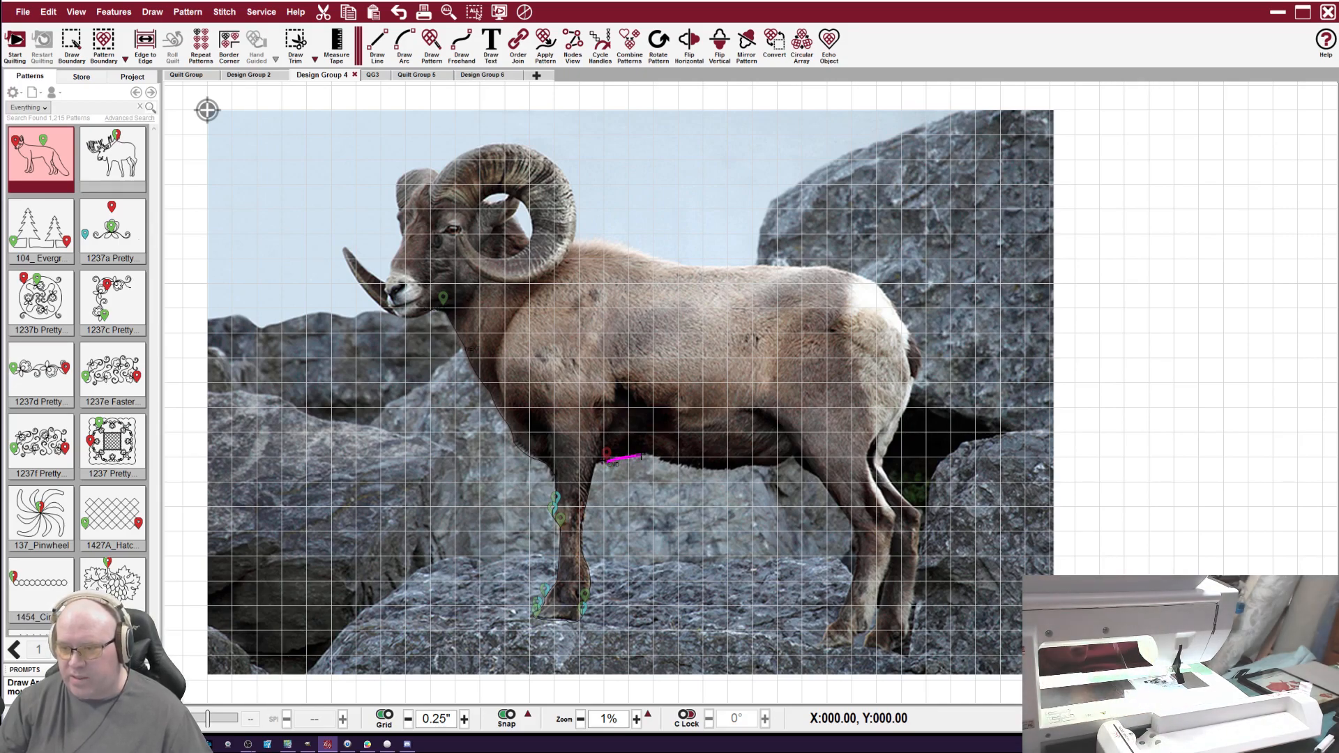
click(642, 457)
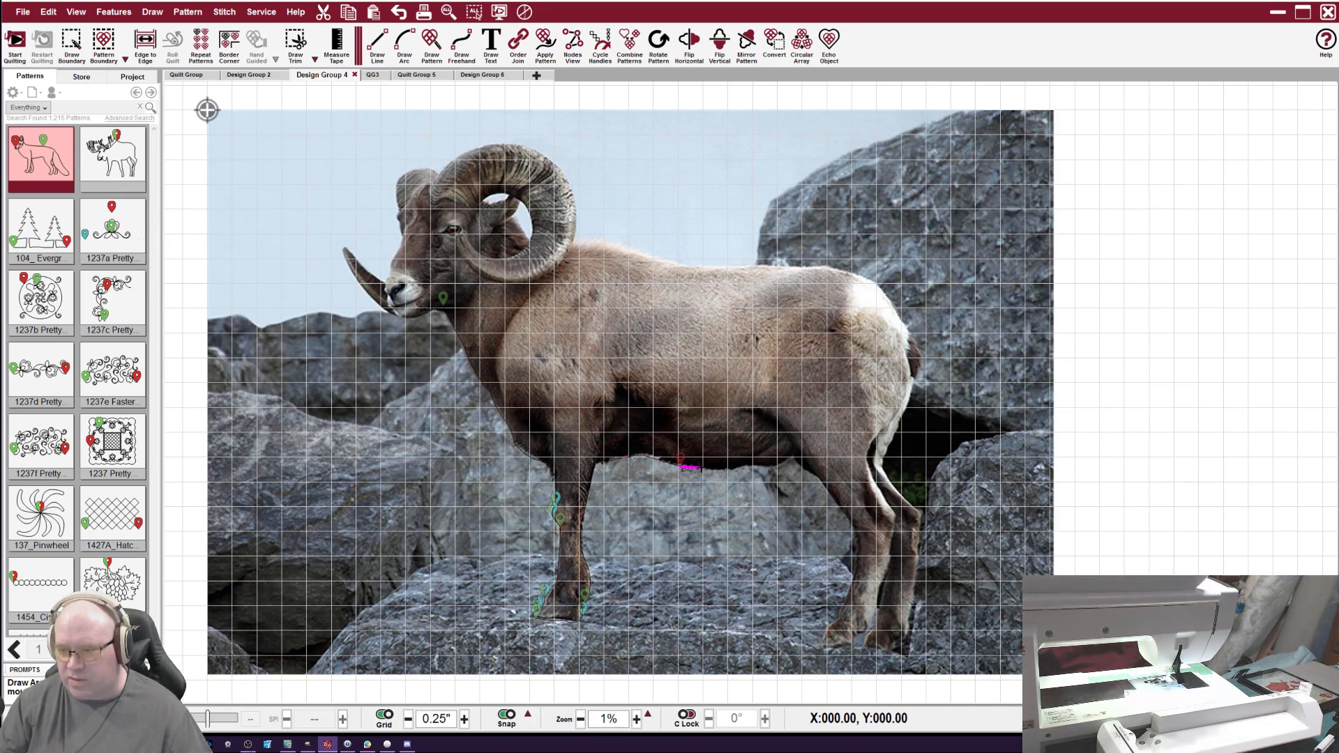
click(730, 464)
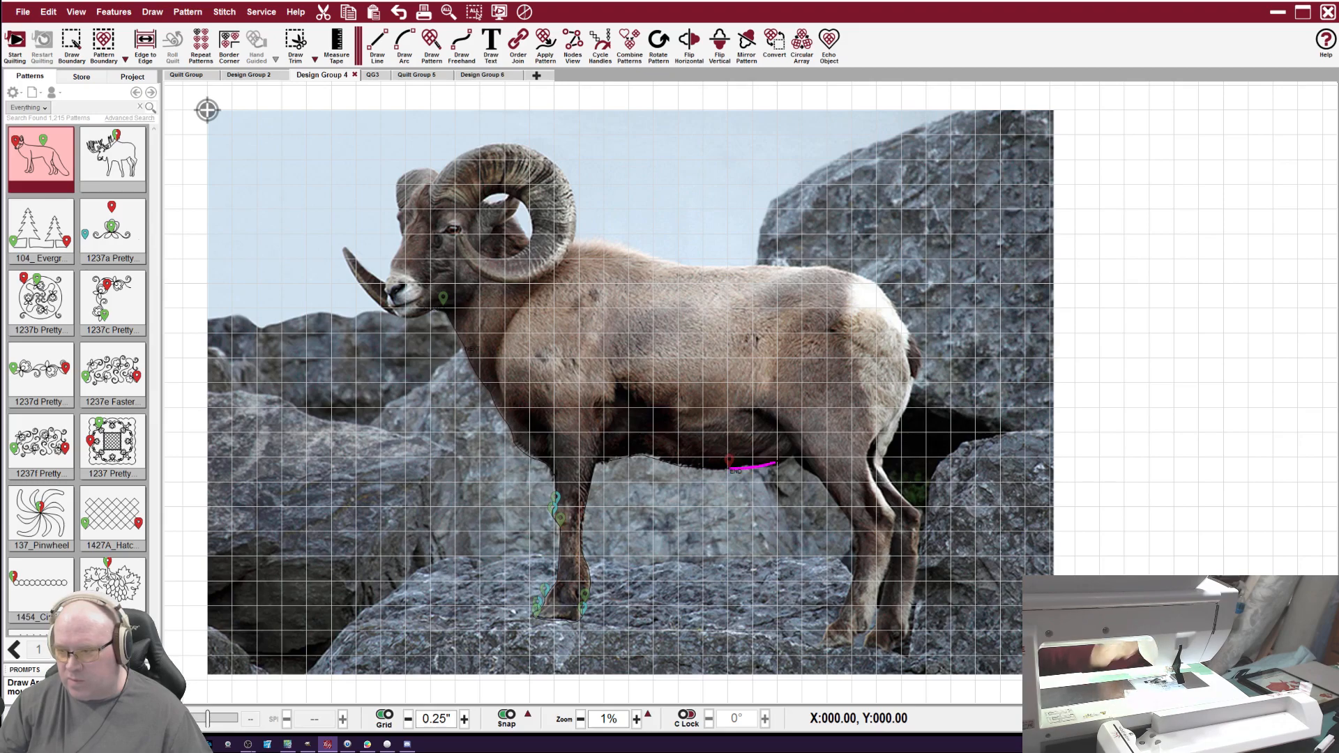
click(784, 461)
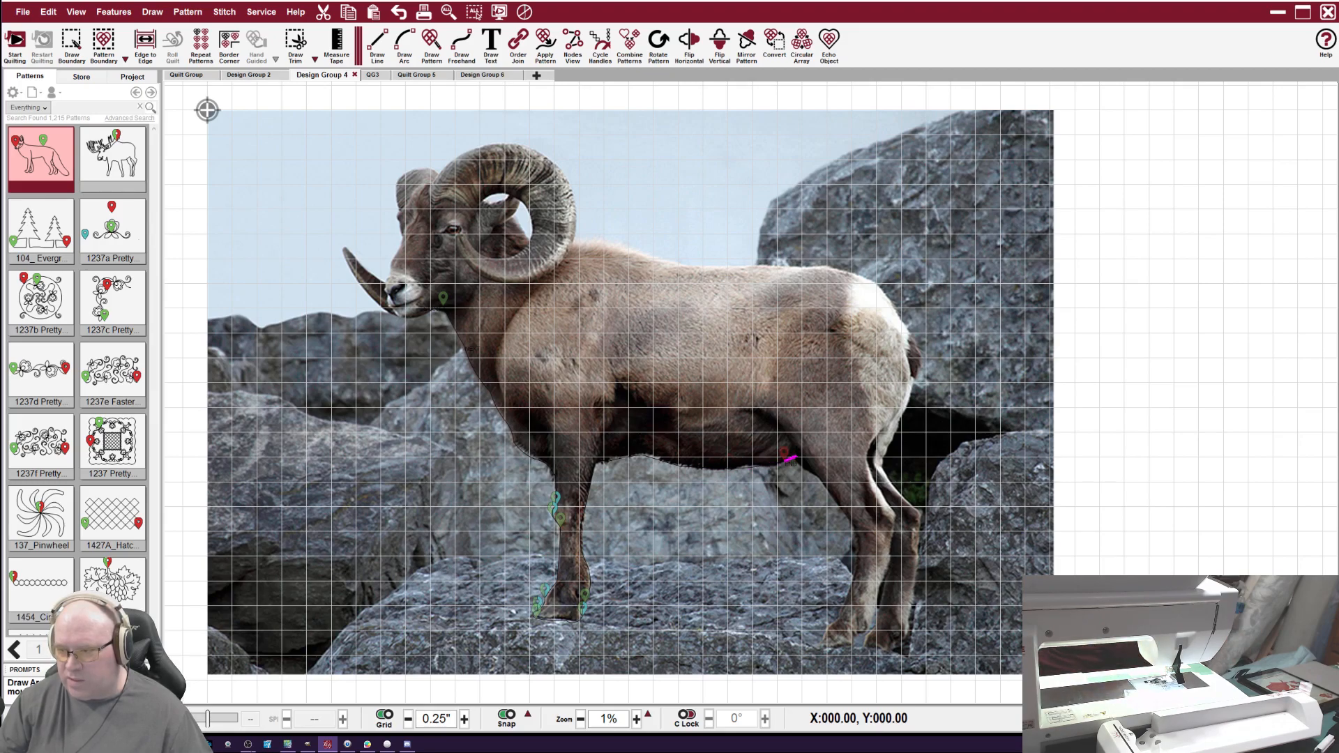
Draw the flank crease up into the body and return along it to the top of the near hind leg.
click(795, 438)
click(759, 410)
click(793, 437)
click(805, 464)
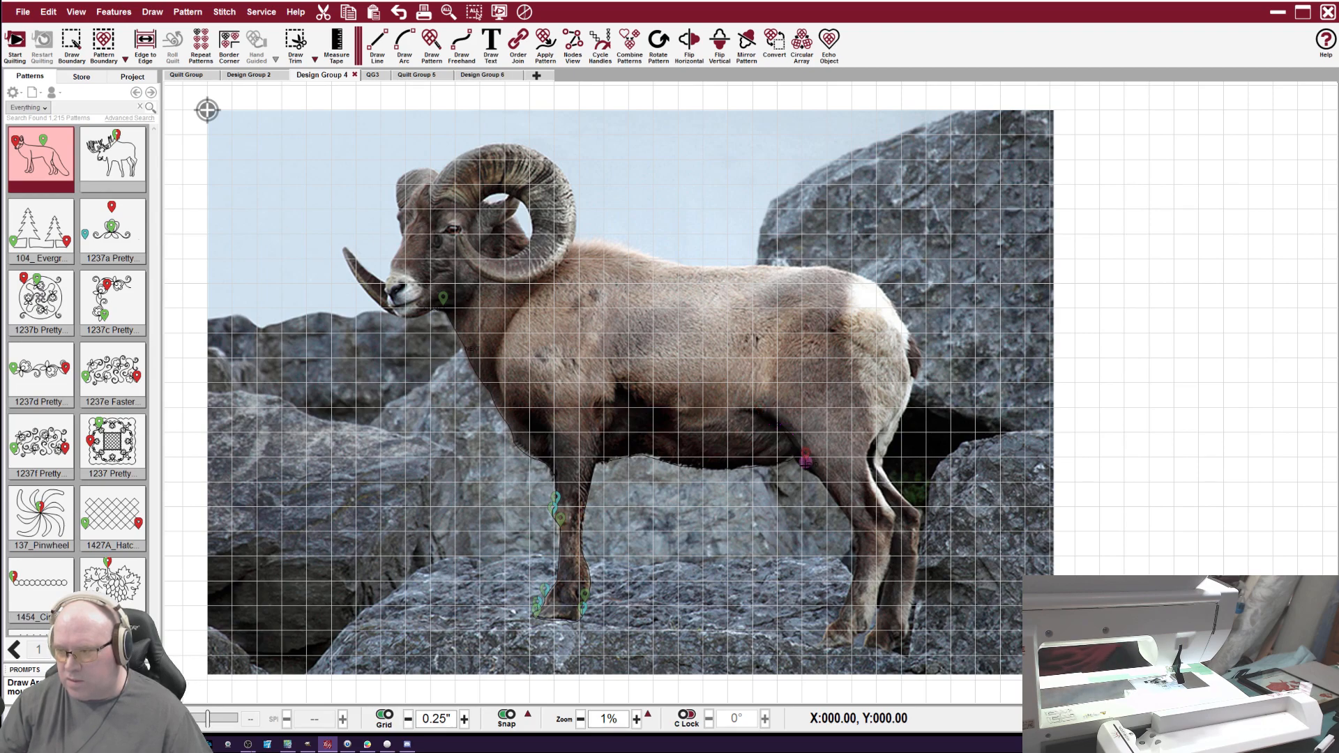
Trace the front edge of the near hind leg with arcs from the thigh down to just above the hoof.
click(815, 472)
click(829, 487)
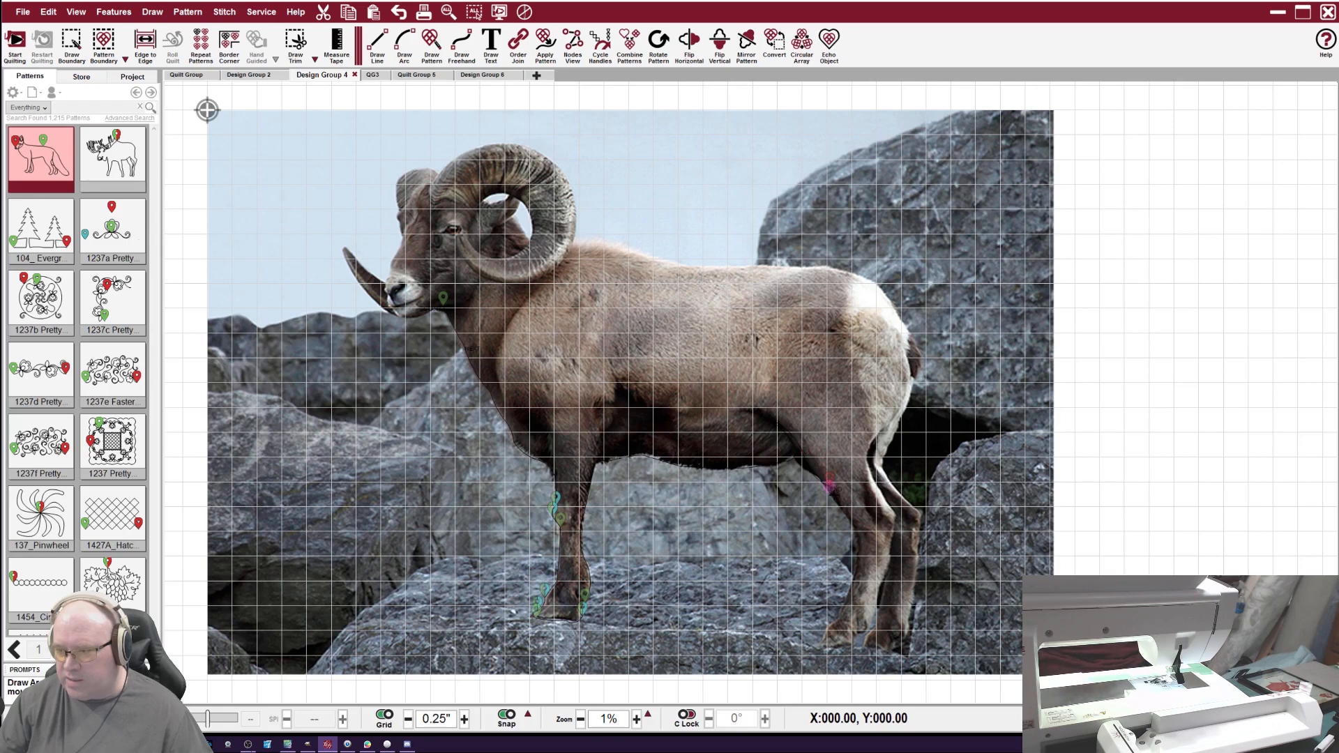
click(853, 517)
click(856, 536)
click(855, 564)
click(844, 607)
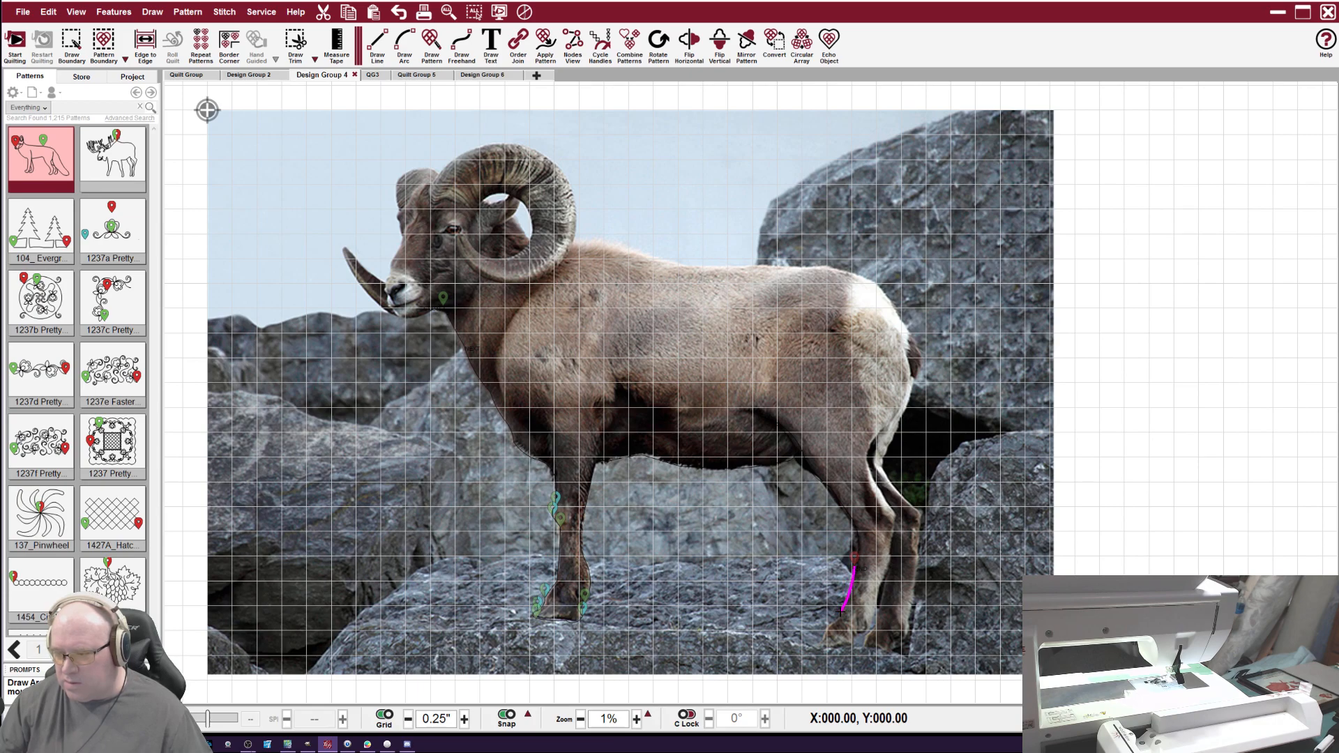
Outline the front and sole of the near hind hoof with connected arcs.
click(842, 606)
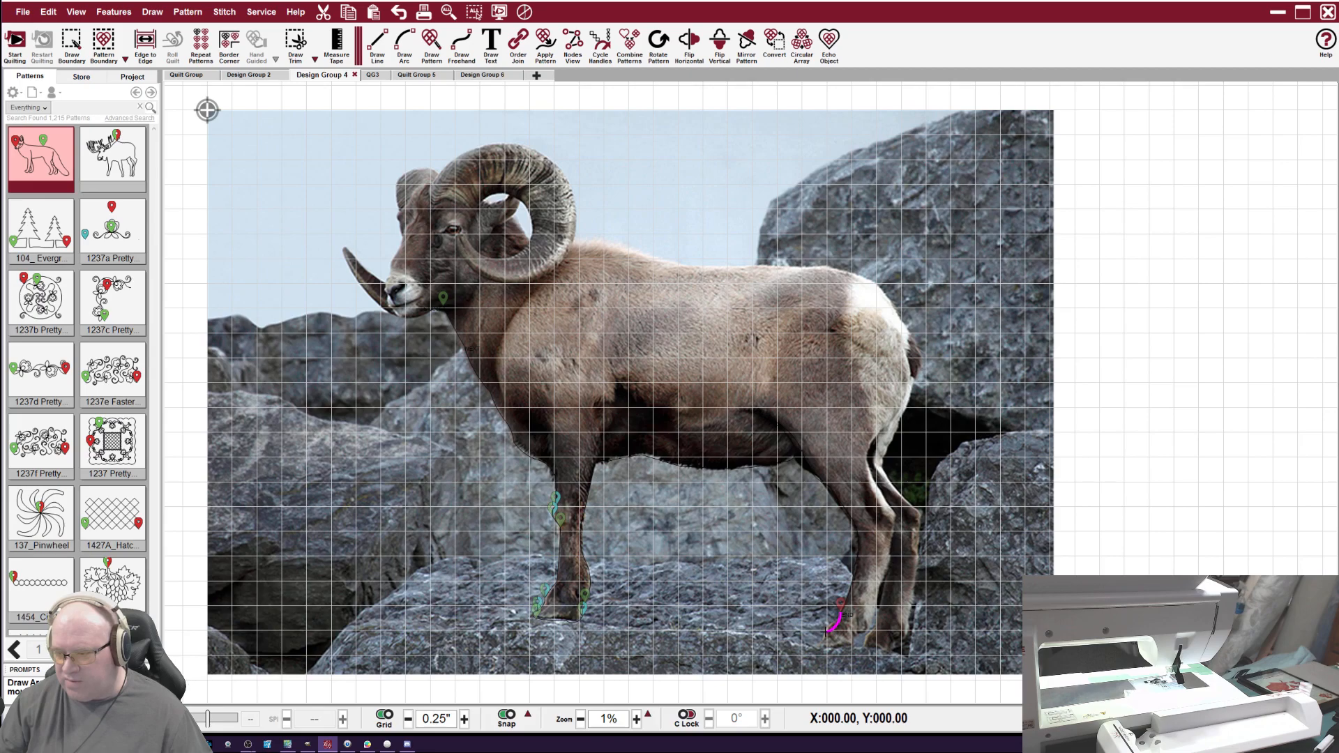
click(826, 633)
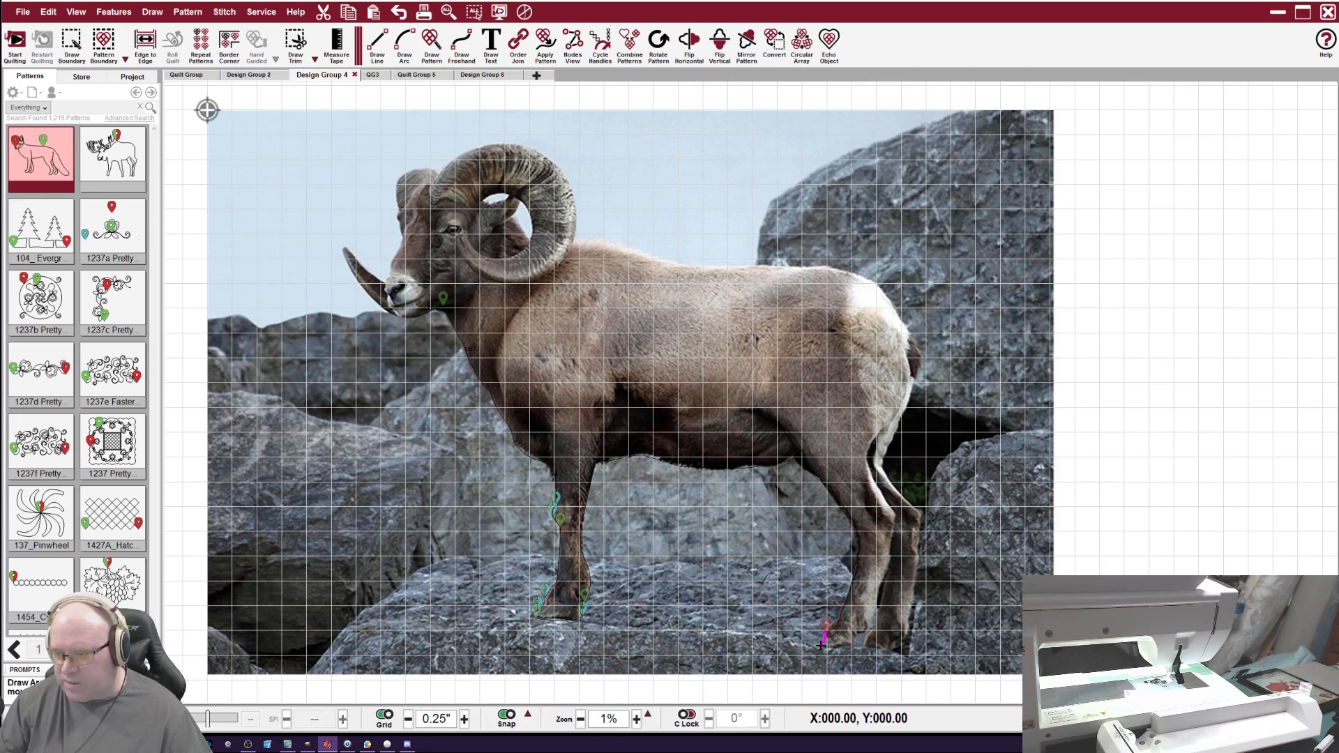
click(851, 648)
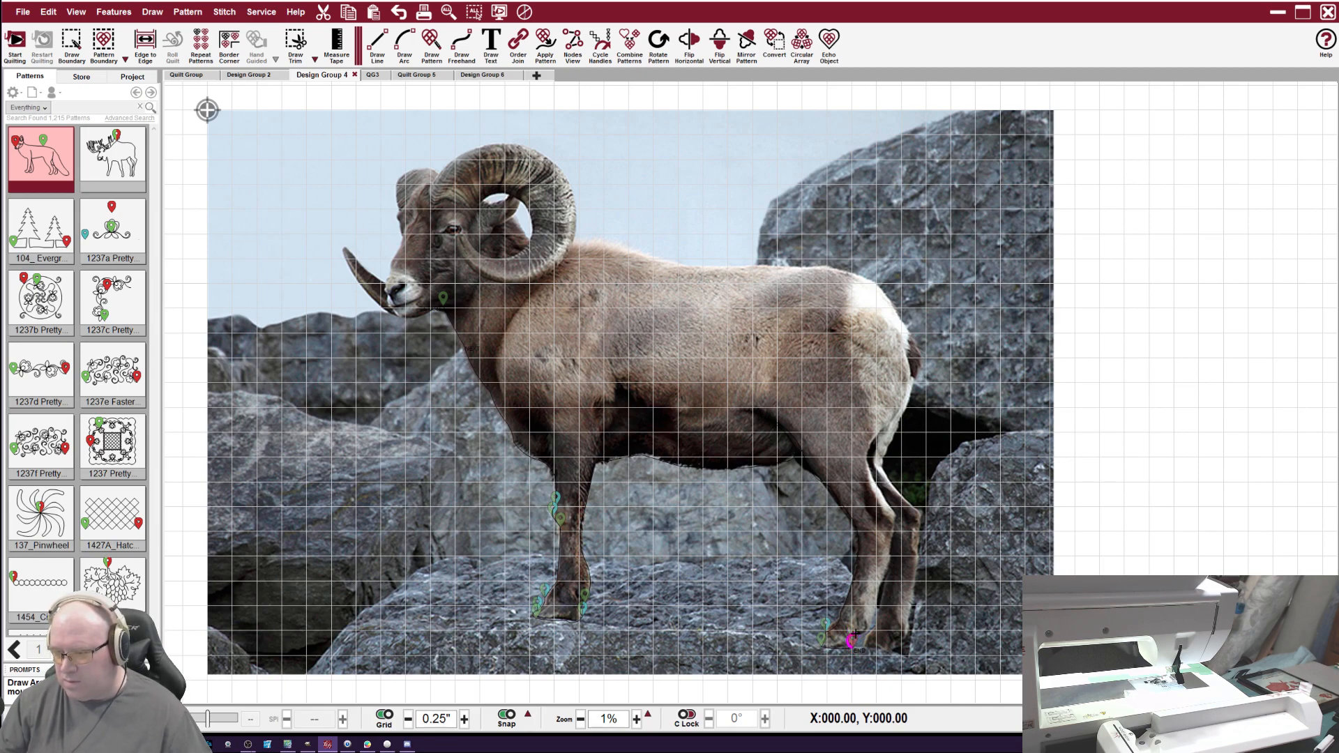
Trace the back edge of the near hind leg from the hoof up past the hock to the base of the buttock.
click(873, 622)
click(879, 583)
double_click(888, 549)
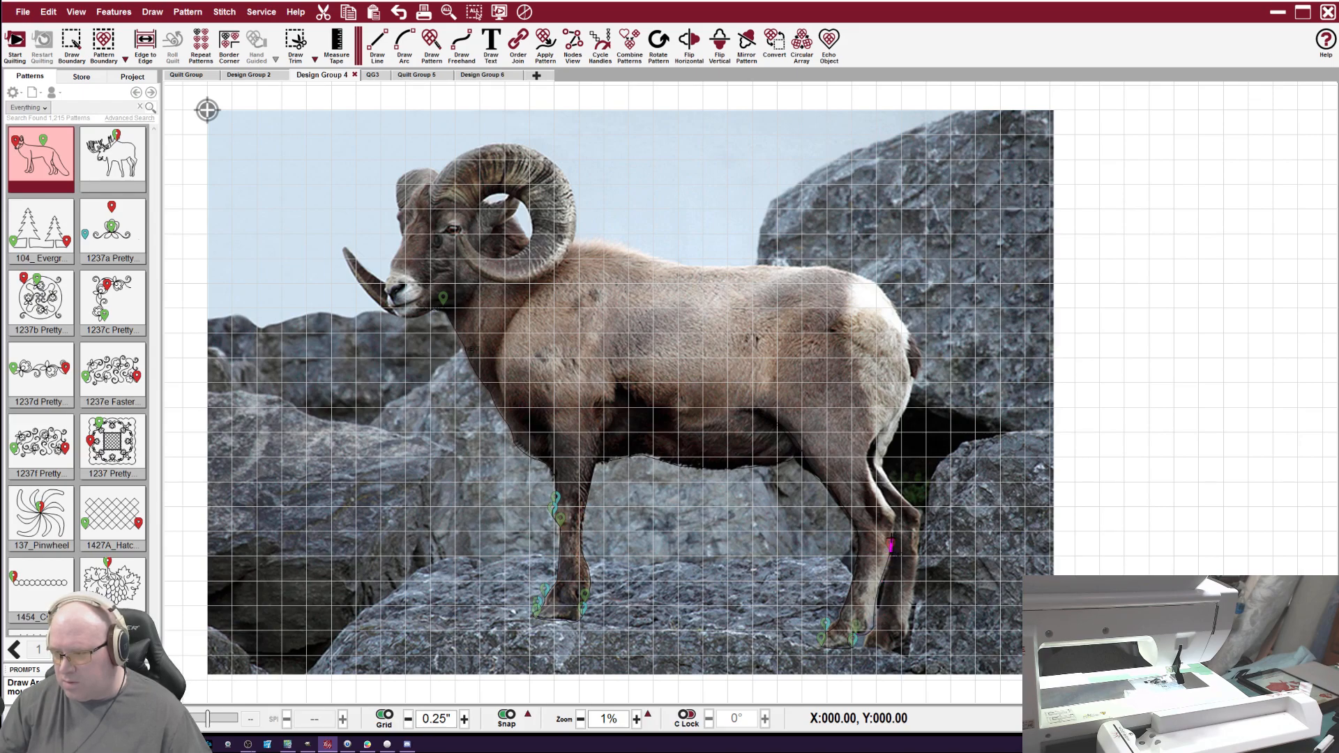
click(897, 522)
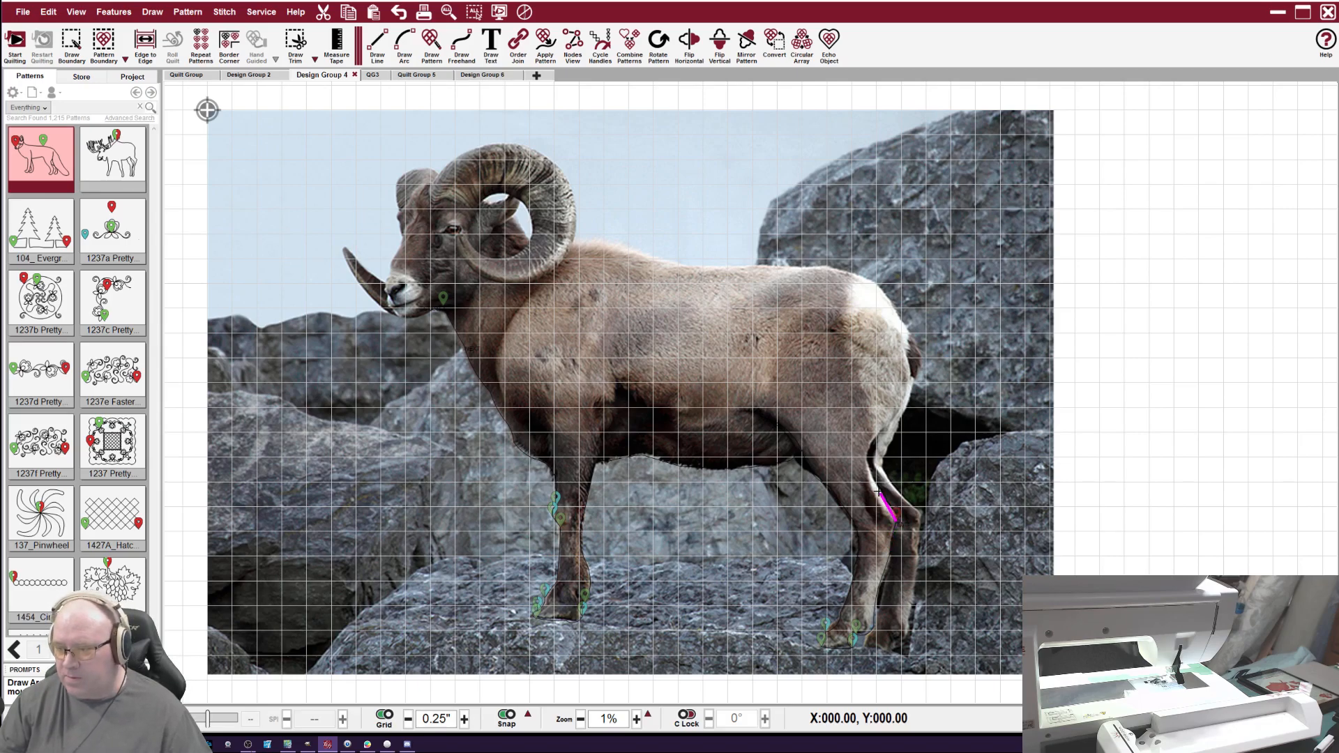
click(868, 469)
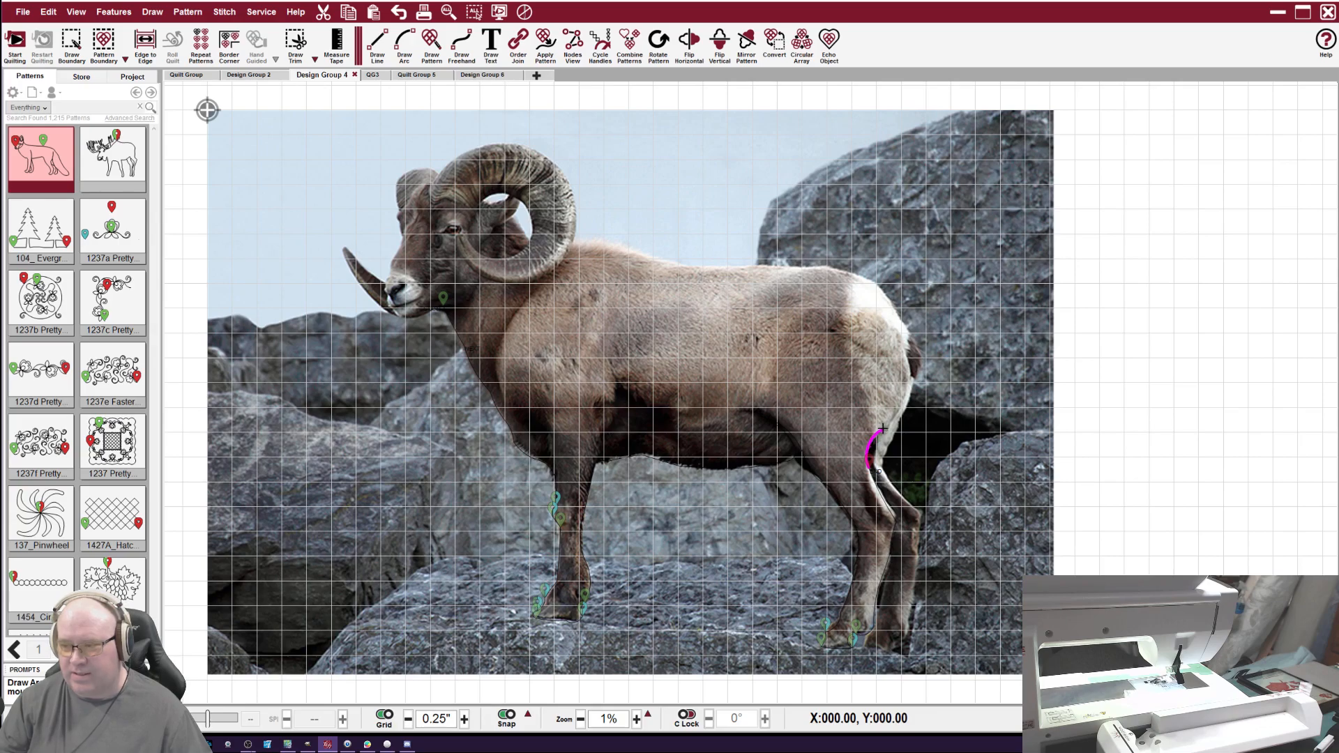
click(883, 429)
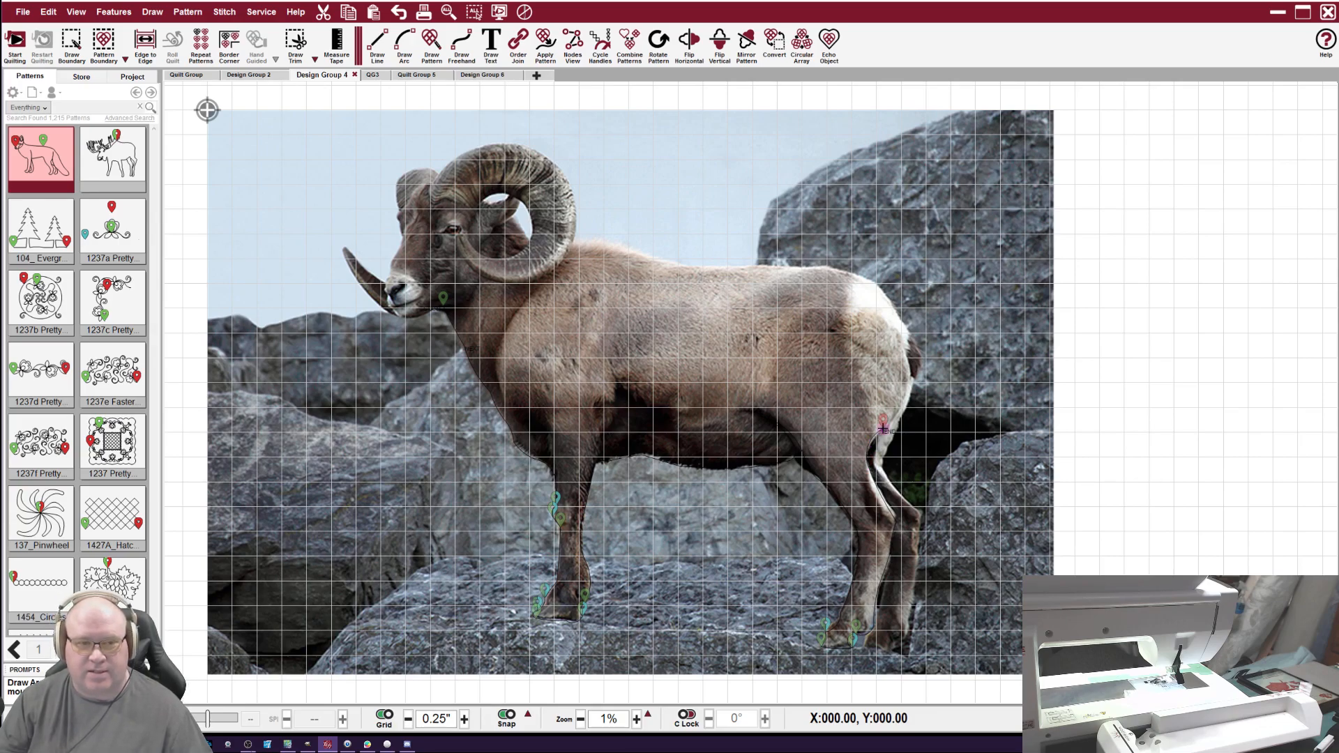
Draw the curve of the ram's rump from the upper thigh up past the tail.
click(902, 405)
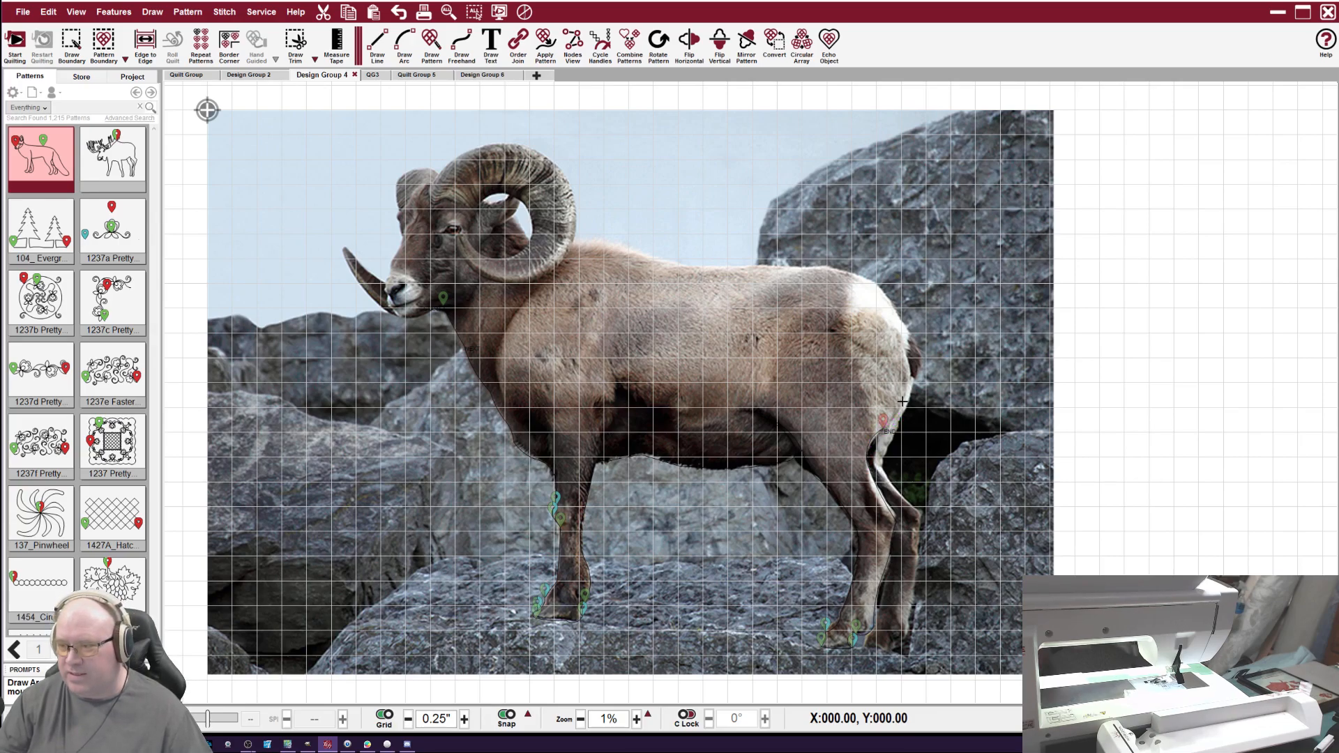
click(909, 359)
click(890, 315)
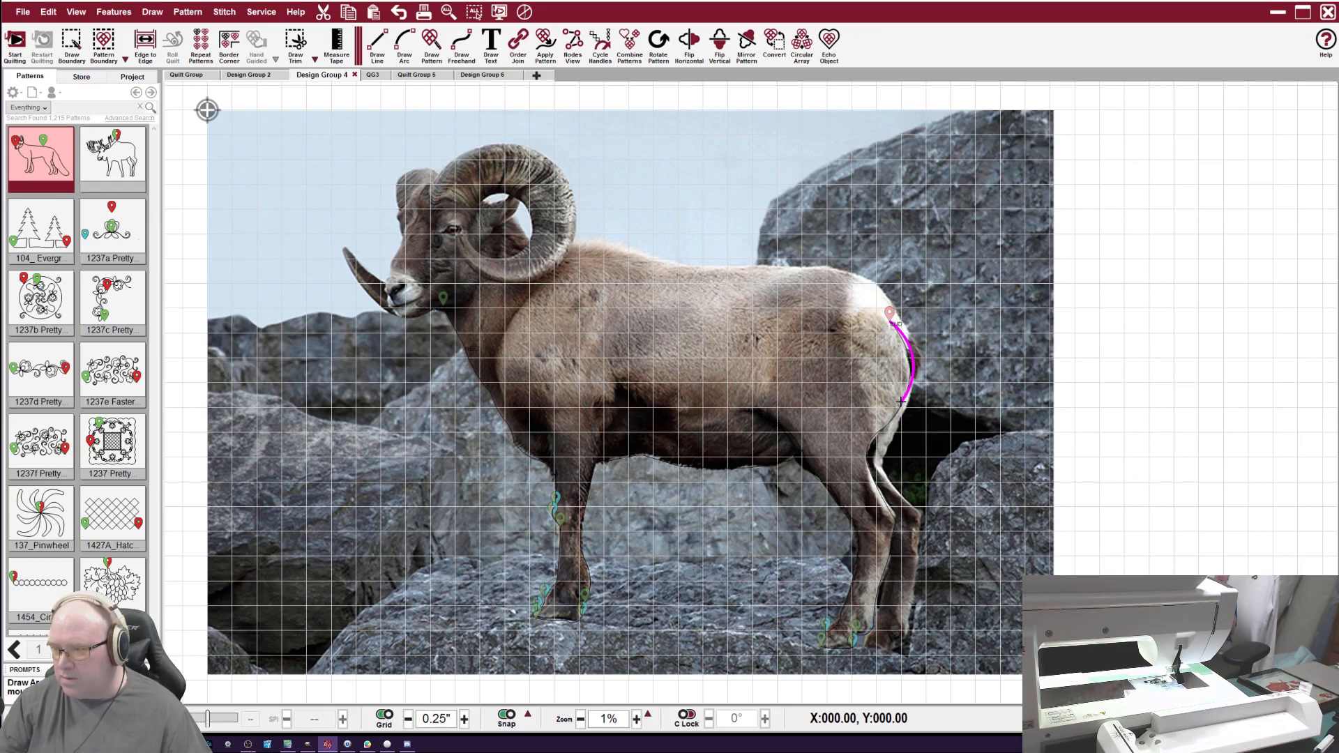
Trace the front edge of the far hind leg with connected arcs from the rump down to just above the hoof.
click(900, 402)
click(868, 458)
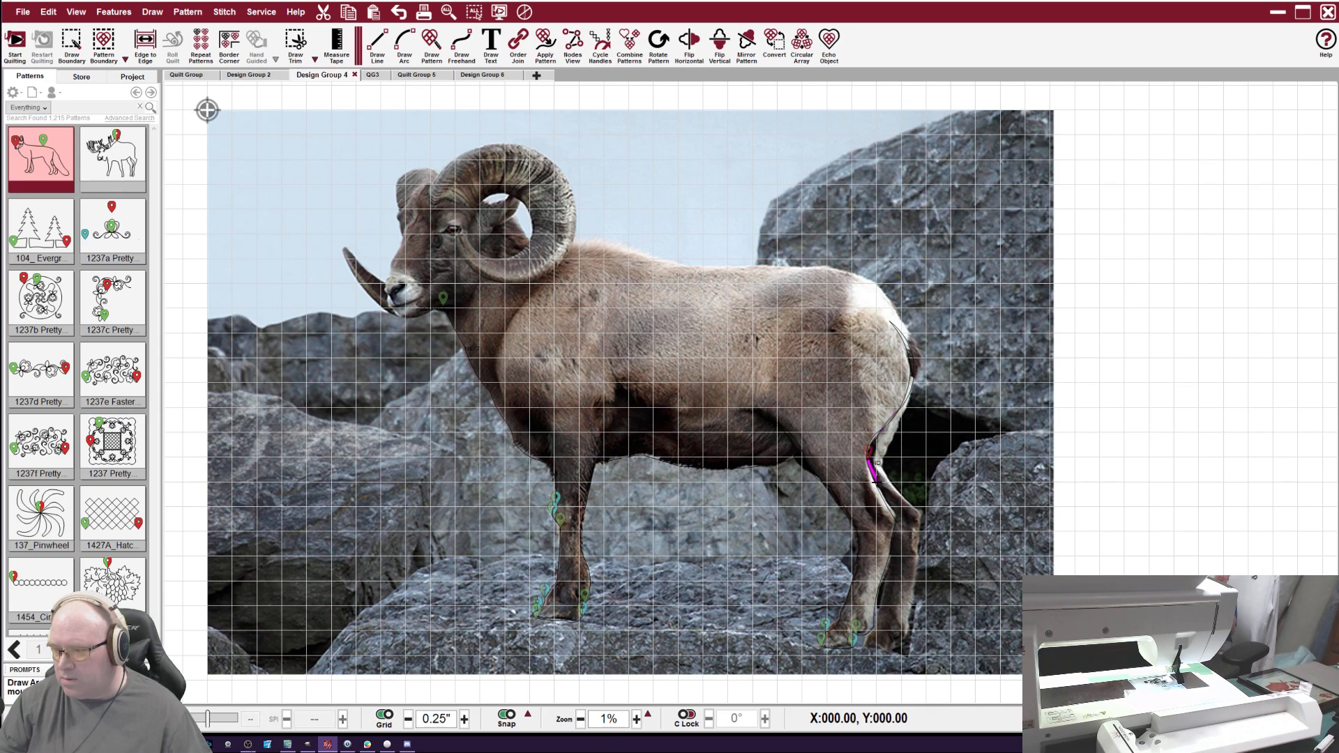
click(896, 520)
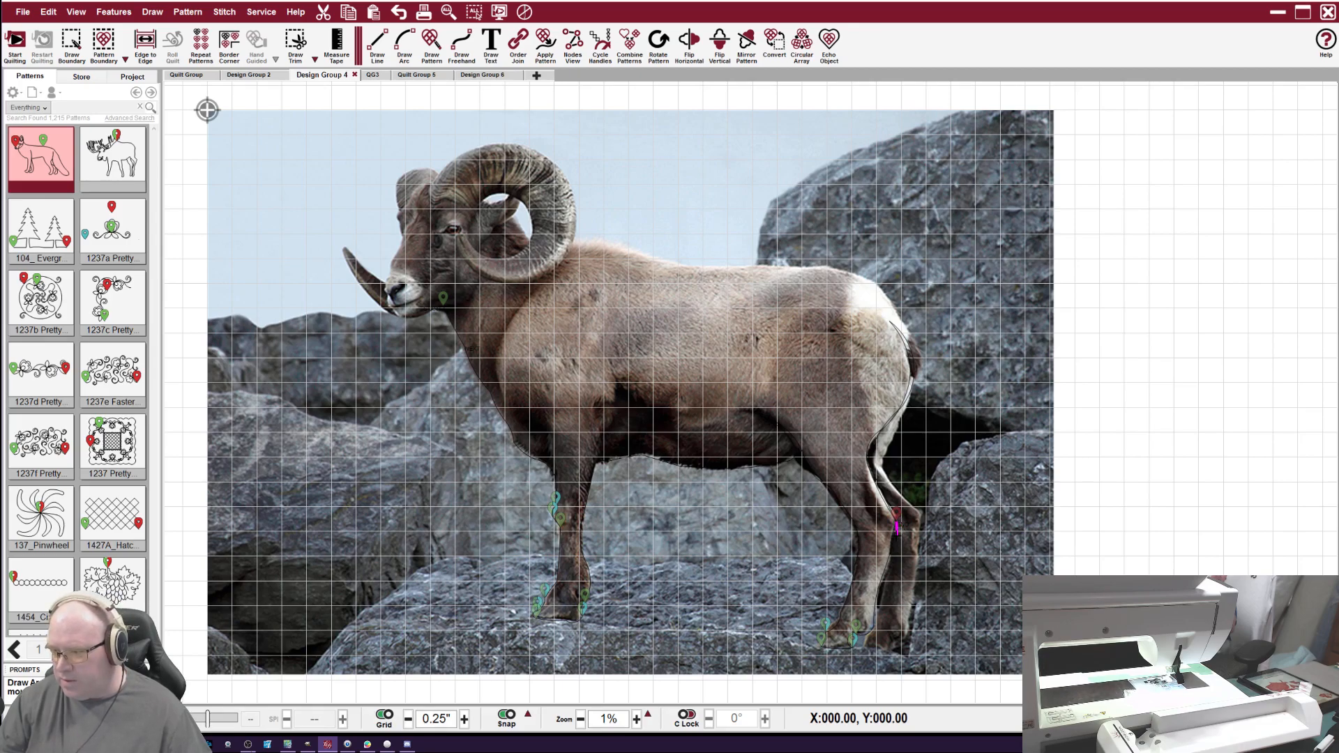
click(894, 555)
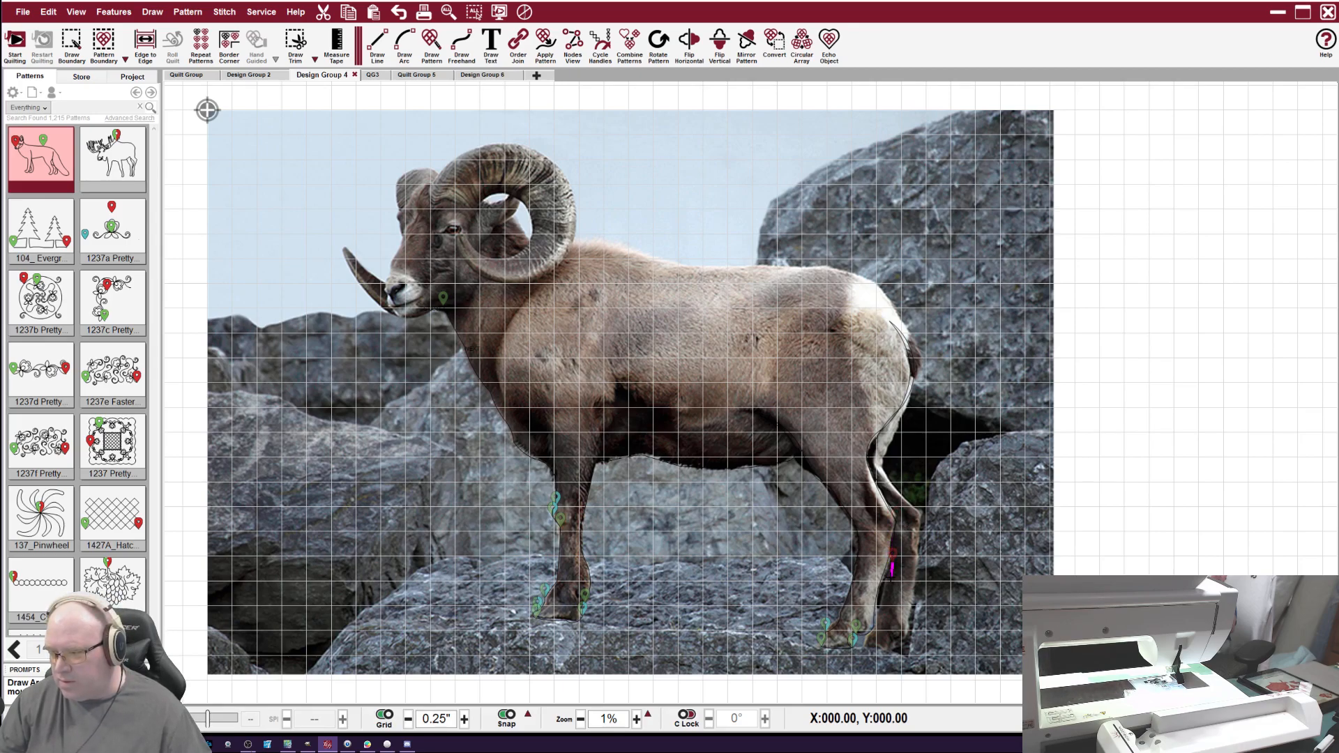
click(884, 602)
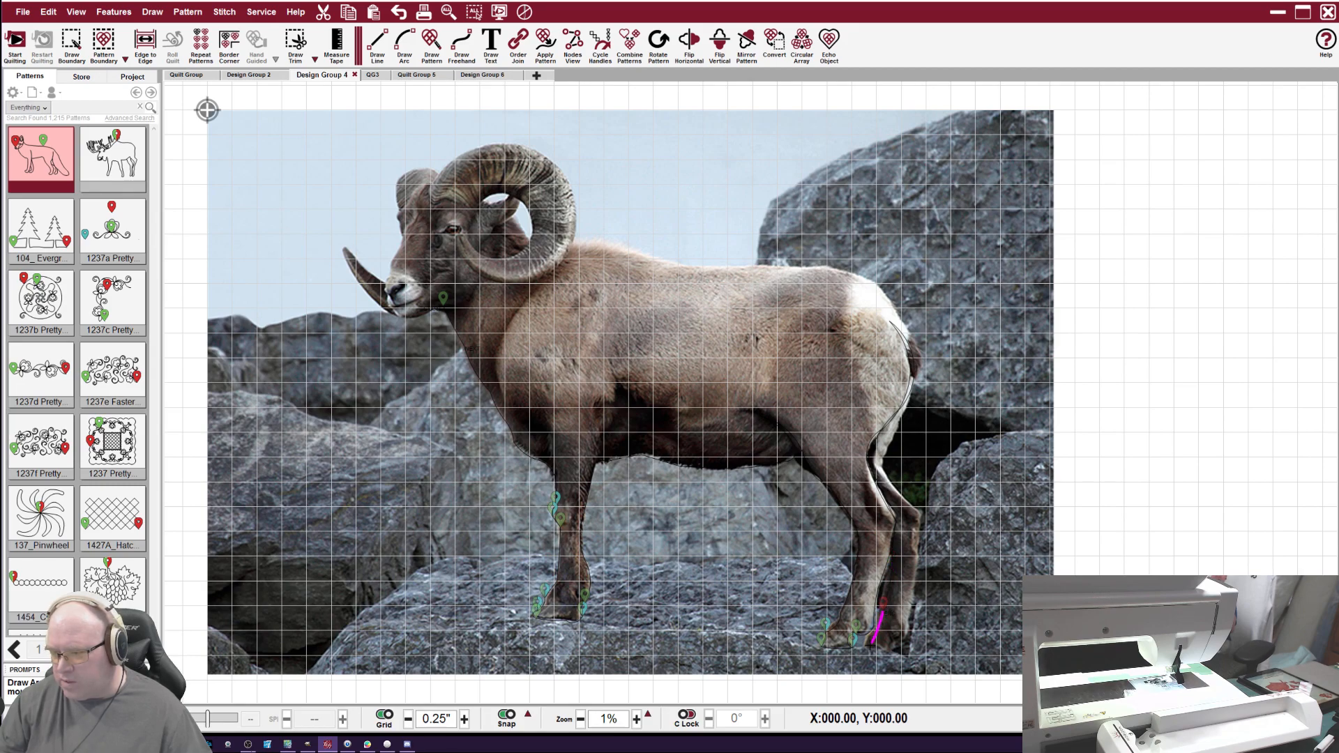
Outline the far hind hoof and trace the back edge of that leg up past the hock to below the tail.
click(868, 639)
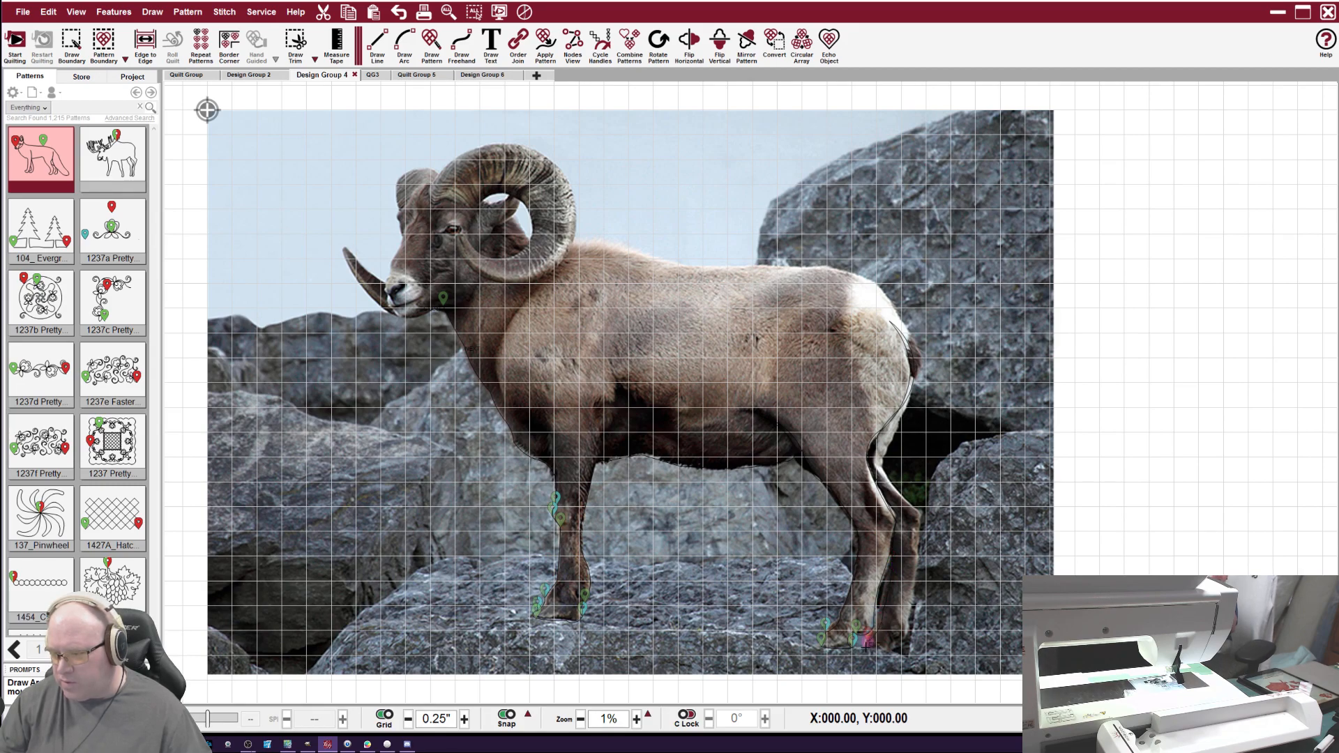
click(885, 646)
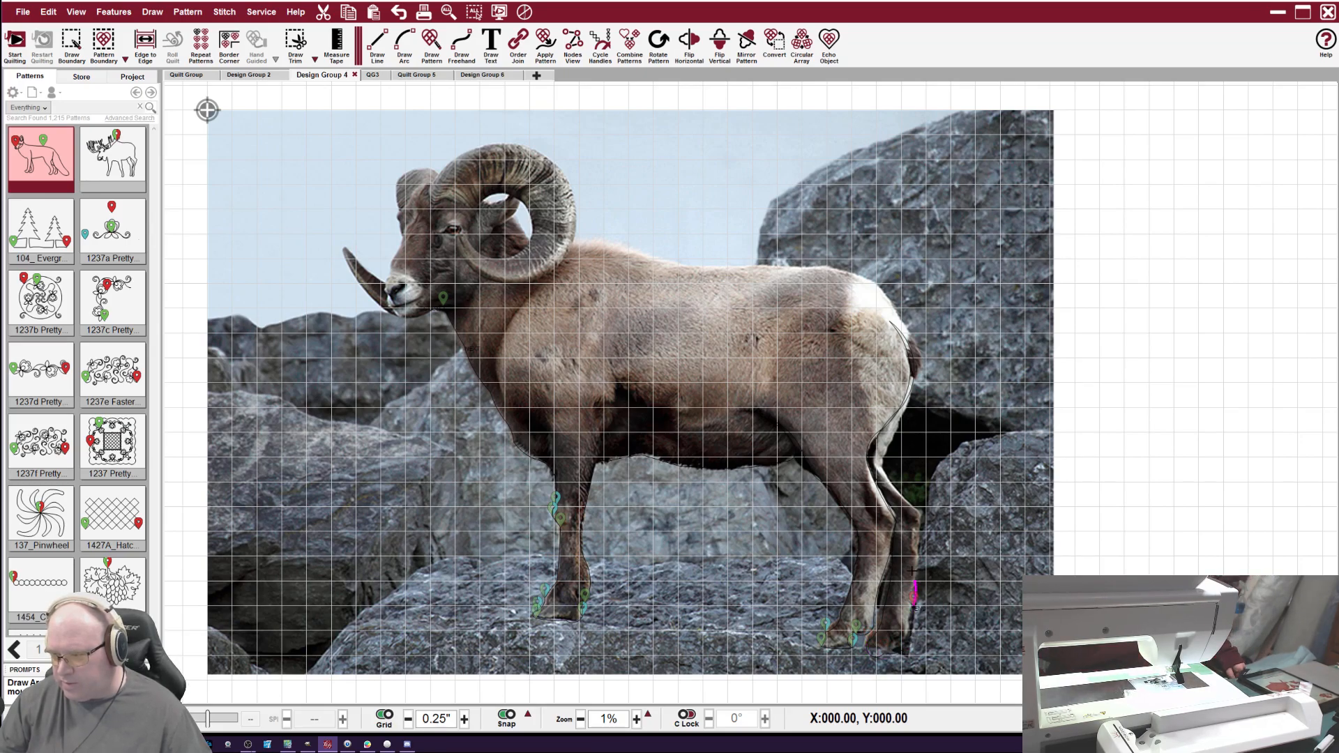
click(922, 516)
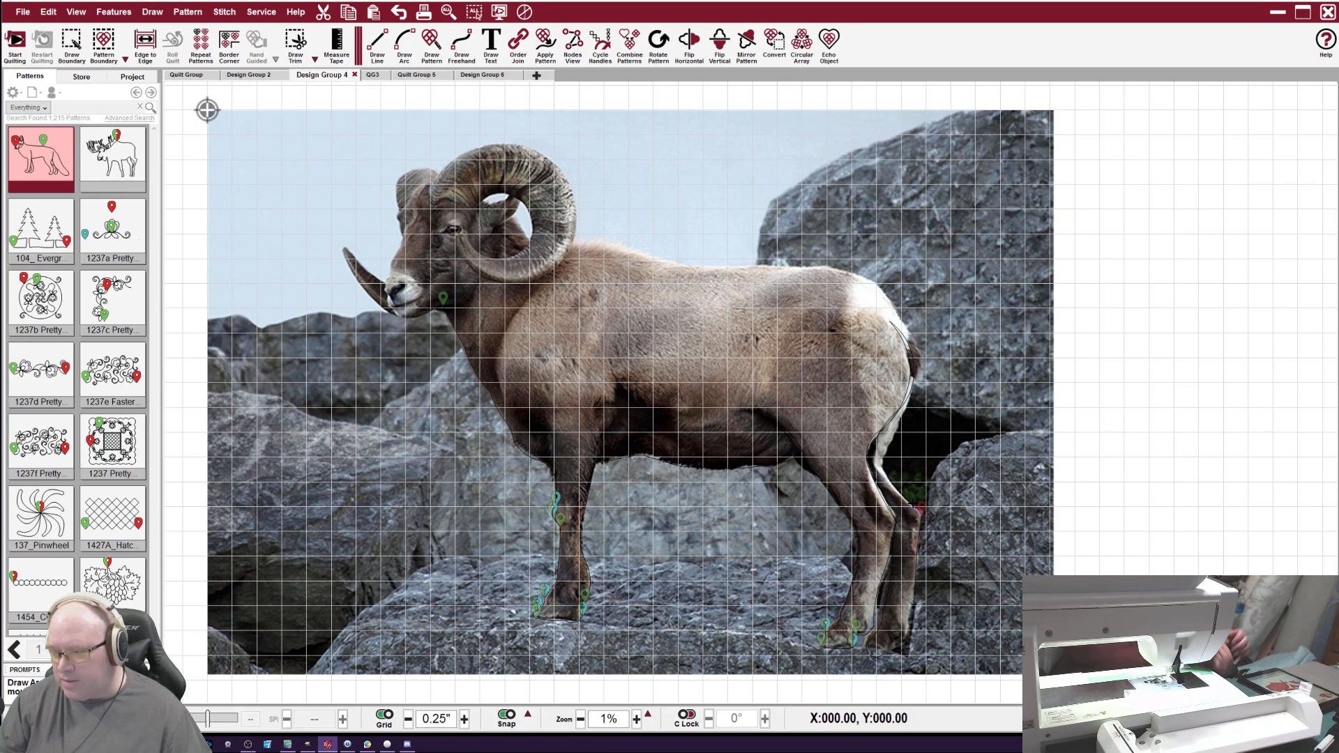
click(898, 487)
click(881, 462)
click(896, 423)
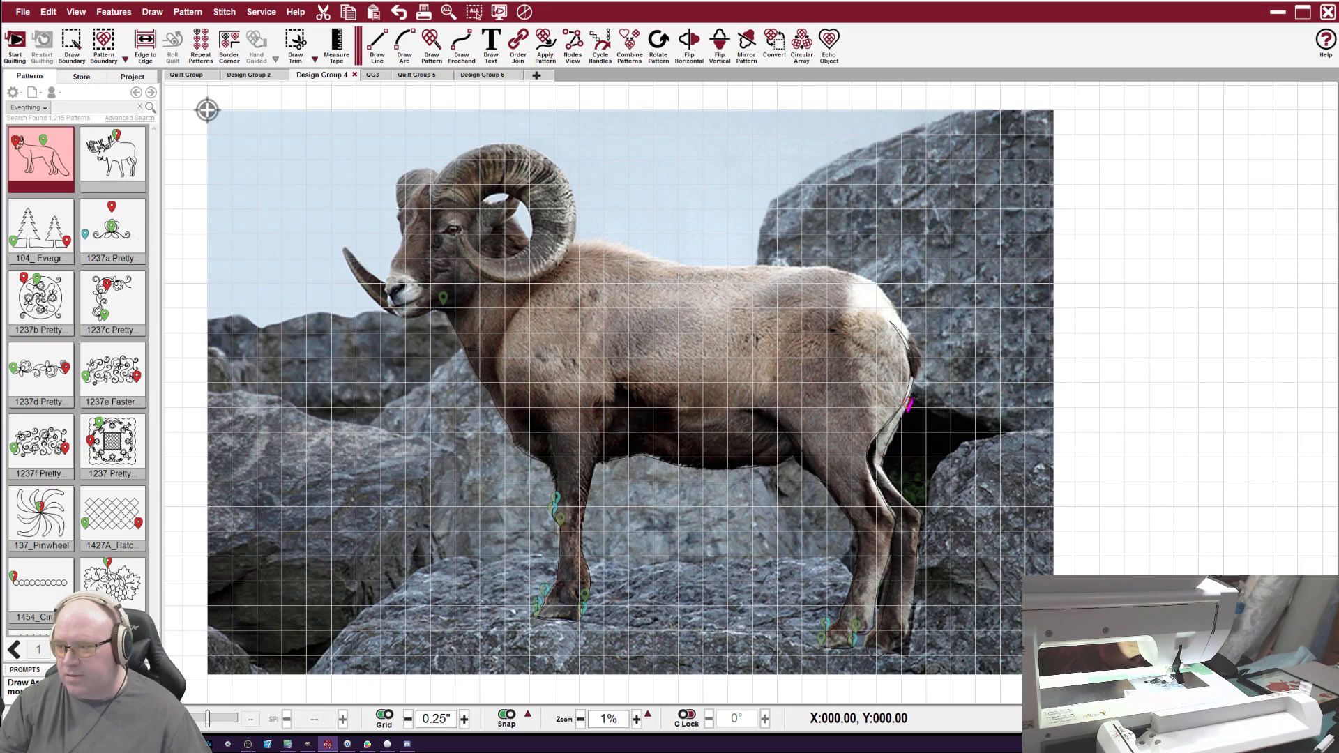
Trace the tail, the top of the rump and the back line with connected arcs up to the base of the neck.
click(912, 339)
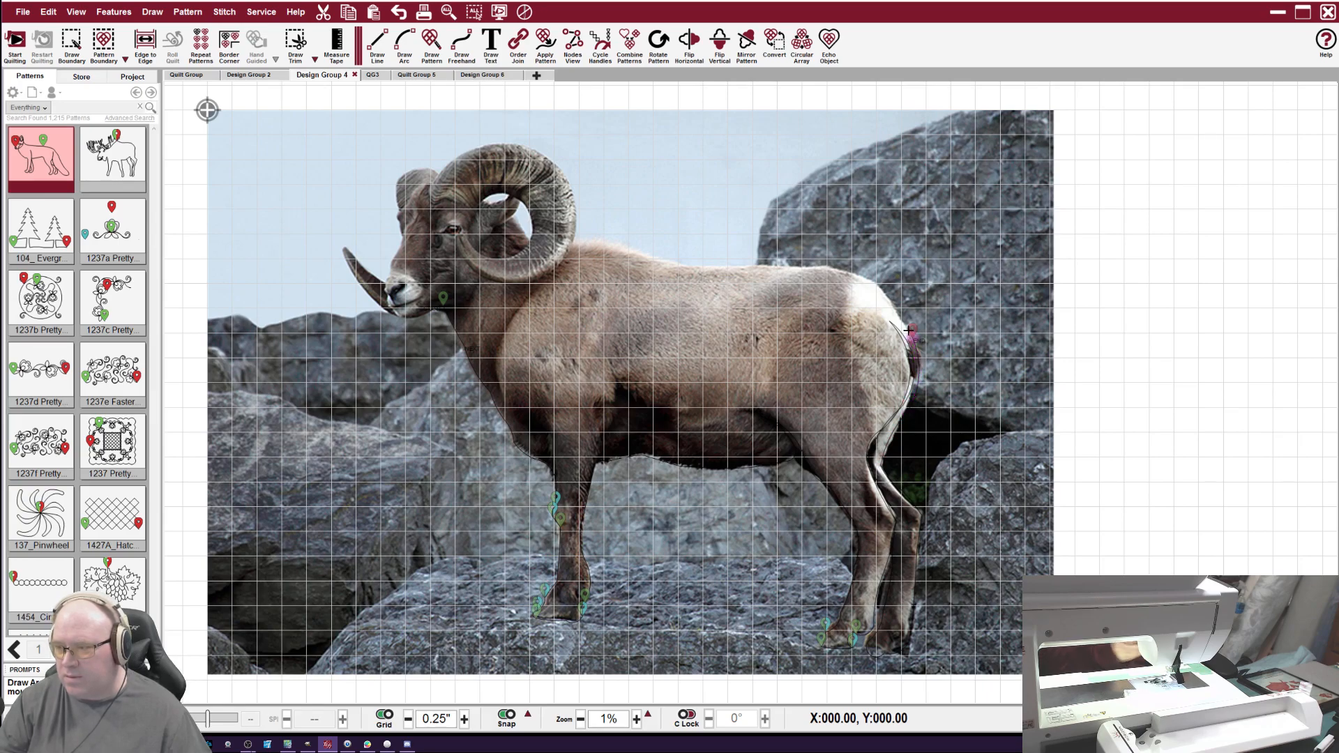
click(872, 281)
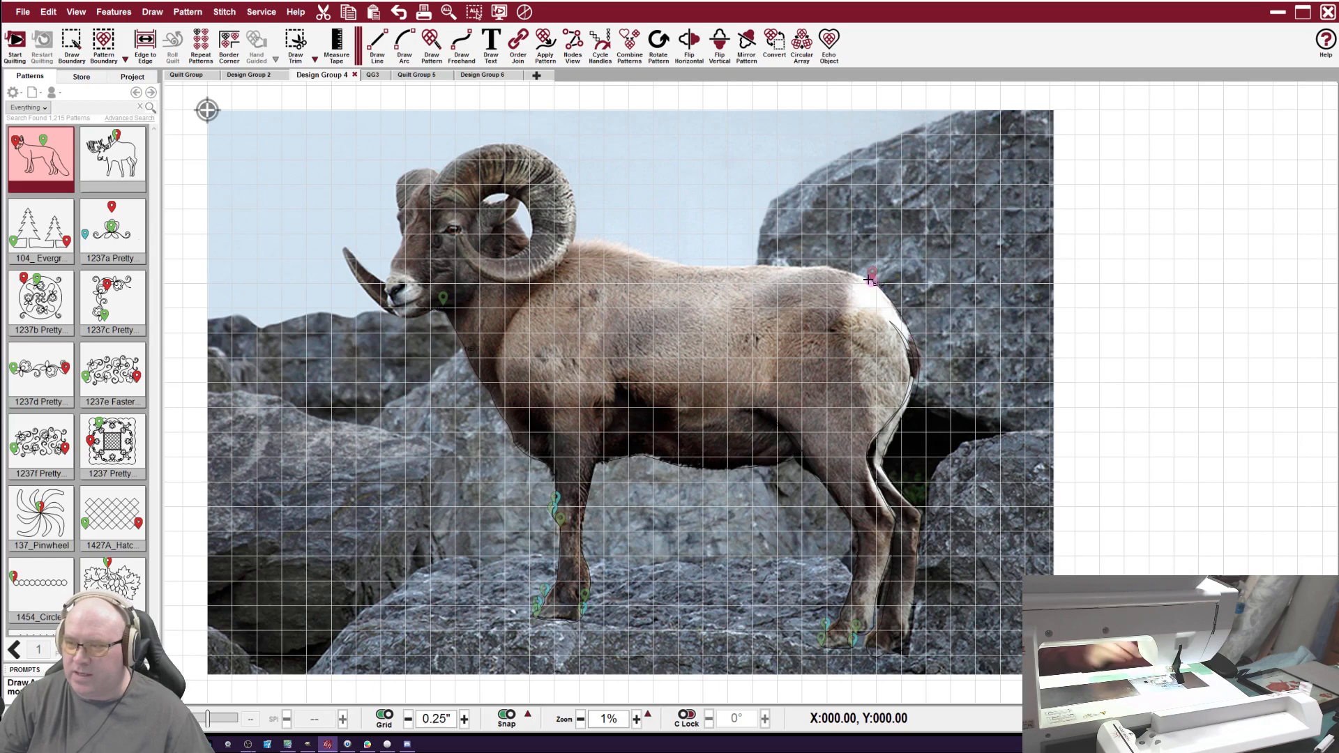
click(813, 268)
click(718, 271)
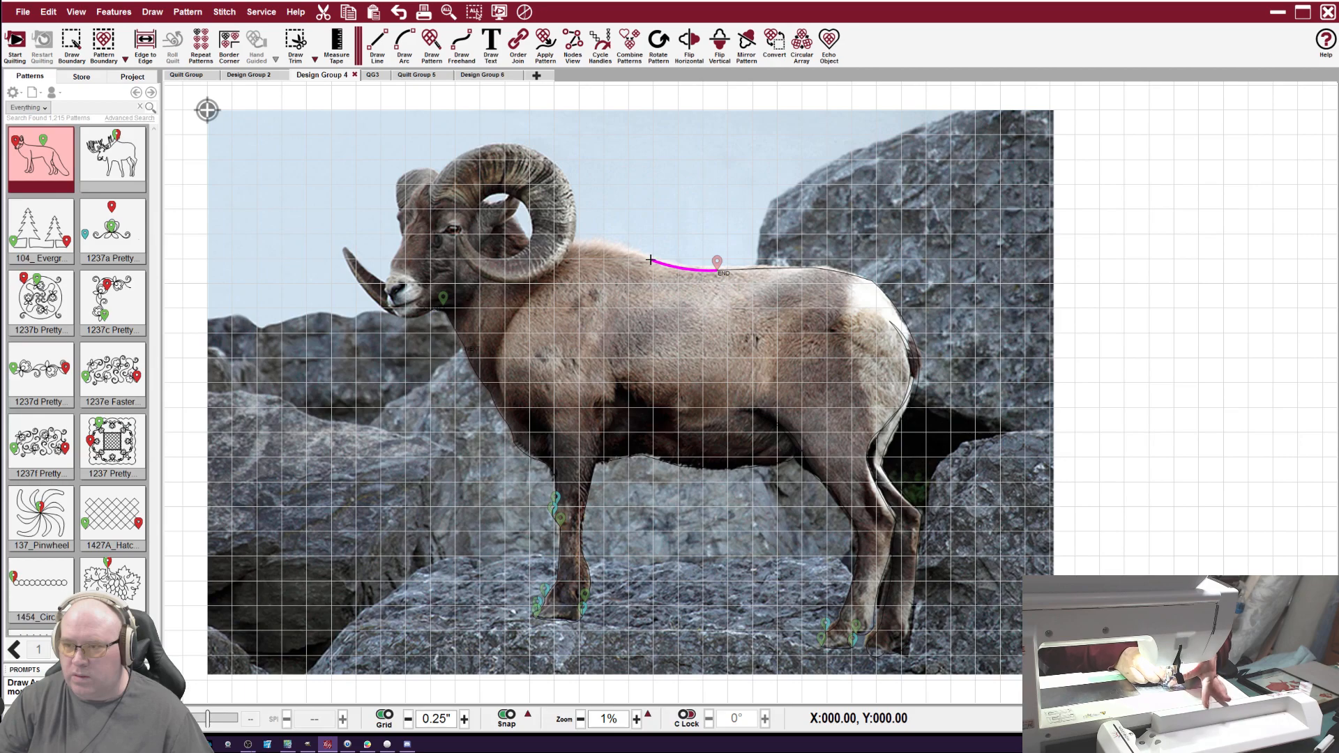
click(584, 241)
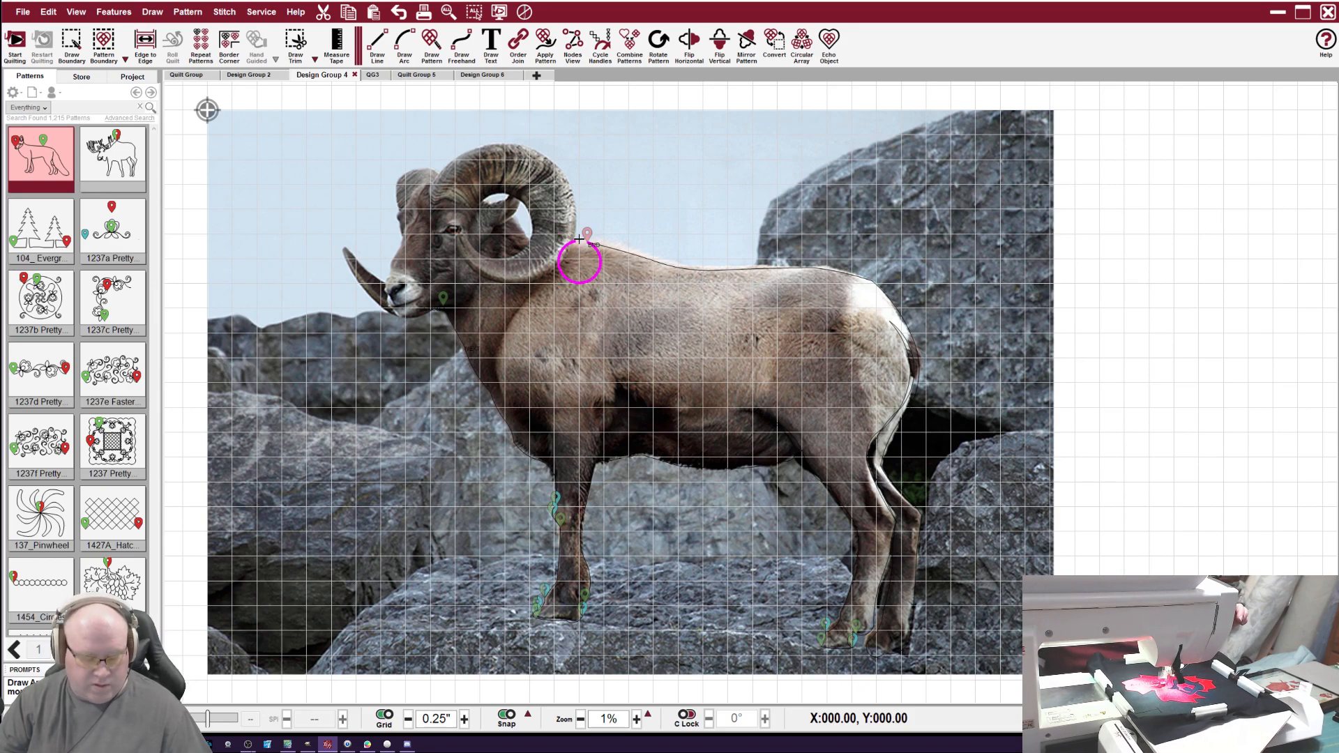
End the arc chain, restart Draw Arc at the end of the back line and add a short arc to the near horn's rear edge.
right_click(575, 237)
click(405, 46)
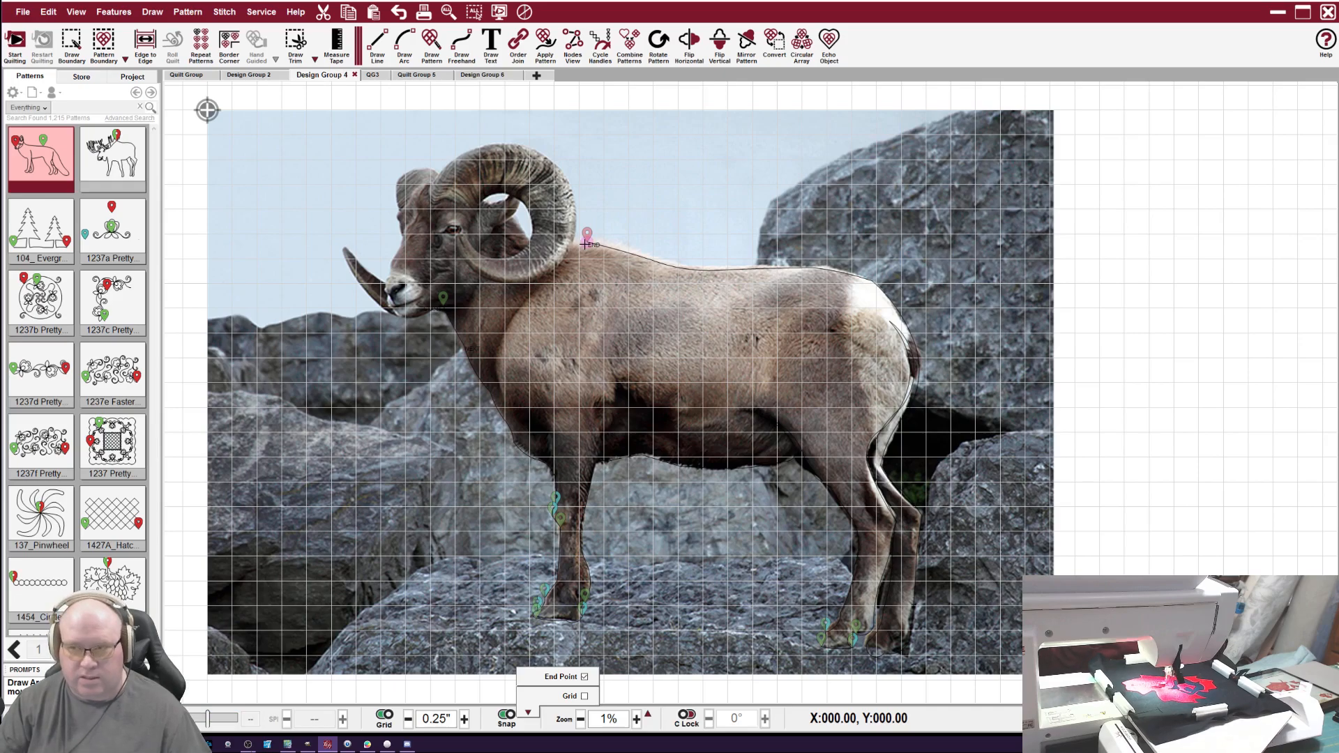
click(575, 241)
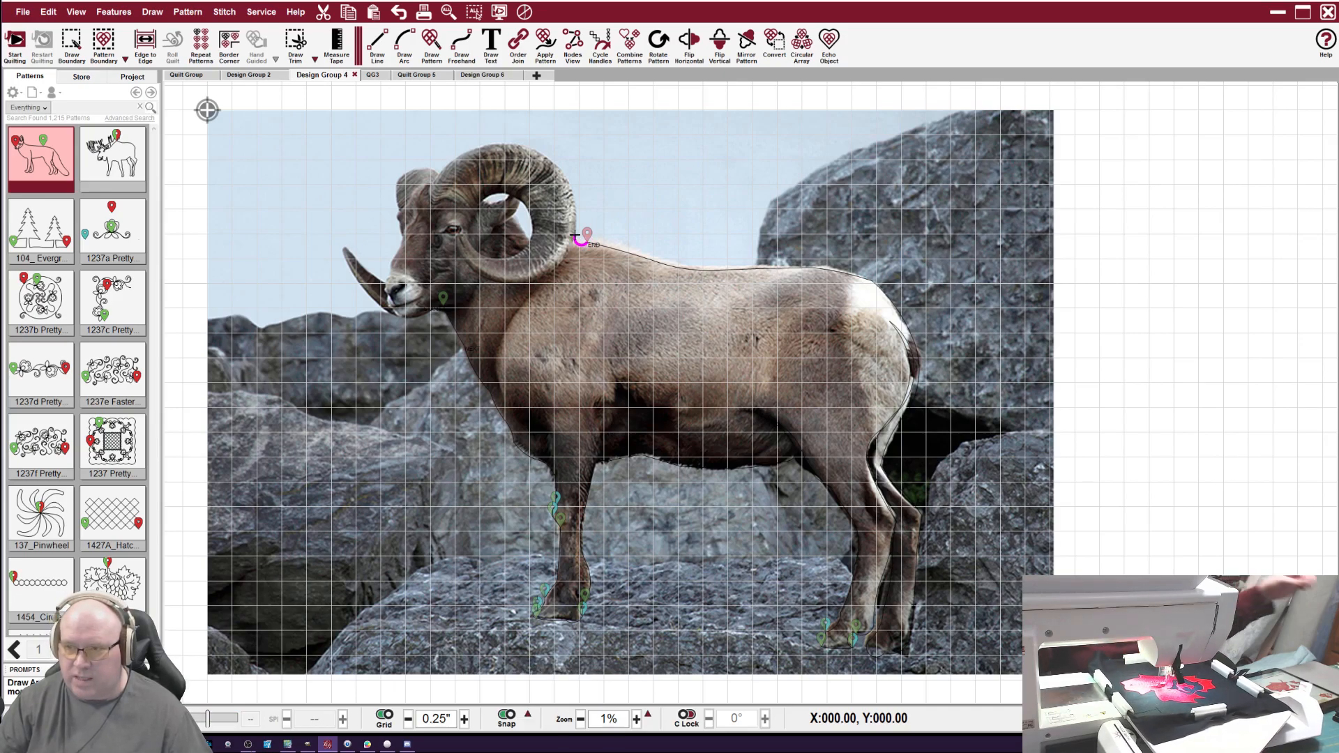
click(575, 235)
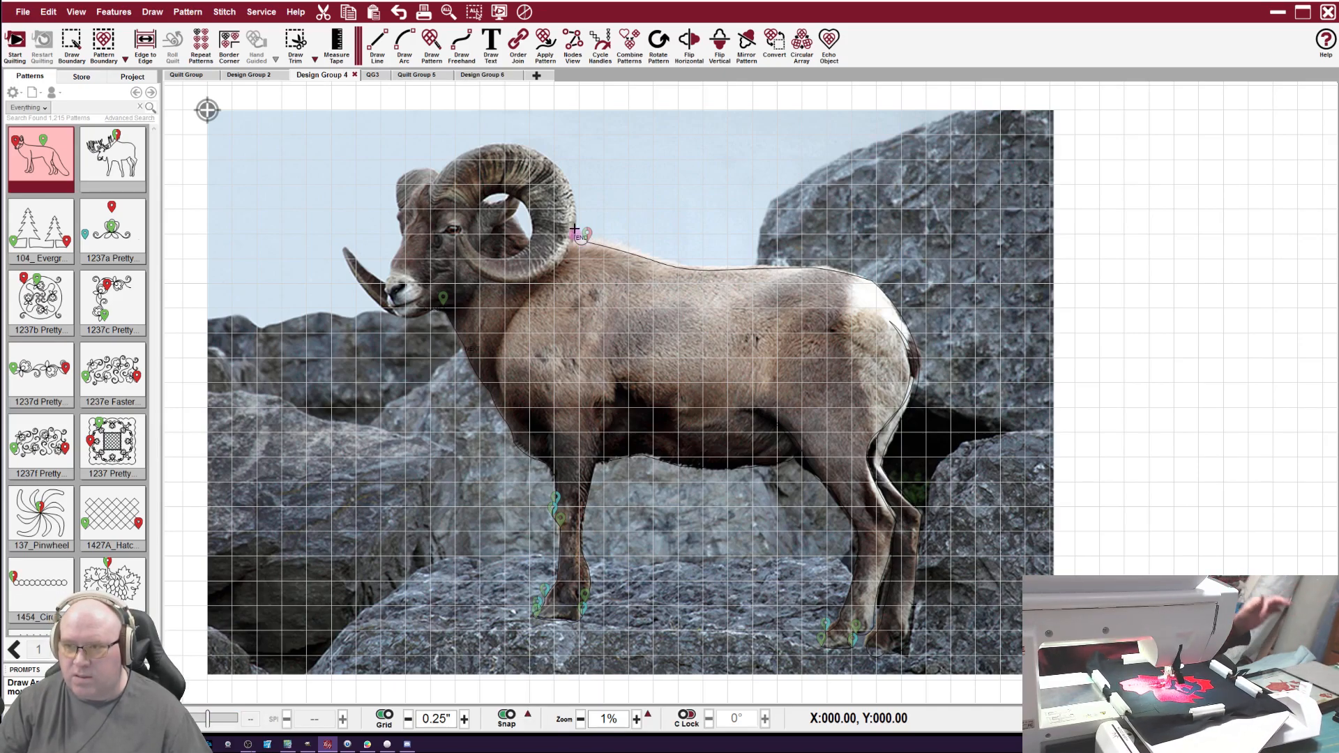
Trace the outer edge of the near horn from its rear up over the top and down to the forehead.
click(565, 175)
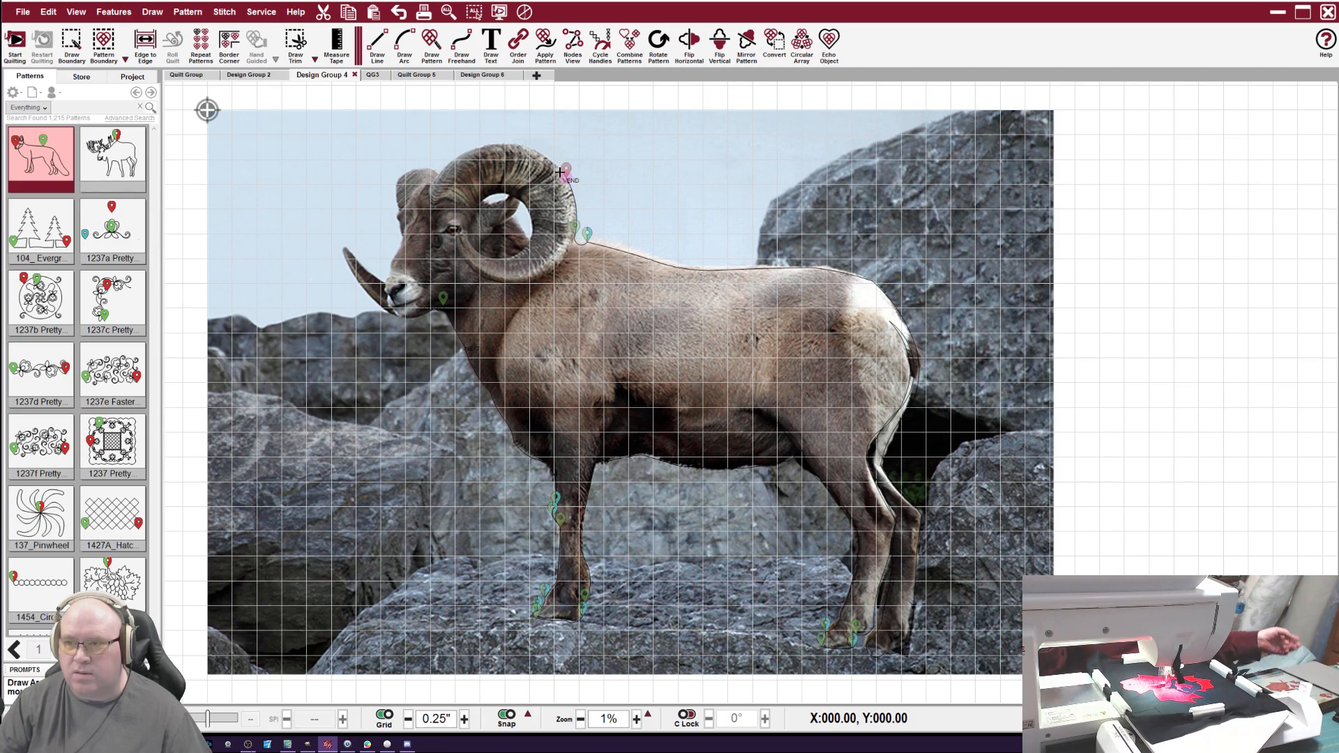
click(522, 148)
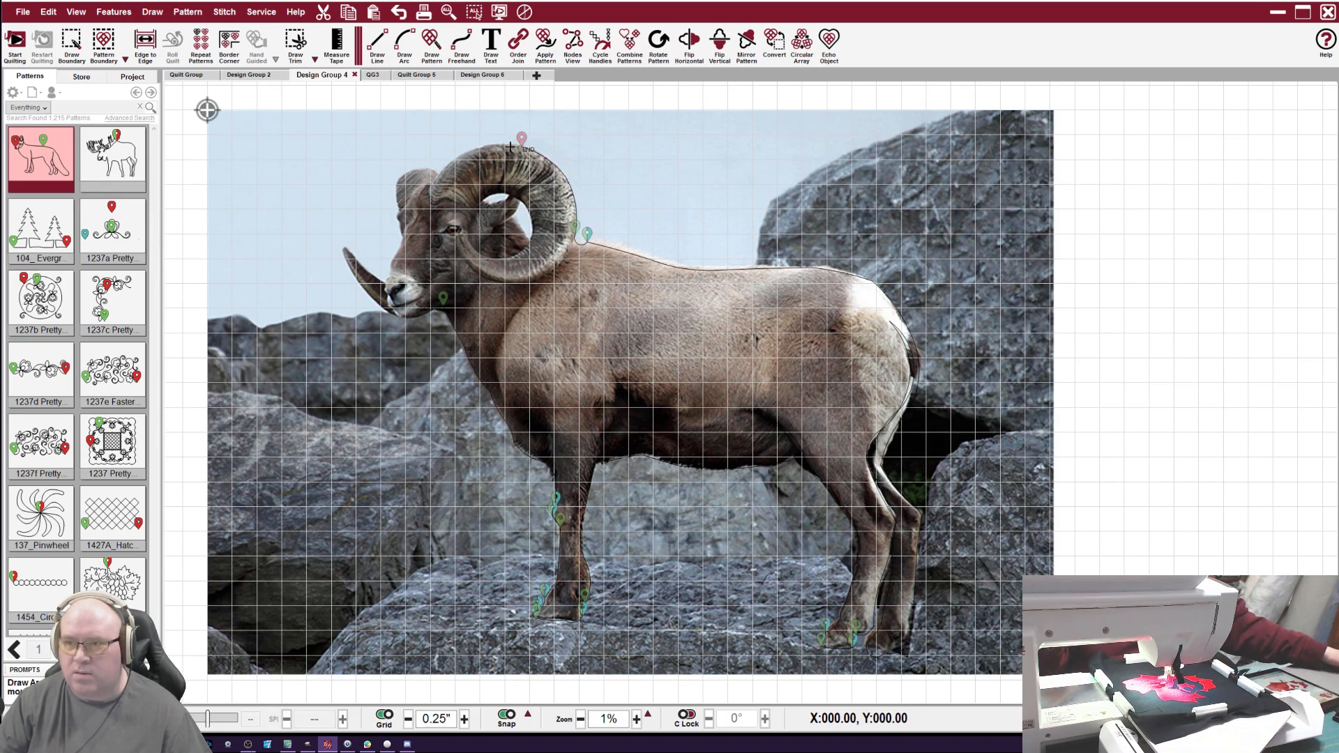
click(458, 159)
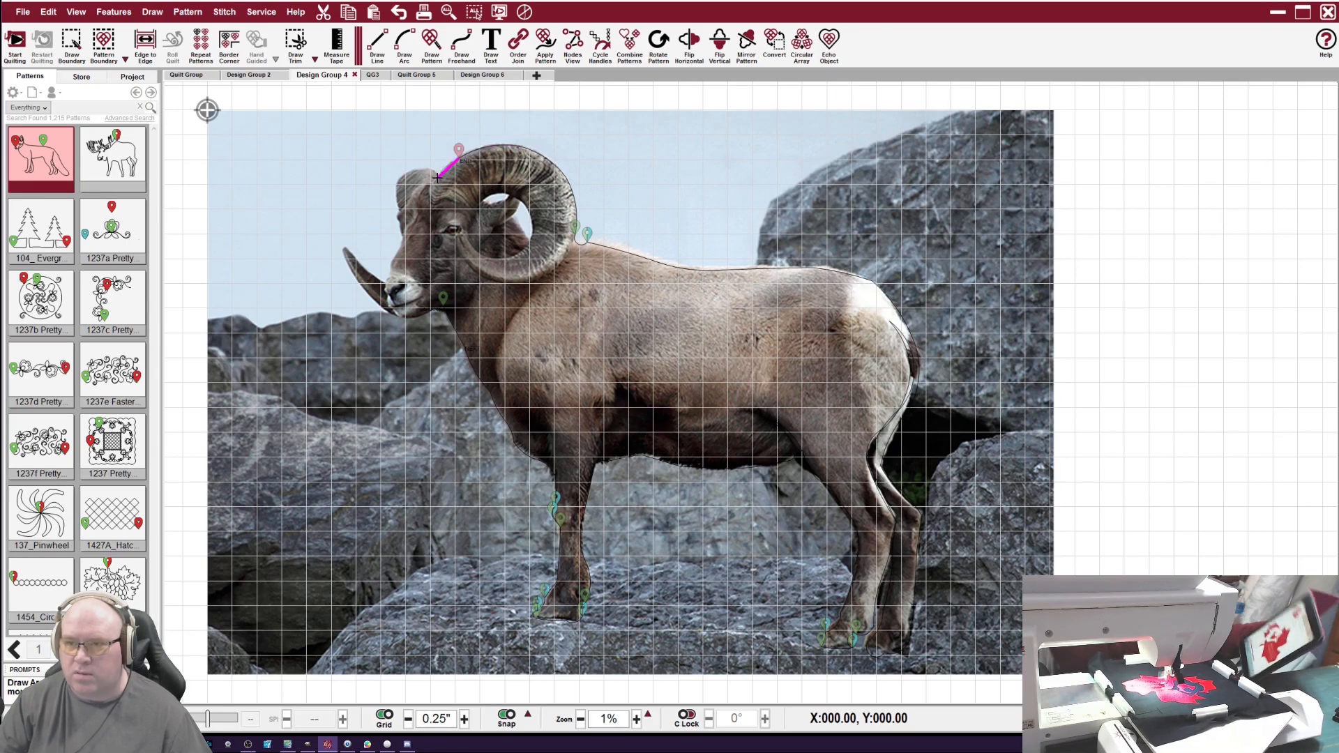
click(429, 197)
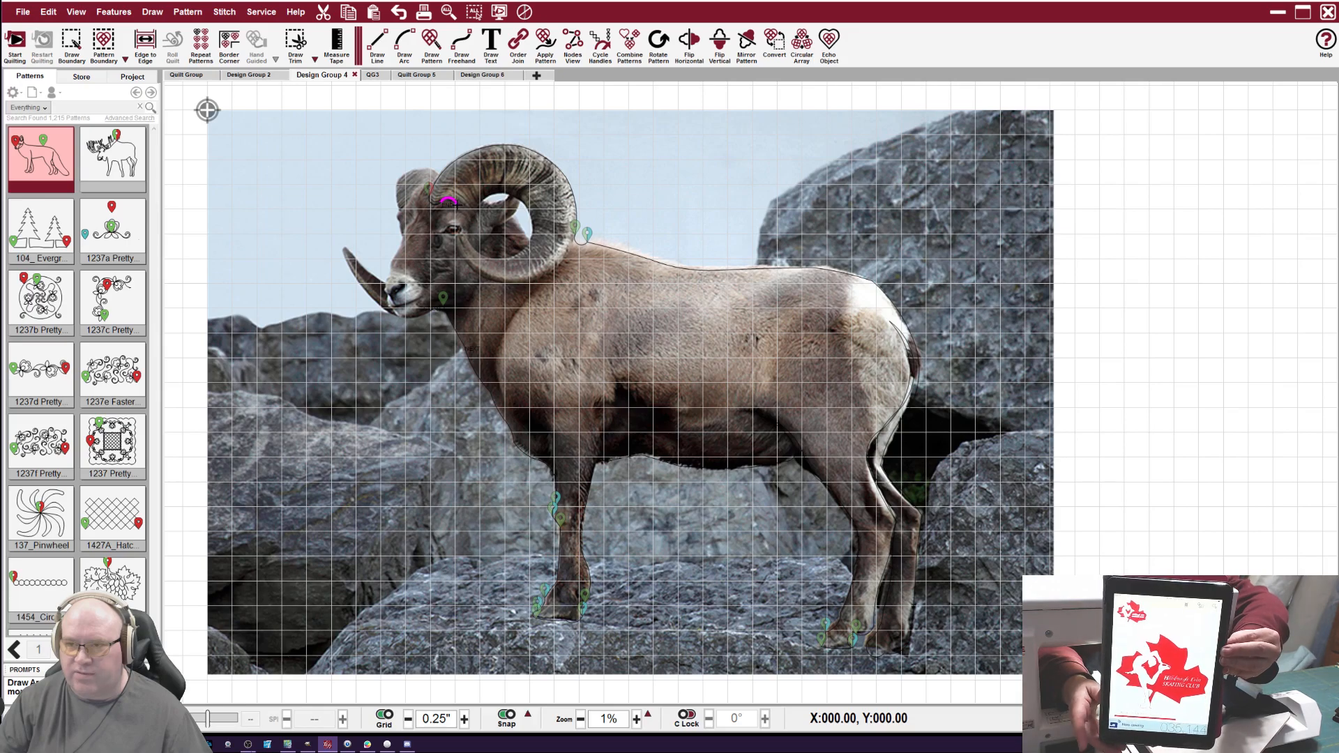
Trace from the near horn's base along the top of its inner curl, outlining the small sky gap and ear inside it.
click(459, 207)
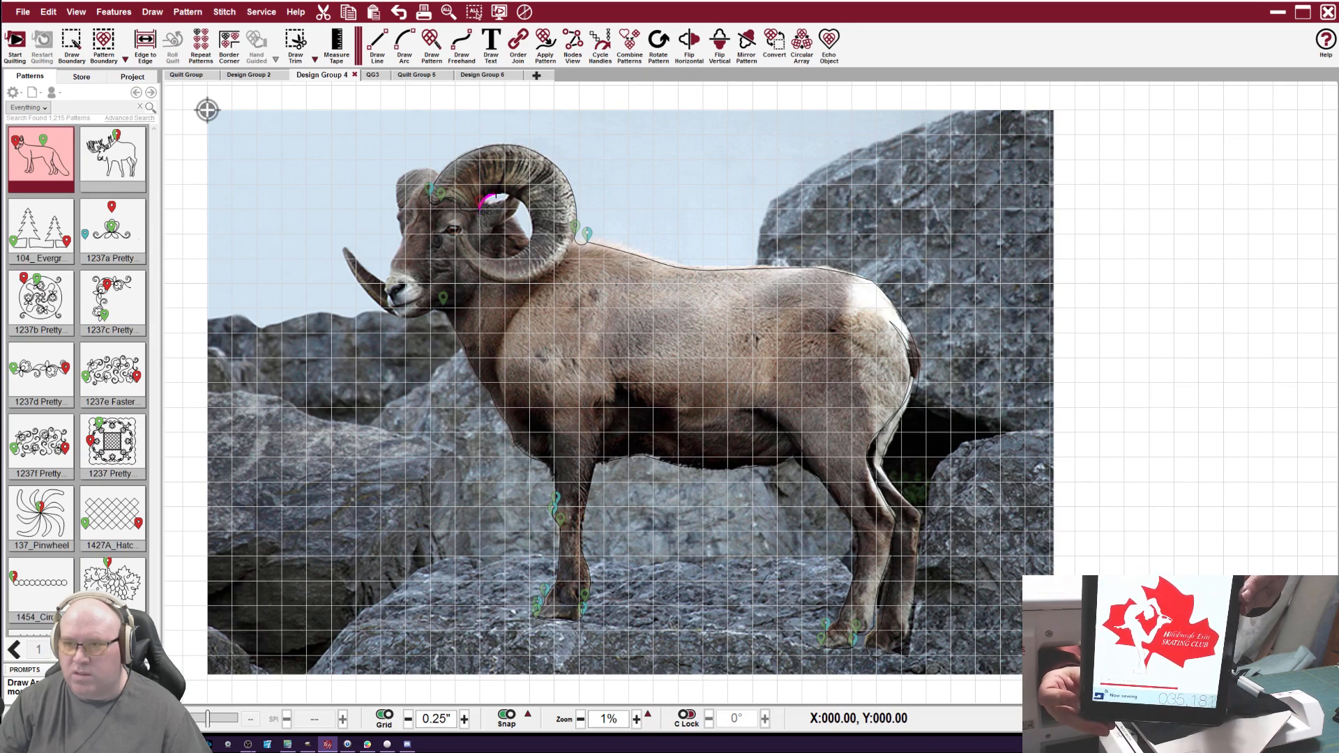
click(506, 195)
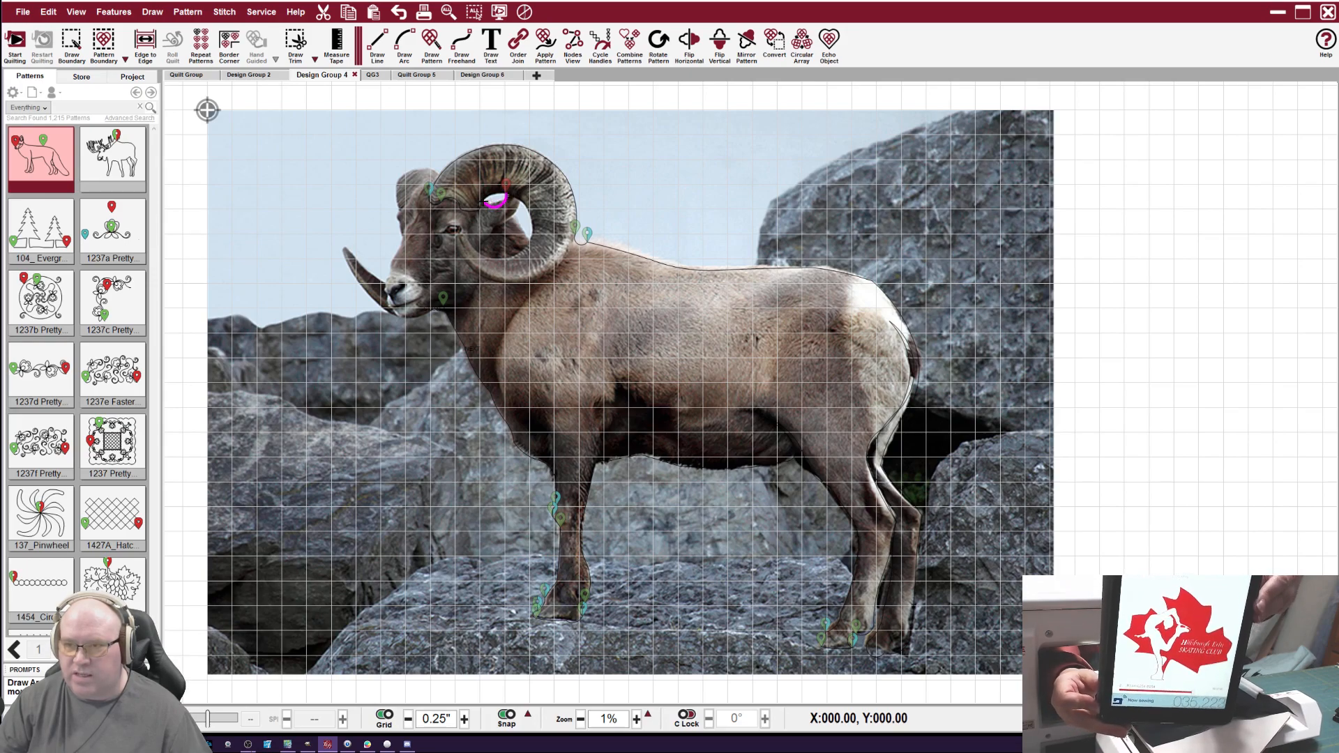
click(484, 202)
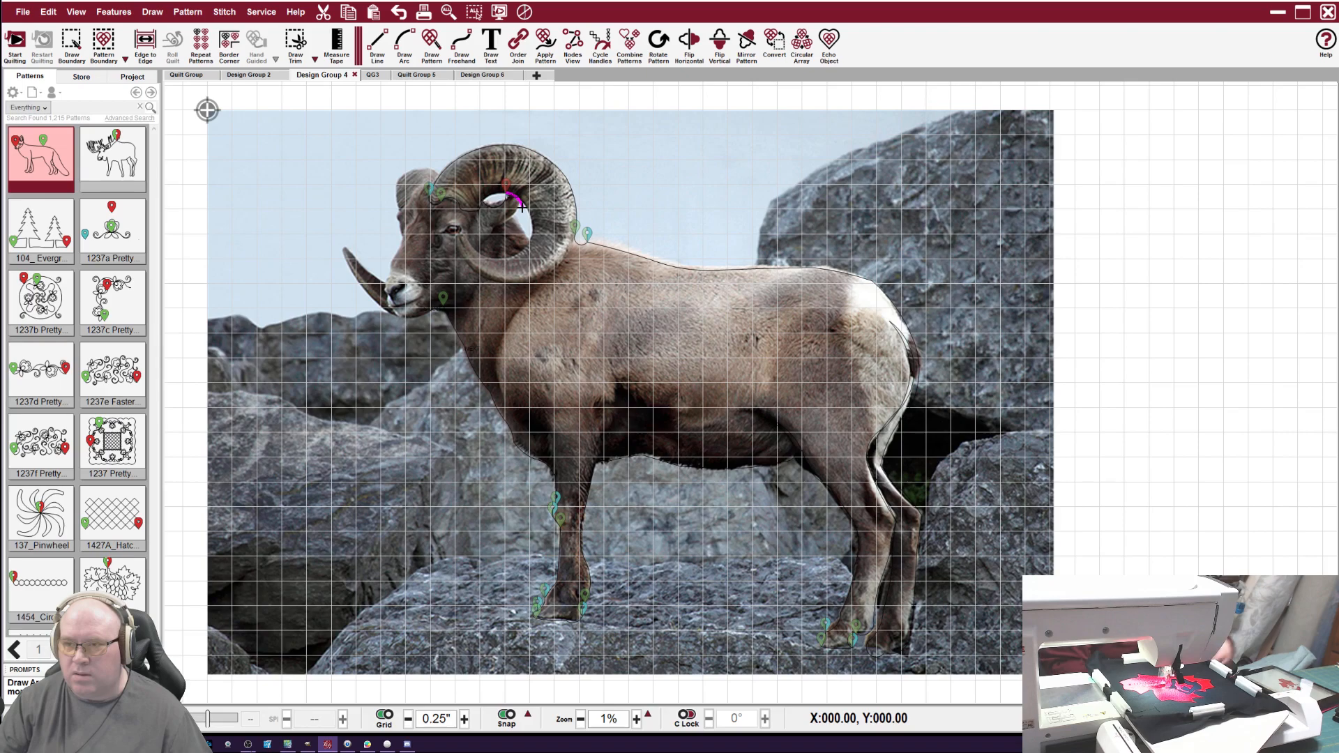
click(518, 201)
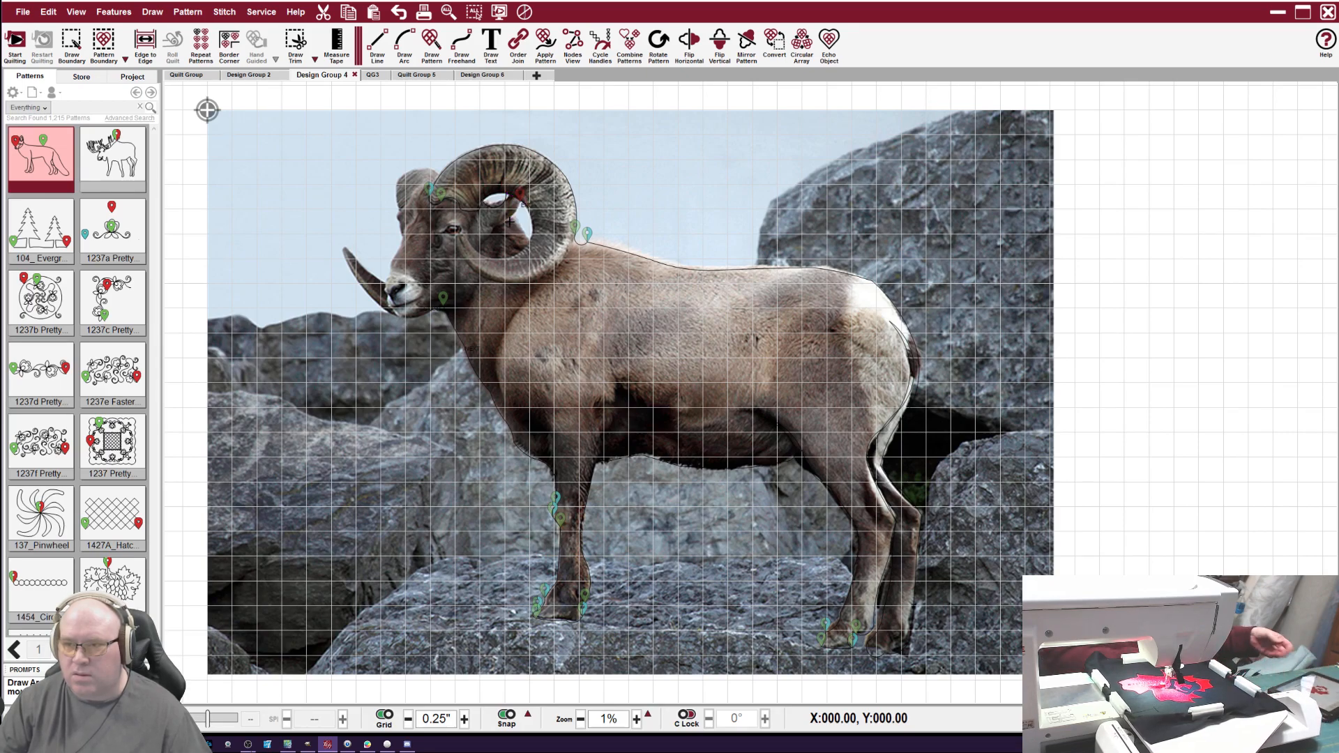
click(498, 226)
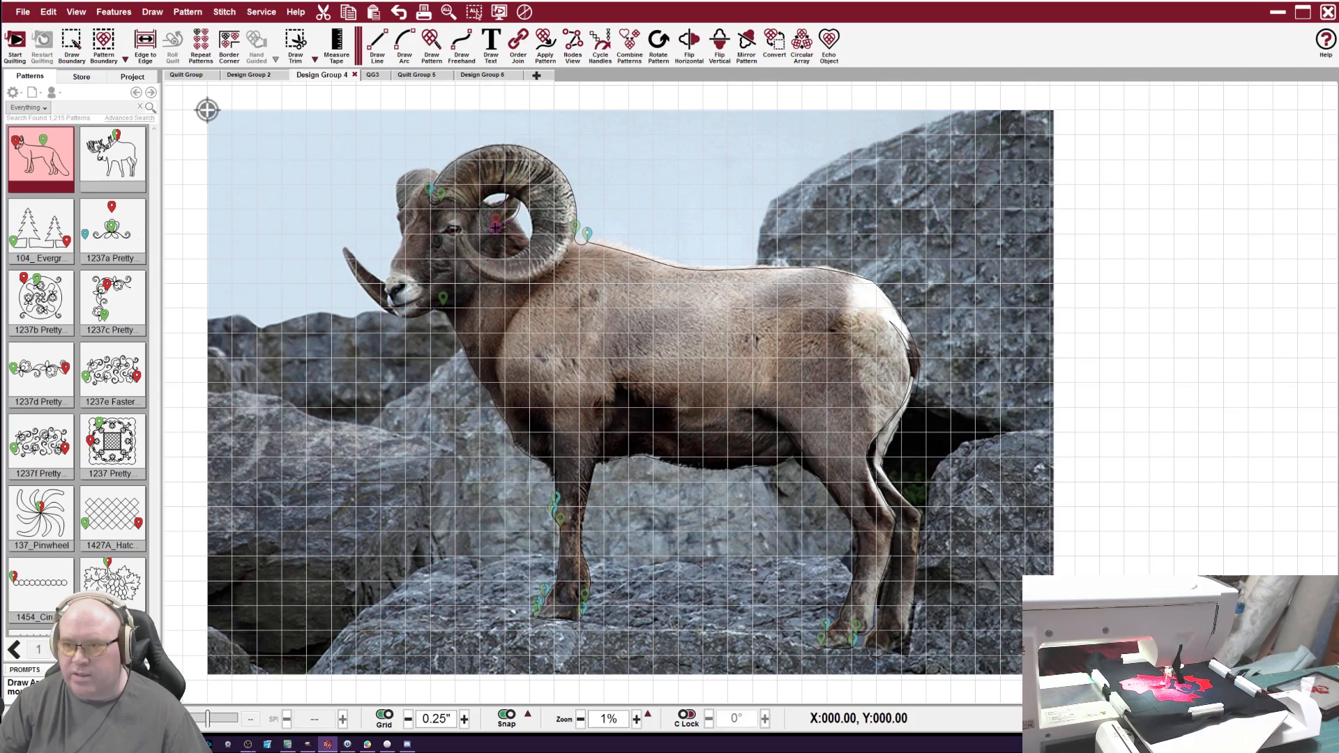
click(521, 202)
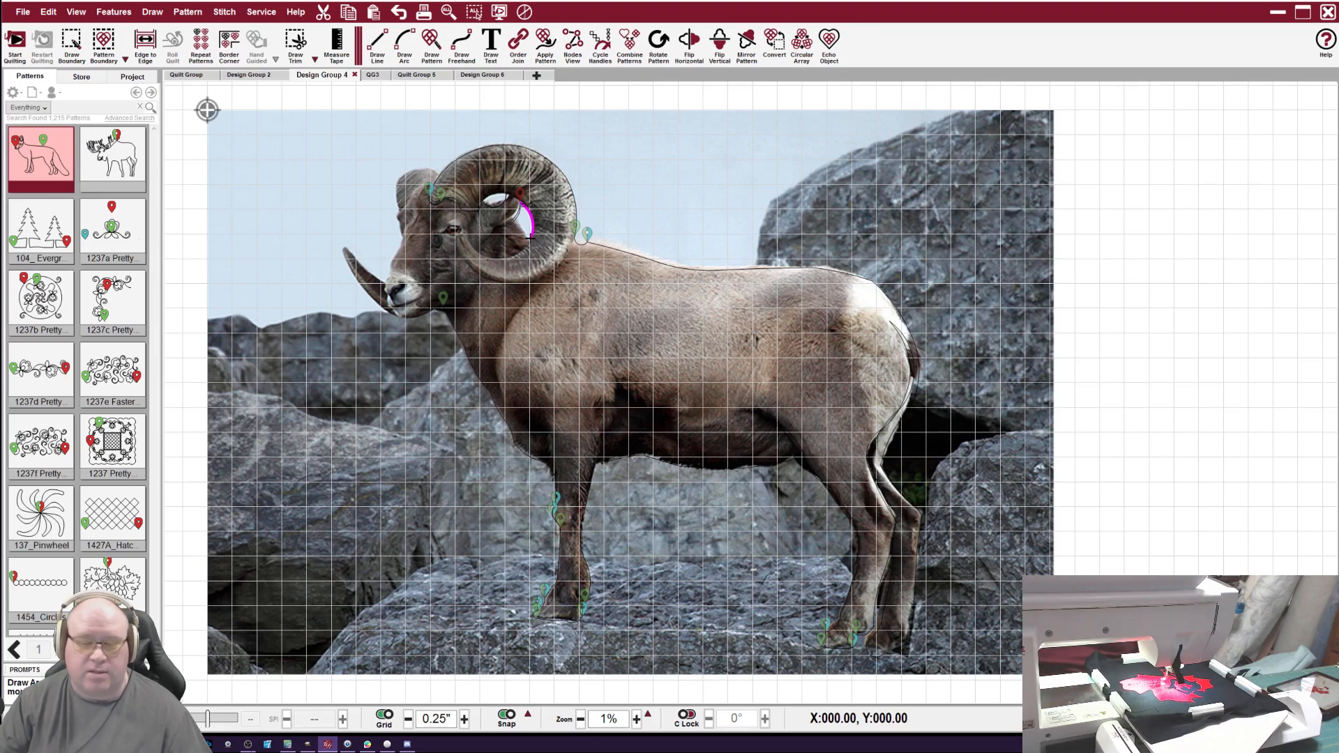
Trace the rear and lower inner edge of the near horn's curl around to just behind the eye.
click(529, 242)
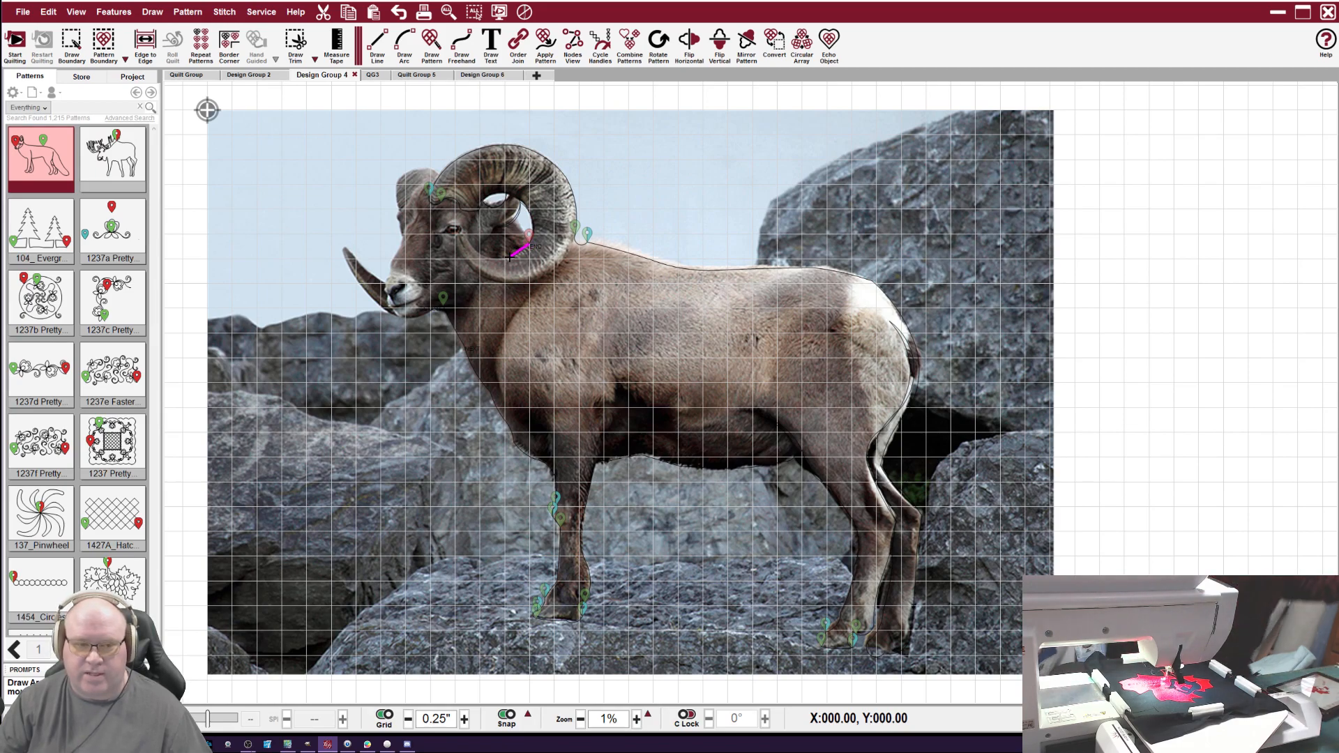
click(493, 253)
click(465, 241)
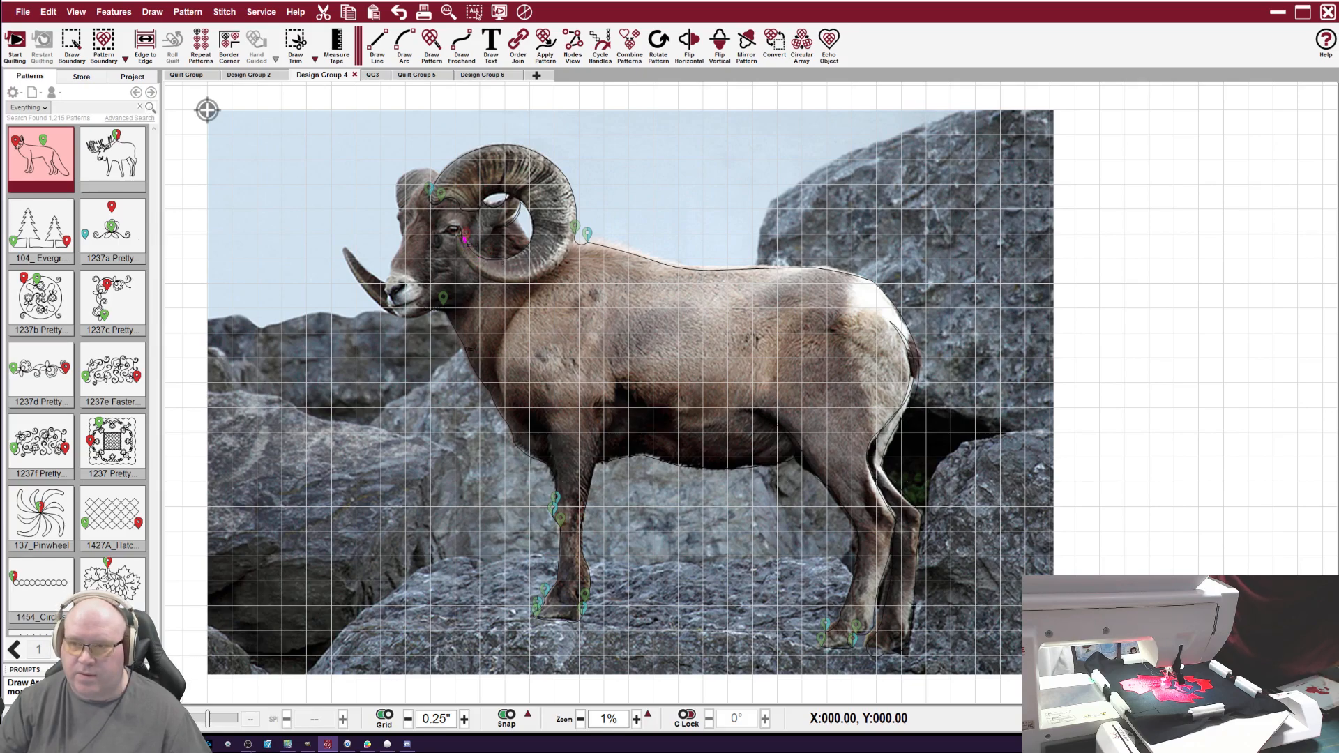
Outline the ram's eye with small arcs and return along the face to the near horn's lower front edge.
click(449, 230)
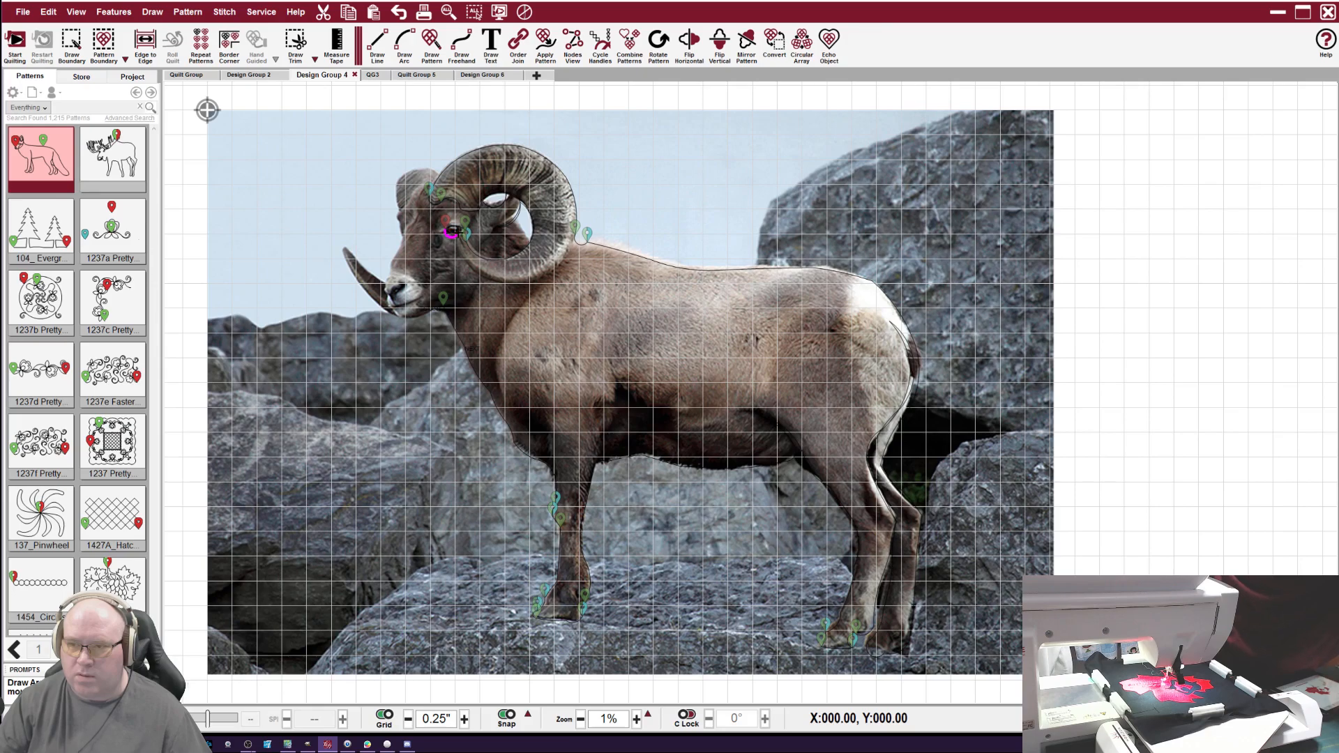
click(458, 232)
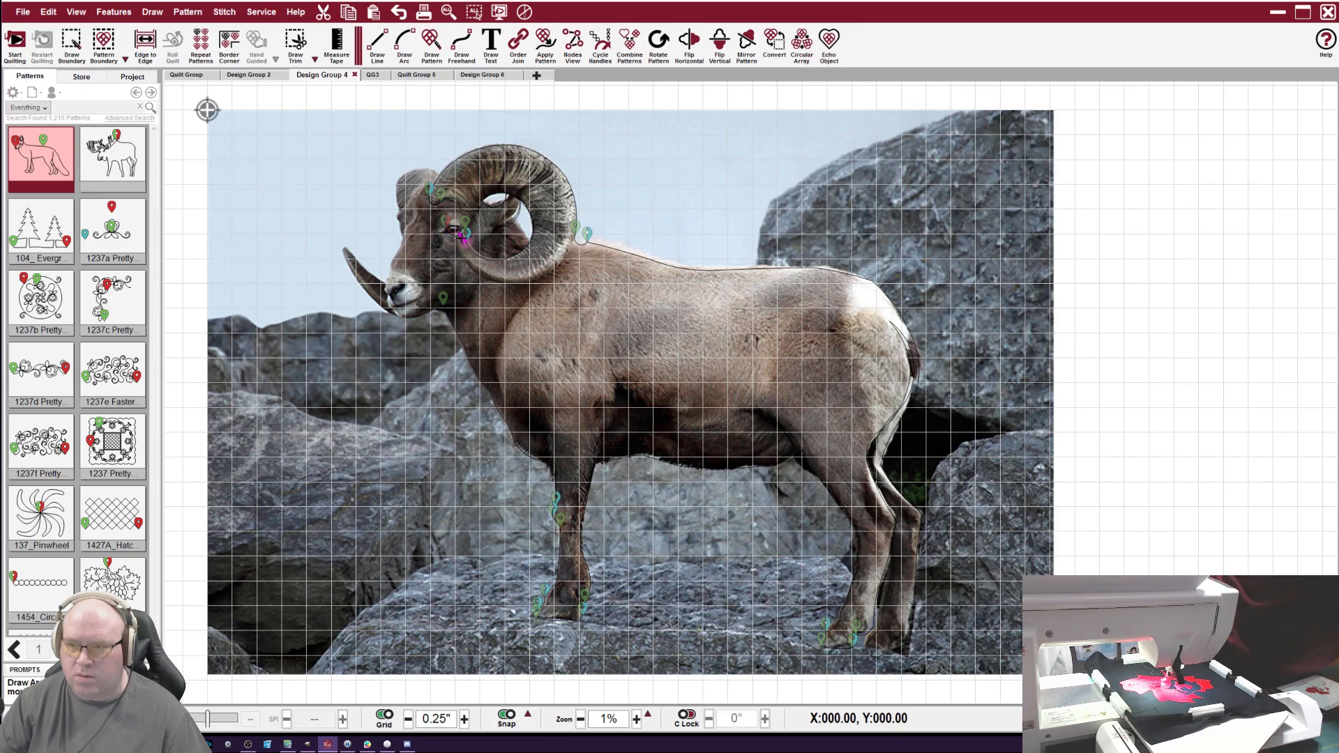
click(468, 259)
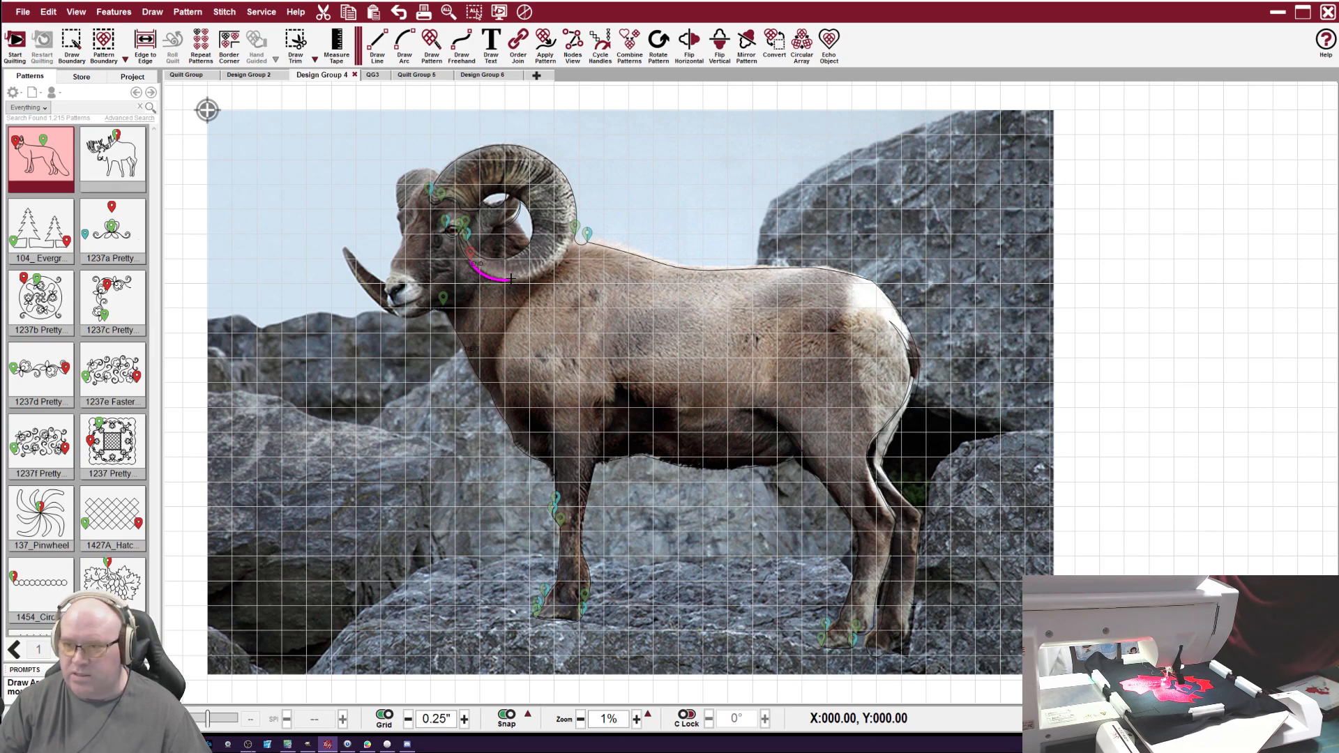
Trace the near horn's outer edge along its underside, up the rear and back over the top to the forehead.
click(518, 274)
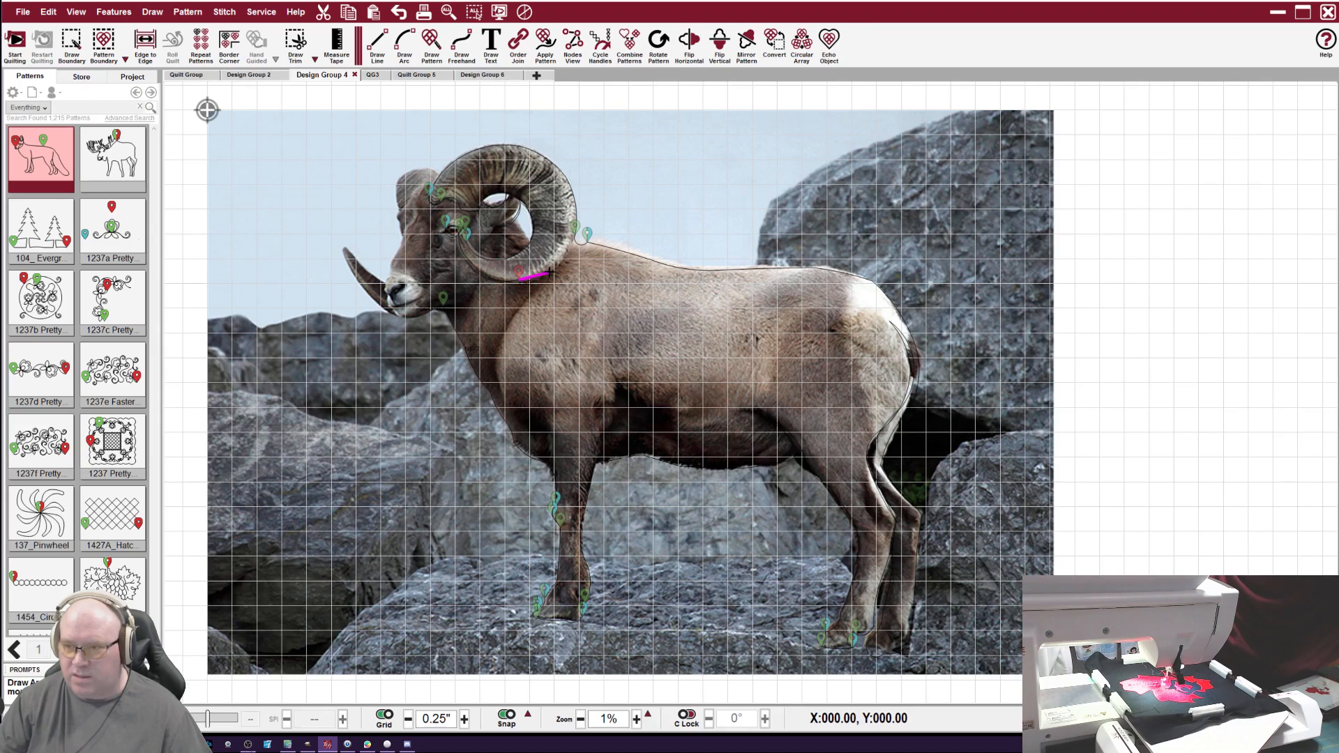
click(573, 239)
click(574, 196)
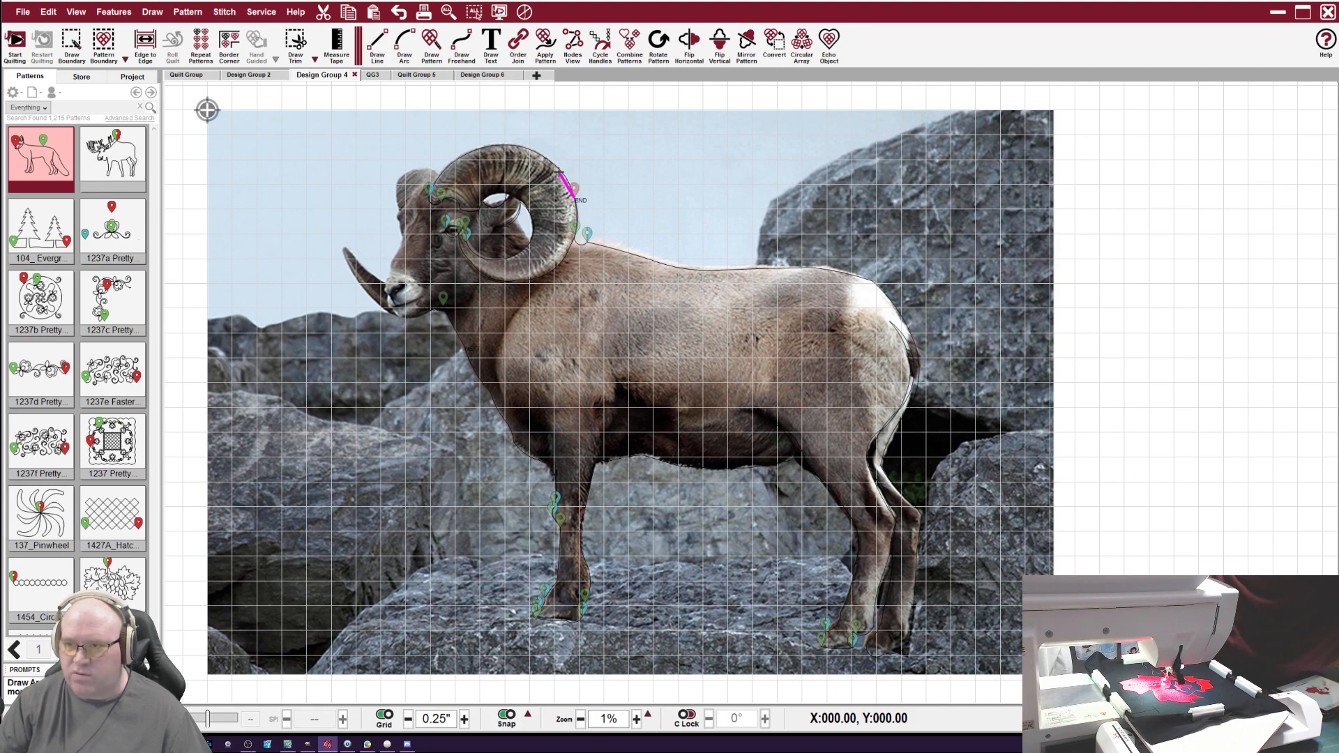
mouse_move(558, 165)
mouse_down()
mouse_move(495, 146)
mouse_move(460, 154)
mouse_move(434, 181)
mouse_up()
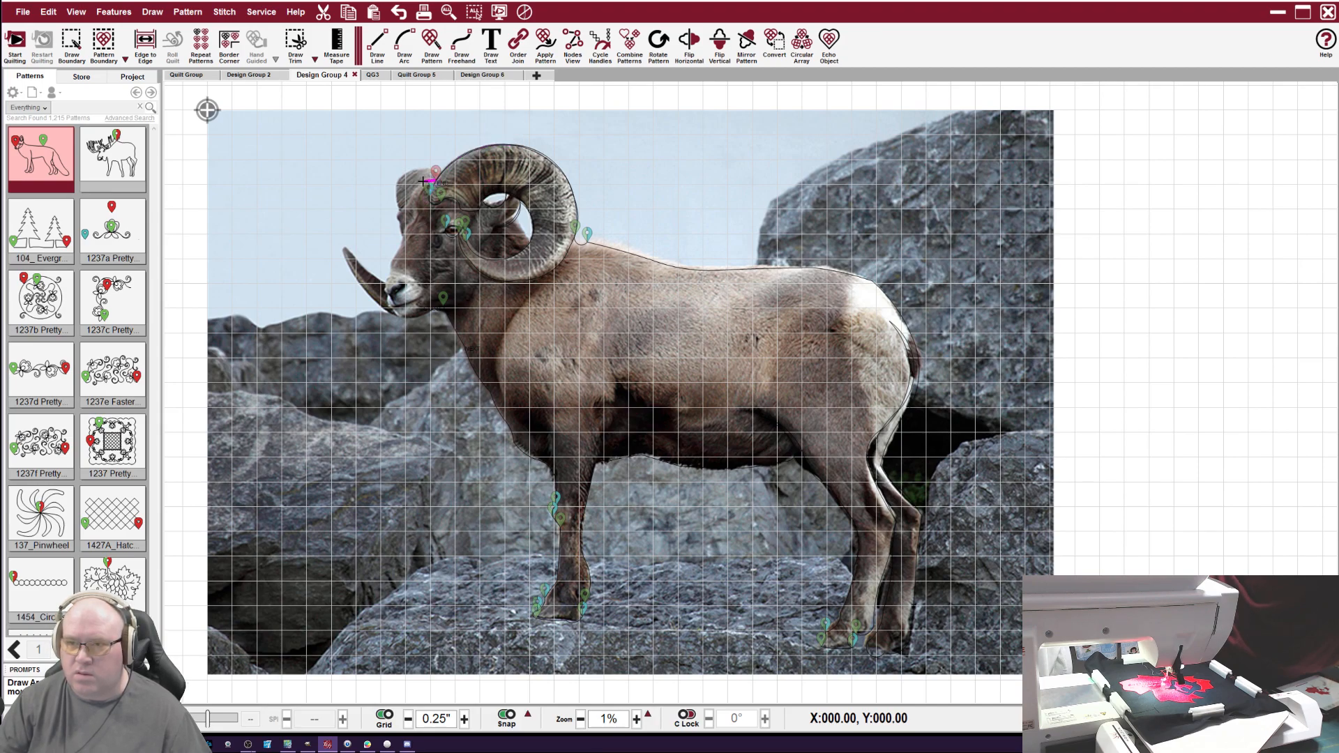
Outline the far horn with arcs from the forehead around its outer edge and back to the near horn.
drag(413, 193, 399, 208)
click(398, 206)
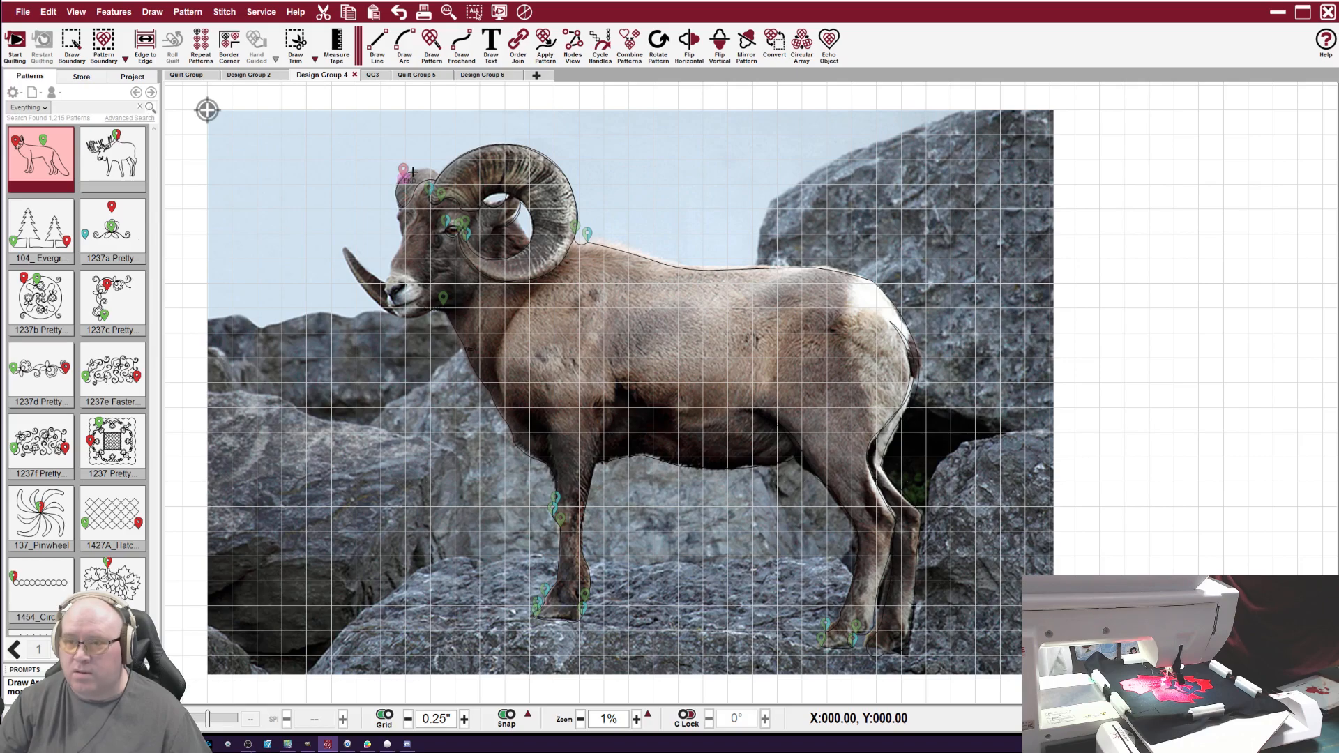
click(436, 171)
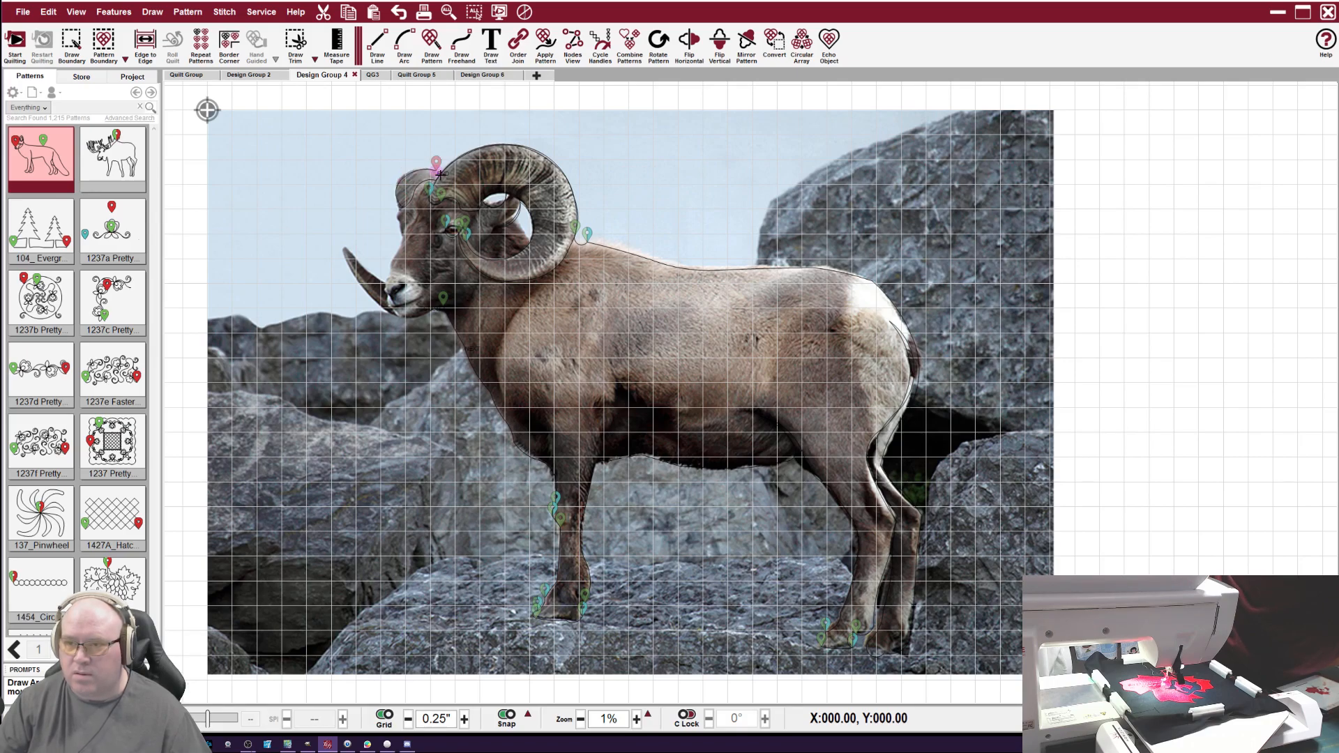
Trace the far horn's front edge with arcs and continue down the bridge of the face to just above the nose.
click(403, 176)
click(399, 206)
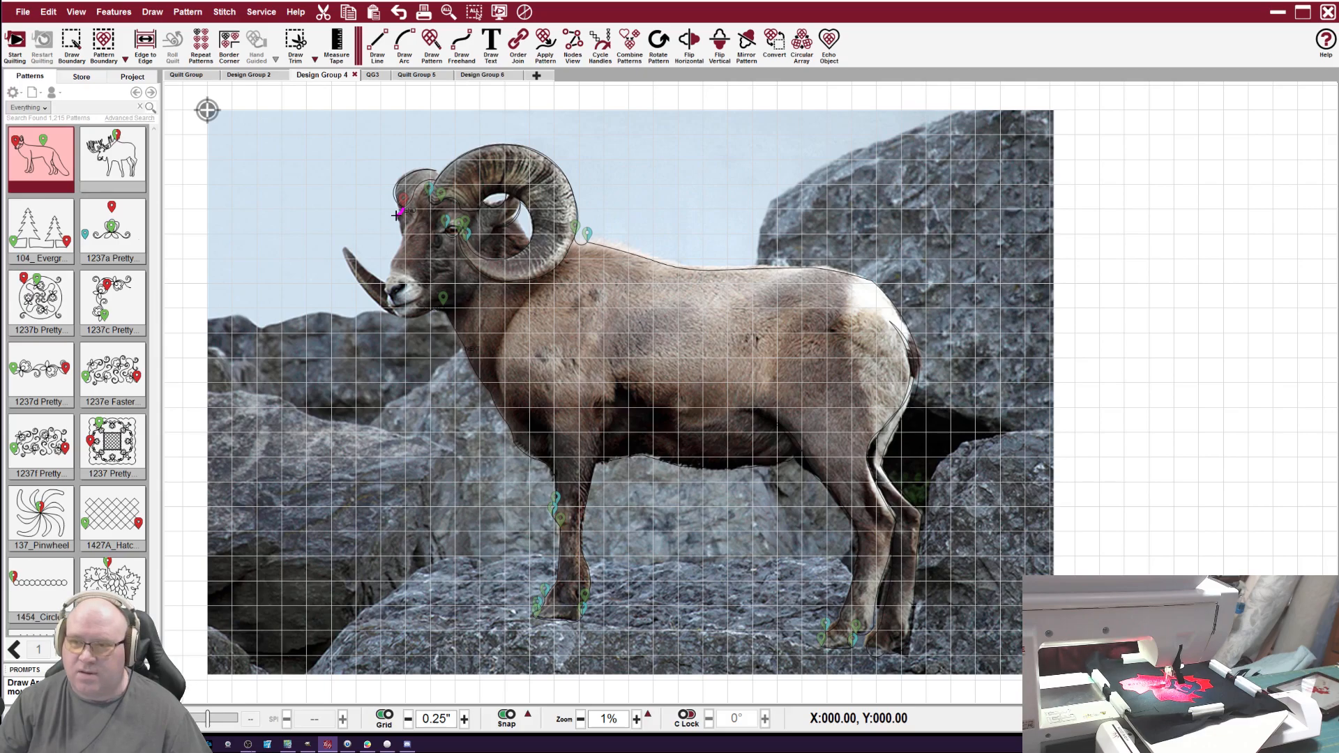
click(397, 219)
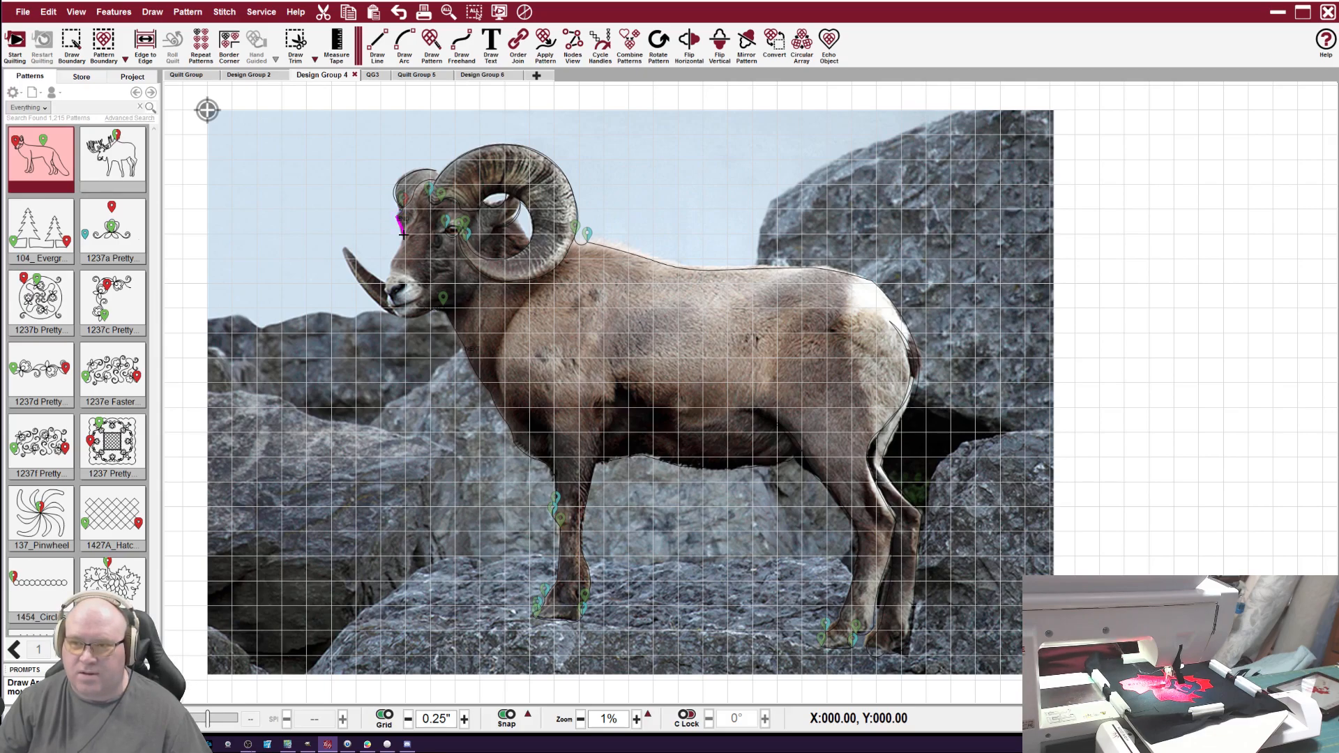
click(403, 239)
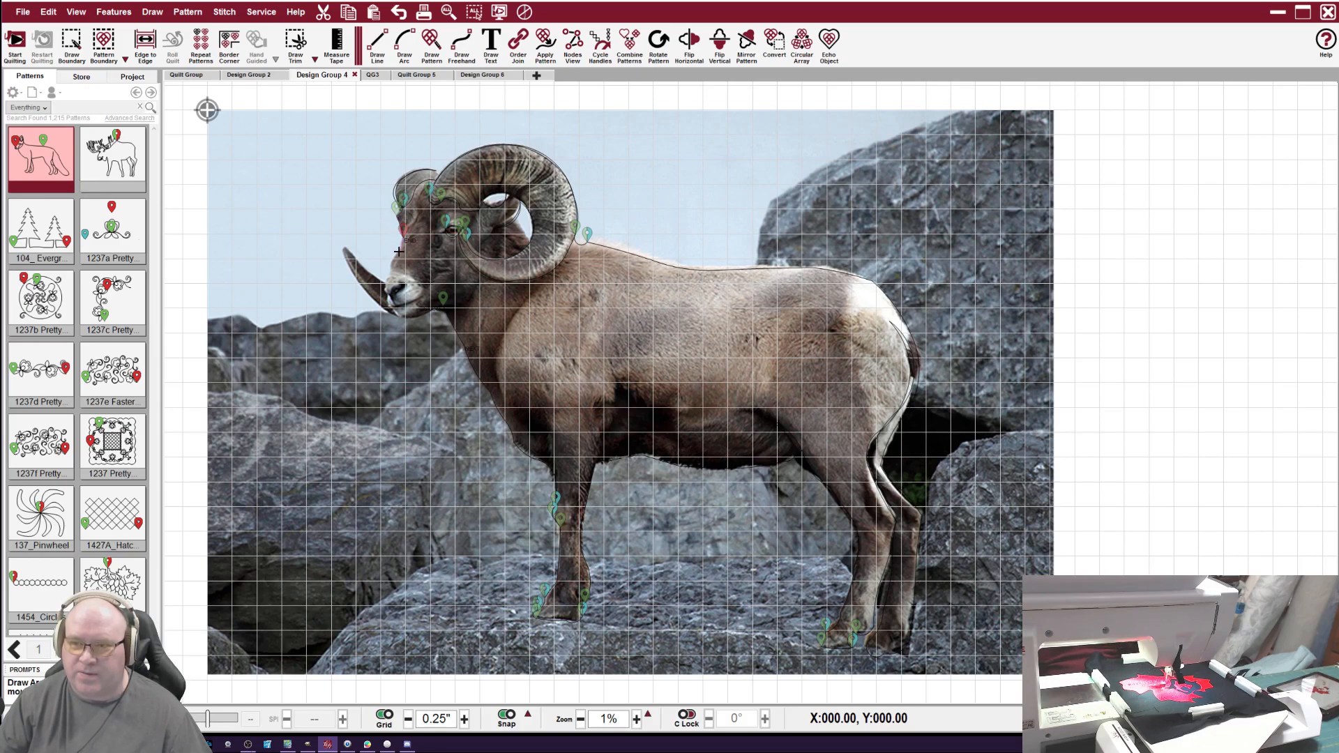
click(390, 268)
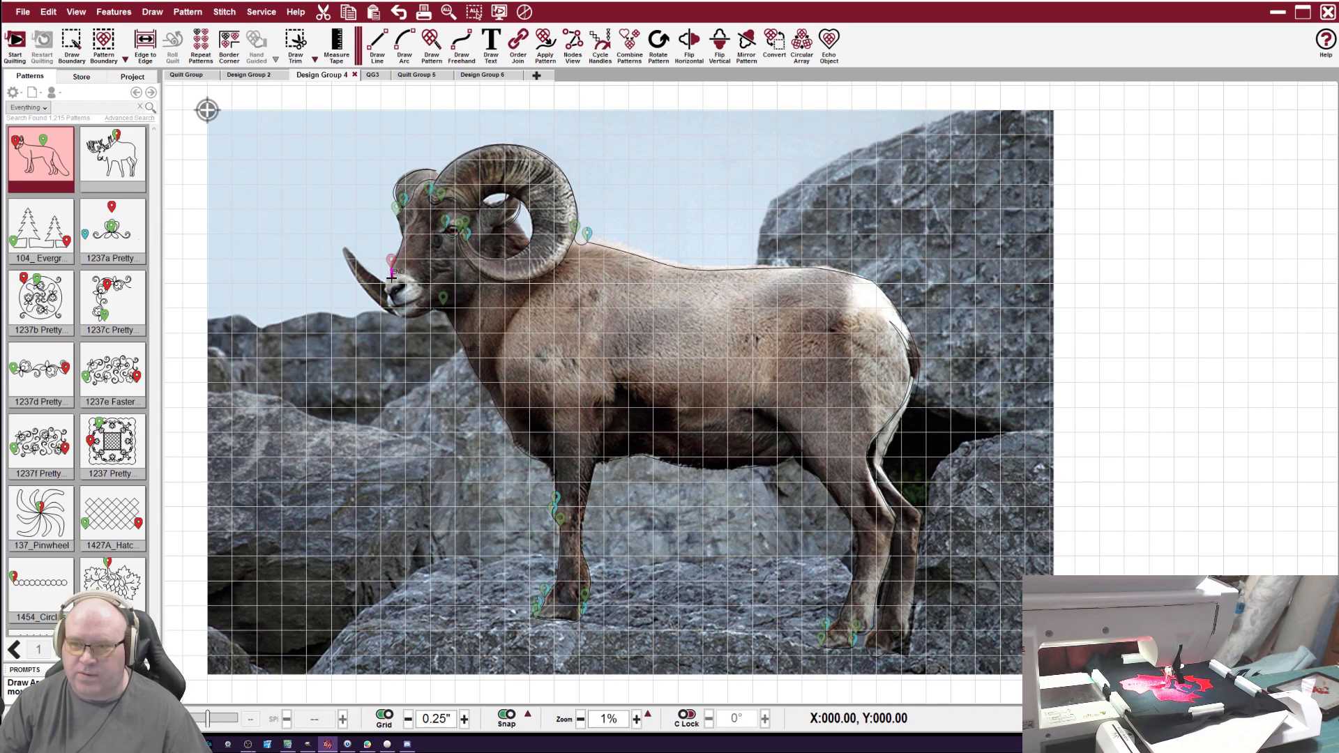
Outline the forward-pointing horn tip with arcs, from the top of the nose out to the point and back to the chin.
click(385, 280)
click(346, 247)
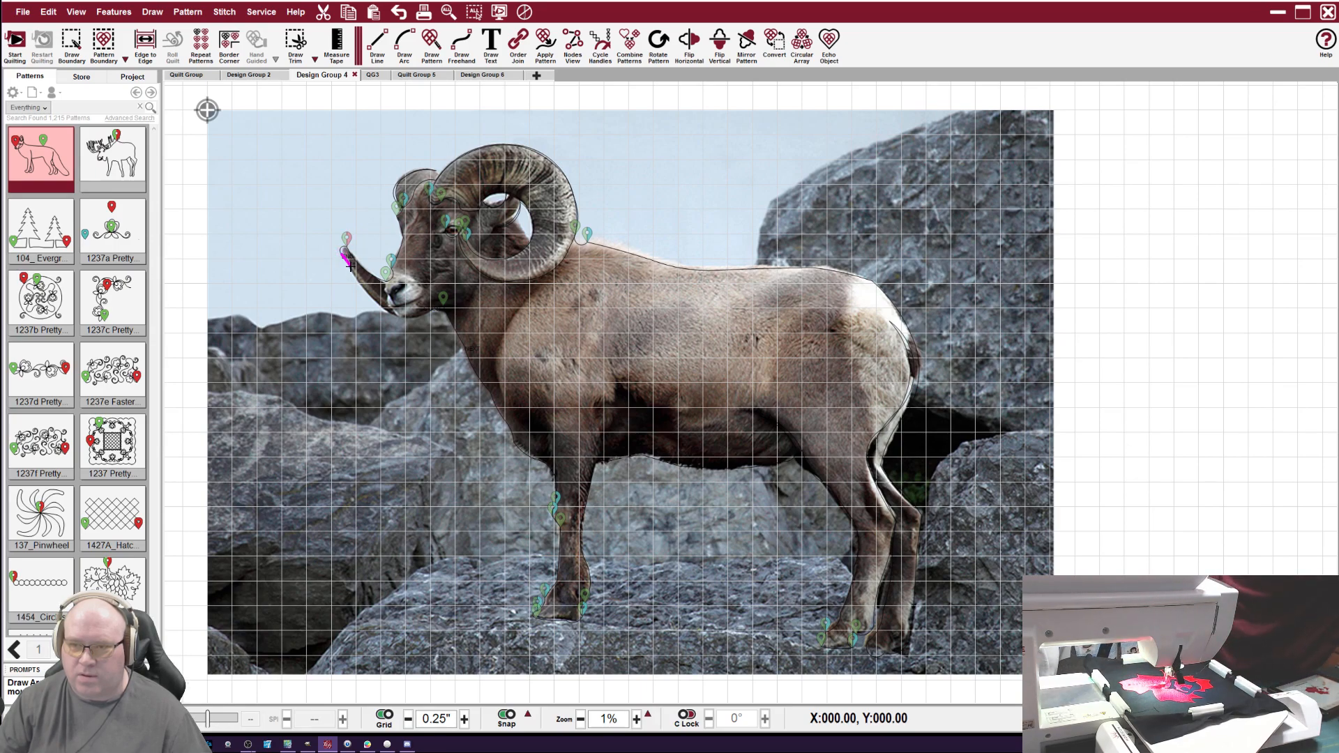
click(386, 313)
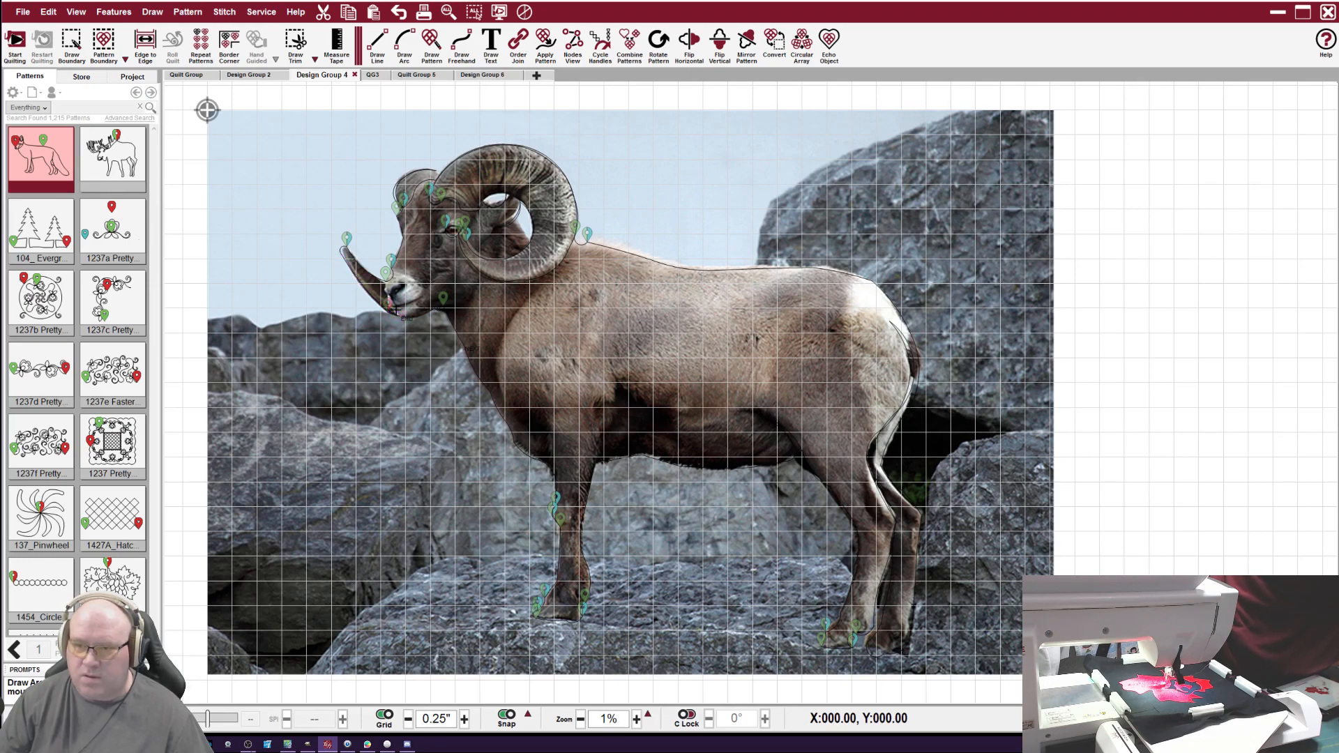
Outline the nostril, mouth and chin with small arcs and close the ram's outline at the throat.
click(389, 297)
double_click(406, 285)
click(398, 286)
click(389, 296)
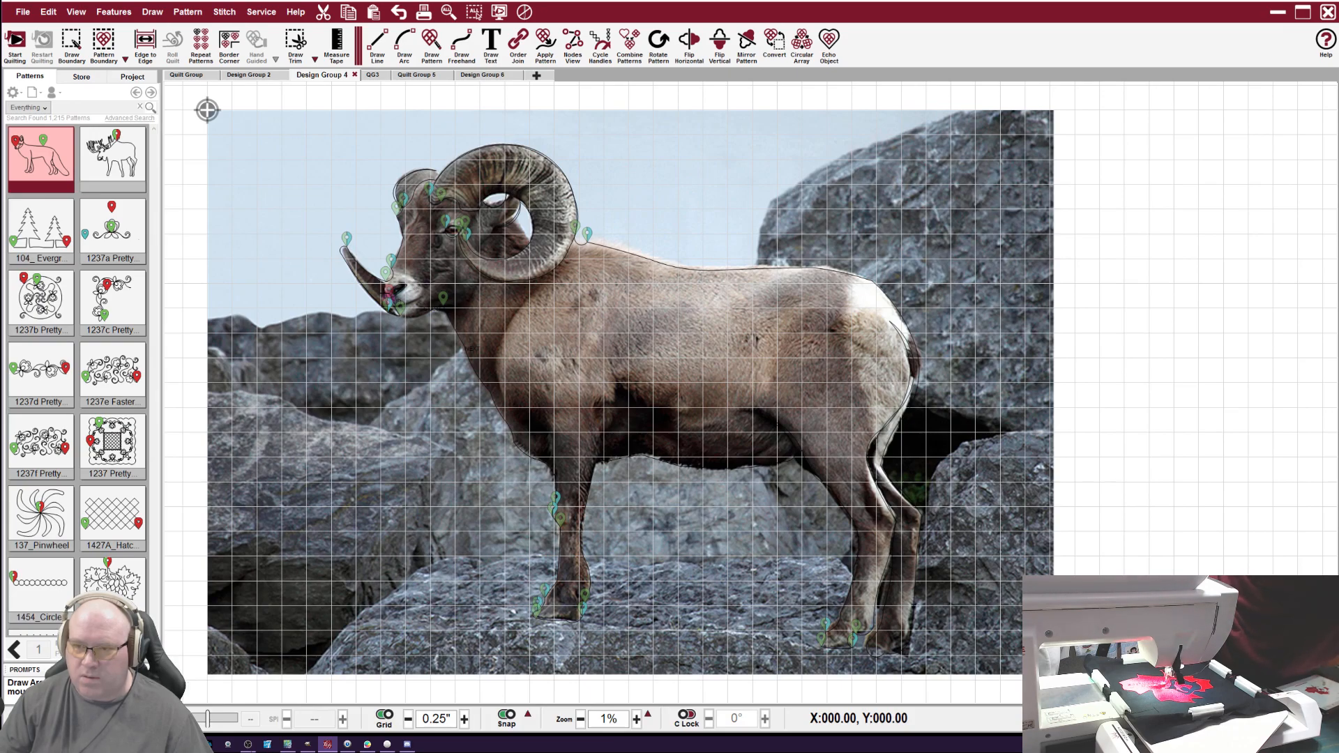
click(385, 282)
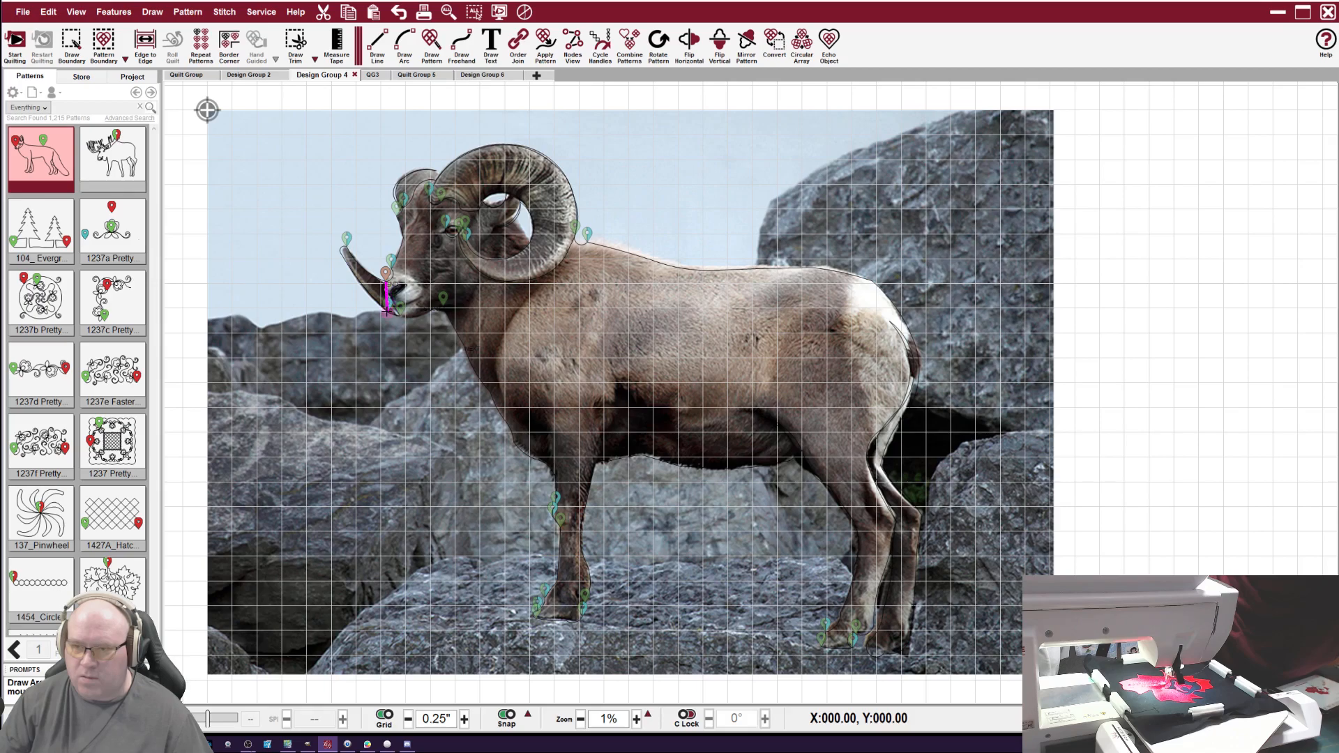
click(397, 318)
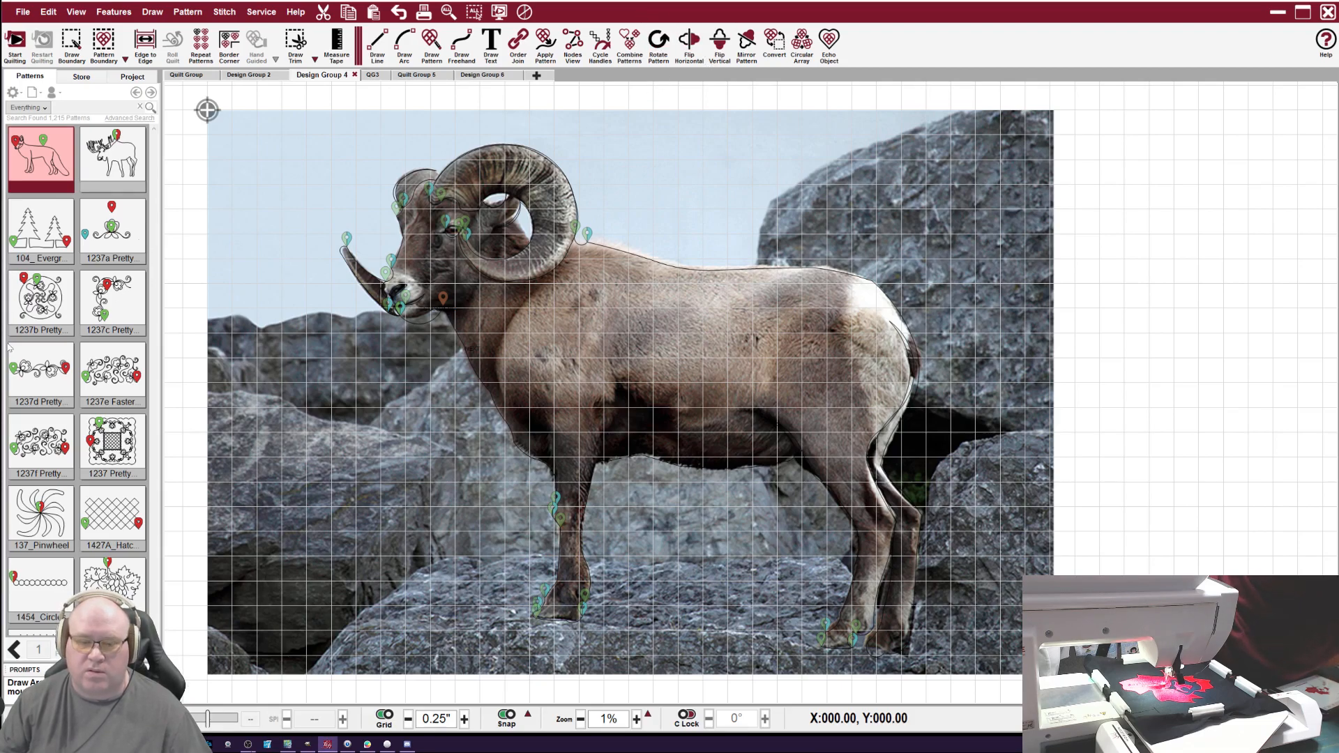
Launch Hatch Embroidery Software and open the recent EHSCtest2 maple leaf skating club design.
click(10, 744)
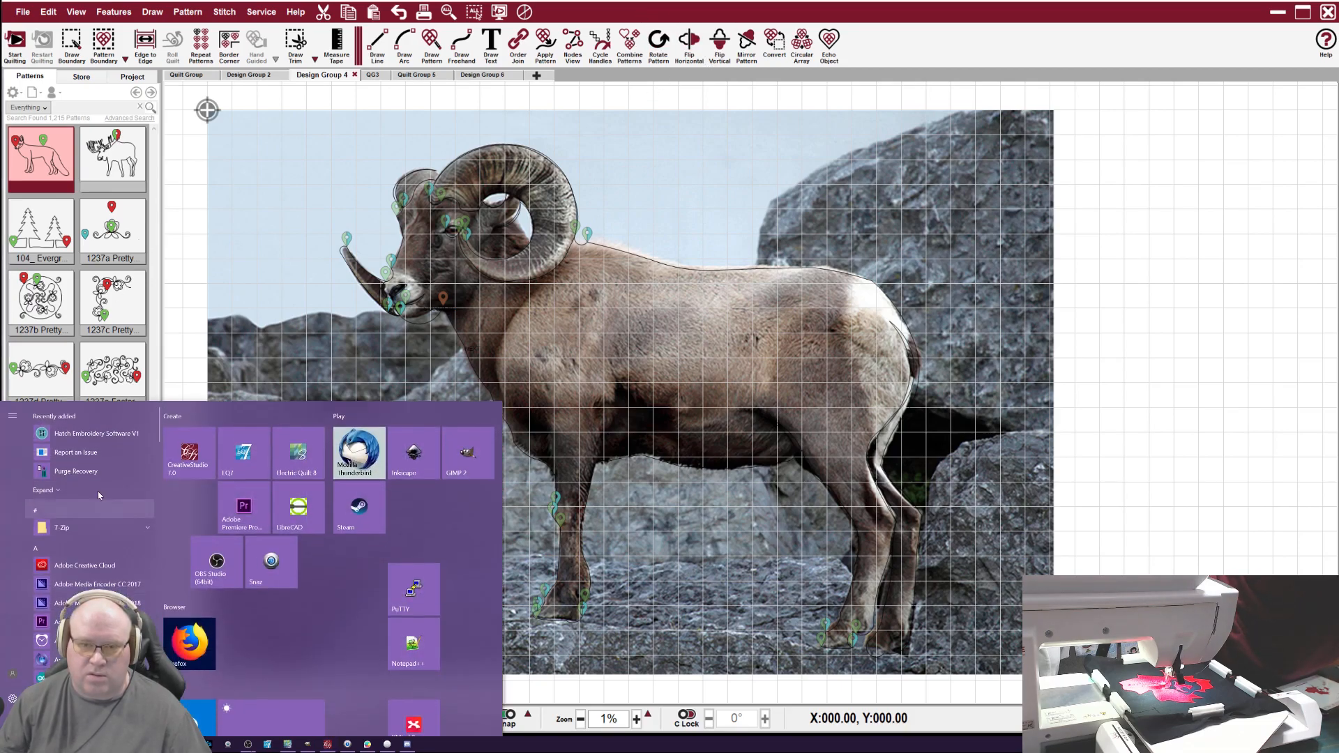
click(111, 434)
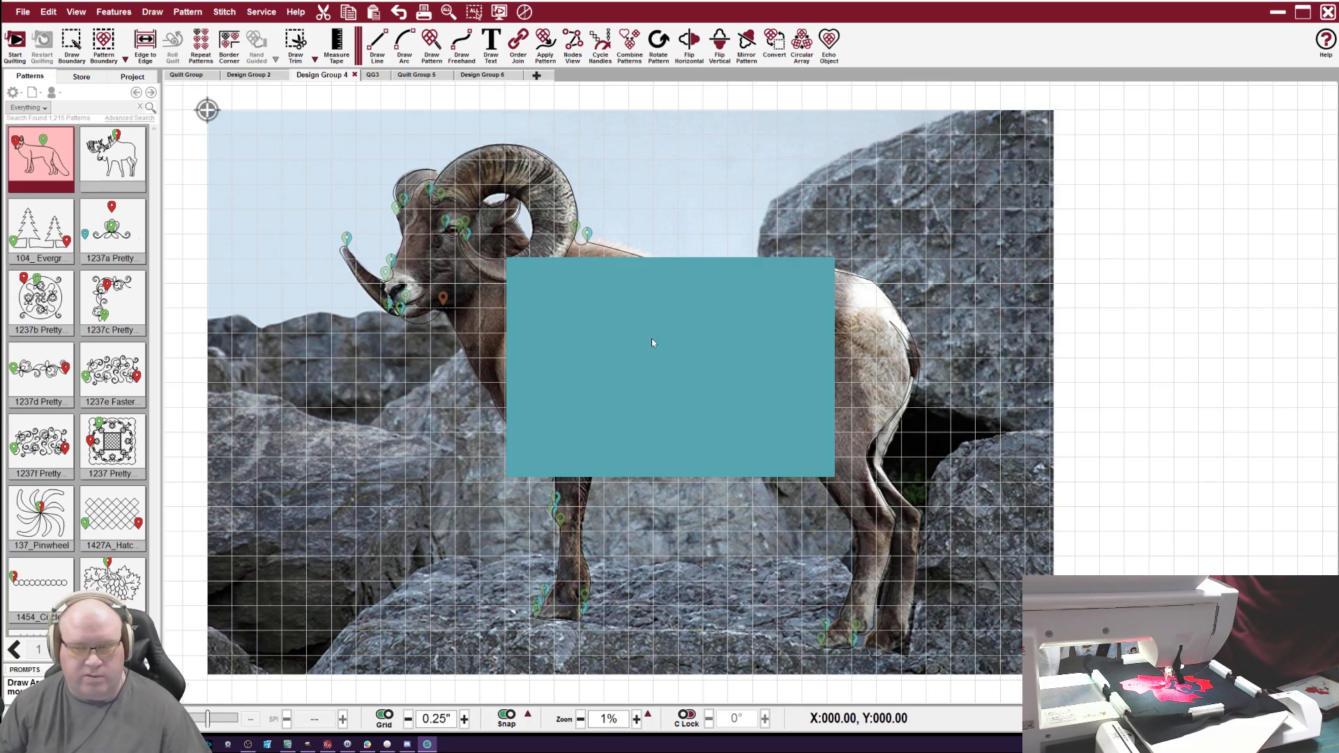
click(747, 448)
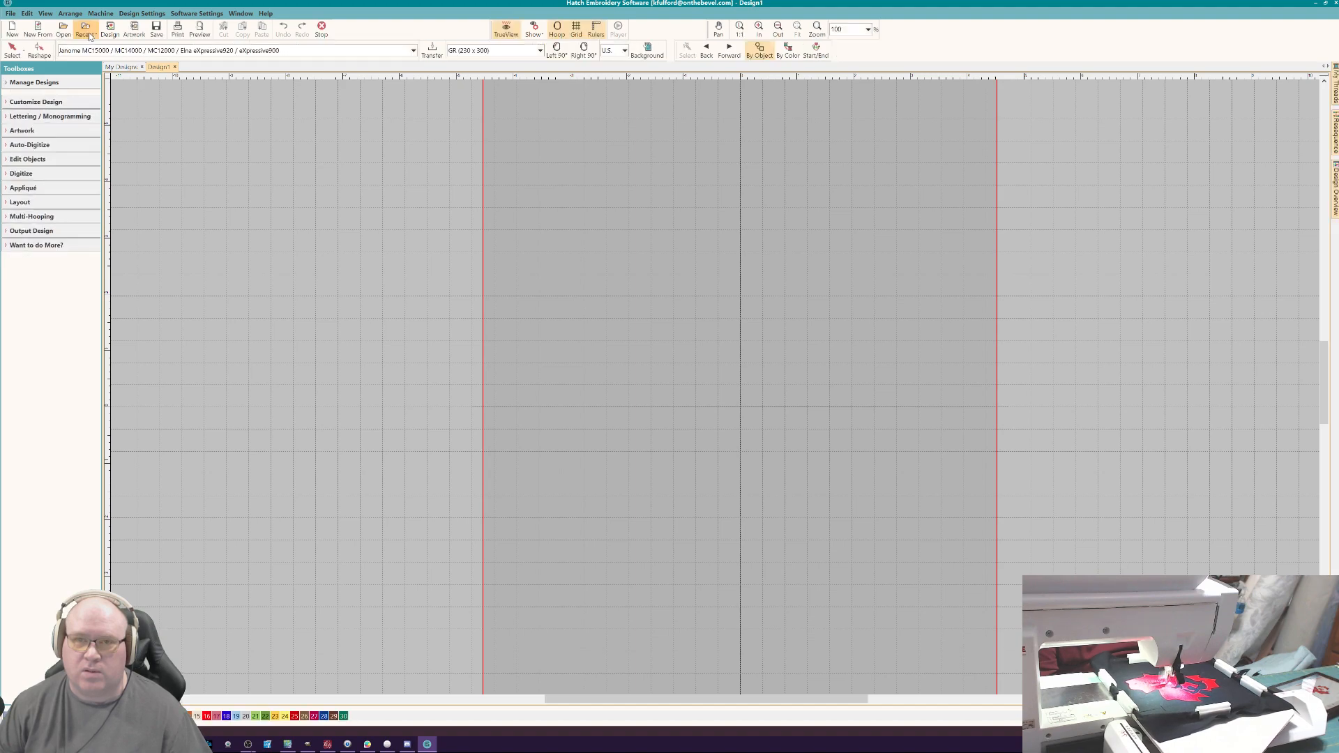
click(88, 33)
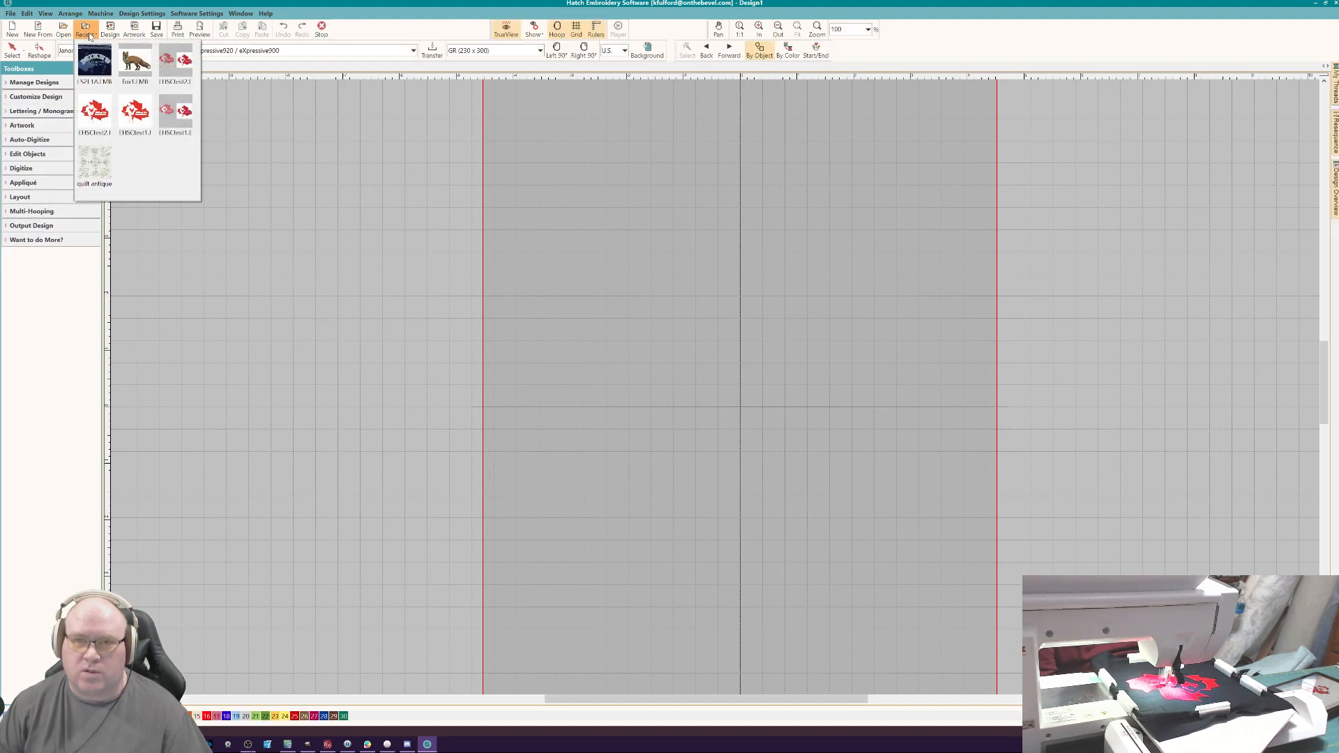
click(173, 71)
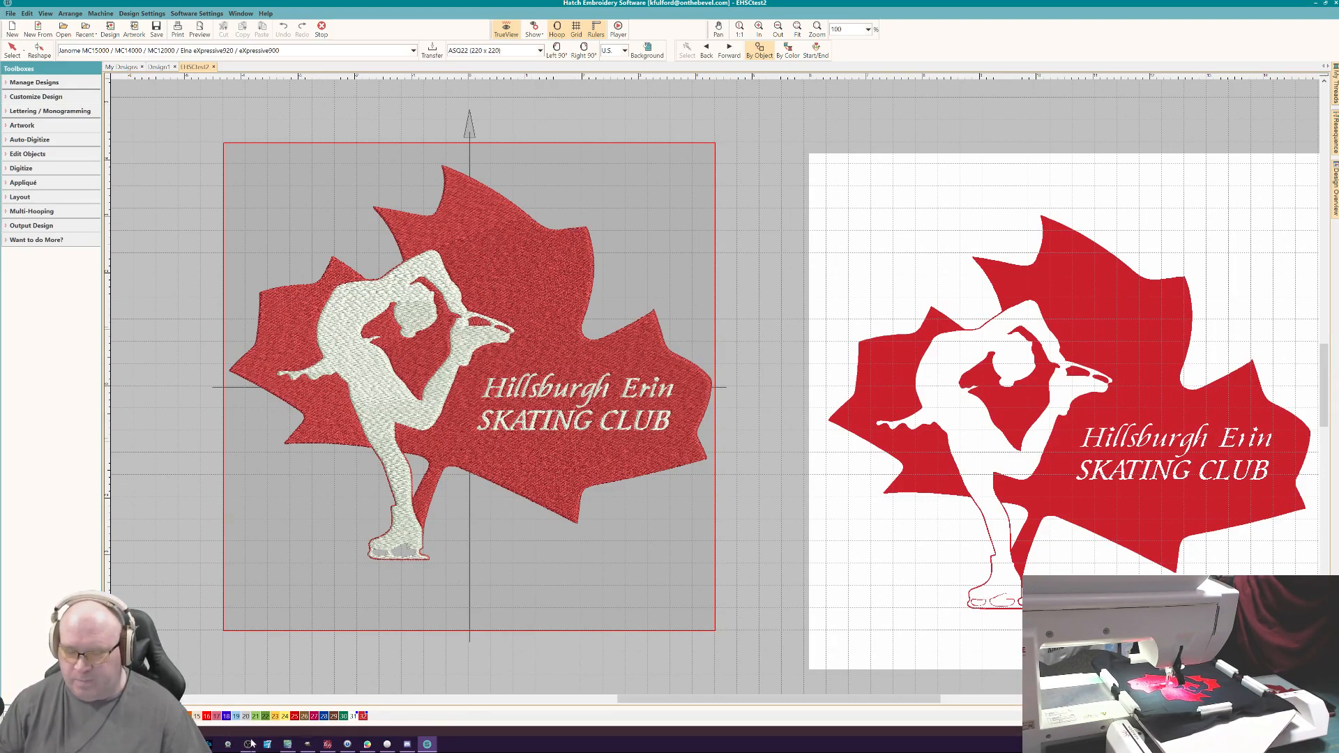
Switch back to CreativeStudio and combine all the traced ram arcs into one pattern.
click(325, 745)
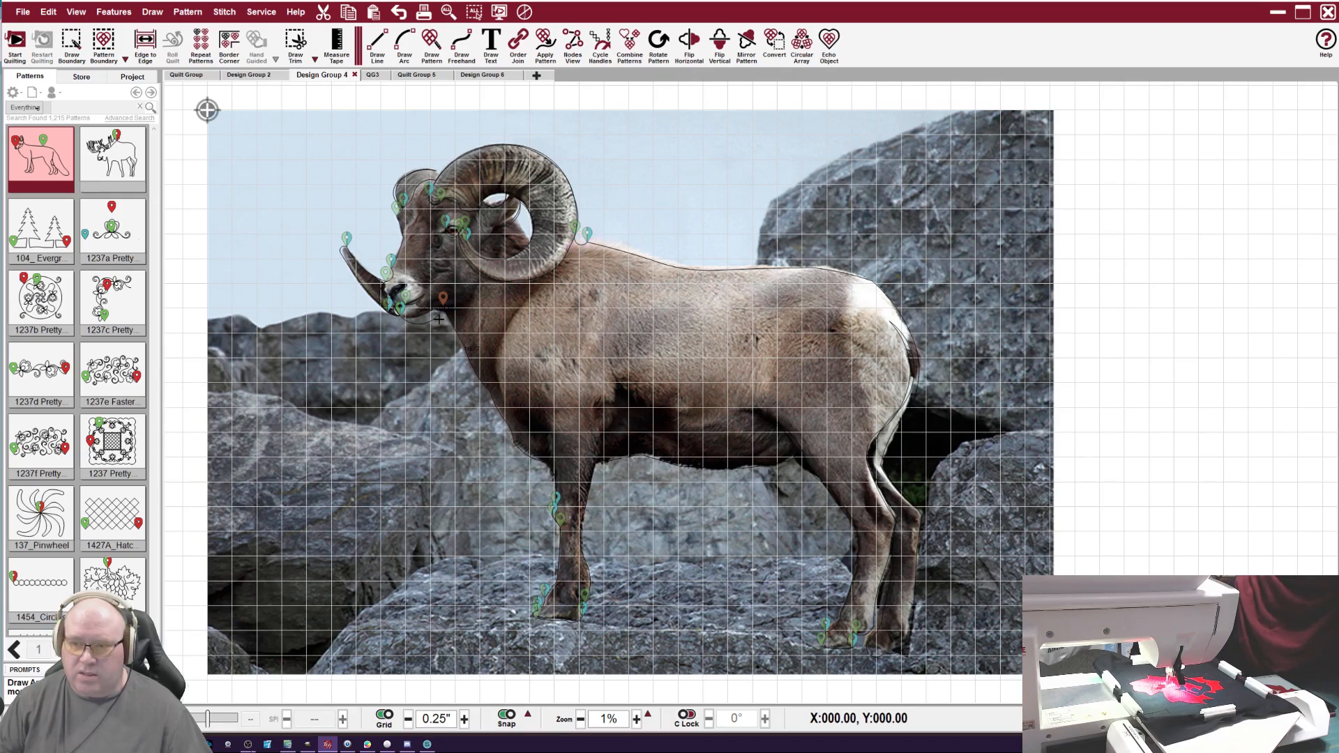
scroll(438, 312, up, 2)
scroll(439, 312, up, 4)
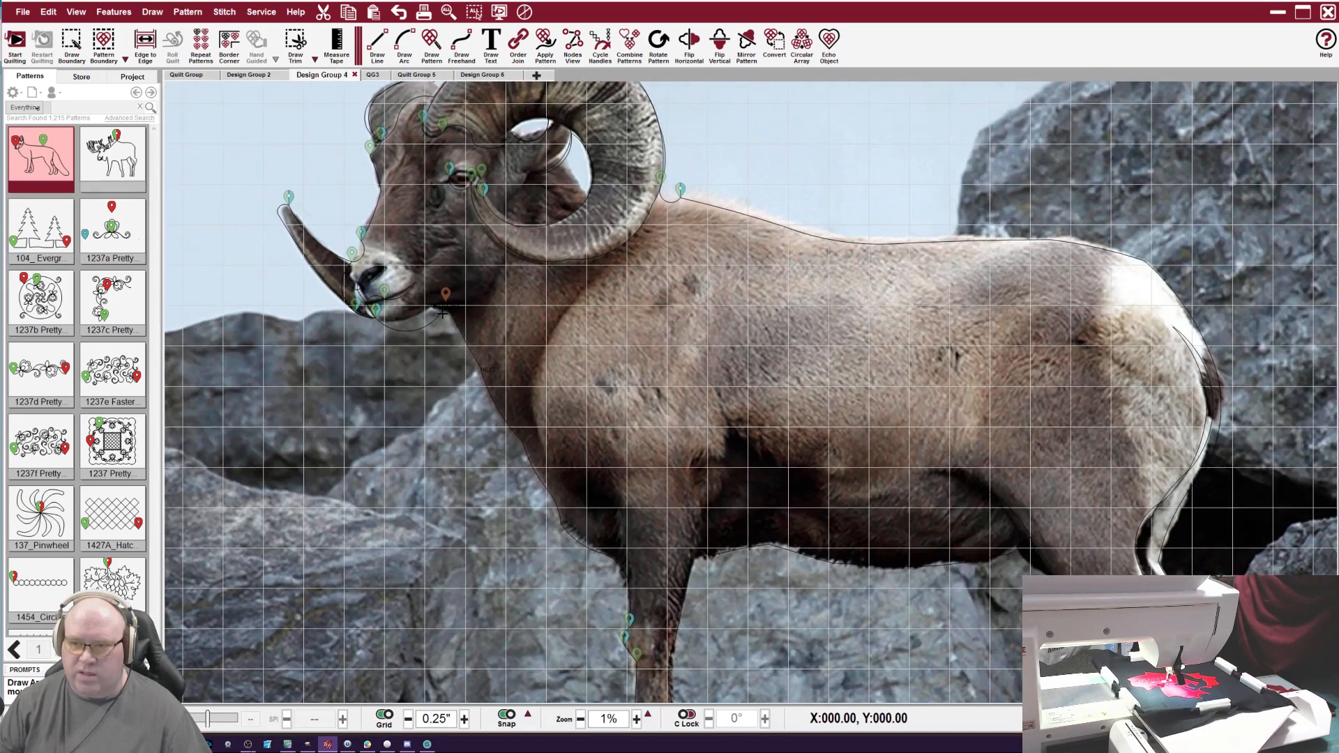
scroll(443, 304, up, 5)
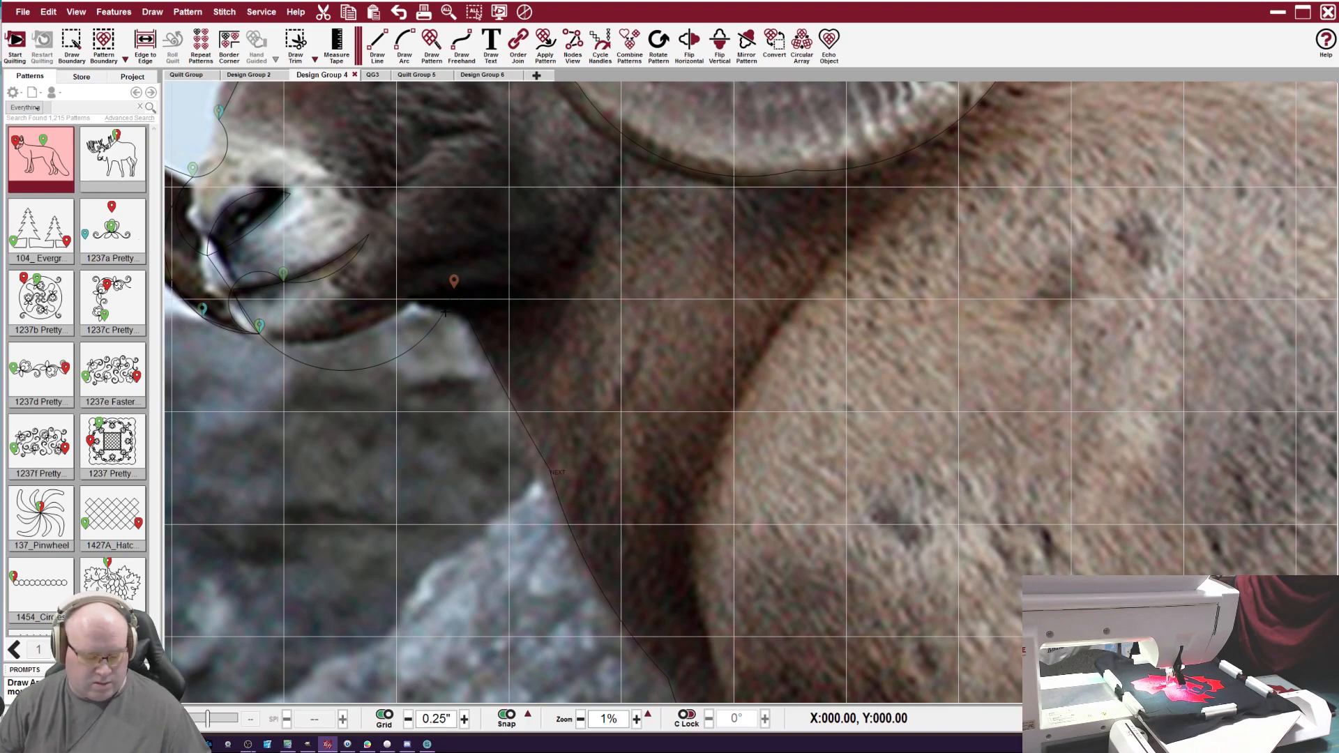
key(ctrl+a)
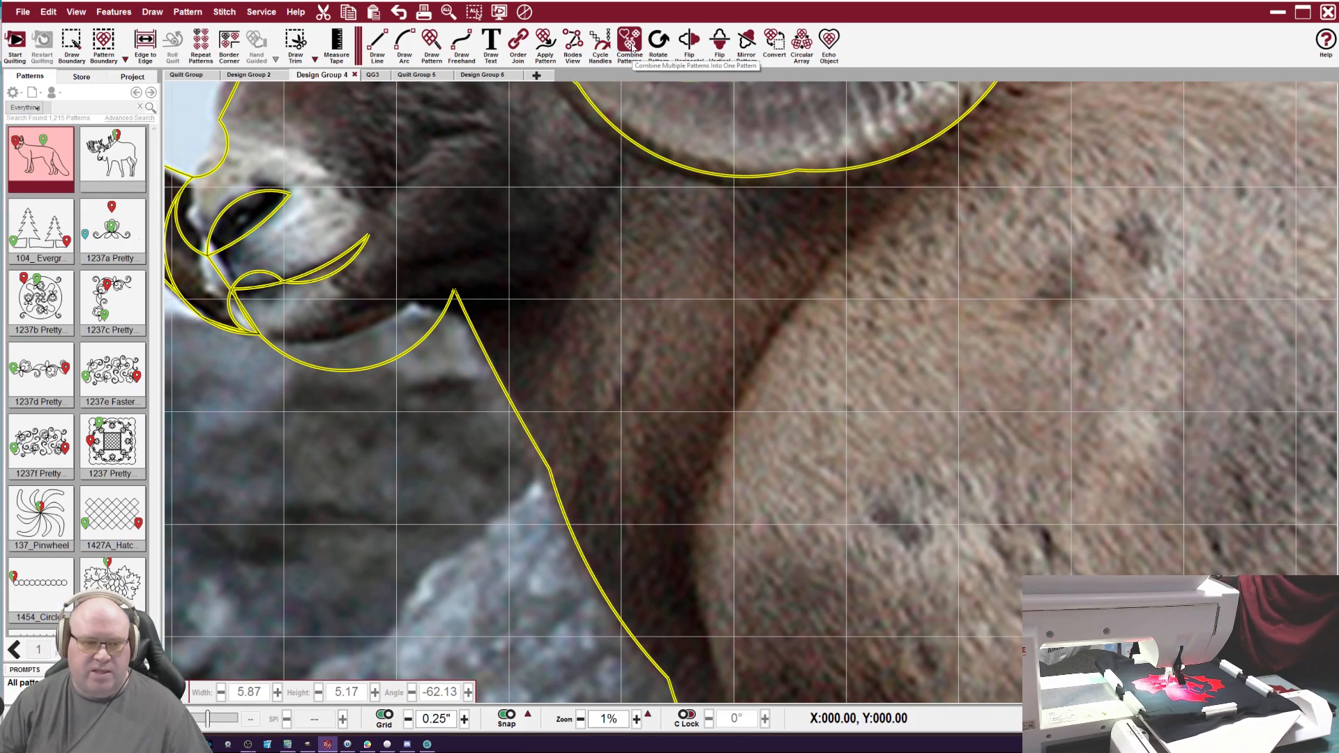
scroll(509, 300, down, 5)
scroll(516, 300, down, 4)
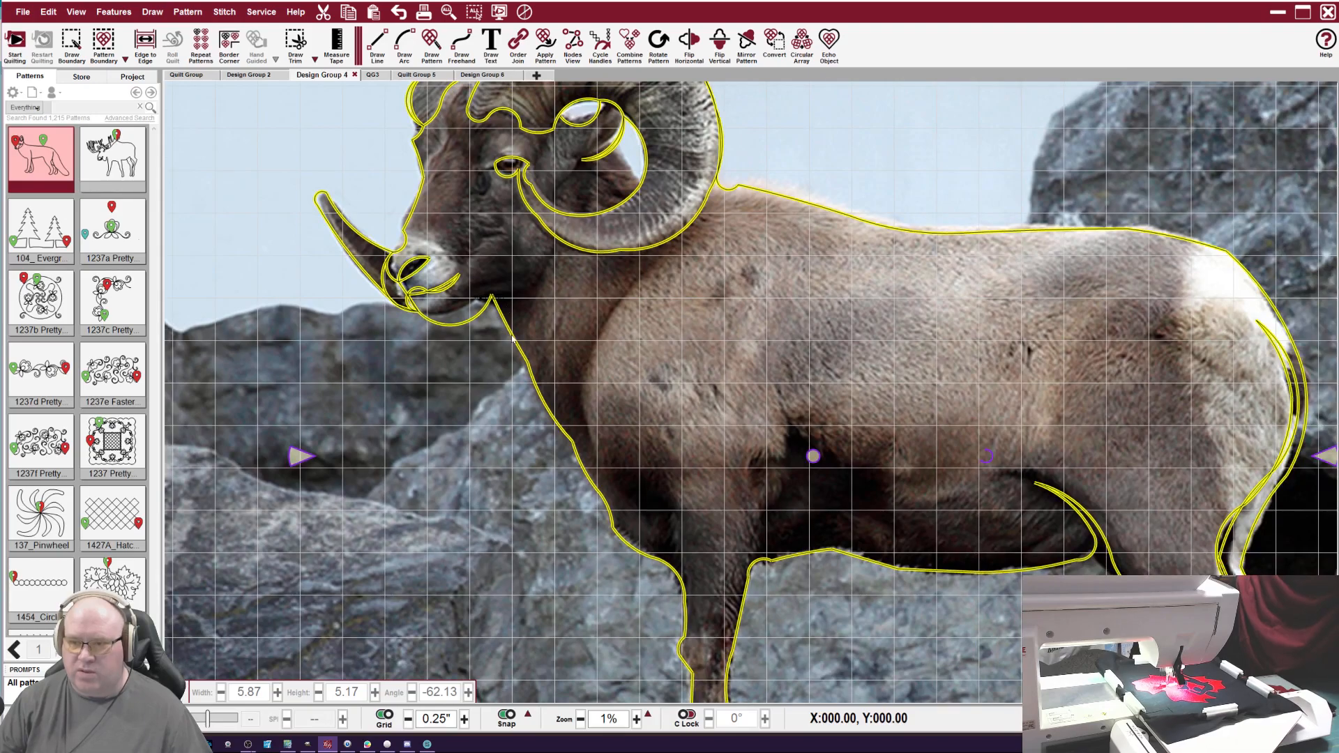
click(511, 339)
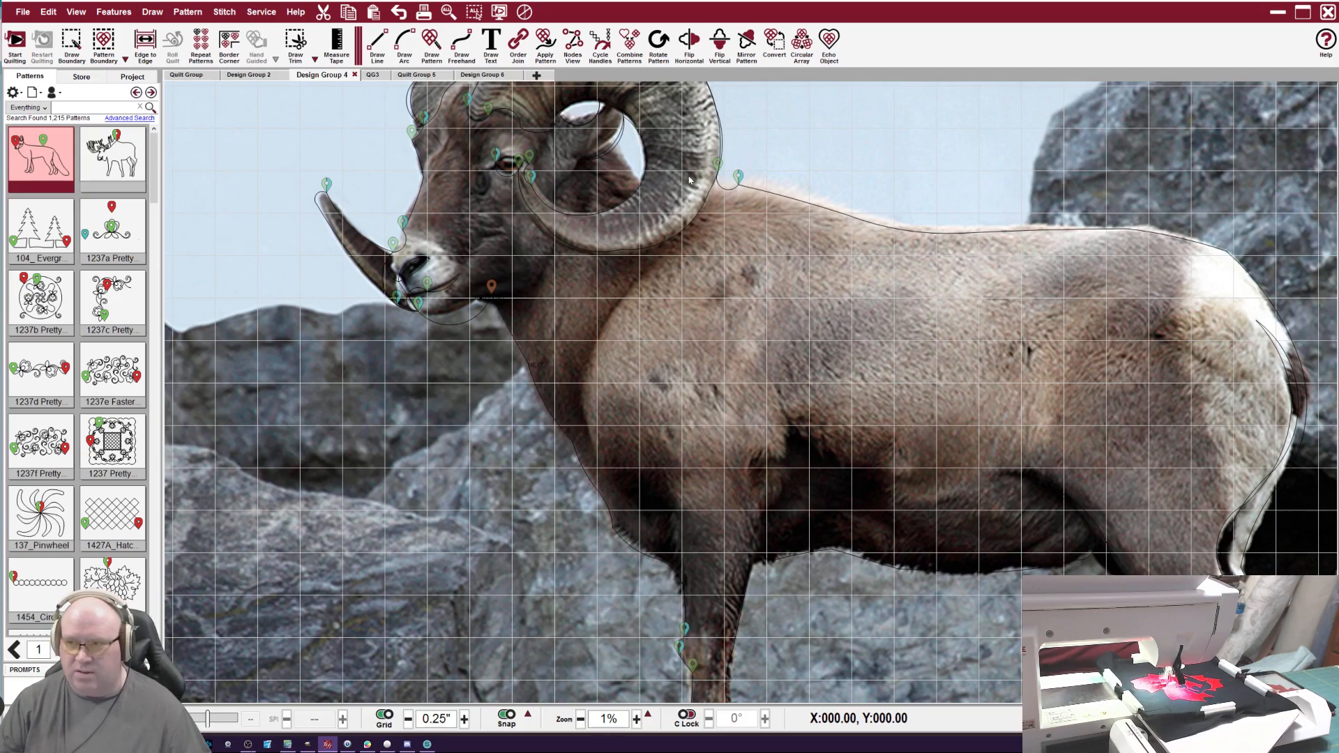
click(763, 228)
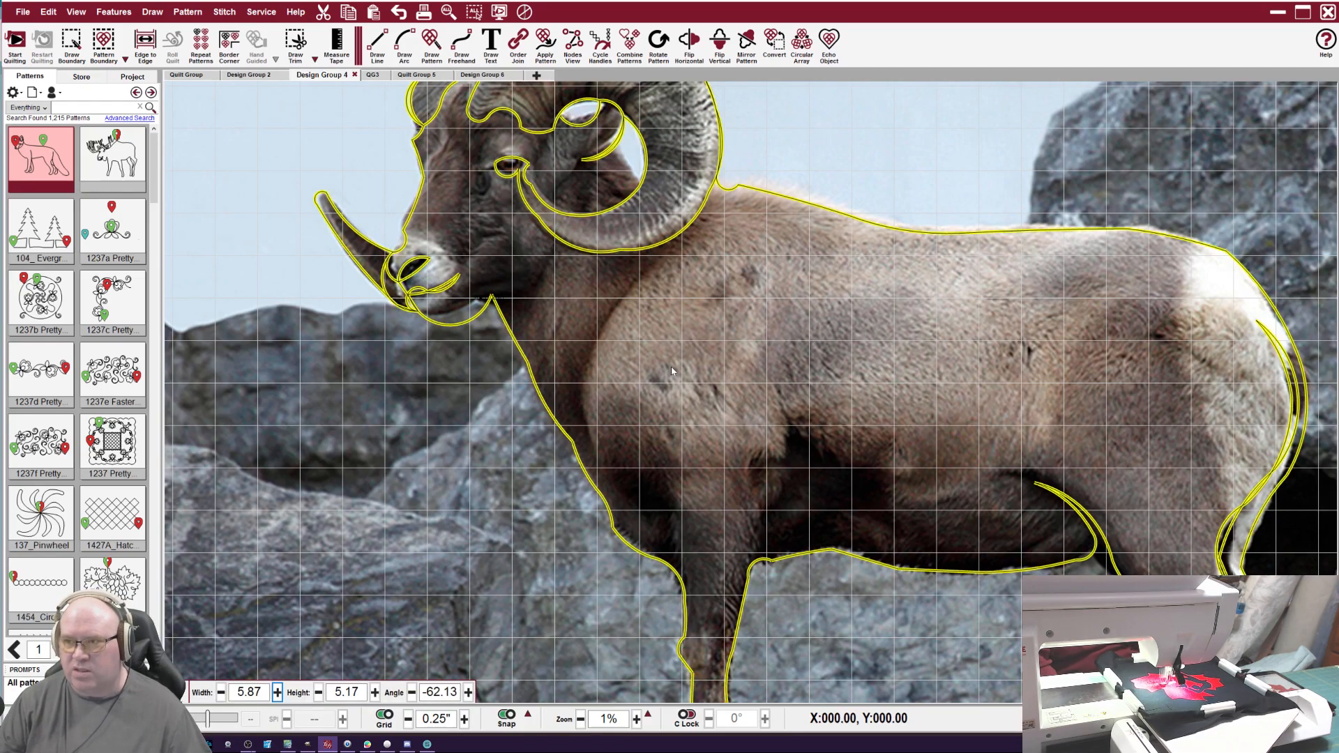
click(629, 50)
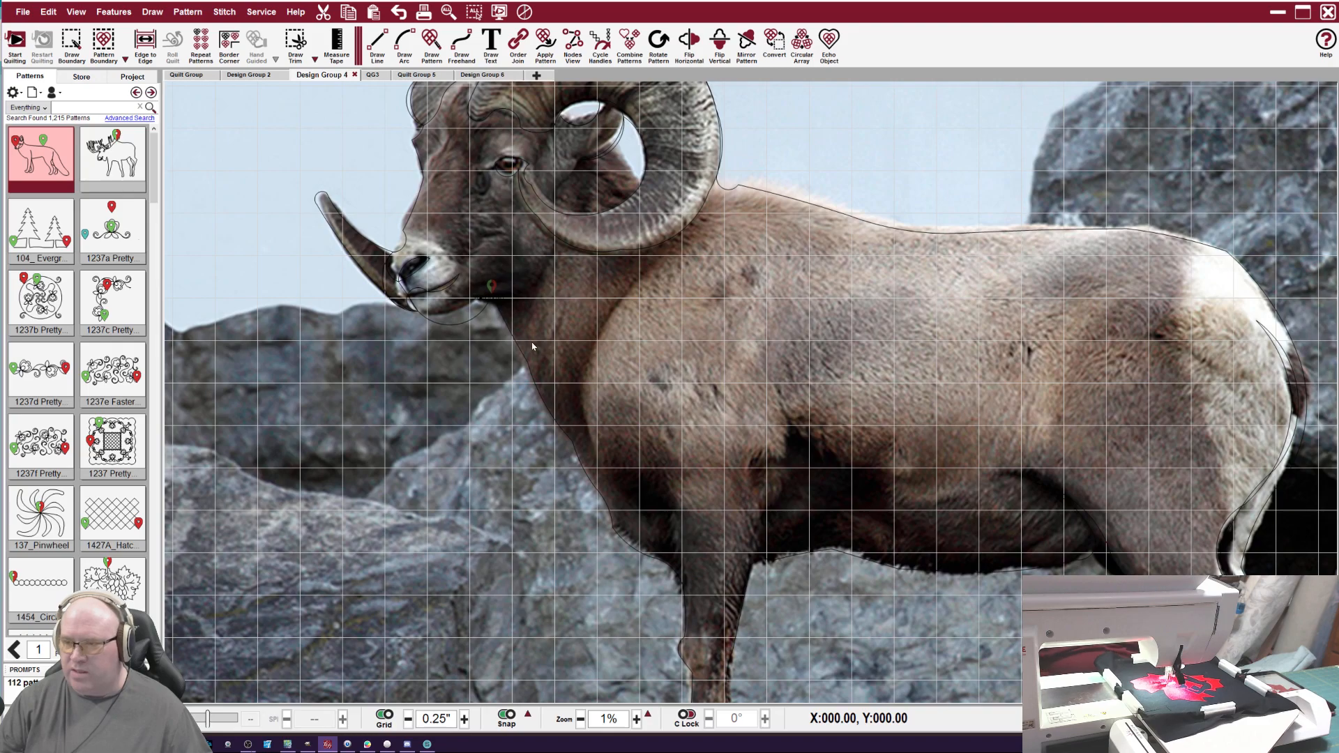
Select the combined ram outline near the chin and try to display its nodes.
scroll(609, 371, down, 1)
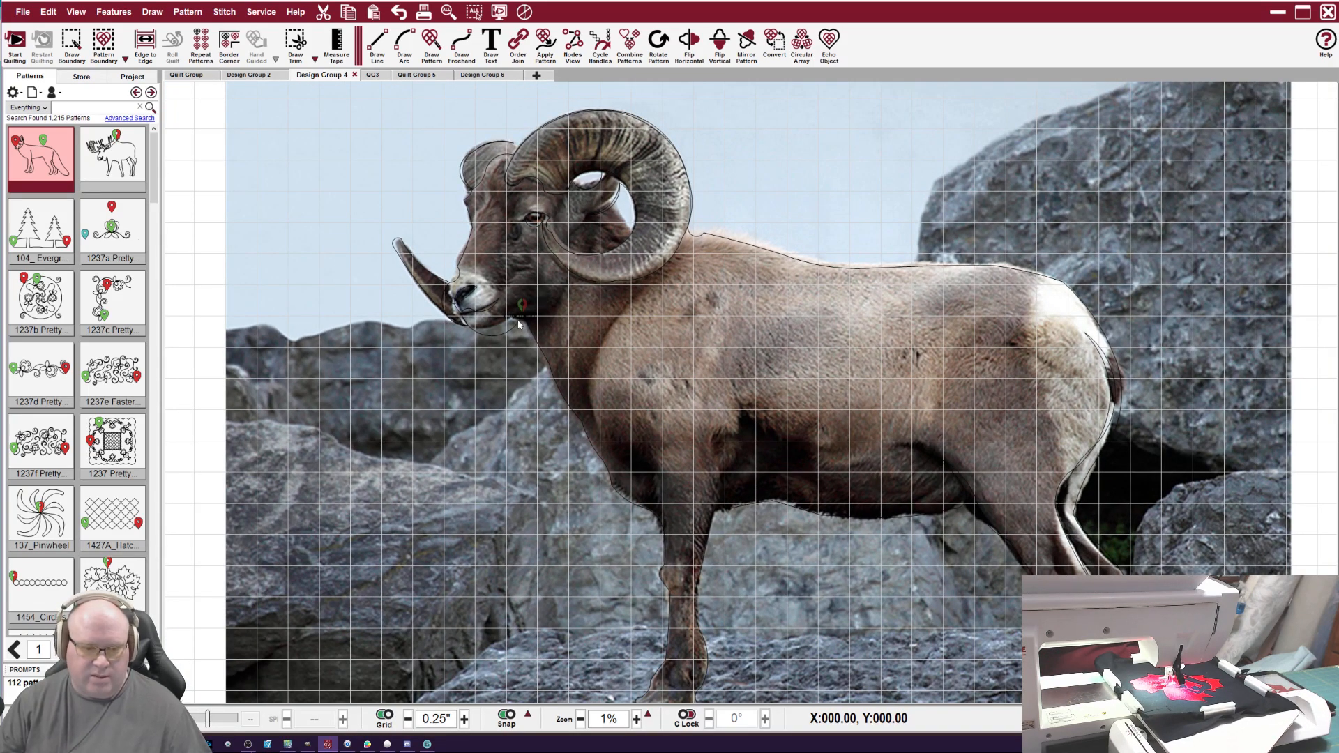
scroll(516, 319, up, 4)
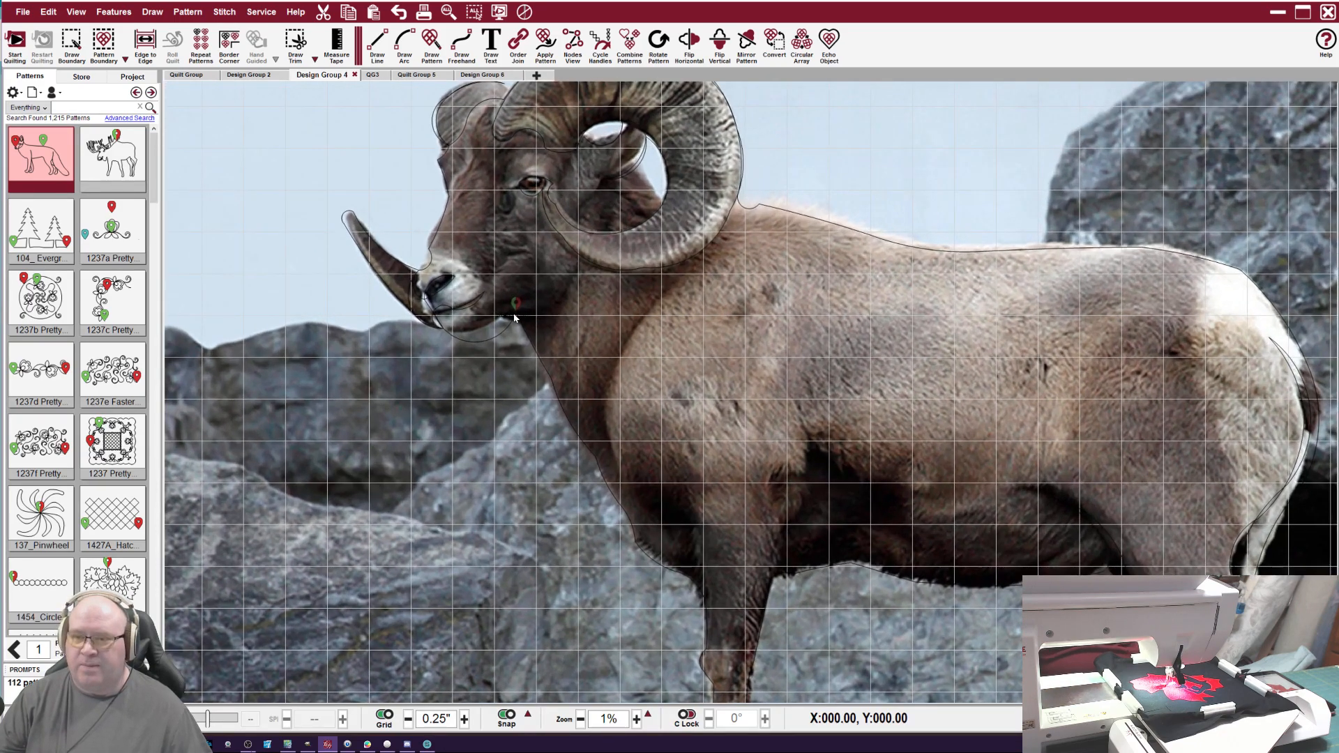
scroll(507, 314, up, 4)
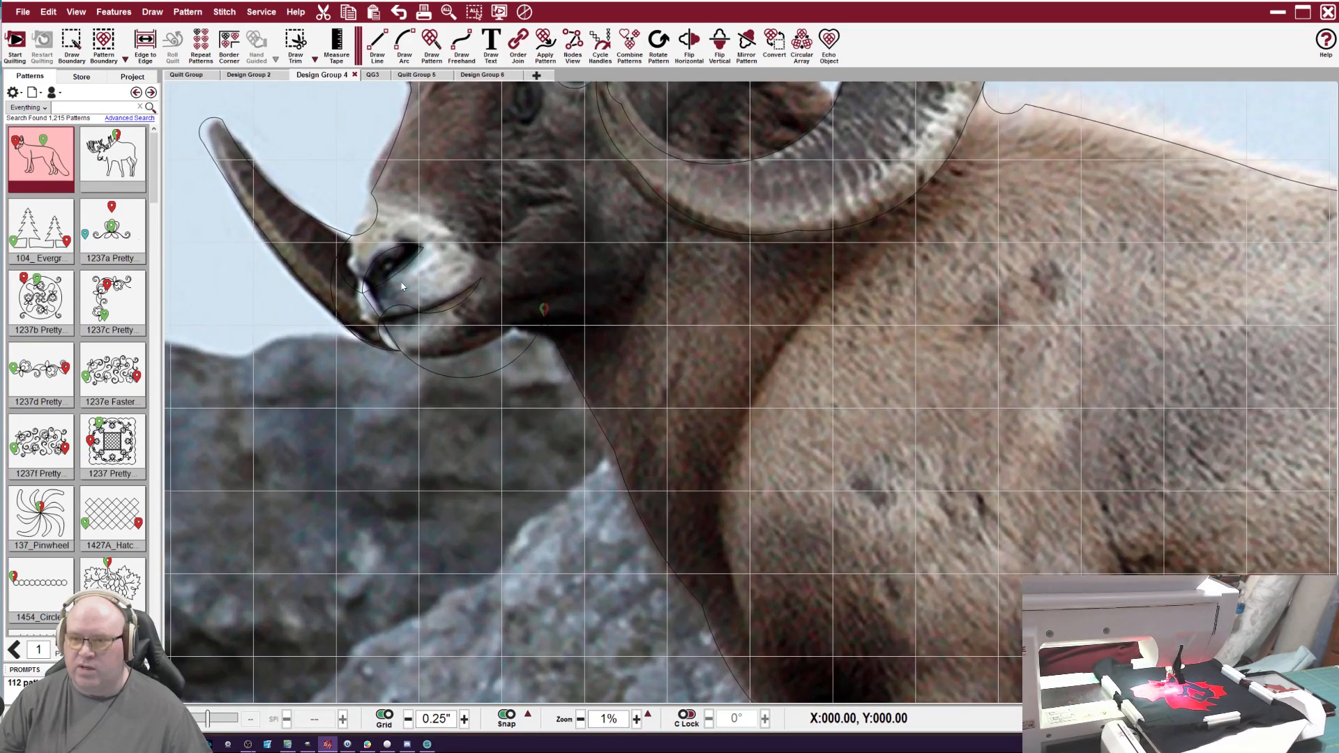
click(507, 340)
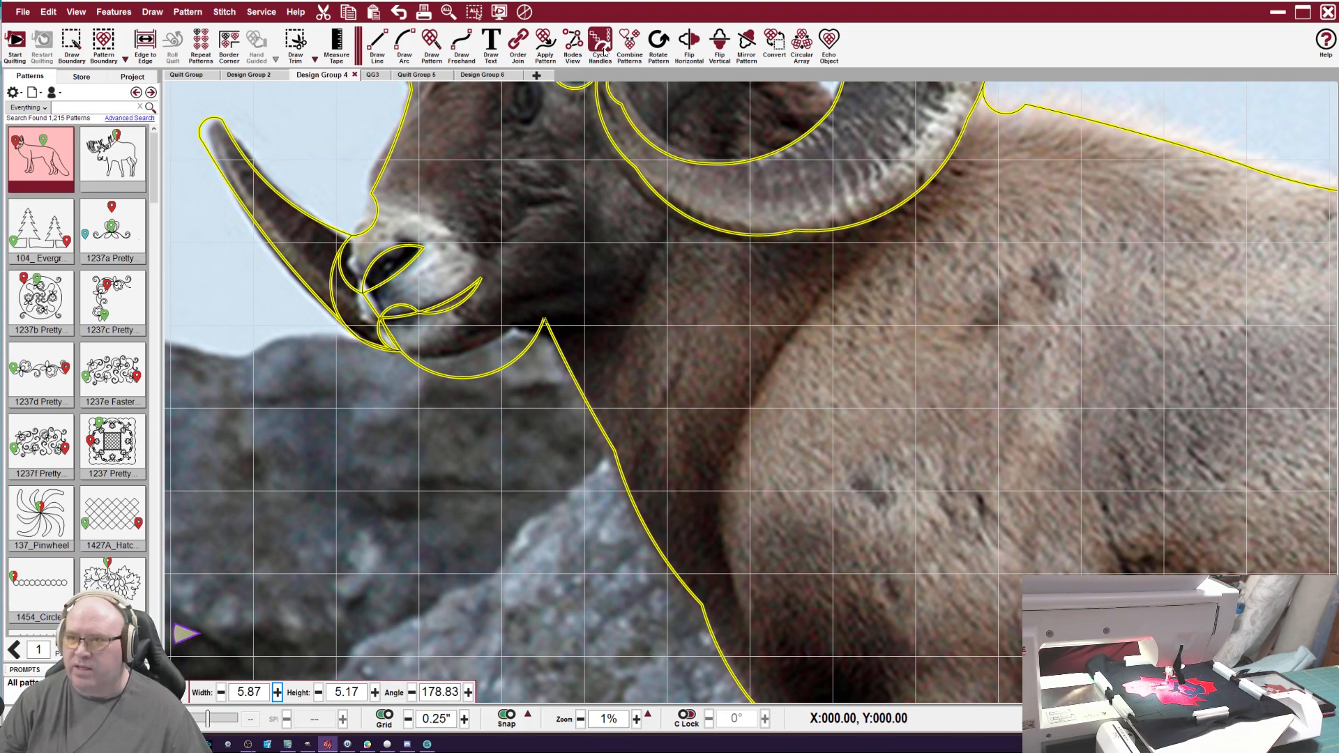
click(571, 45)
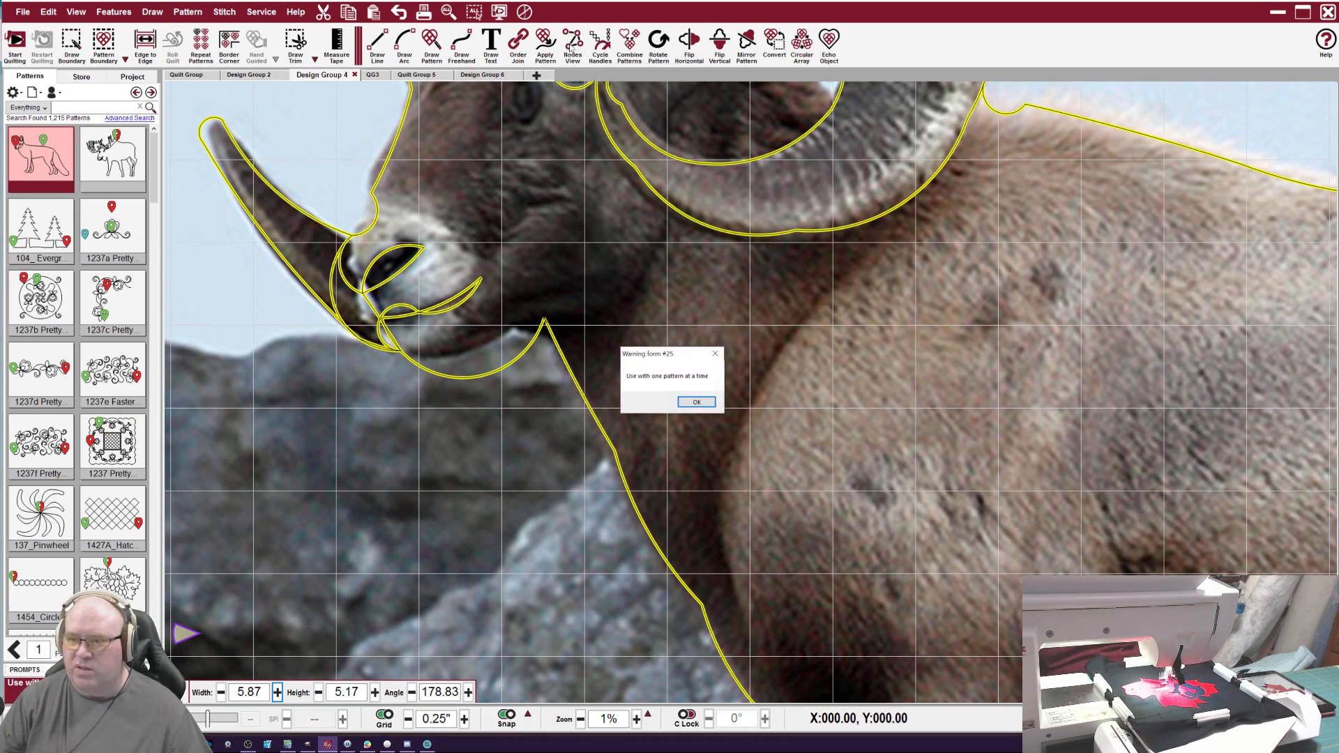
click(697, 402)
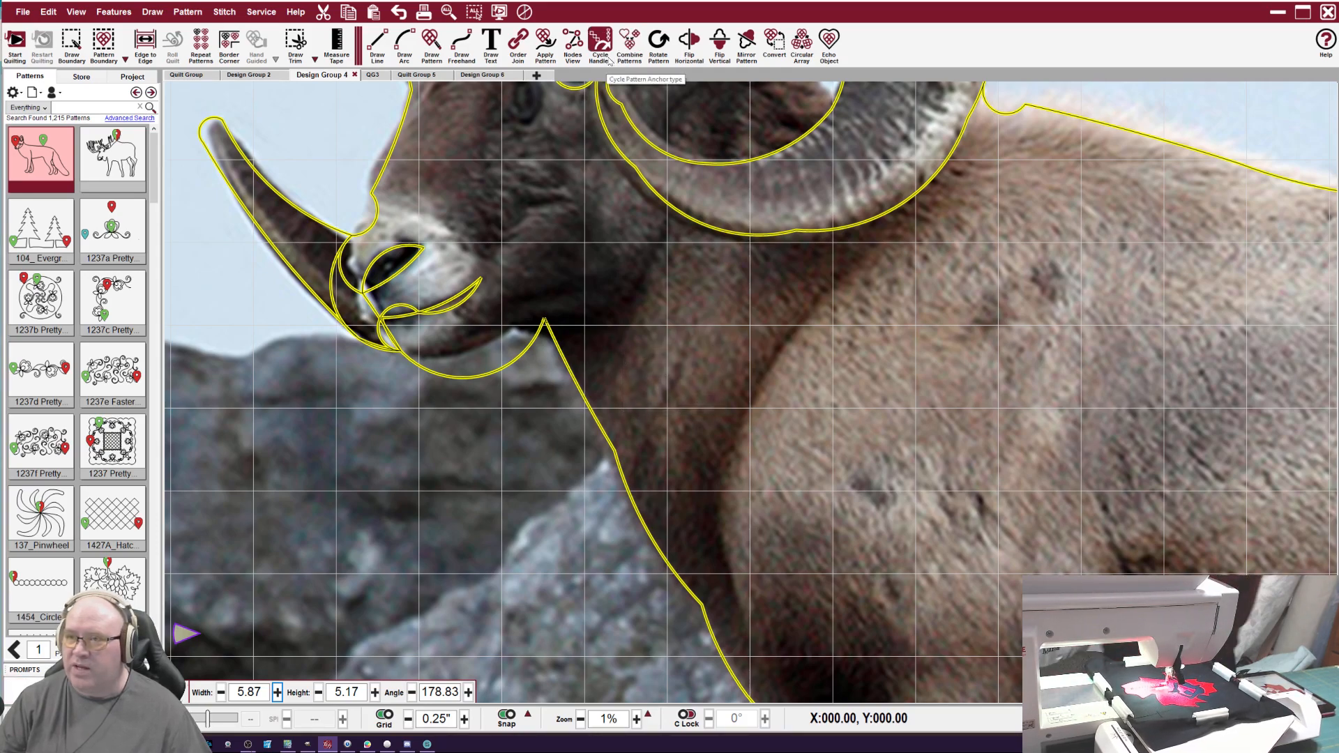
Combine the selected patterns again and retry the node view on the ram outline.
click(627, 57)
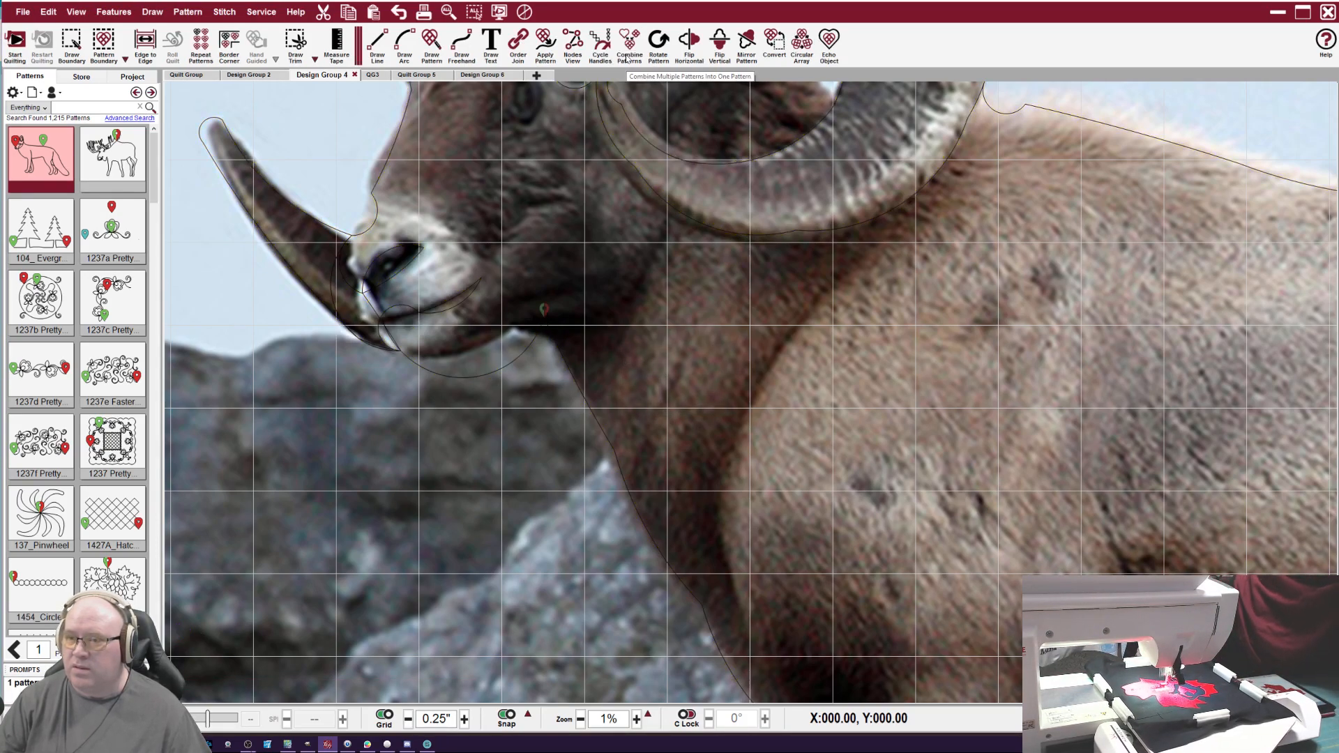
click(581, 212)
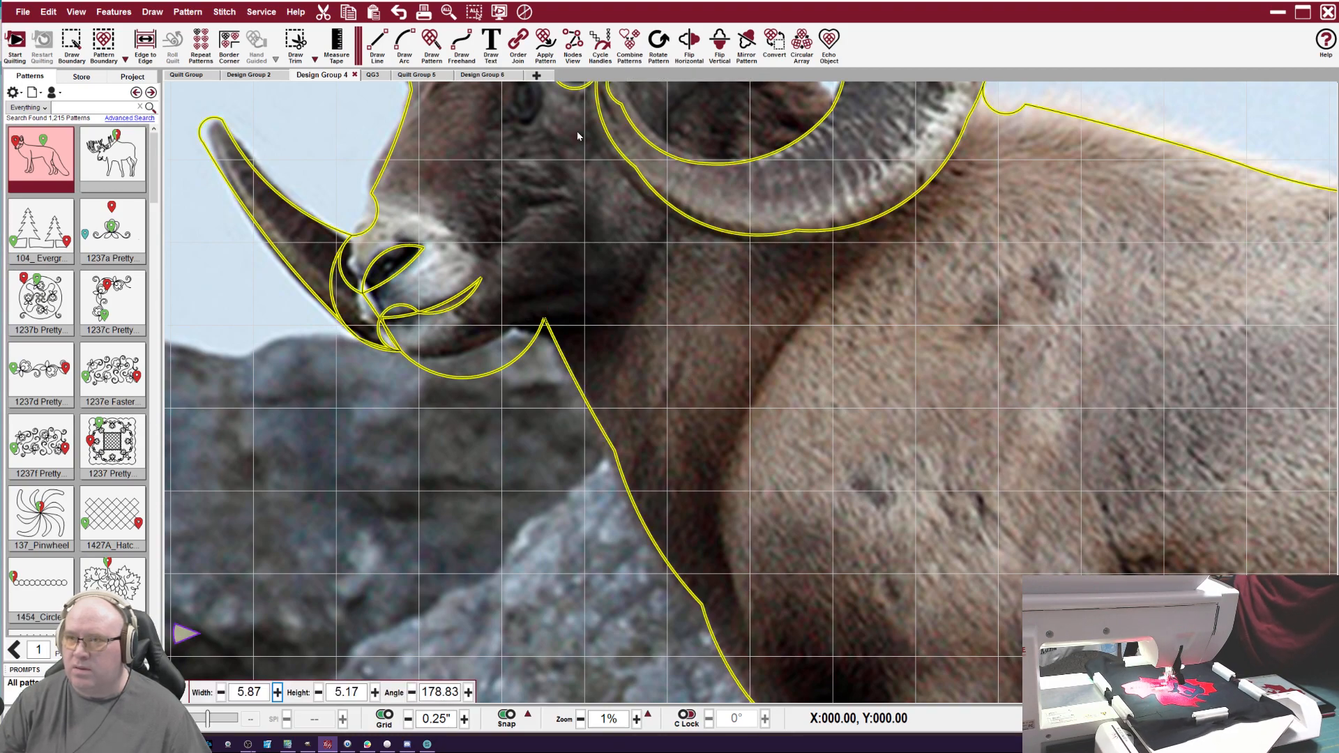
click(573, 40)
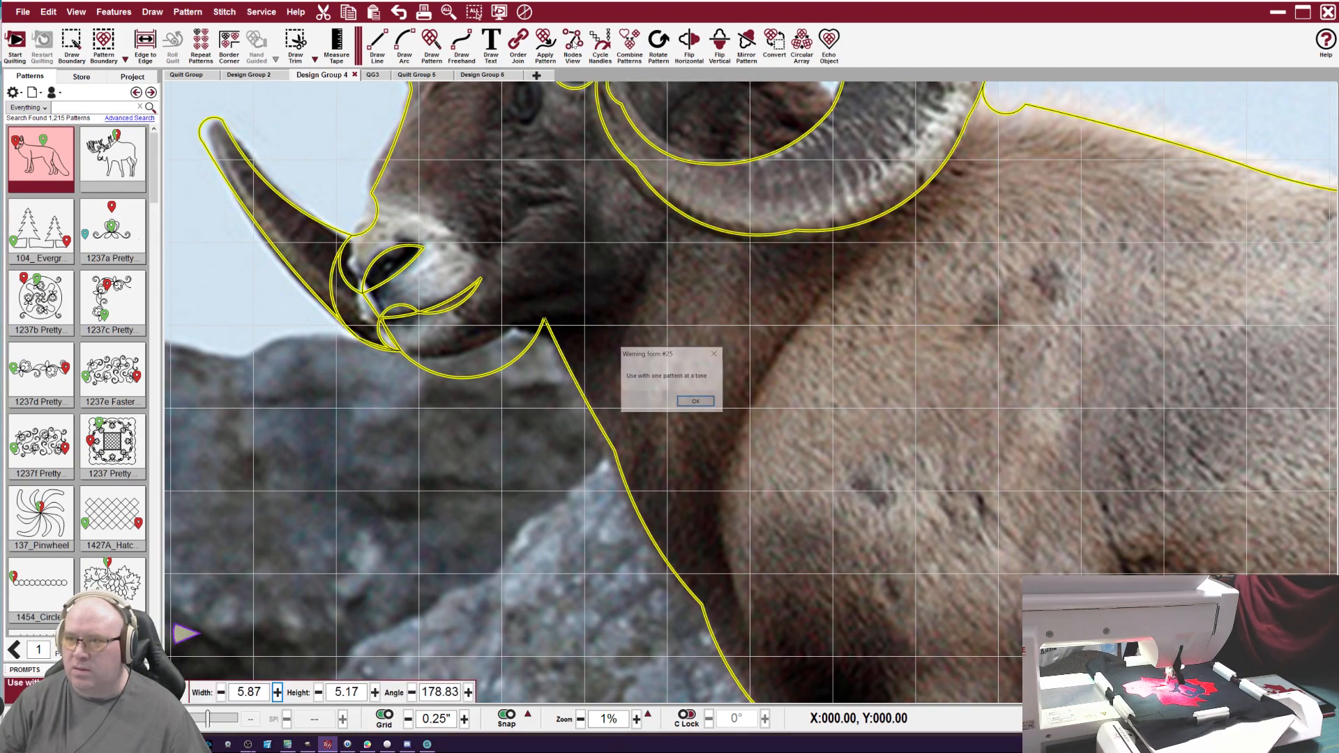
click(696, 402)
Clear the current selection and reselect the ram outline along its chin.
scroll(780, 409, down, 5)
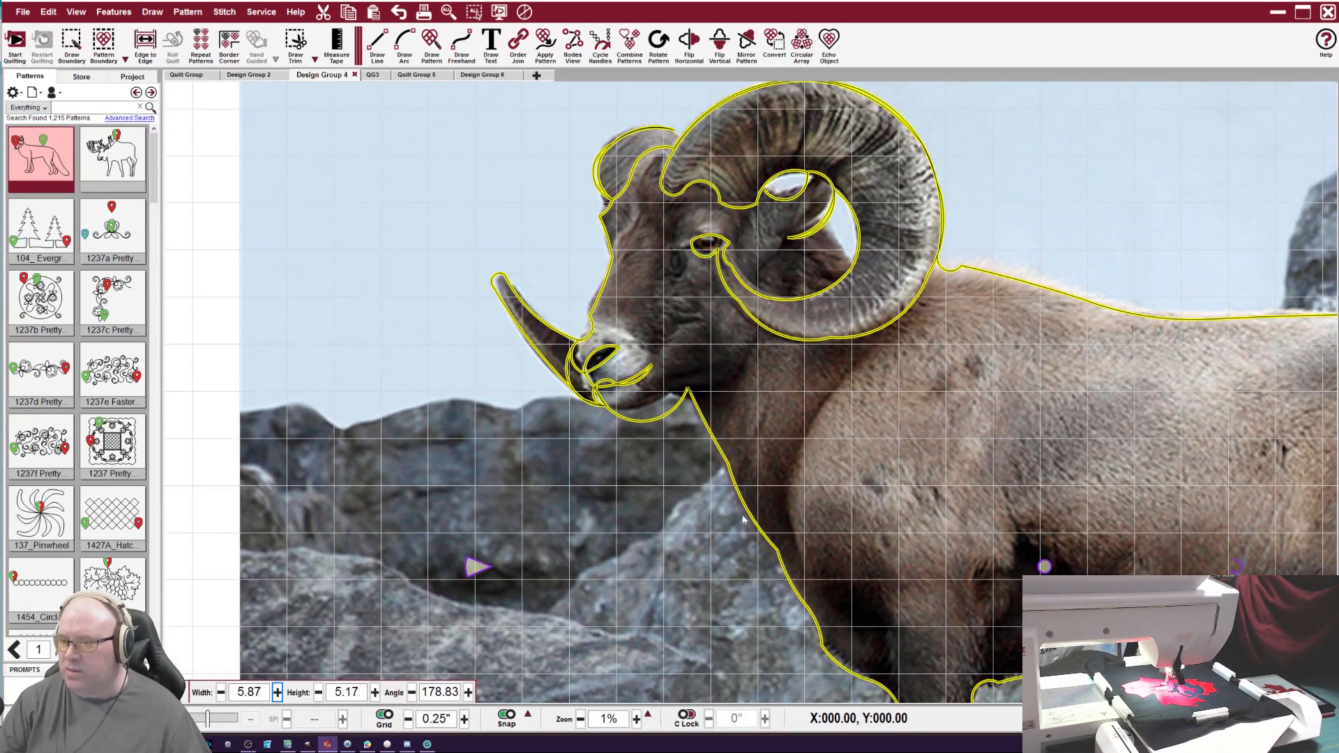
click(562, 437)
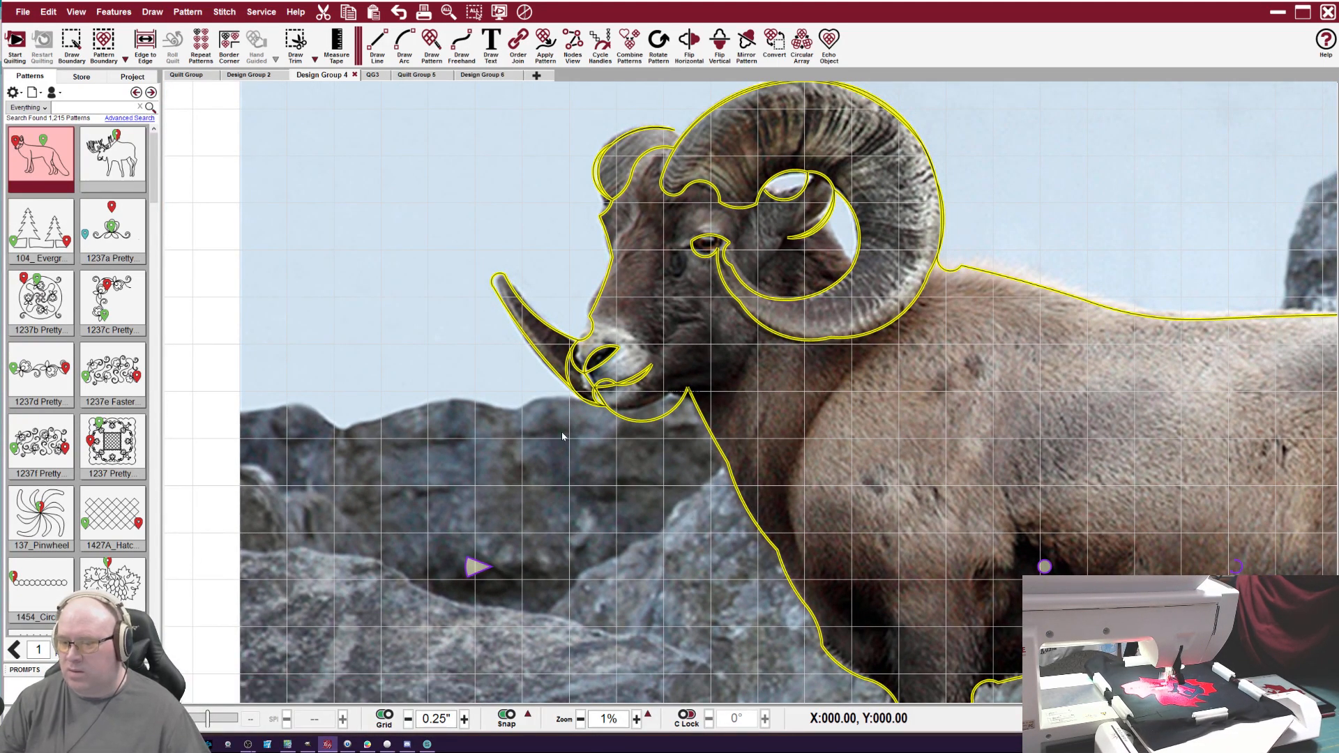
click(671, 408)
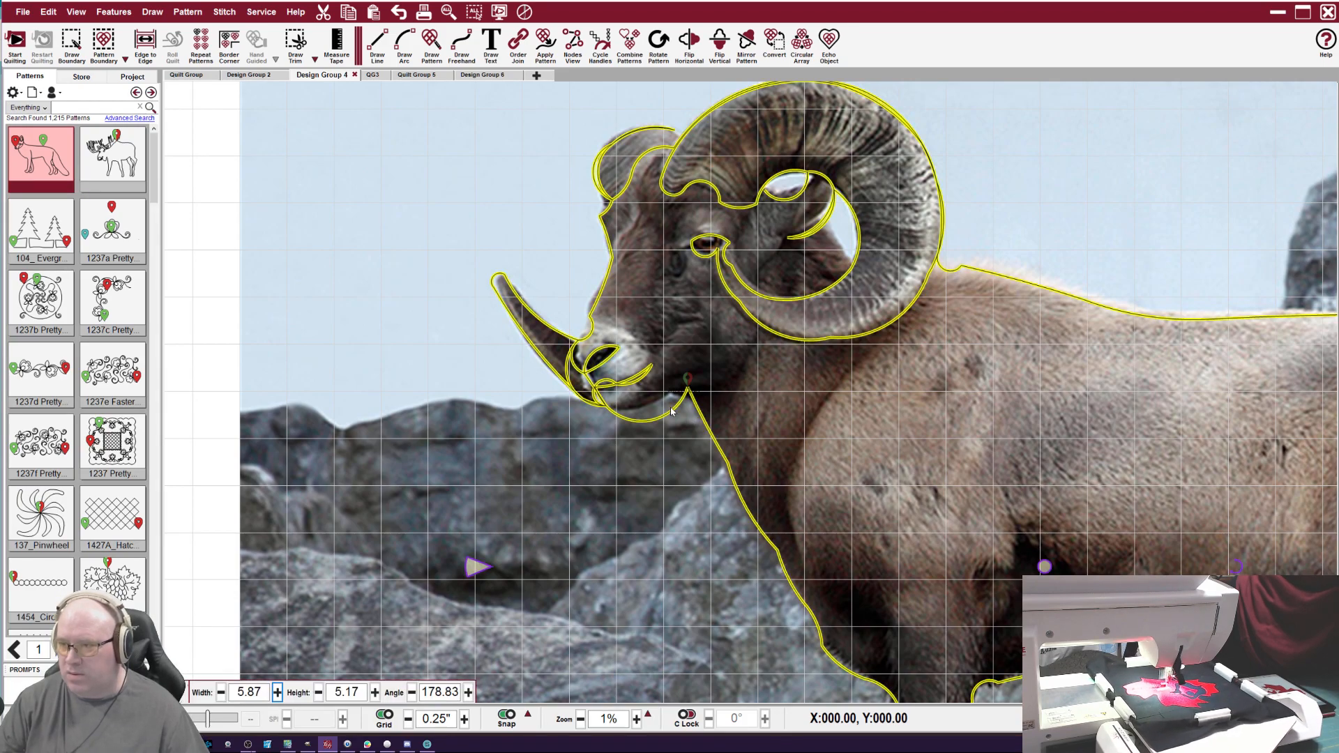
scroll(804, 504, down, 4)
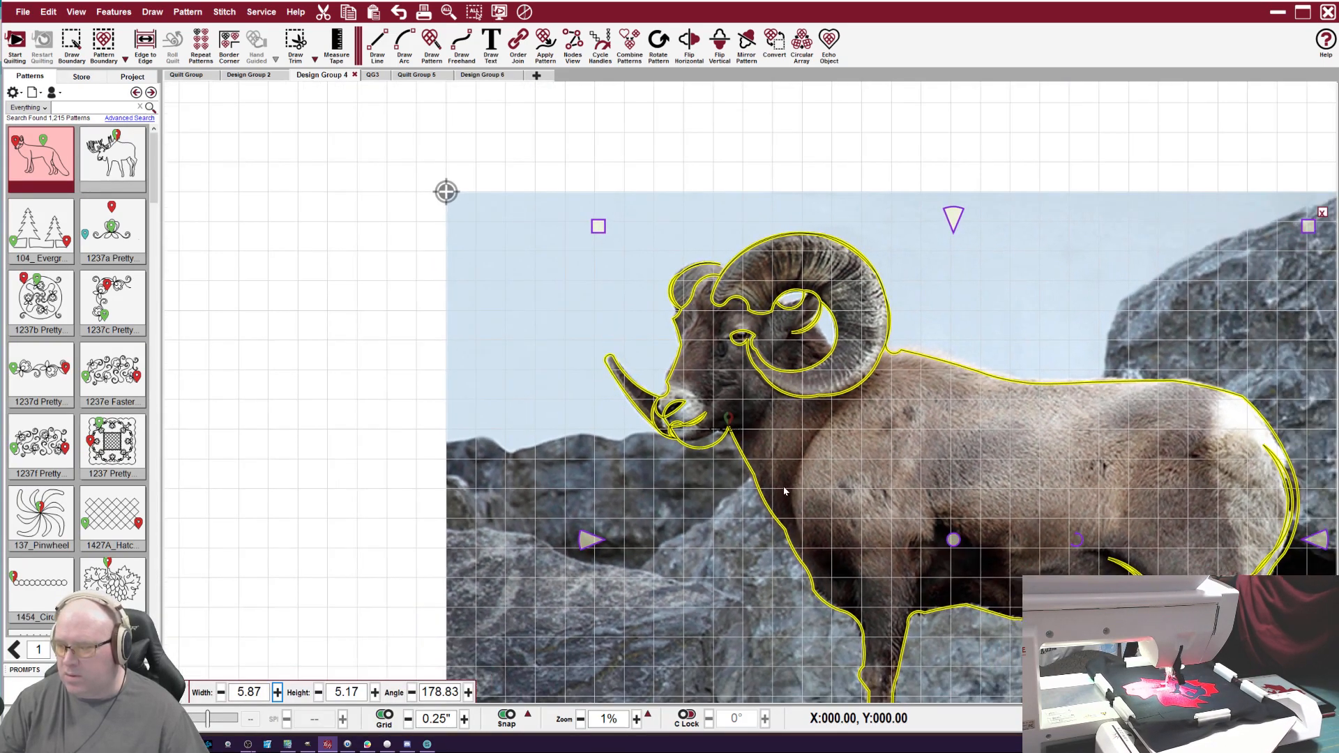
Cycle the handle type of the combined ram outline until its editable nodes are displayed.
scroll(784, 491, down, 3)
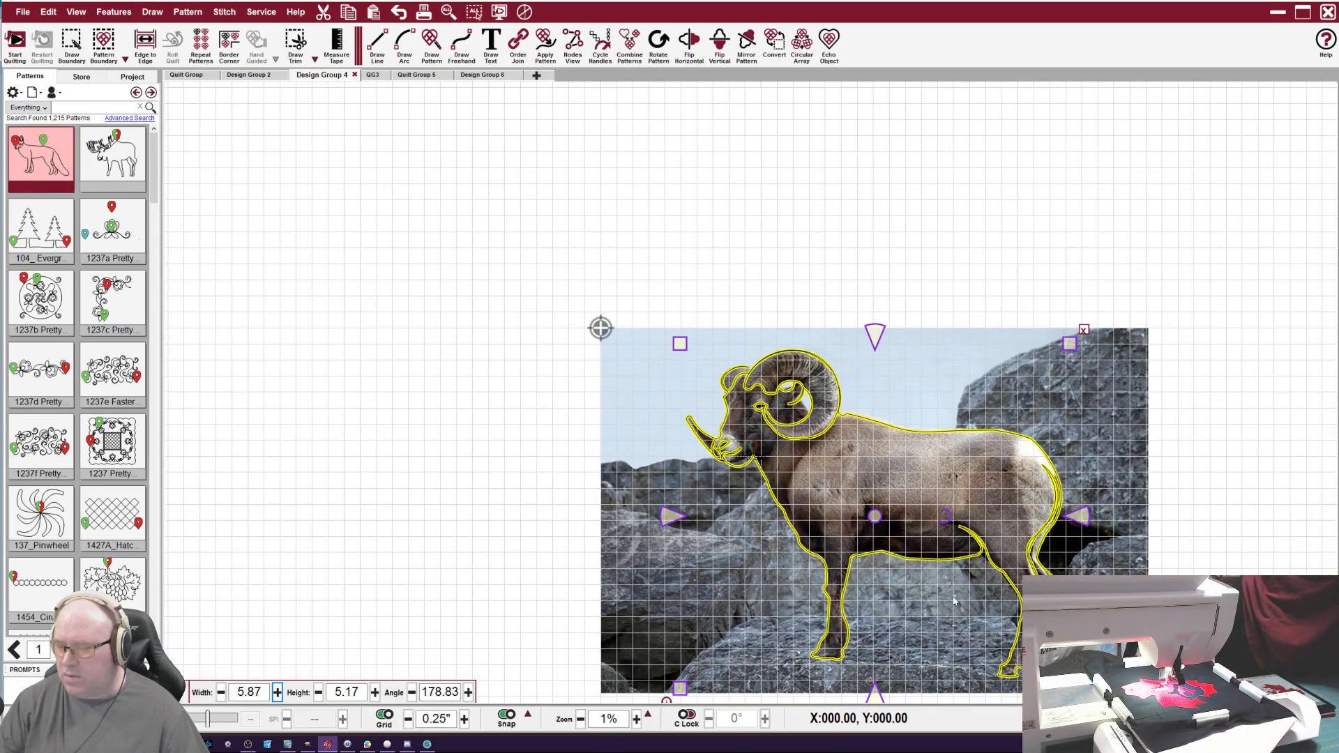
click(599, 55)
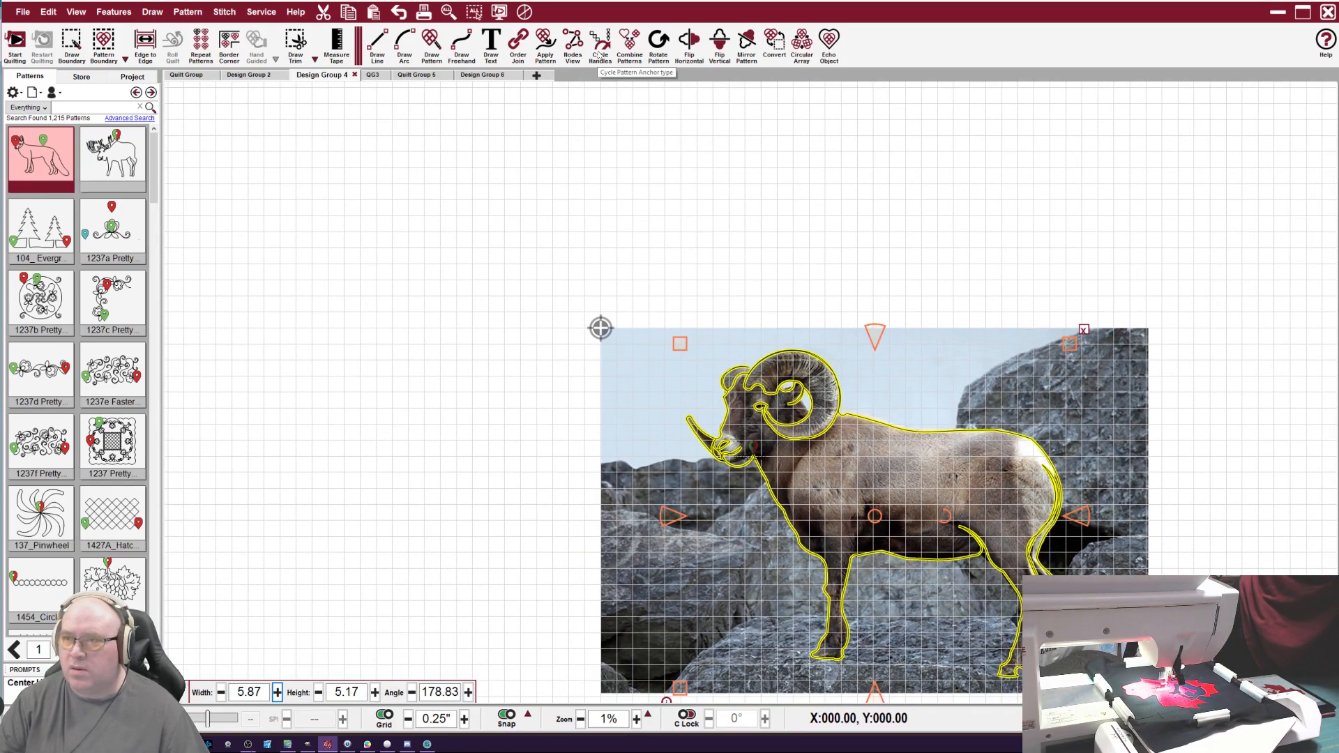
click(598, 56)
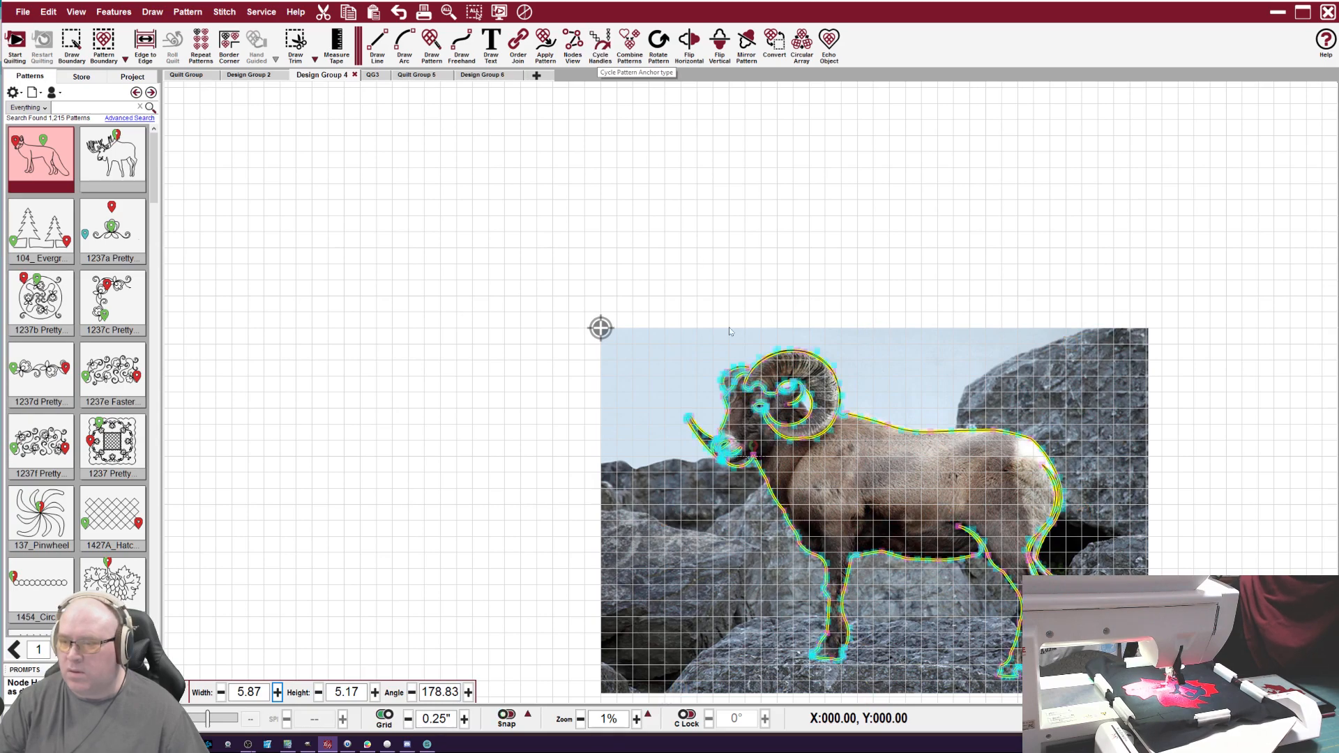
Reshape the chin curve with its nodes and handles so it follows the ram's jaw up to the throat.
scroll(772, 491, up, 5)
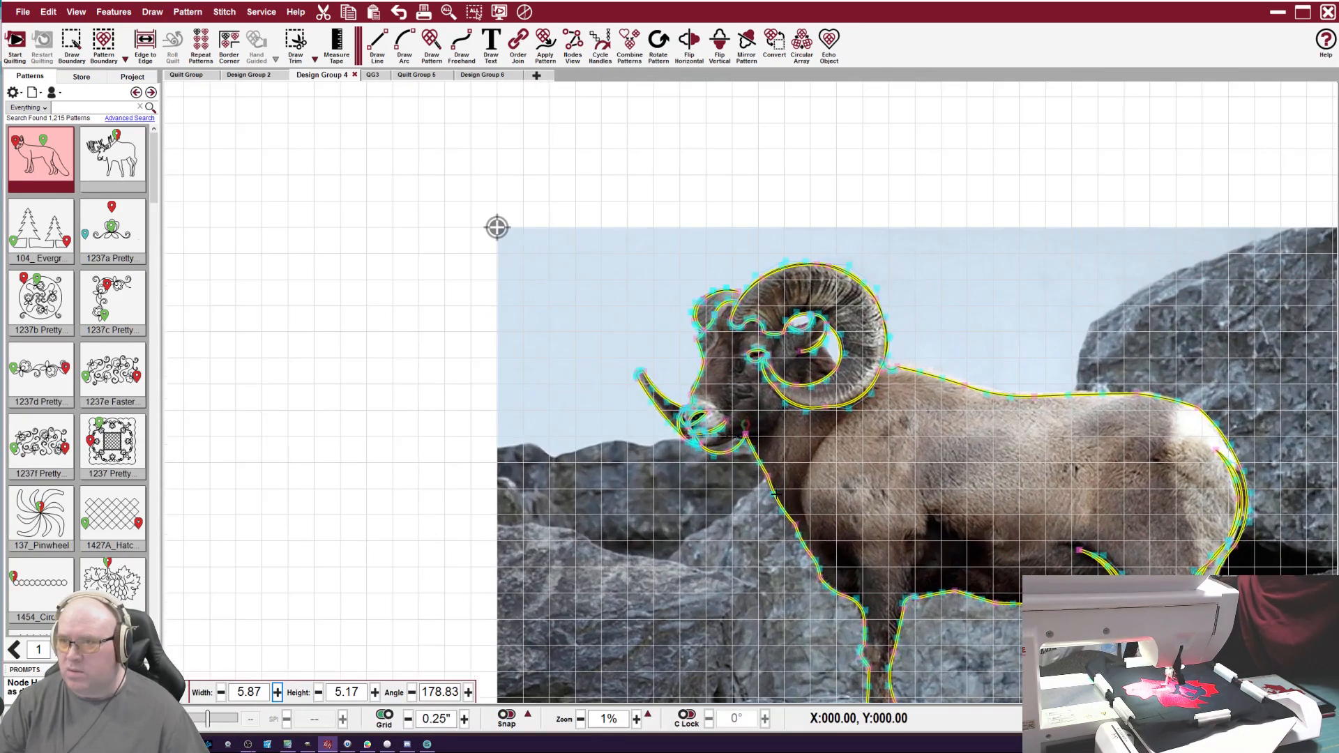
scroll(776, 494, up, 4)
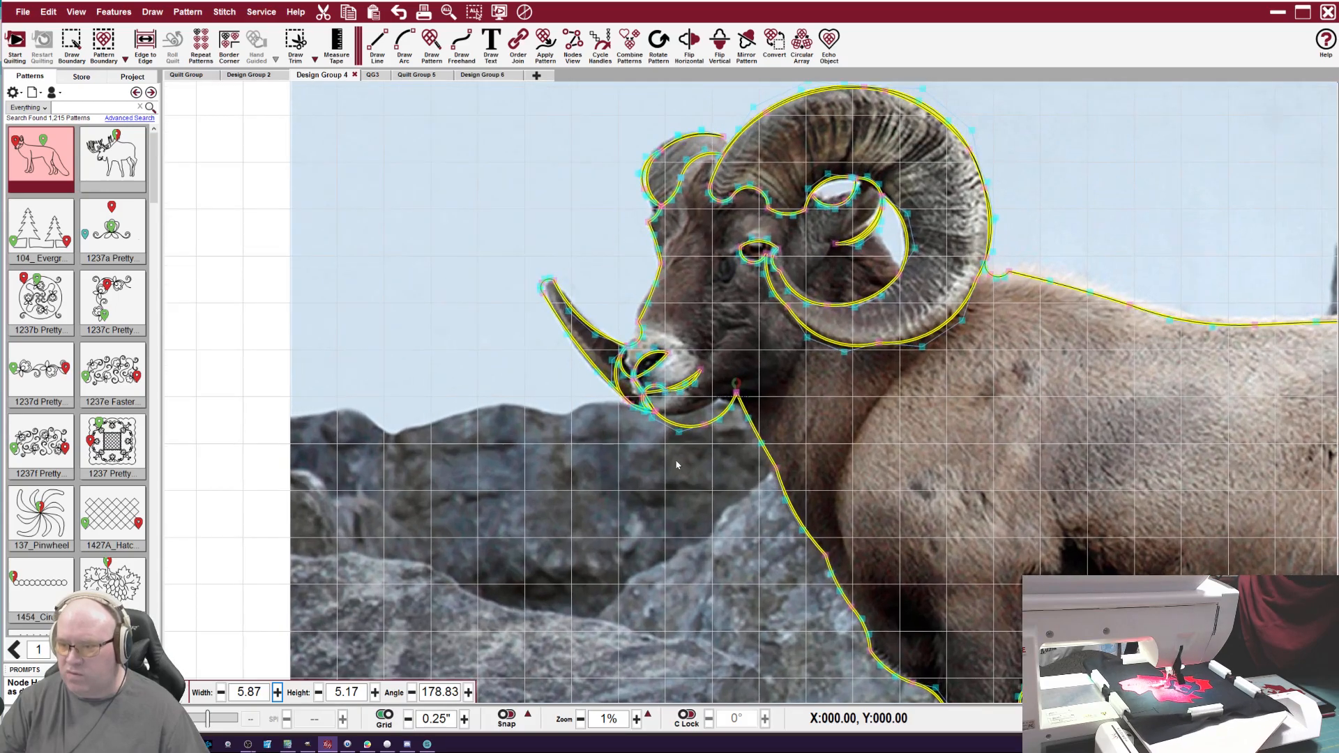
scroll(673, 460, up, 4)
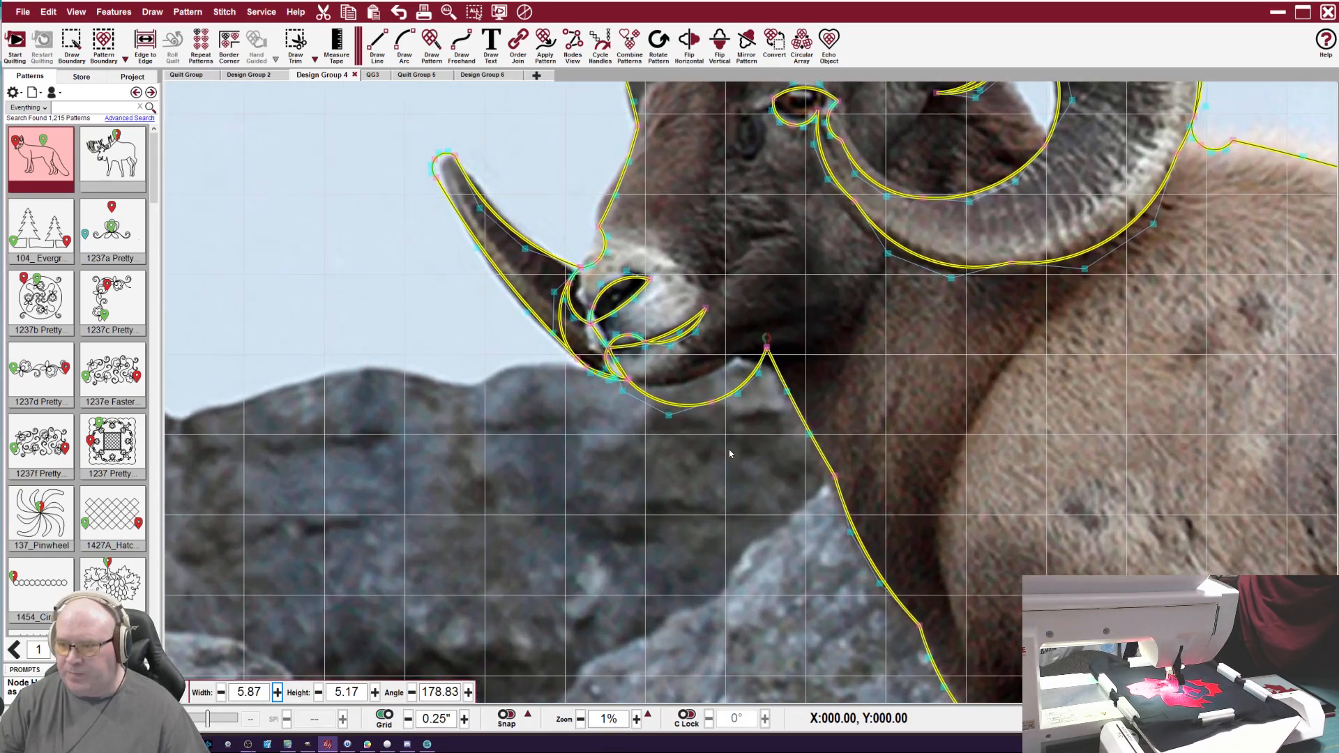
scroll(731, 454, up, 1)
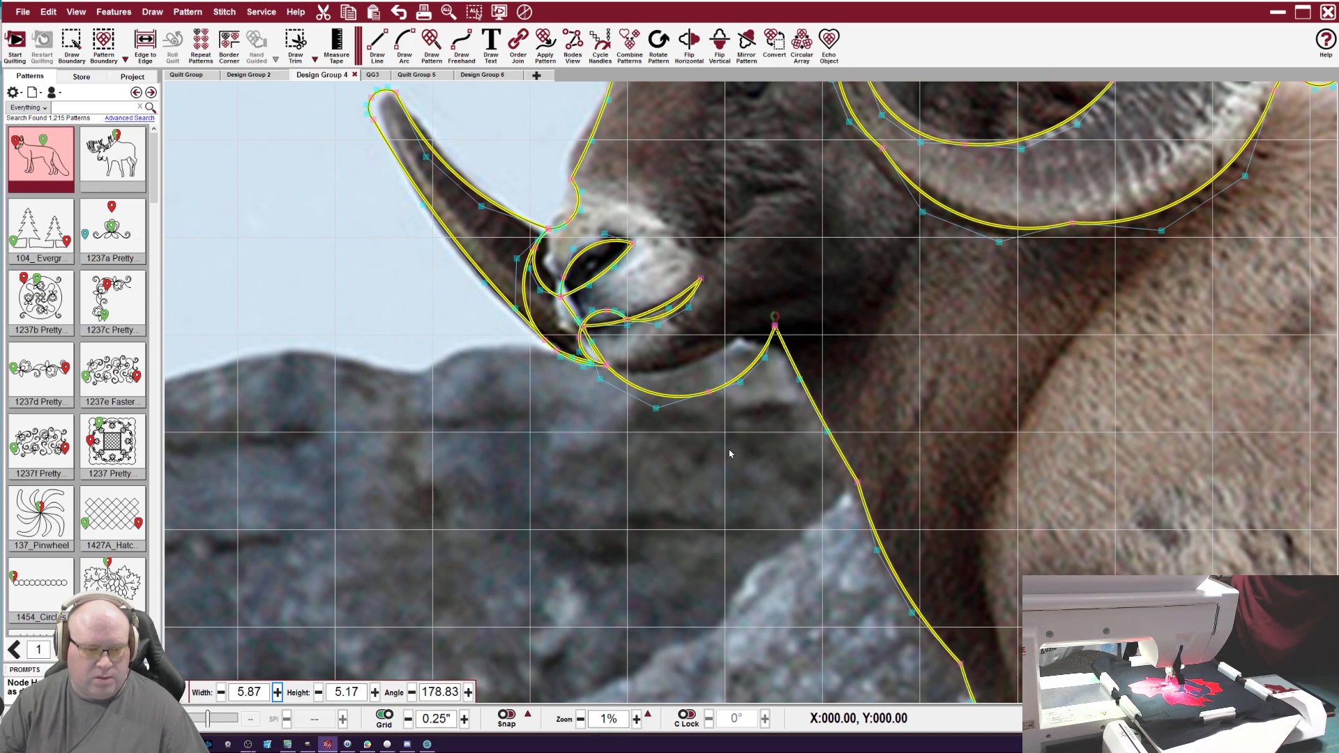
scroll(734, 431, up, 2)
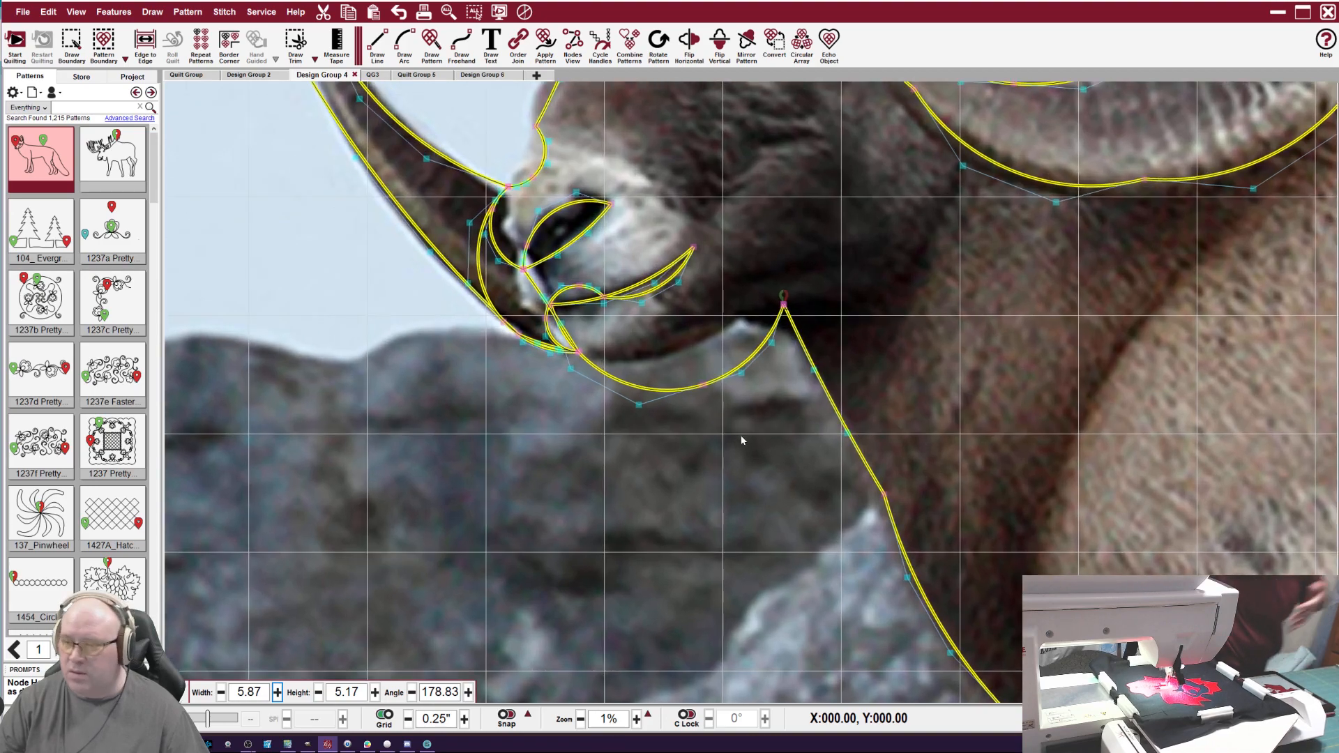
drag(696, 381, 774, 304)
drag(743, 354, 794, 318)
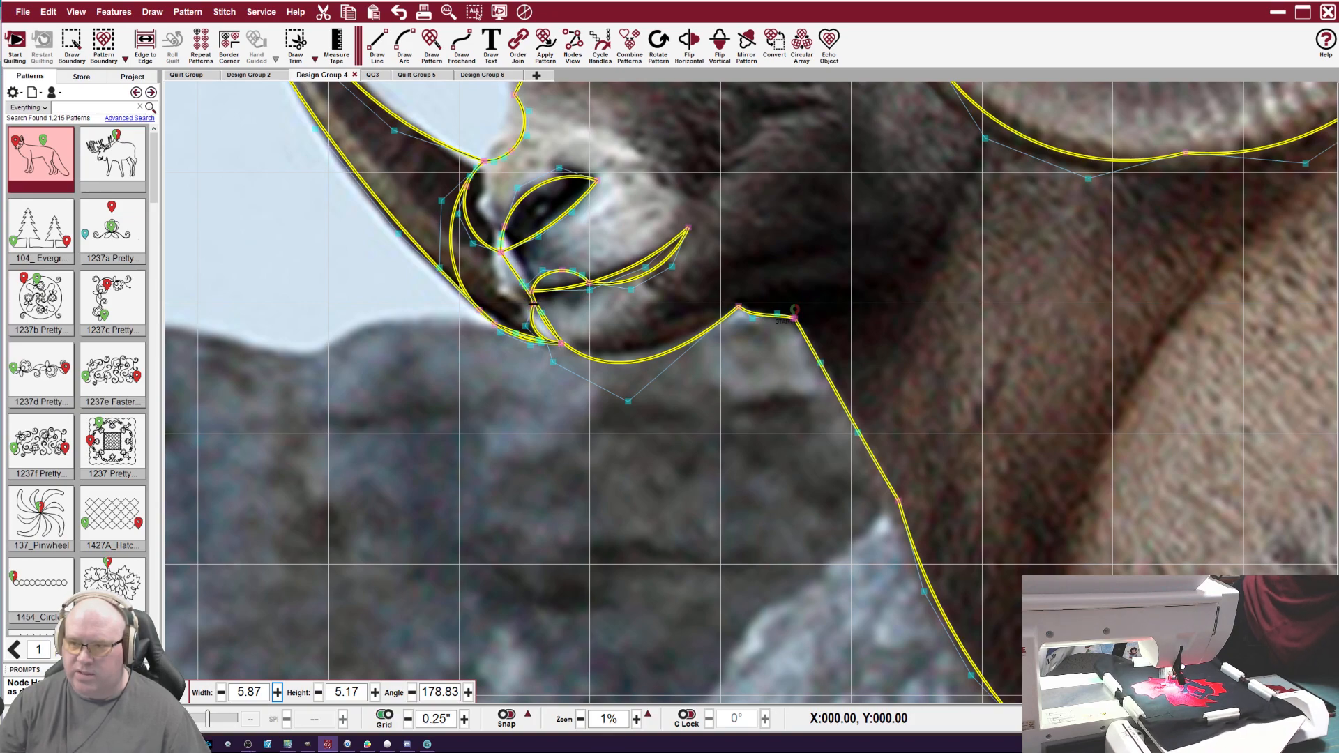
Adjust the nodes and handles of the mouth line, nostril corner and chin curve to match the muzzle in the photo.
drag(563, 272, 664, 257)
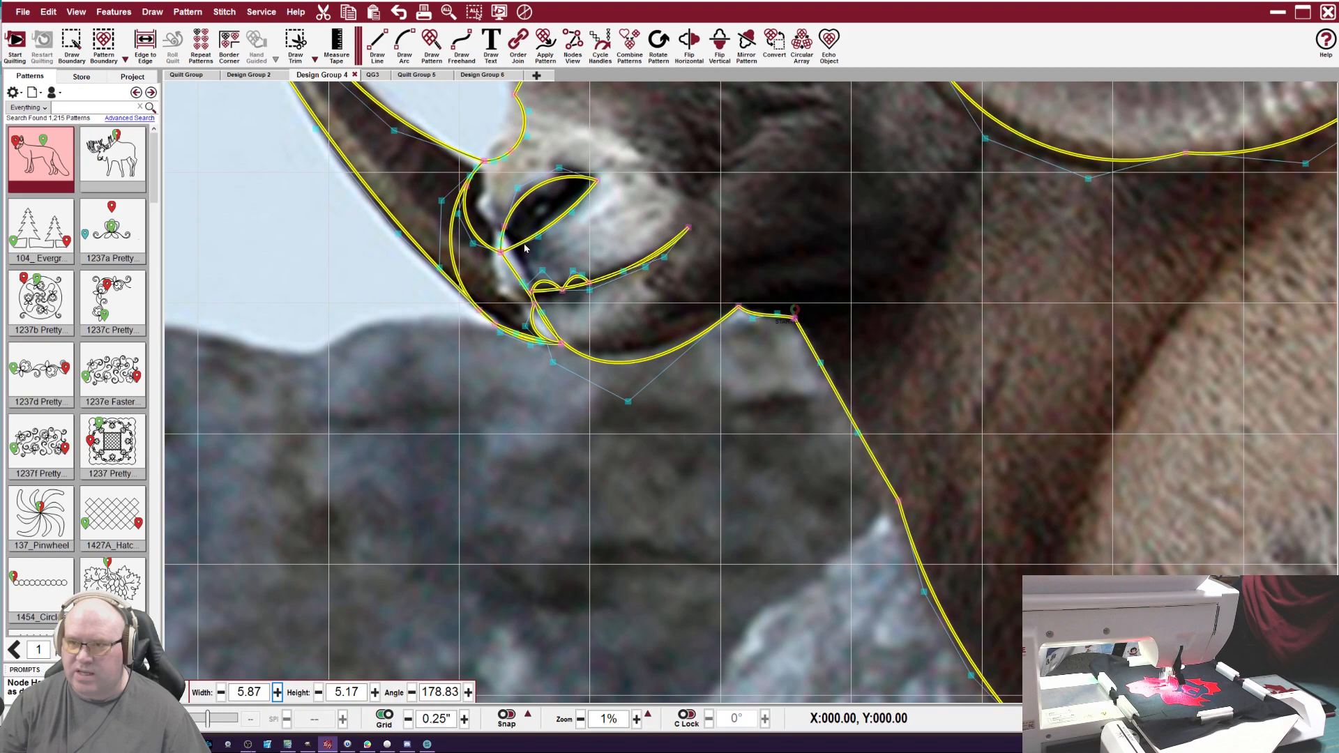
drag(502, 251, 509, 246)
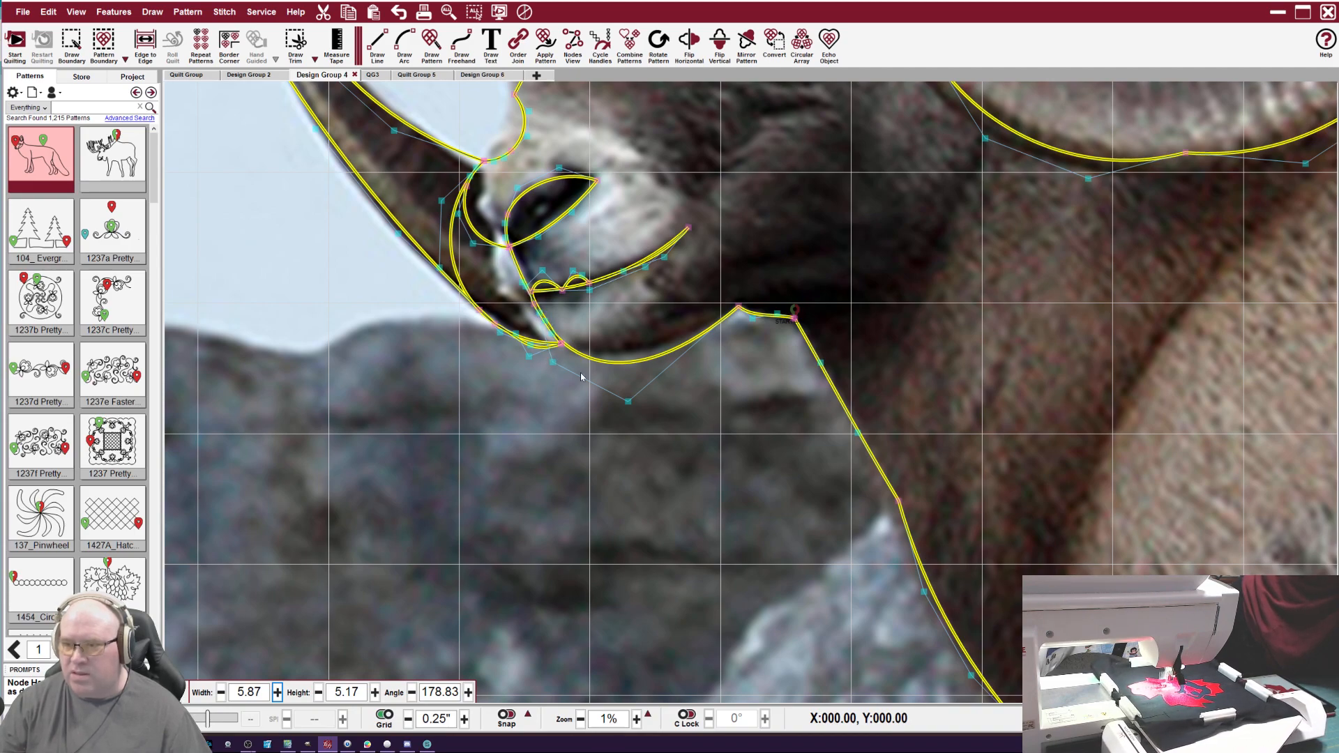
drag(632, 402, 627, 384)
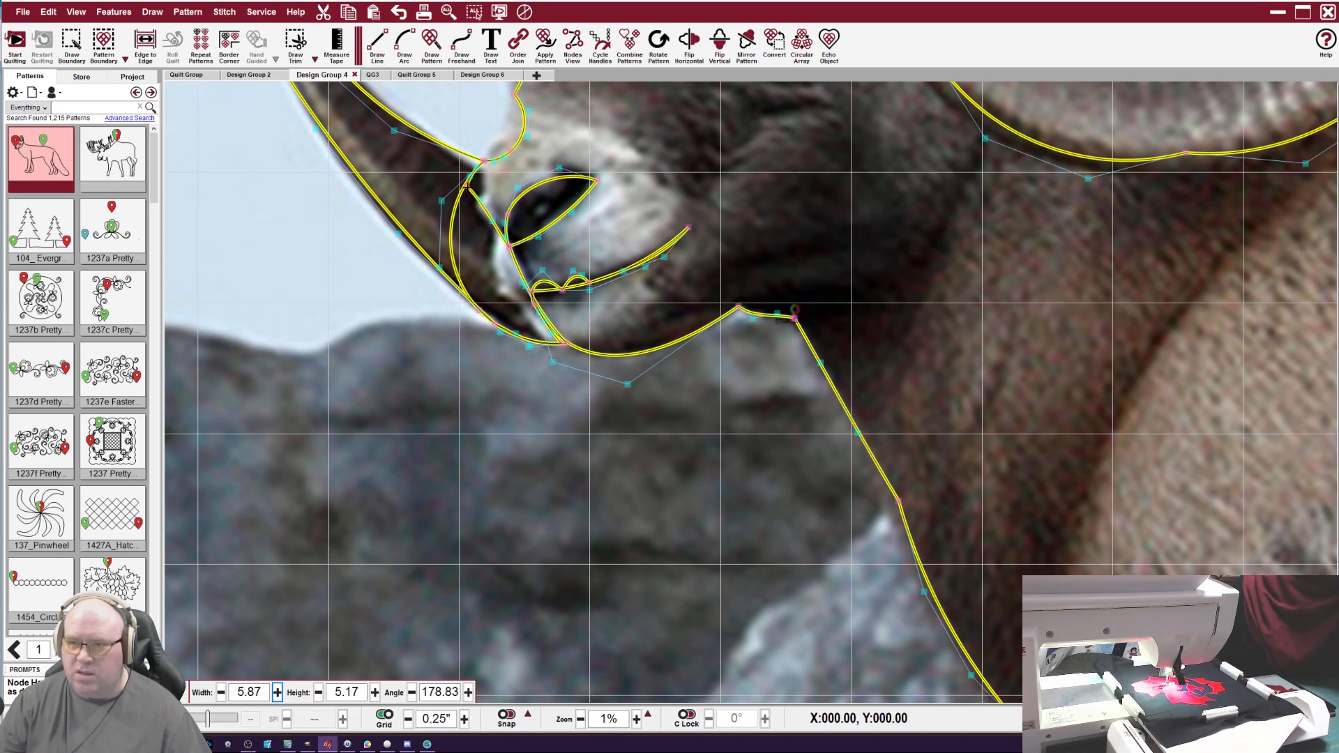
Reshape the arcs at the front of the muzzle so they overlap along the edge of the nose down to the mouth.
mouse_move(485, 159)
mouse_down()
mouse_move(497, 146)
mouse_move(492, 161)
mouse_up()
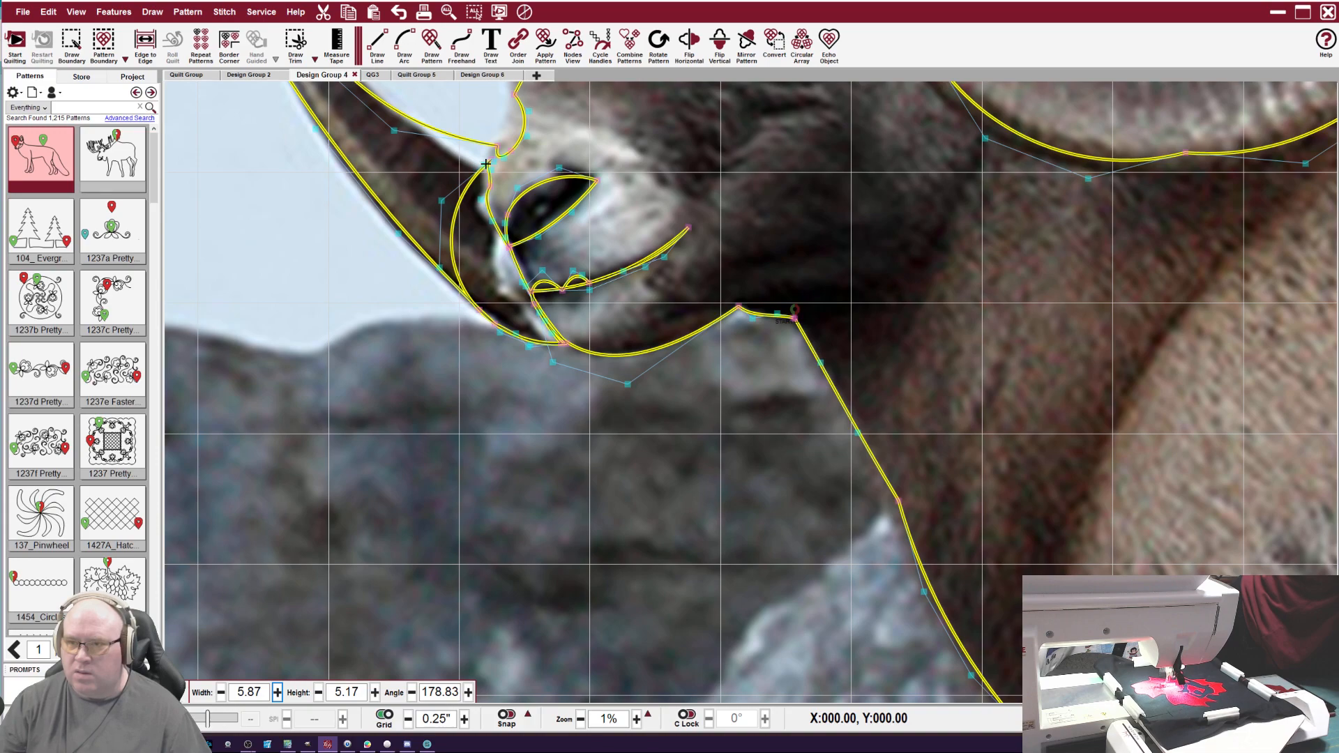
drag(441, 201, 490, 189)
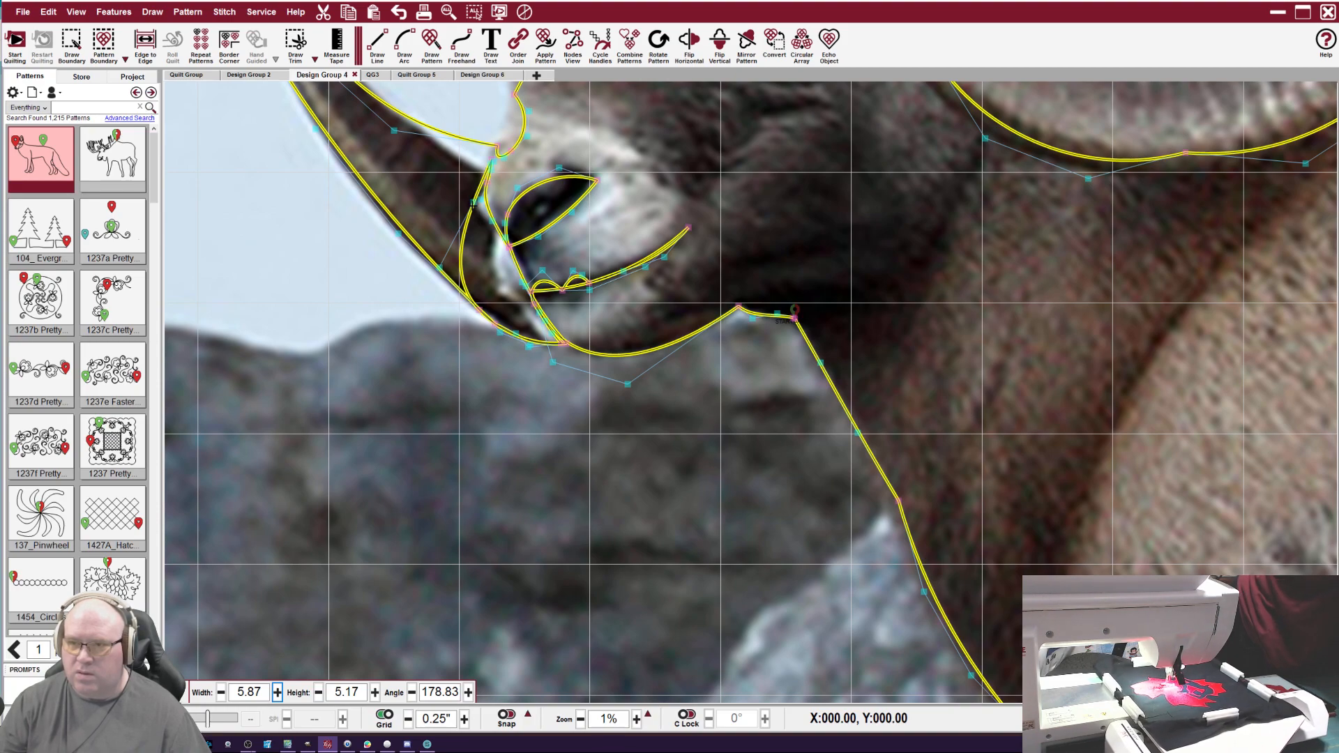
drag(440, 267, 460, 258)
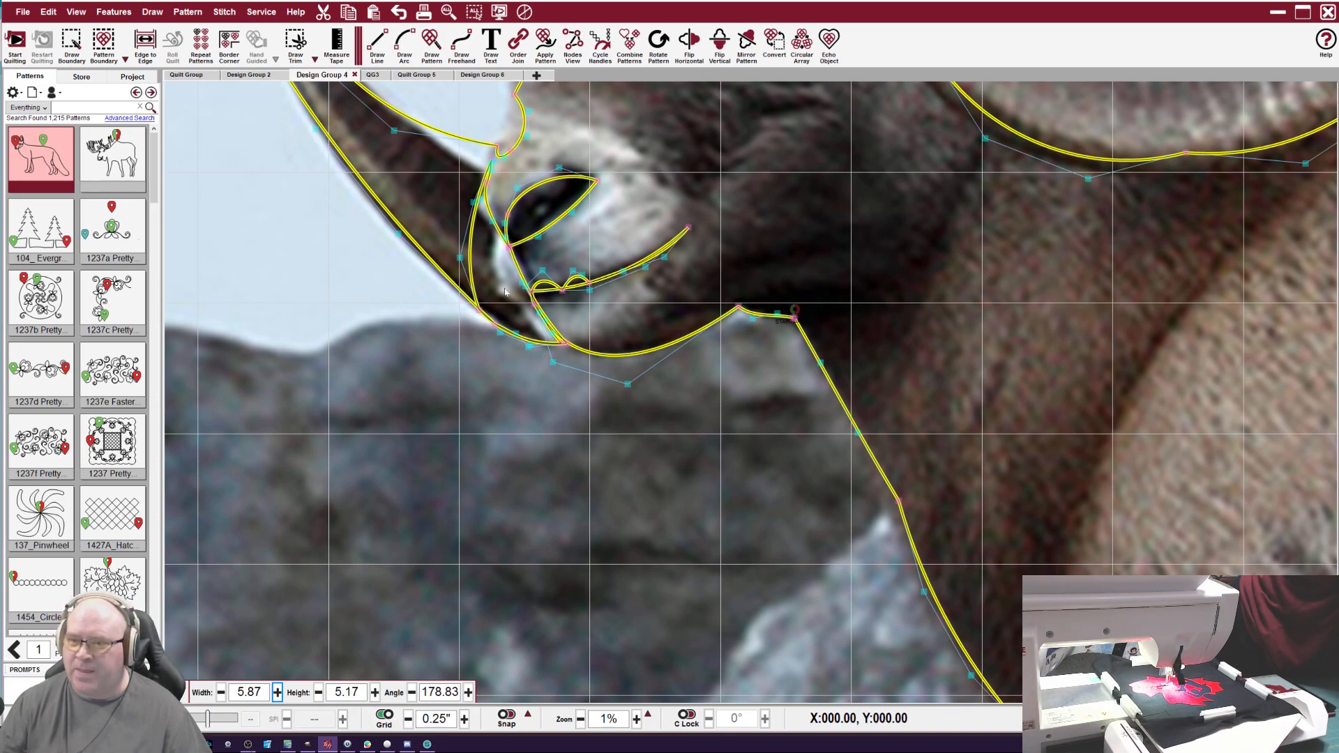
drag(466, 270, 524, 283)
drag(500, 335, 536, 311)
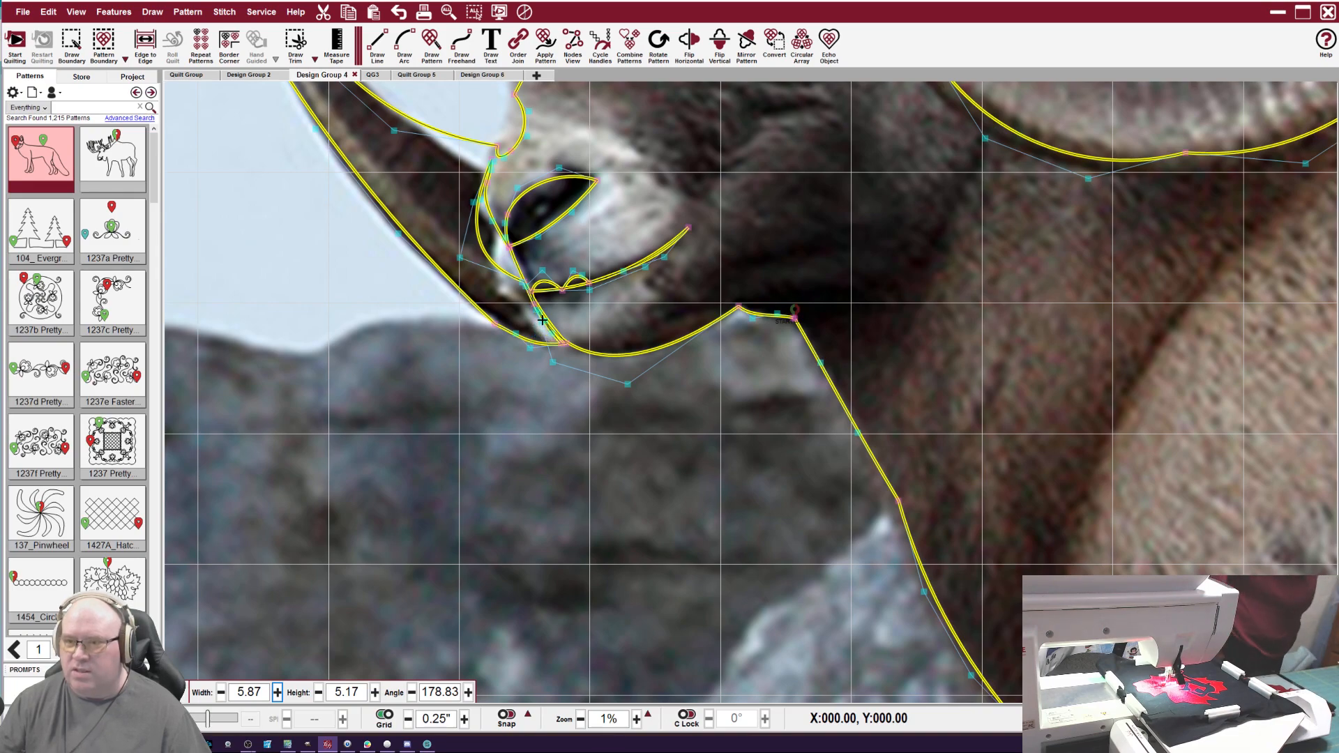
drag(459, 258, 494, 249)
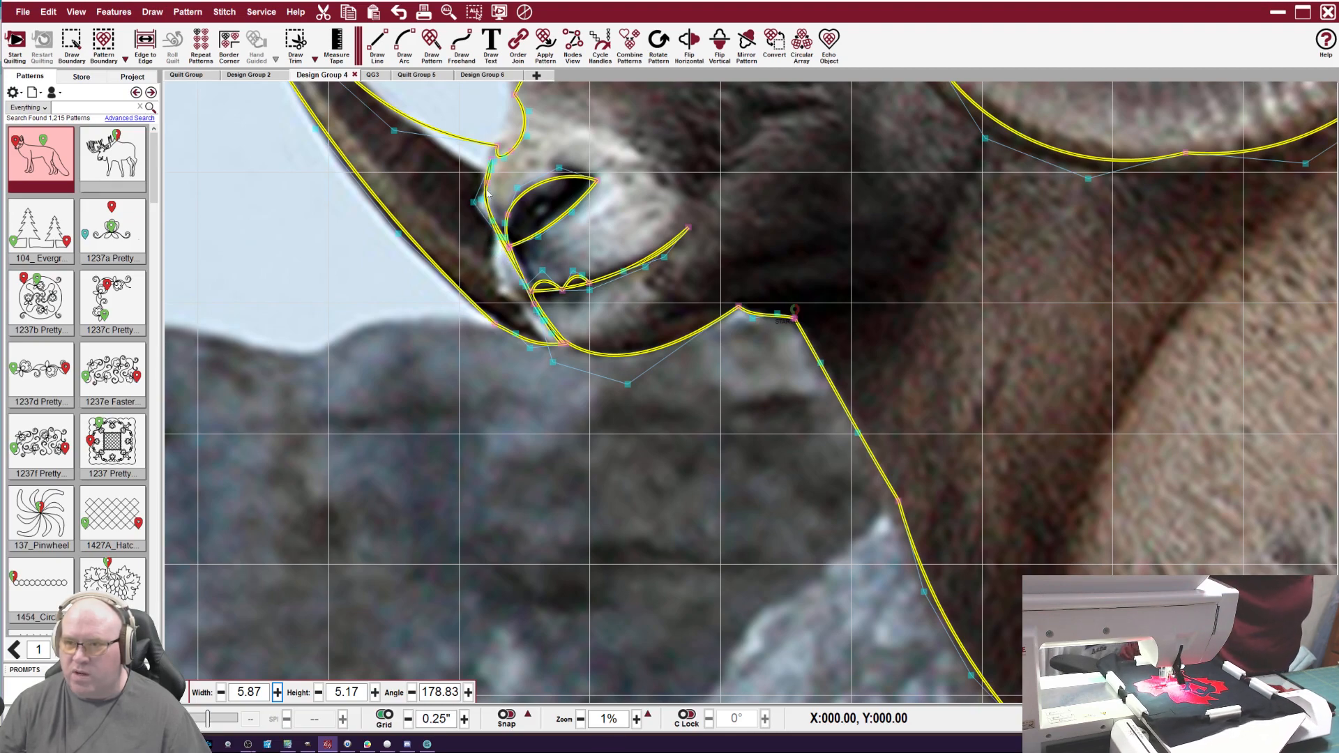
Join the far horn's upper edge to the nose outline and fit the horn and nose-bridge curves to the photo.
drag(498, 148, 491, 164)
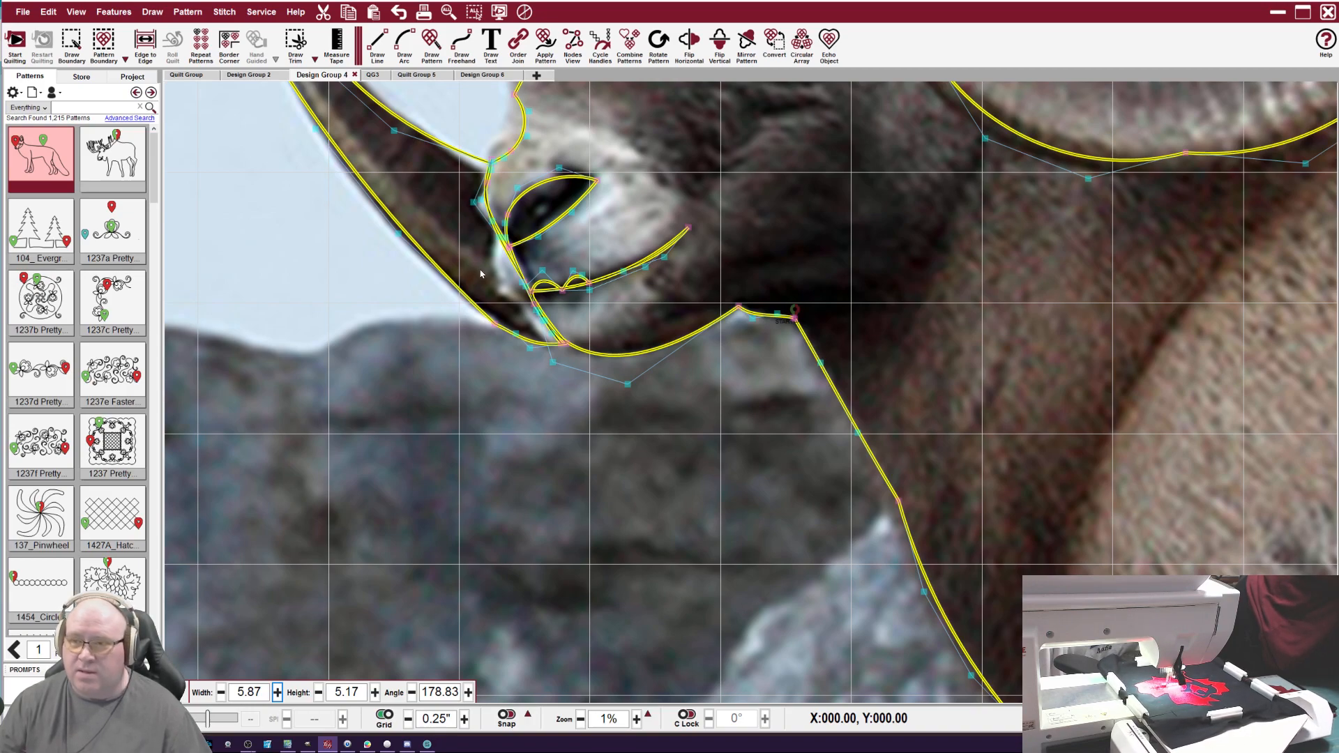
drag(393, 131, 402, 126)
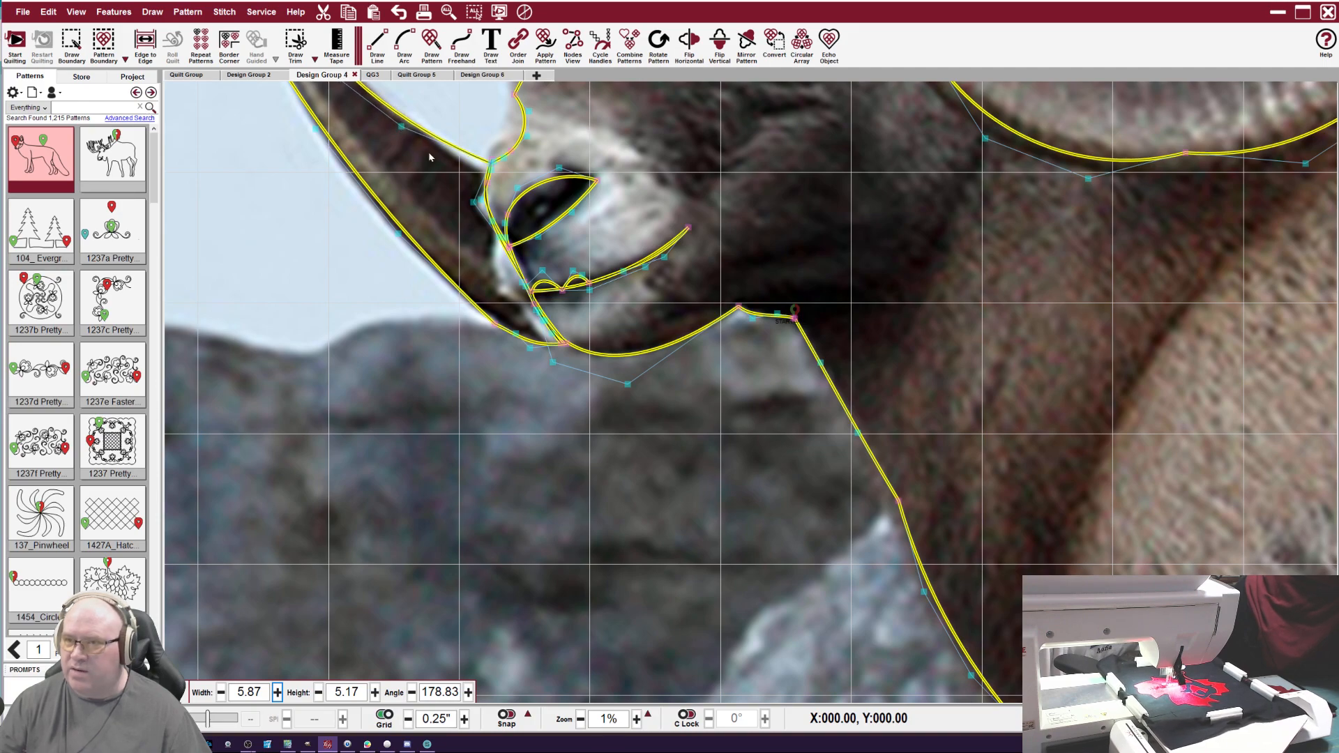
drag(512, 151, 516, 107)
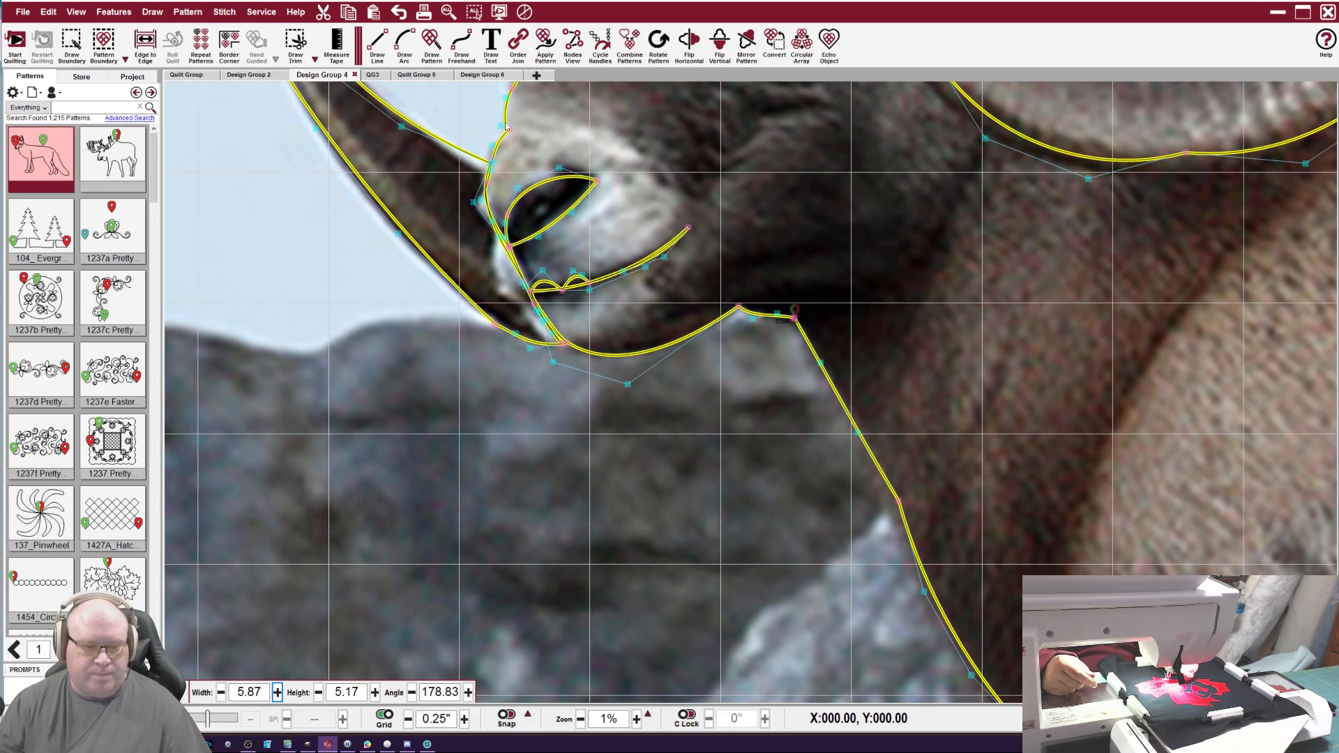
Smooth the front neck and chest outline by repositioning its nodes along the edge of the ram's fur.
scroll(568, 238, down, 1)
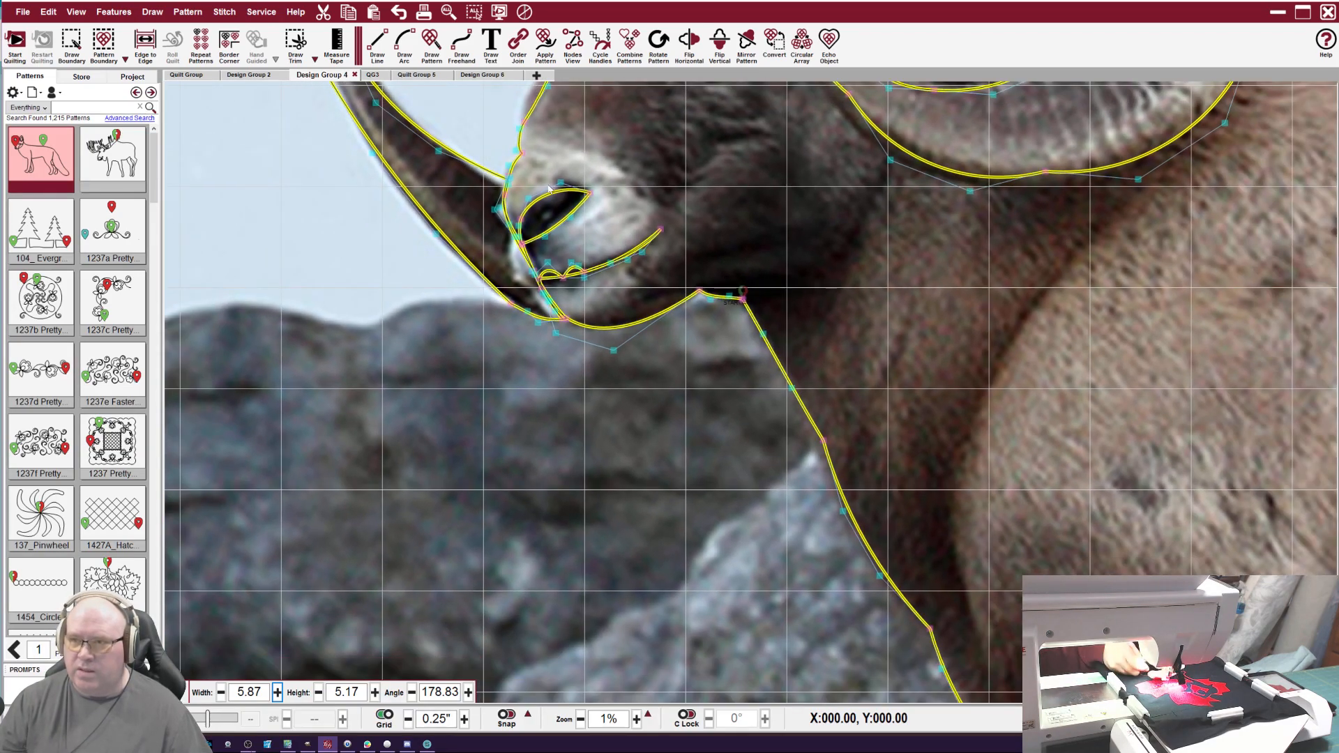
scroll(529, 180, down, 2)
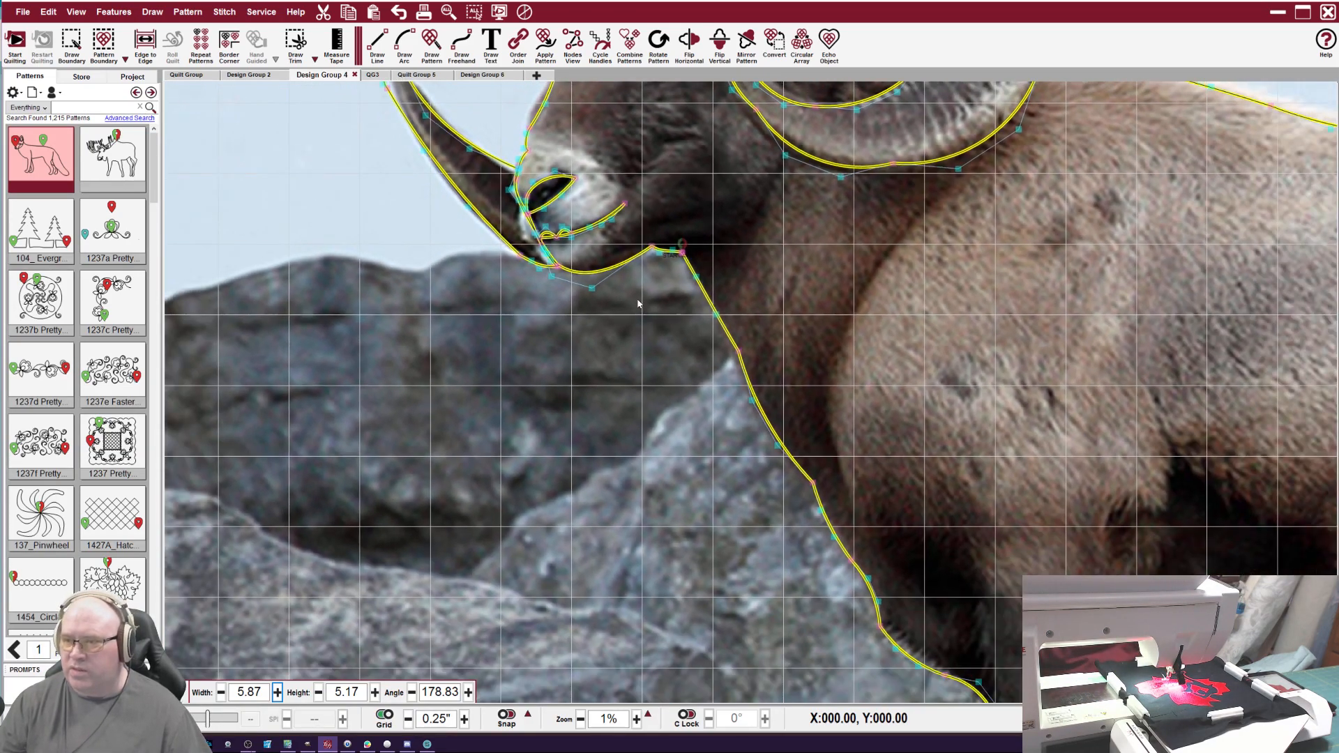
drag(735, 351, 731, 355)
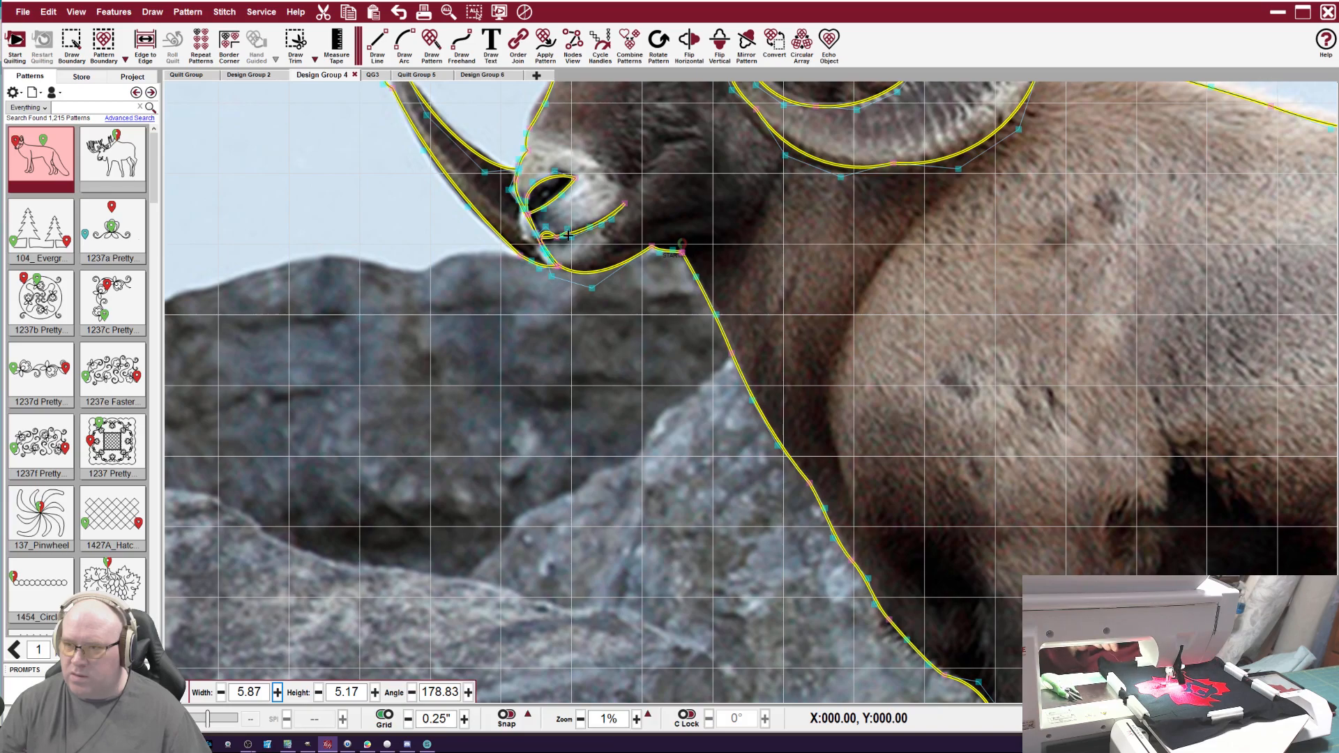
Flatten the small bumps in the mouth line and smooth the lower edge of the large curled horn.
scroll(566, 234, up, 2)
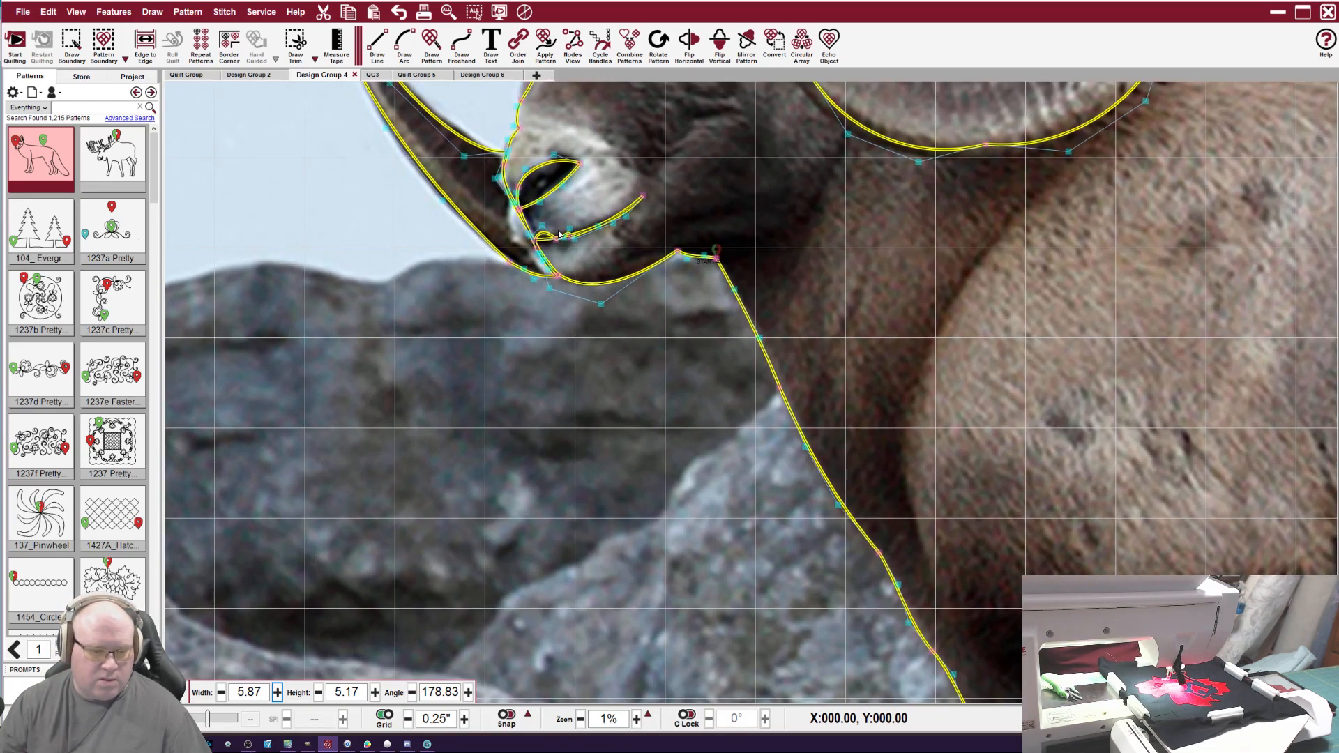
scroll(560, 235, up, 2)
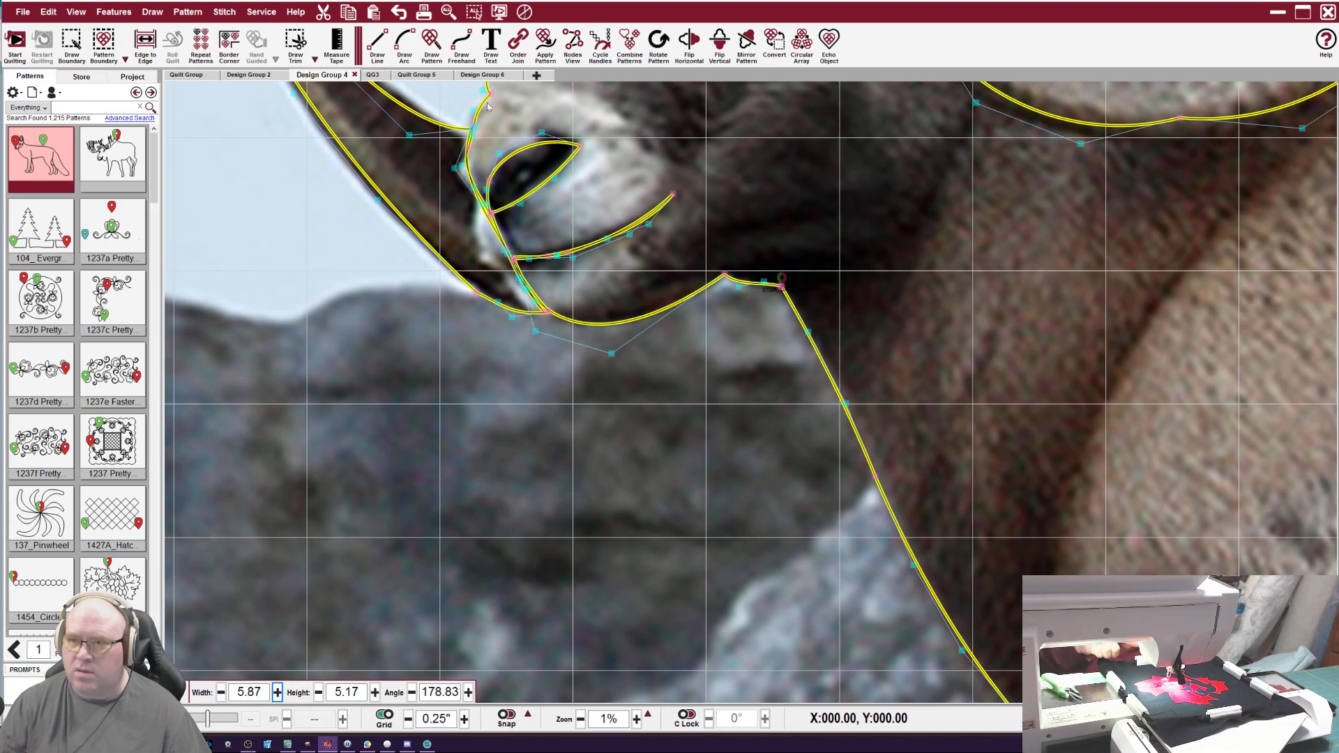
scroll(689, 335, down, 2)
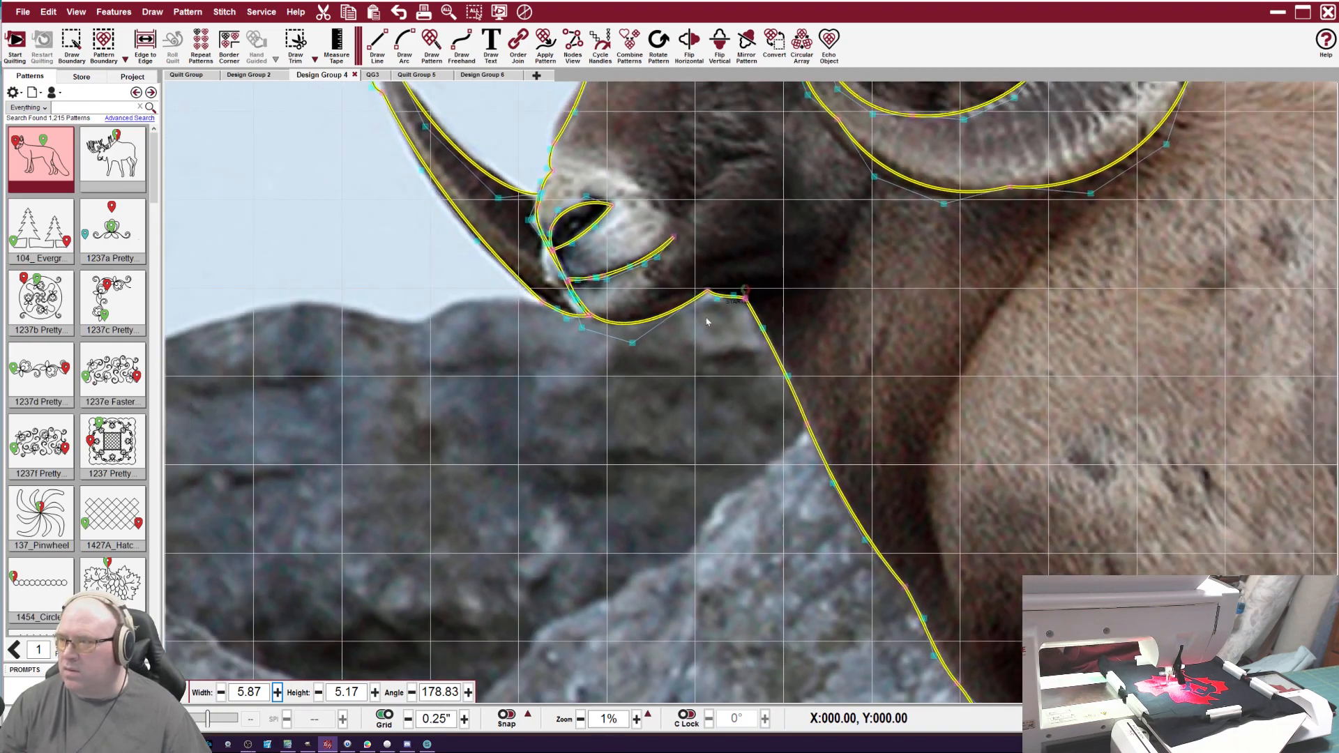
drag(1011, 184, 1010, 196)
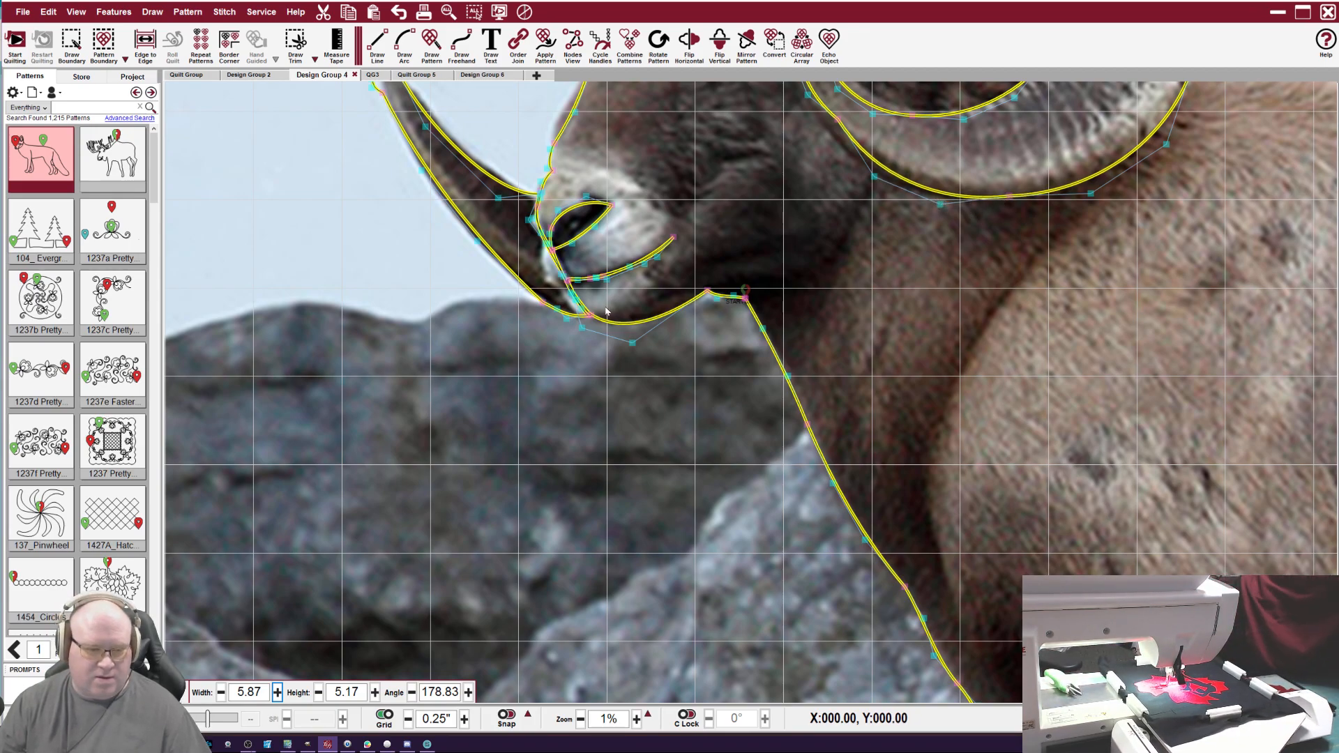
Tighten the rounded outline at the tip of the far horn so it fits the horn in the photo.
scroll(576, 295, down, 1)
scroll(576, 295, down, 4)
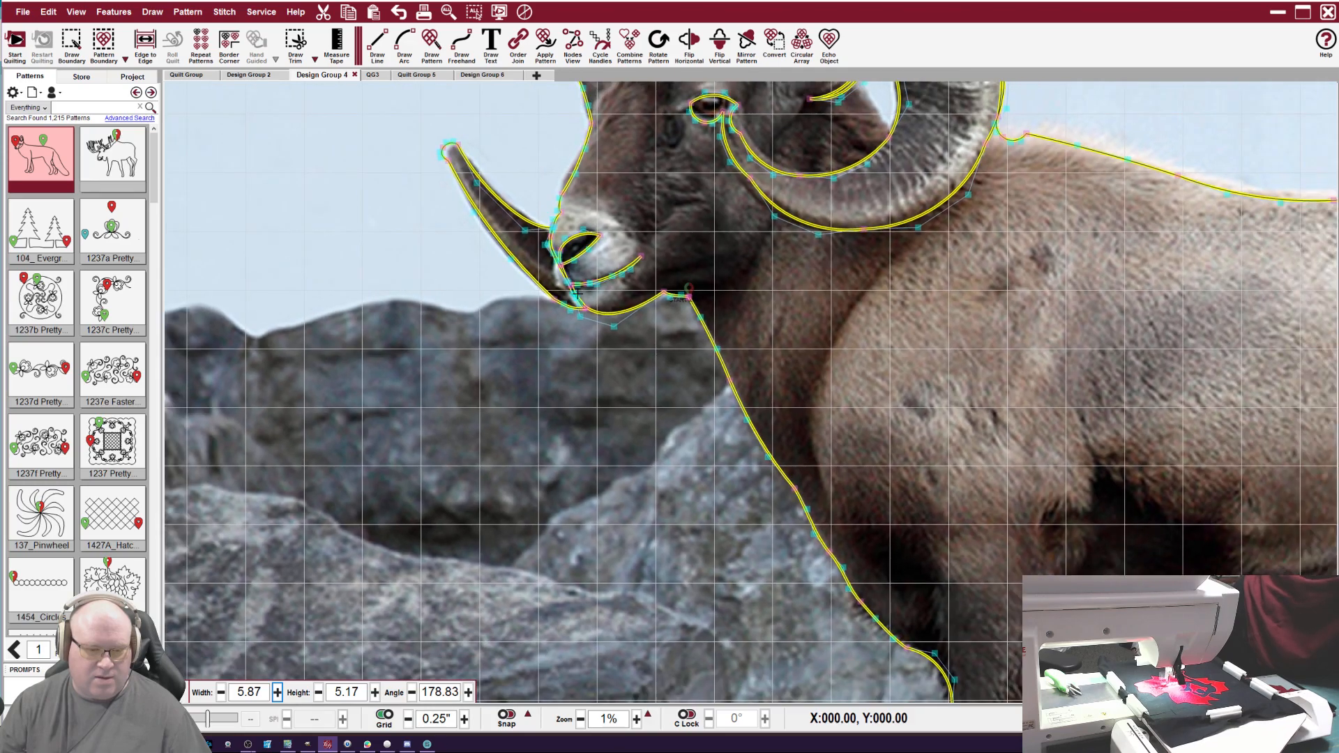
scroll(578, 293, down, 1)
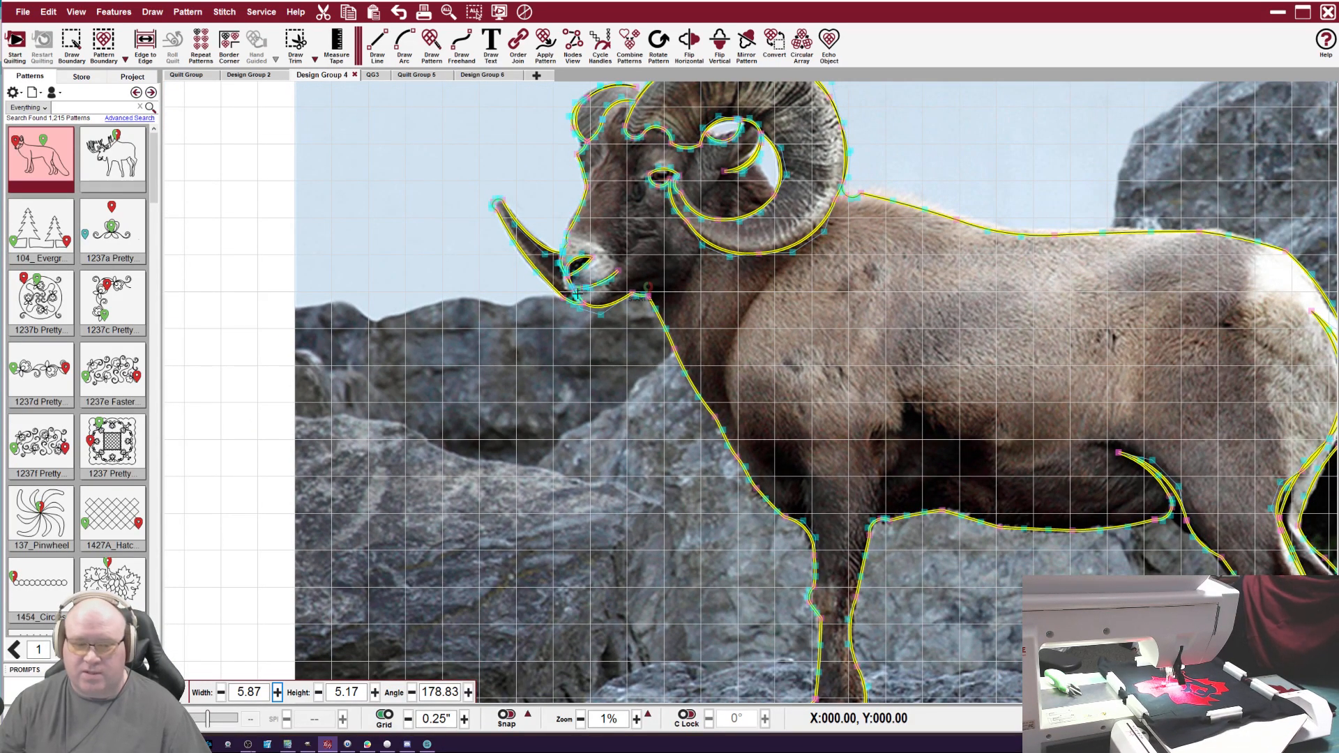
scroll(578, 294, down, 2)
scroll(577, 294, down, 1)
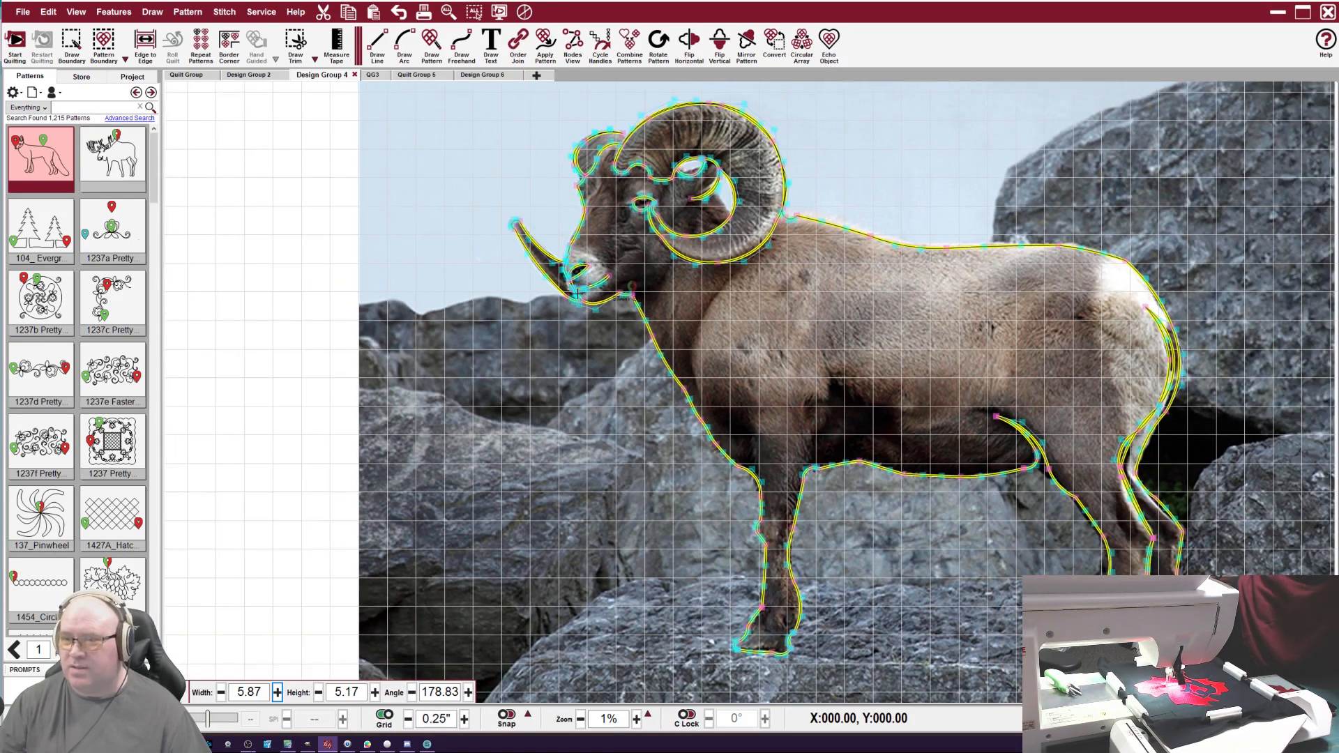
scroll(504, 214, up, 4)
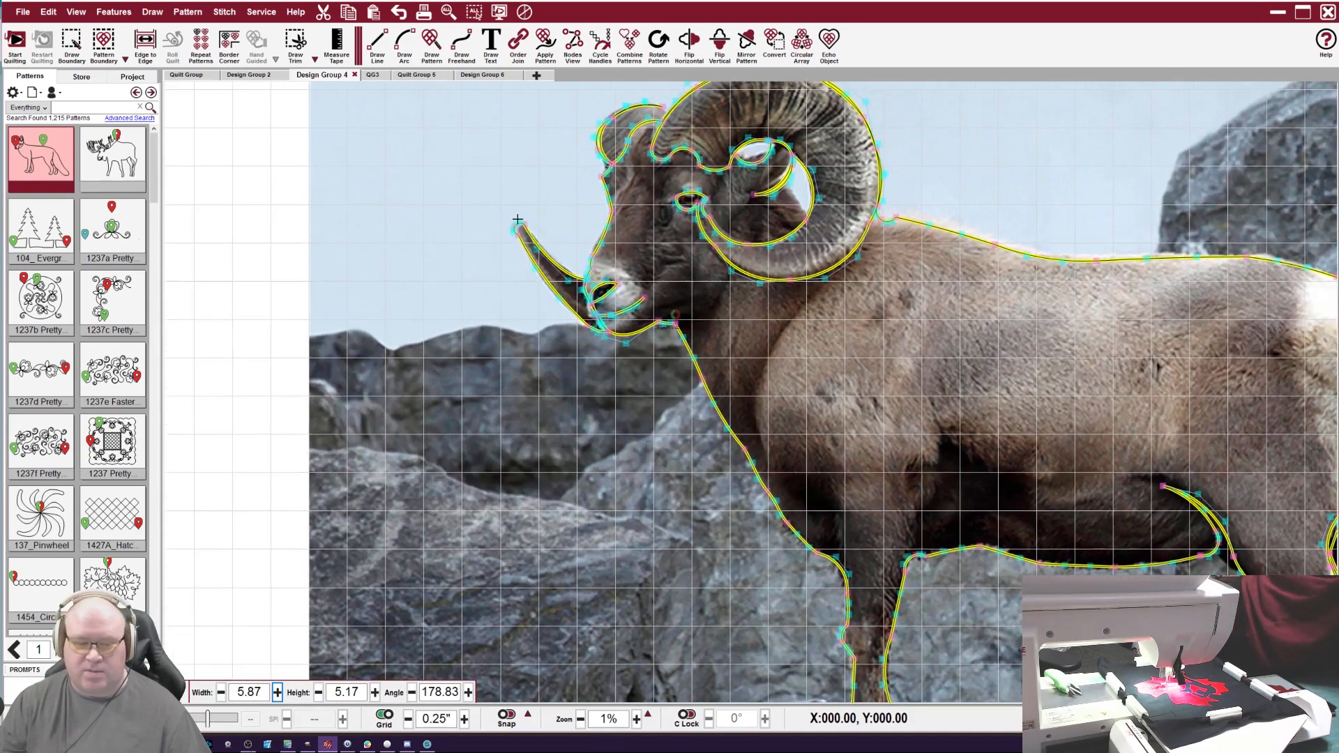
scroll(533, 226, up, 1)
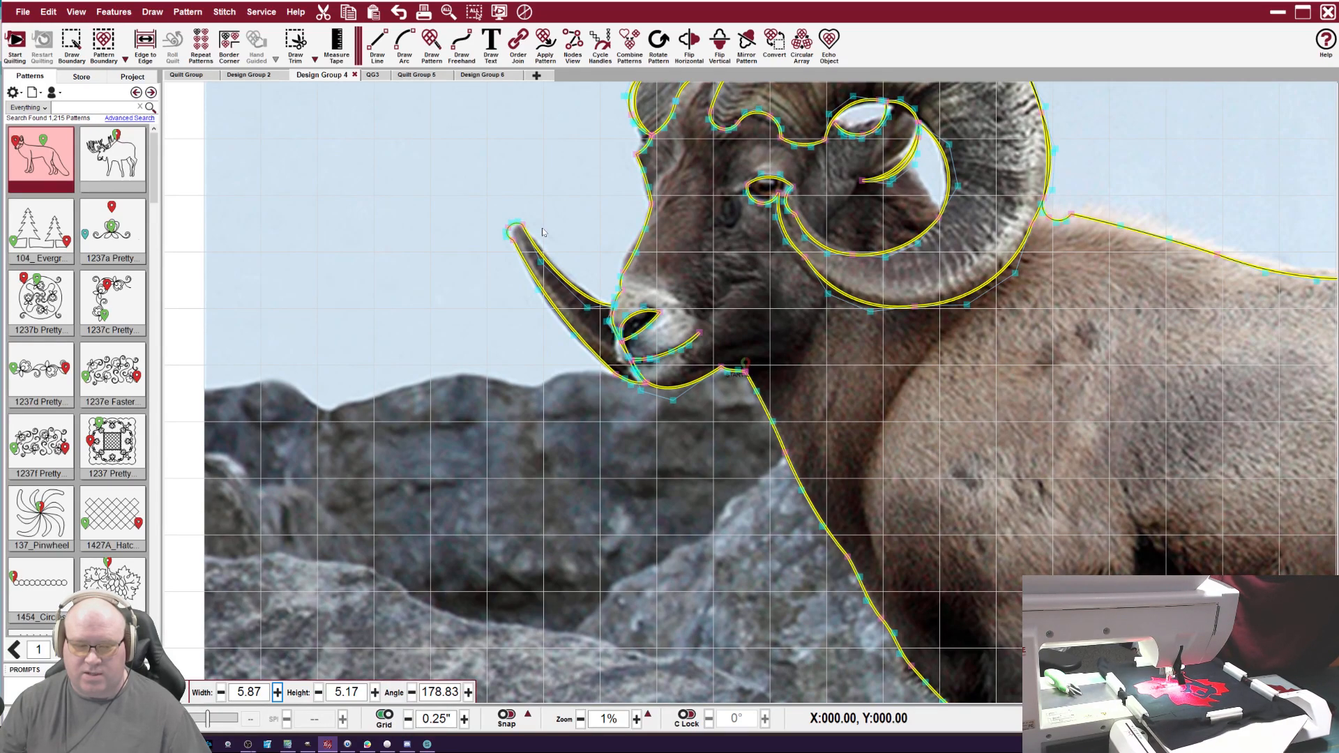
scroll(536, 173, up, 4)
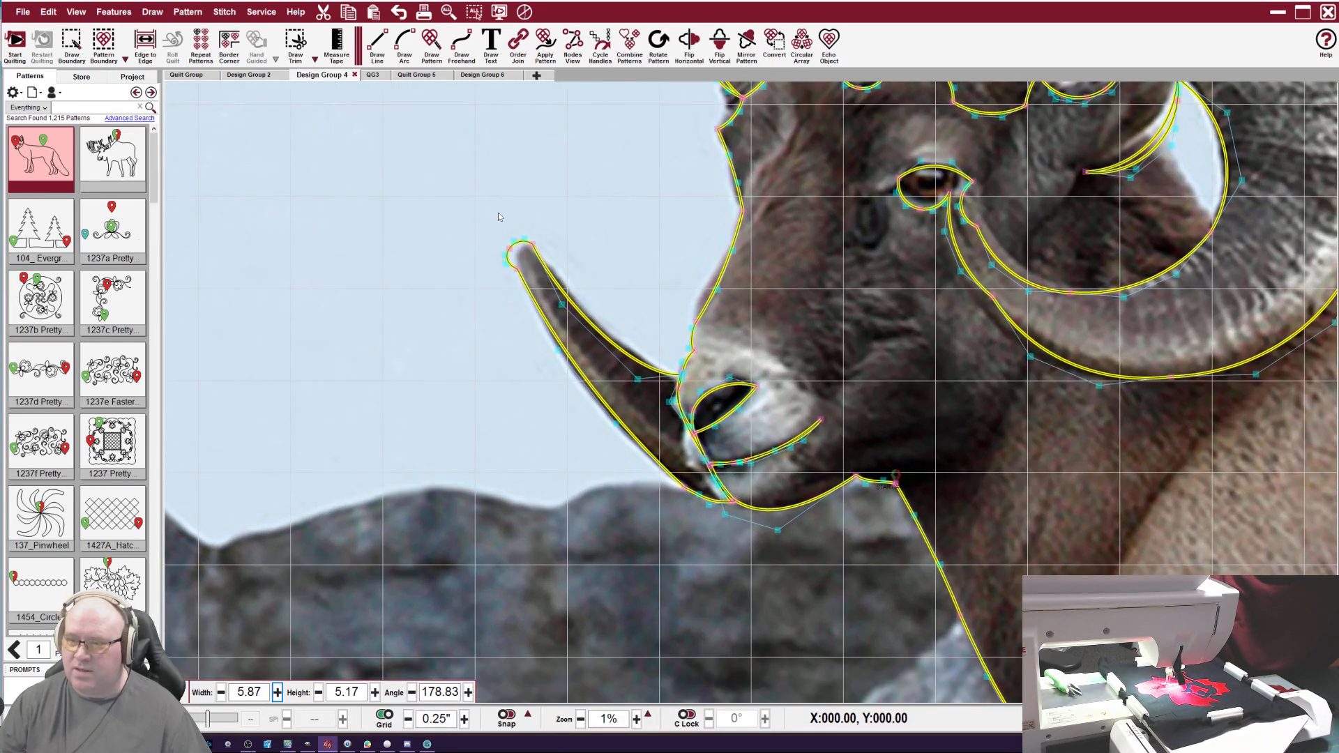
scroll(499, 219, up, 3)
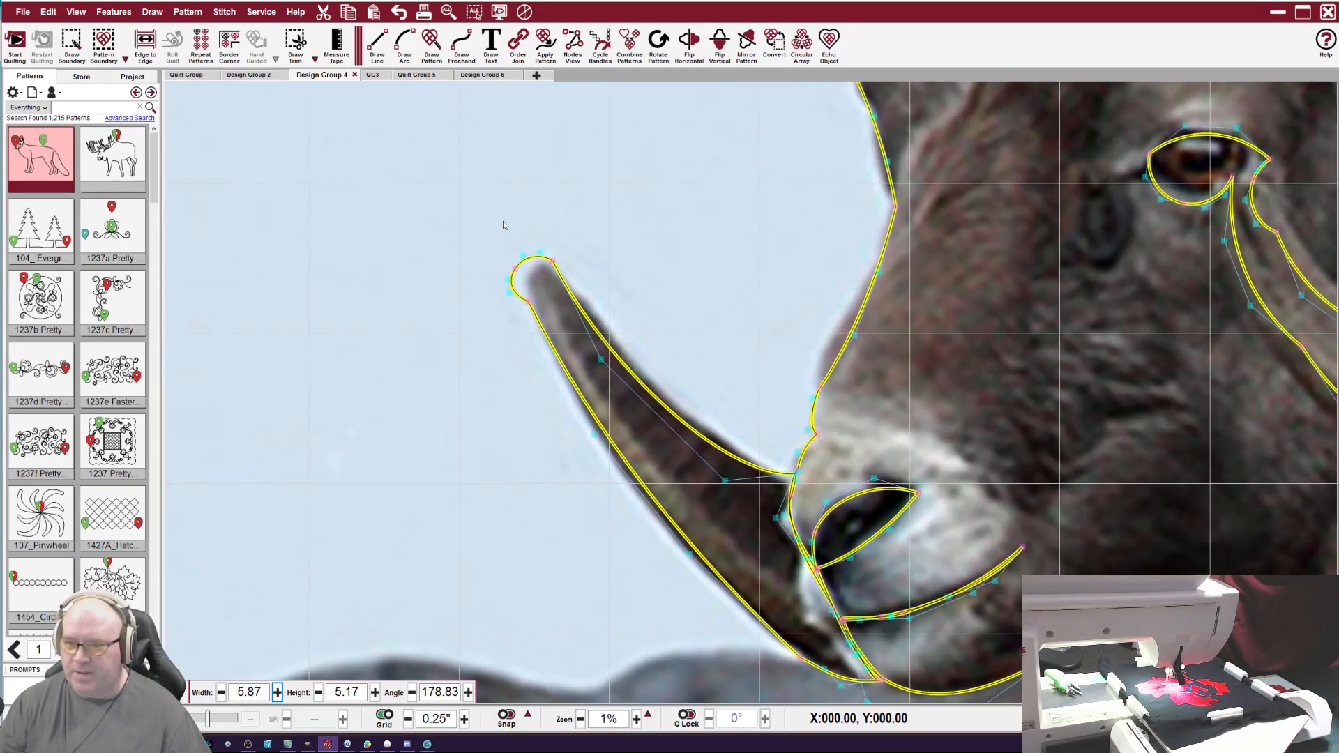
drag(524, 279, 524, 281)
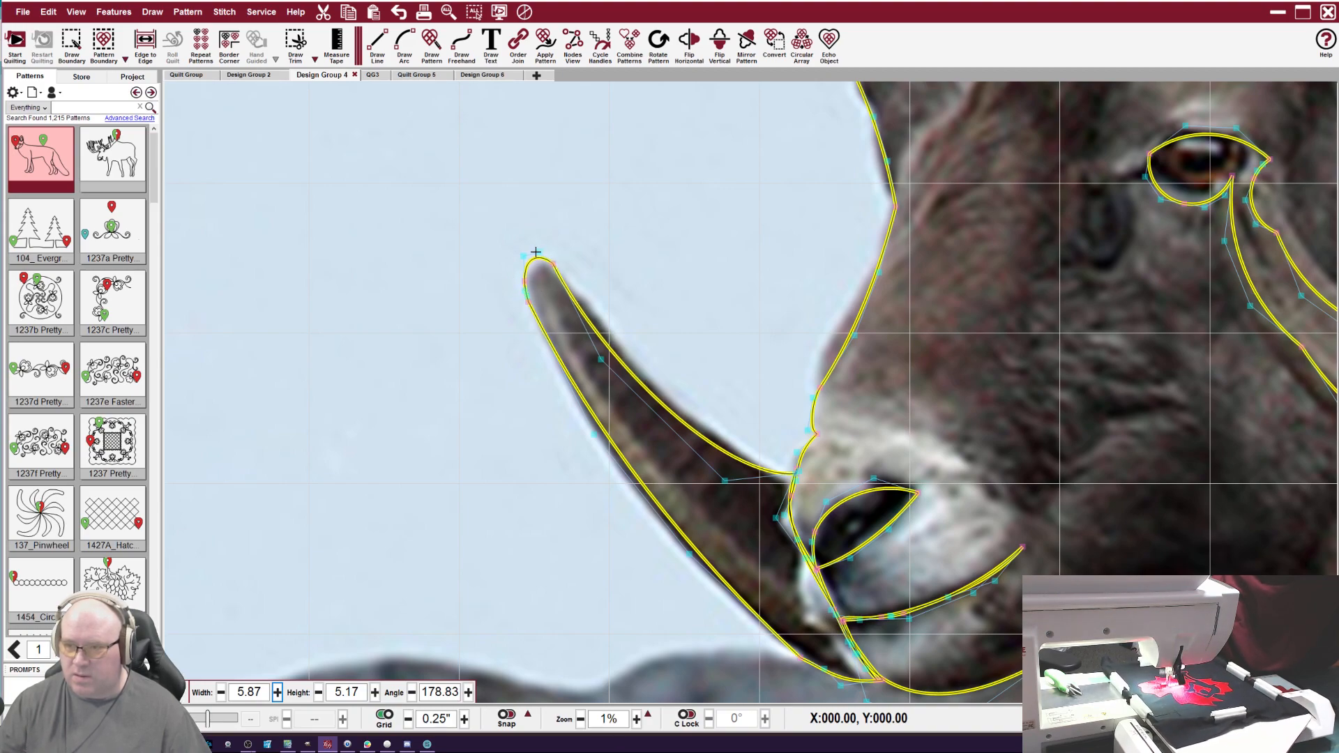
Tighten the far horn's tip and bow the nose-bridge outline to follow the edge of the ram's face.
drag(554, 264, 549, 268)
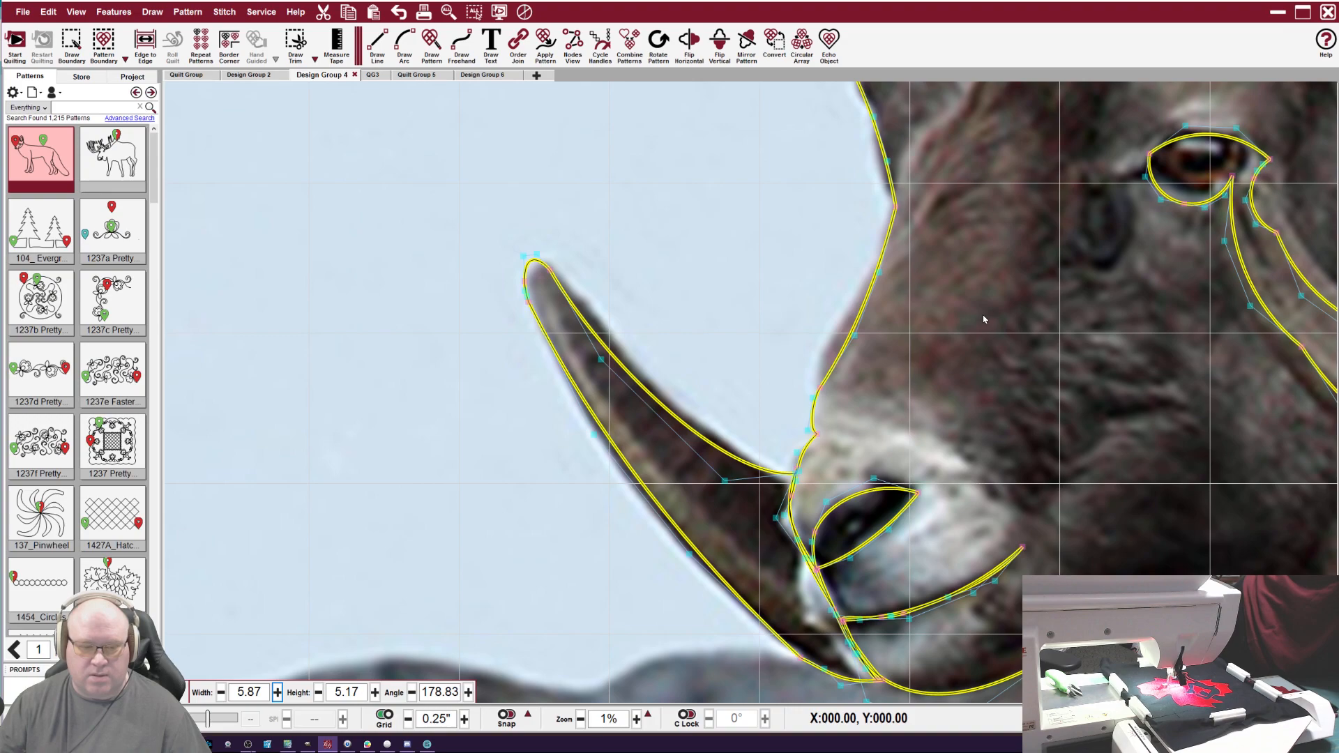
drag(855, 336, 816, 323)
drag(879, 274, 881, 287)
drag(891, 164, 899, 162)
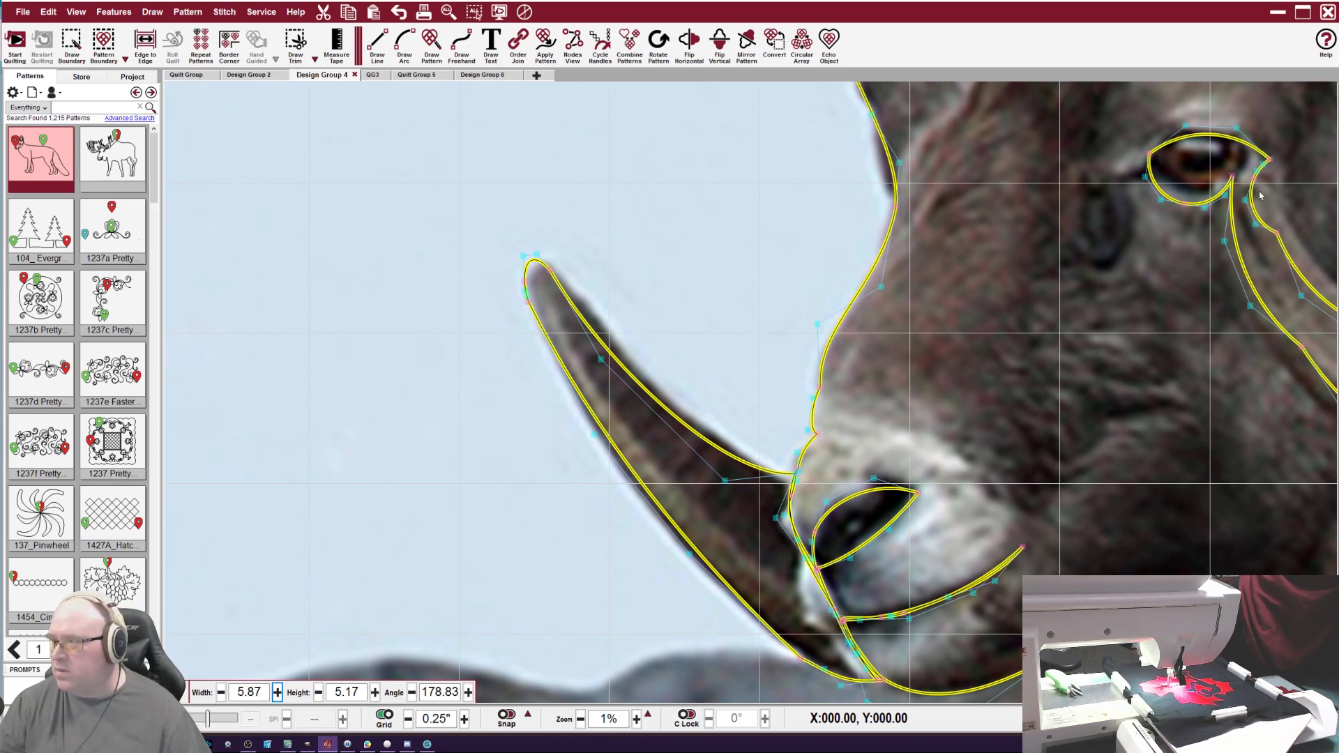
Round the eye outline to fit the ram's eye and bring the curled horn's end lines together at the eye's inner corner.
drag(1276, 231, 1283, 217)
drag(1292, 294, 1298, 302)
drag(1301, 347, 1269, 328)
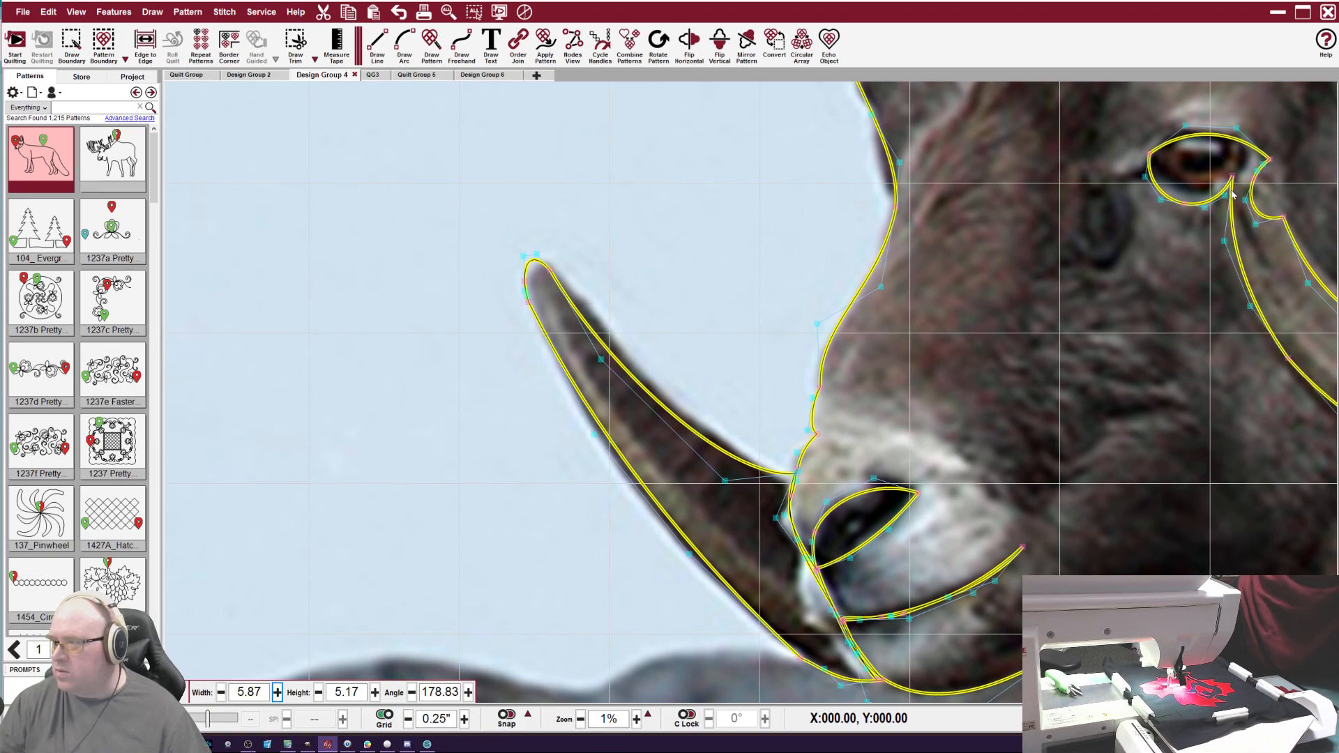
drag(1151, 149, 1171, 114)
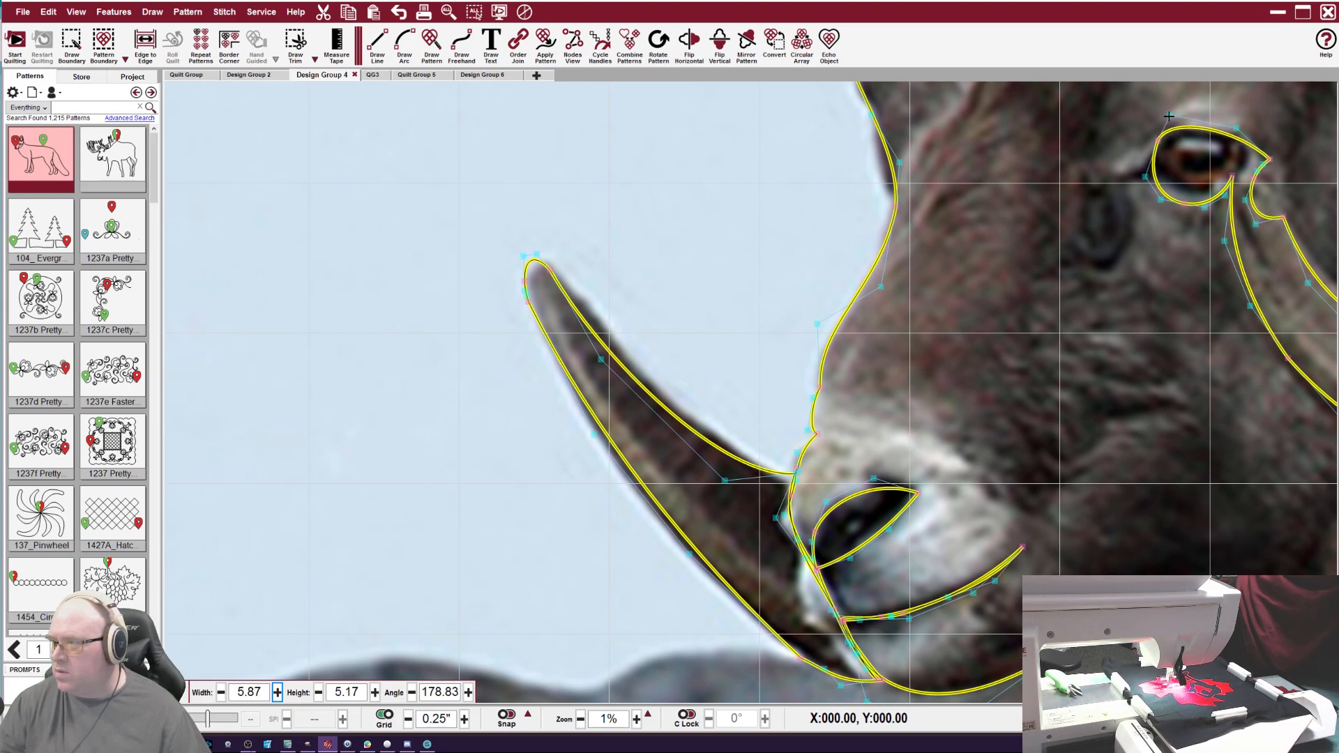
drag(1145, 175, 1138, 177)
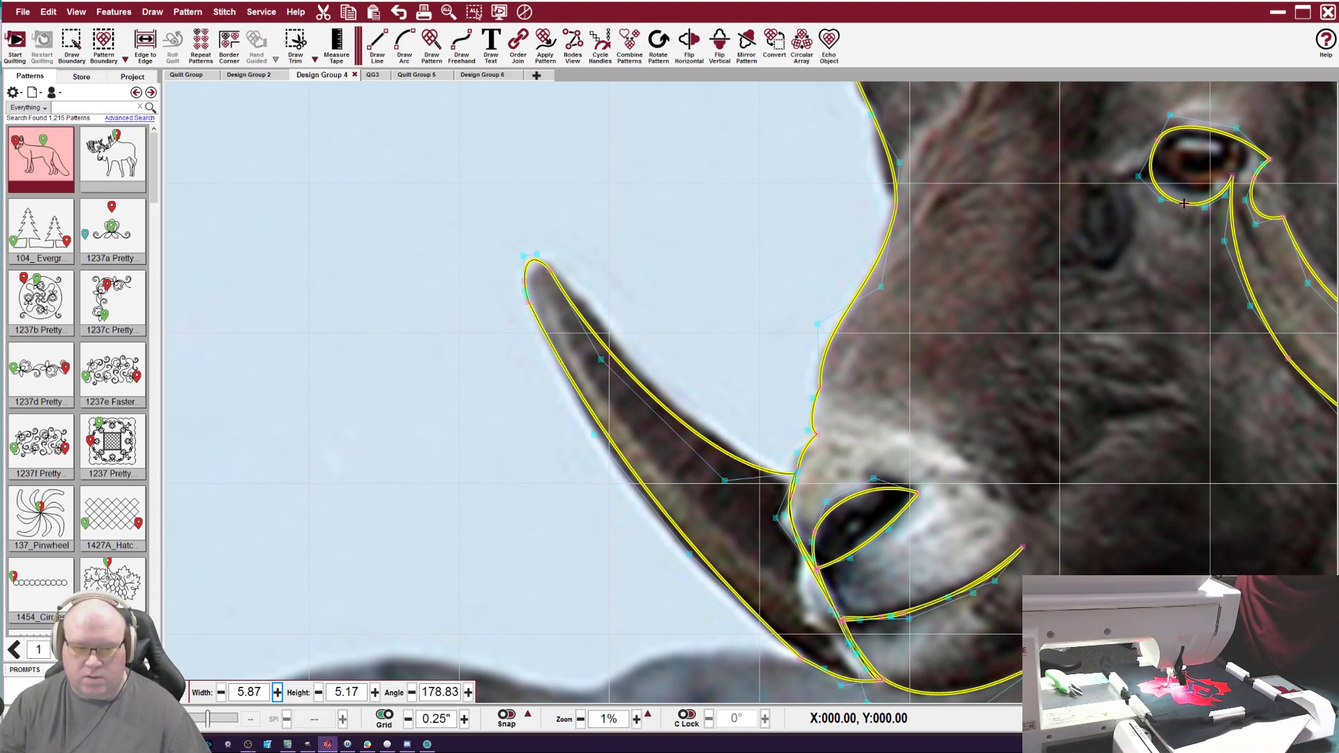
drag(1269, 159, 1250, 115)
mouse_move(1253, 177)
mouse_down()
mouse_move(1233, 176)
mouse_move(1258, 204)
mouse_move(1261, 187)
mouse_up()
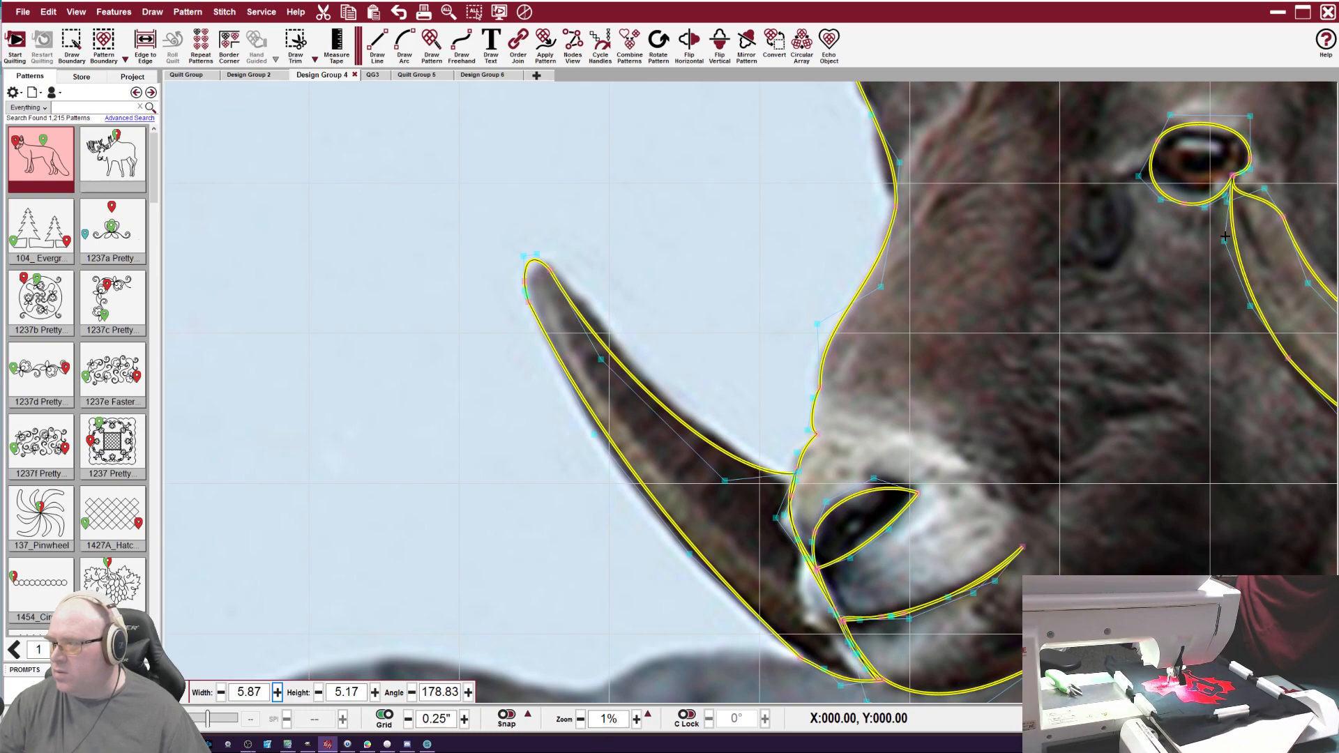
Reshape the rounded outline above the forehead to fit the far horn's base, meeting the large horn and the brow.
scroll(991, 239, down, 3)
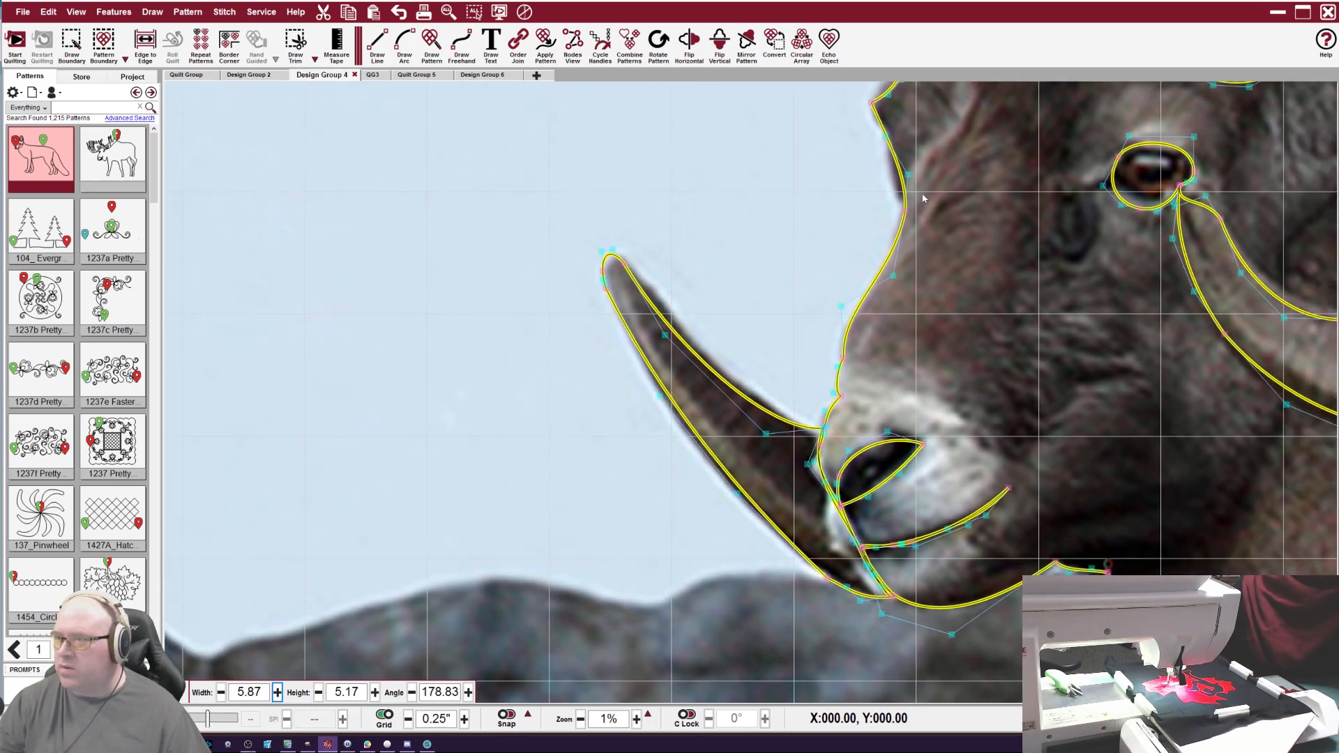
scroll(924, 168, down, 4)
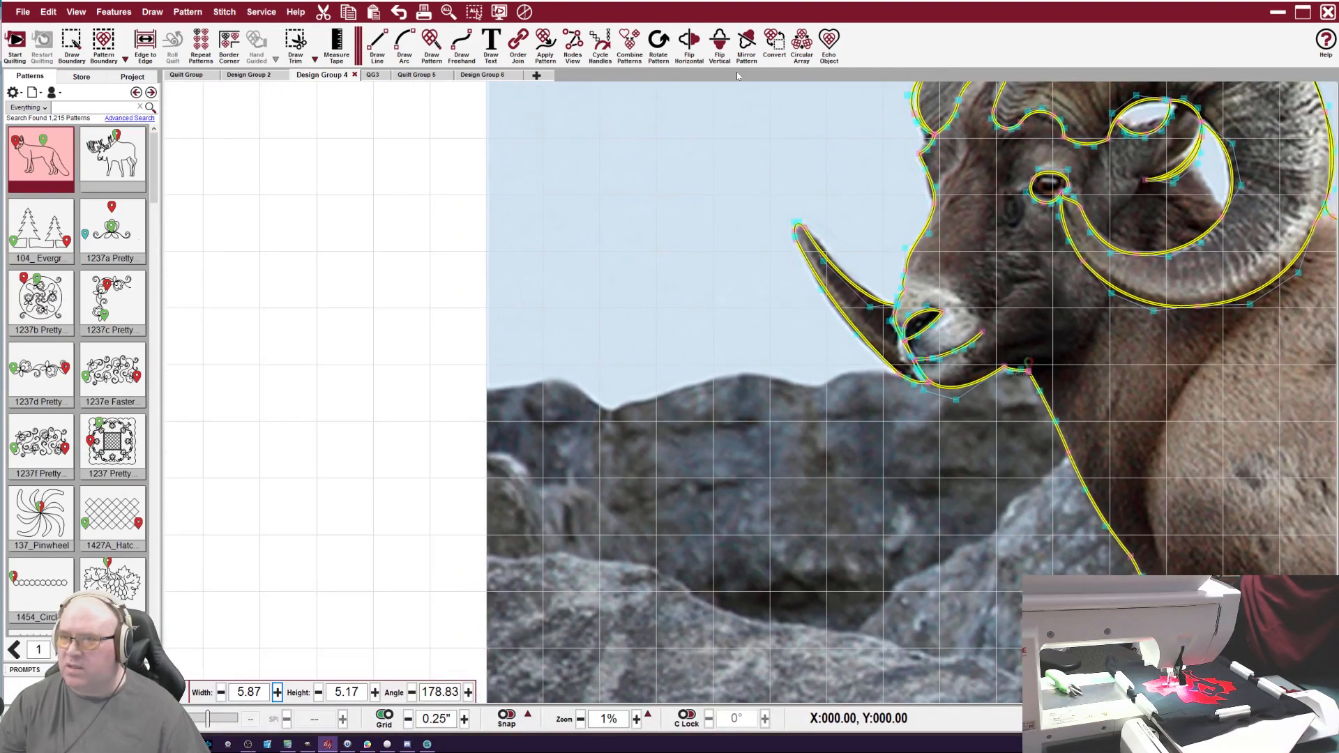
click(474, 12)
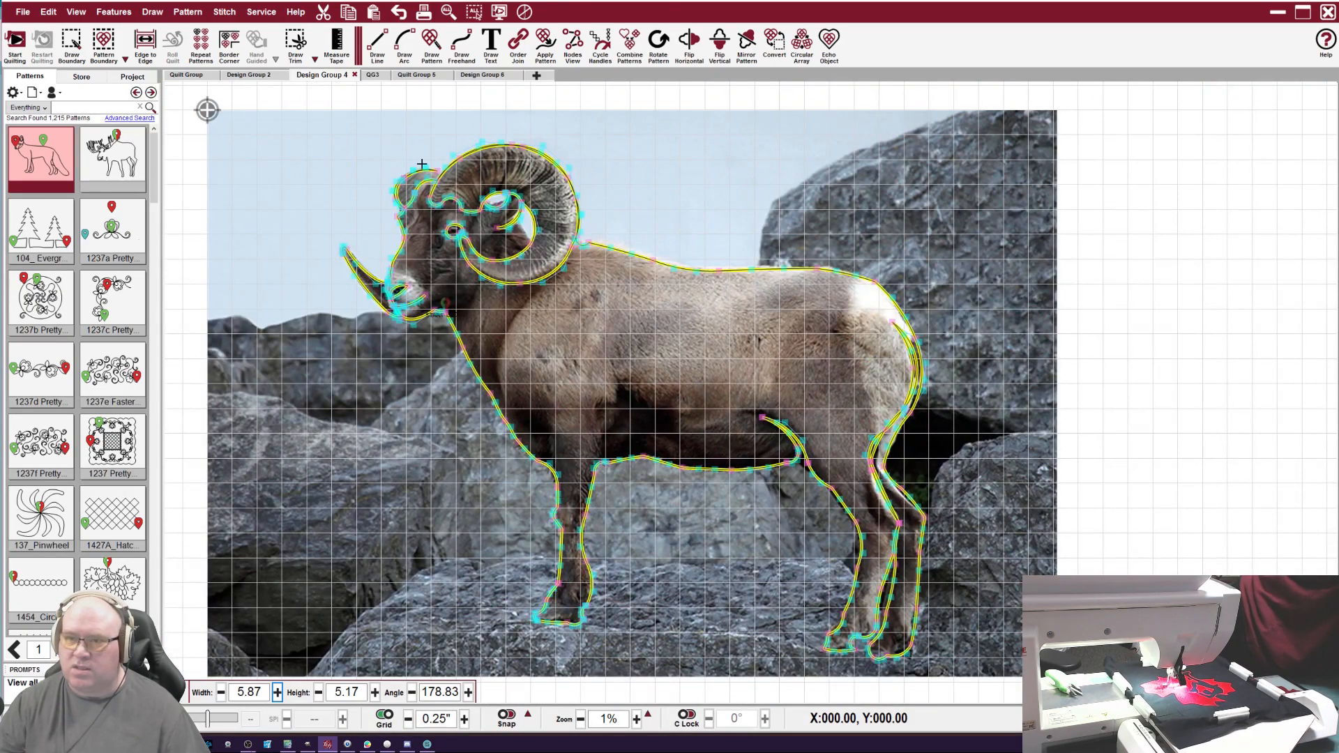
scroll(404, 187, up, 1)
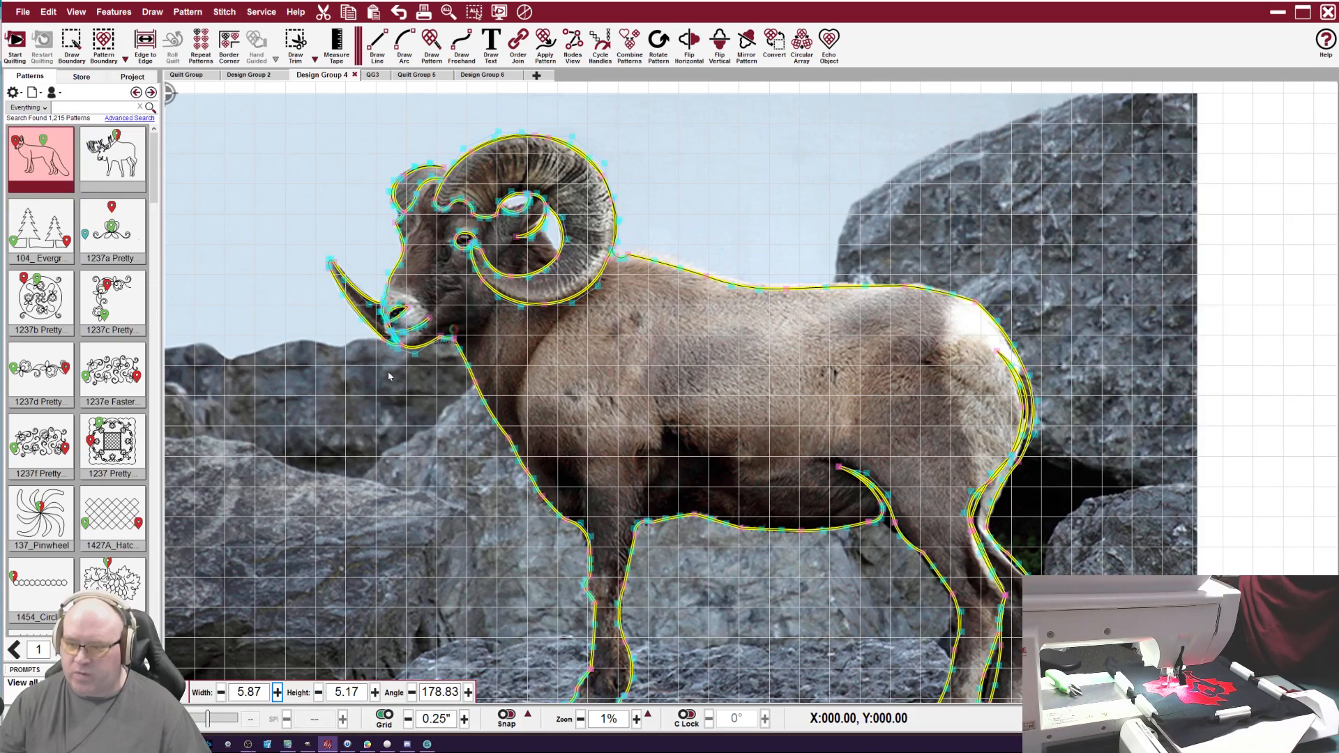
scroll(392, 159, up, 1)
scroll(392, 159, up, 4)
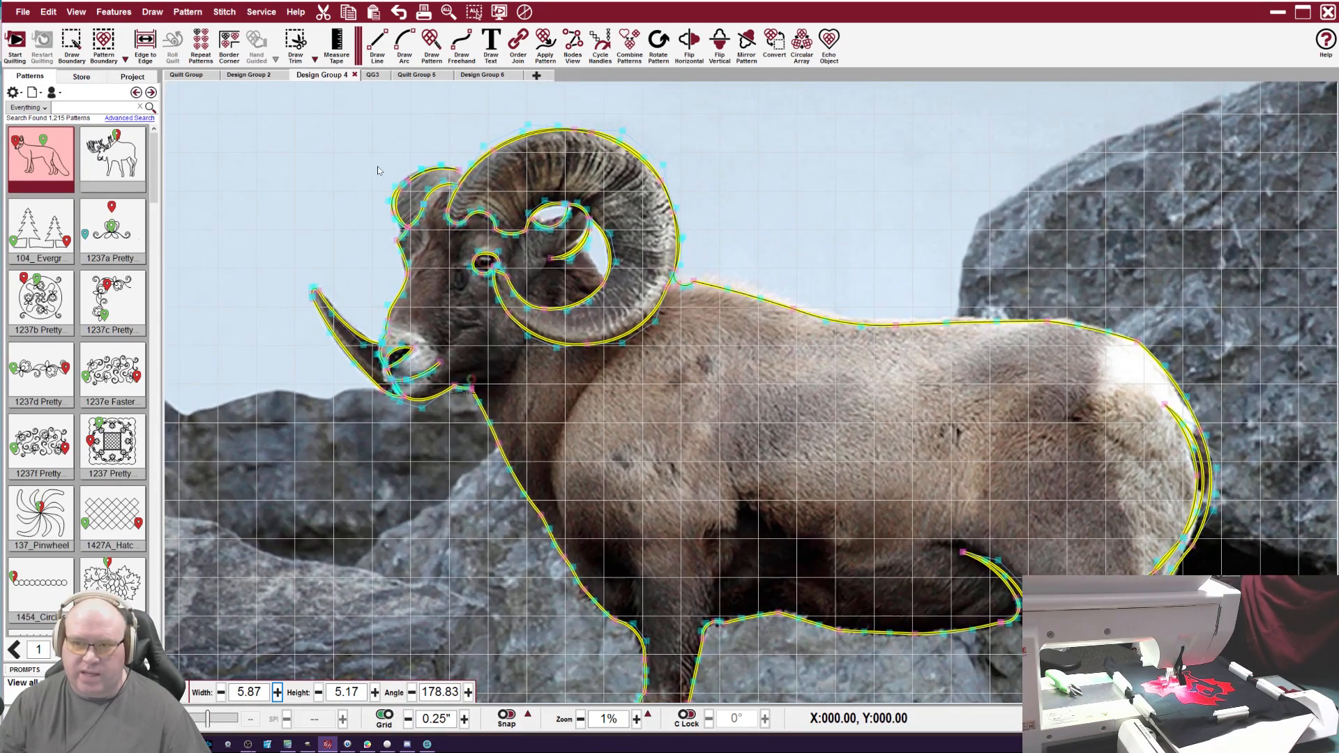
scroll(389, 185, up, 3)
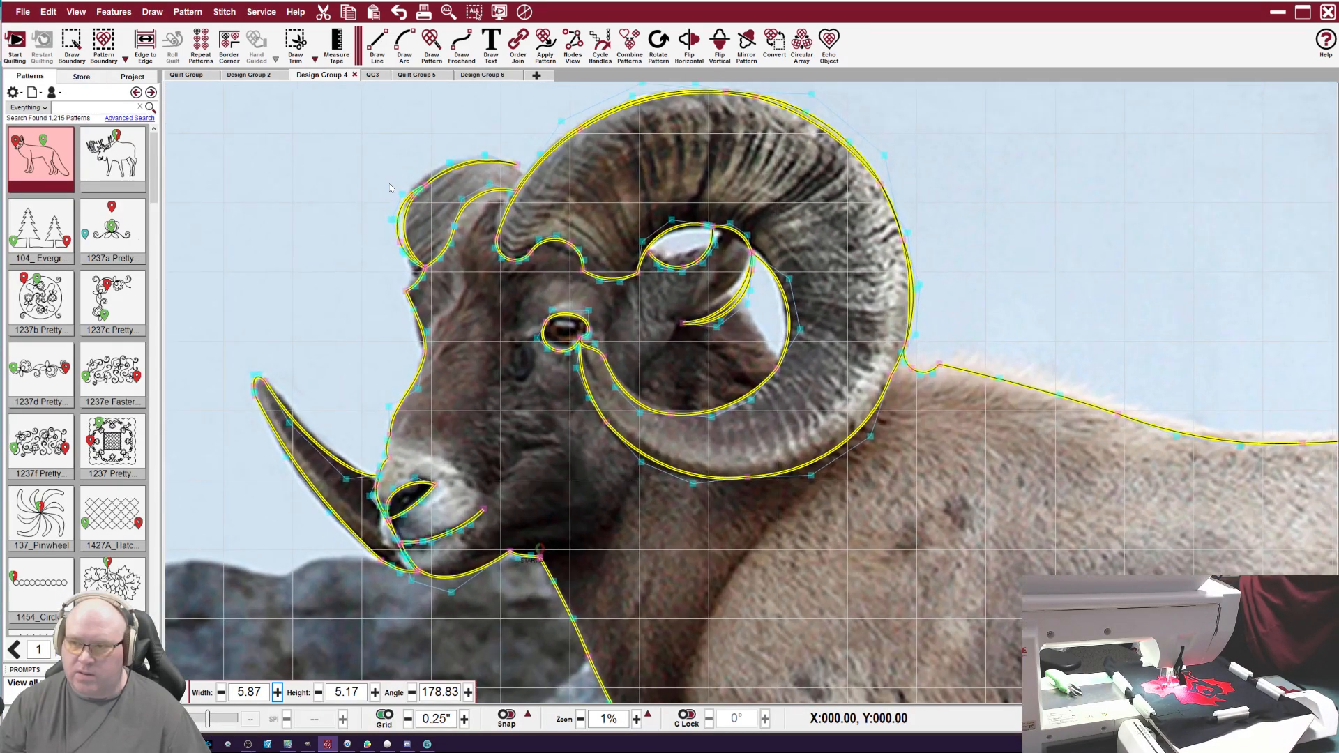
scroll(391, 188, up, 2)
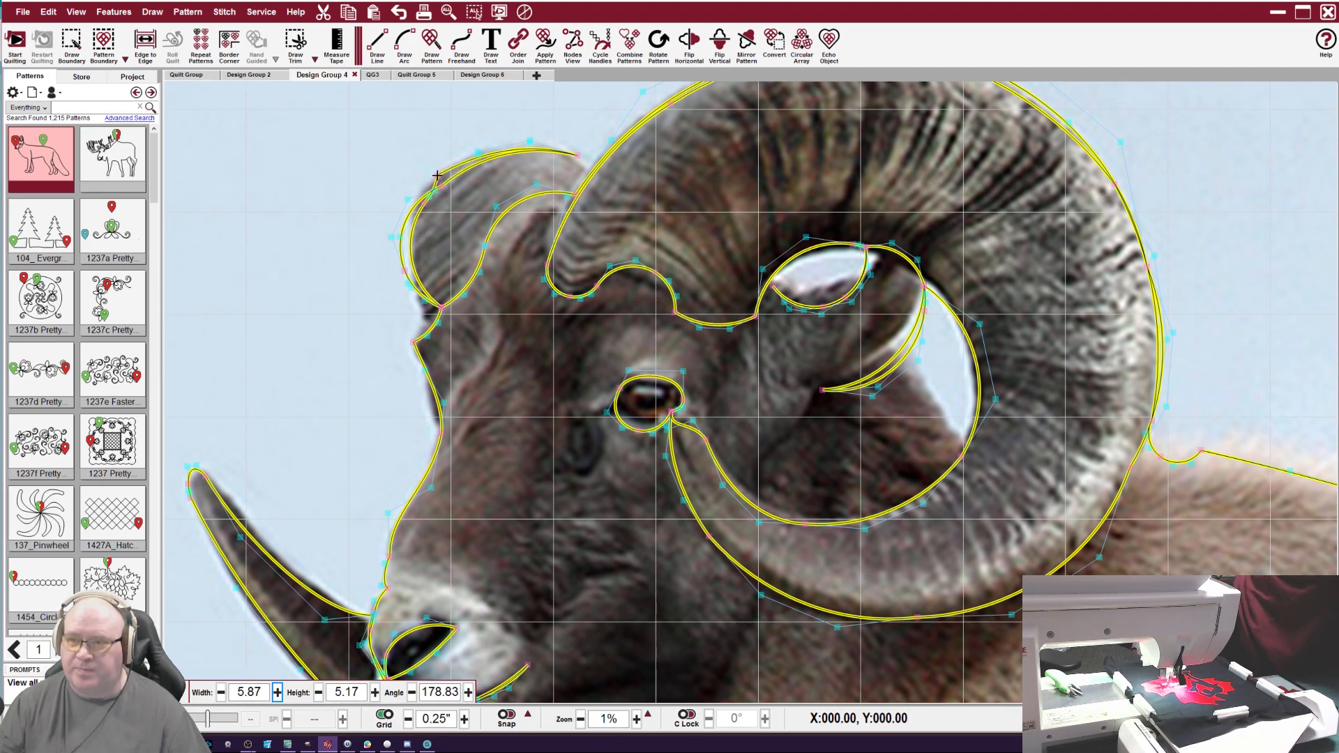
drag(579, 153, 537, 121)
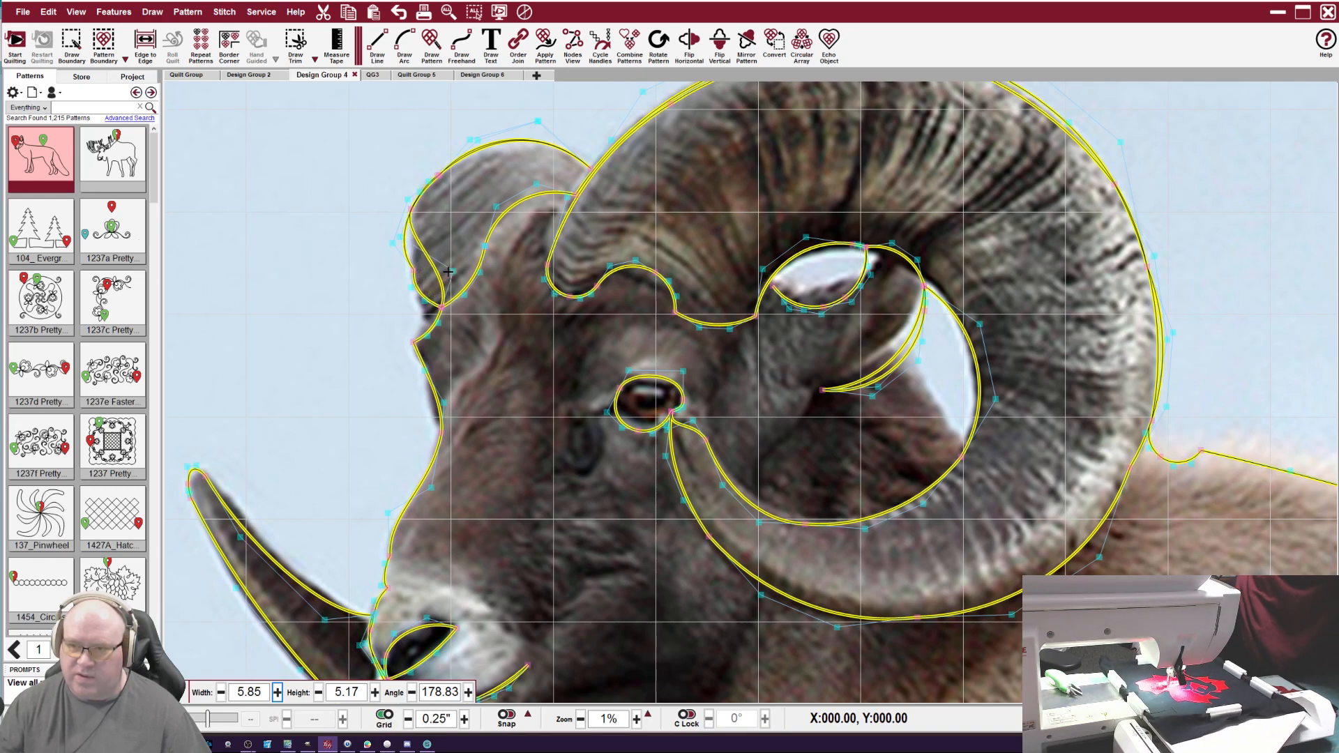
drag(403, 282, 415, 209)
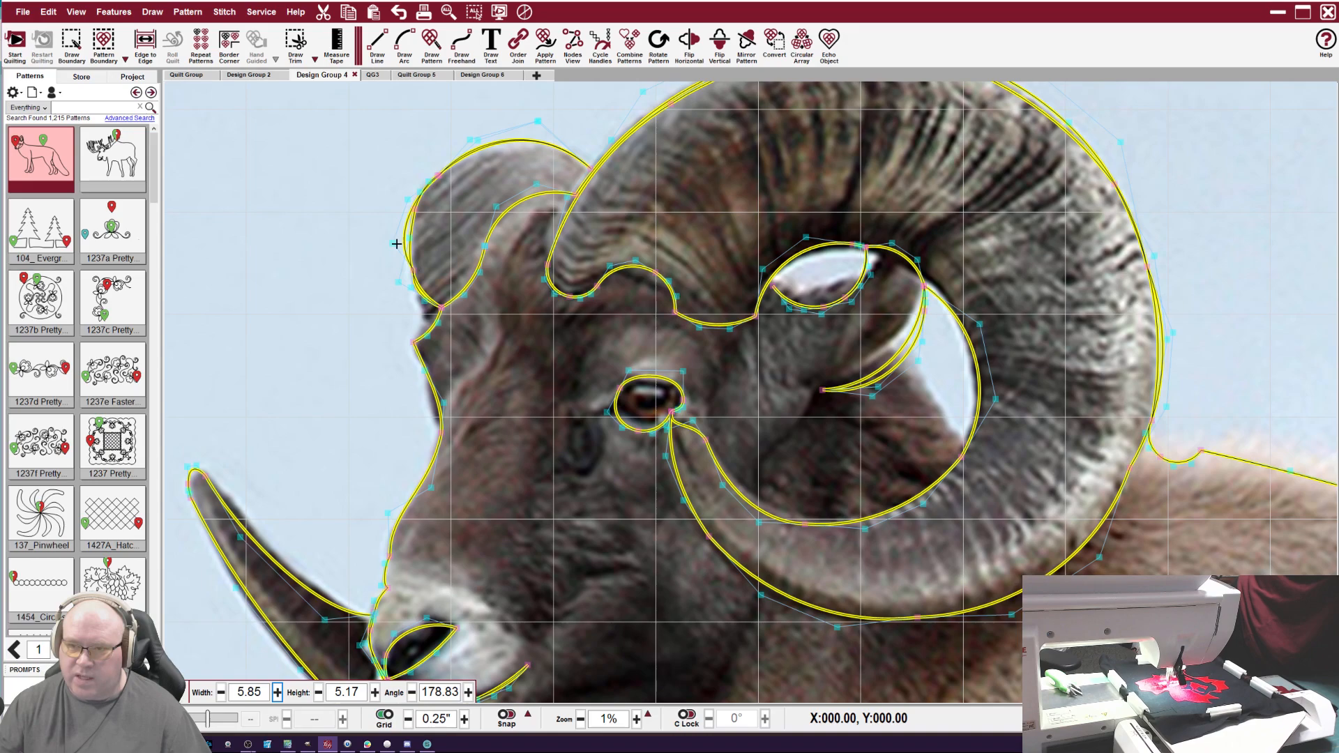
drag(393, 243, 405, 242)
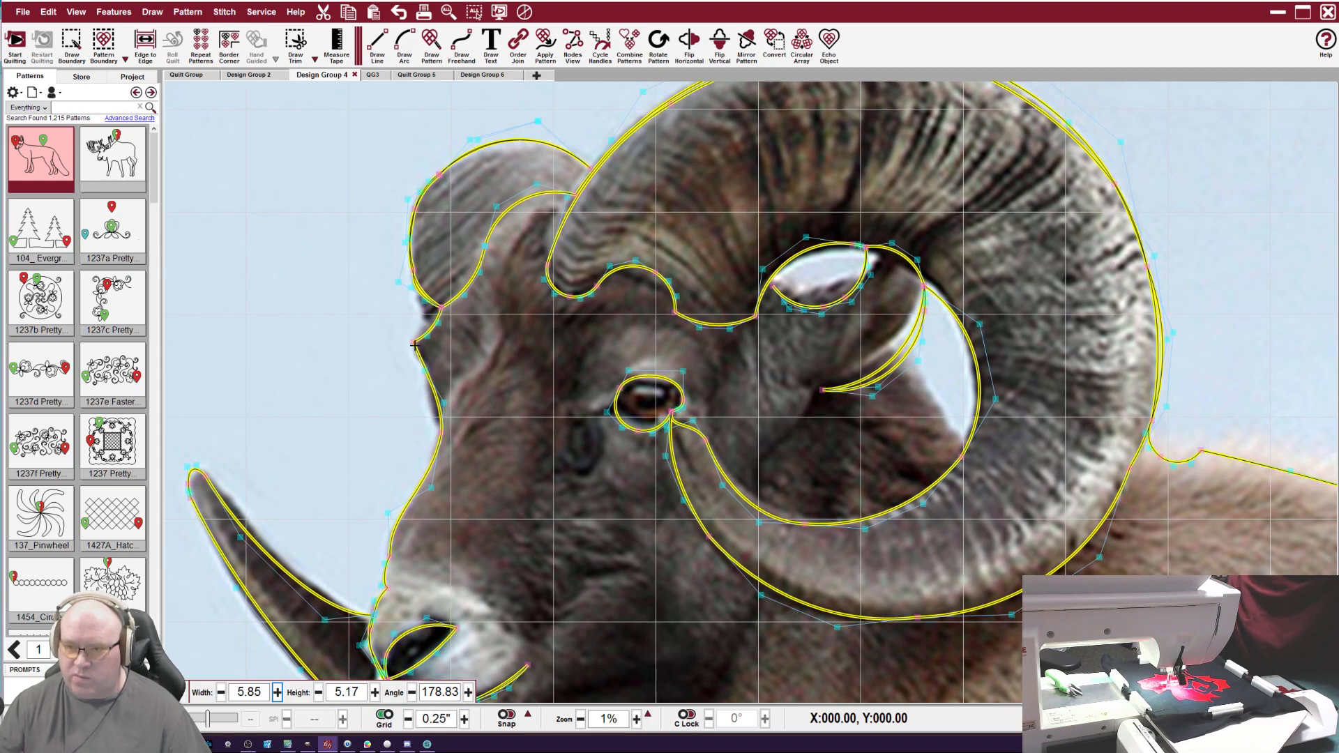
drag(441, 307, 429, 315)
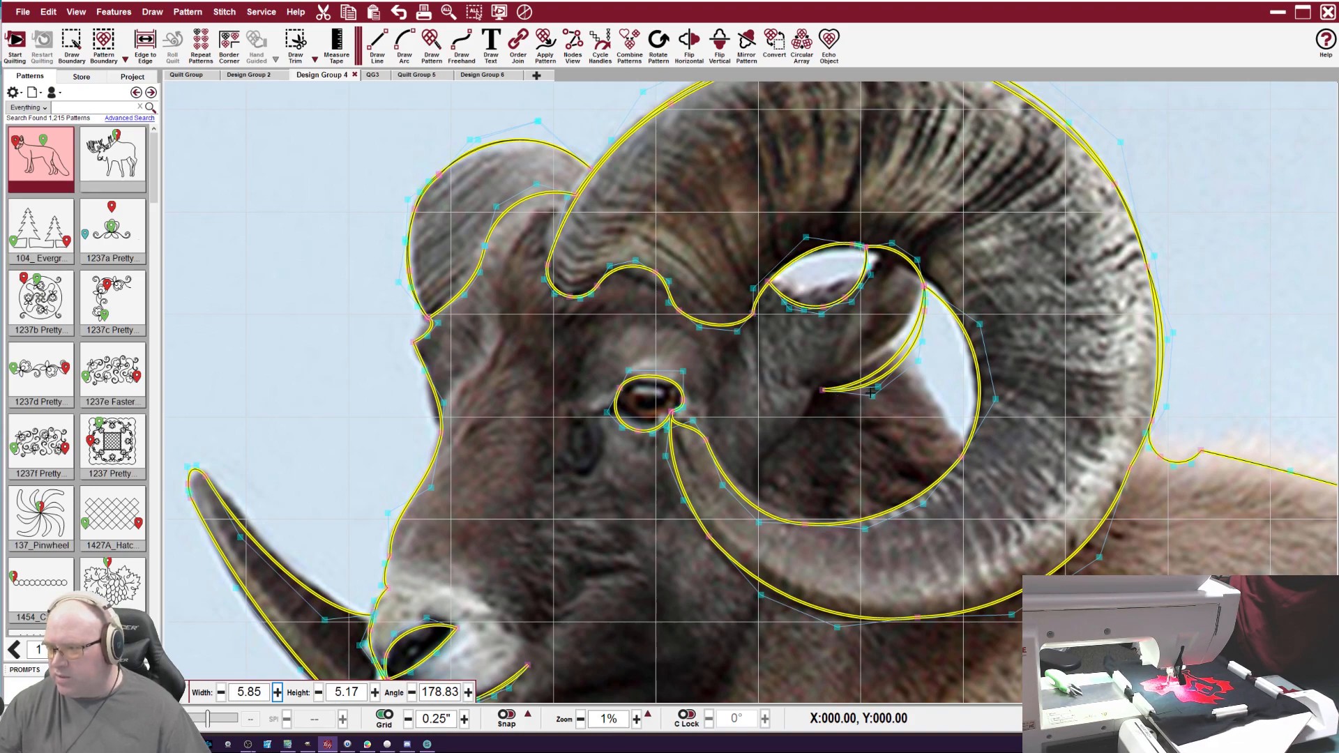
Fit the ear's lower edge line to the photo and reroute the adjoining line along the neck to the curled horn's inner edge.
drag(918, 360, 894, 343)
drag(823, 390, 795, 387)
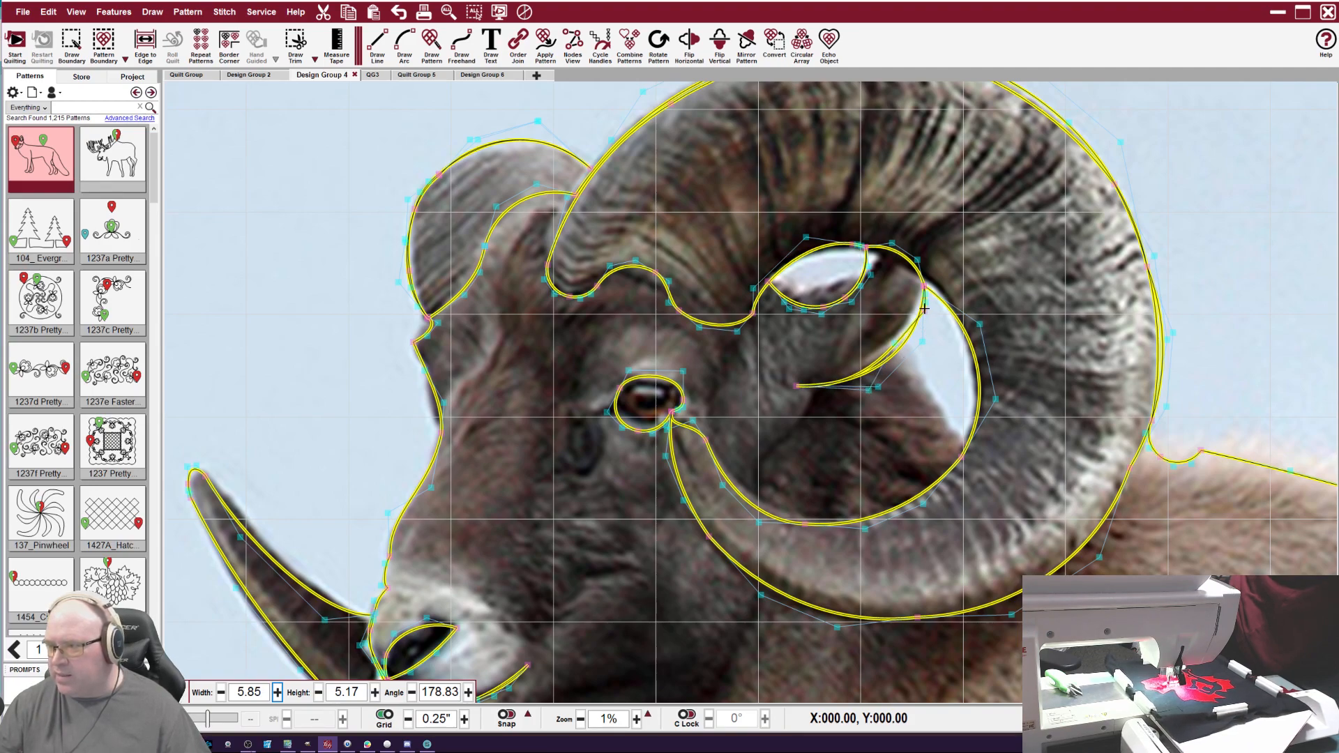
drag(924, 309, 964, 441)
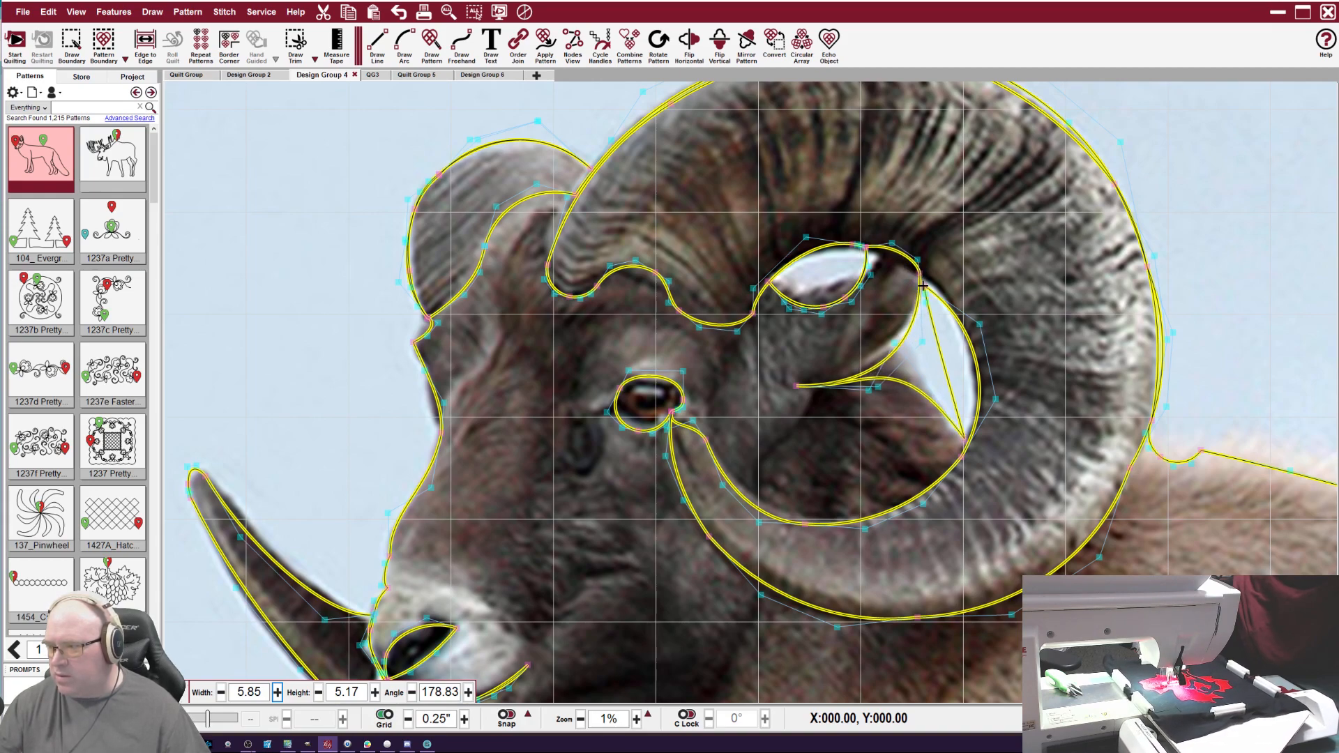
drag(924, 288, 894, 358)
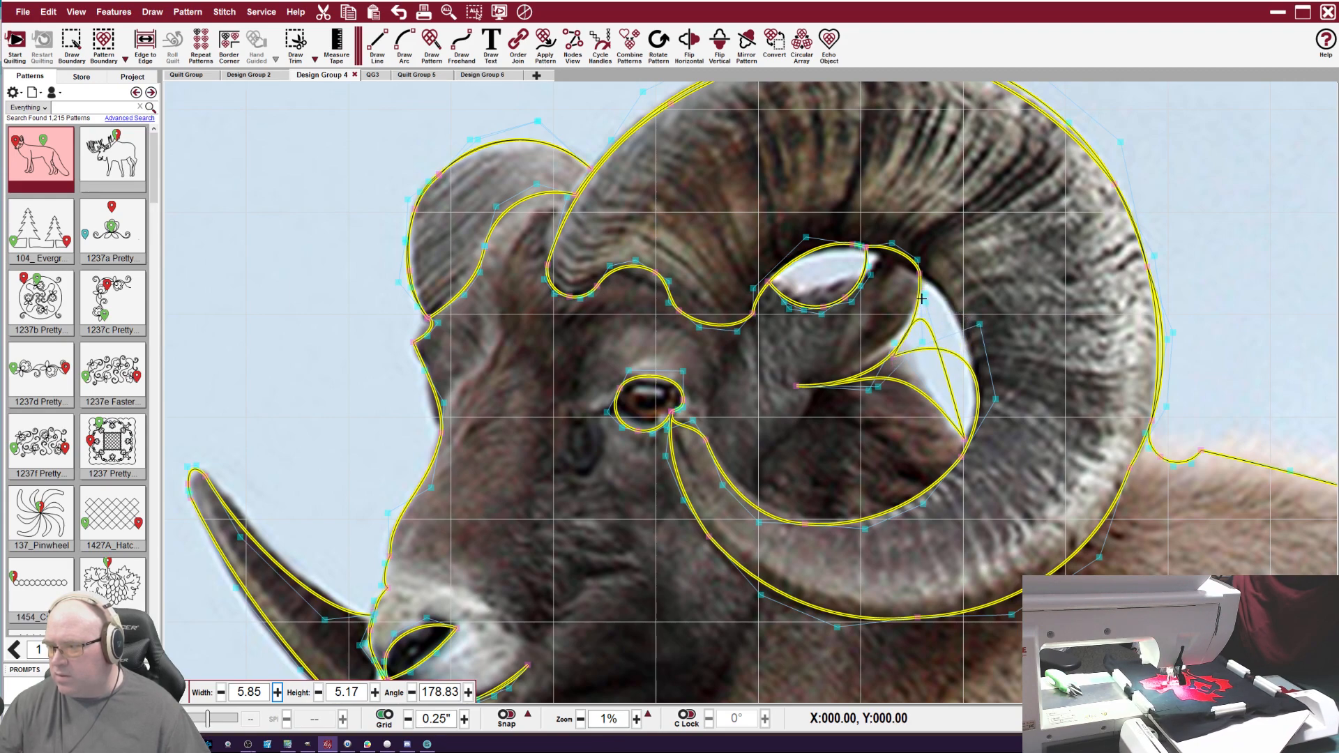
drag(926, 297, 915, 379)
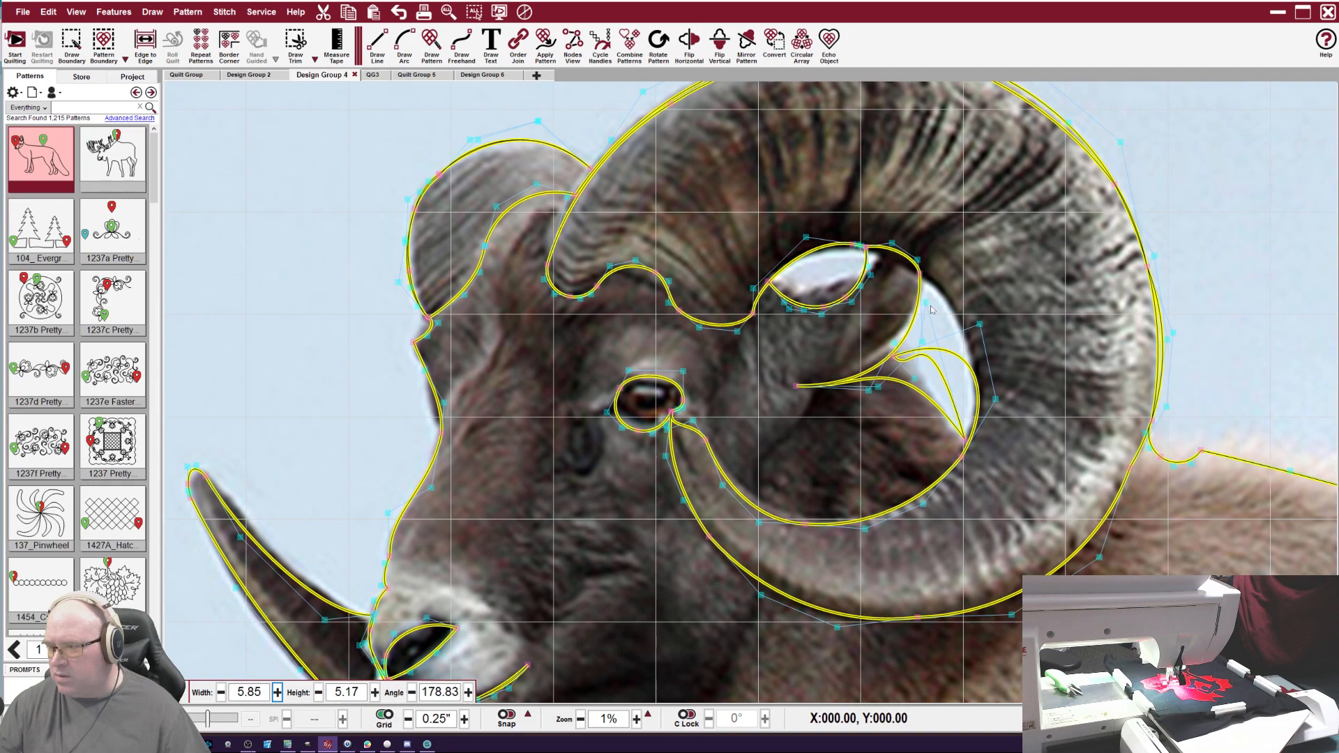
drag(926, 307, 889, 364)
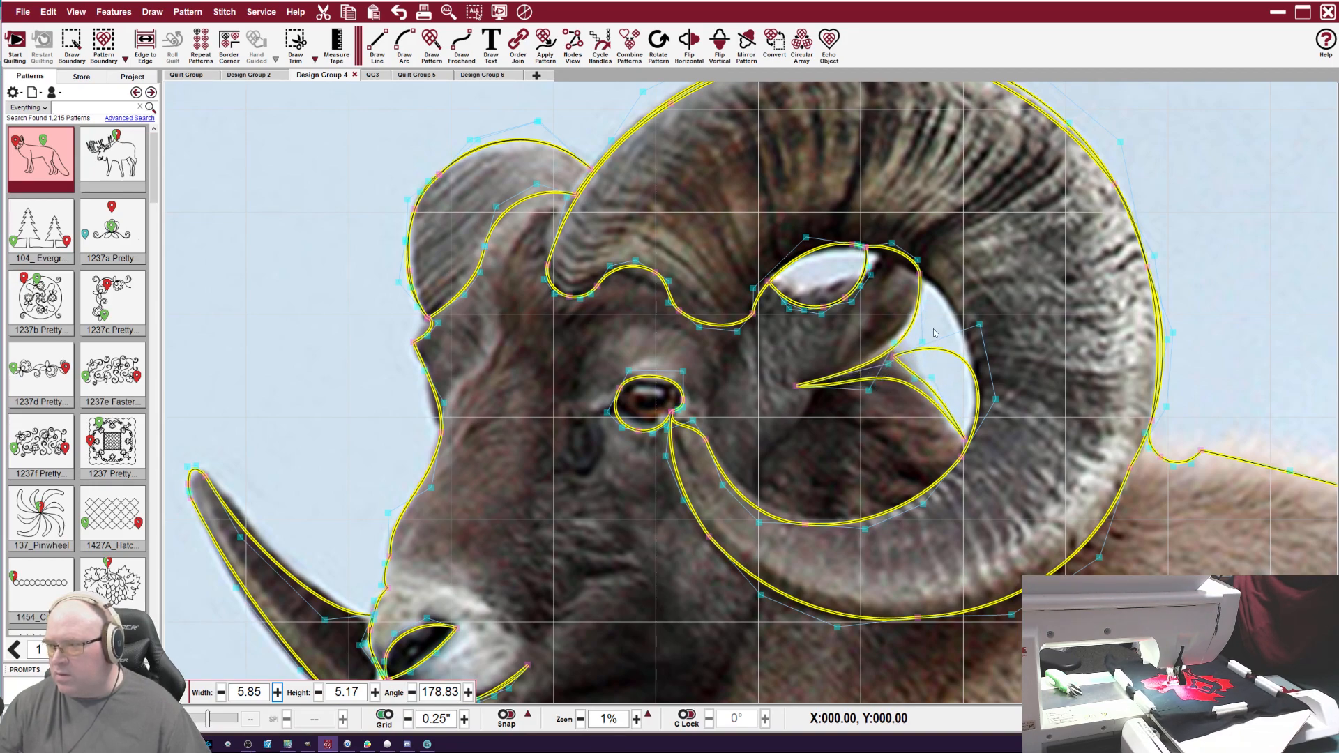
Shape the lines around the sky gap between the ear, the neck and the curled horn's inner edge.
drag(980, 326, 943, 177)
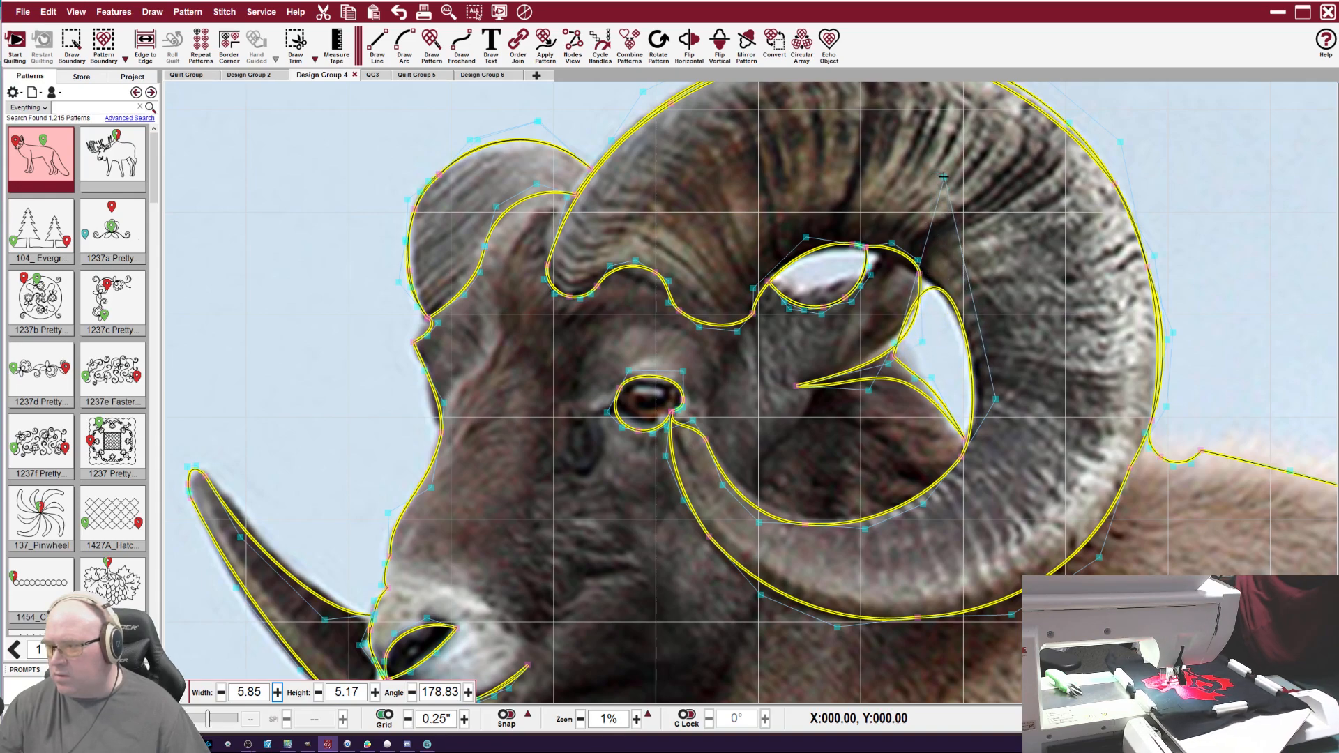
drag(917, 273, 922, 292)
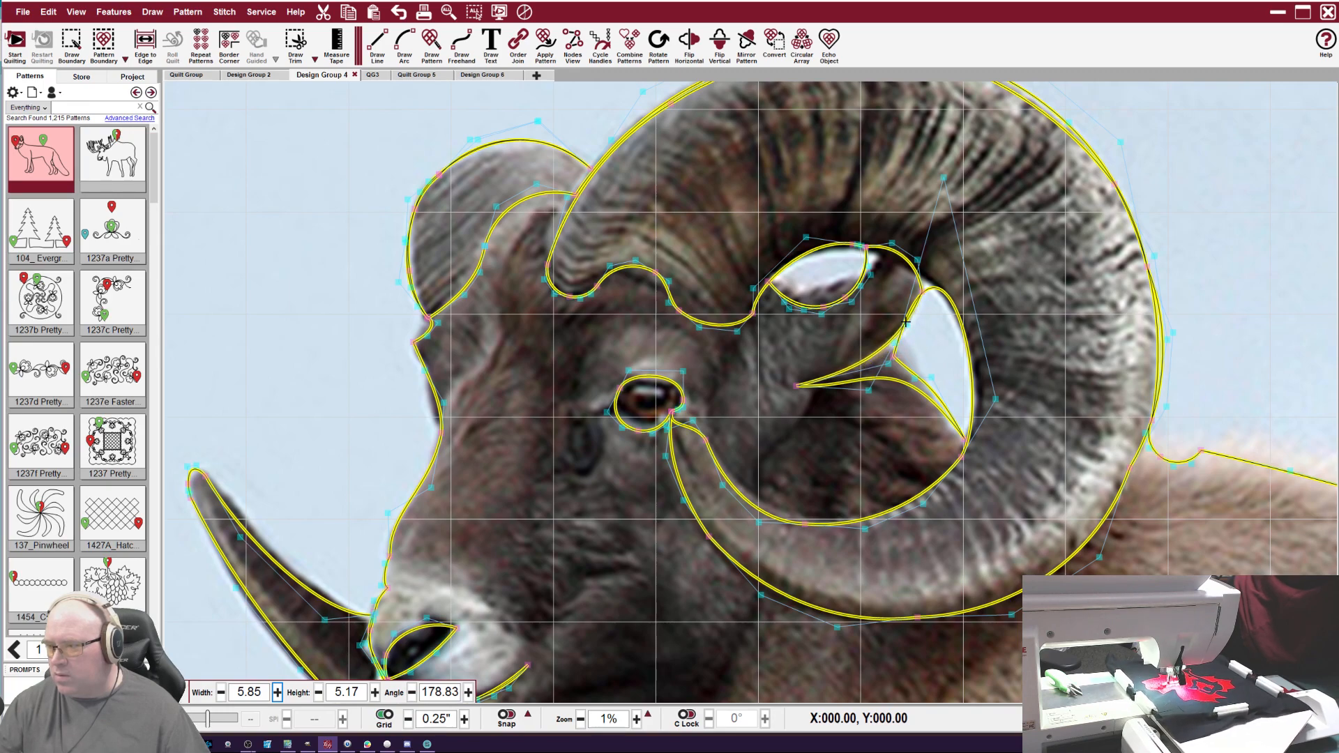
drag(893, 357, 899, 336)
mouse_move(943, 177)
mouse_down()
mouse_move(926, 167)
mouse_move(955, 201)
mouse_up()
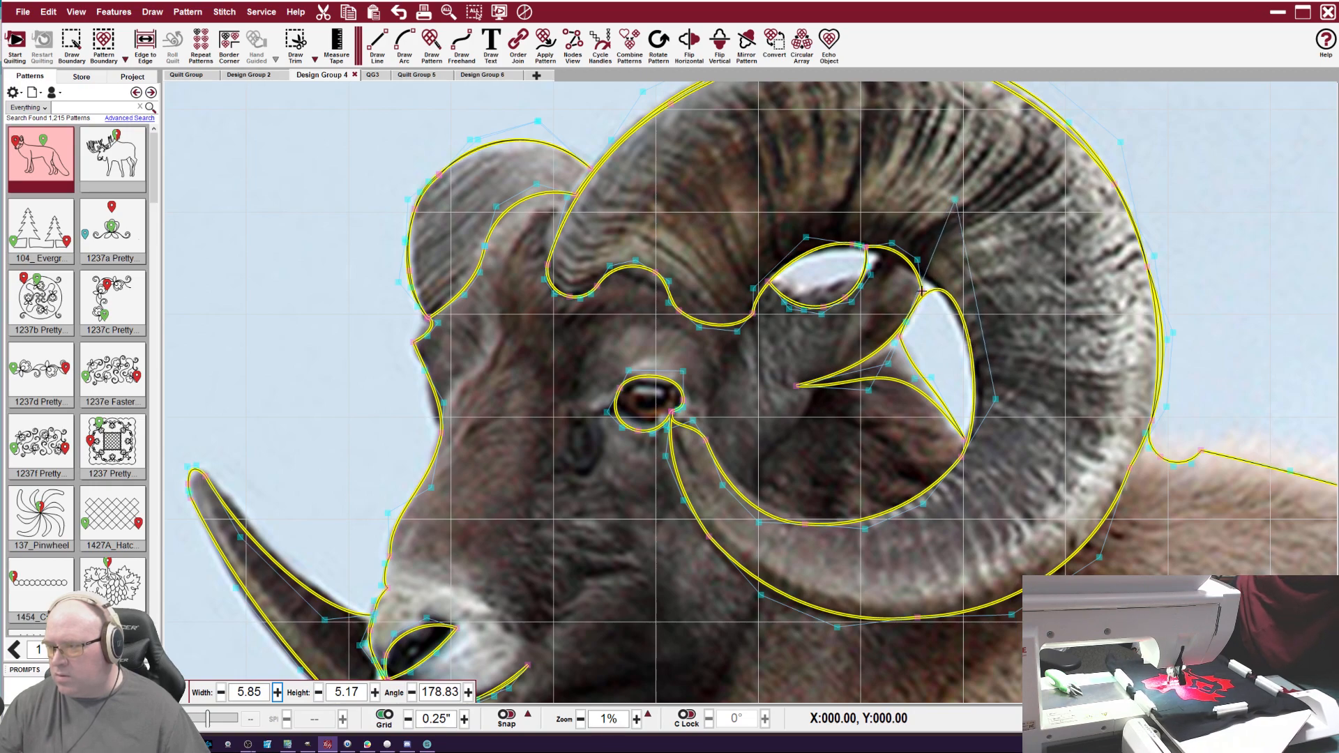
drag(922, 290, 896, 244)
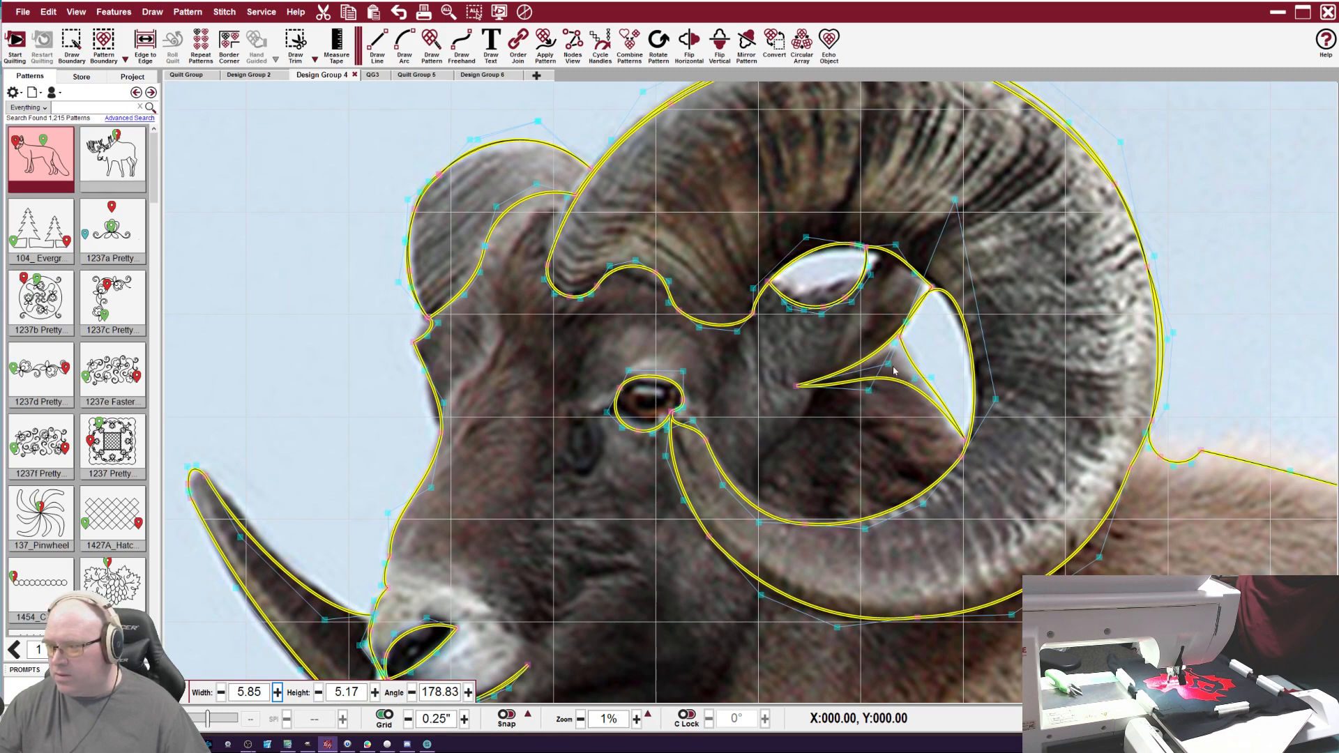
drag(869, 389, 922, 315)
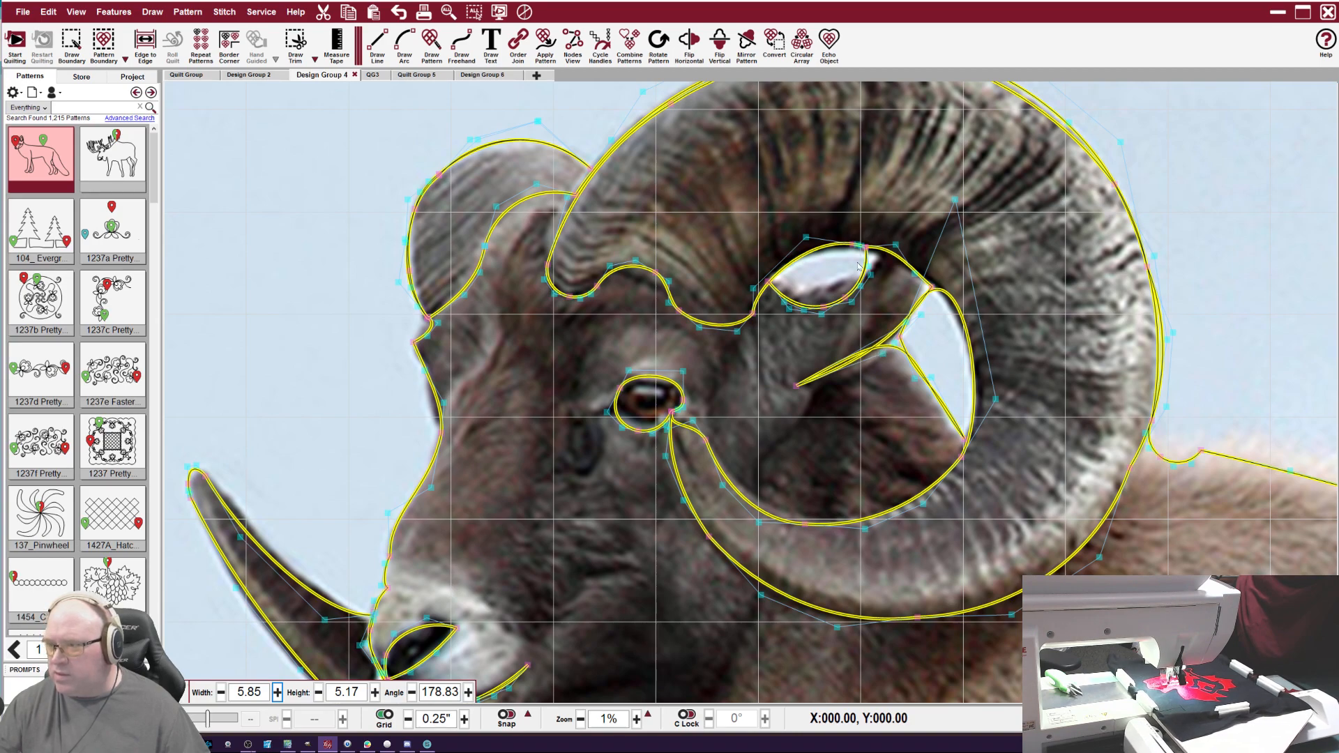
Align the corner of the small gap above the ear and refine the horn's inner curve down to the neck.
drag(866, 247, 881, 251)
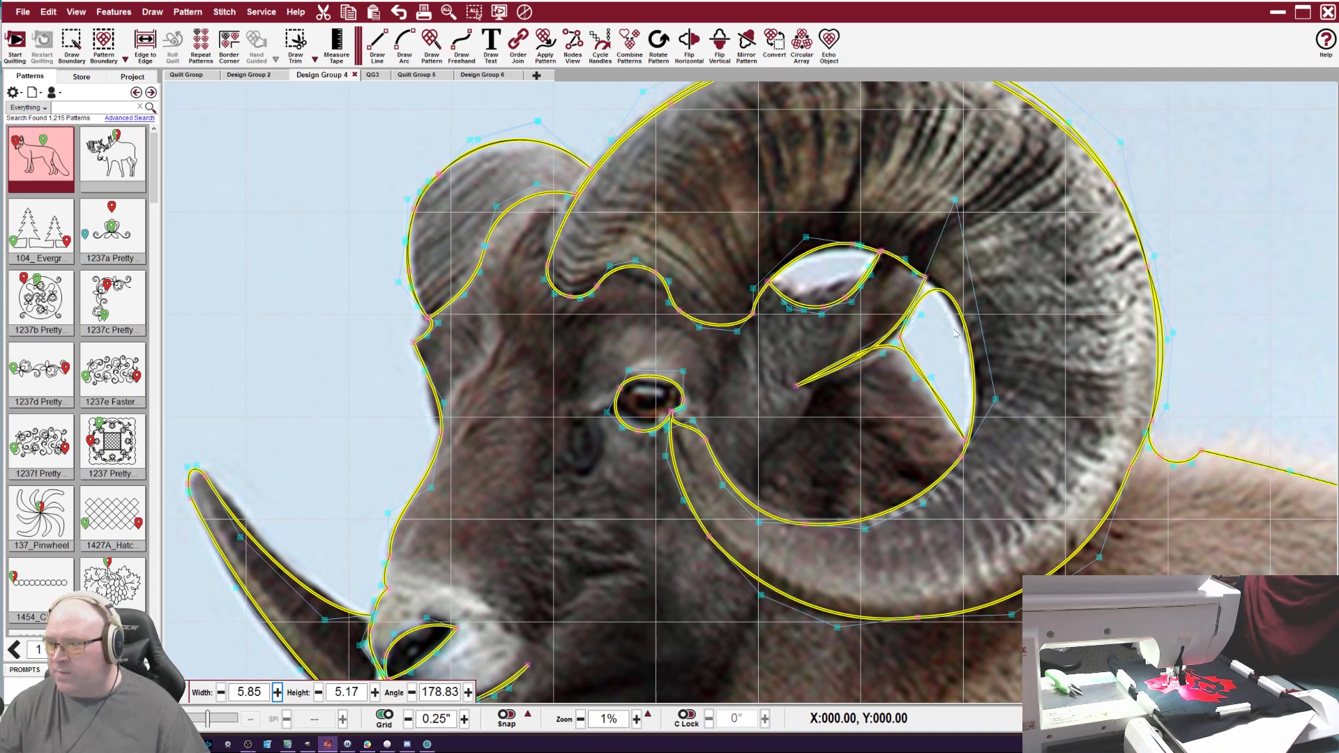
drag(952, 202, 947, 178)
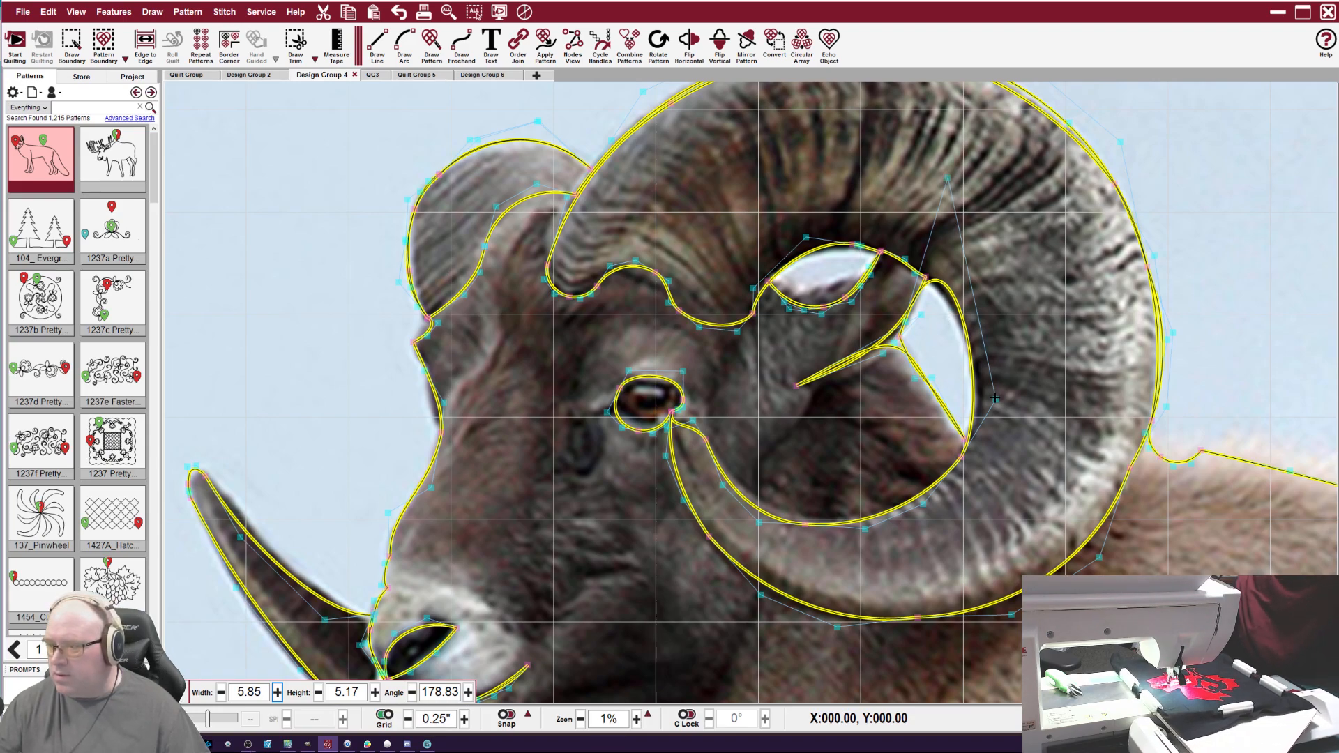
mouse_move(992, 400)
mouse_down()
mouse_move(1000, 355)
mouse_move(1000, 409)
mouse_up()
drag(944, 178, 937, 180)
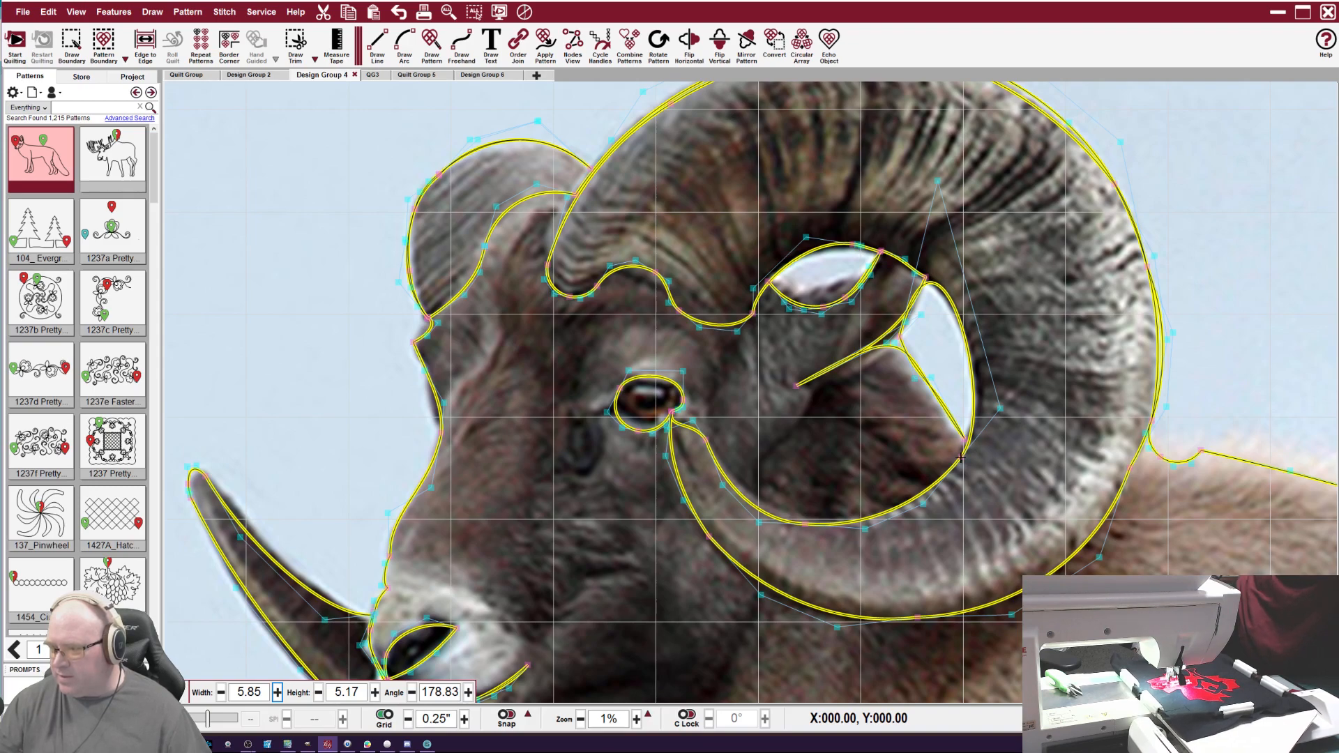
drag(960, 456, 966, 440)
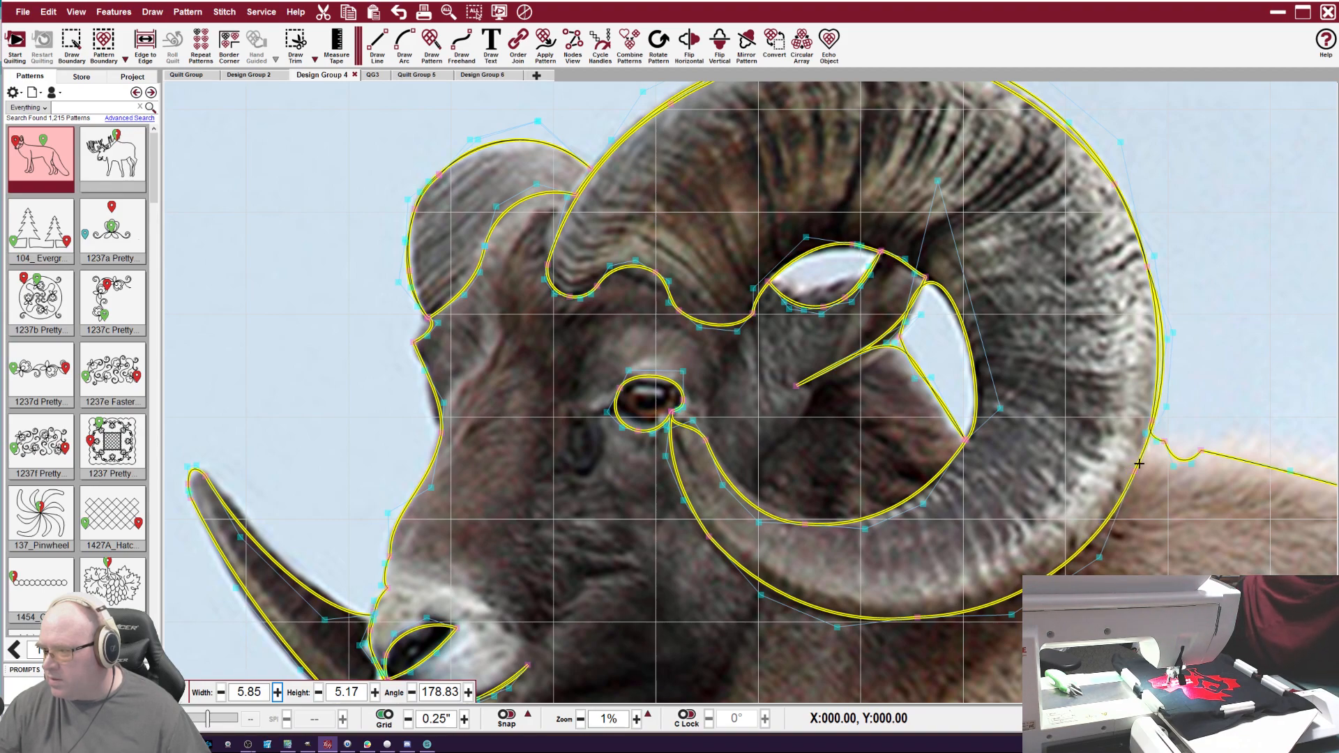
Fit the curled horn's outer edge to the photo and flatten the dip where the back line meets the horn.
drag(1173, 337, 1163, 331)
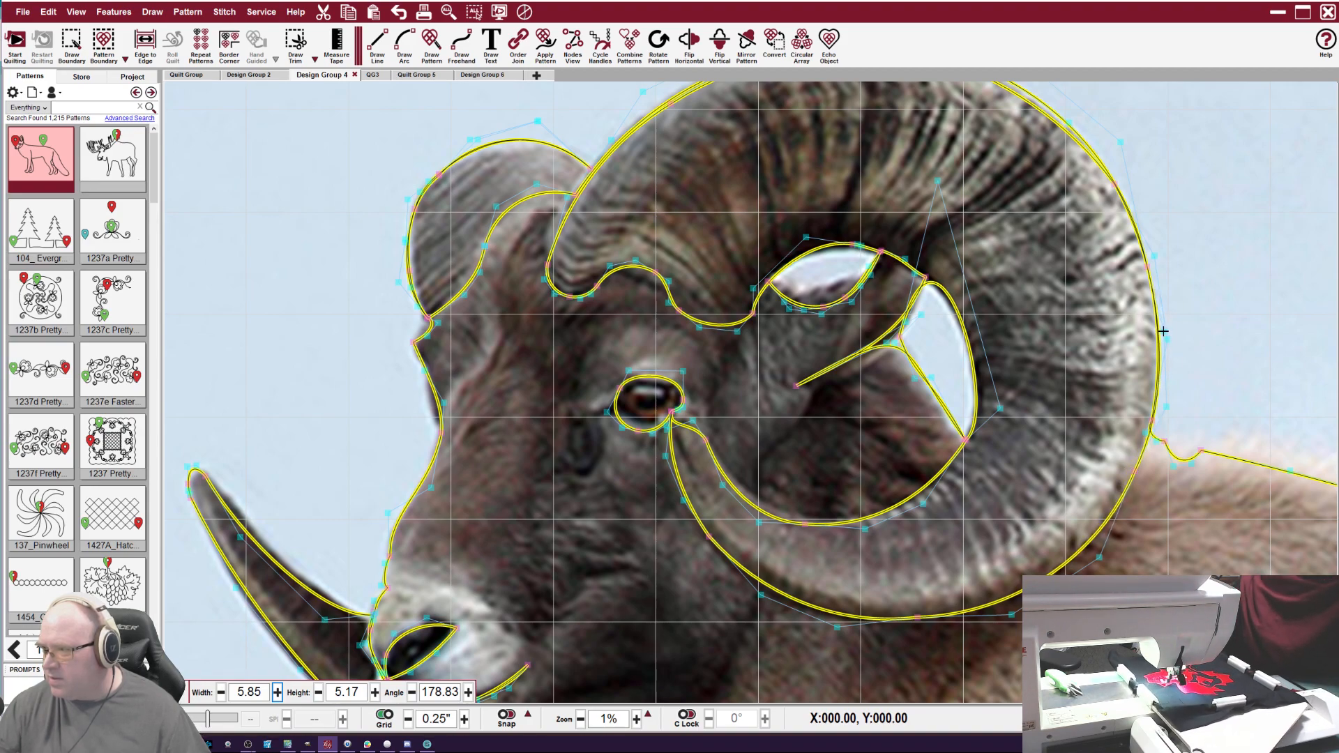
mouse_move(1174, 466)
mouse_down()
mouse_move(1176, 445)
mouse_move(1190, 448)
mouse_up()
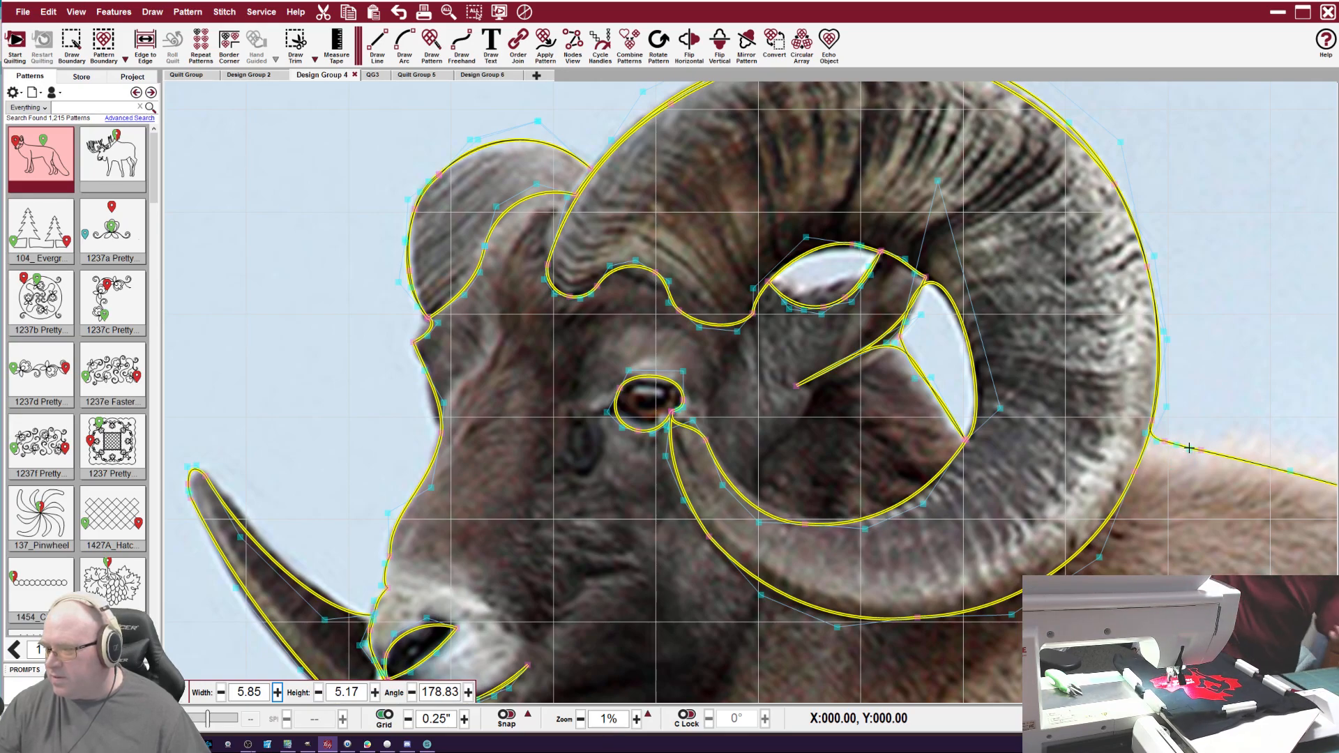
scroll(952, 139, down, 3)
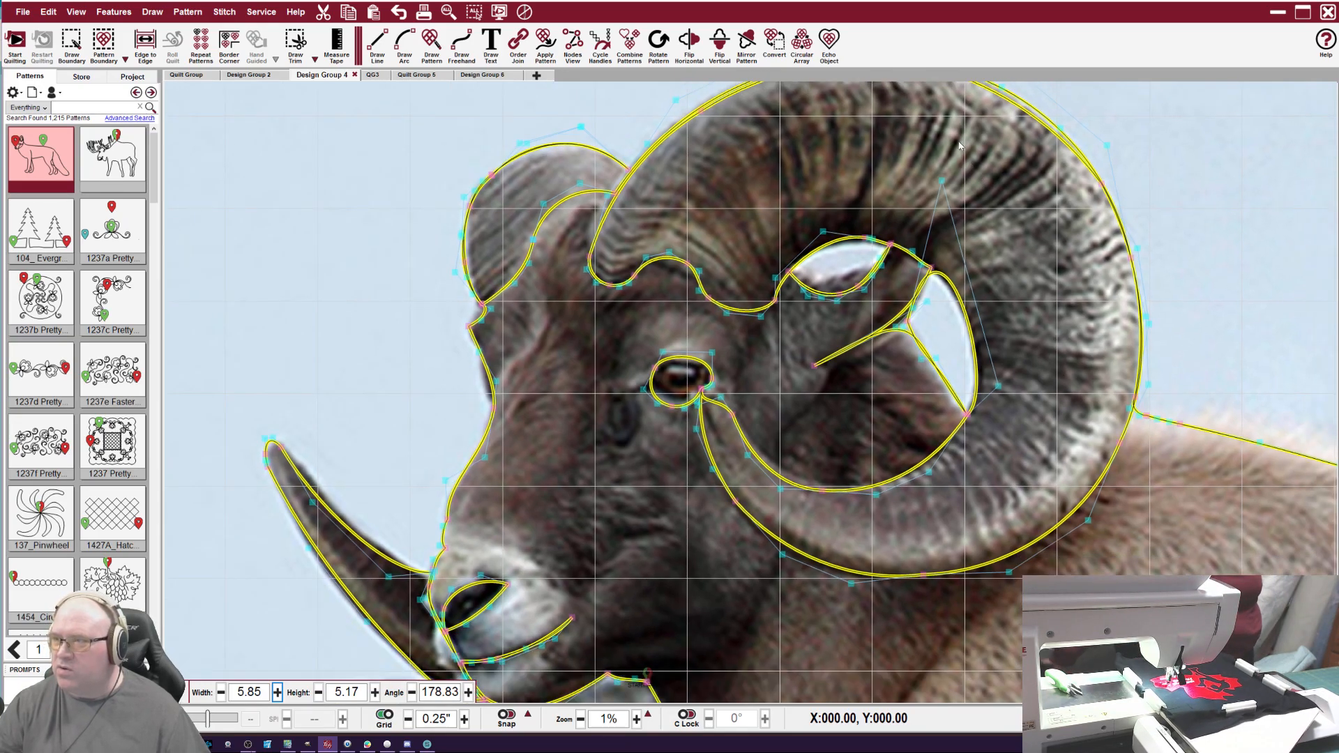
scroll(950, 117, down, 3)
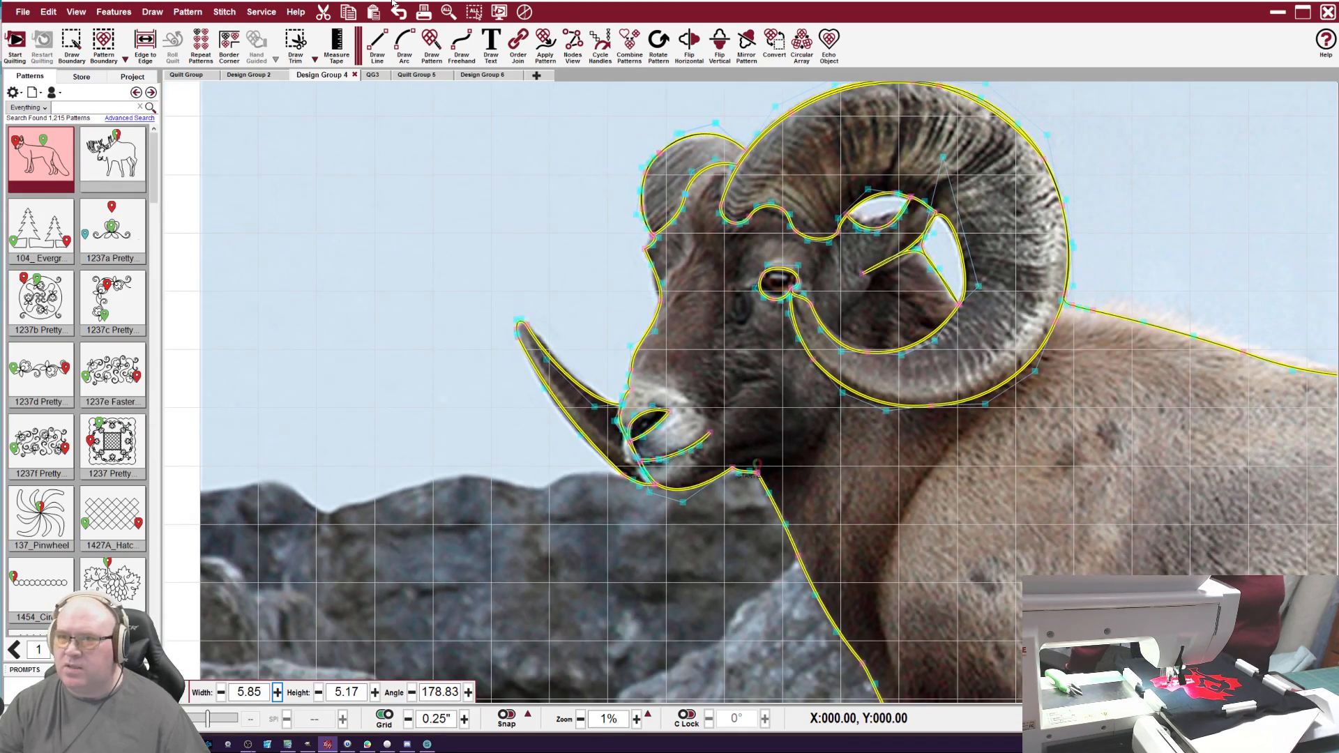
Fit the curled horn's upper outer edge to the photo by reshaping its curve handles.
click(449, 12)
scroll(547, 154, up, 2)
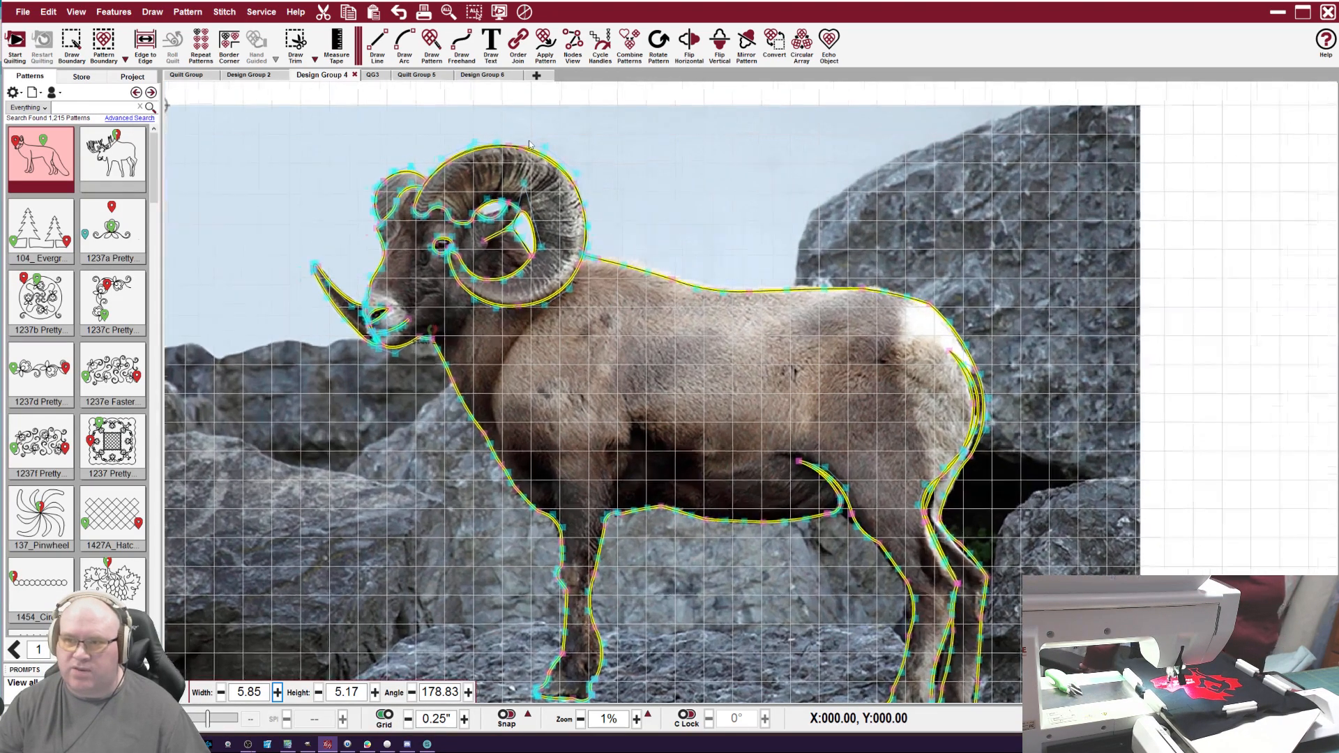
scroll(546, 155, up, 3)
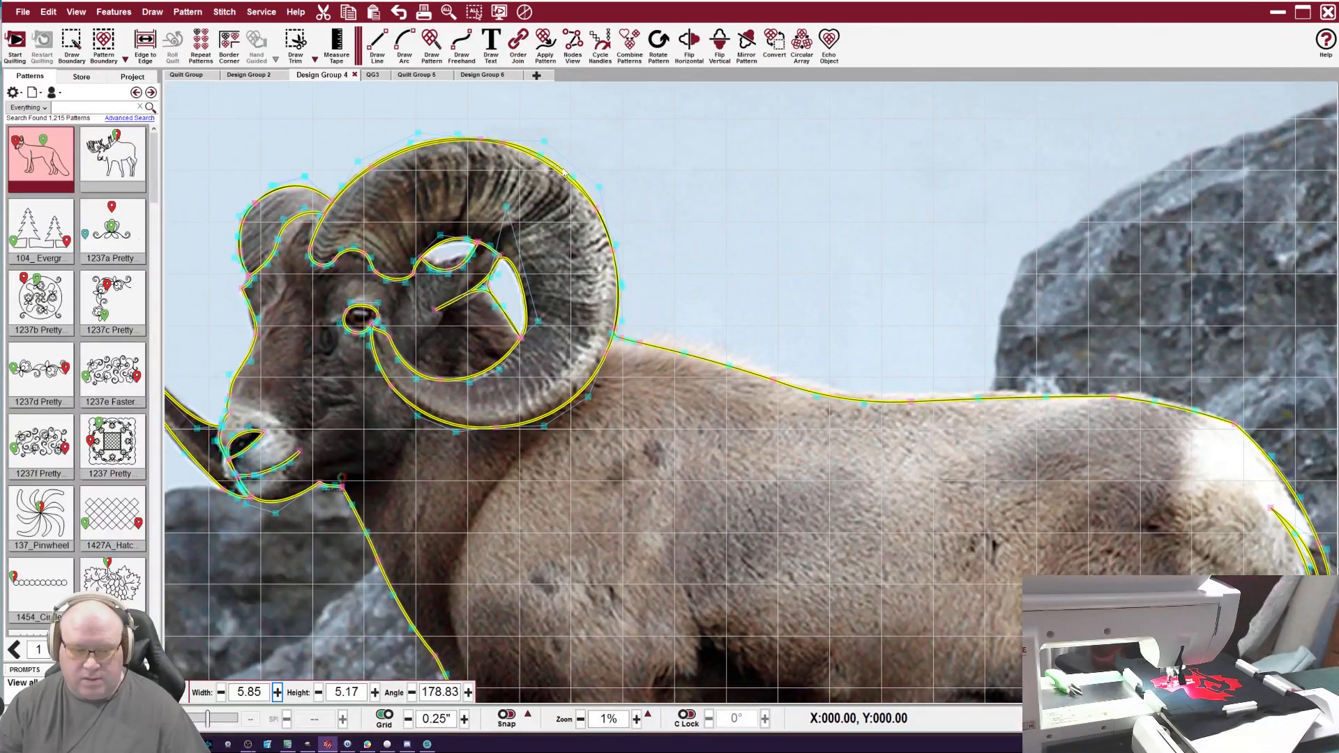
scroll(542, 163, up, 2)
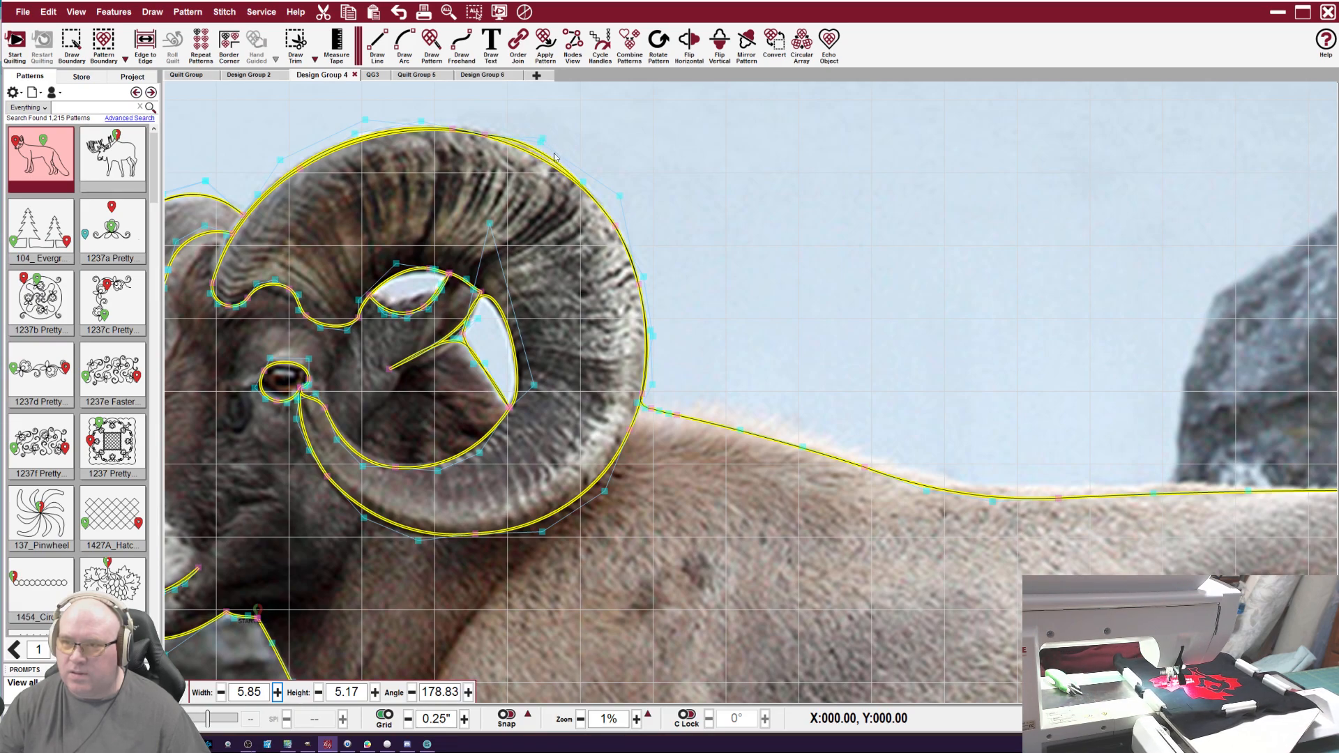
drag(542, 139, 541, 141)
drag(583, 183, 600, 173)
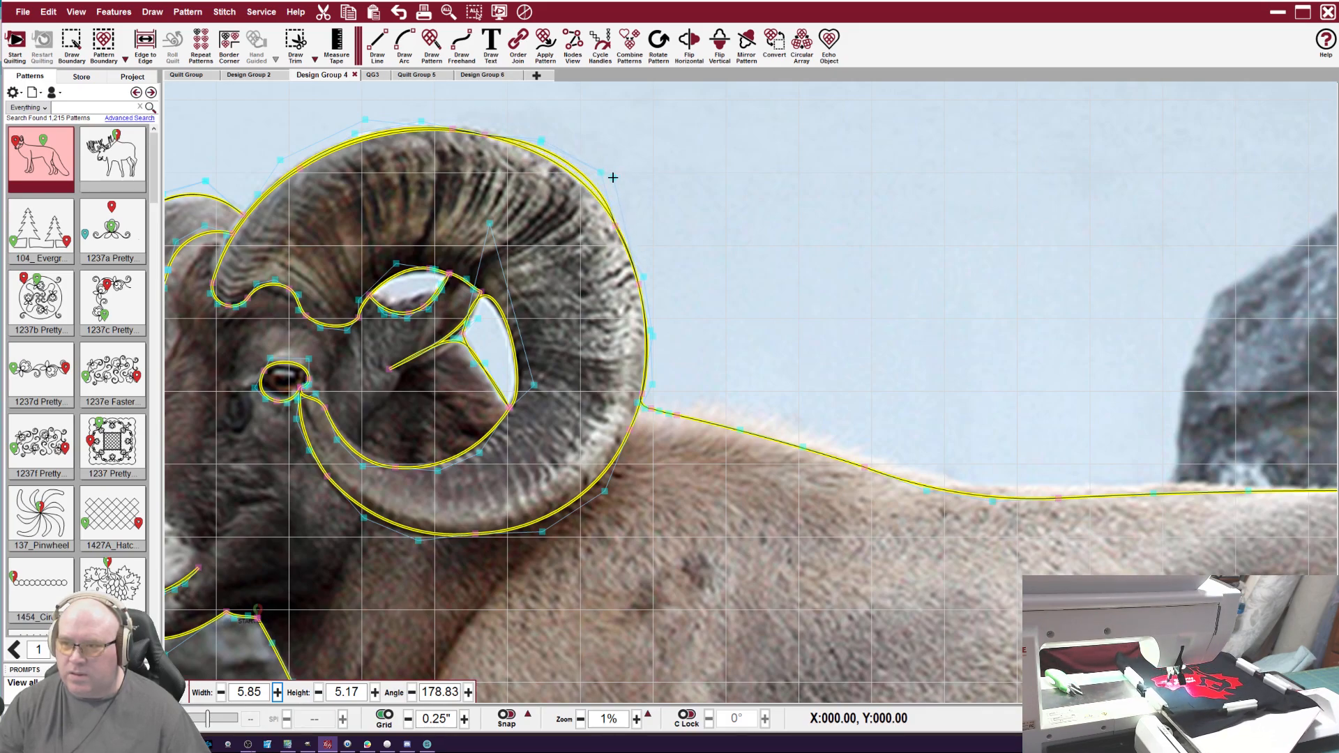
drag(598, 176, 593, 180)
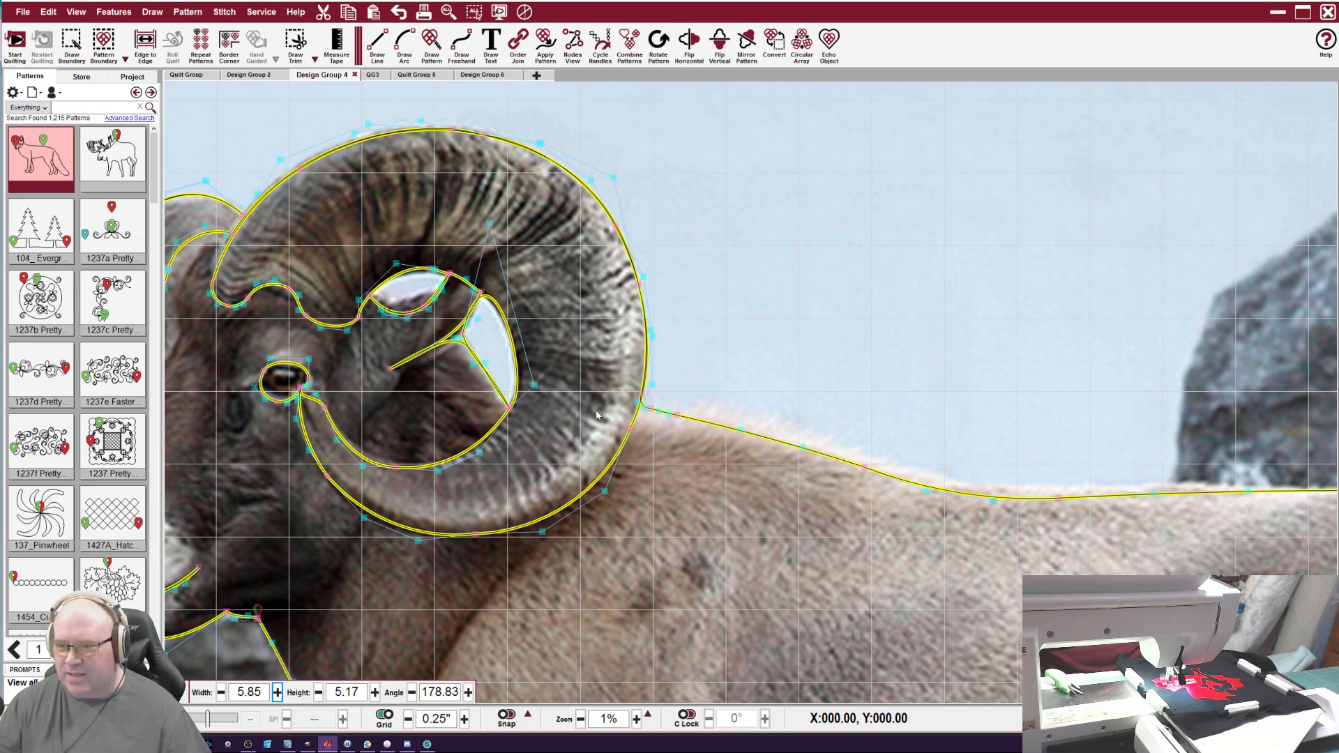
Round the outline over the ram's rump so it follows the white patch down towards the tail.
scroll(638, 417, down, 3)
scroll(655, 420, down, 3)
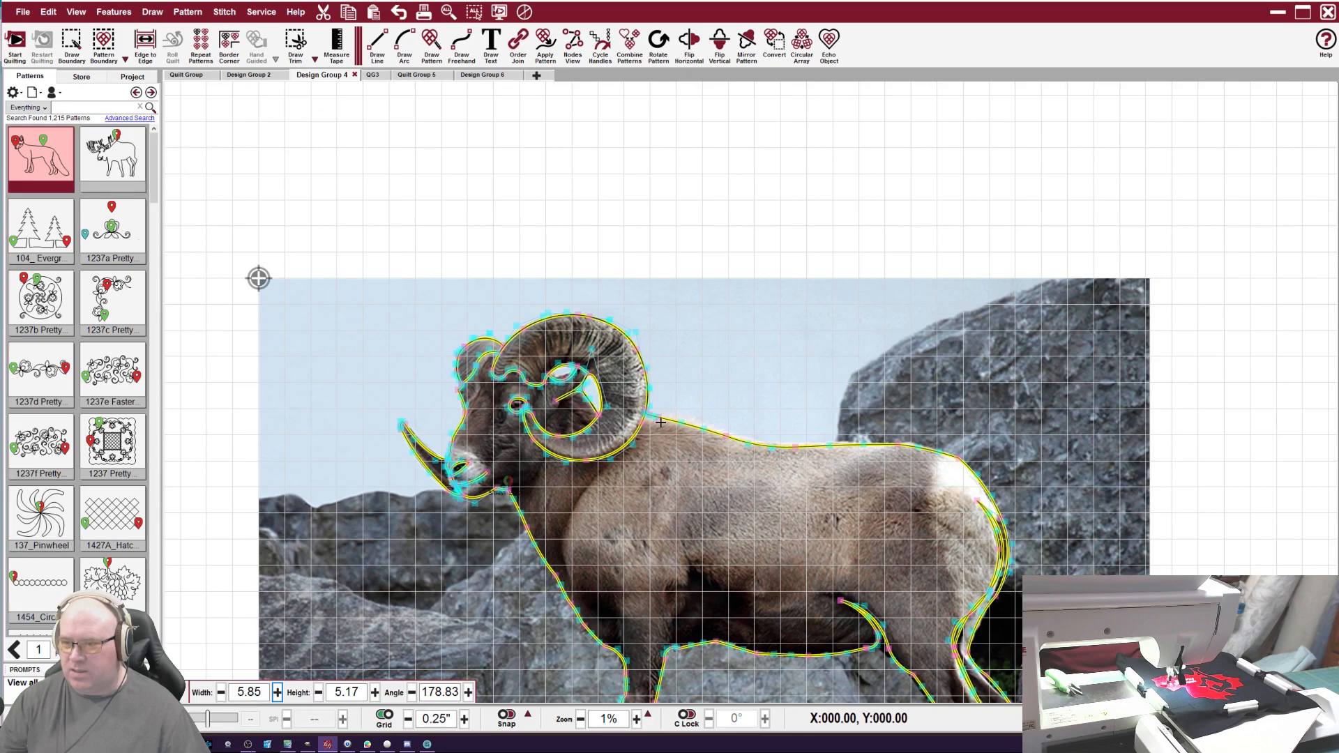
scroll(661, 422, down, 3)
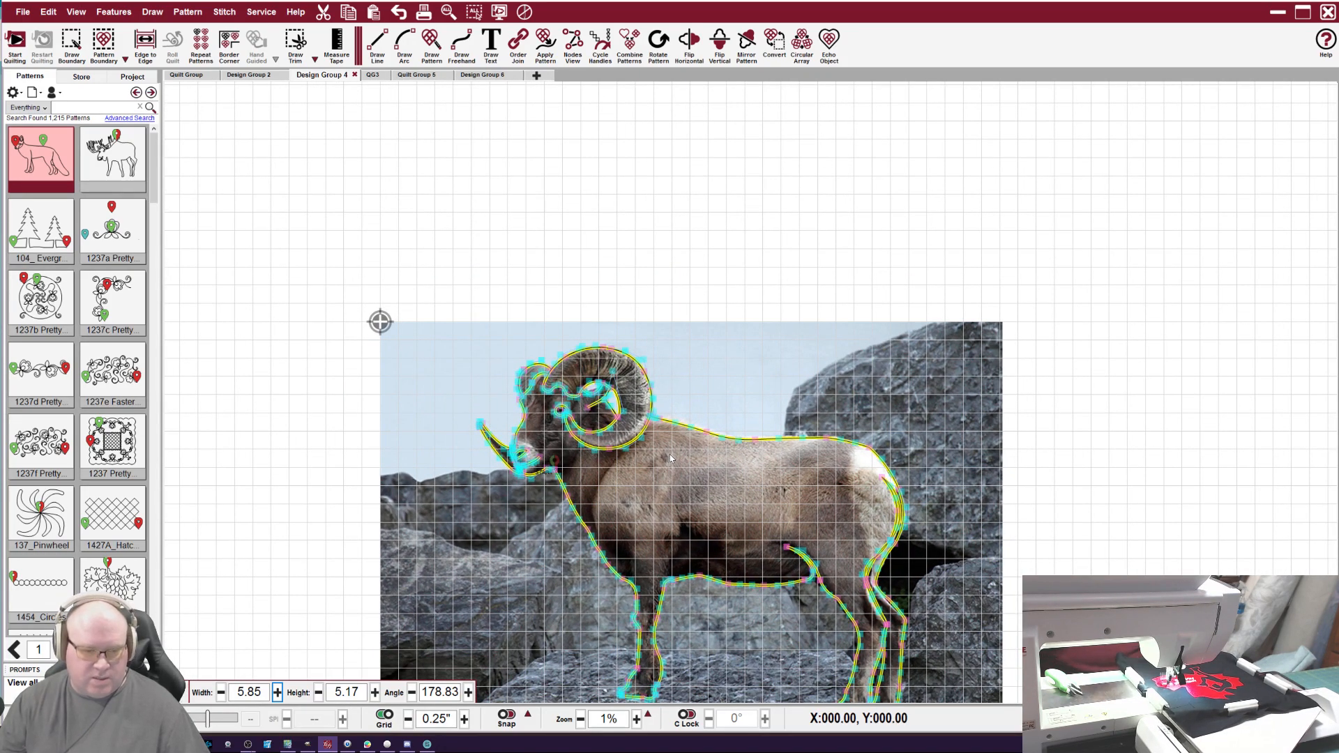
scroll(834, 515, up, 5)
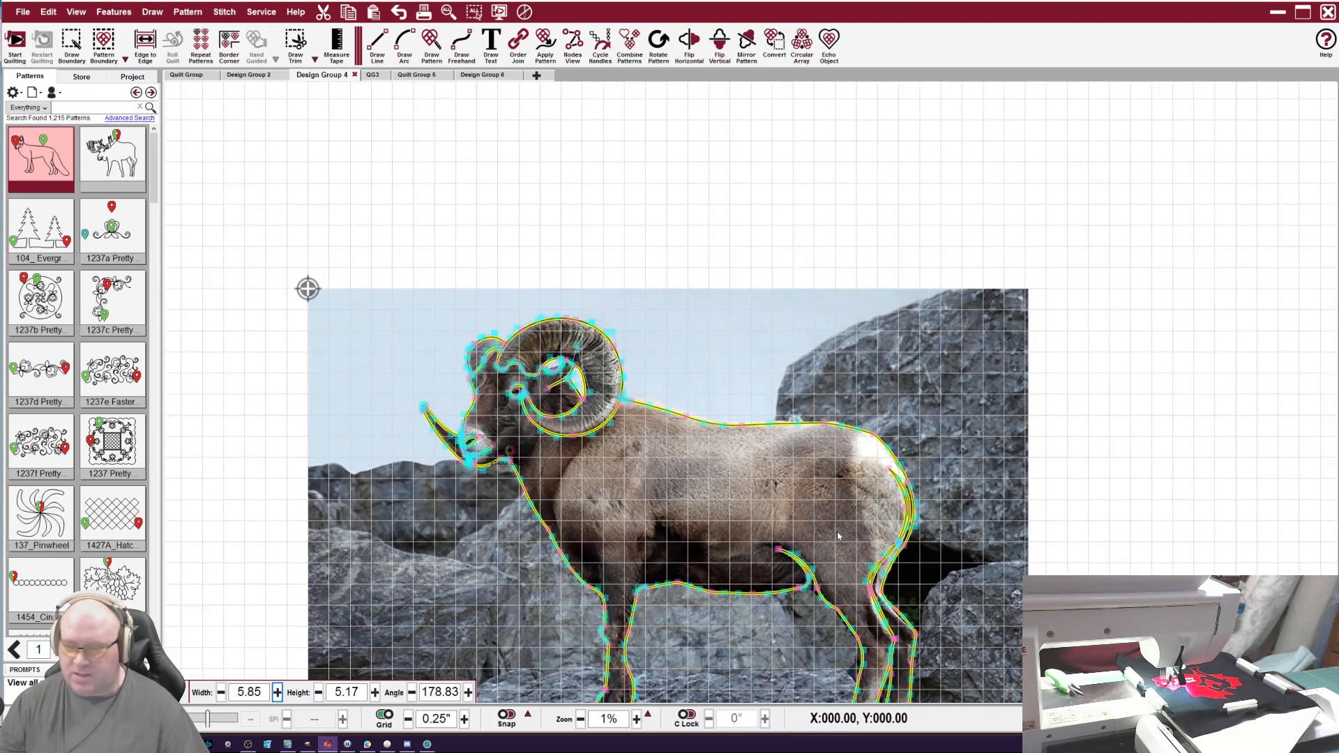
scroll(929, 495, up, 5)
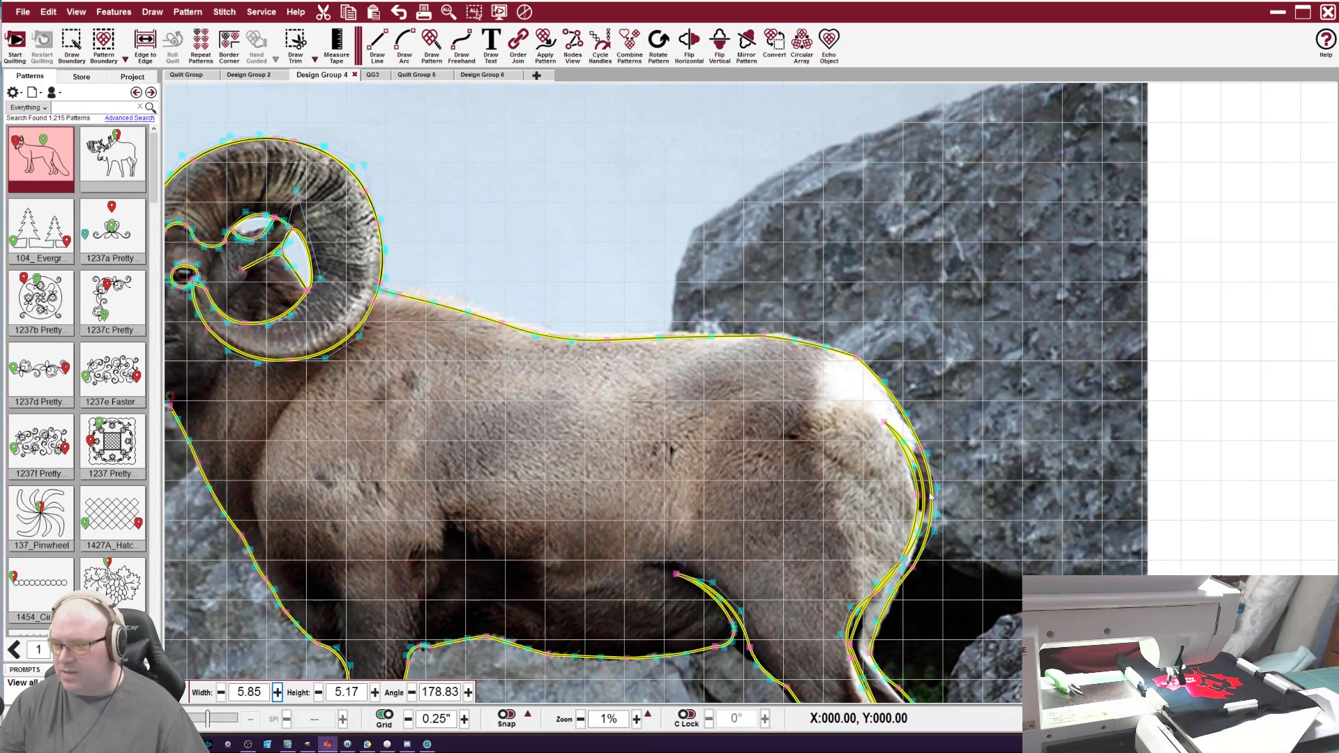
scroll(929, 493, up, 3)
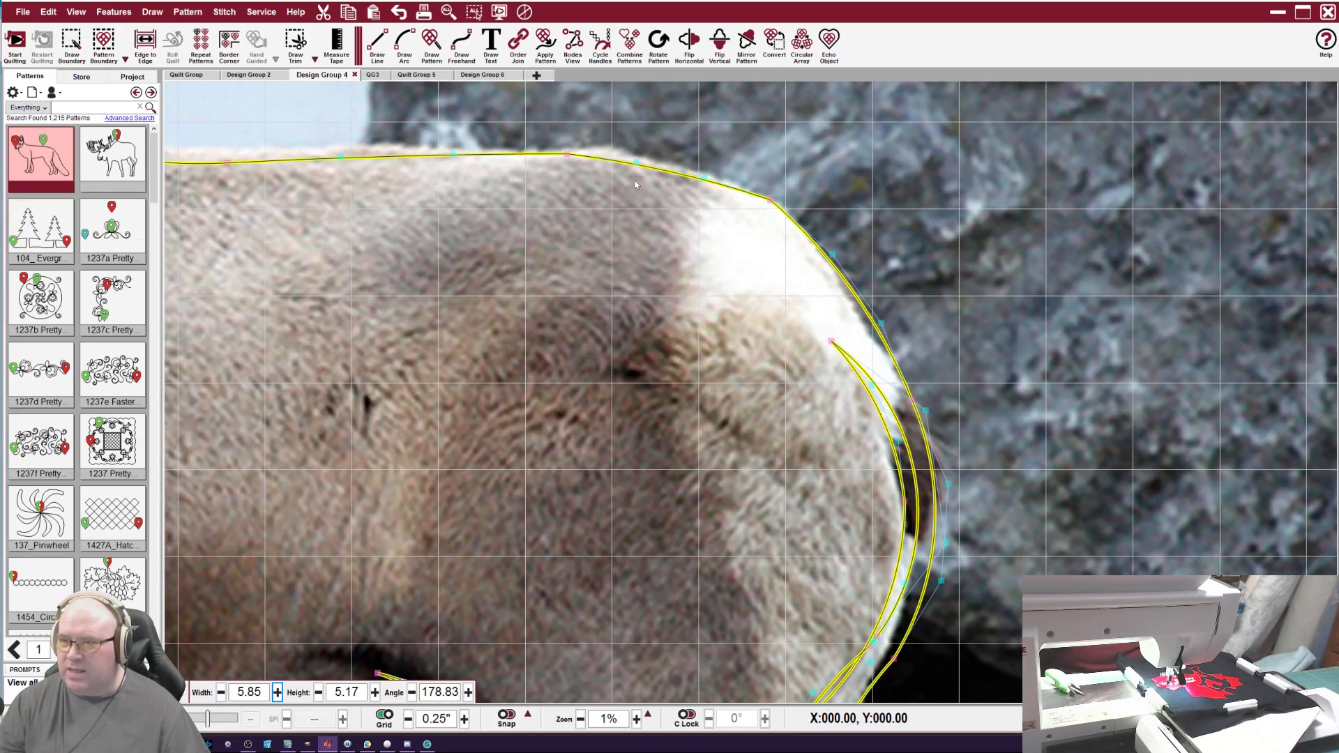
drag(638, 163, 718, 170)
drag(882, 323, 832, 254)
Lay the doubled lines on the tail's inner edge over each other and adjust their upper end point.
drag(926, 411, 889, 442)
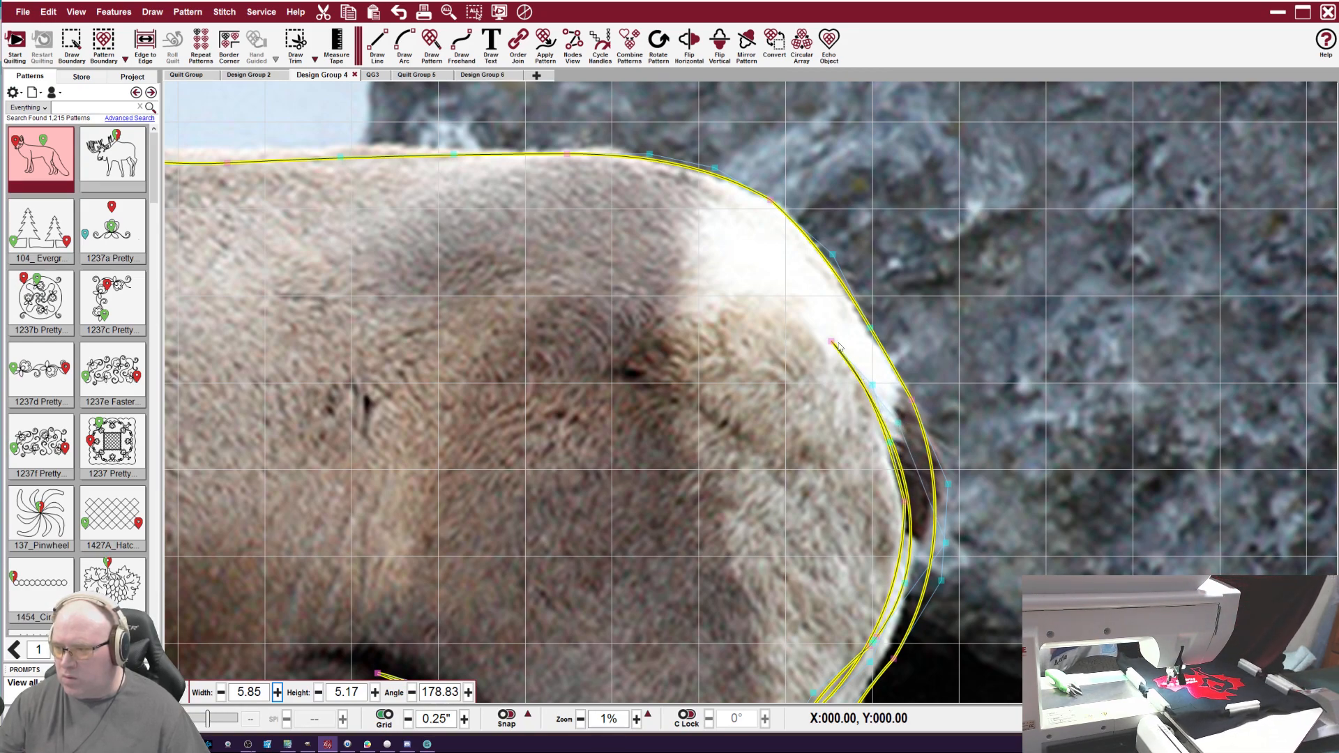
drag(830, 339, 832, 347)
drag(897, 421, 875, 382)
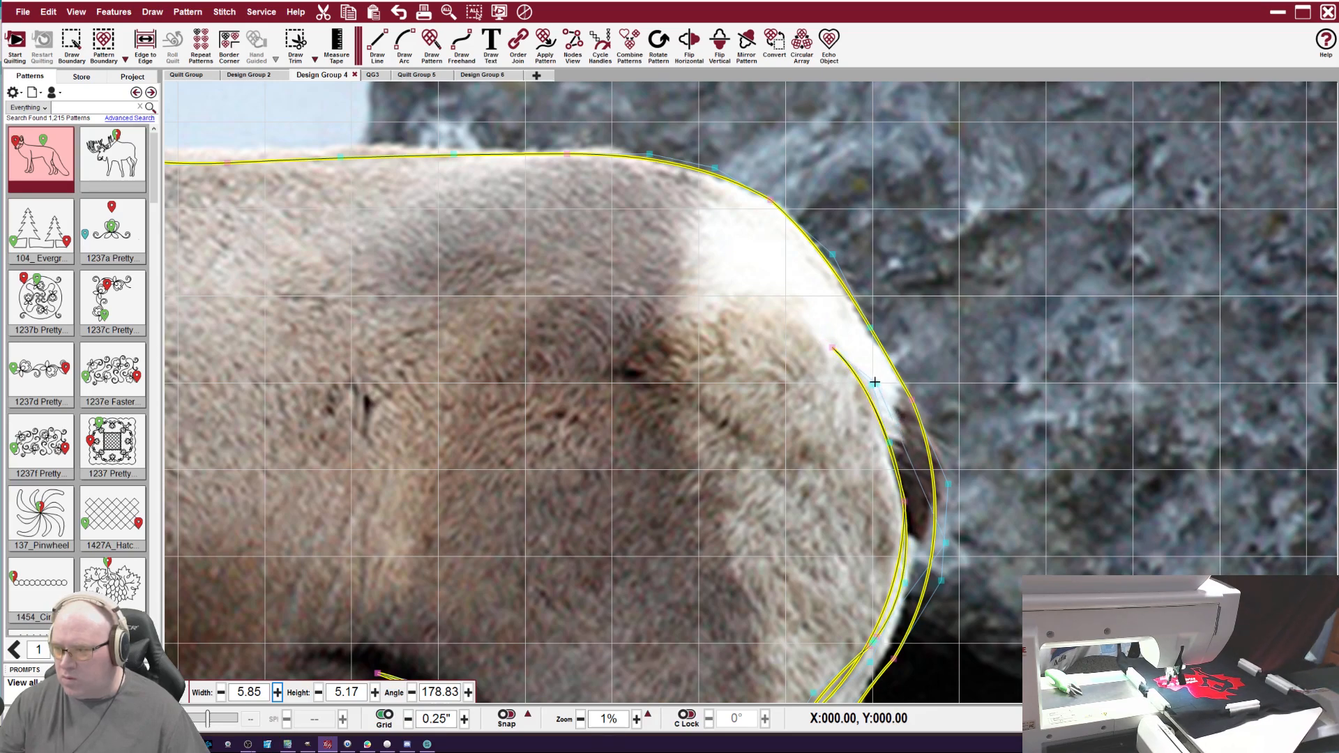
Reshape the tail's outer line to bulge around the dark tail and meet the back of the thigh.
drag(947, 544, 904, 481)
drag(902, 580, 925, 602)
drag(899, 480, 934, 481)
drag(942, 582, 920, 578)
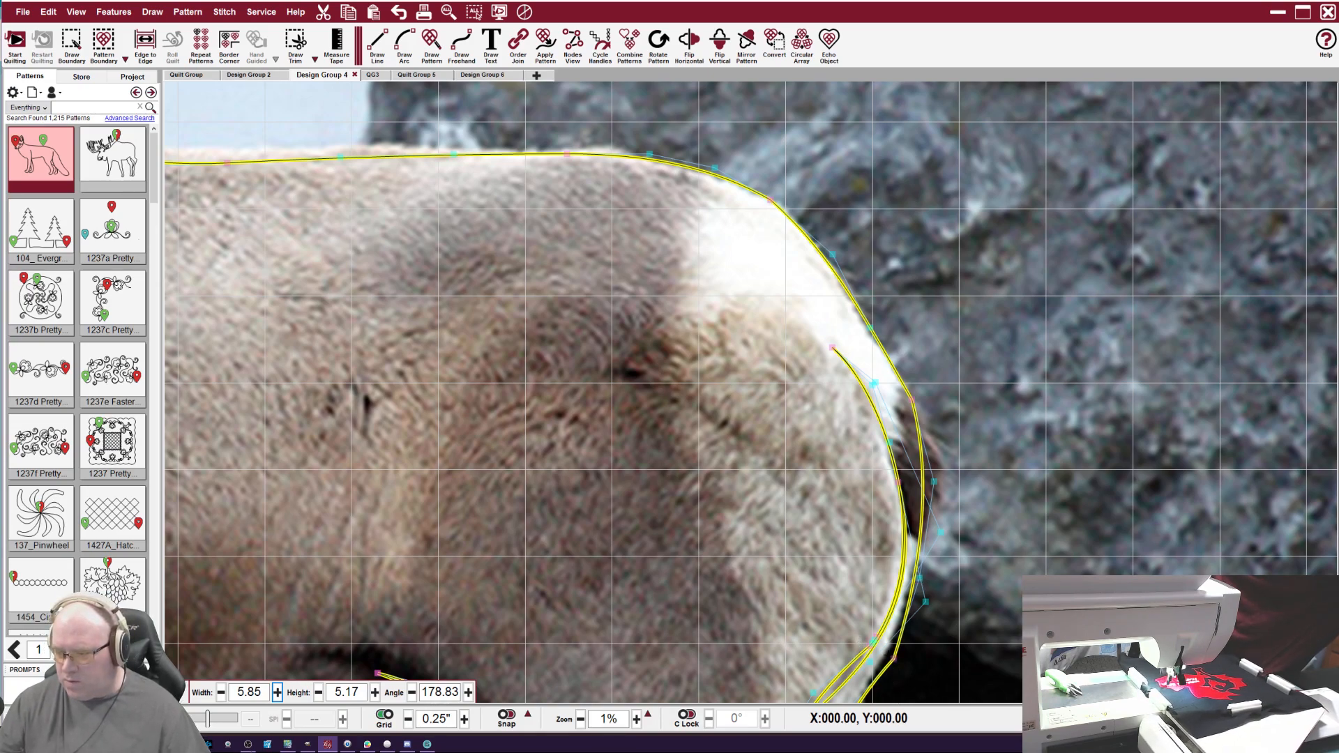
drag(893, 657, 886, 654)
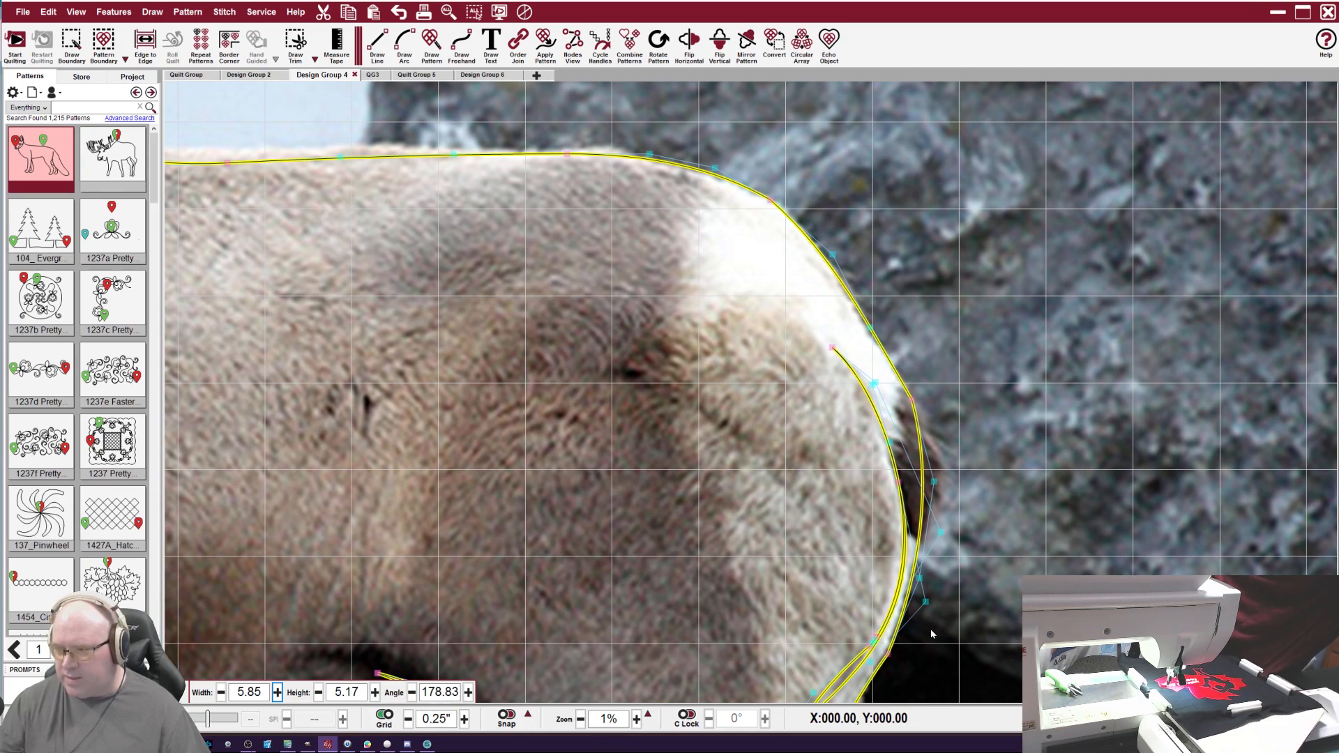
drag(935, 481, 974, 503)
drag(926, 602, 915, 509)
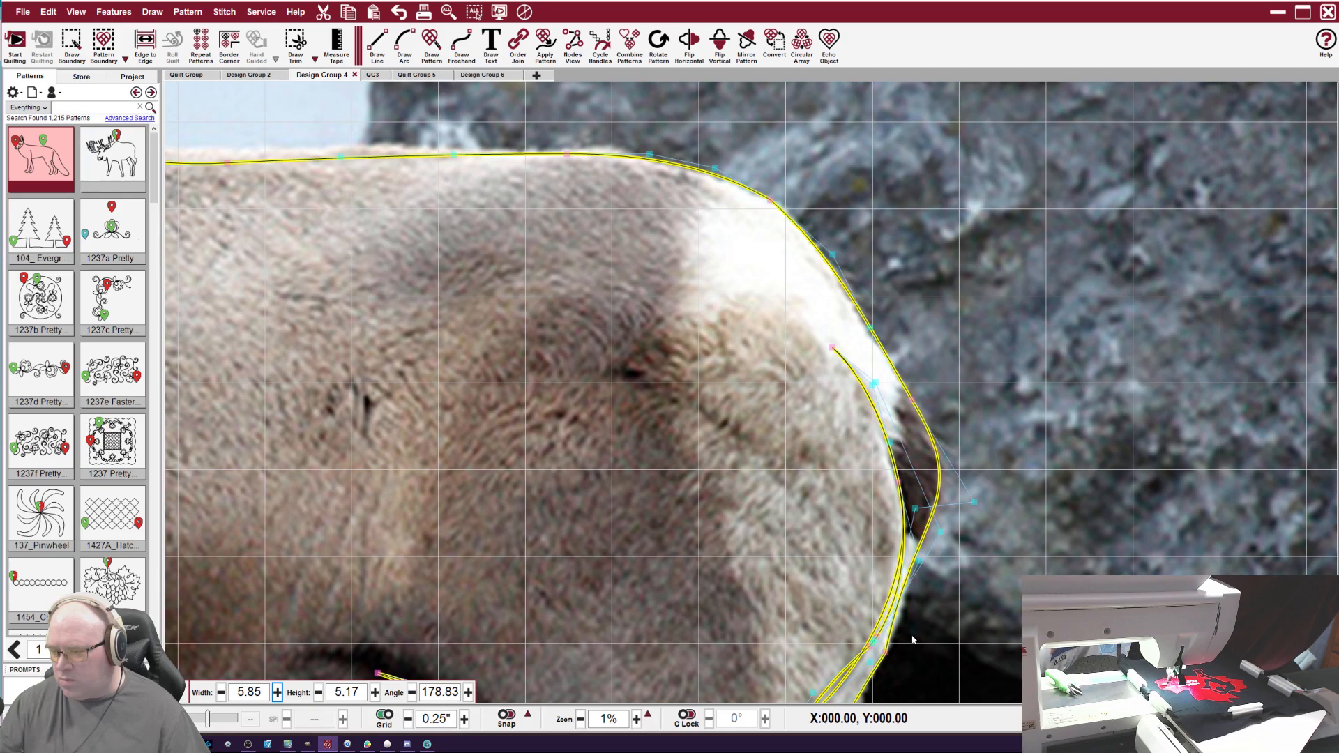
Align the doubled inner lines below the tail so they overlap along the back of the near thigh.
scroll(911, 635, down, 2)
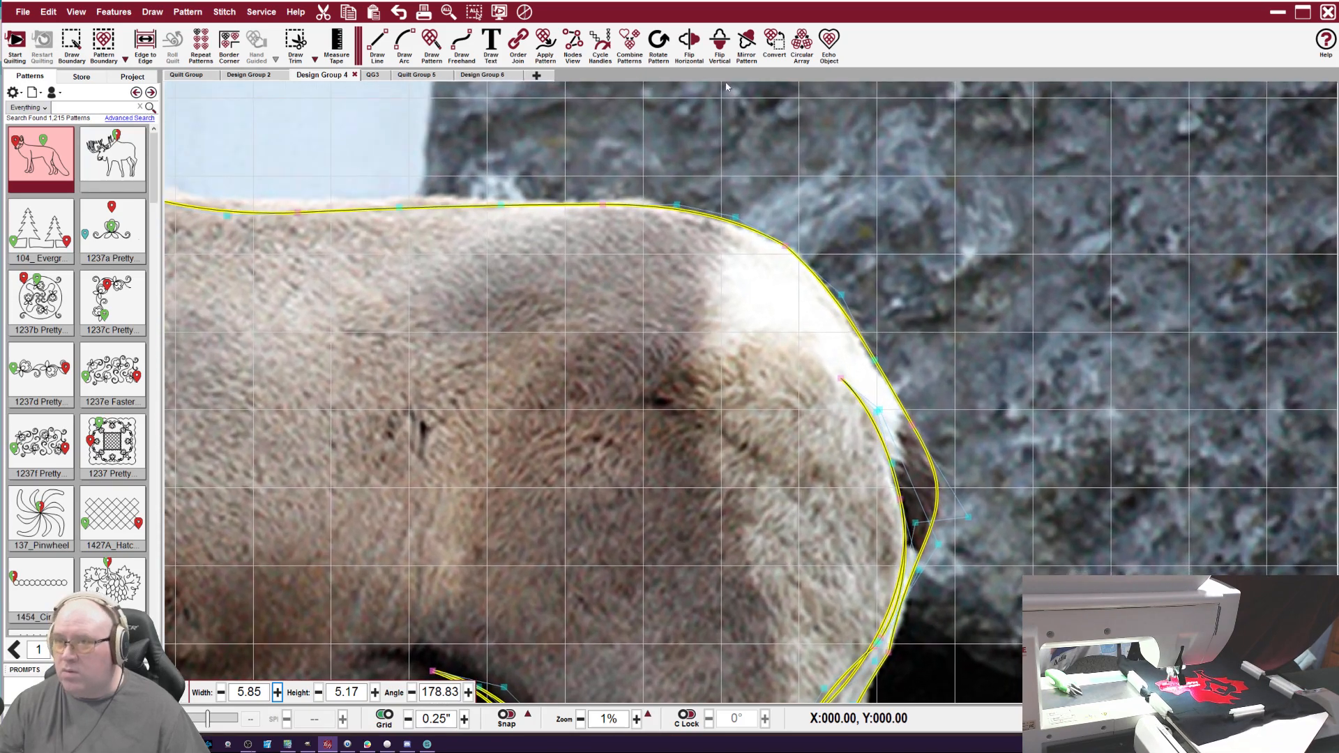
click(448, 12)
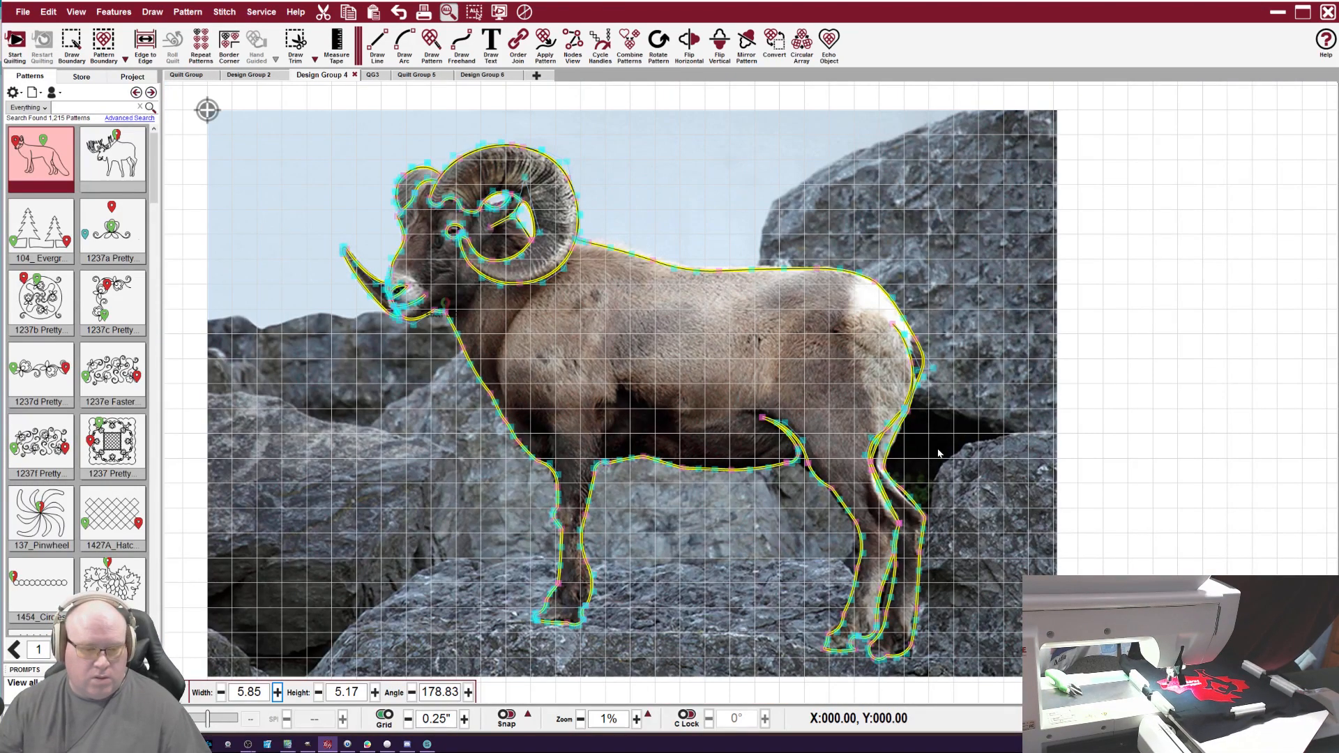
scroll(921, 391, up, 2)
scroll(908, 418, up, 4)
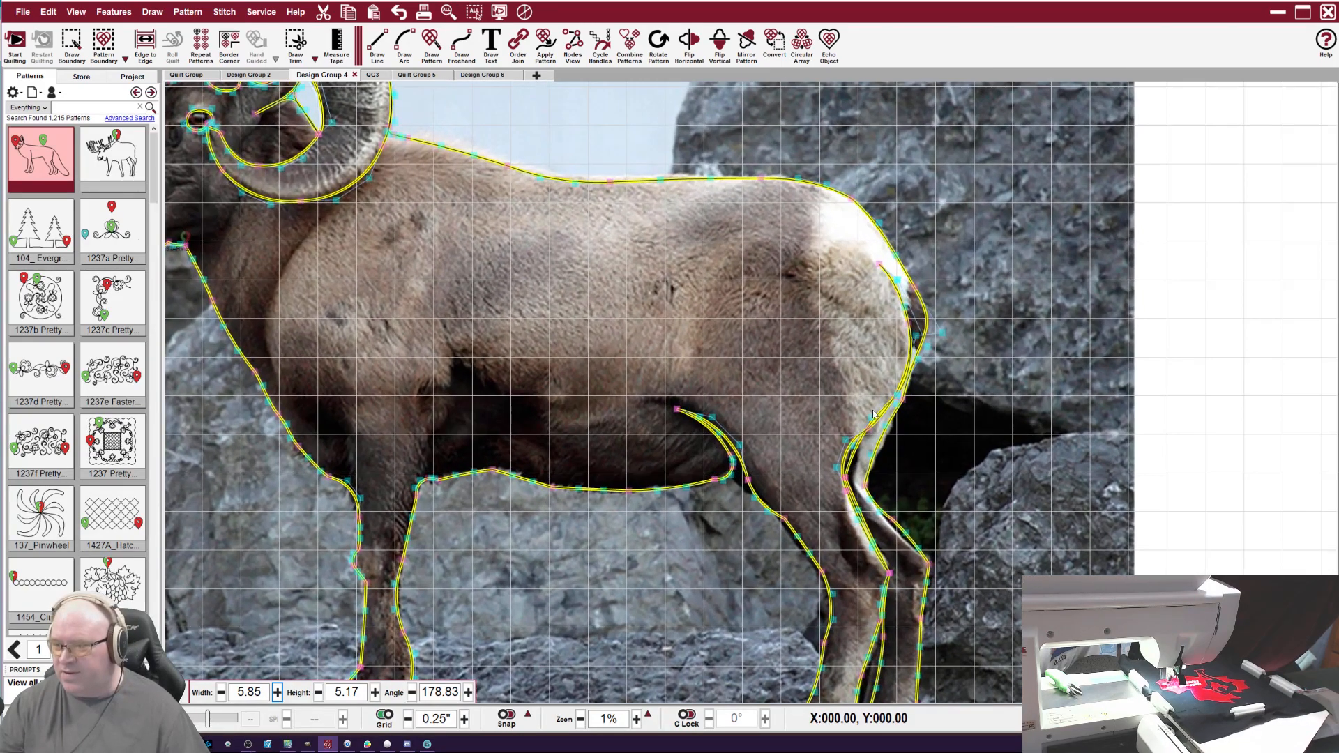
scroll(940, 405, up, 4)
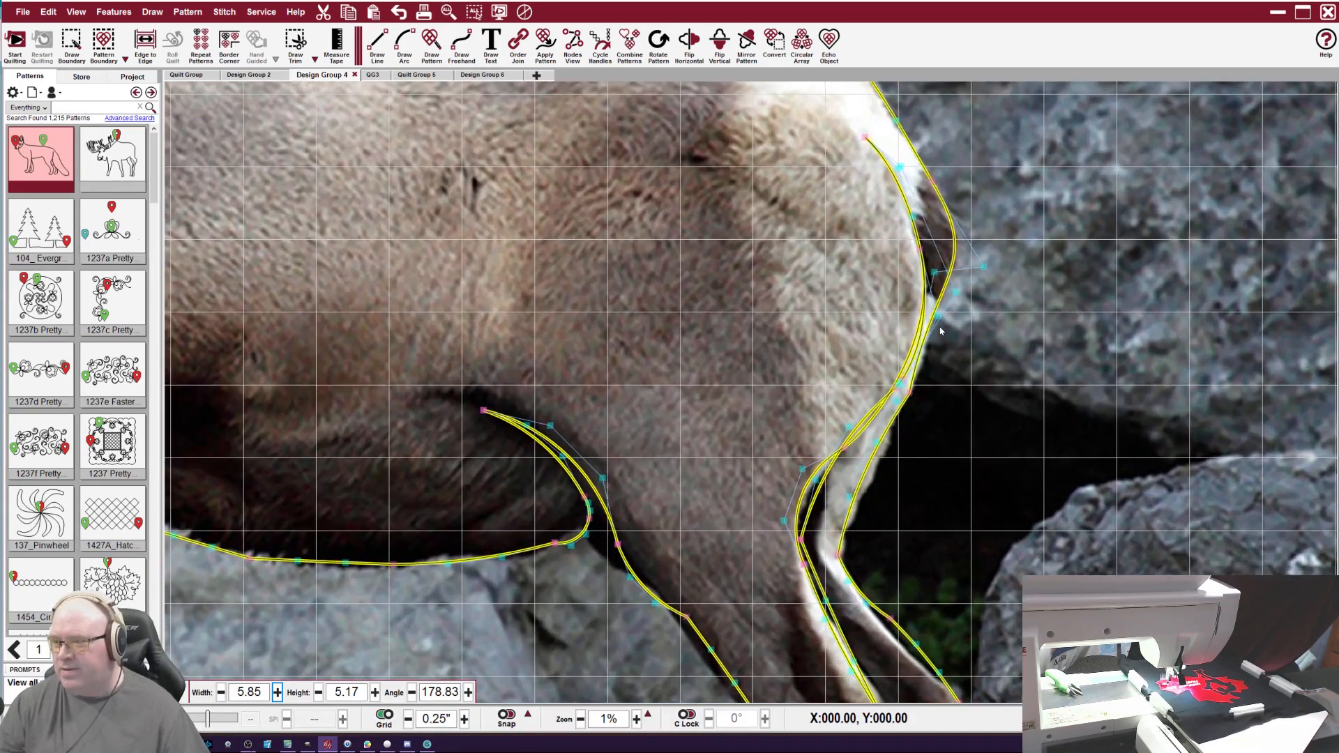
scroll(927, 369, up, 2)
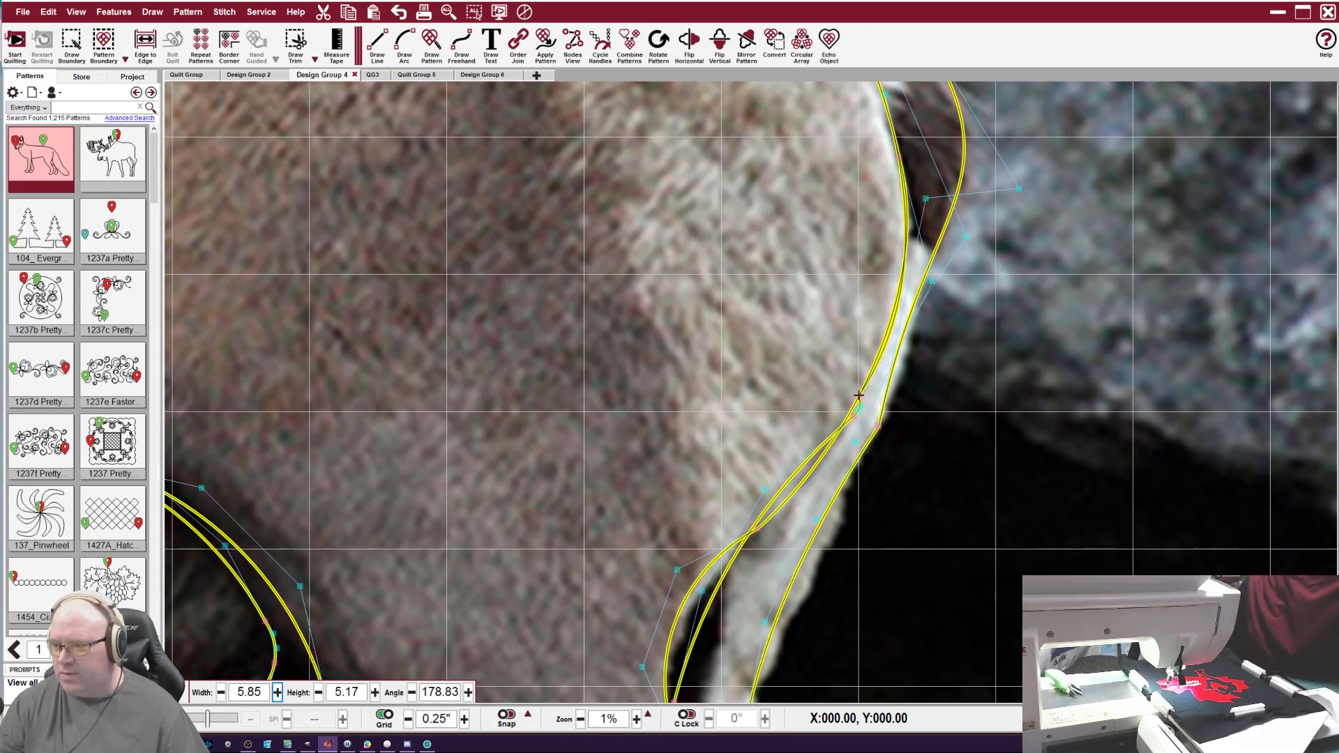
drag(854, 417, 802, 491)
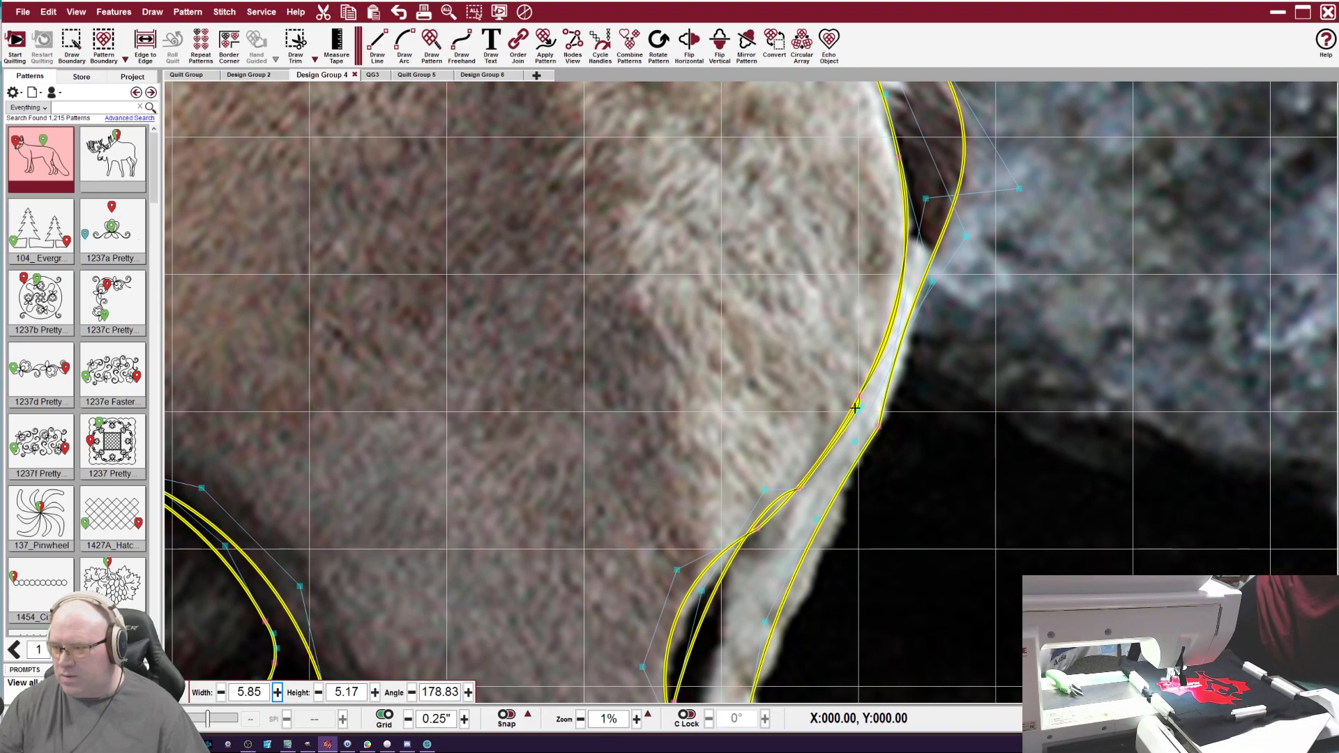
drag(857, 412, 848, 422)
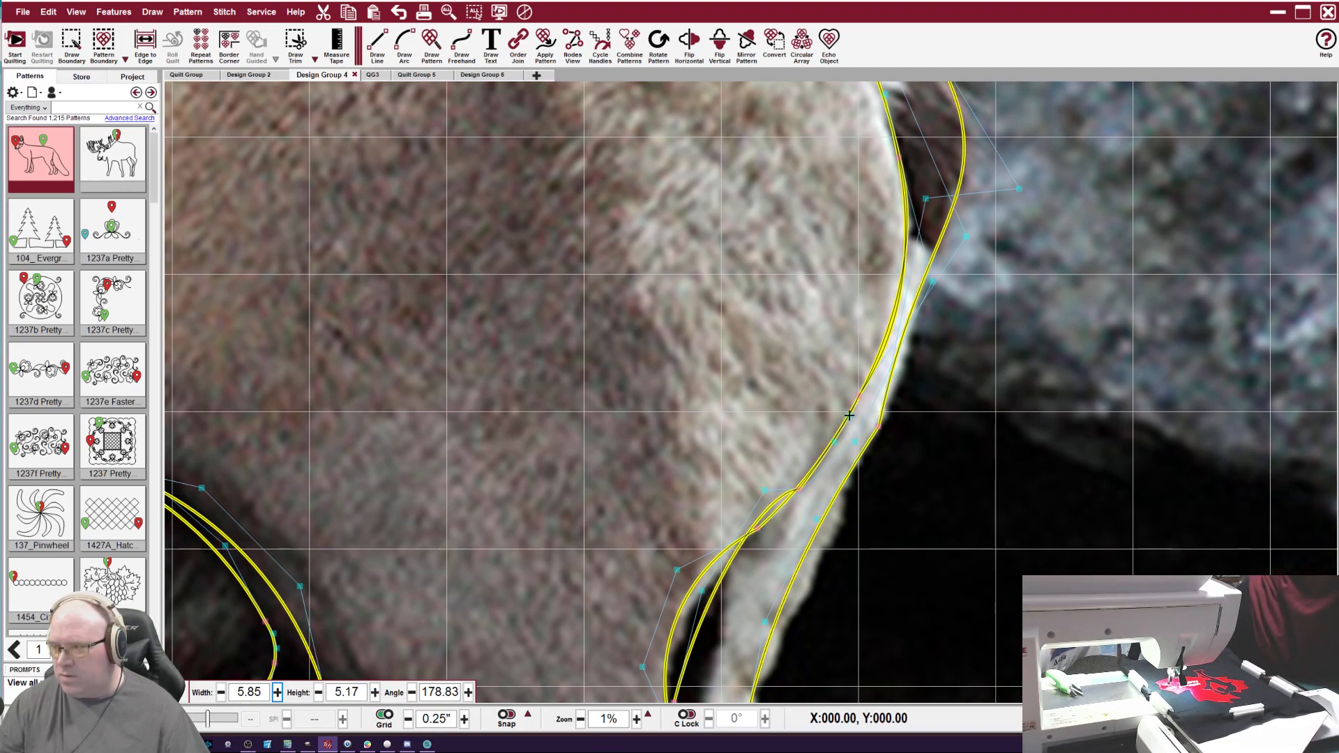
Fit the outer line below the tail to the white edge at the back of the thigh.
drag(878, 423, 871, 427)
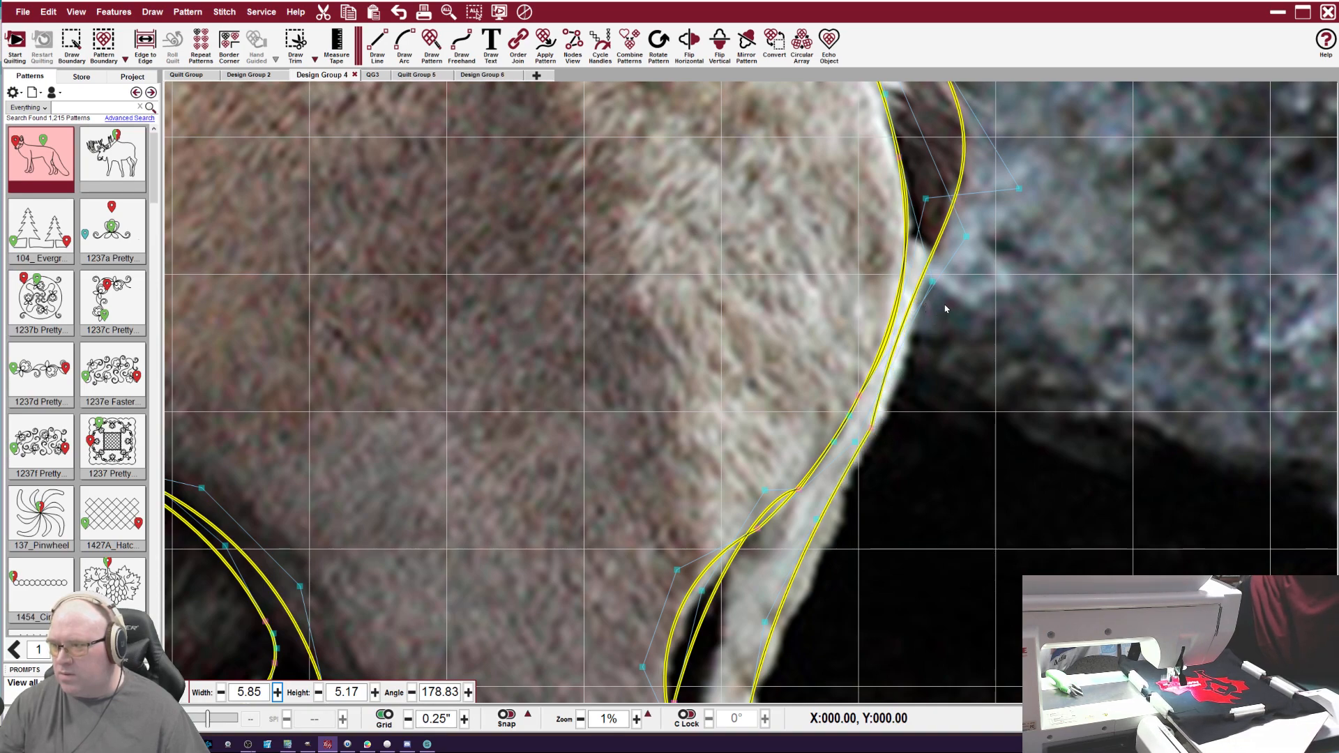
drag(930, 279, 935, 297)
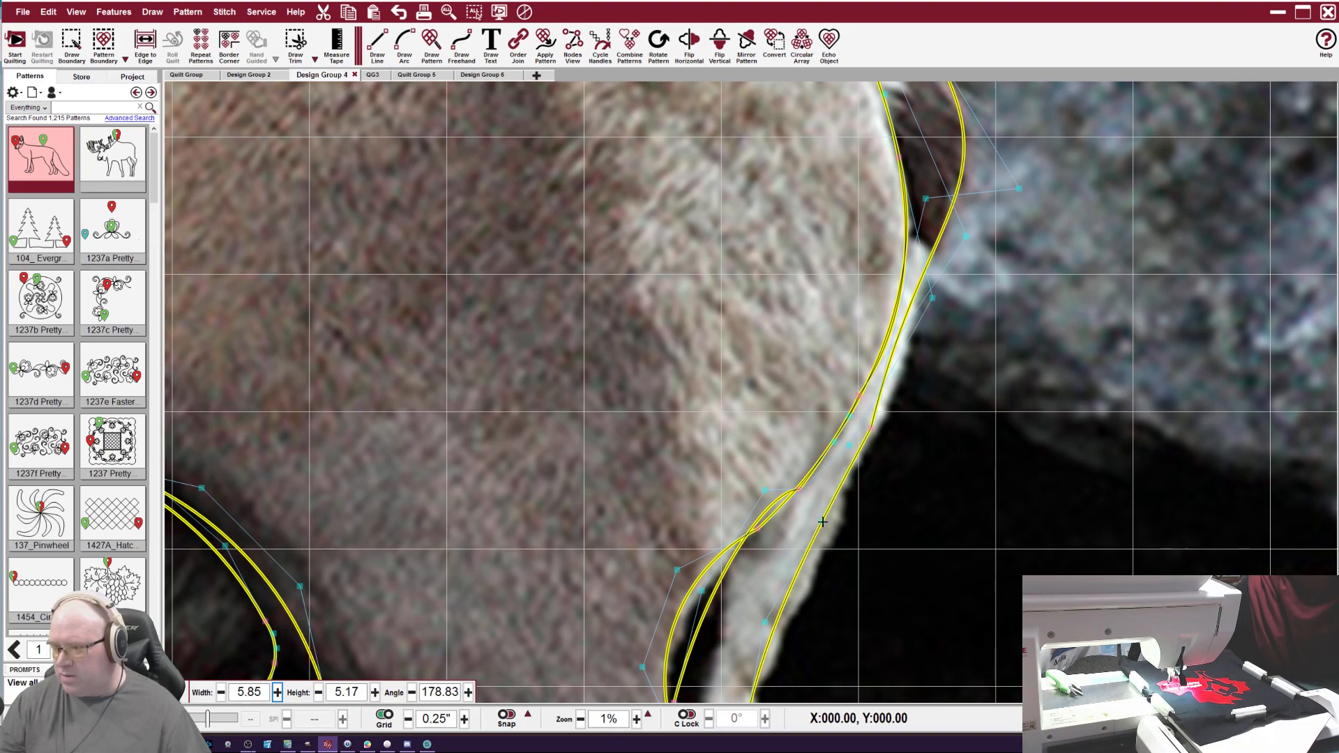
drag(828, 525, 853, 535)
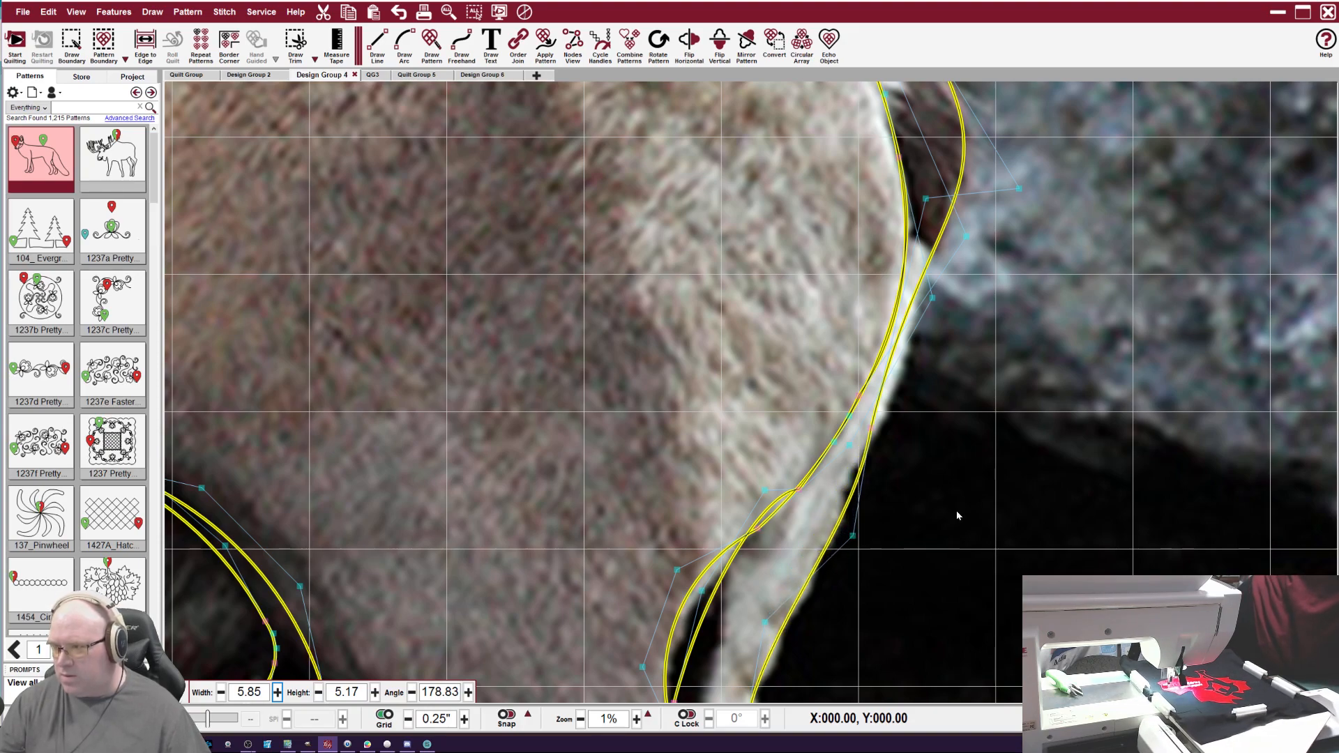
Overlap the doubled flank fold lines, extend their tip towards the belly, and fit the fold's lower end to the belly line.
scroll(843, 571, down, 5)
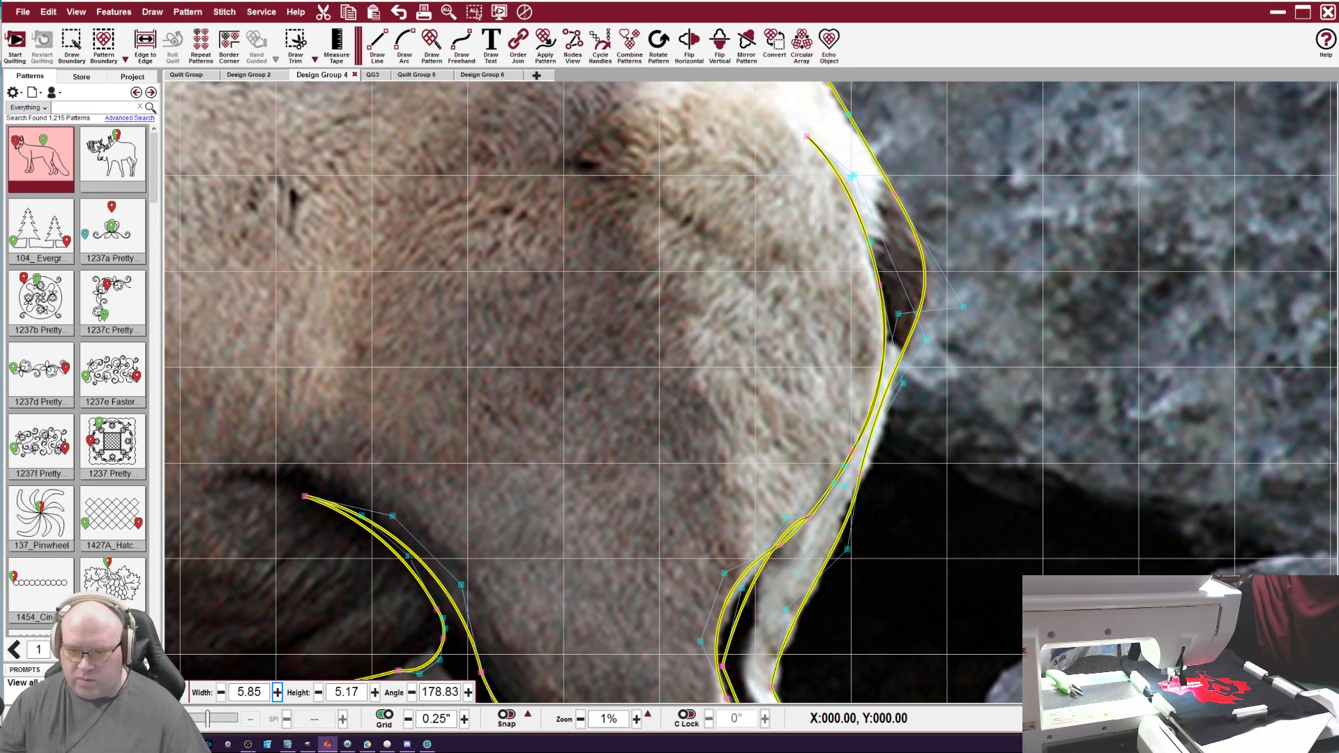
drag(437, 609, 451, 602)
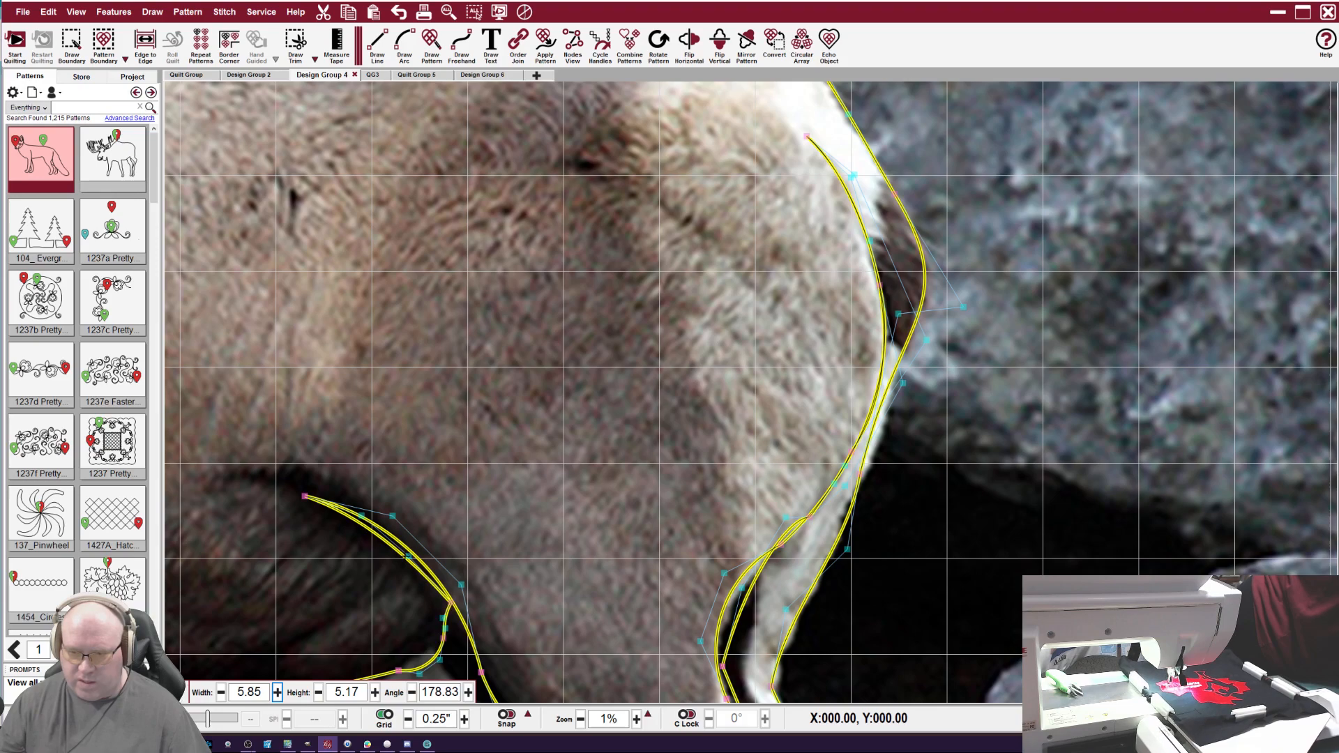
drag(409, 549, 418, 537)
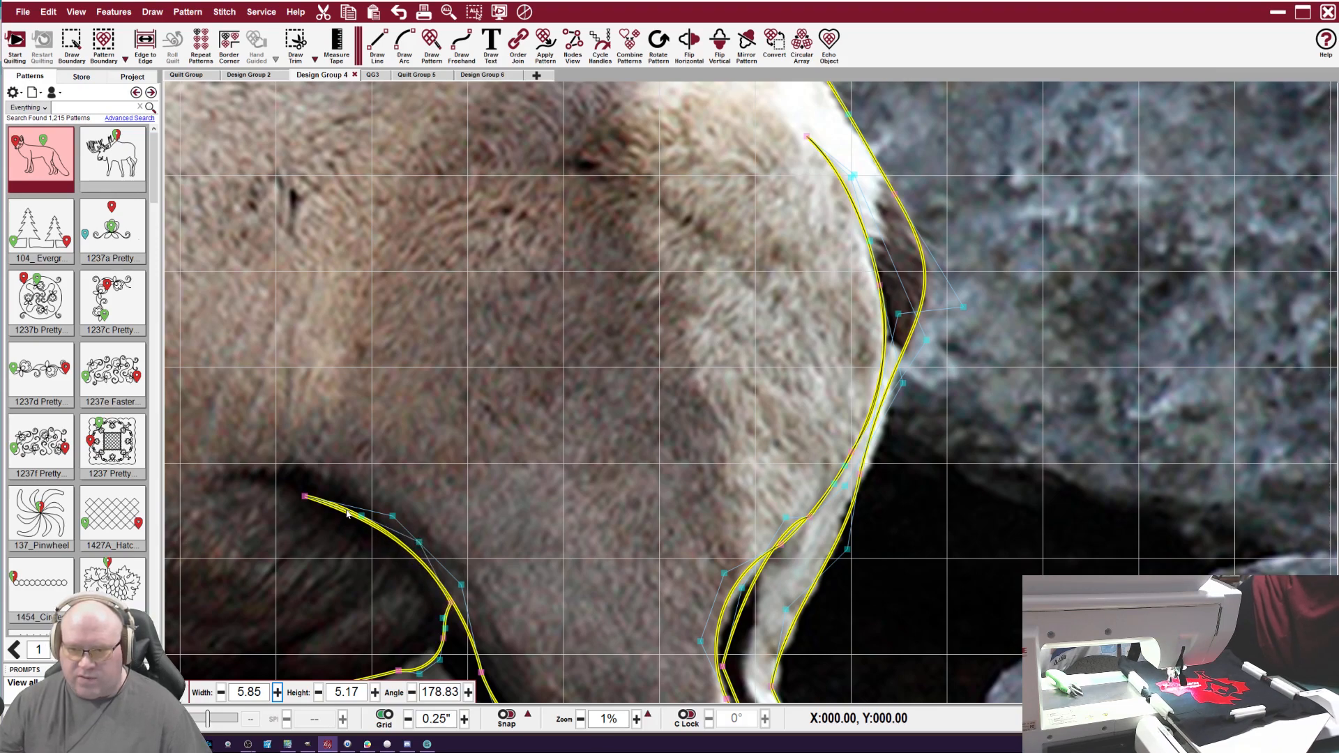
drag(305, 496, 246, 478)
drag(361, 515, 395, 496)
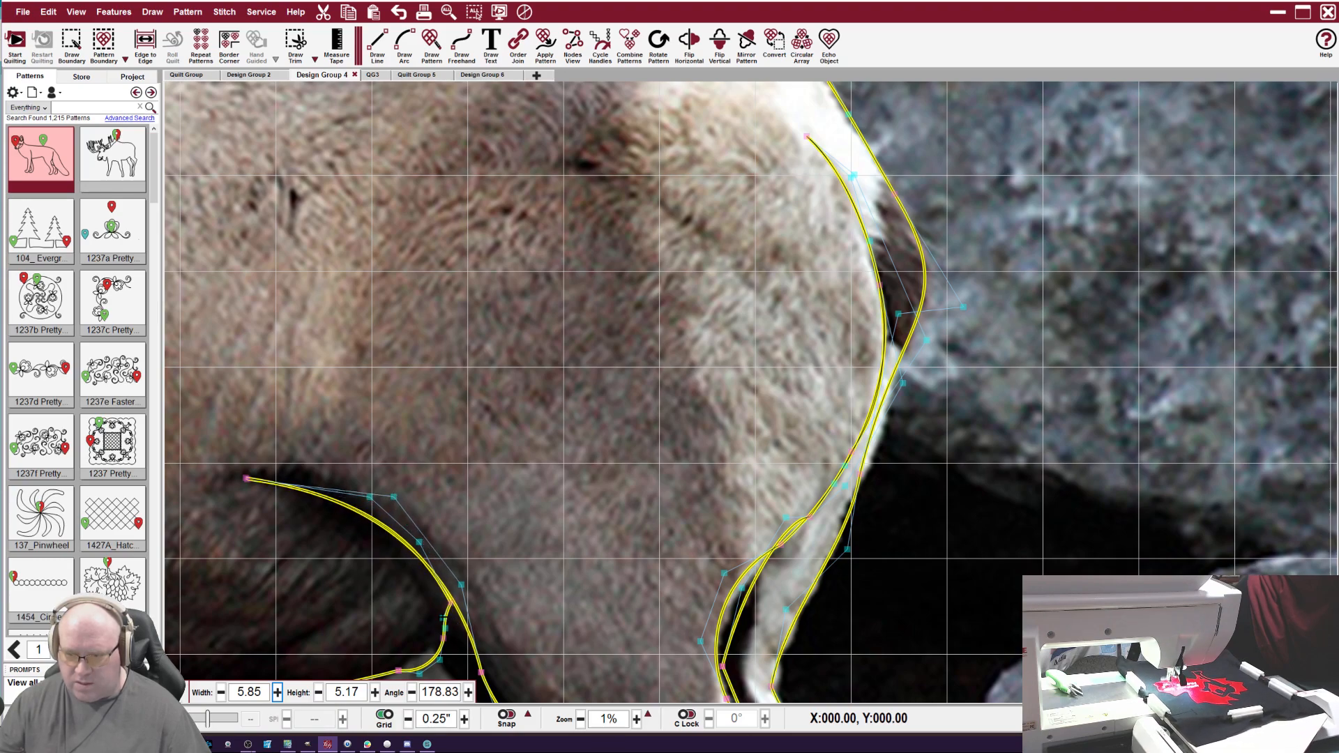
drag(444, 633, 454, 642)
mouse_move(452, 640)
mouse_down()
mouse_move(464, 619)
mouse_move(454, 626)
mouse_up()
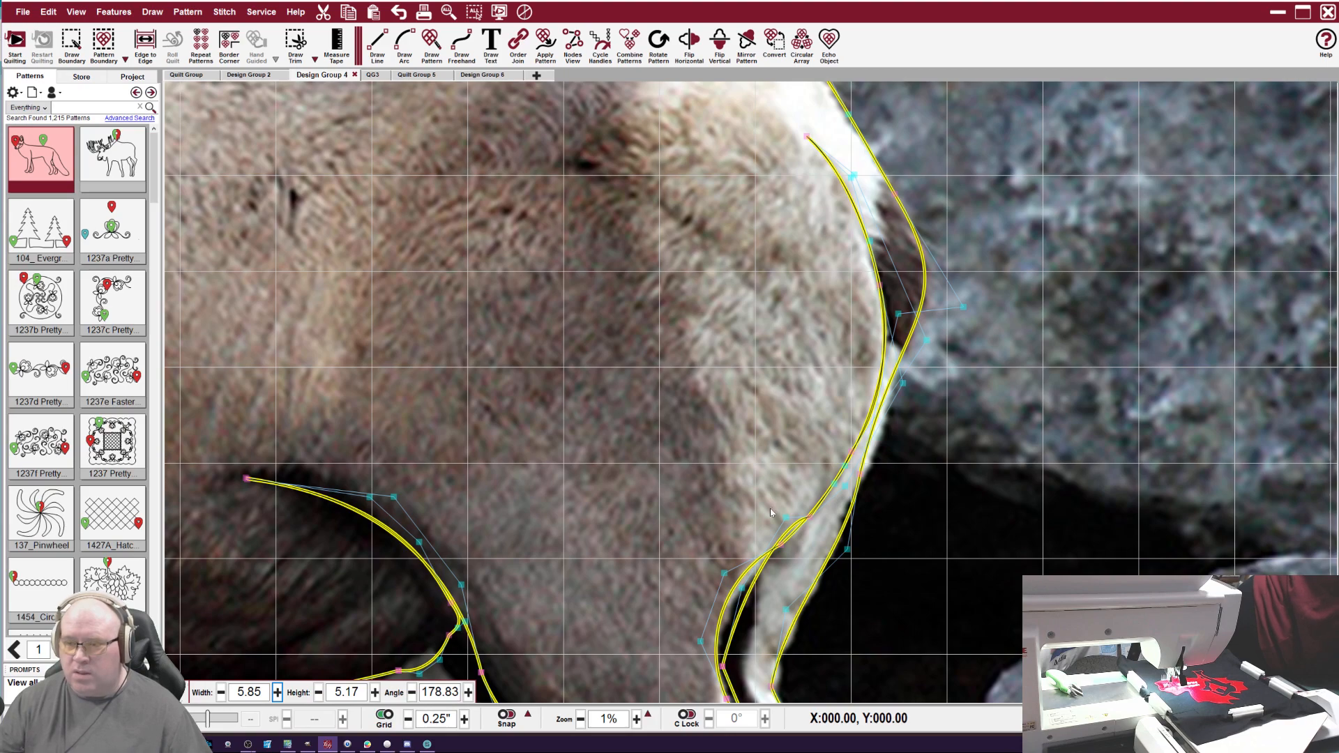
Align the doubled lines down the back of the near hind leg and refine the far leg's outer edge above the hock.
scroll(770, 509, down, 4)
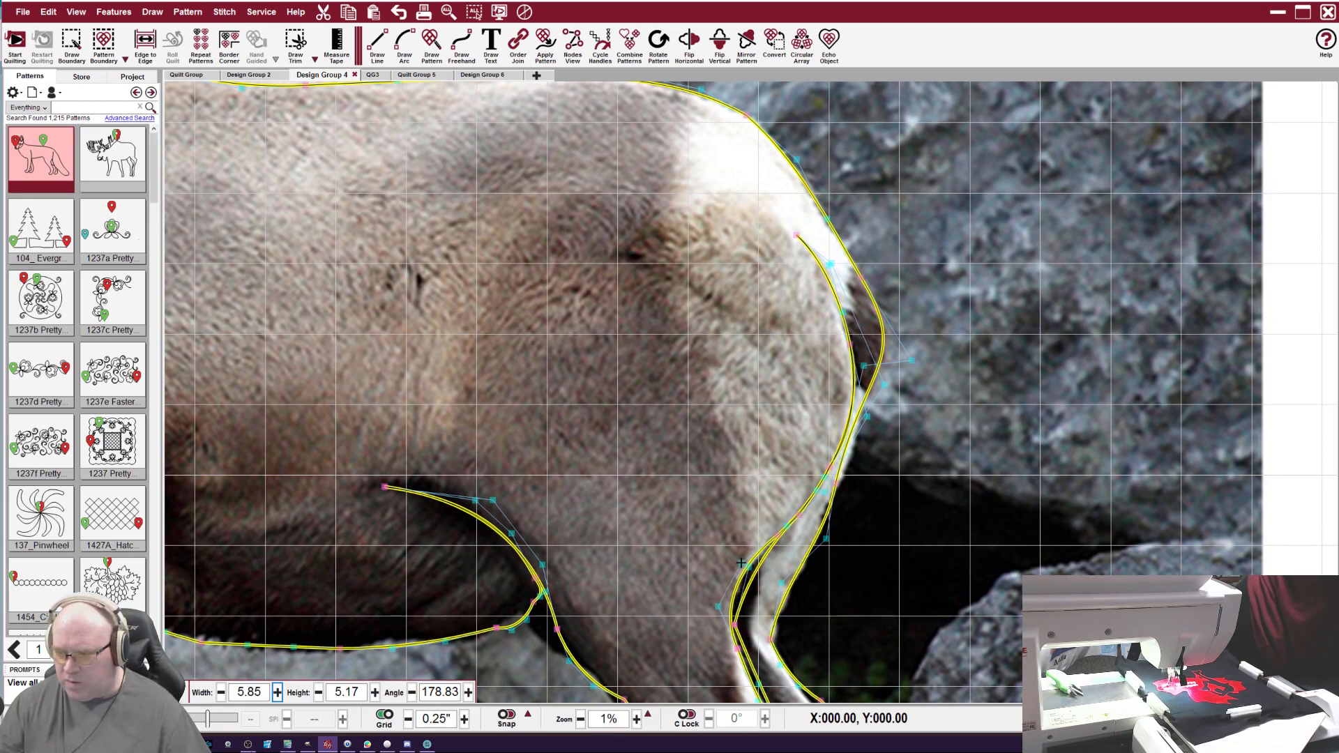
drag(748, 566, 745, 565)
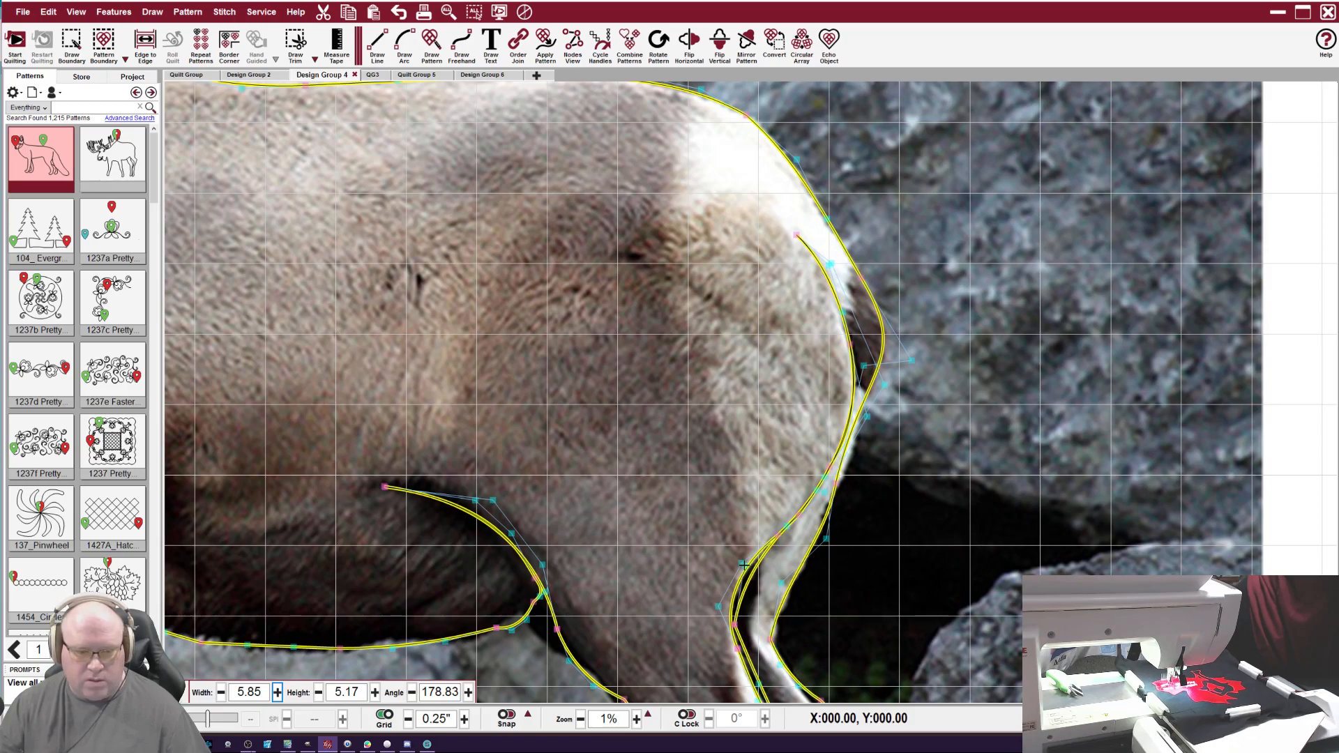
drag(744, 565, 735, 560)
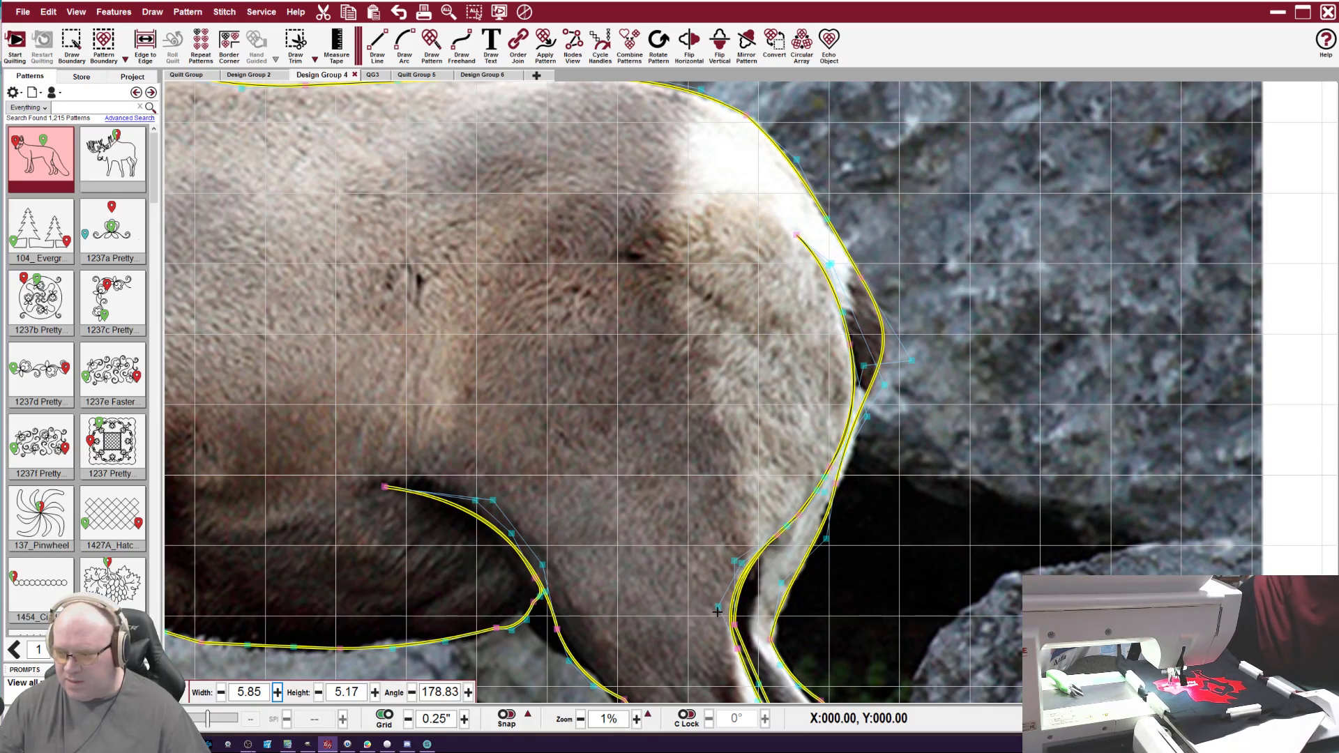
drag(718, 608, 726, 609)
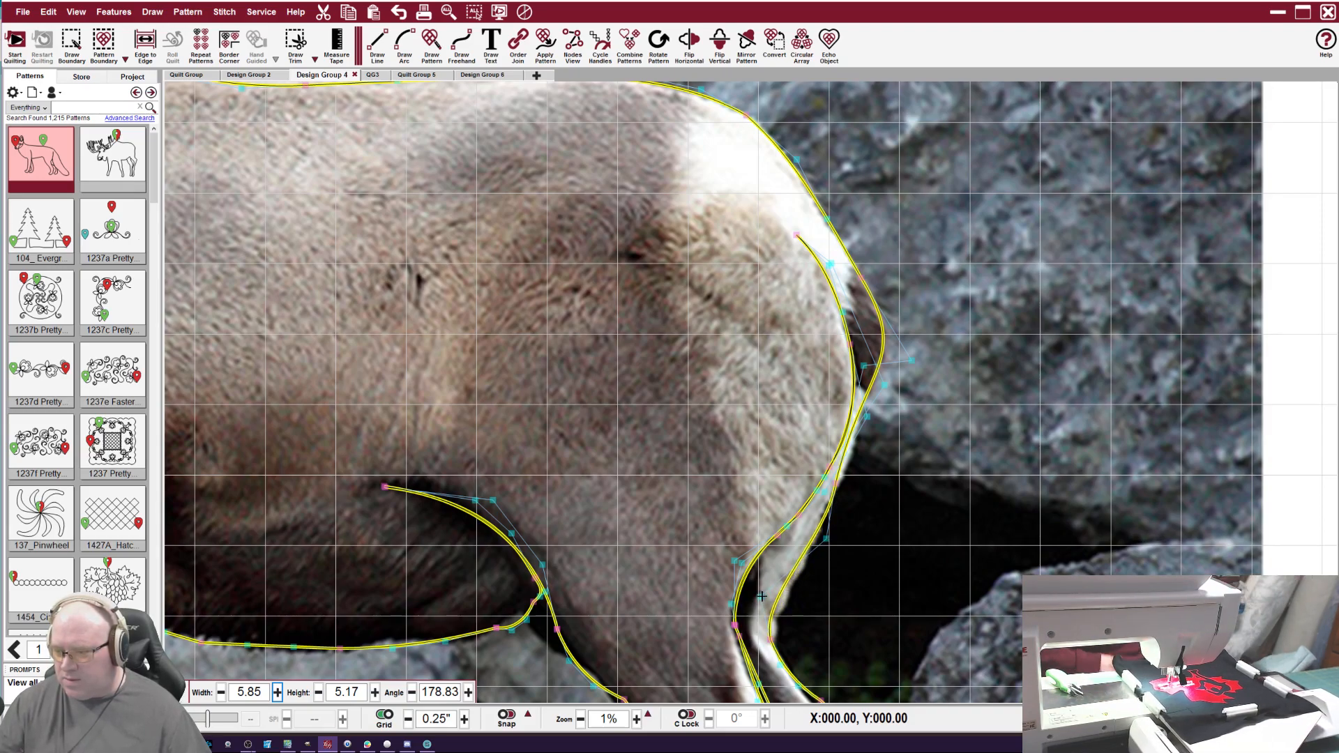
drag(827, 539, 815, 564)
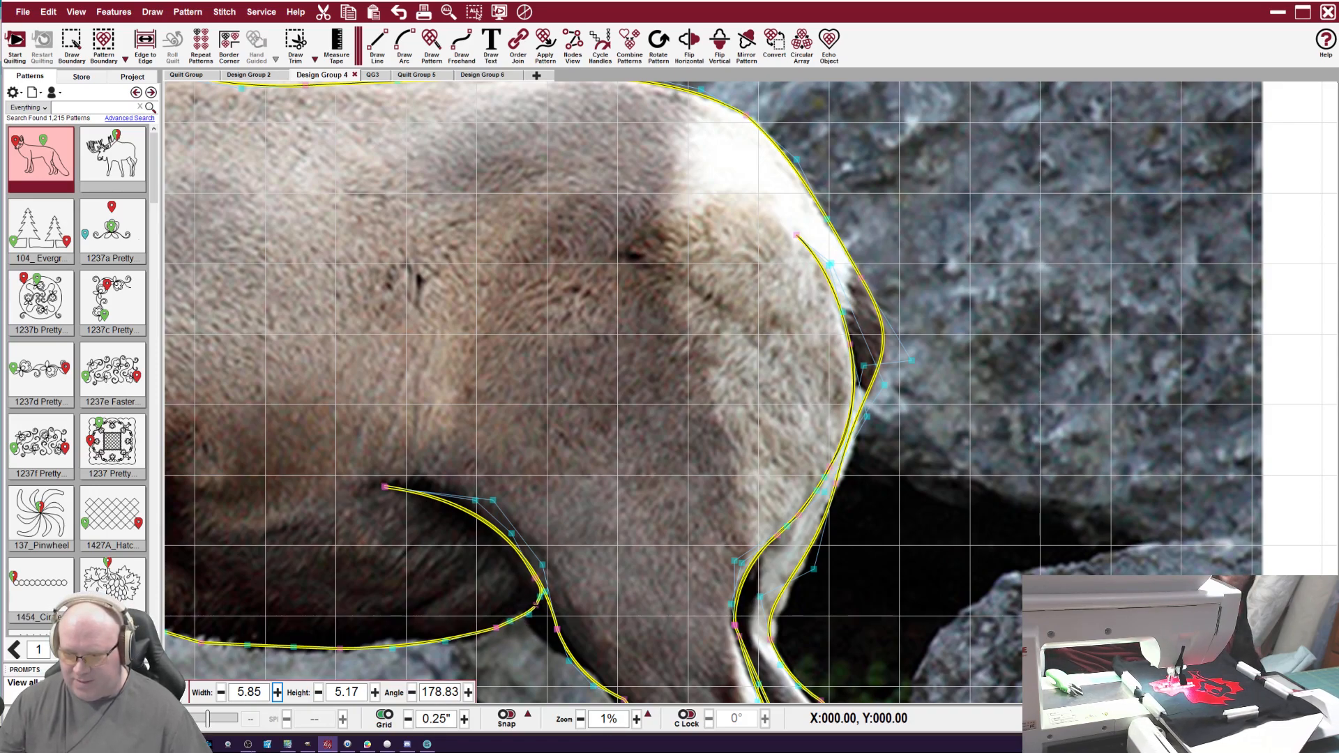
Fit the flank fold's lower end to the near hind leg's front edge and overlap the doubled fold lines.
drag(559, 636, 544, 635)
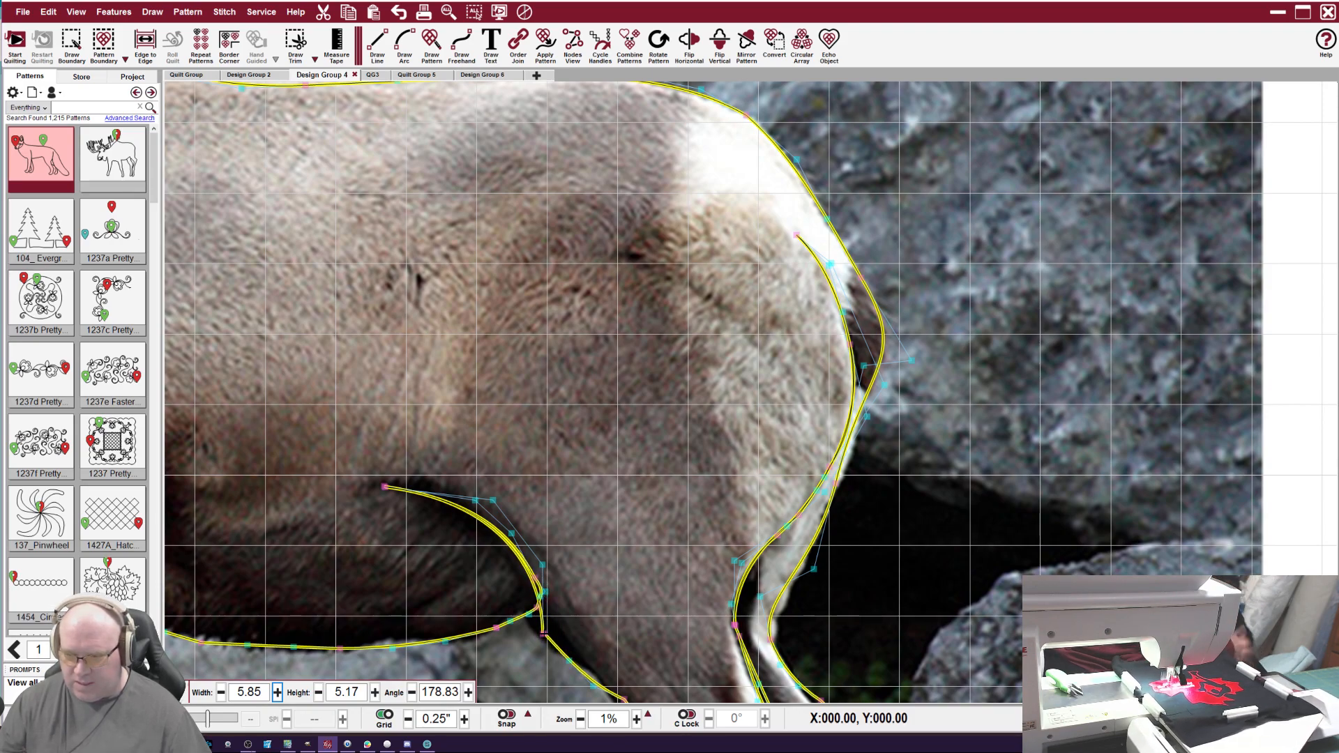
drag(542, 565, 528, 576)
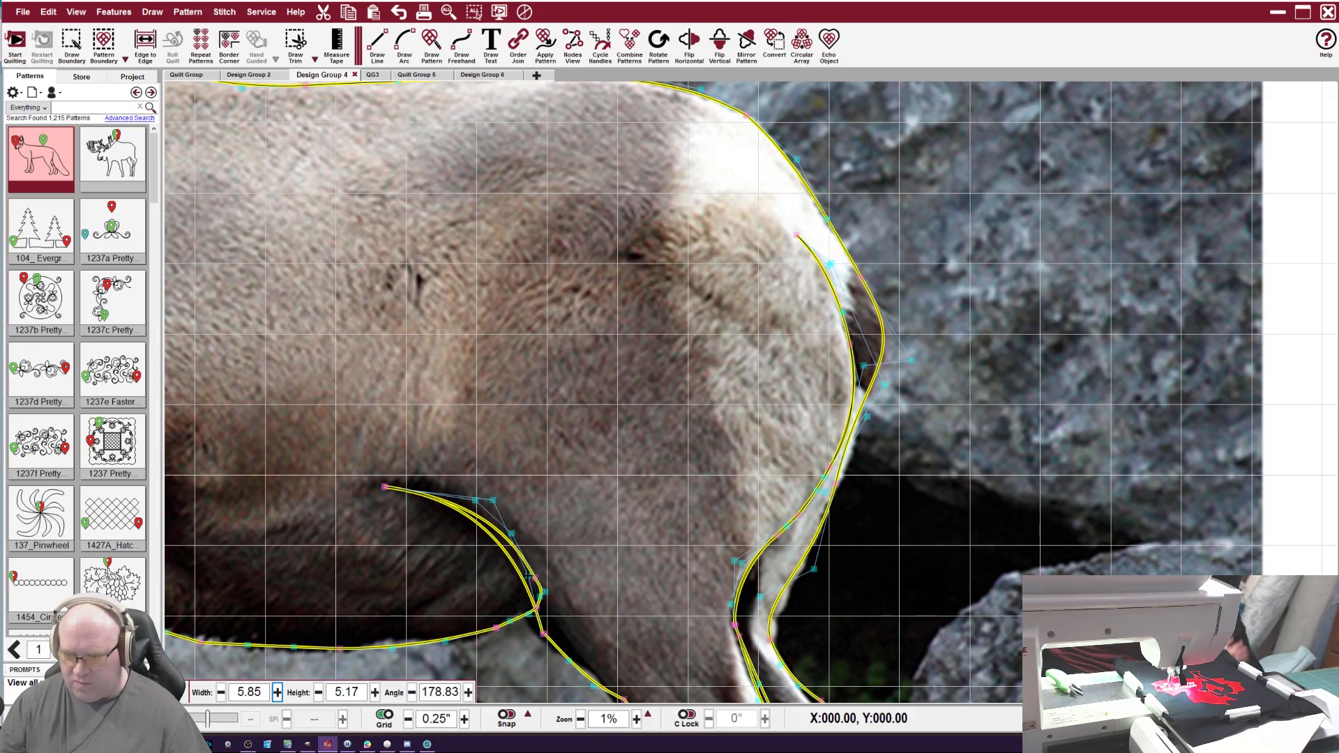
drag(543, 634, 472, 679)
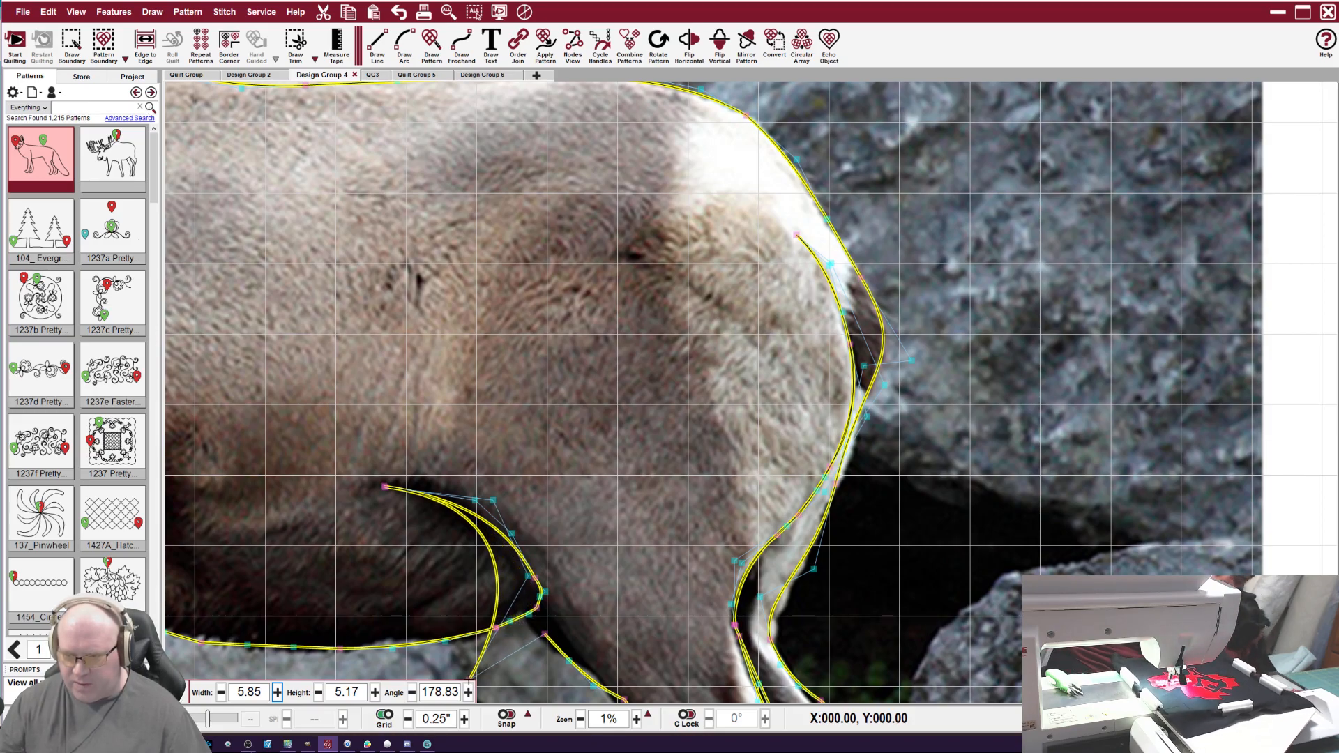
scroll(582, 604, down, 2)
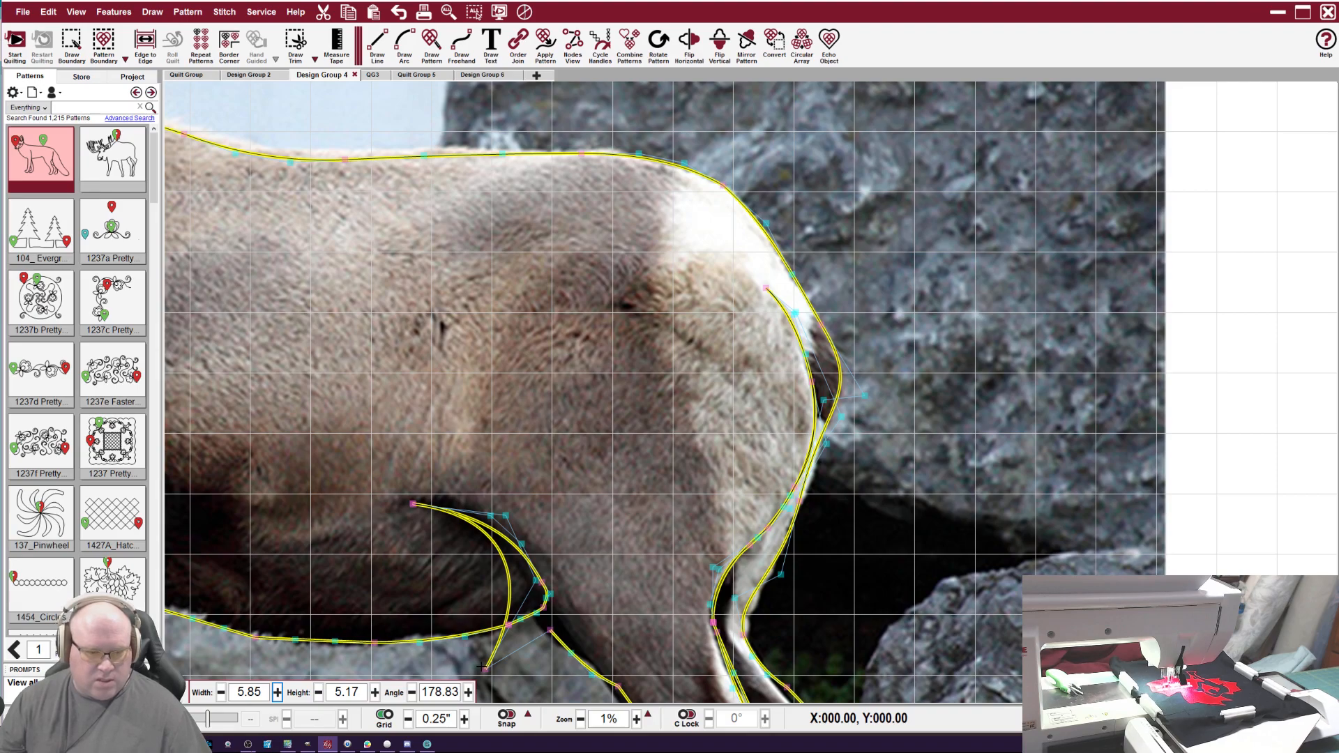
drag(482, 666, 546, 613)
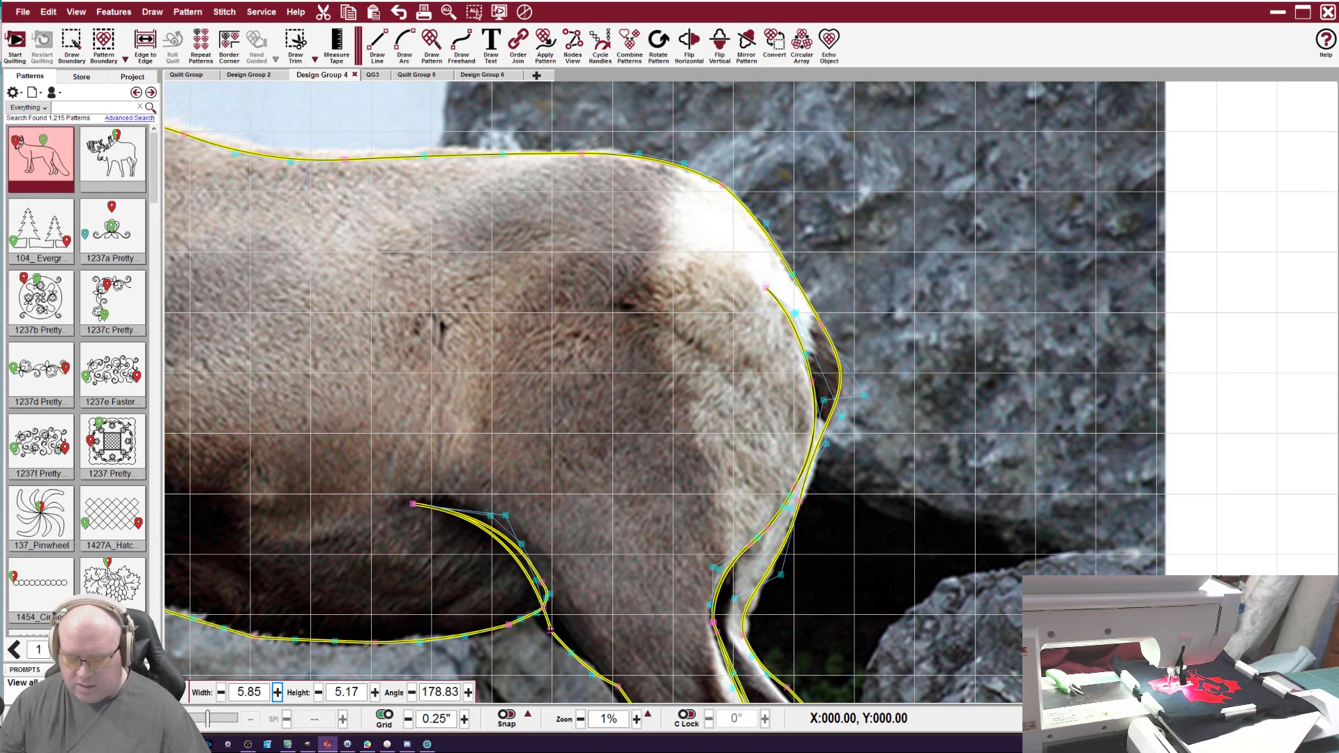
click(528, 713)
drag(549, 630, 550, 631)
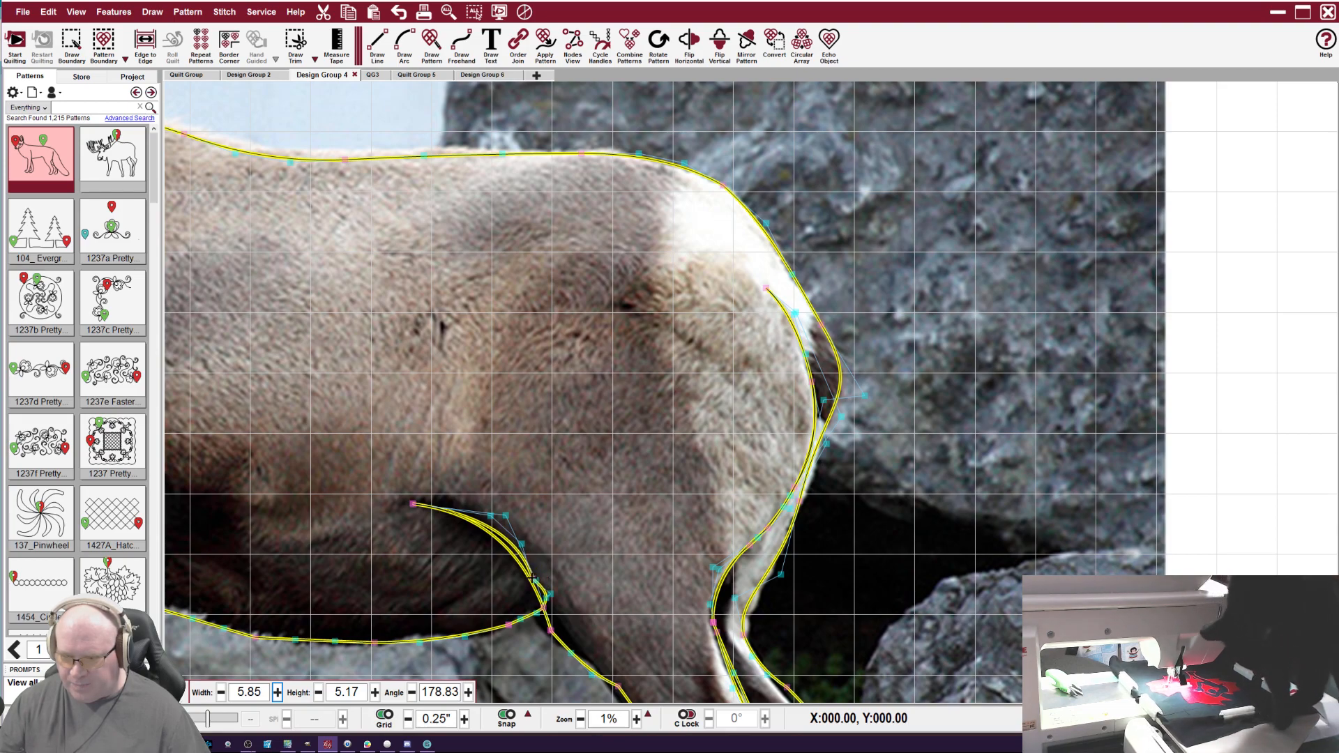
drag(521, 544, 512, 514)
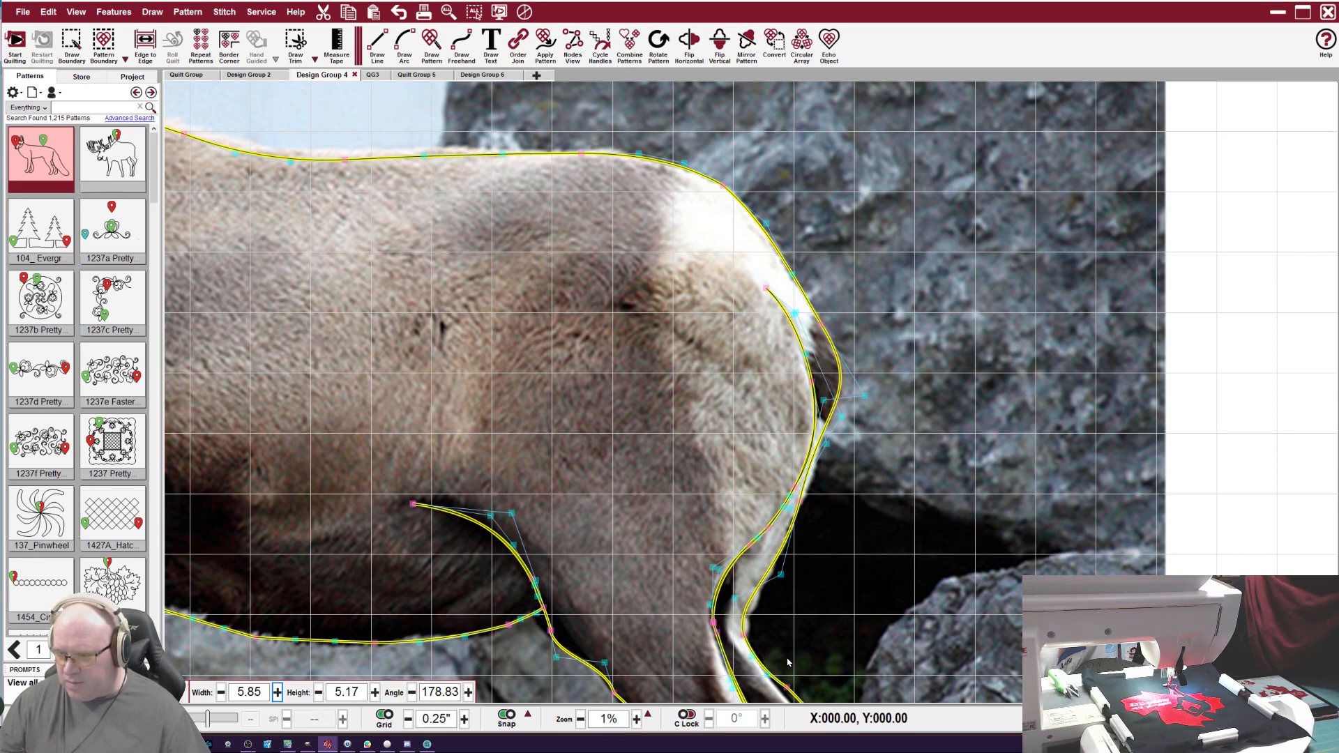
Nudge the outer line behind the thigh outward and pull the near hind leg's front edge inward below the knee bend.
drag(780, 575, 789, 577)
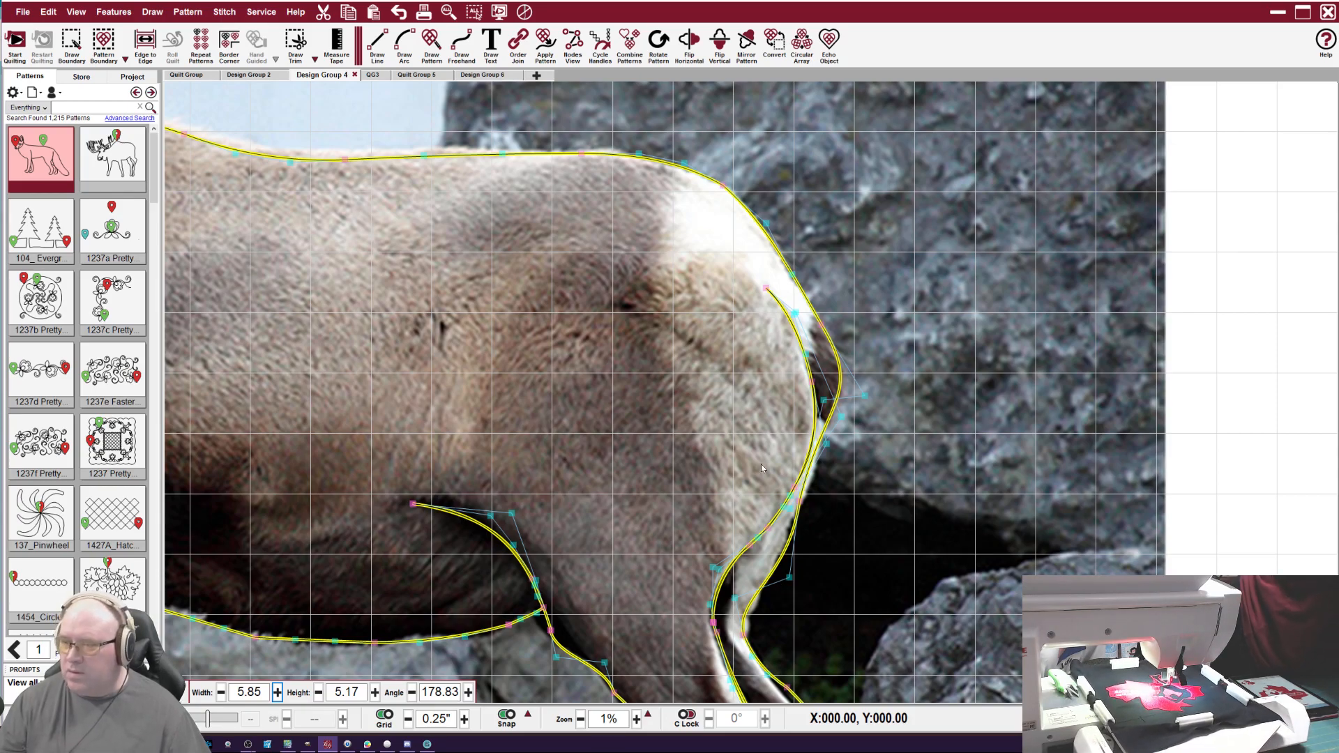
click(449, 11)
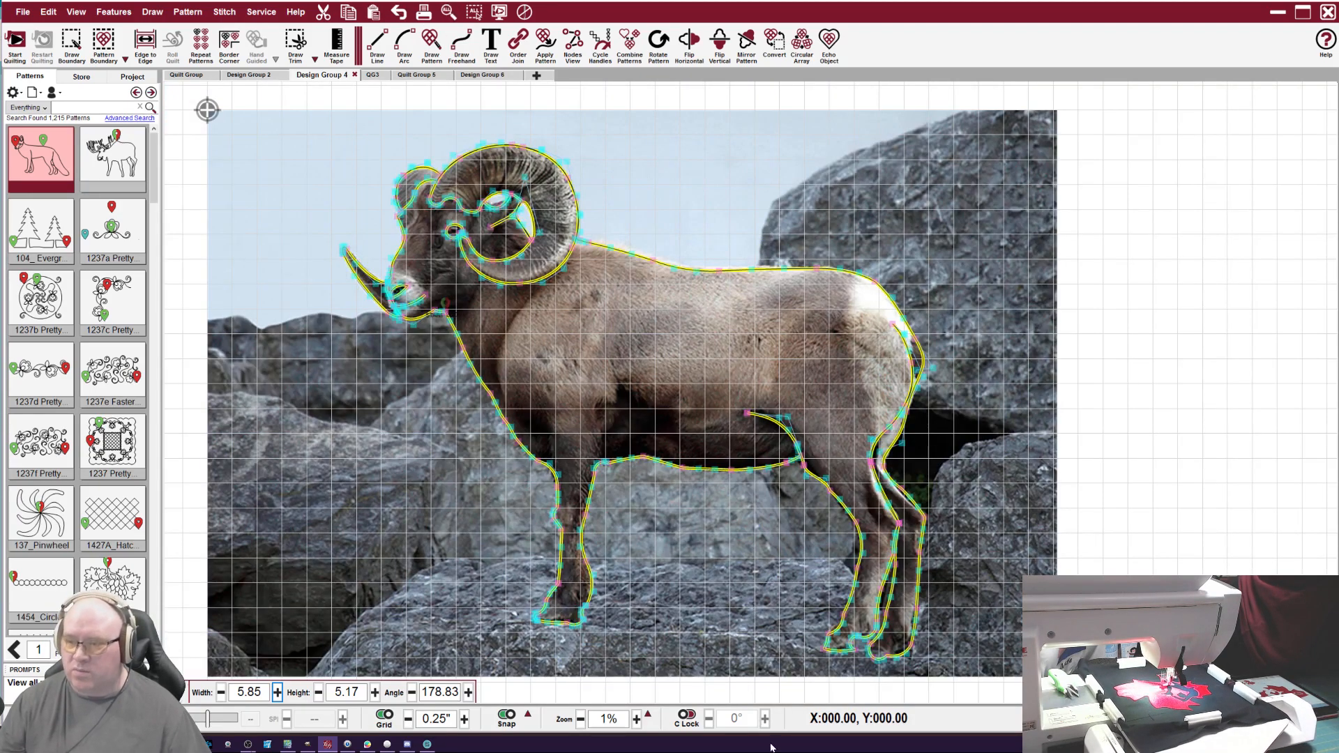
scroll(896, 502, up, 4)
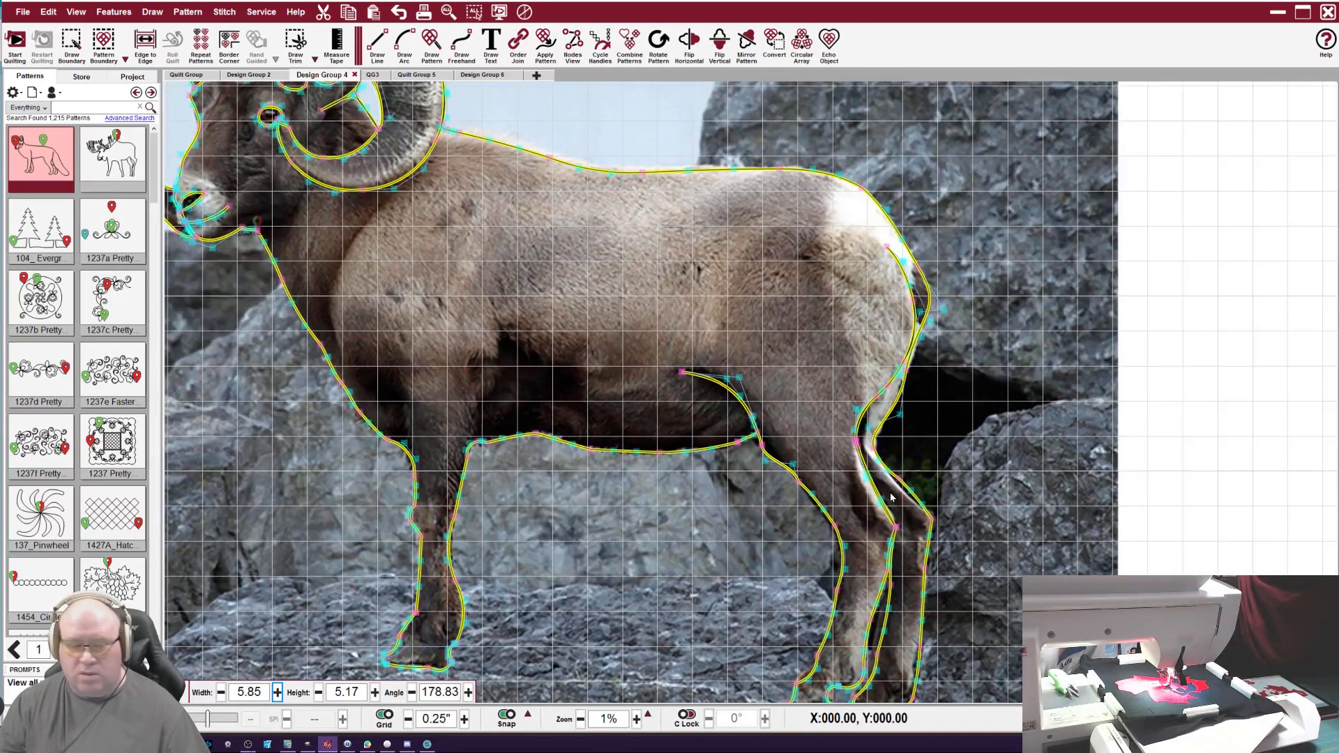
scroll(891, 504, up, 4)
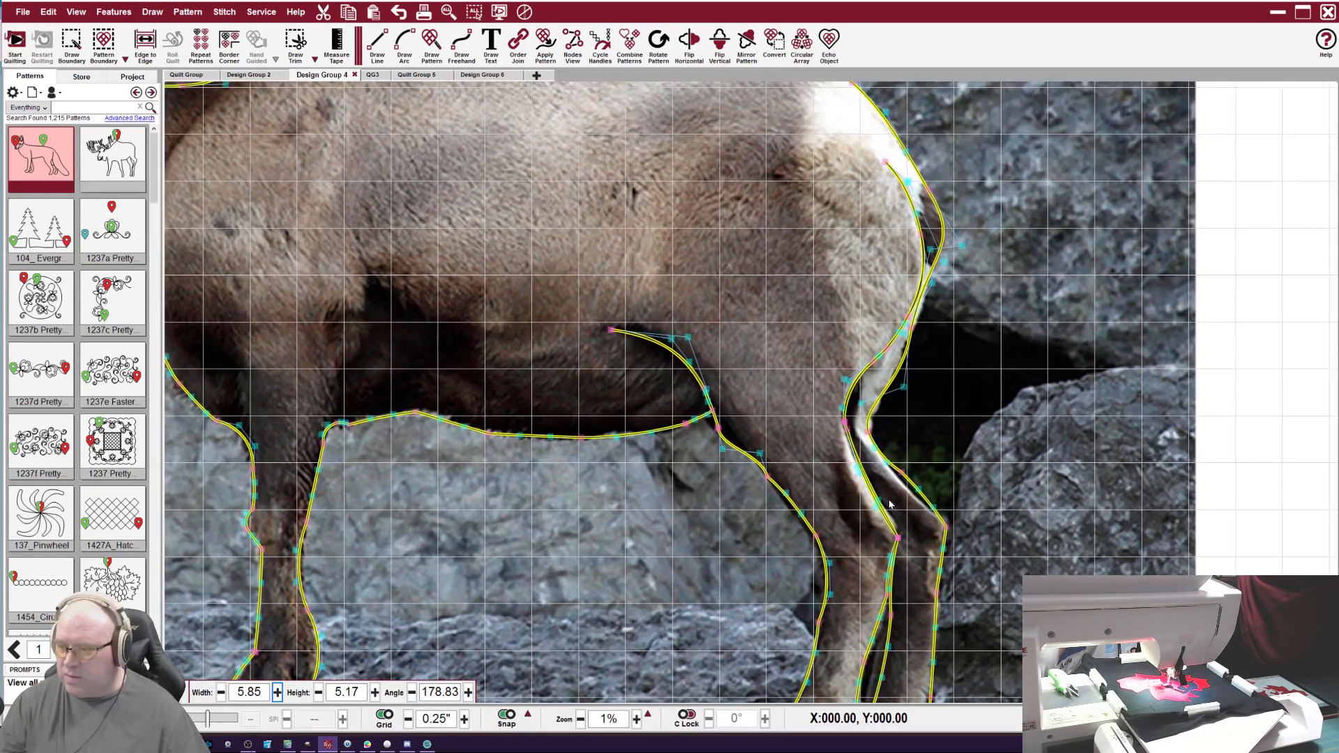
scroll(909, 519, up, 3)
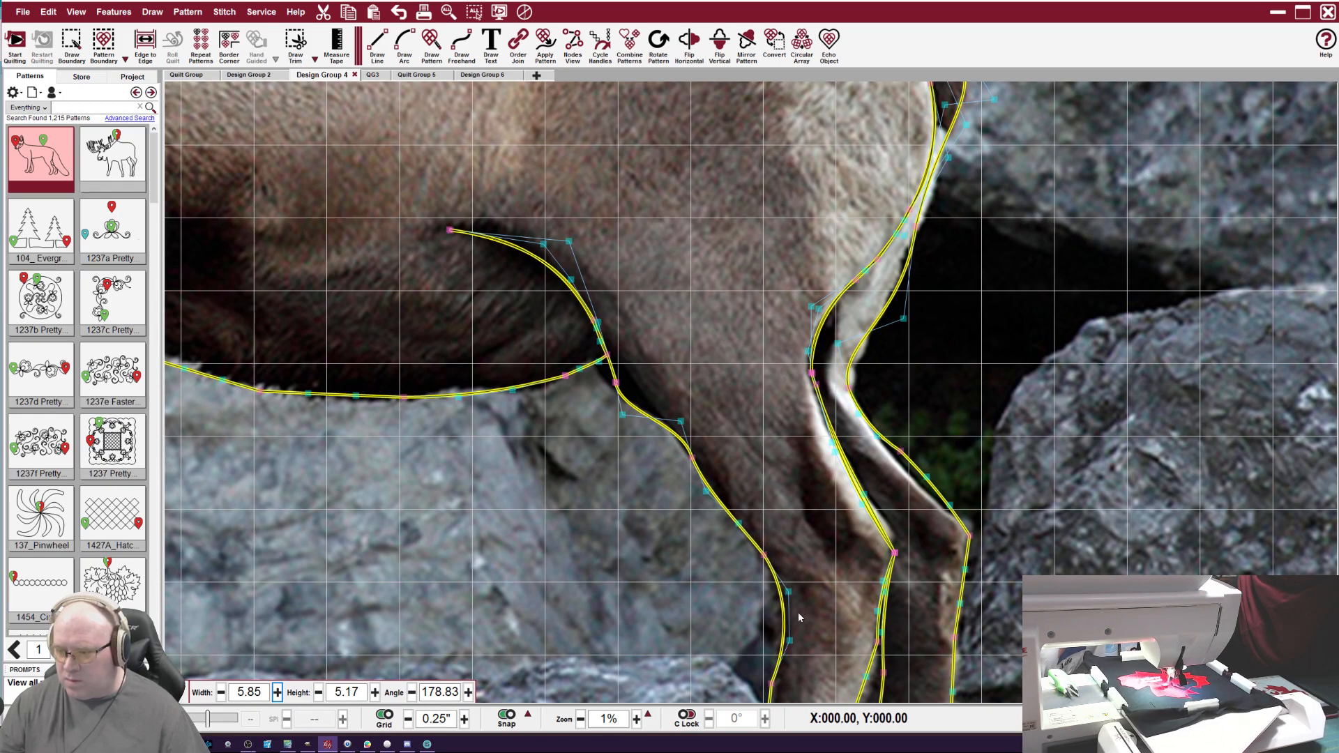
drag(789, 592, 760, 633)
mouse_move(770, 686)
mouse_down()
mouse_move(735, 666)
mouse_move(786, 686)
mouse_move(770, 682)
mouse_up()
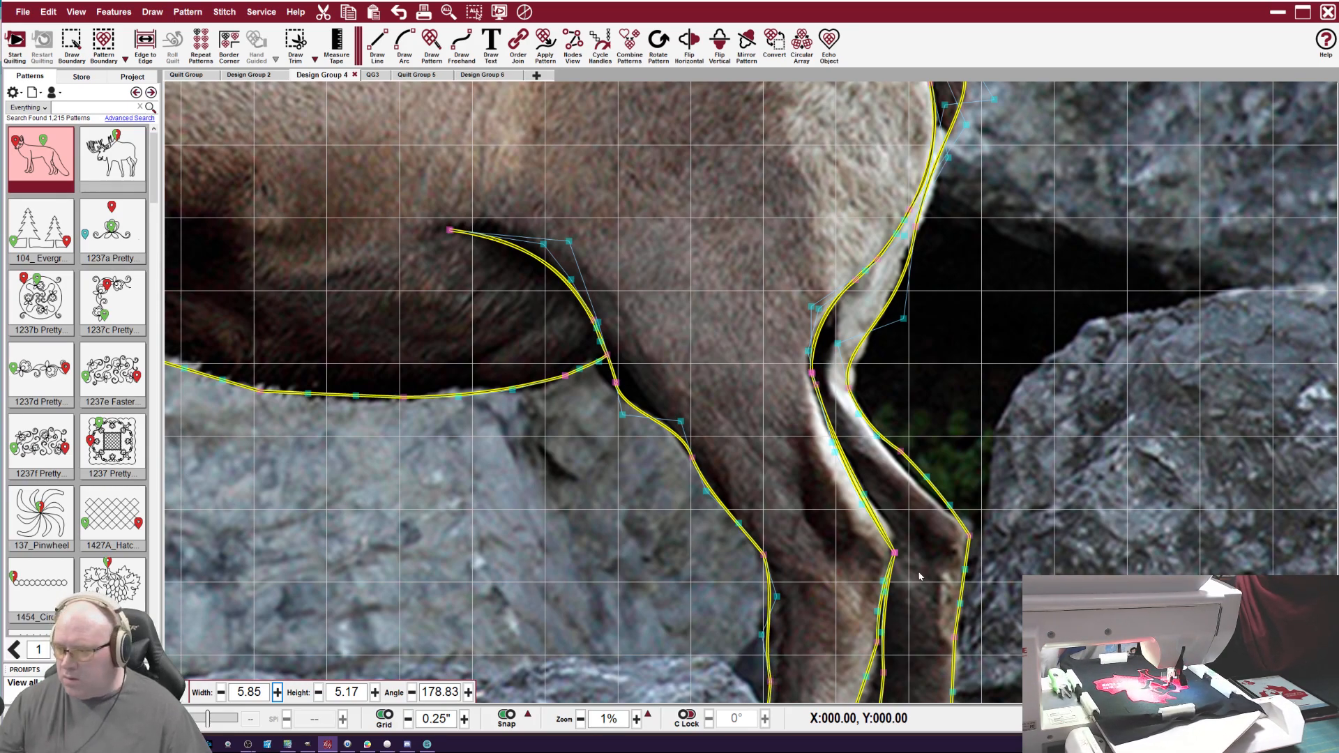
Fit the far hind leg's back edge at the hock, the near leg's front edge and the belly line to the photo.
drag(901, 452, 922, 494)
mouse_move(970, 538)
mouse_down()
mouse_move(962, 527)
mouse_move(964, 540)
mouse_up()
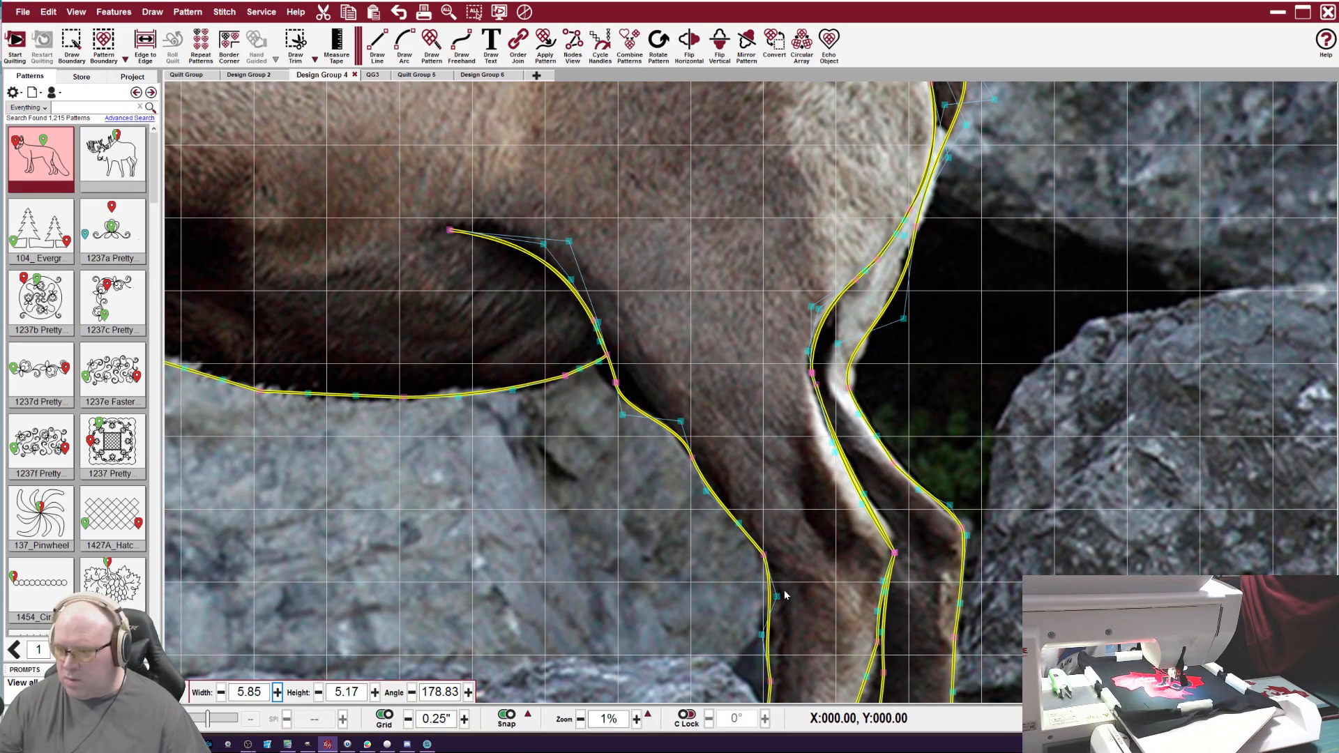
drag(764, 633, 784, 632)
drag(772, 680, 775, 681)
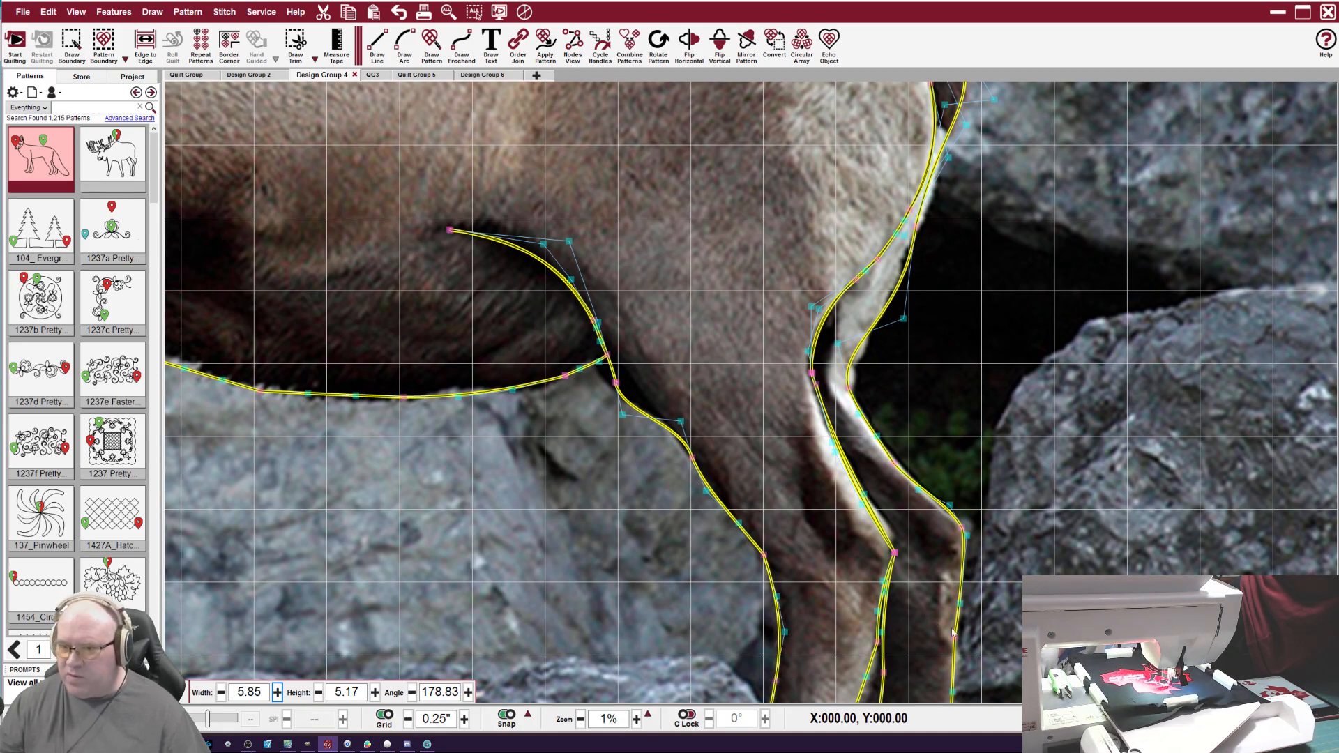
drag(259, 390, 260, 385)
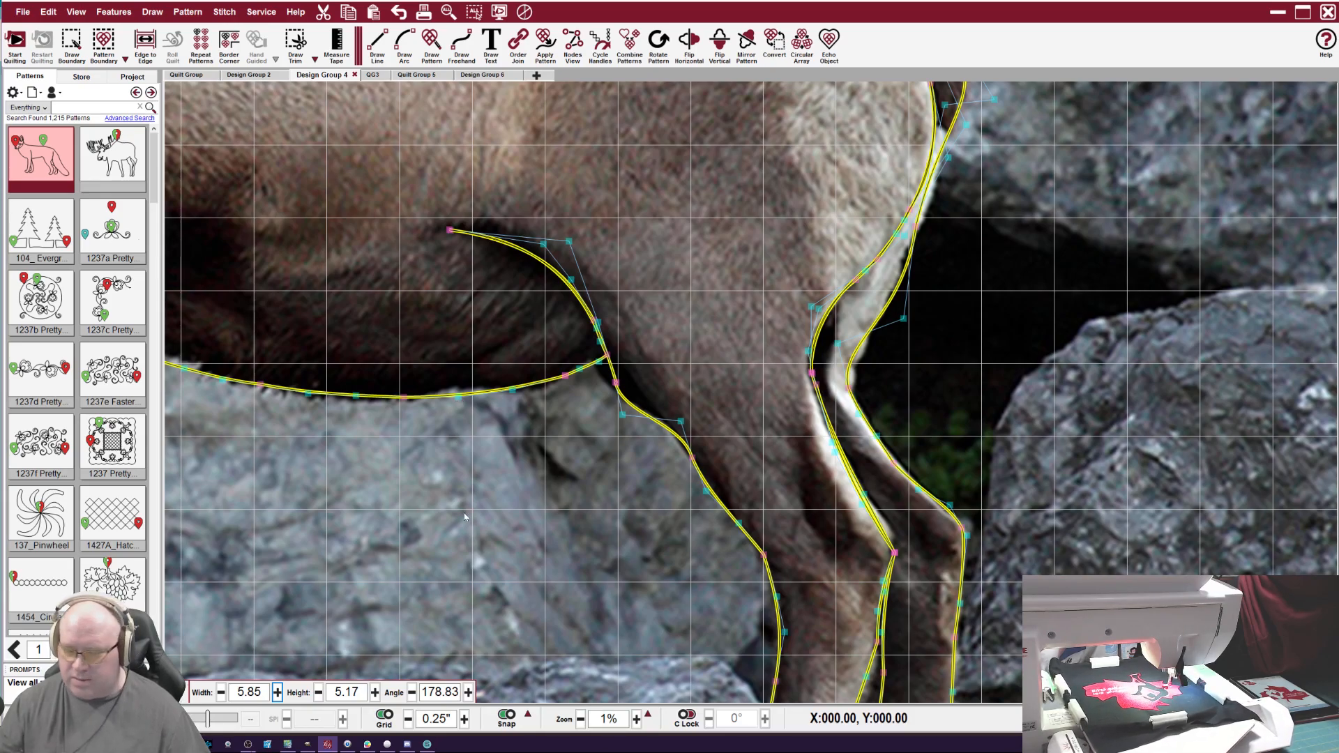
Refine the two lines between the hind legs so they follow the gap from the hock down towards the hooves.
click(449, 12)
scroll(890, 599, up, 6)
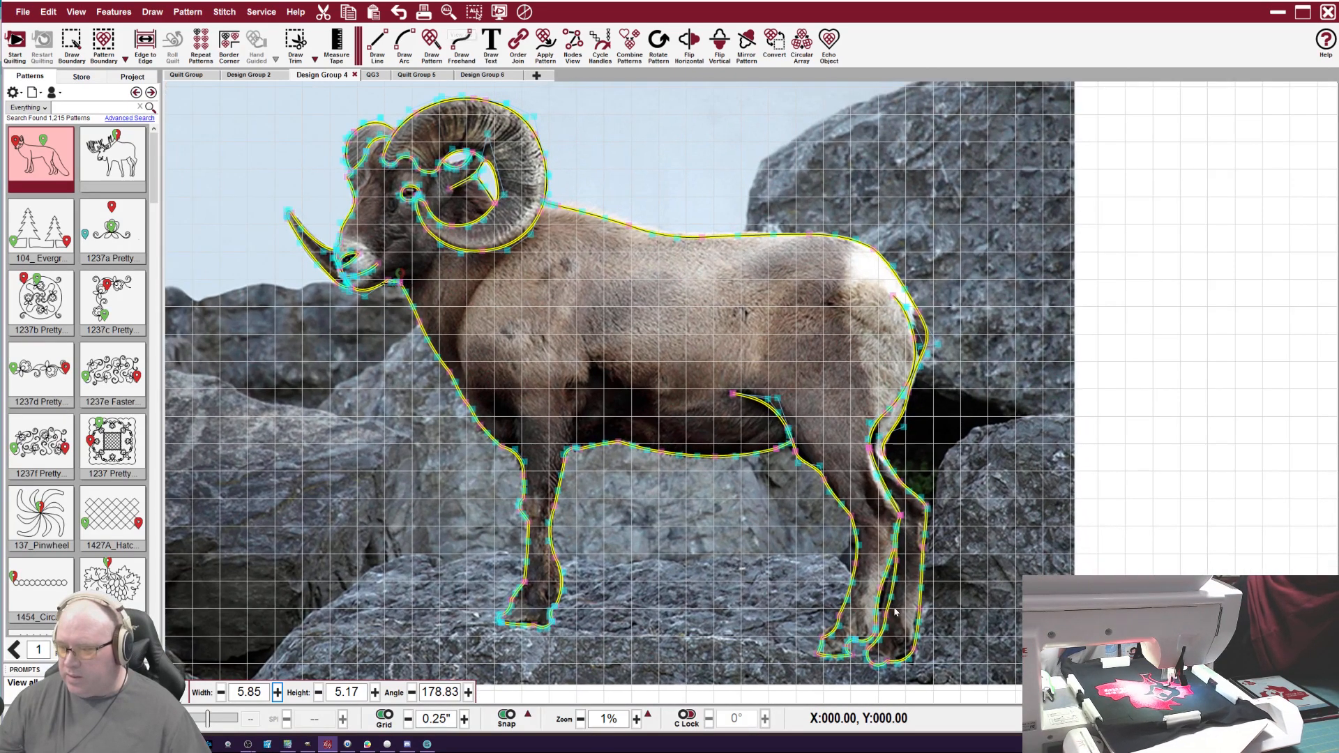
scroll(891, 613, up, 6)
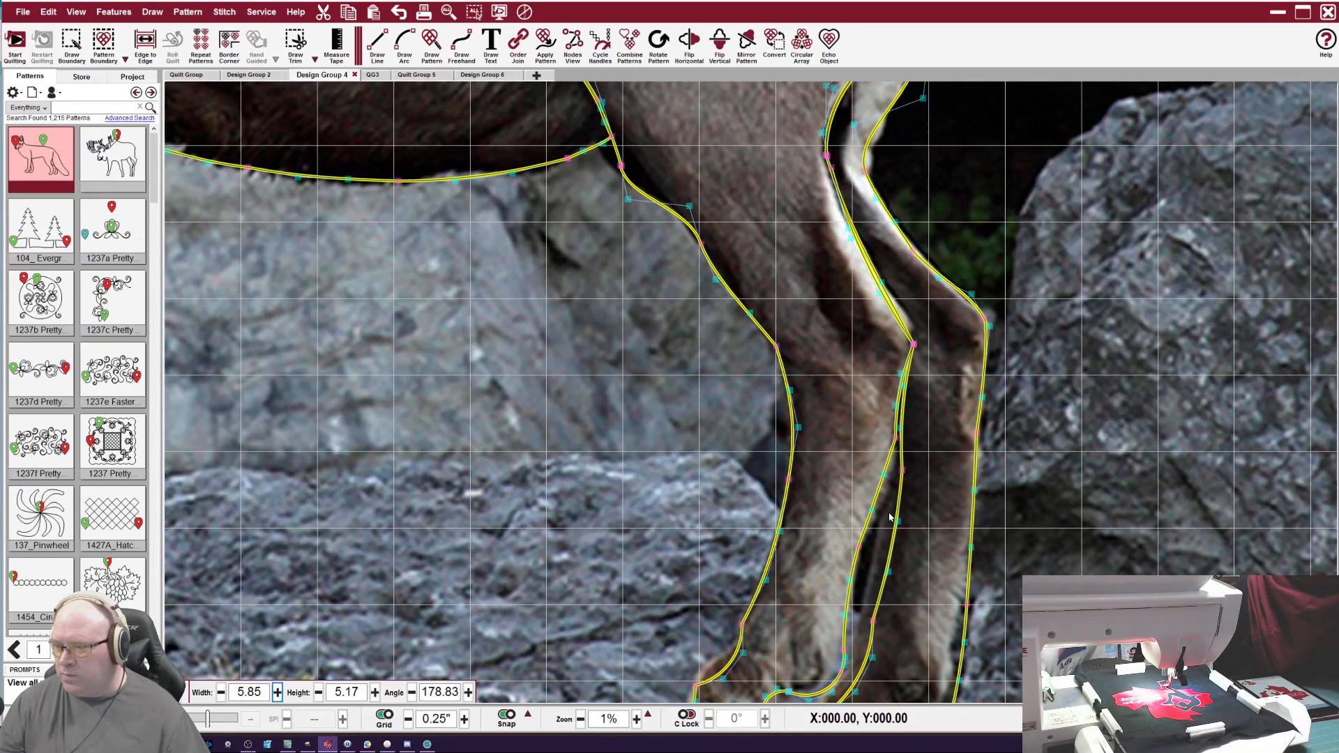
drag(902, 470, 886, 521)
drag(884, 573, 871, 578)
drag(873, 621, 827, 668)
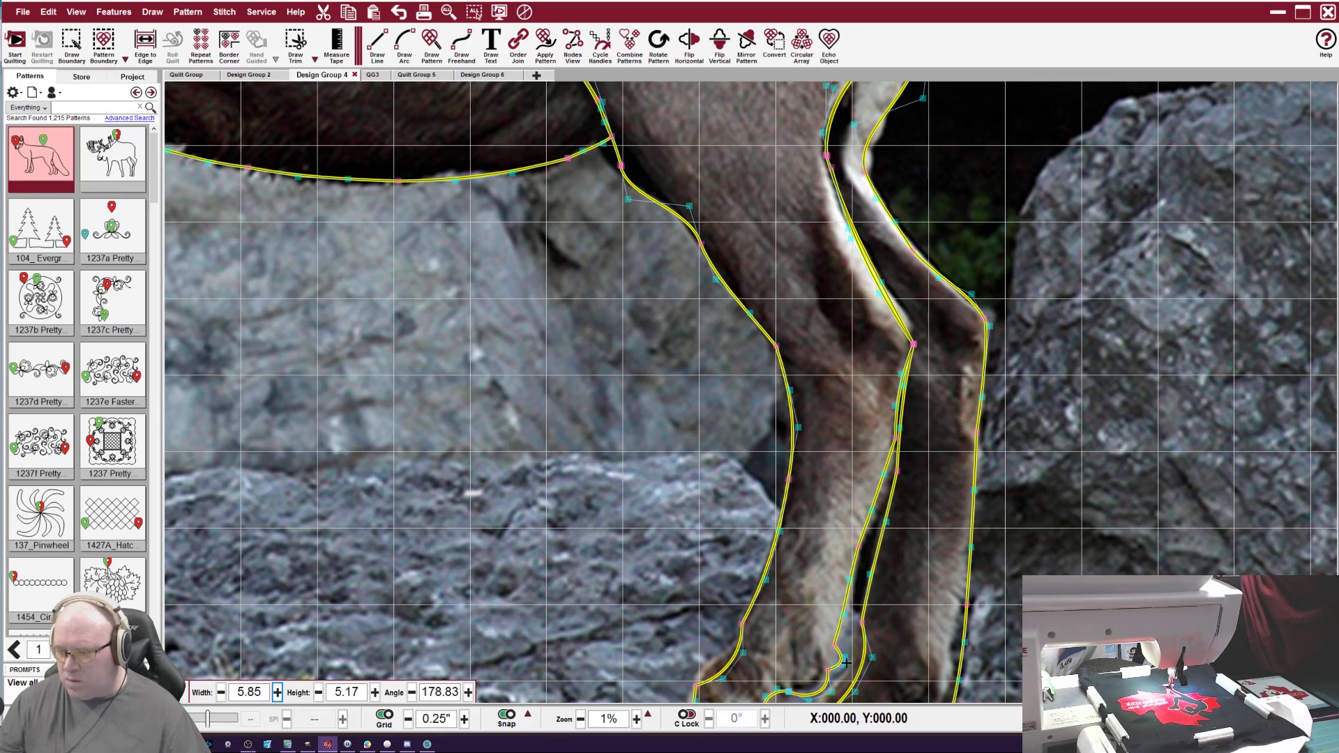
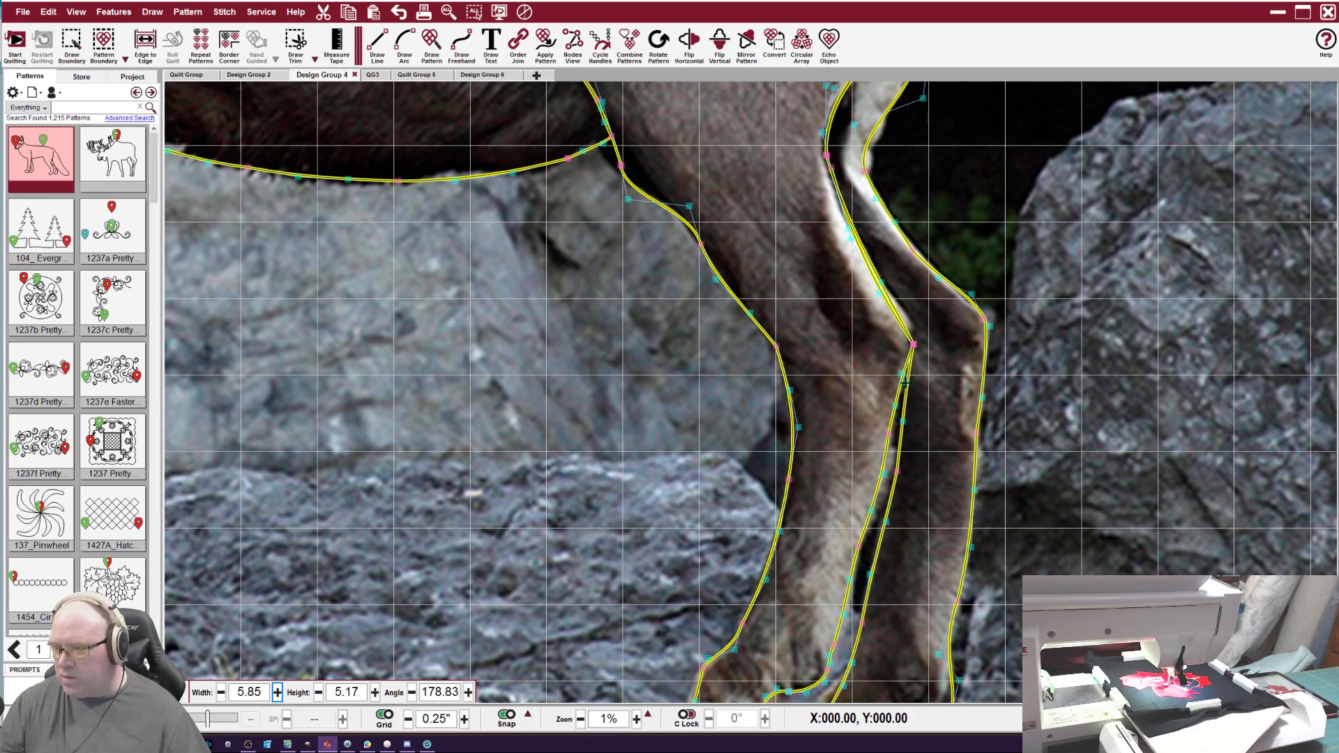
drag(906, 421, 904, 421)
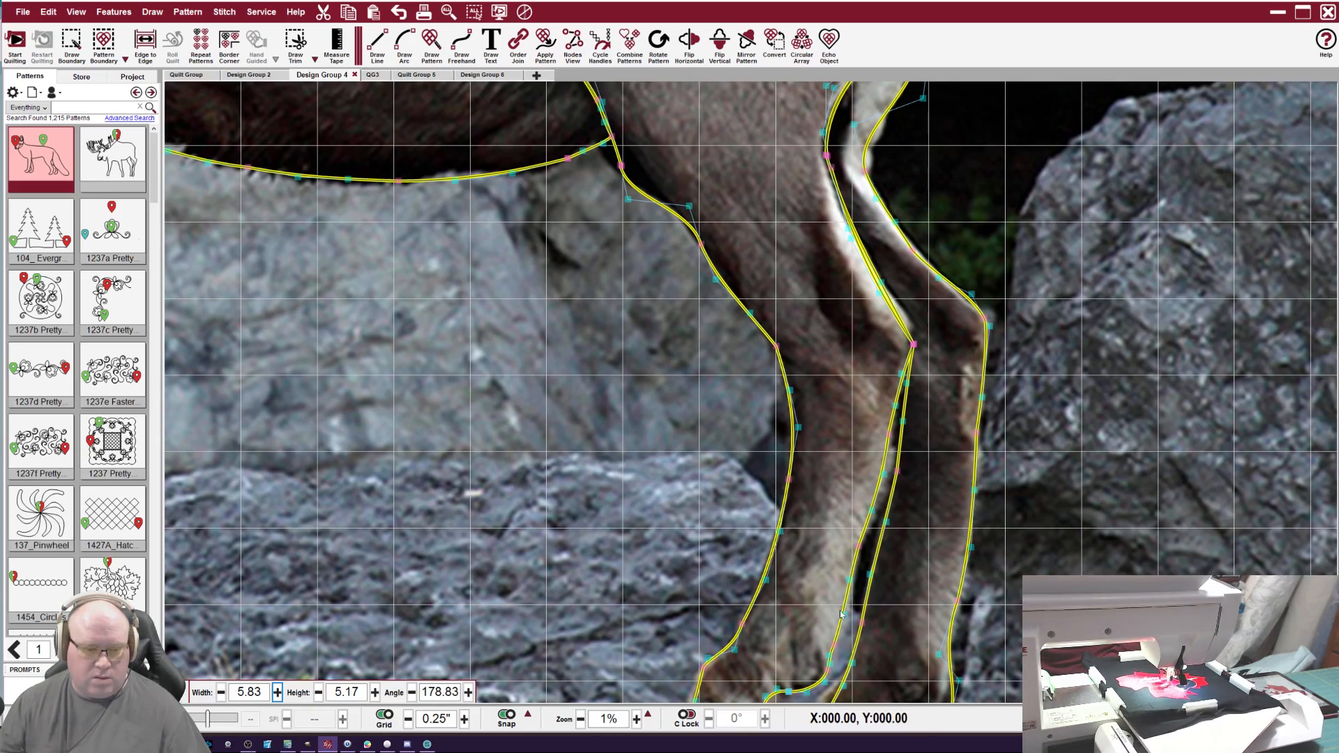
Reshape the front of the far hind hoof so the line curves around the toe and meets the ground at its base.
scroll(838, 607, down, 2)
scroll(839, 607, down, 3)
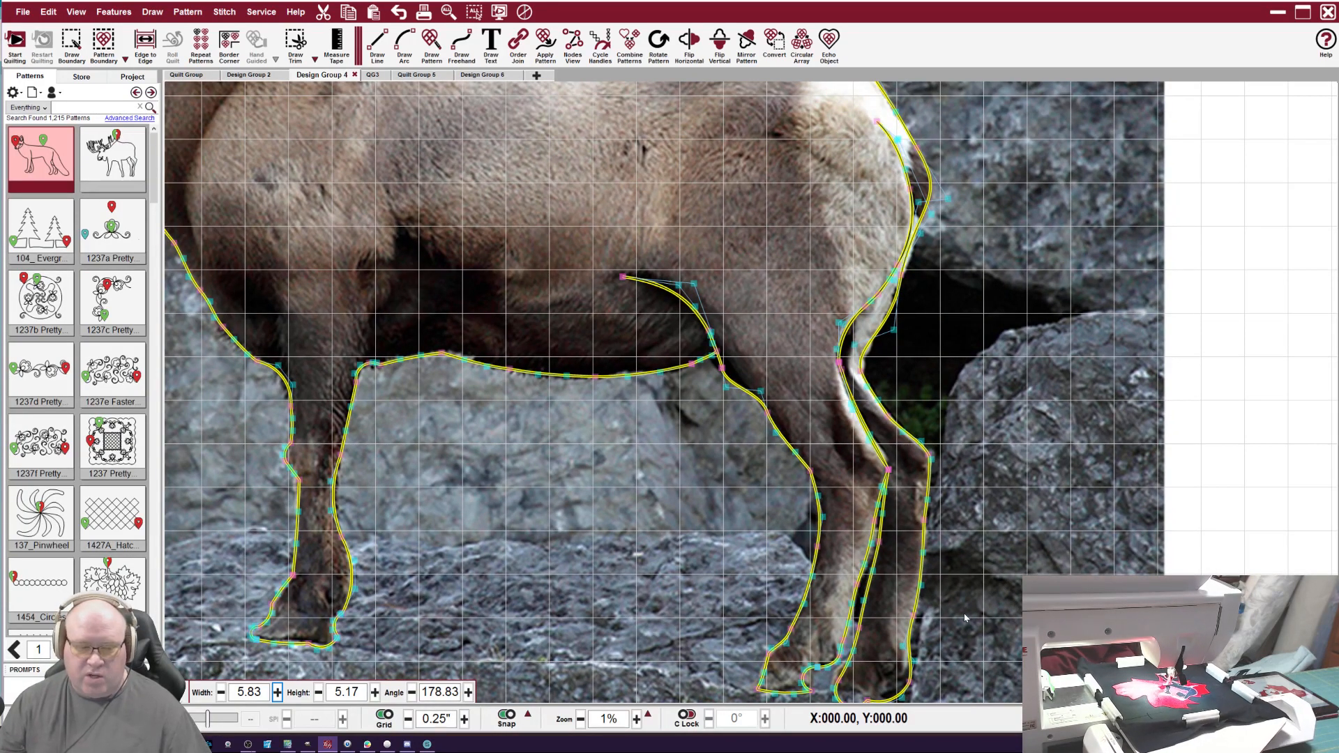
scroll(927, 640, down, 2)
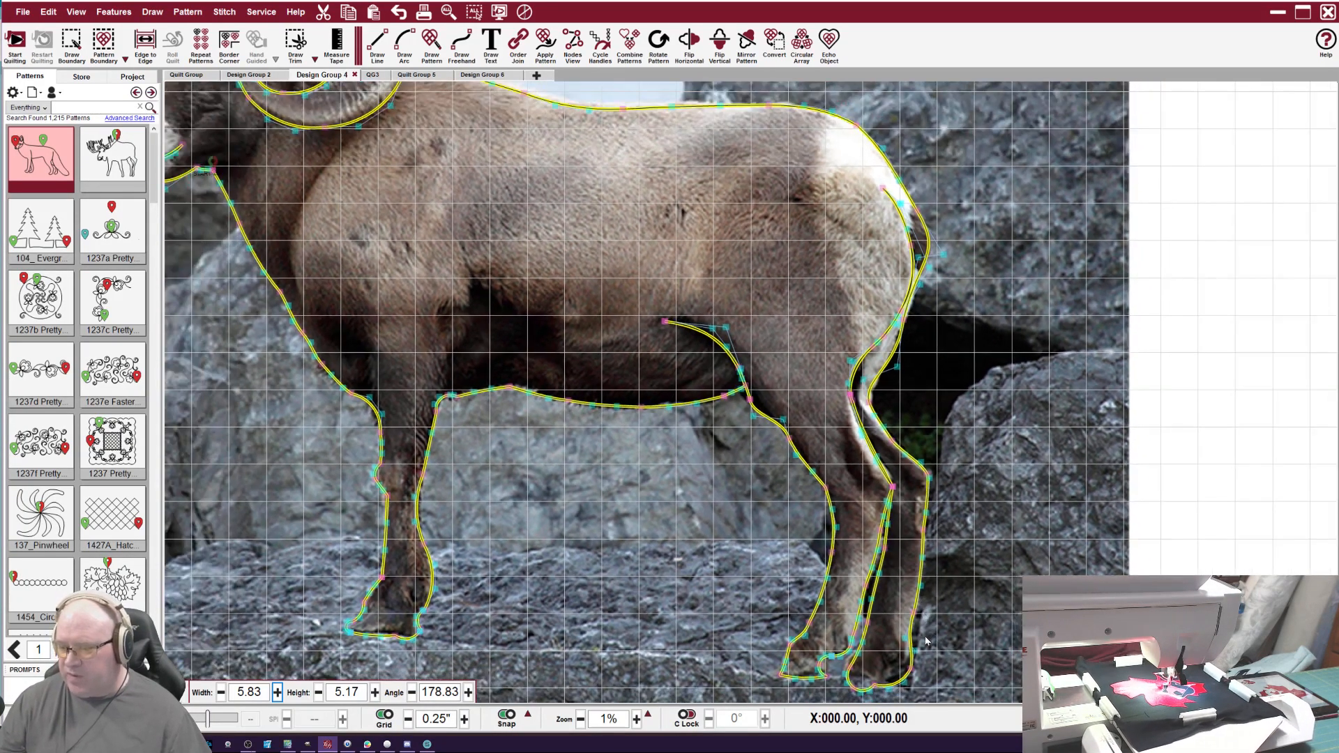
scroll(927, 640, down, 2)
scroll(890, 698, up, 3)
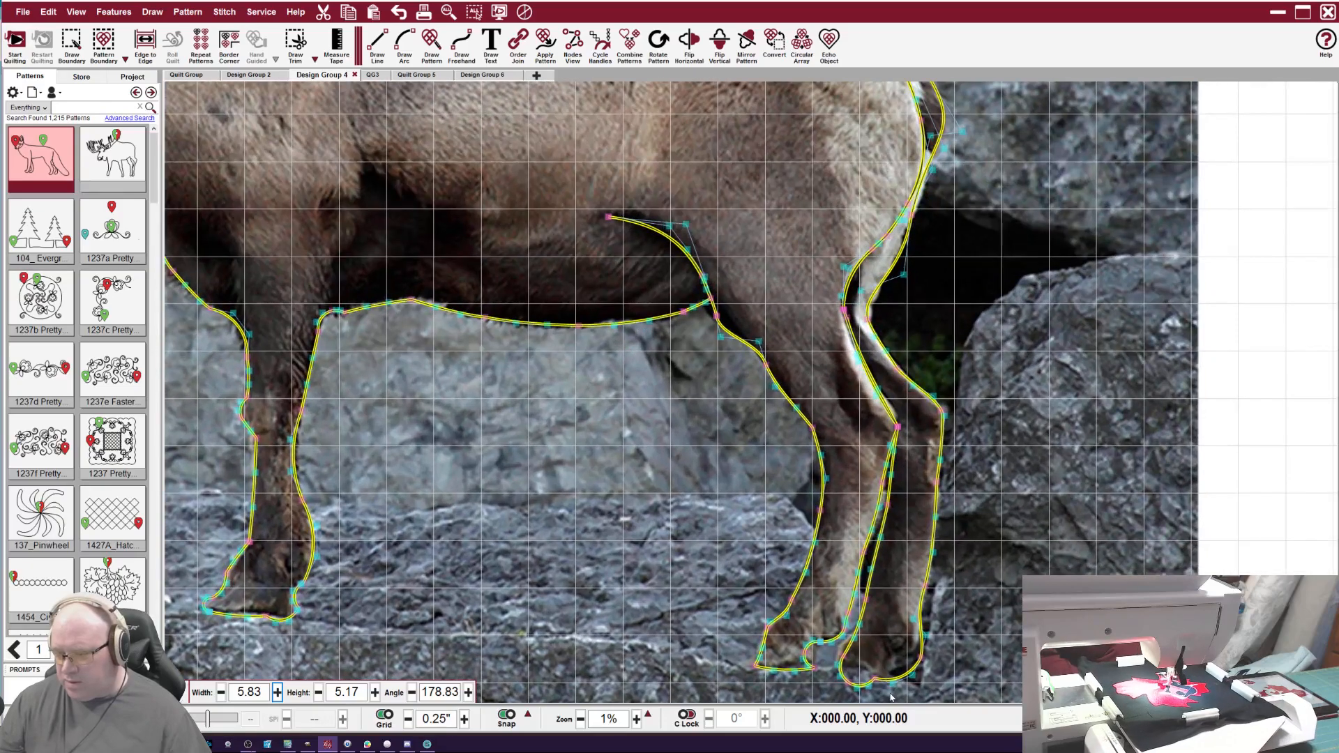
scroll(890, 698, up, 4)
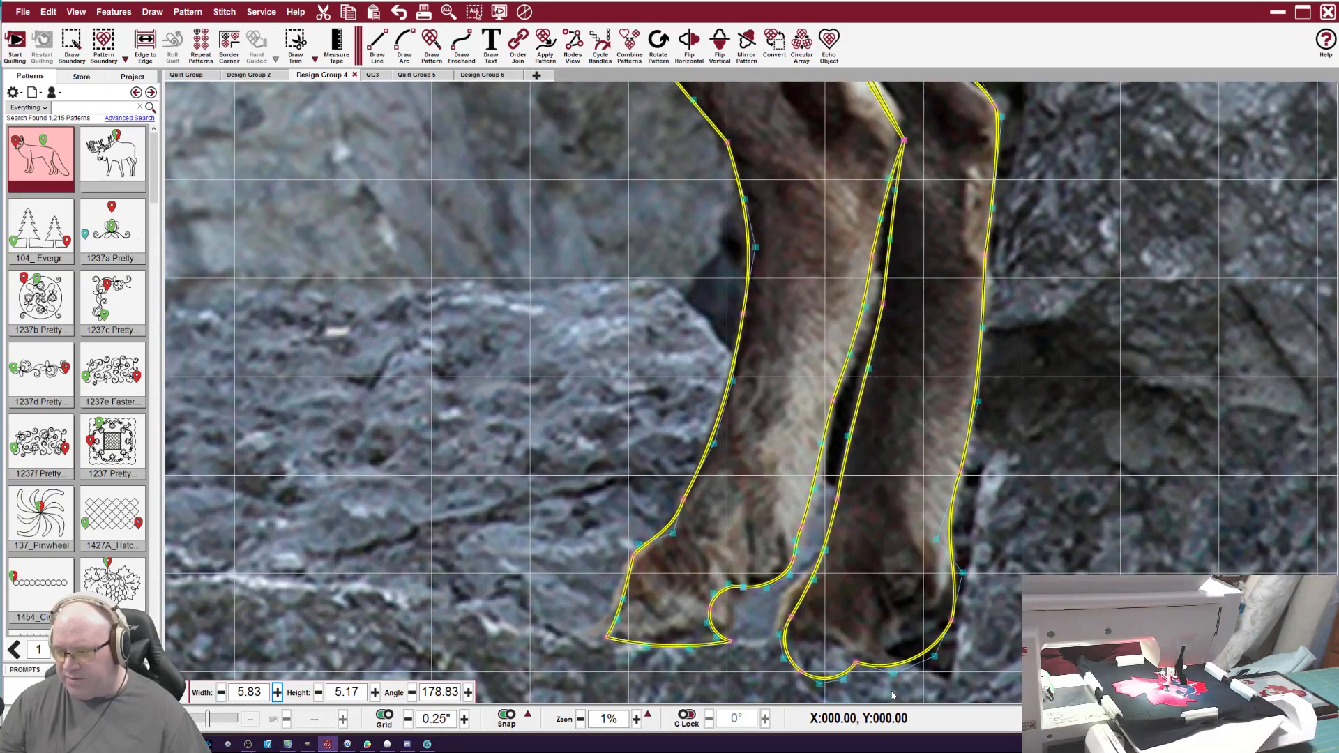
scroll(893, 696, up, 4)
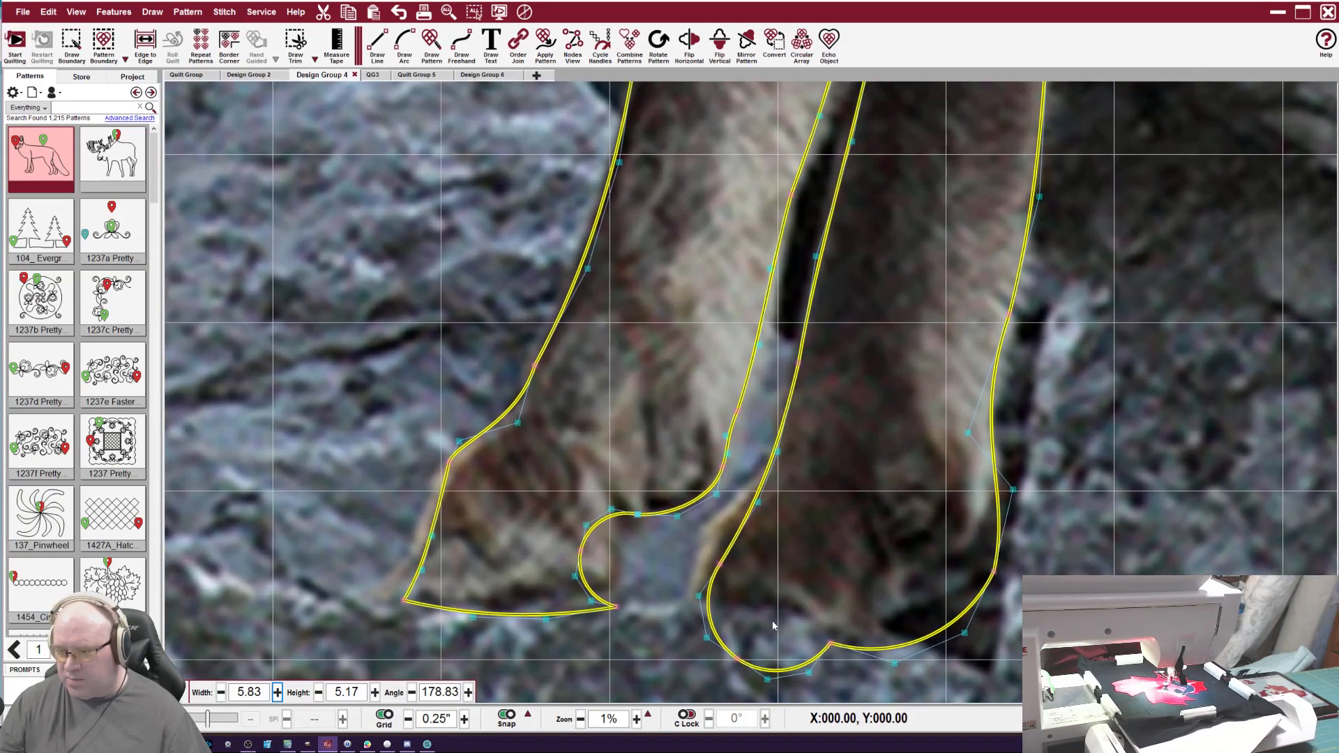
drag(717, 565, 715, 517)
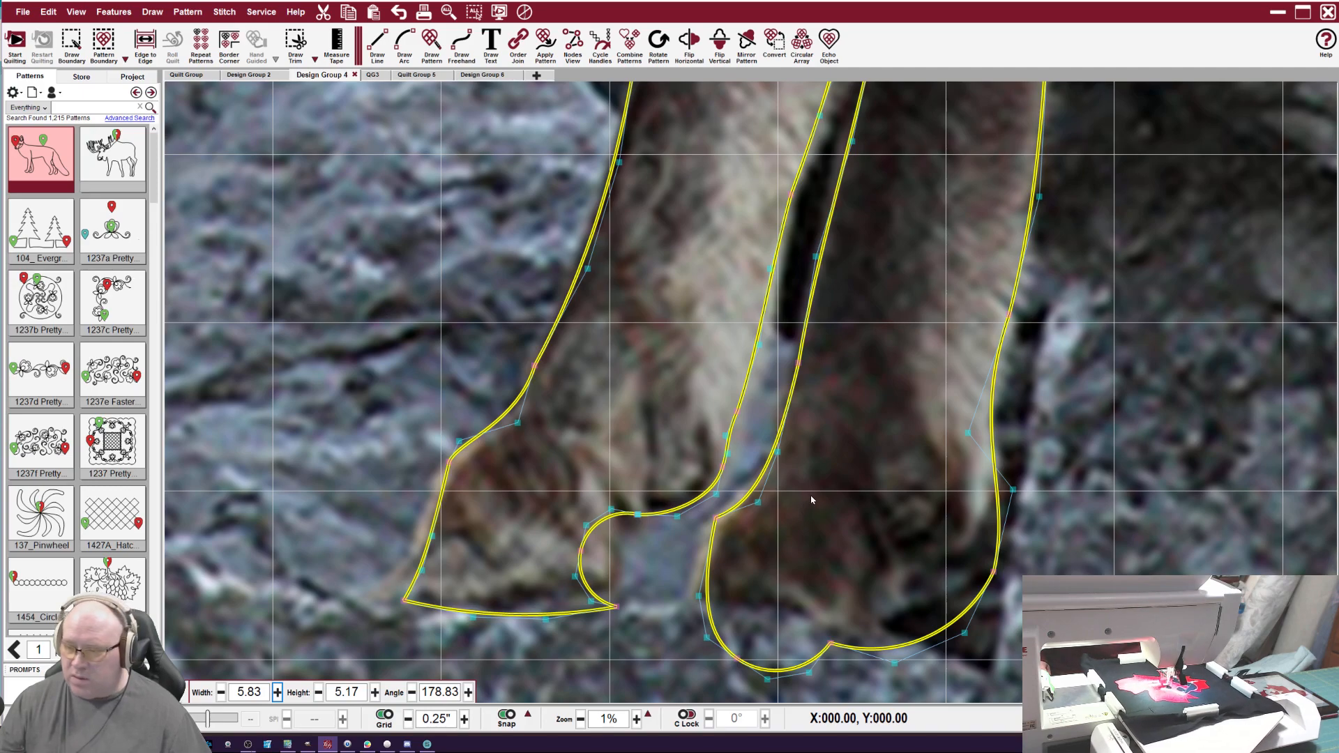
mouse_move(758, 501)
mouse_down()
mouse_move(777, 454)
mouse_move(780, 508)
mouse_up()
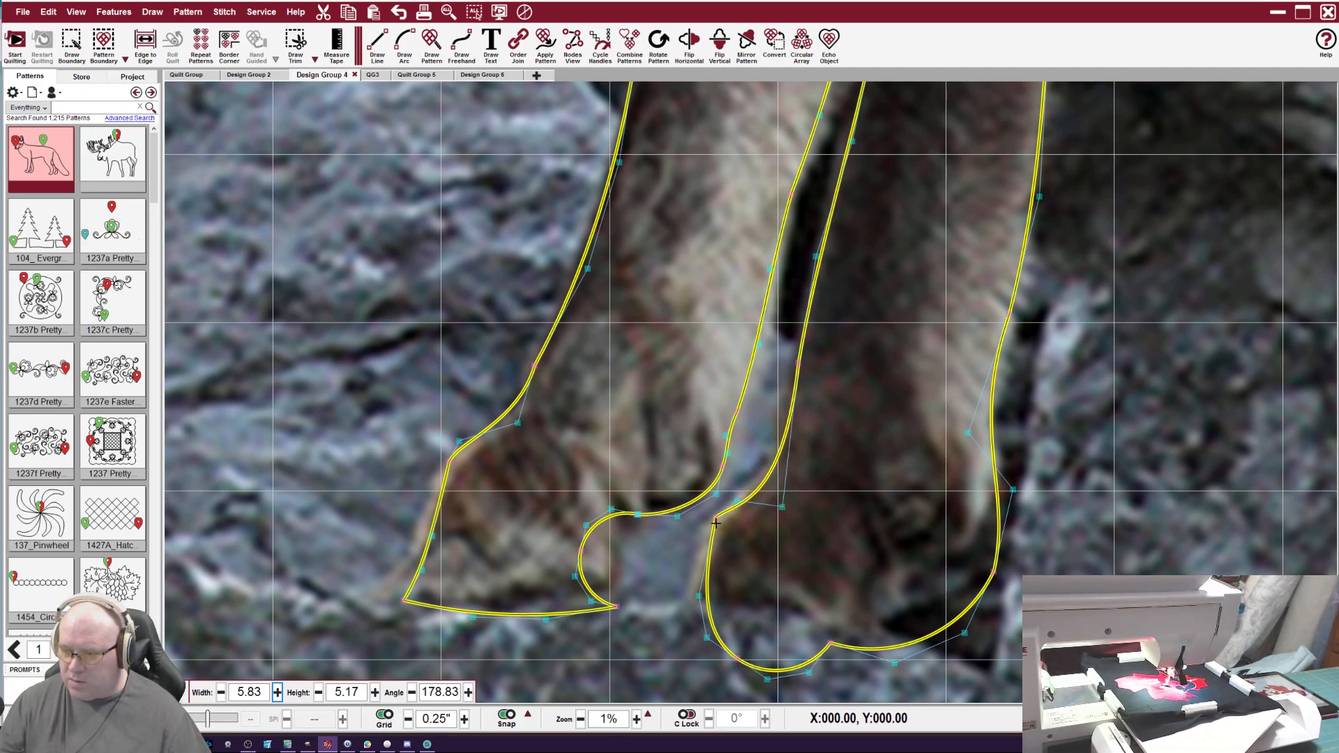
drag(697, 590, 681, 545)
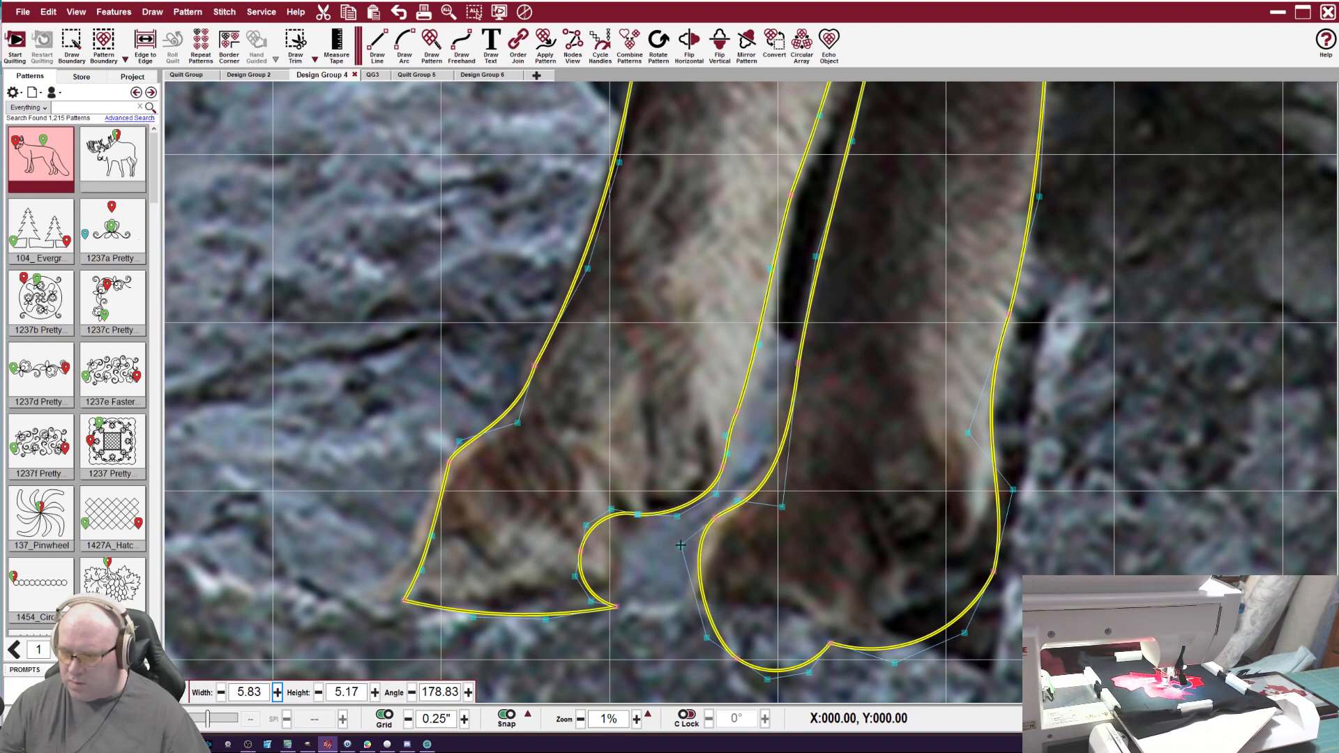
drag(707, 637, 689, 609)
drag(739, 654, 708, 602)
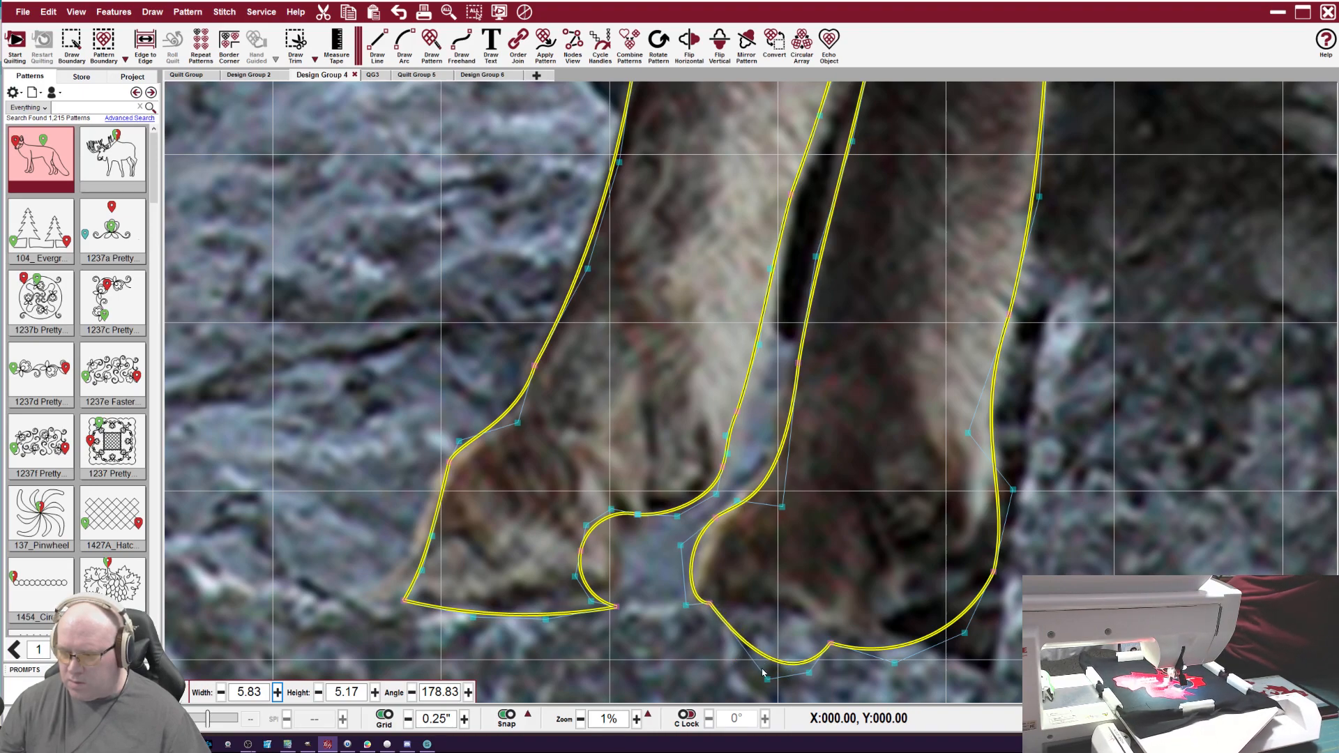
Flatten the line under the far hind hoof and tighten its heel corner at the back.
drag(767, 679, 768, 608)
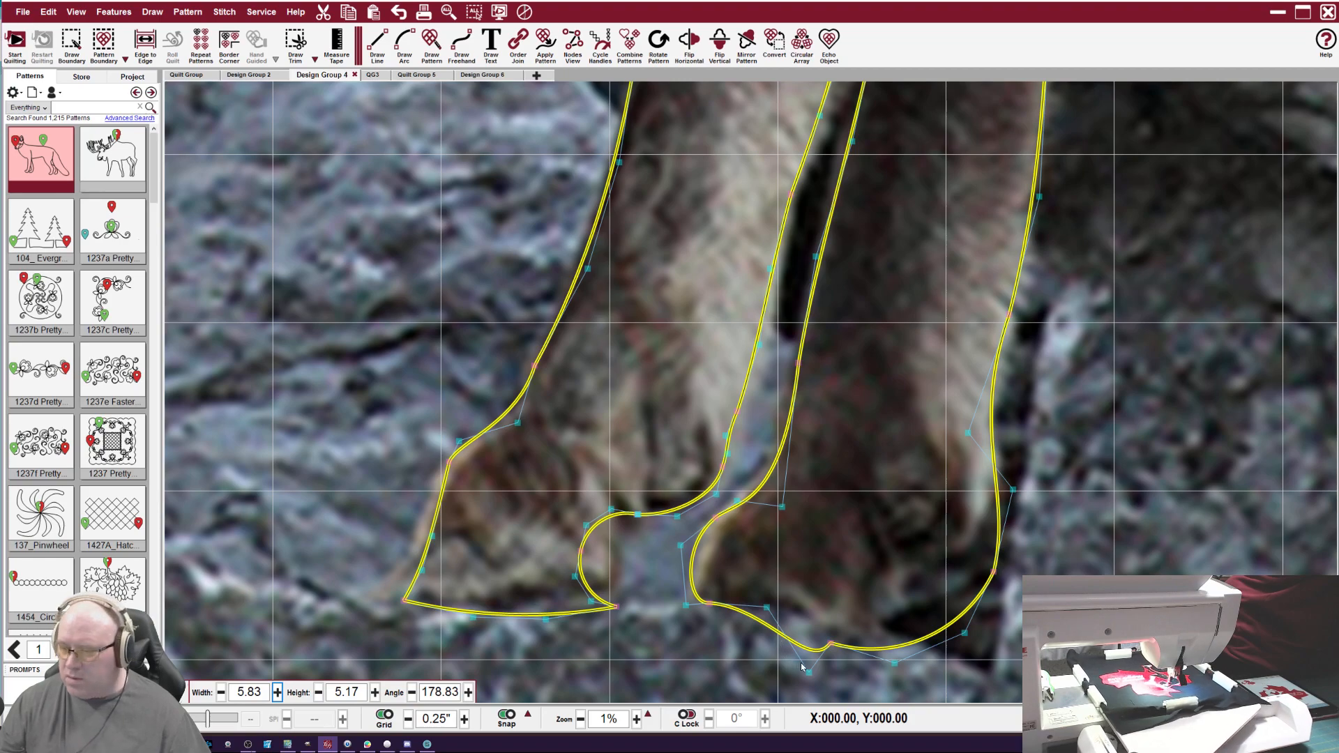
drag(830, 641, 832, 618)
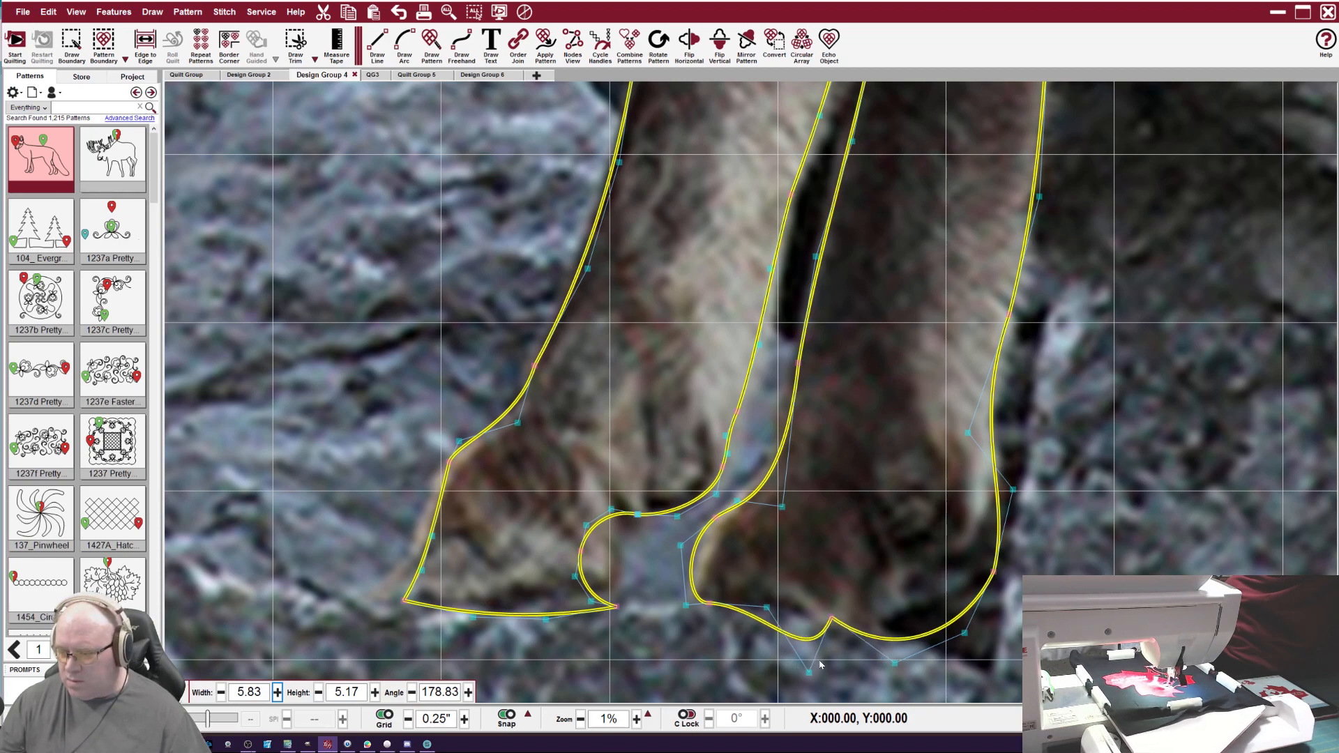
drag(809, 672, 803, 612)
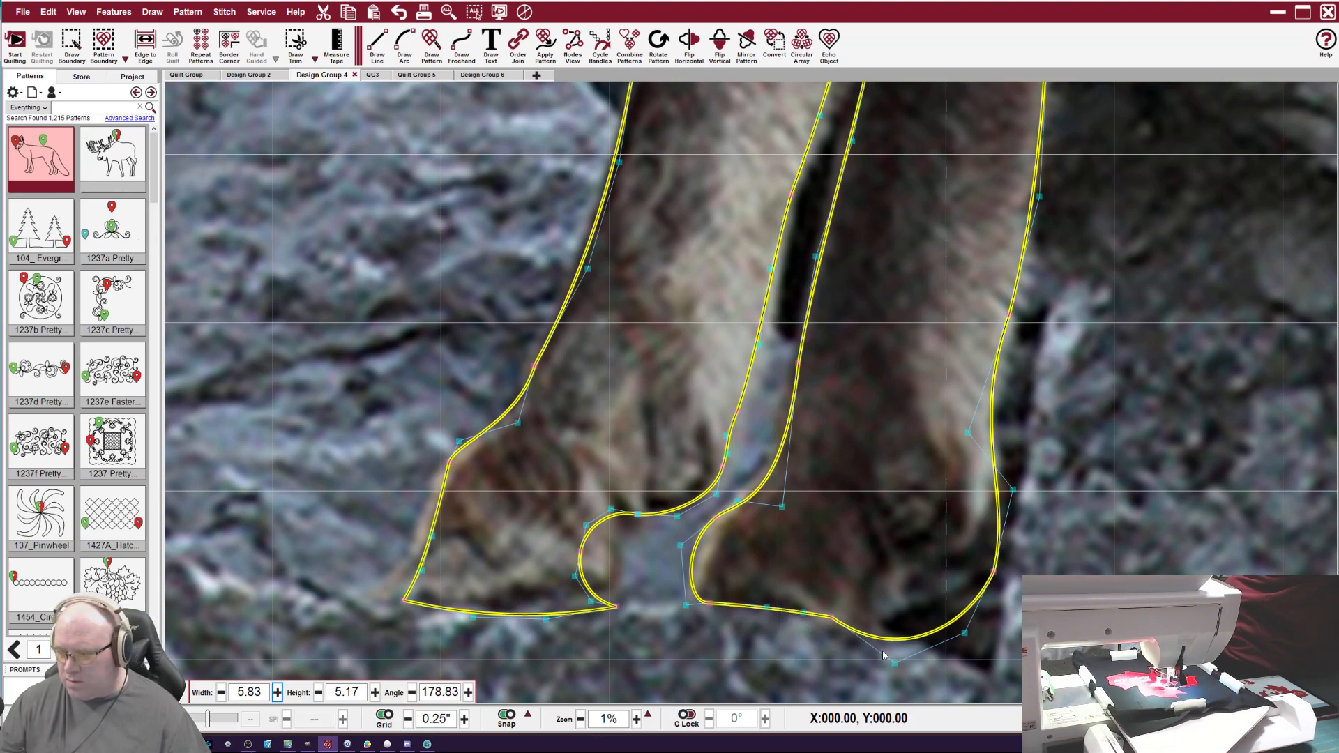
drag(895, 663, 895, 640)
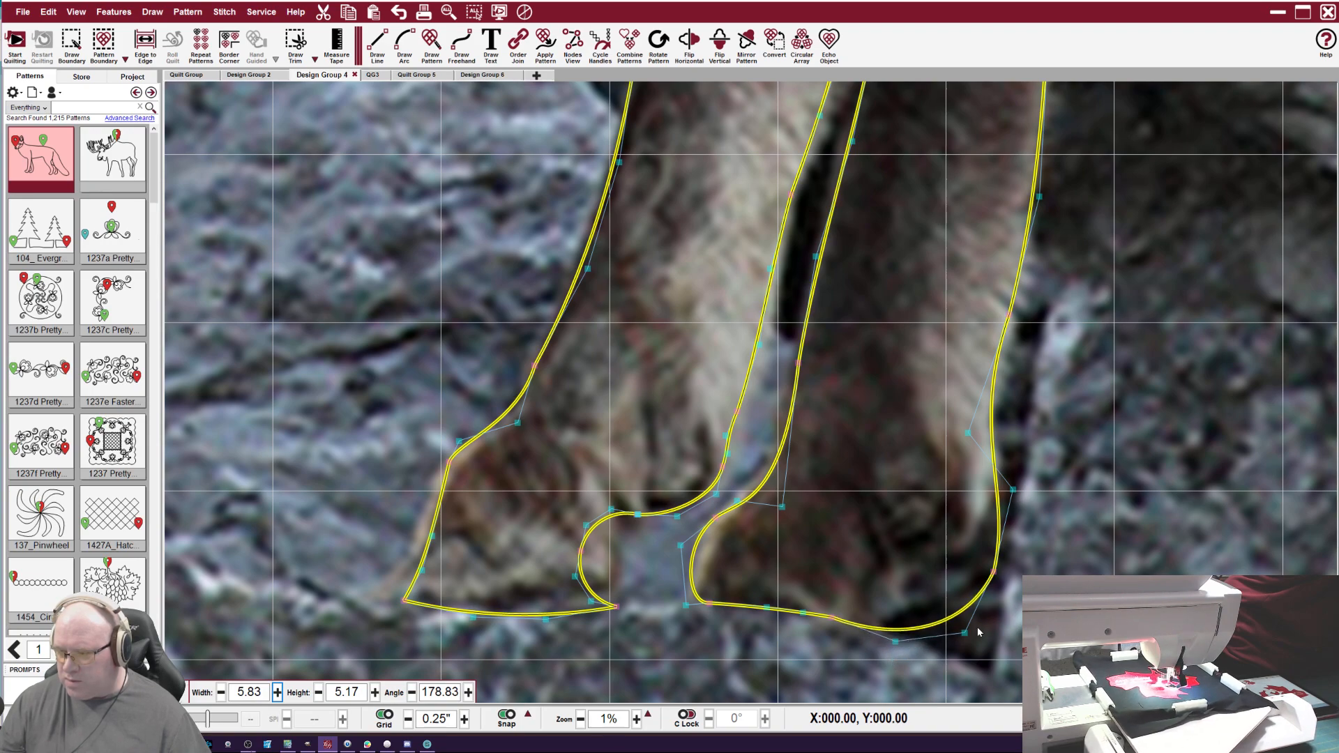
drag(994, 573, 1000, 600)
drag(895, 641, 964, 637)
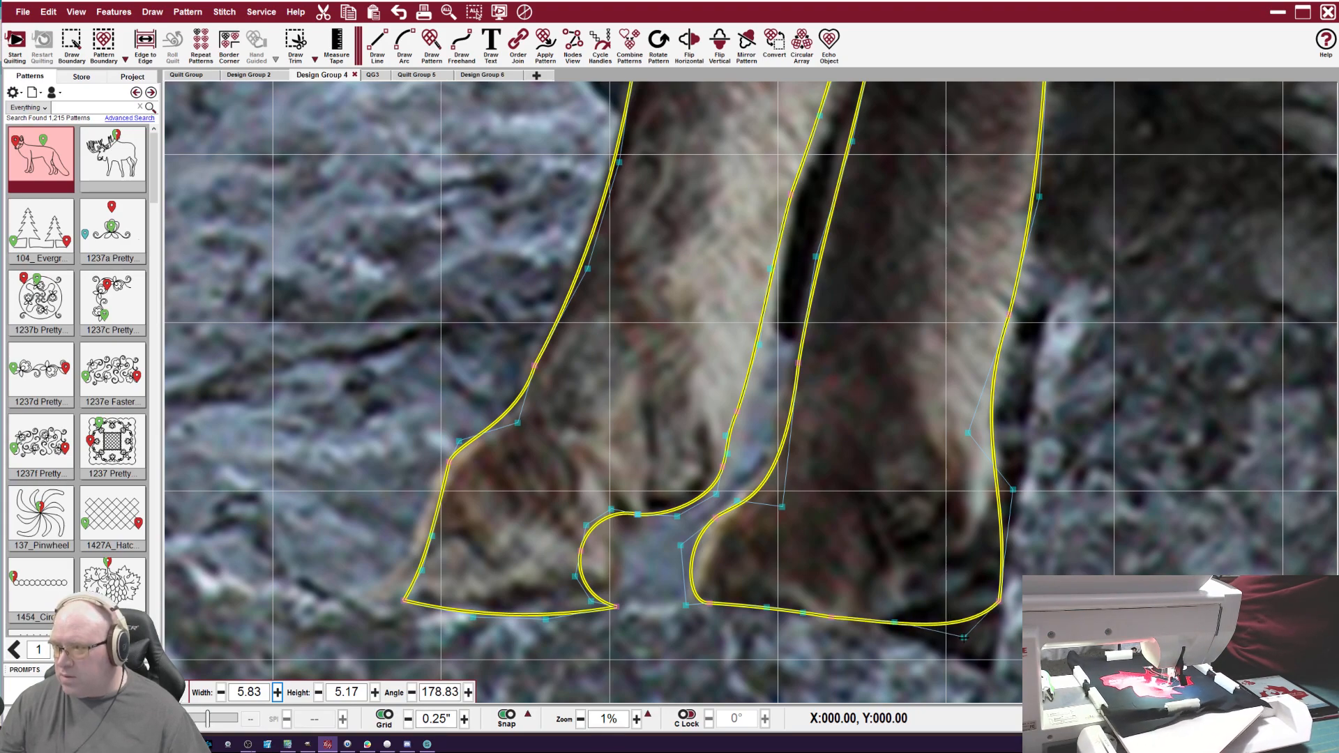
Pull in the far hind leg's back edge above the hoof and flatten the hoof's underside towards the heel.
drag(1013, 489, 999, 498)
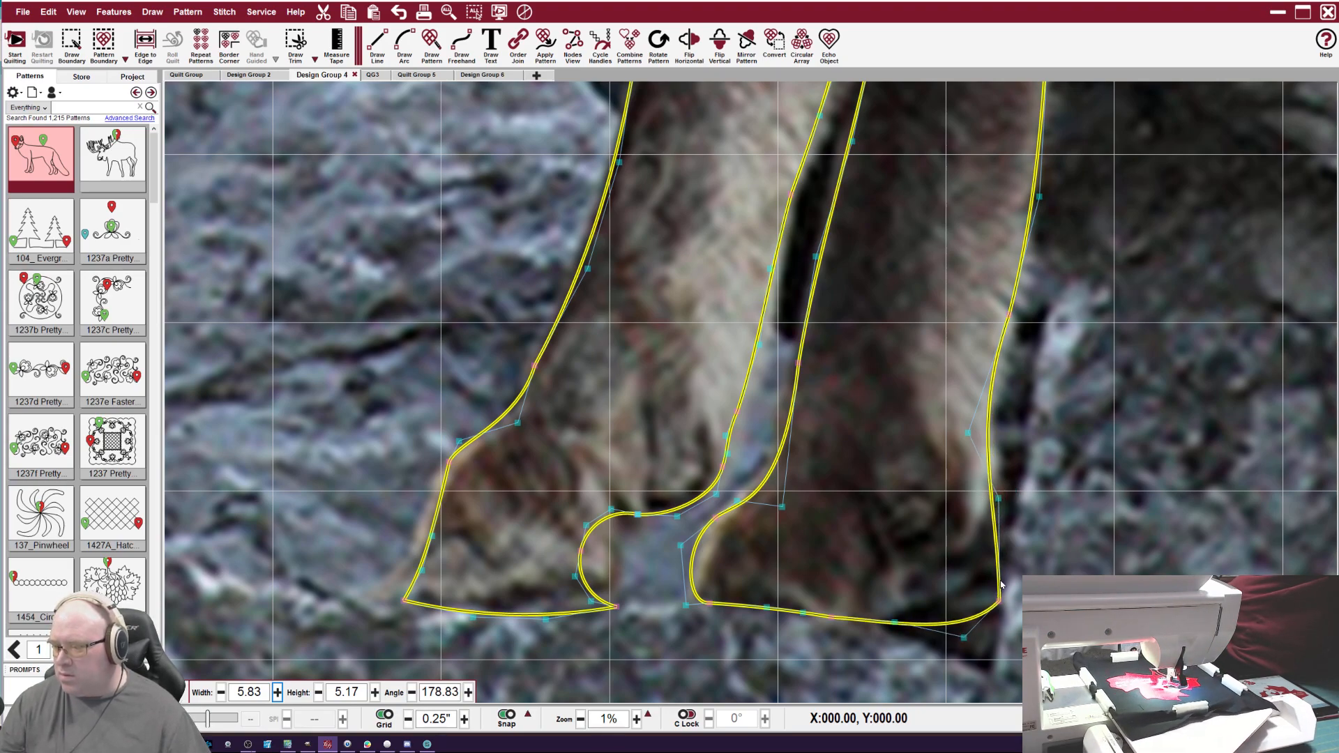
drag(999, 602, 977, 558)
drag(998, 498, 995, 494)
drag(899, 621, 950, 615)
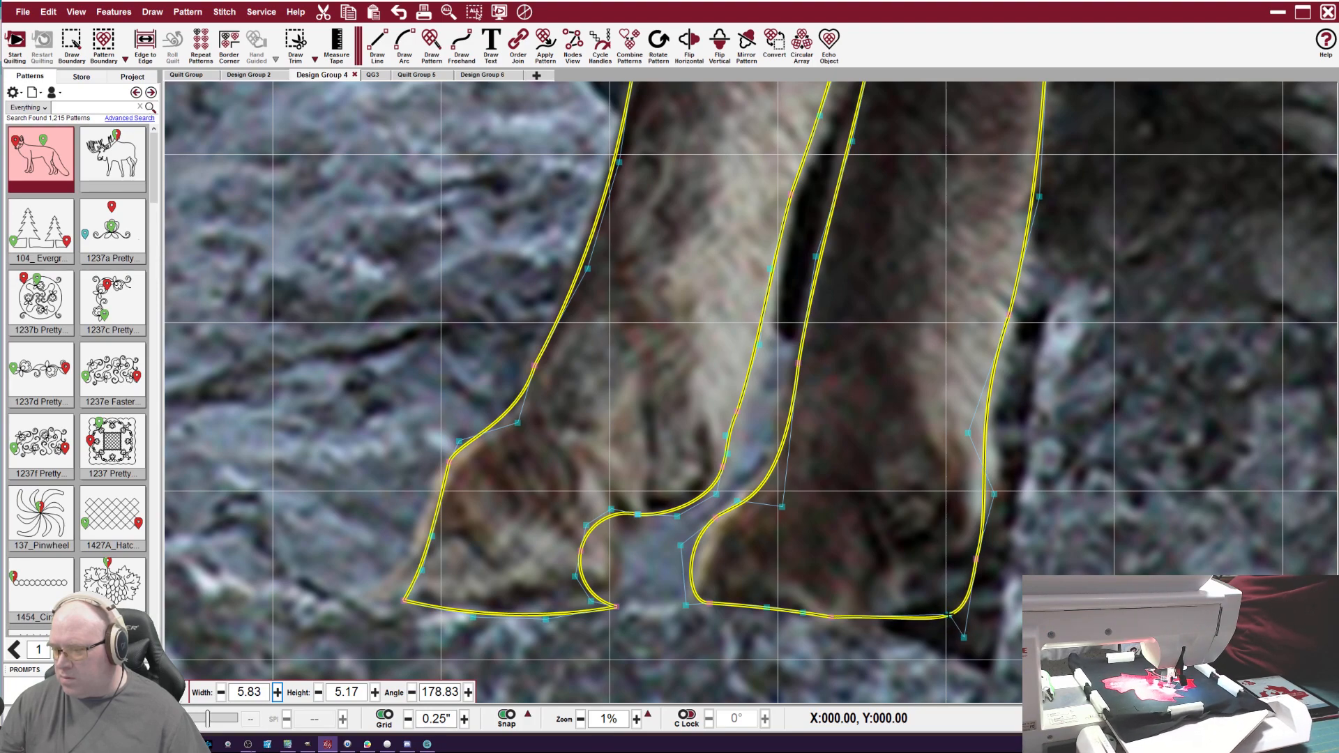
click(969, 643)
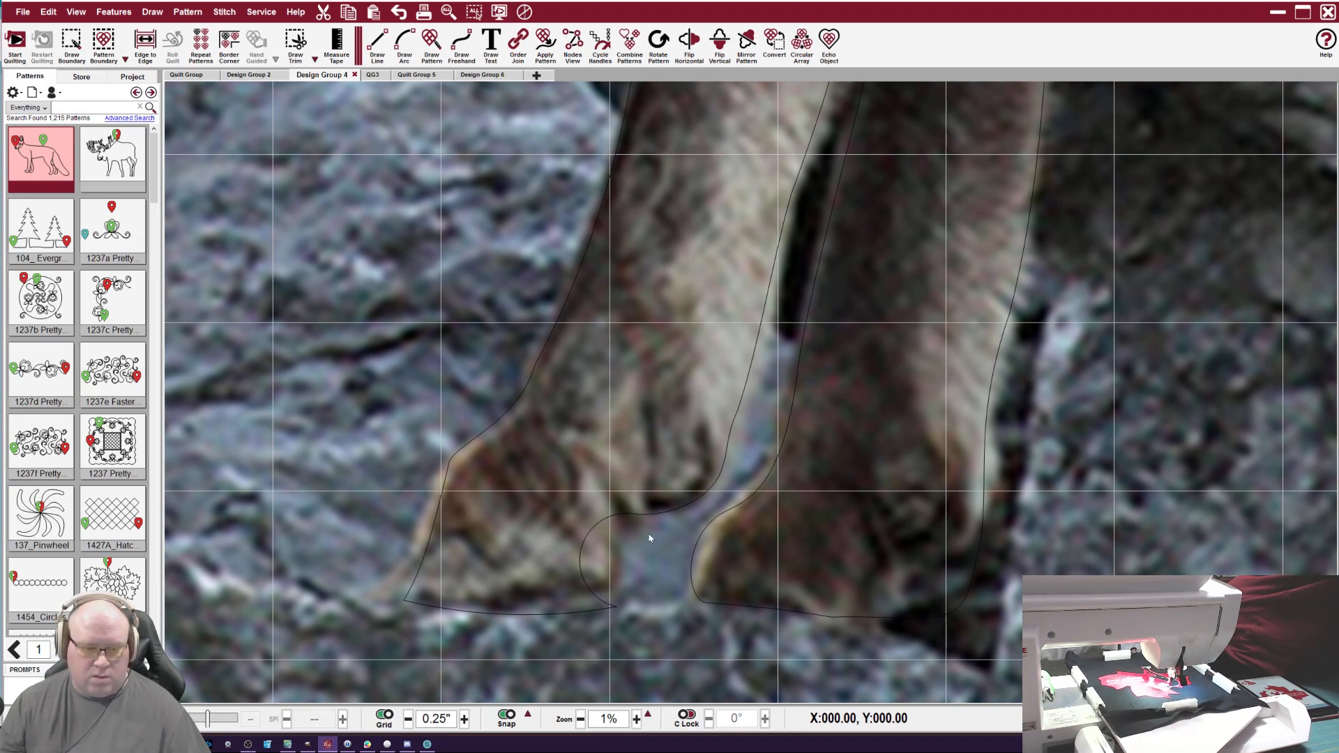
Reopen the pattern's nodes and draw in the heel curves of both hind hooves to follow the photo.
key(ctrl+a)
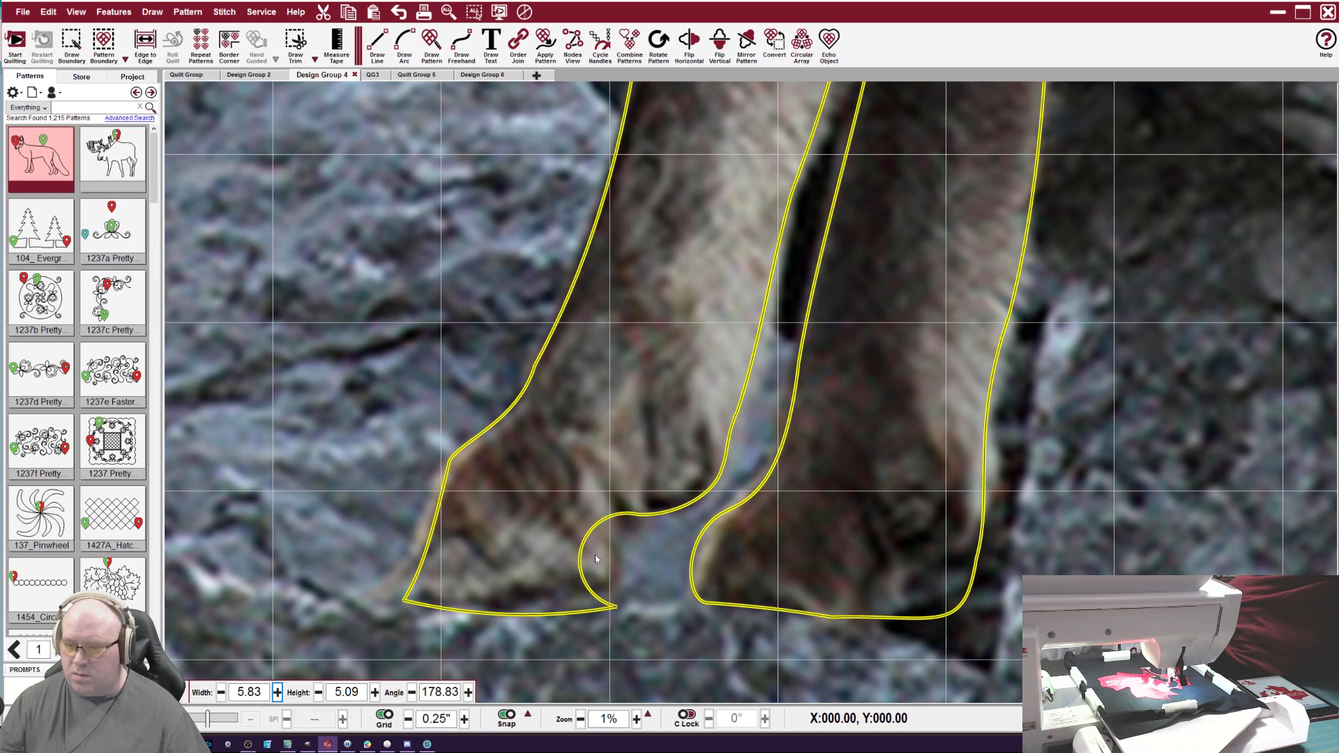
click(573, 56)
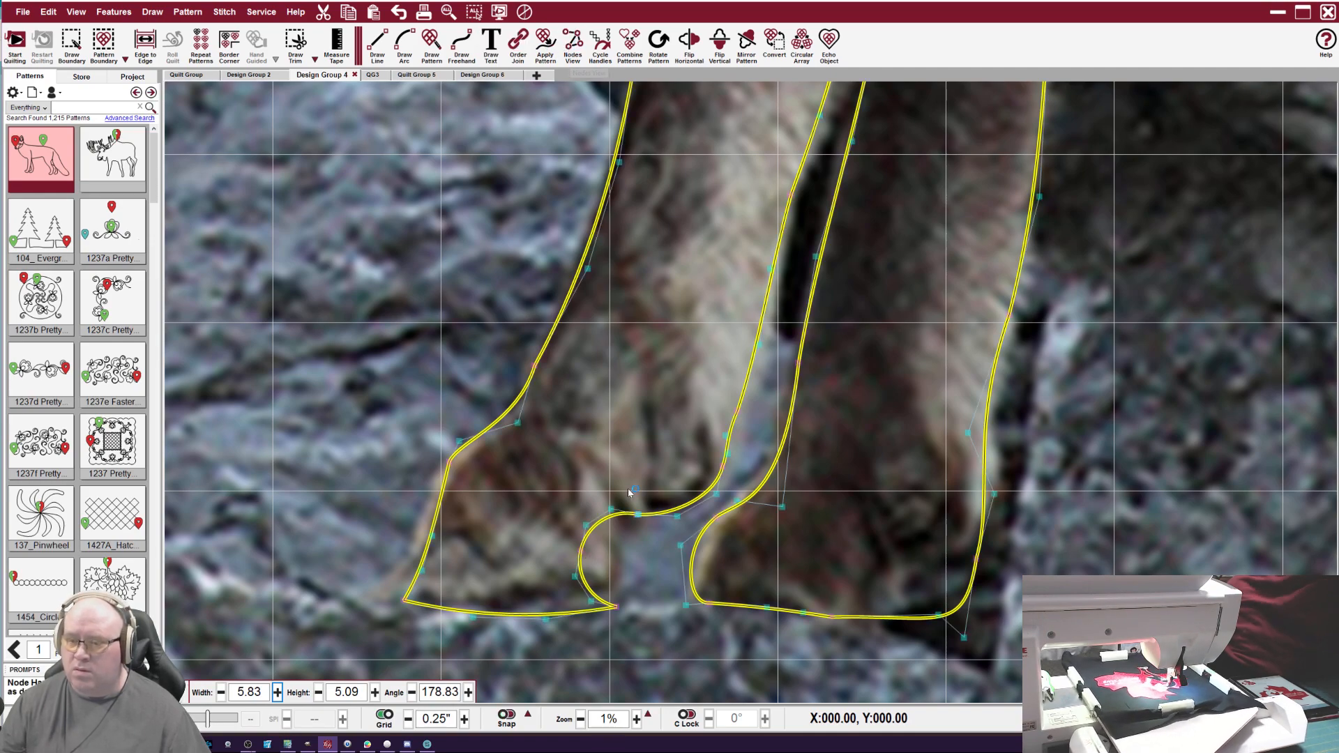
drag(596, 554, 626, 518)
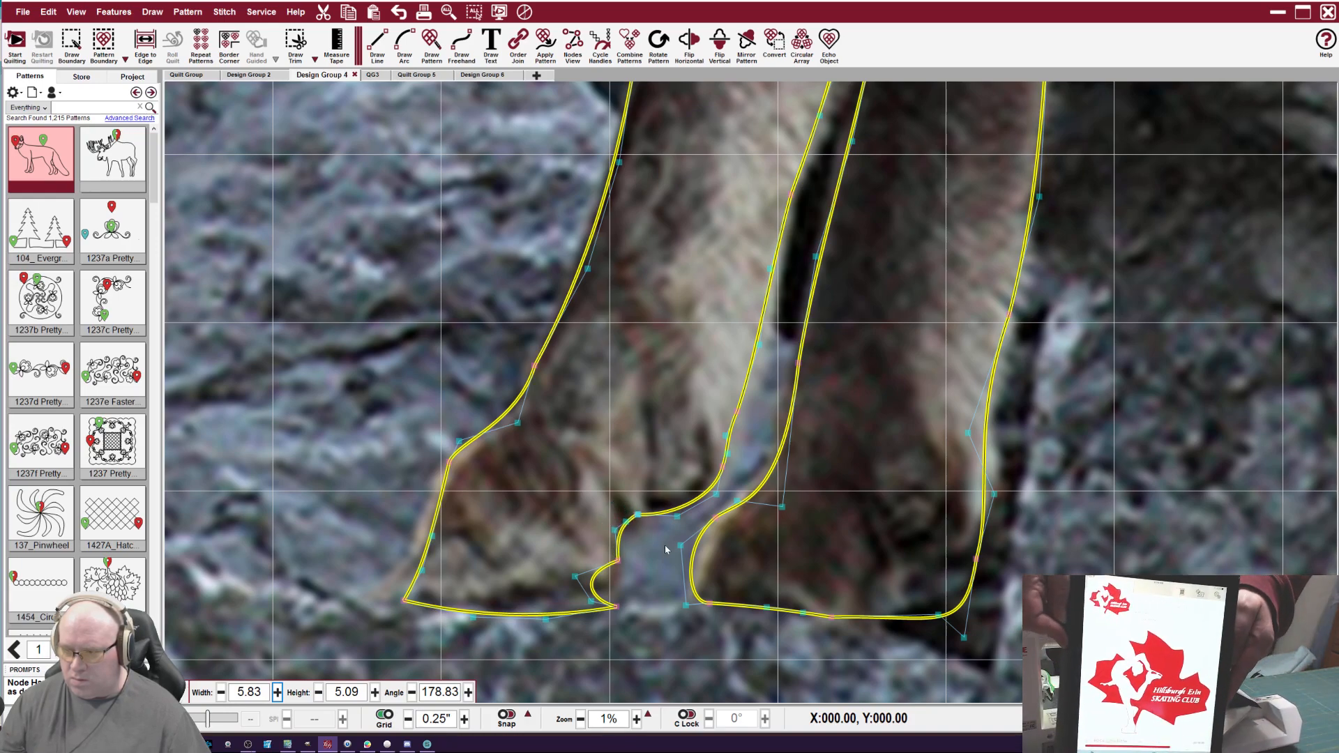
drag(938, 615, 922, 556)
drag(964, 638, 931, 534)
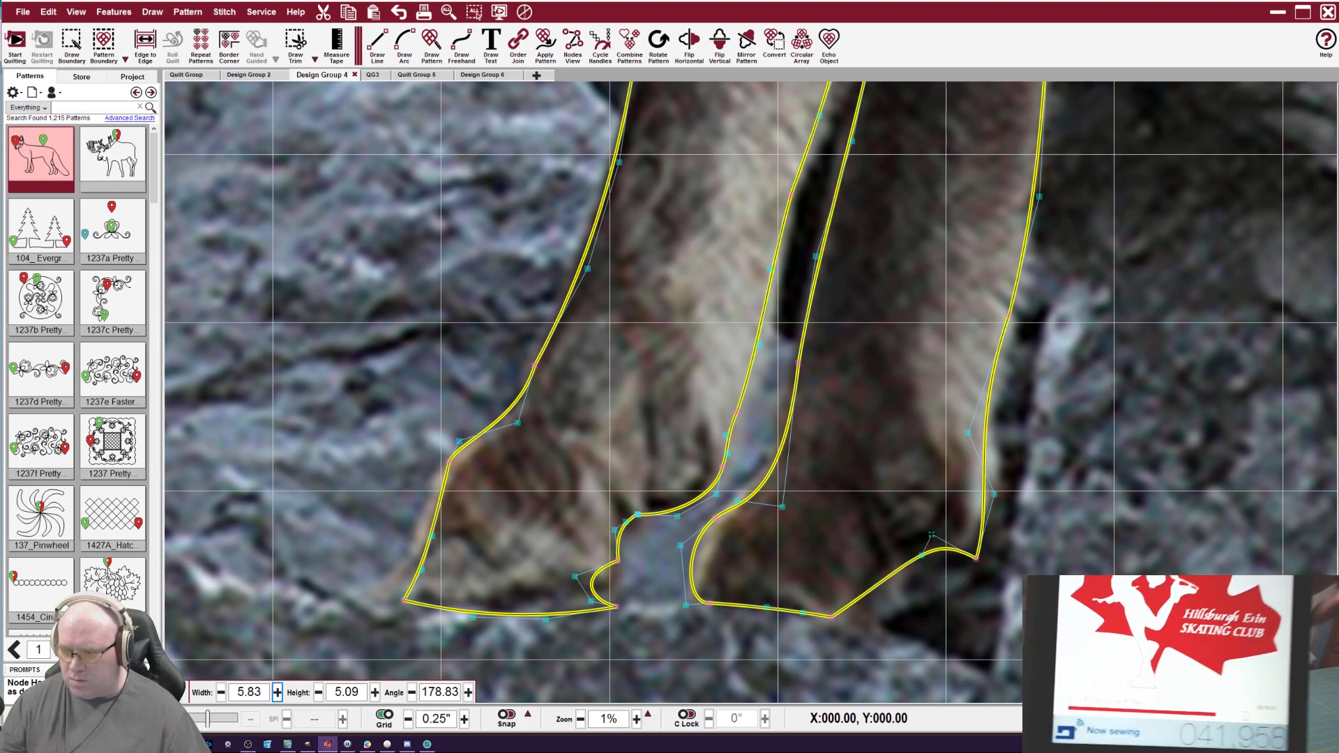
drag(837, 617, 911, 612)
Fit the toe corner of the near hind hoof and the front edge of the far hind hoof to the photo.
drag(405, 600, 425, 598)
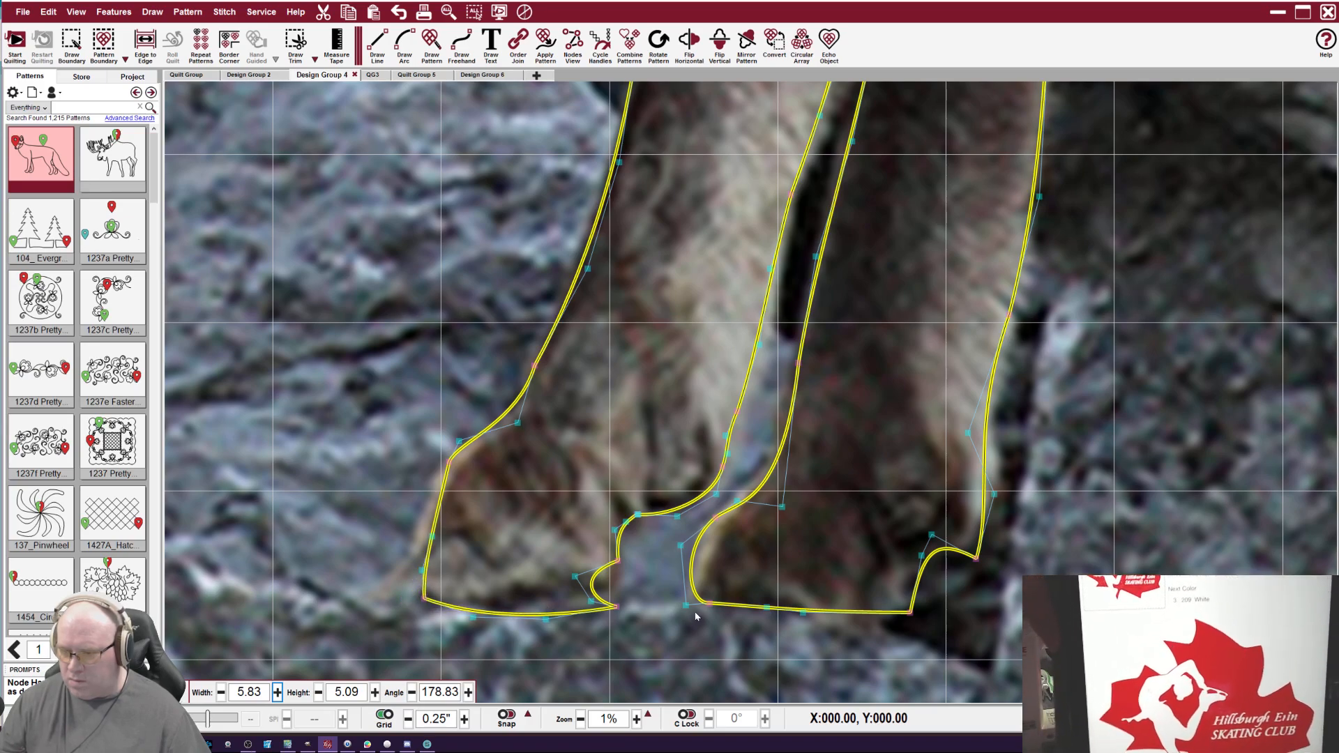
drag(707, 602, 691, 600)
drag(684, 551, 700, 543)
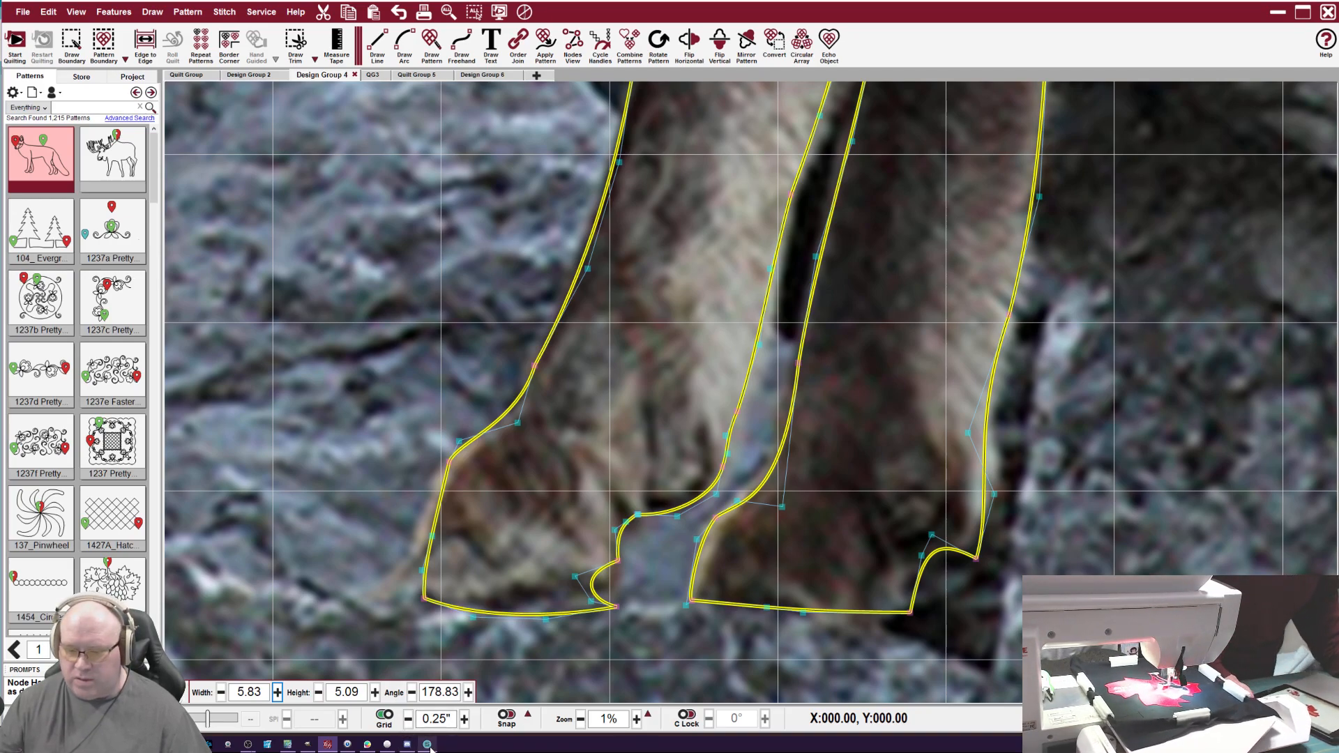
Check the maple-leaf skating club design in Hatch Embroidery Software and switch back to the ram pattern.
click(407, 744)
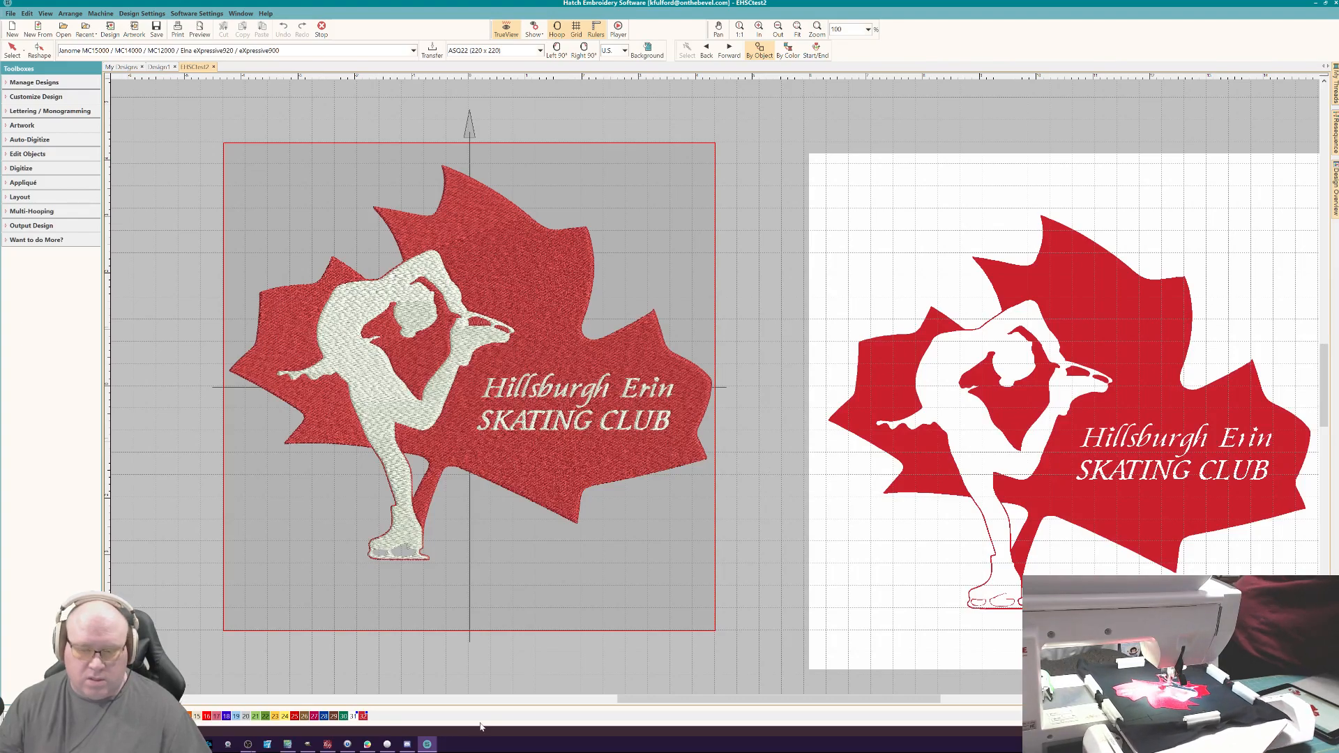
click(331, 746)
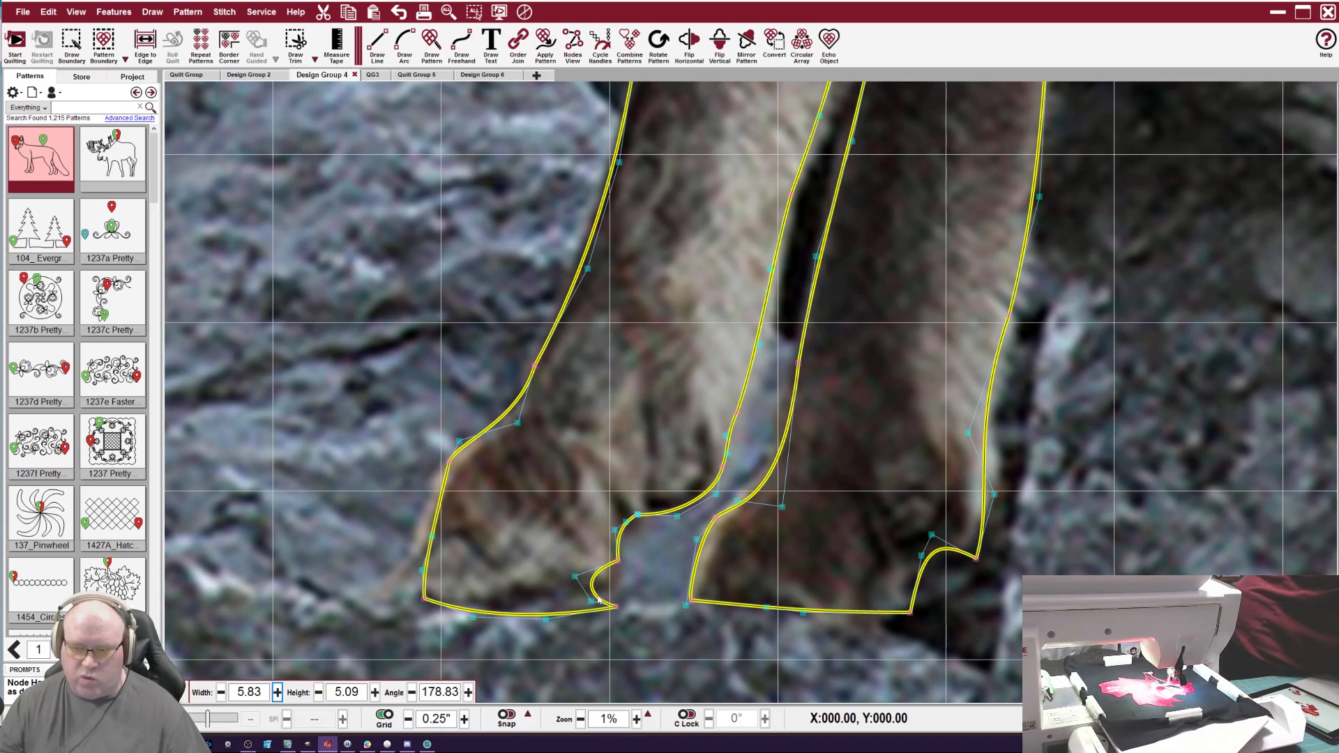
Fit the near hind hoof to the photo with a straightened back edge, a raised sole and a rounded front.
drag(575, 576, 604, 597)
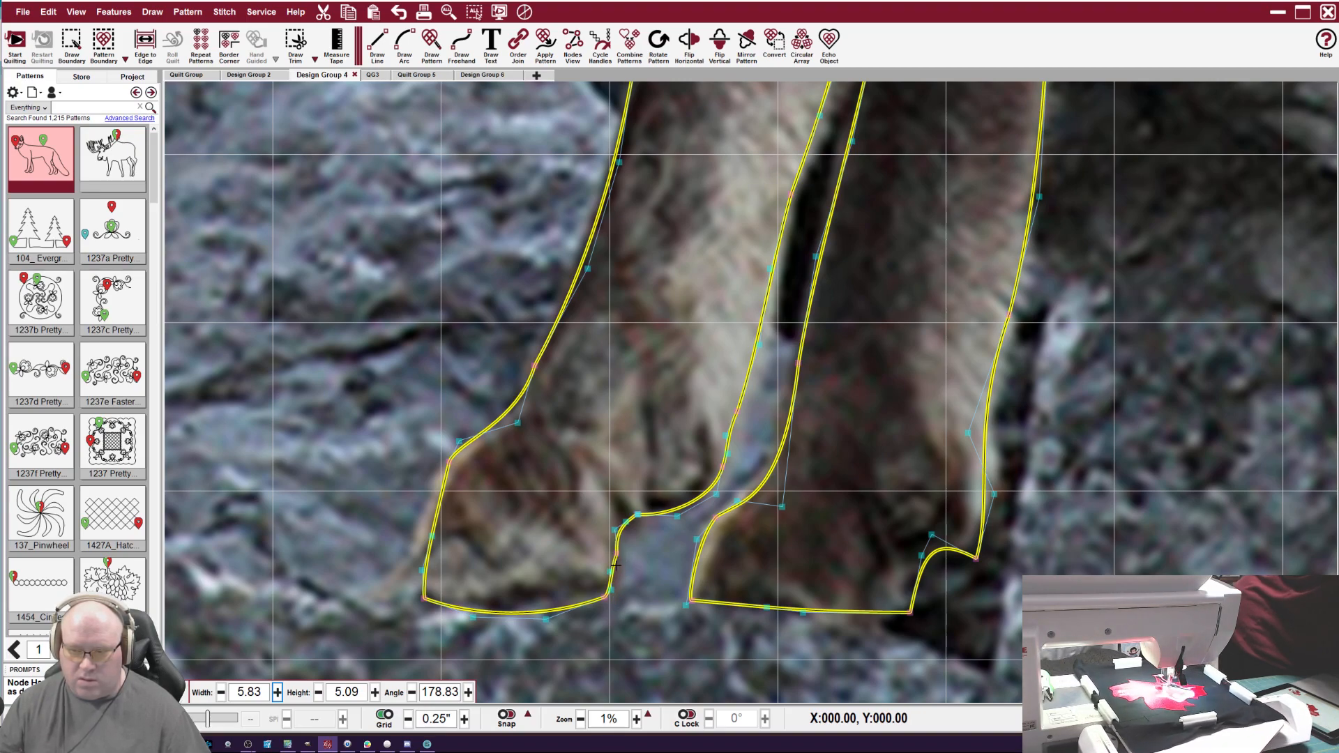
drag(609, 598, 612, 587)
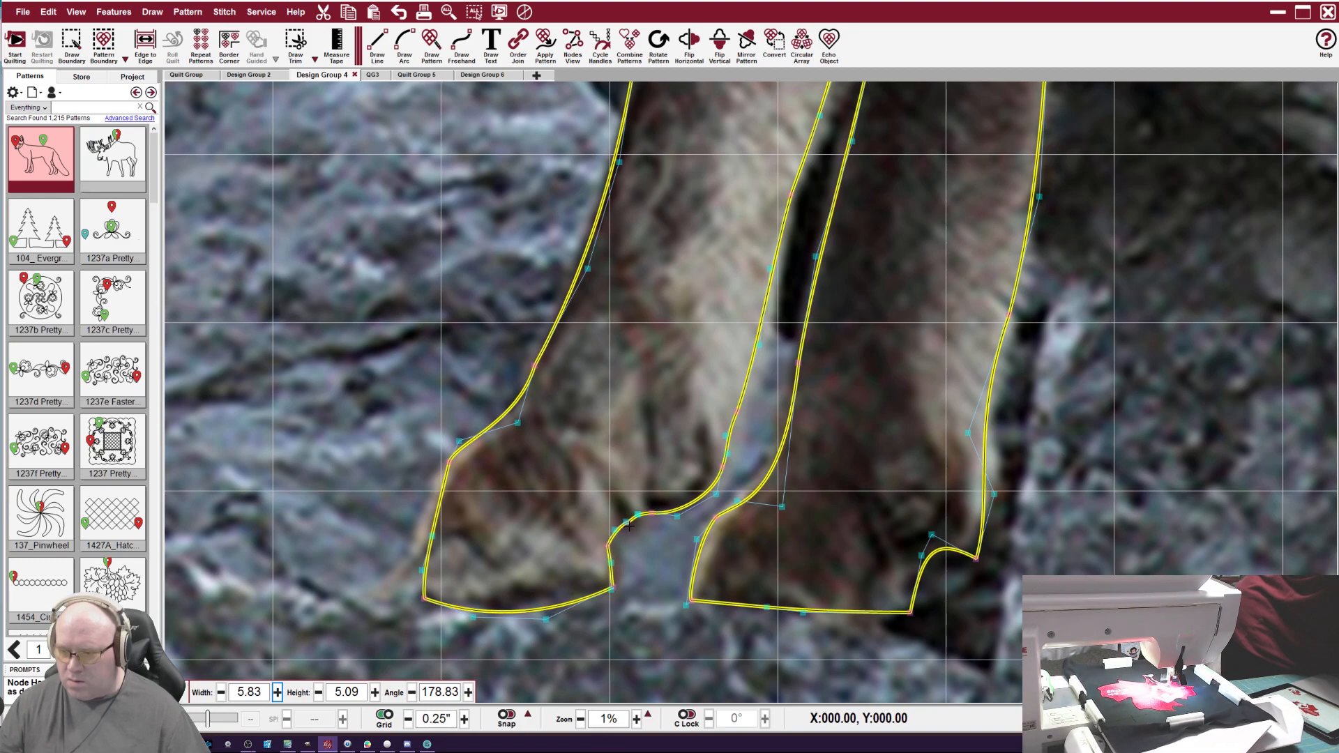
drag(615, 585, 611, 576)
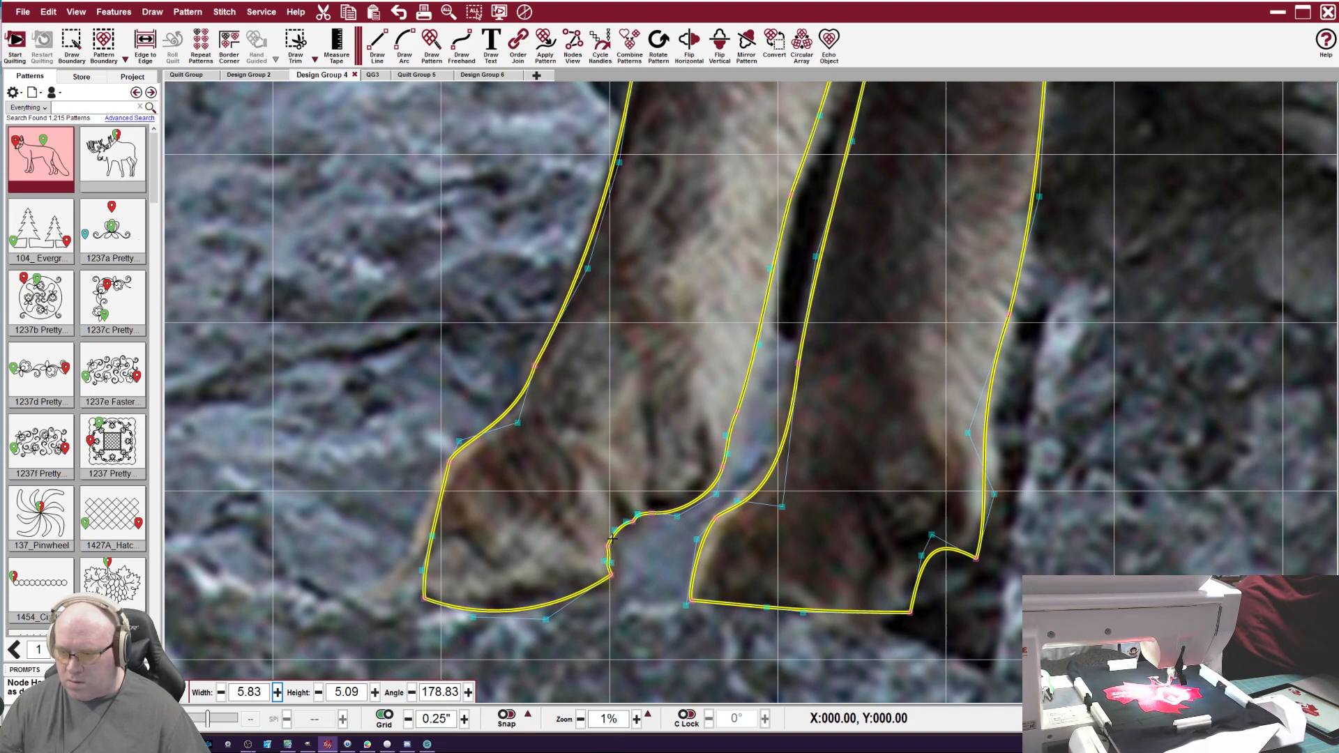
drag(607, 542, 615, 543)
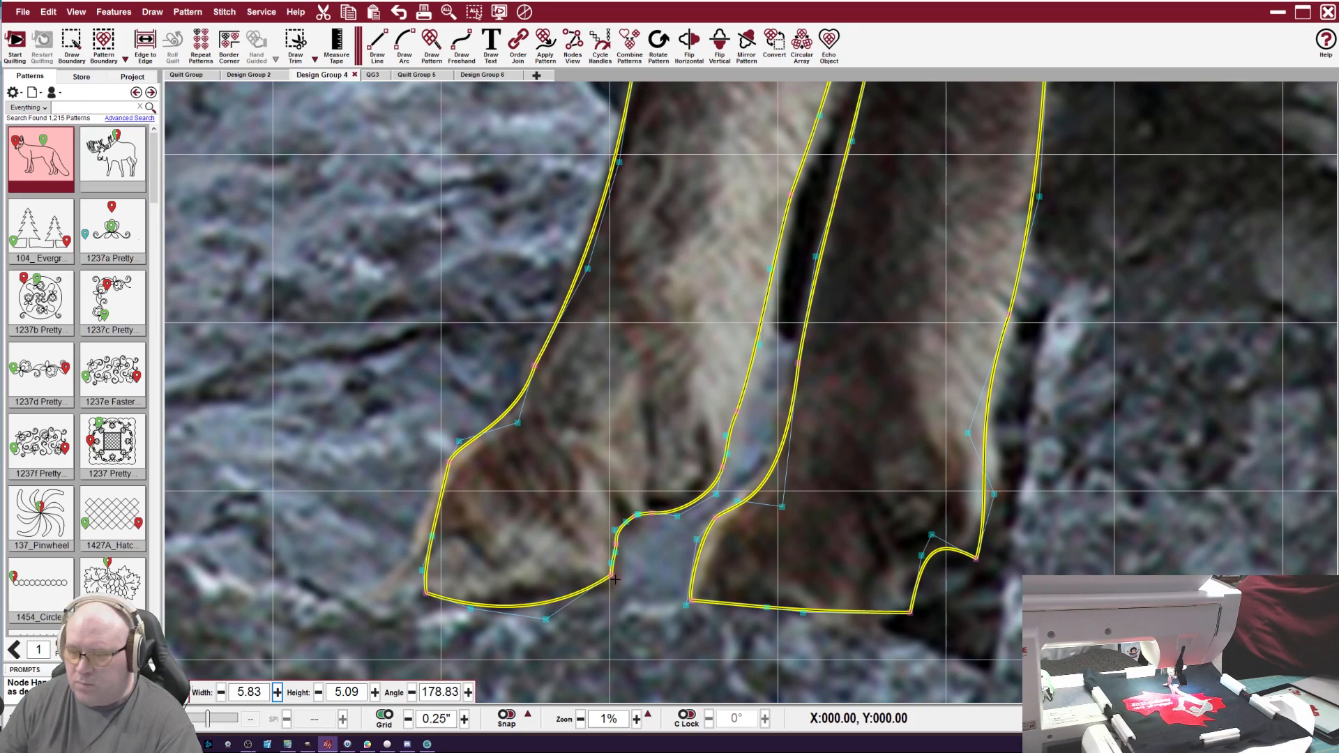
drag(546, 620, 545, 601)
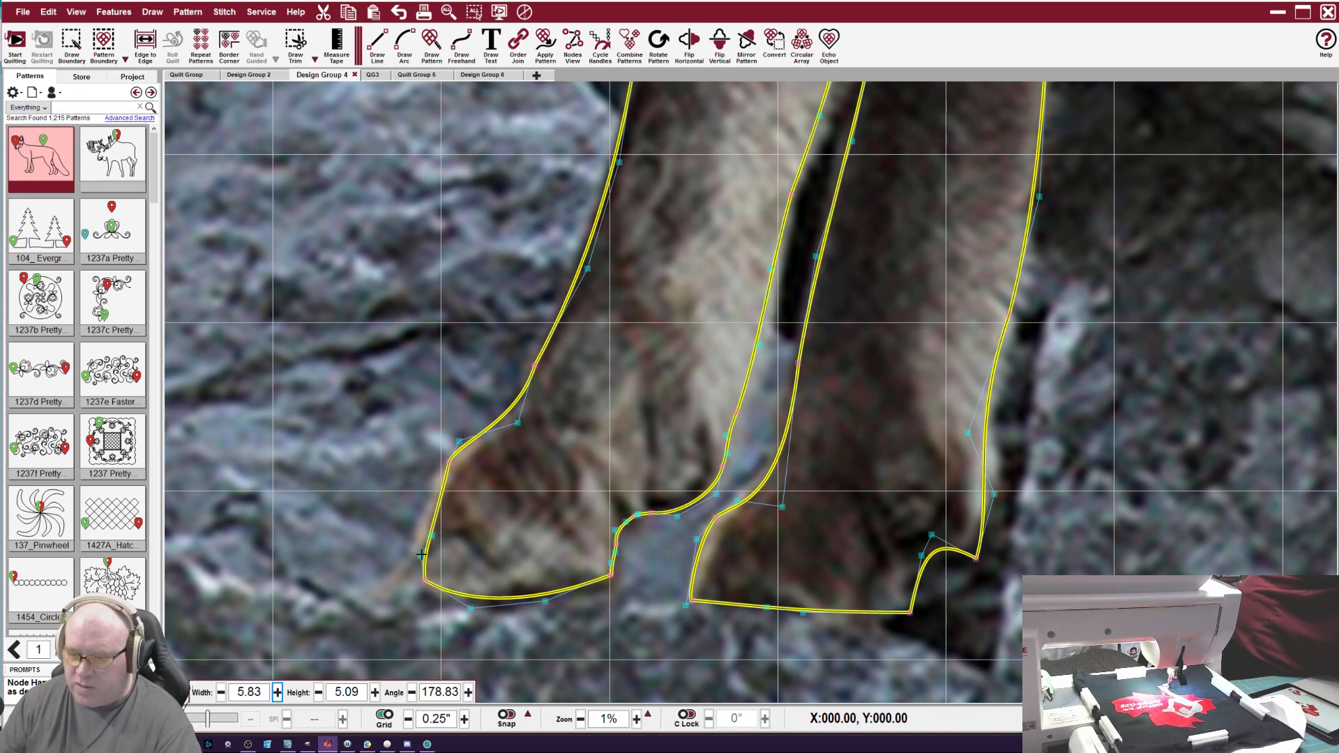
drag(433, 535, 431, 490)
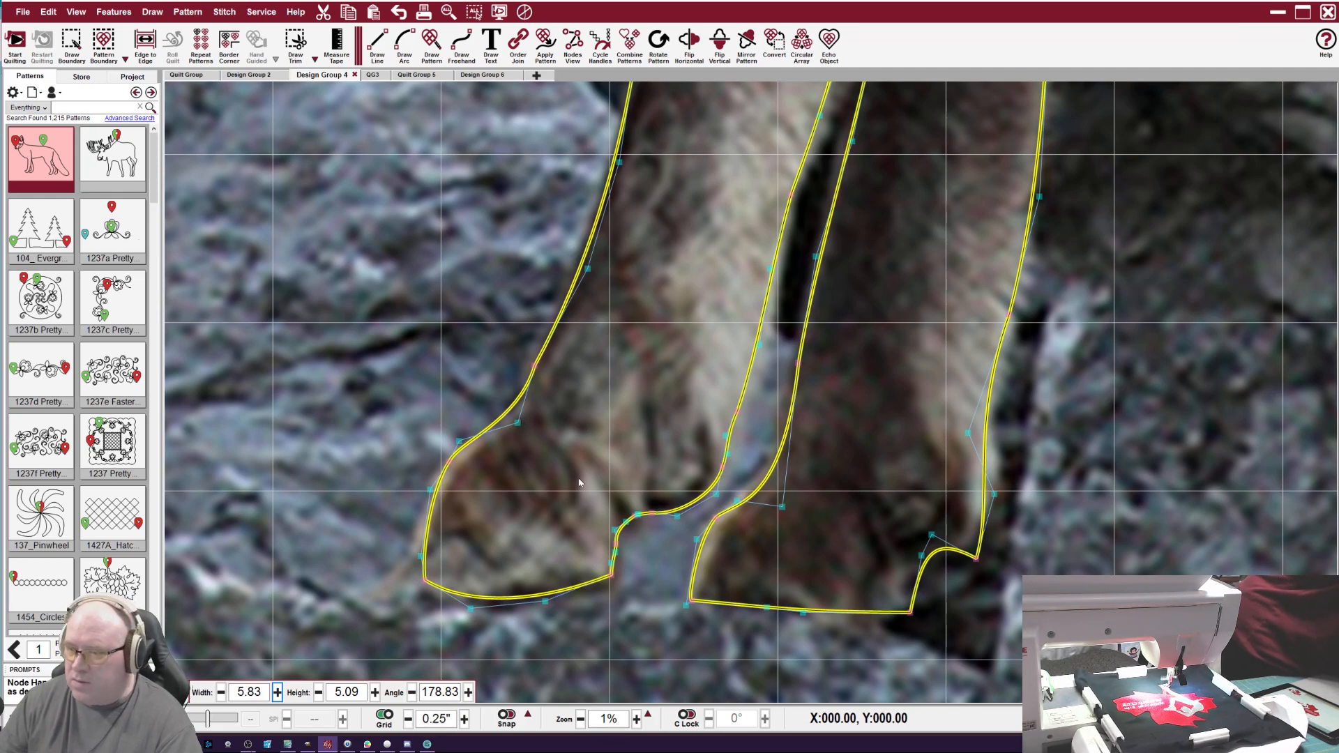
Tighten the corner at the back of the far hind leg just above the heel.
drag(976, 556, 959, 533)
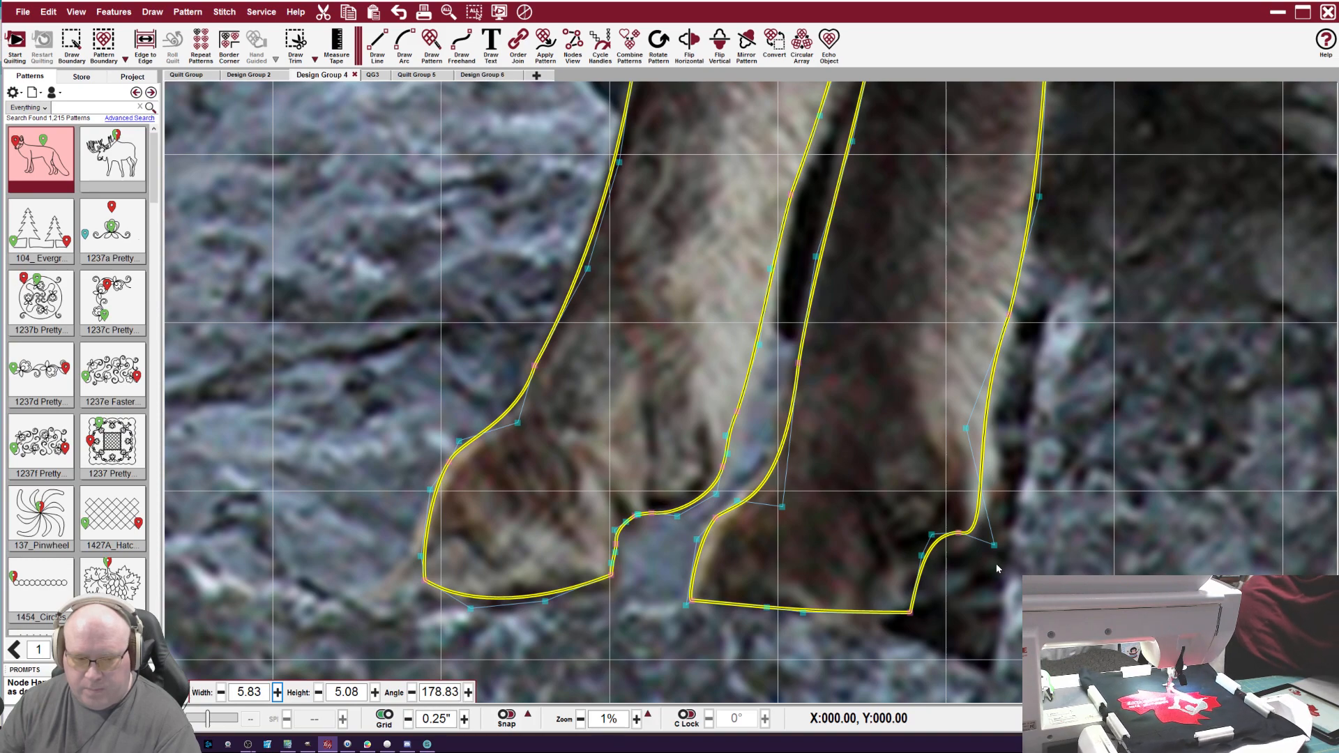
drag(994, 545, 982, 526)
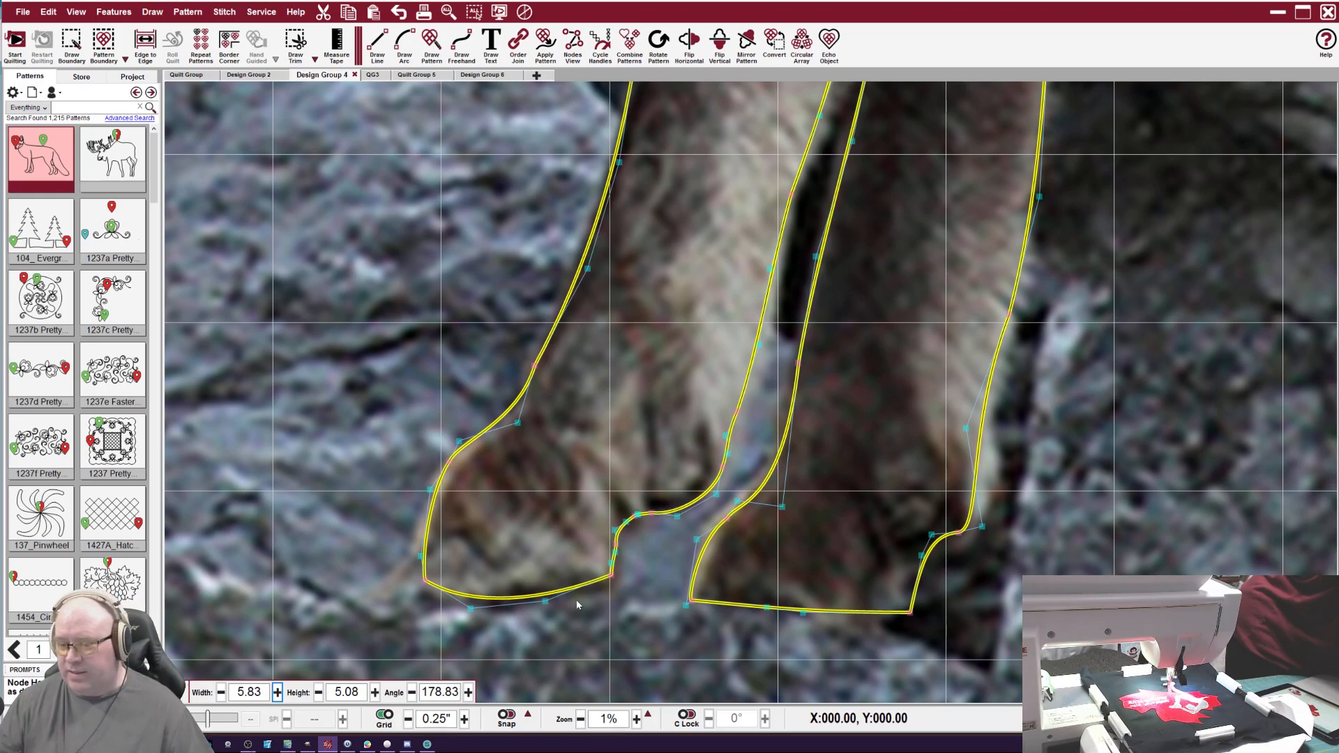
Smooth the belly line behind the front leg and its rounded corner at the top of the leg to match the photo.
scroll(577, 606, down, 5)
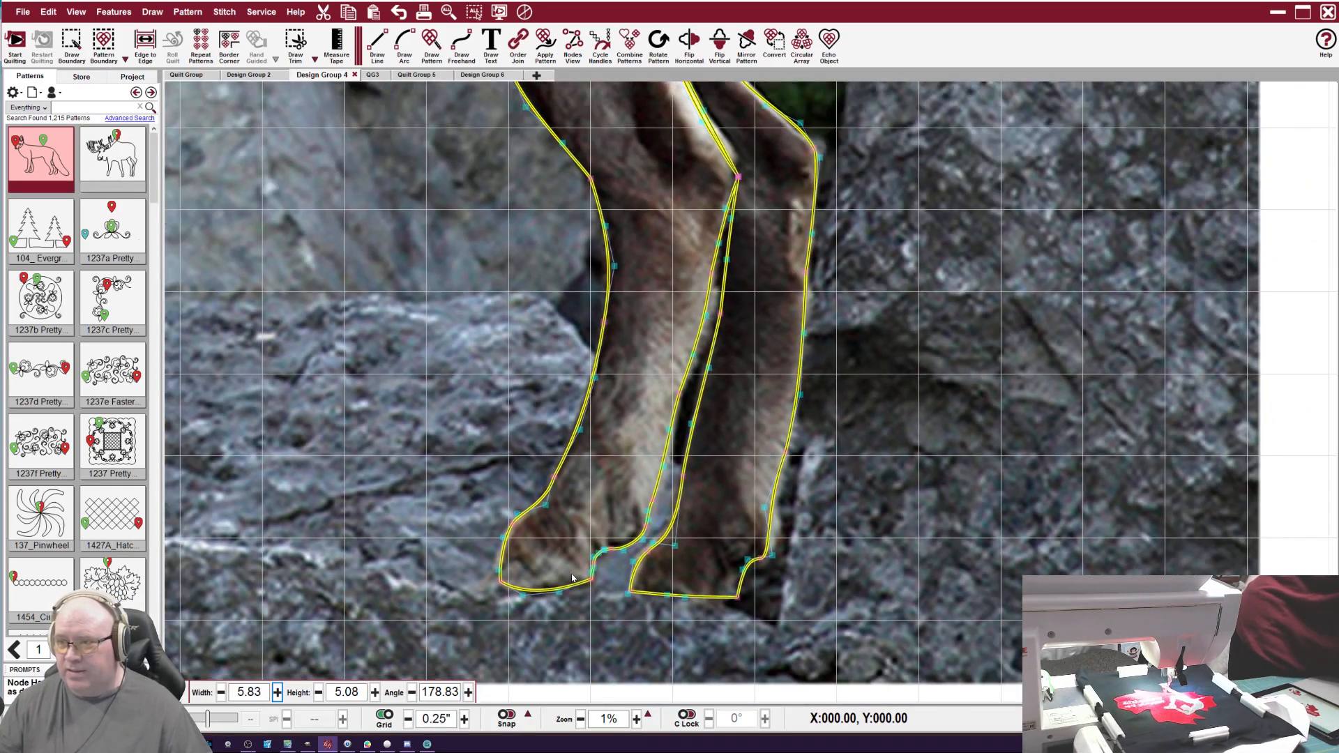
scroll(572, 578, down, 5)
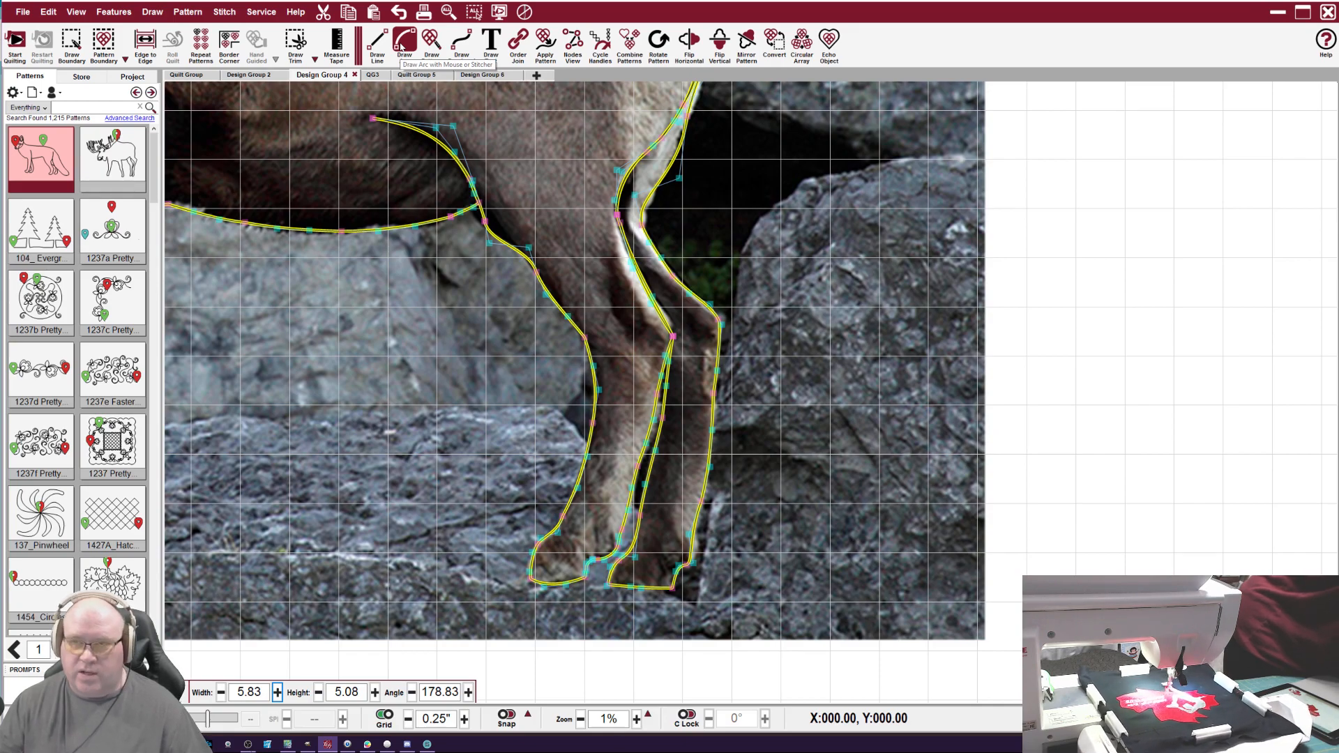
click(448, 12)
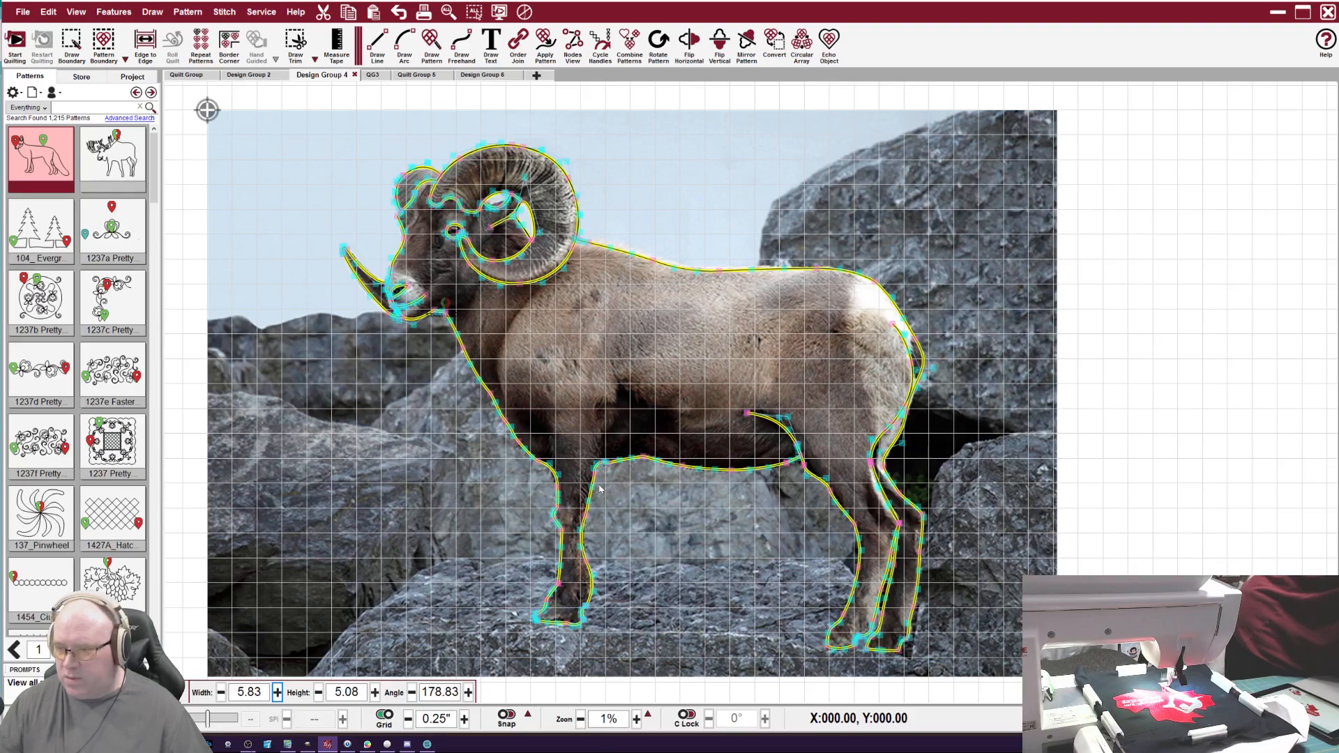
scroll(600, 490, up, 5)
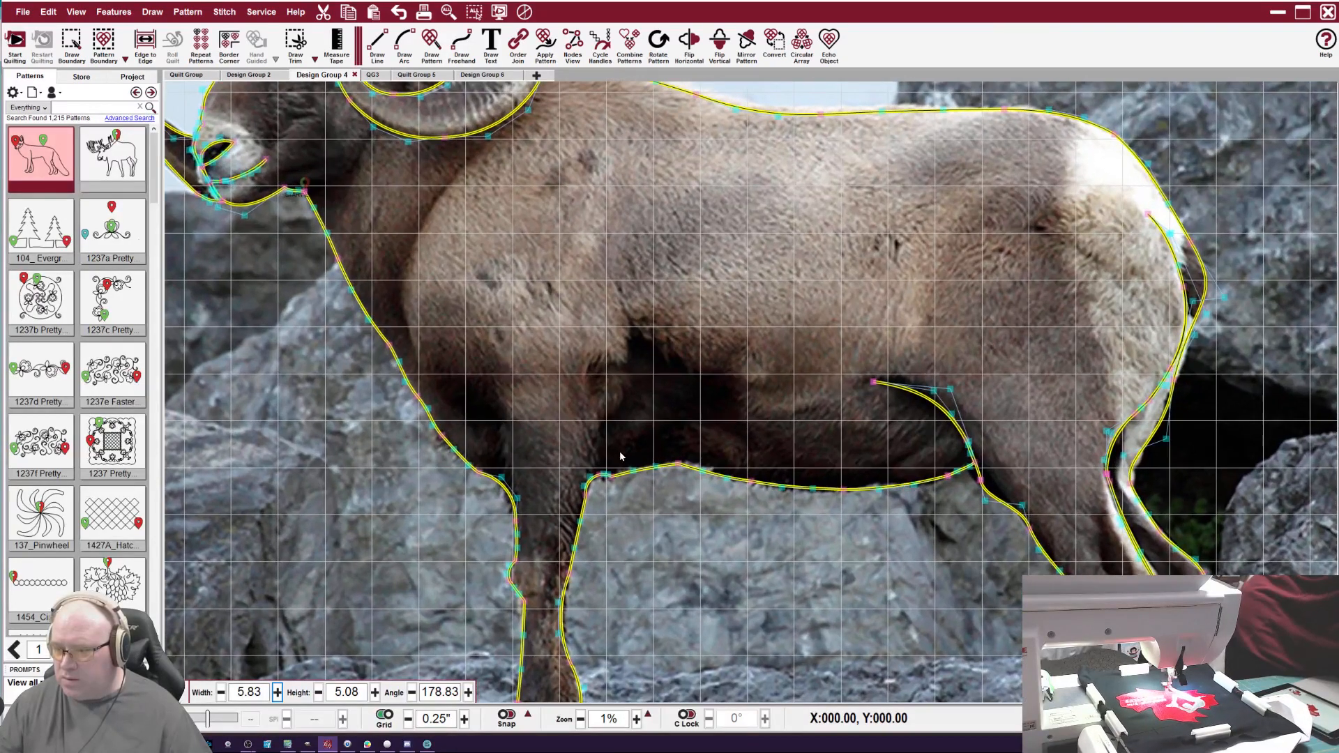
scroll(621, 457, up, 5)
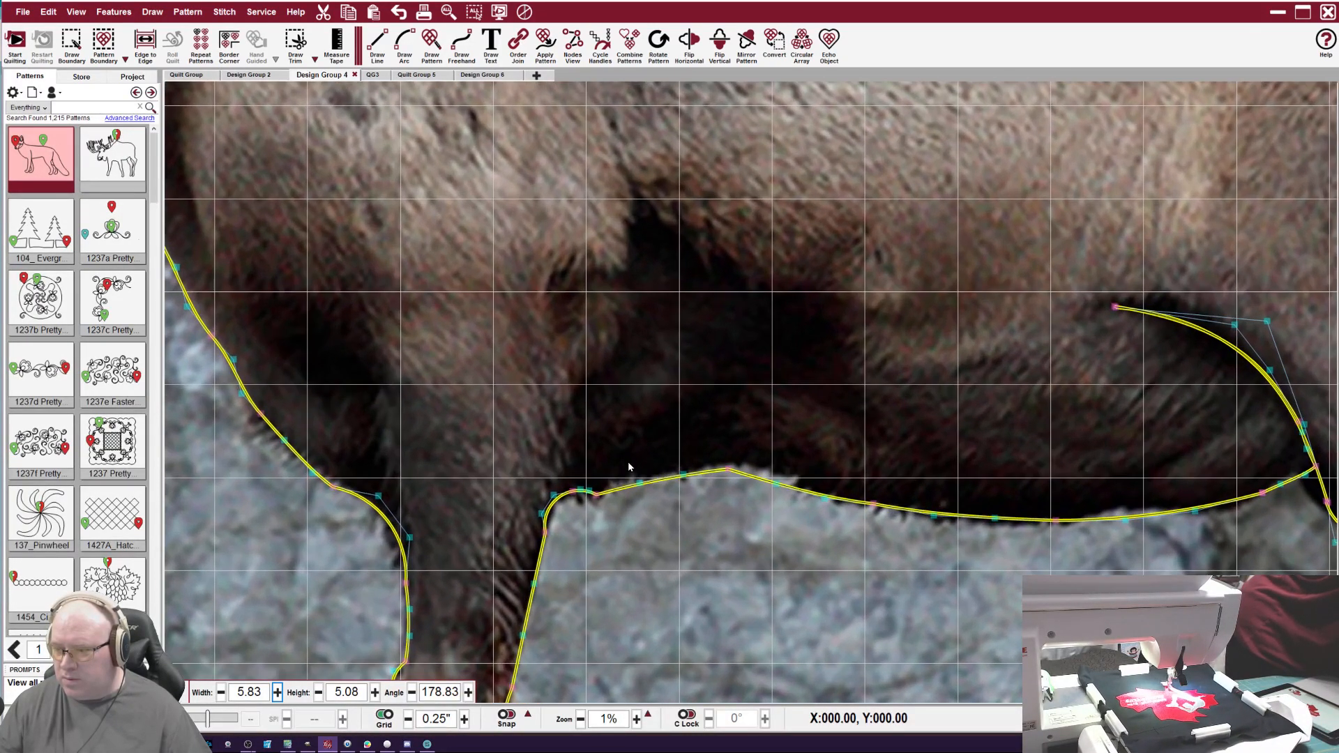
scroll(628, 462, up, 1)
drag(799, 483, 802, 458)
drag(591, 499, 600, 489)
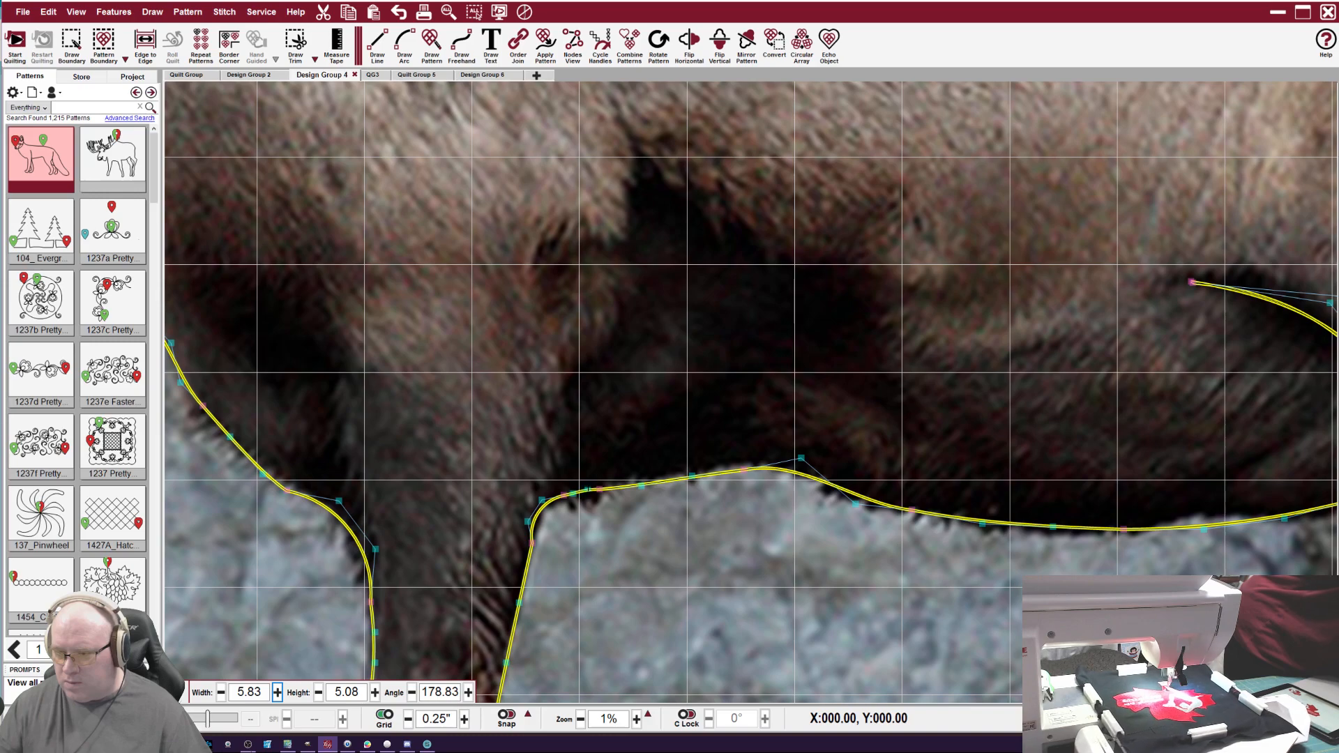
drag(583, 491, 545, 499)
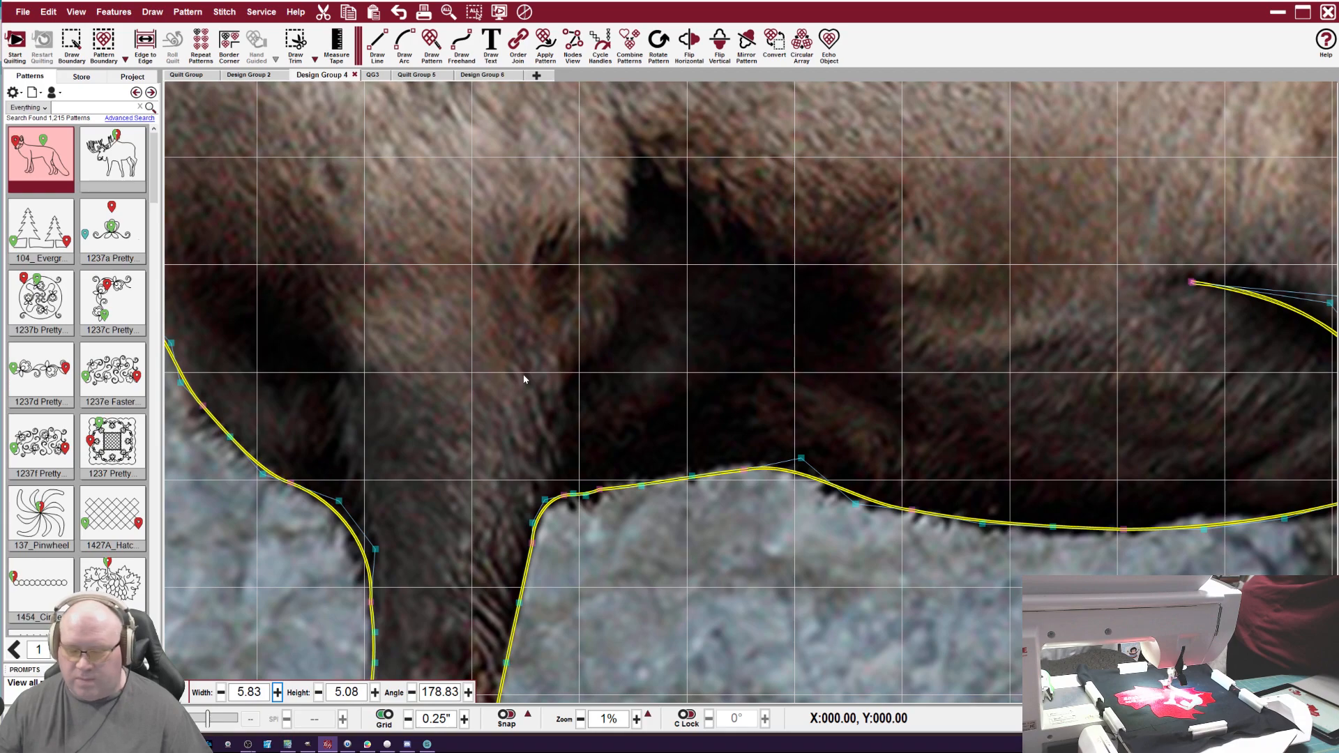
drag(748, 469, 805, 463)
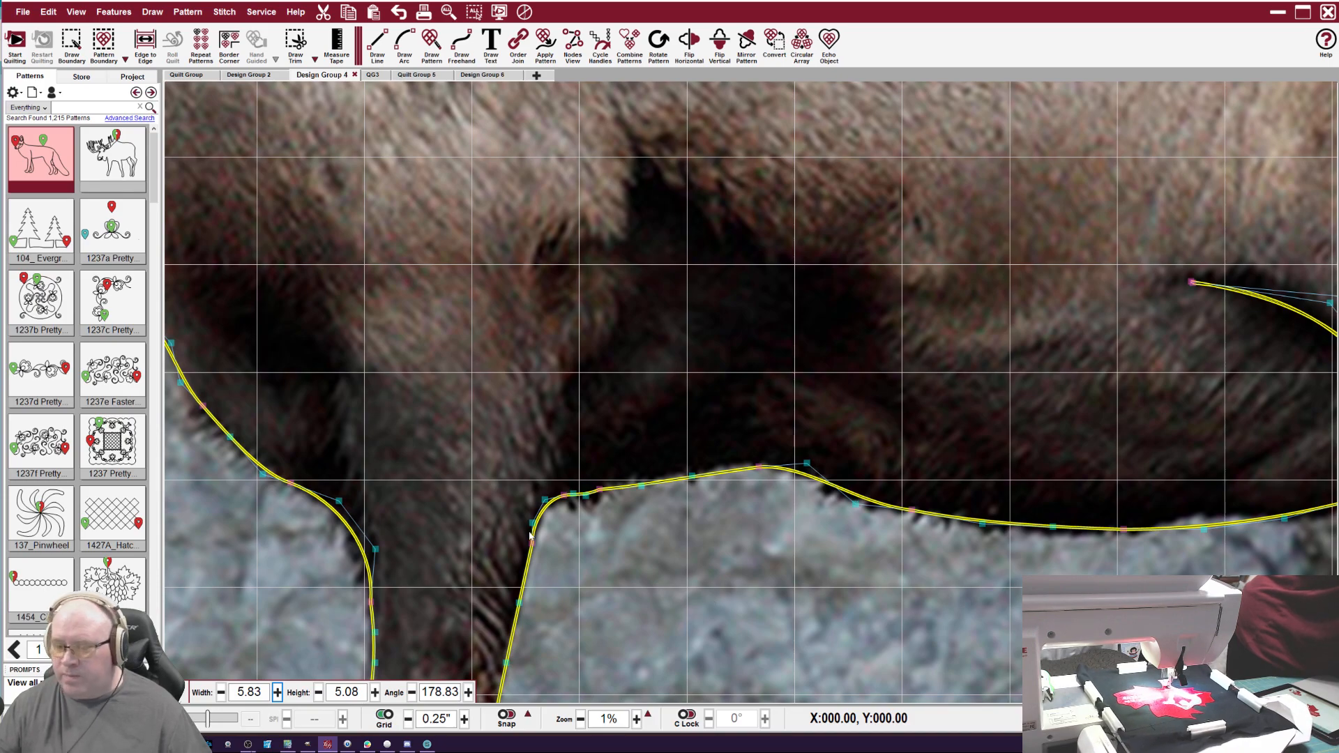
Fit the back edge of the front leg around the fetlock to the photo, drawing the curve in above the hoof.
scroll(532, 487, down, 3)
scroll(420, 606, down, 2)
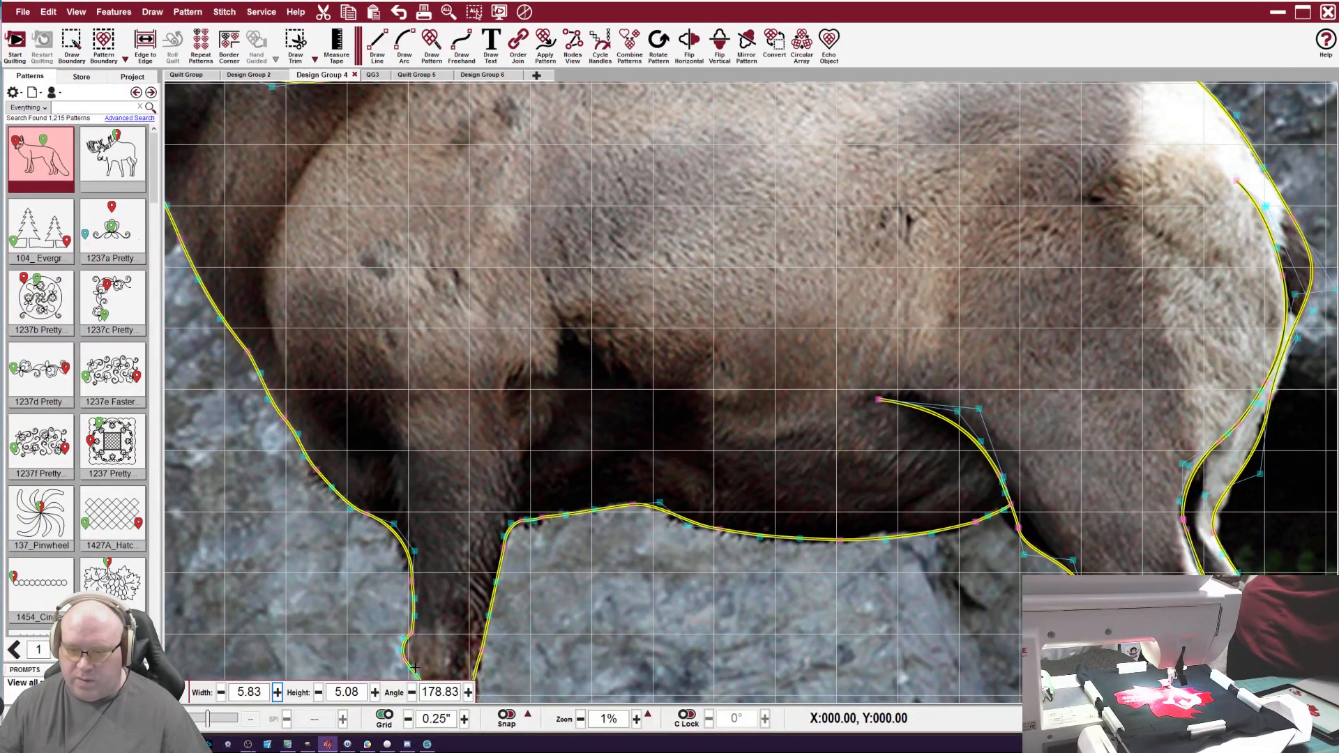
scroll(492, 640, up, 5)
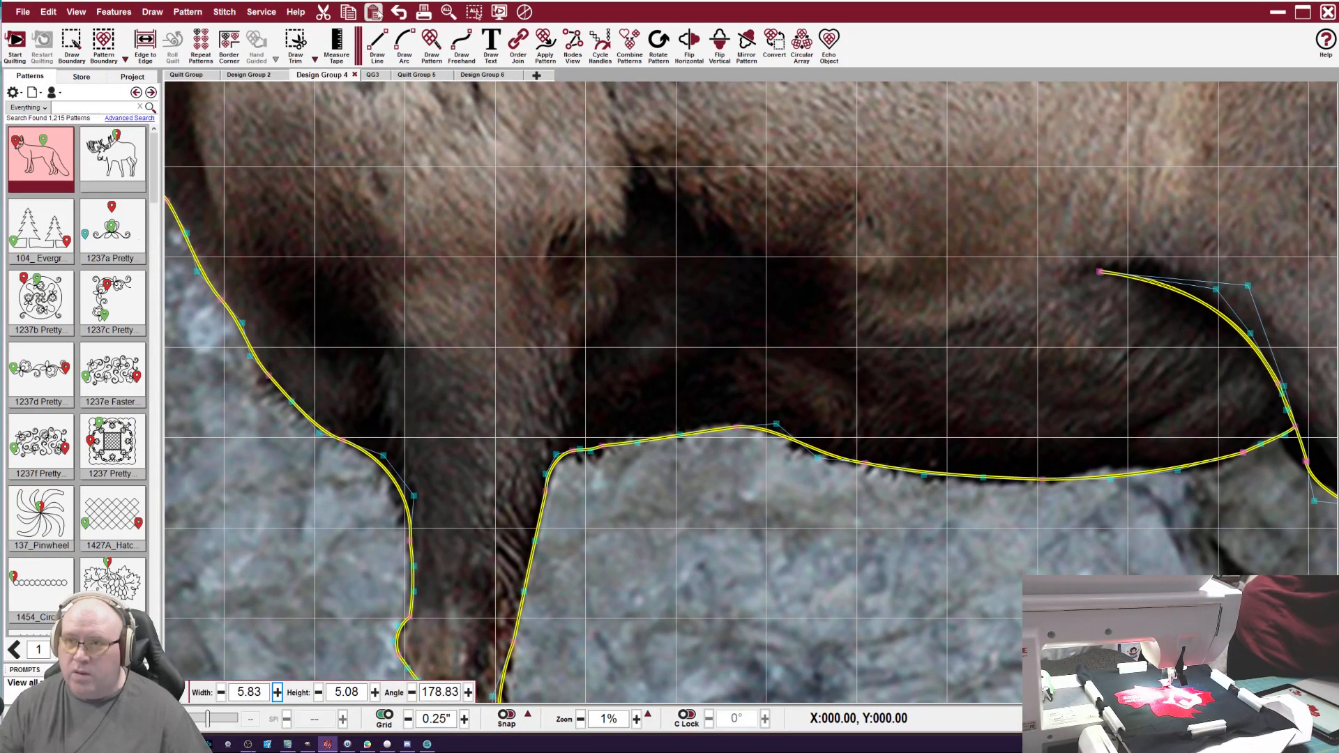
click(448, 11)
scroll(592, 586, up, 5)
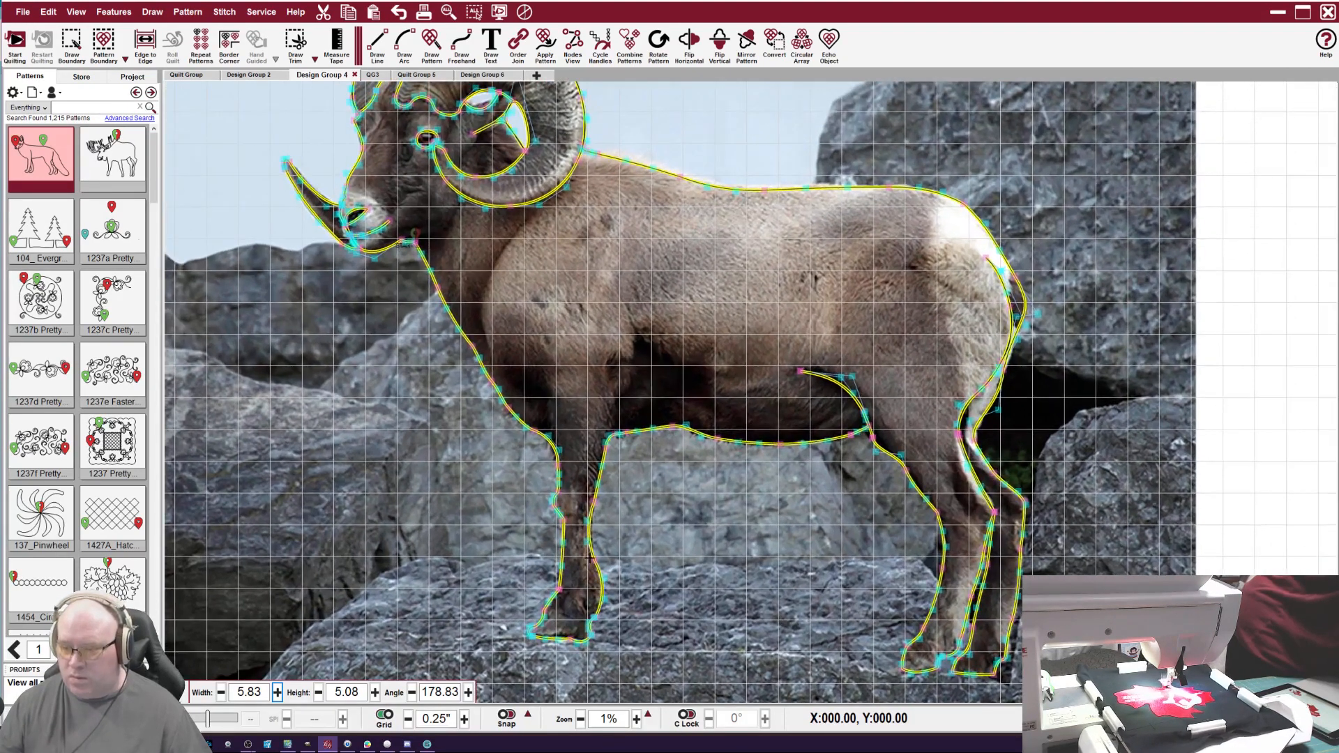
scroll(595, 595, up, 1)
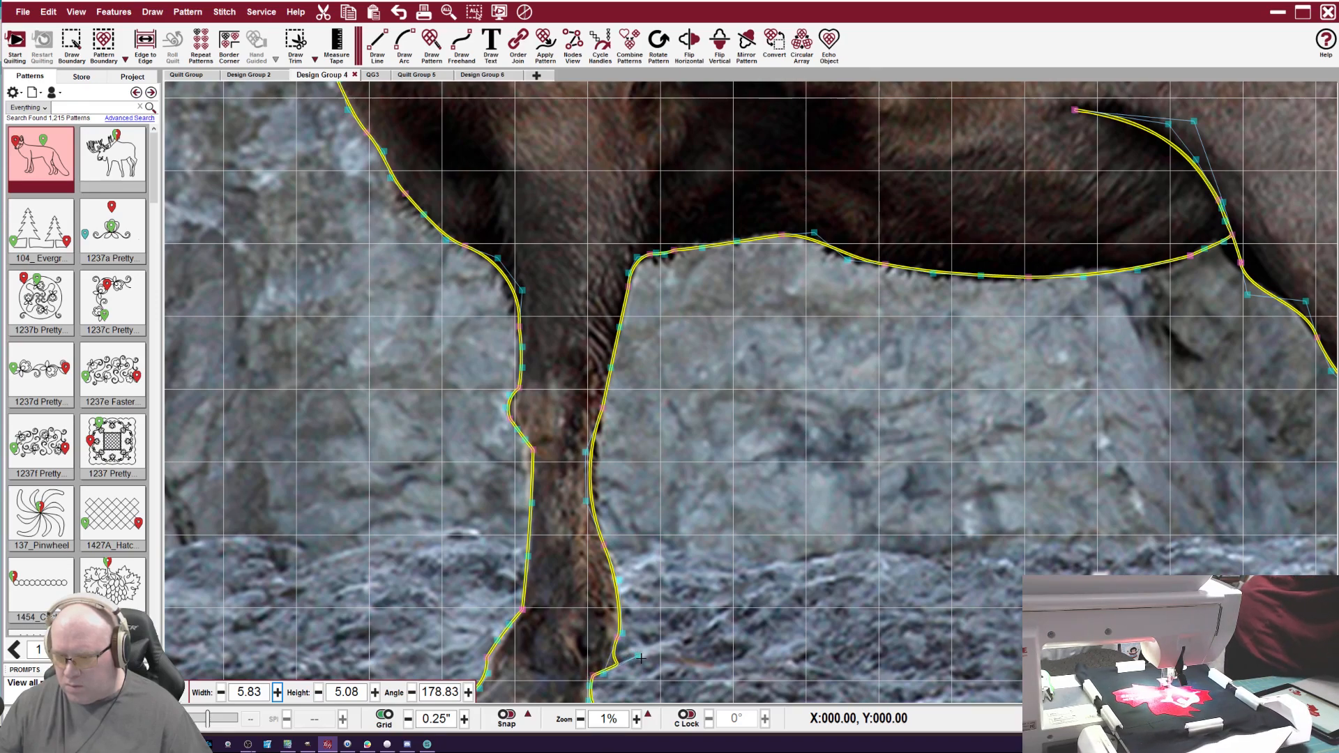
drag(619, 666, 627, 652)
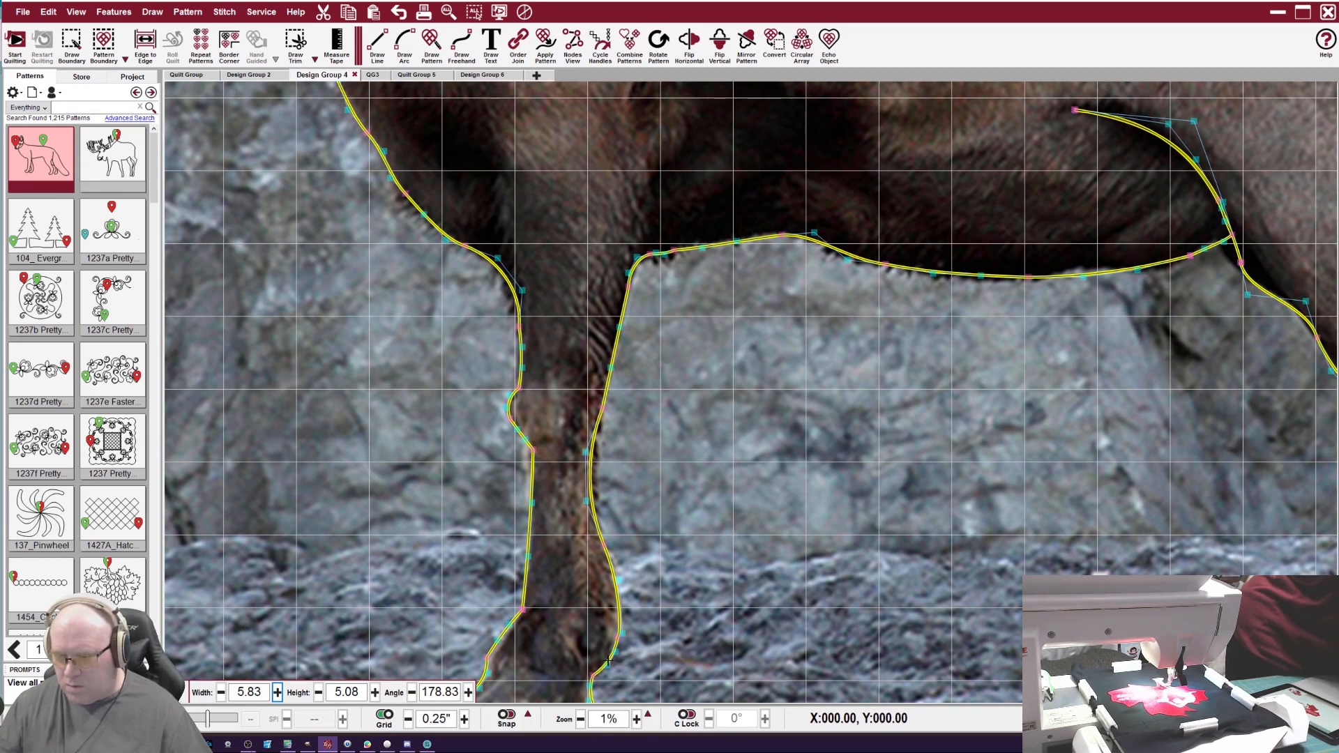
scroll(617, 652, up, 3)
scroll(611, 652, up, 5)
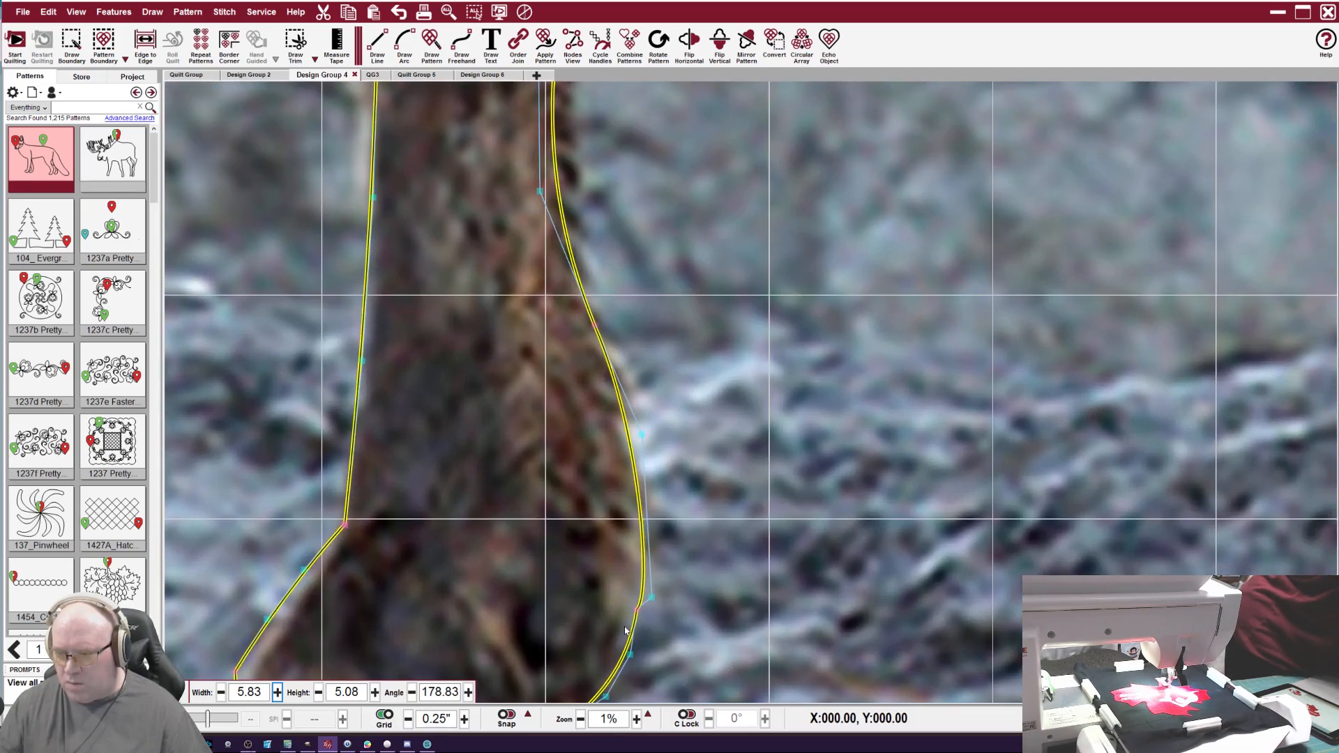
drag(636, 610, 616, 554)
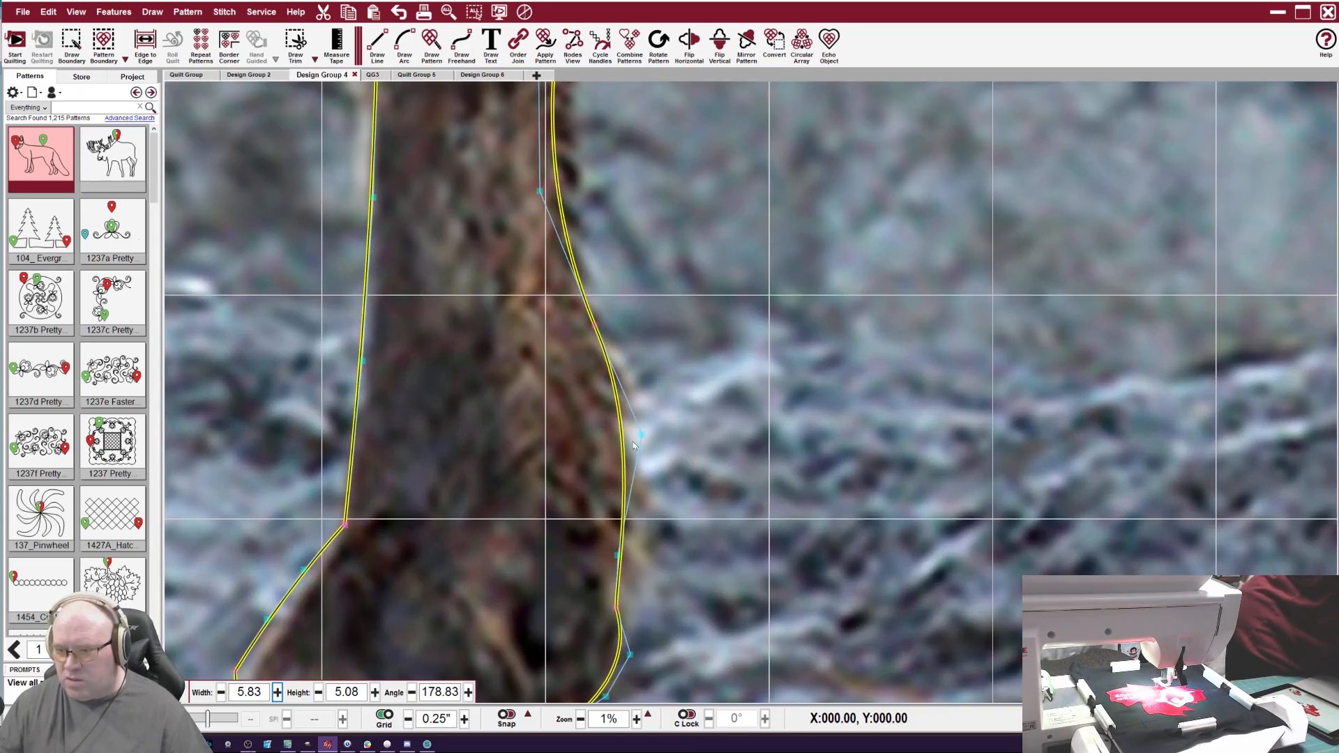
drag(642, 435, 626, 434)
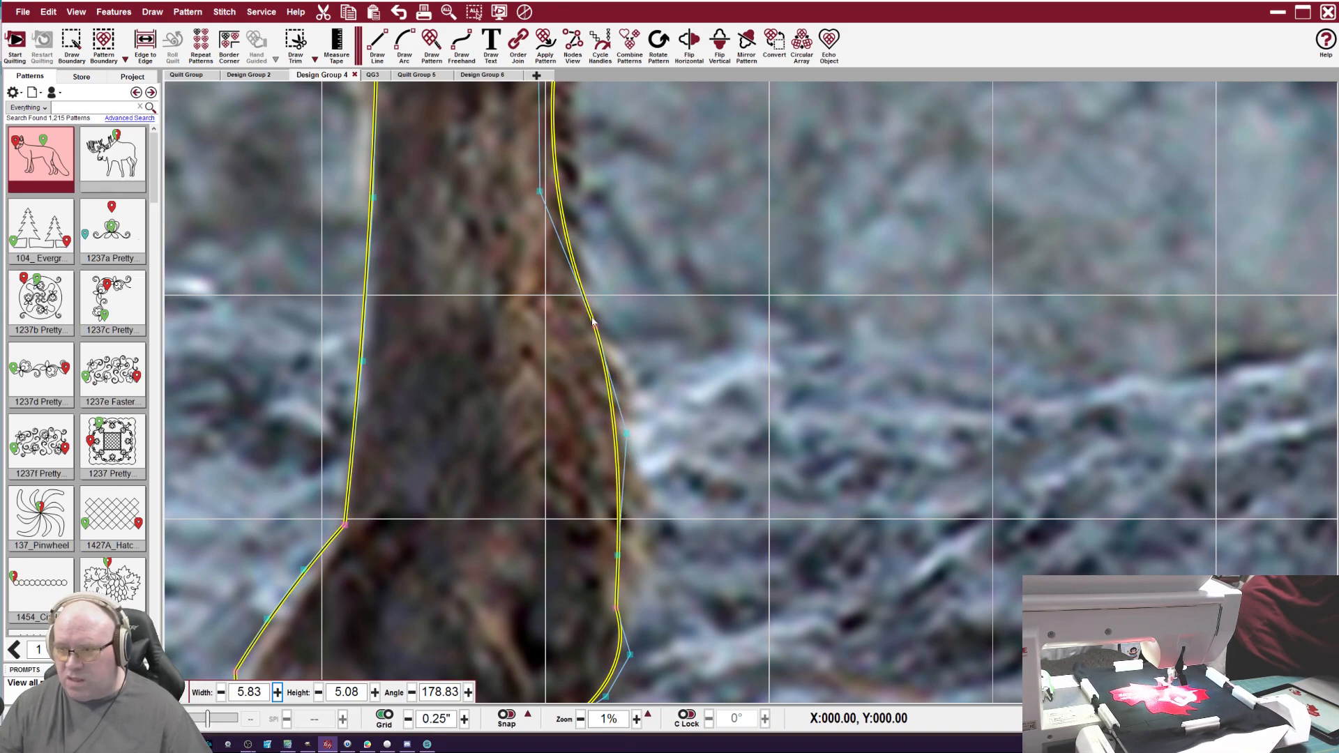
drag(631, 653, 612, 660)
scroll(640, 562, down, 3)
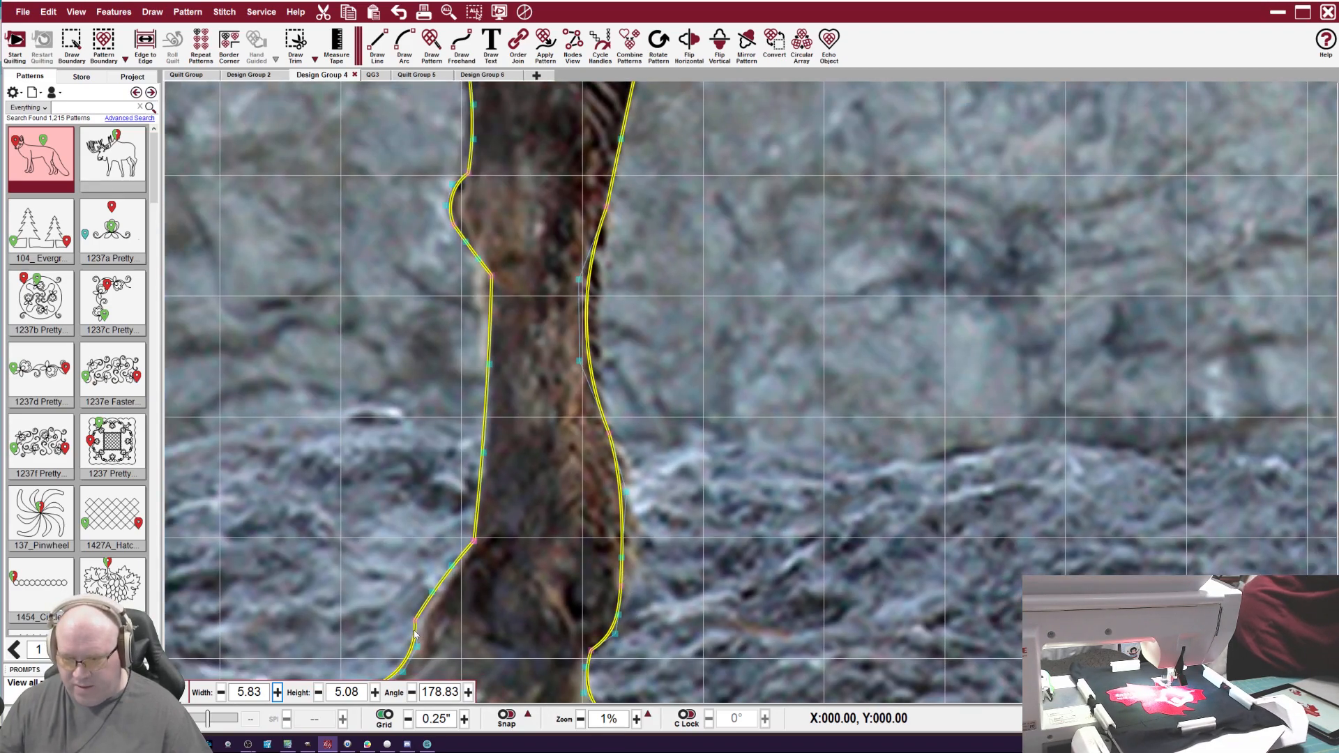
Smooth the front edge of the ram's front leg at the knee and above the hoof by repositioning its curve points.
drag(413, 620, 422, 630)
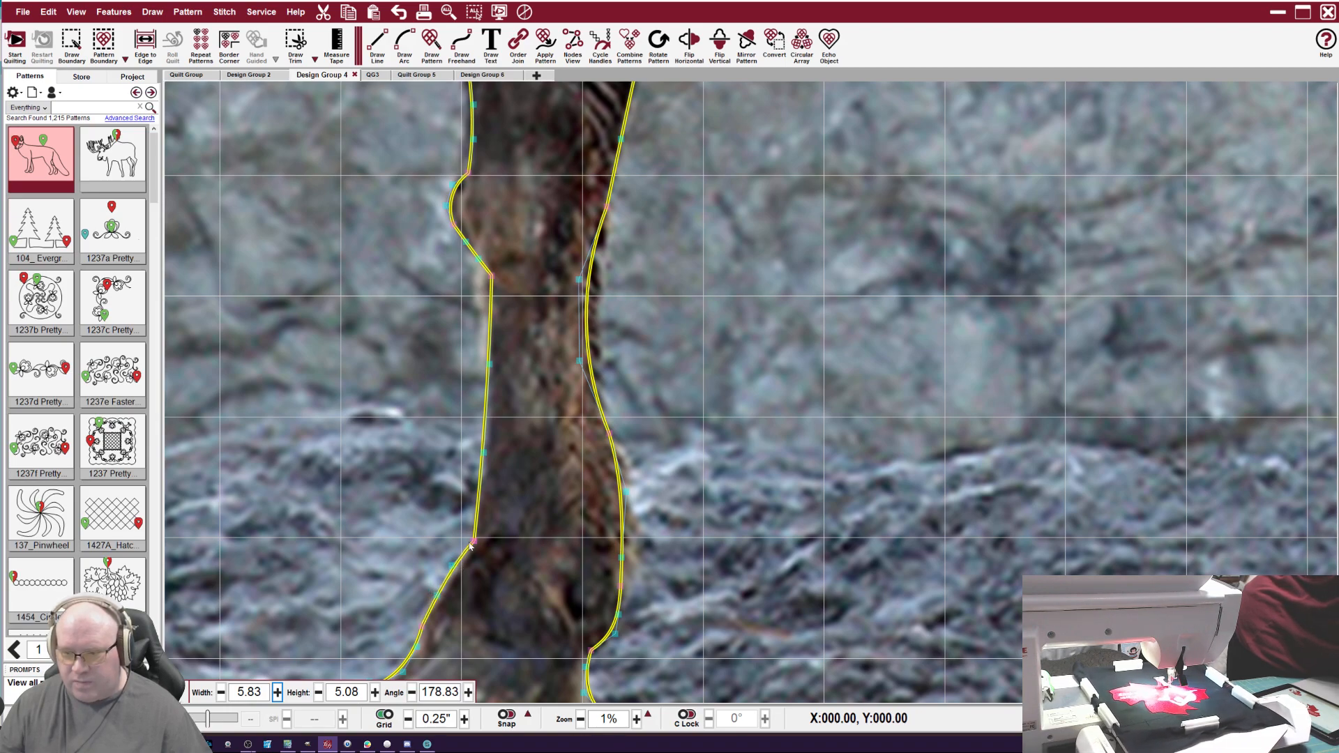
drag(450, 561, 476, 563)
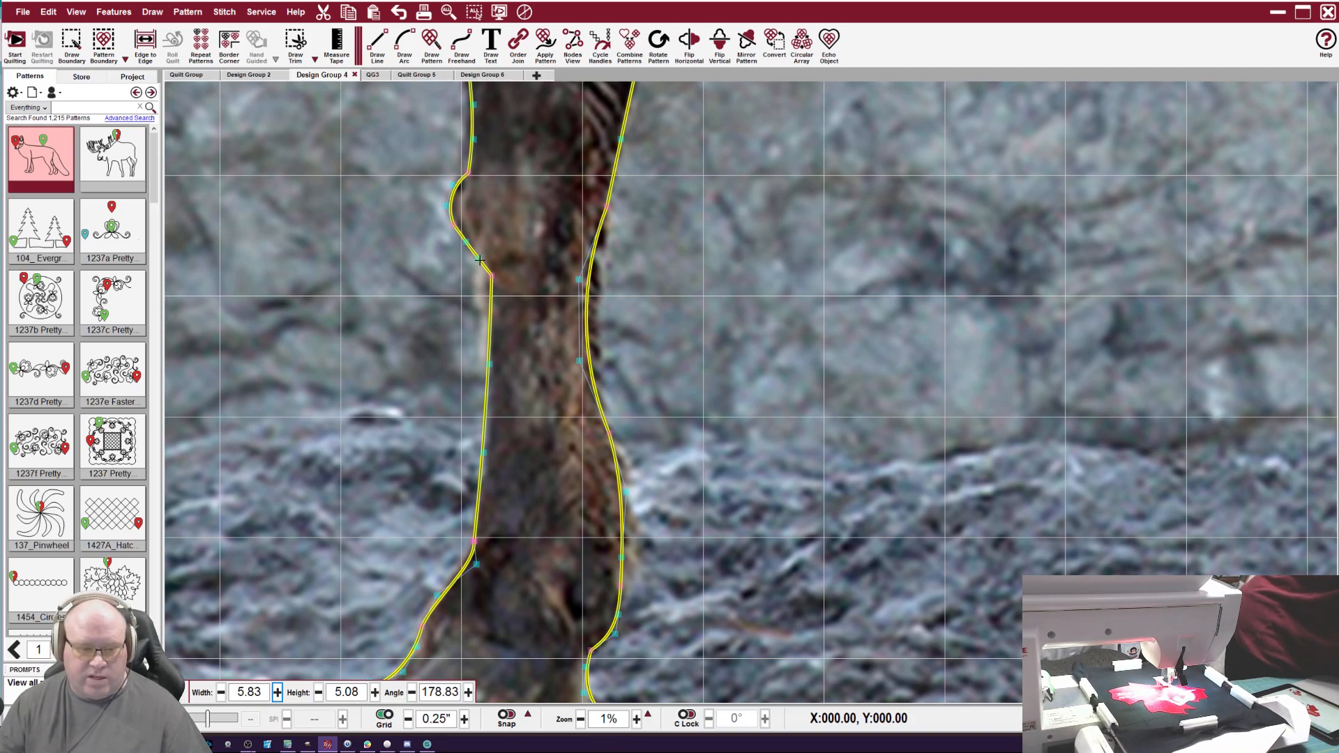
drag(480, 261, 494, 252)
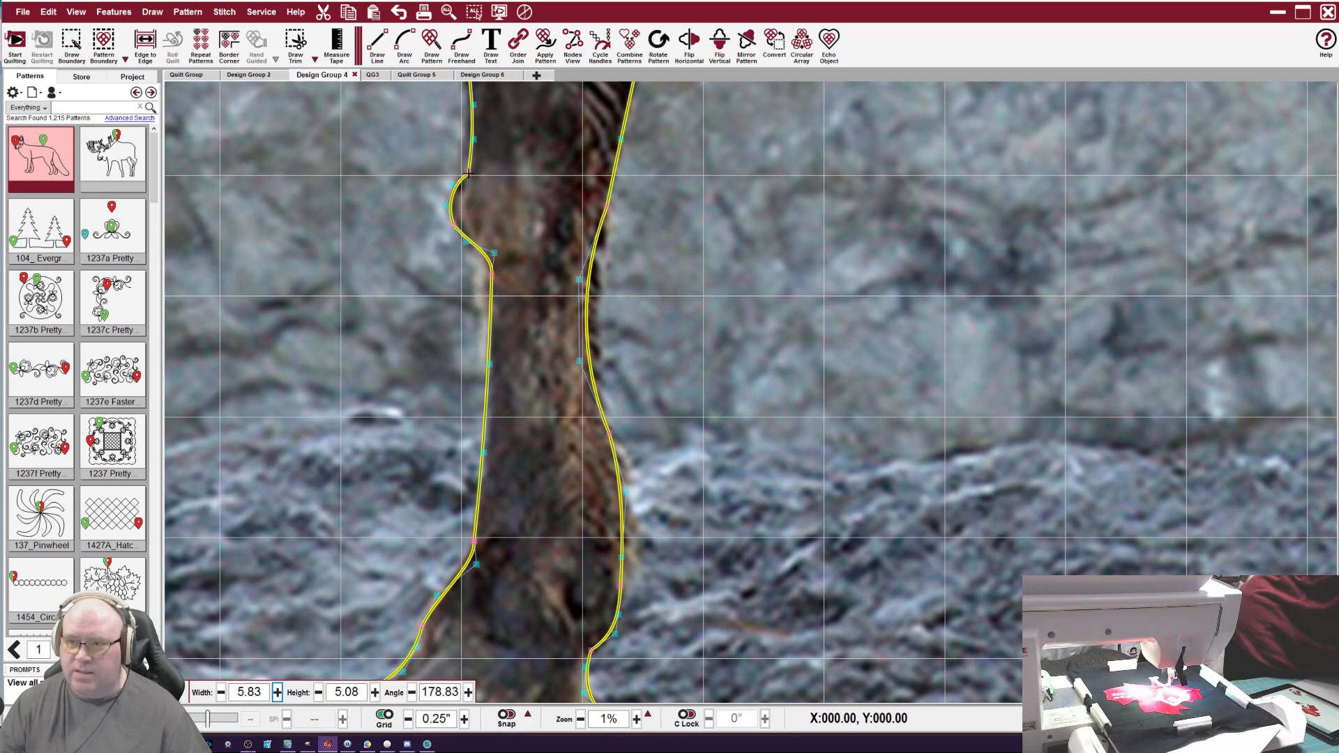
drag(452, 223, 464, 225)
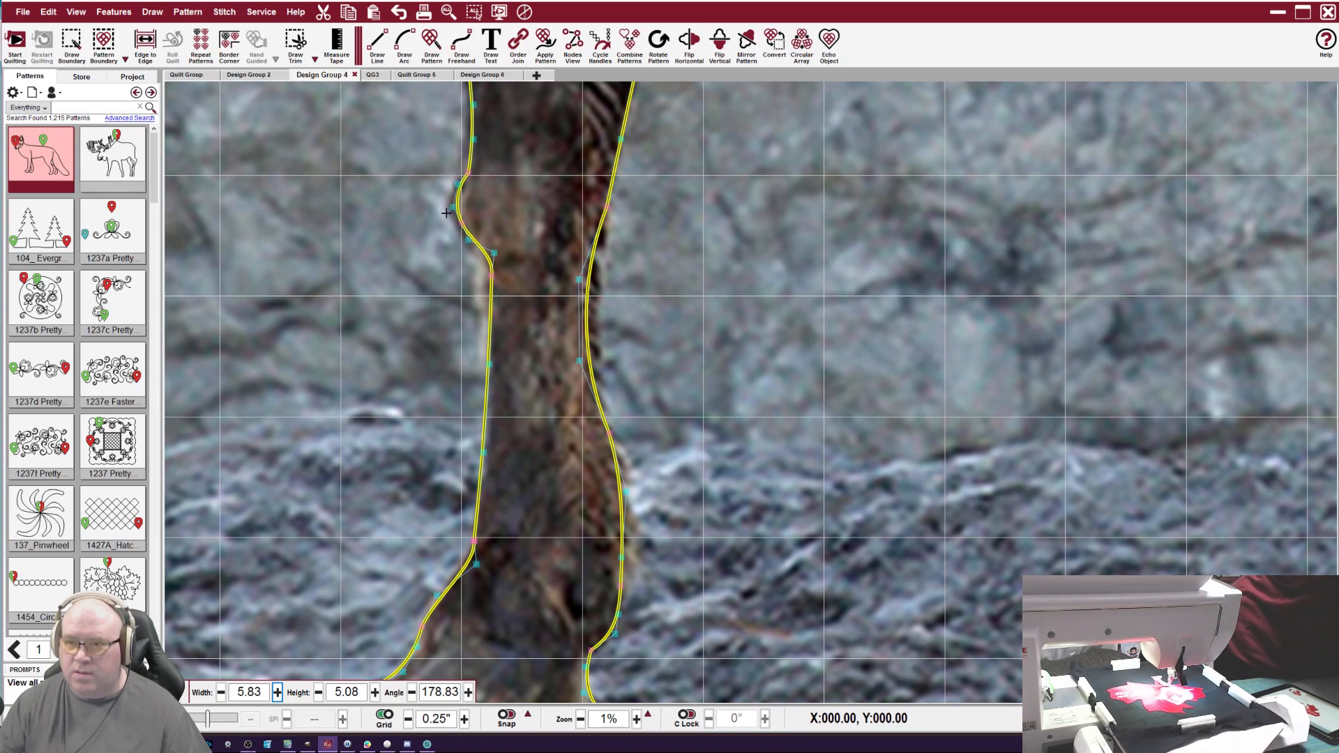
Reshape the heel and rear underside of the front hoof by pulling its nodes and curve handles in to the photo's edge.
scroll(517, 402, down, 3)
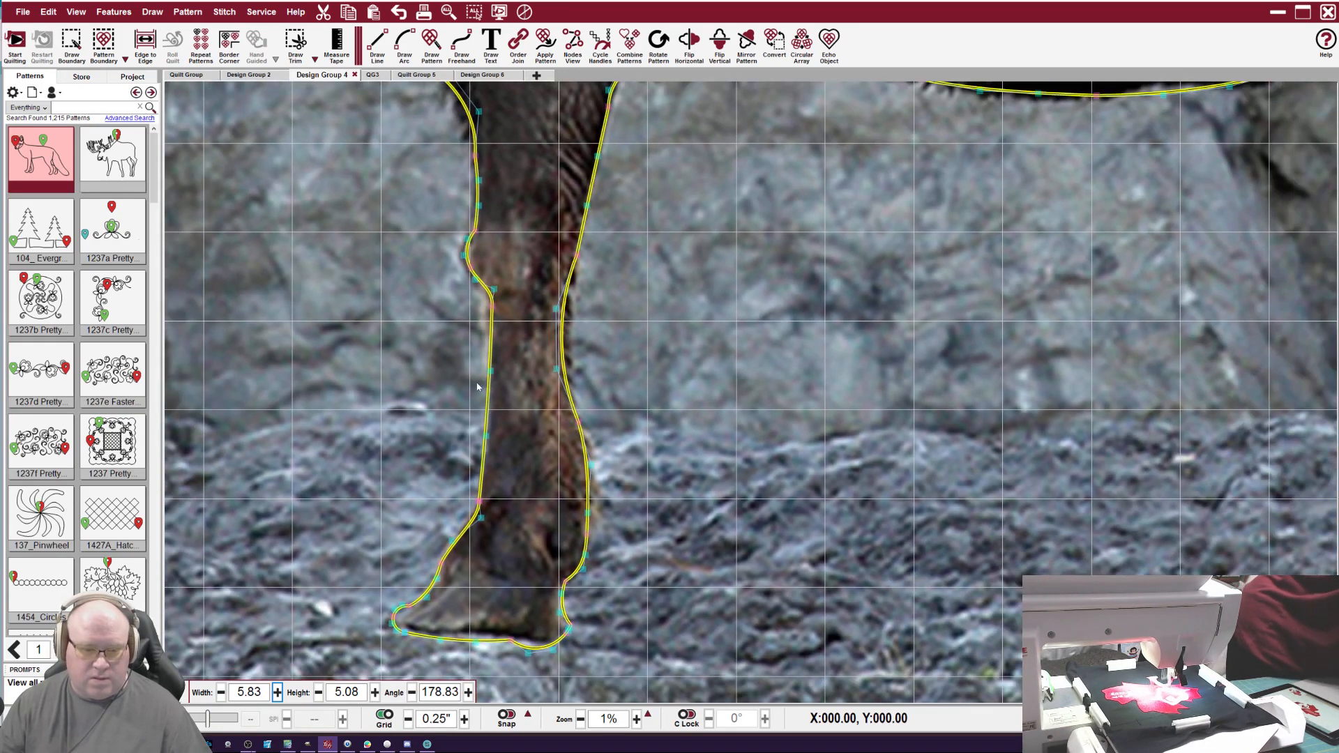
scroll(442, 589, up, 3)
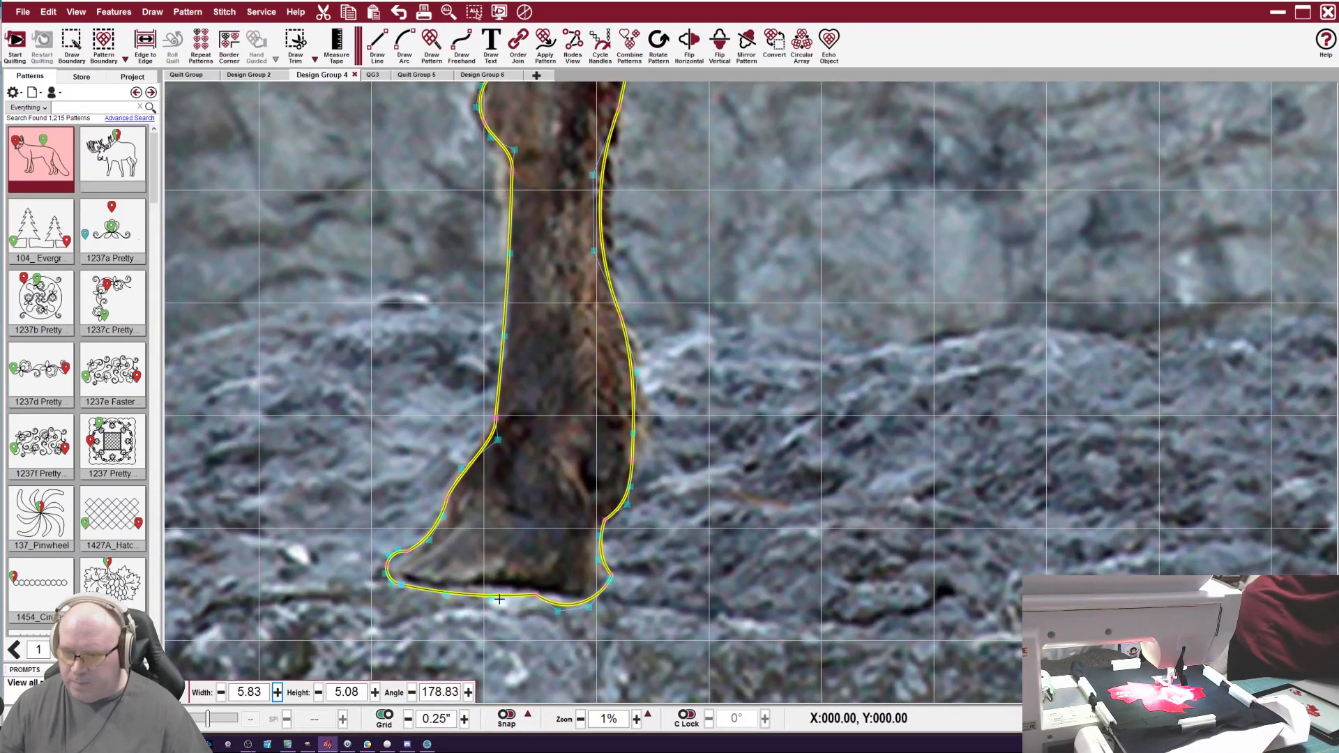
scroll(535, 604, up, 4)
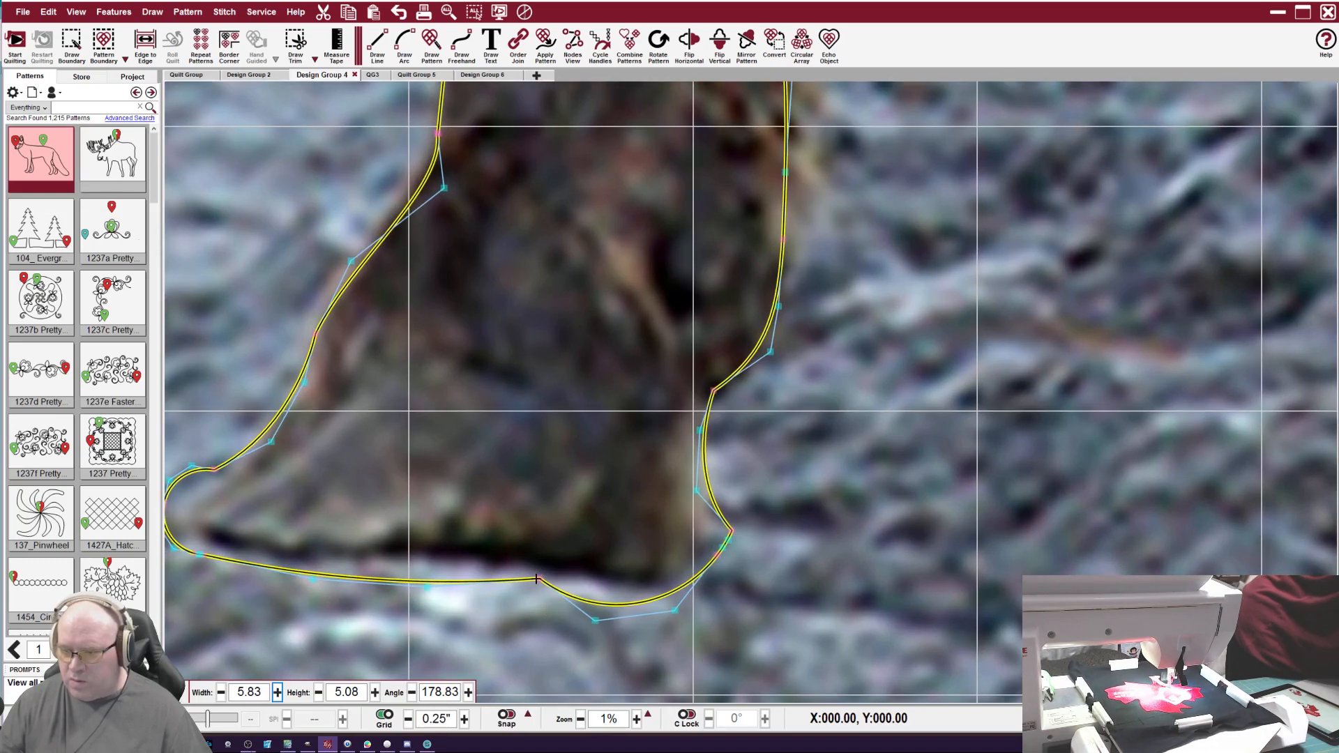
drag(537, 579, 536, 564)
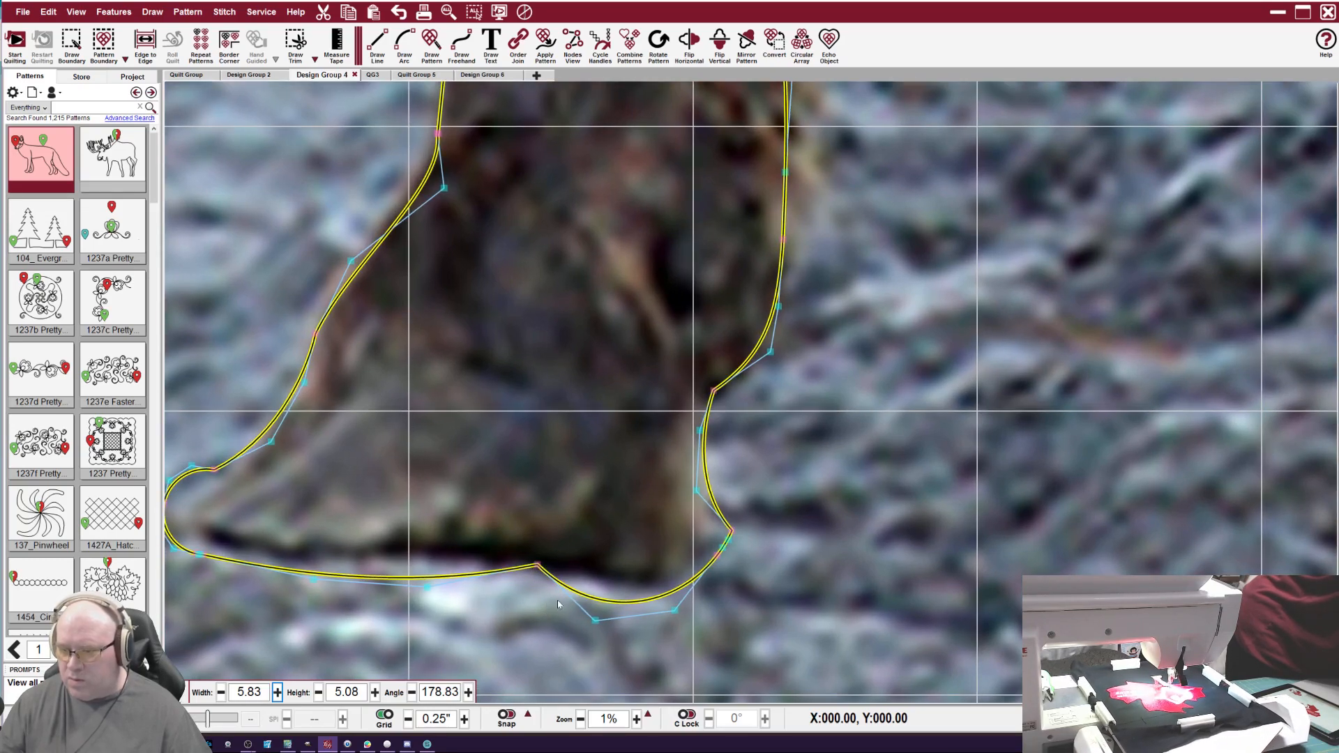
drag(595, 620, 602, 587)
drag(732, 529, 708, 555)
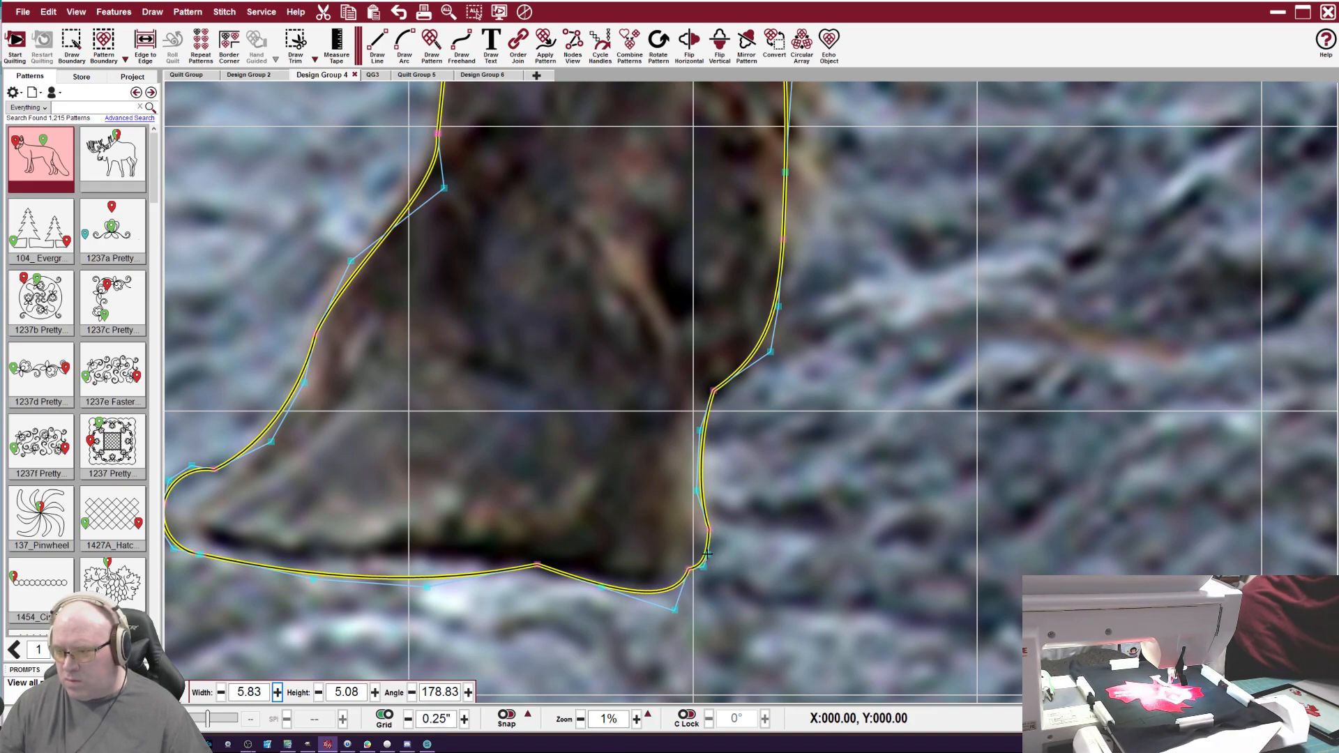
drag(712, 391, 716, 396)
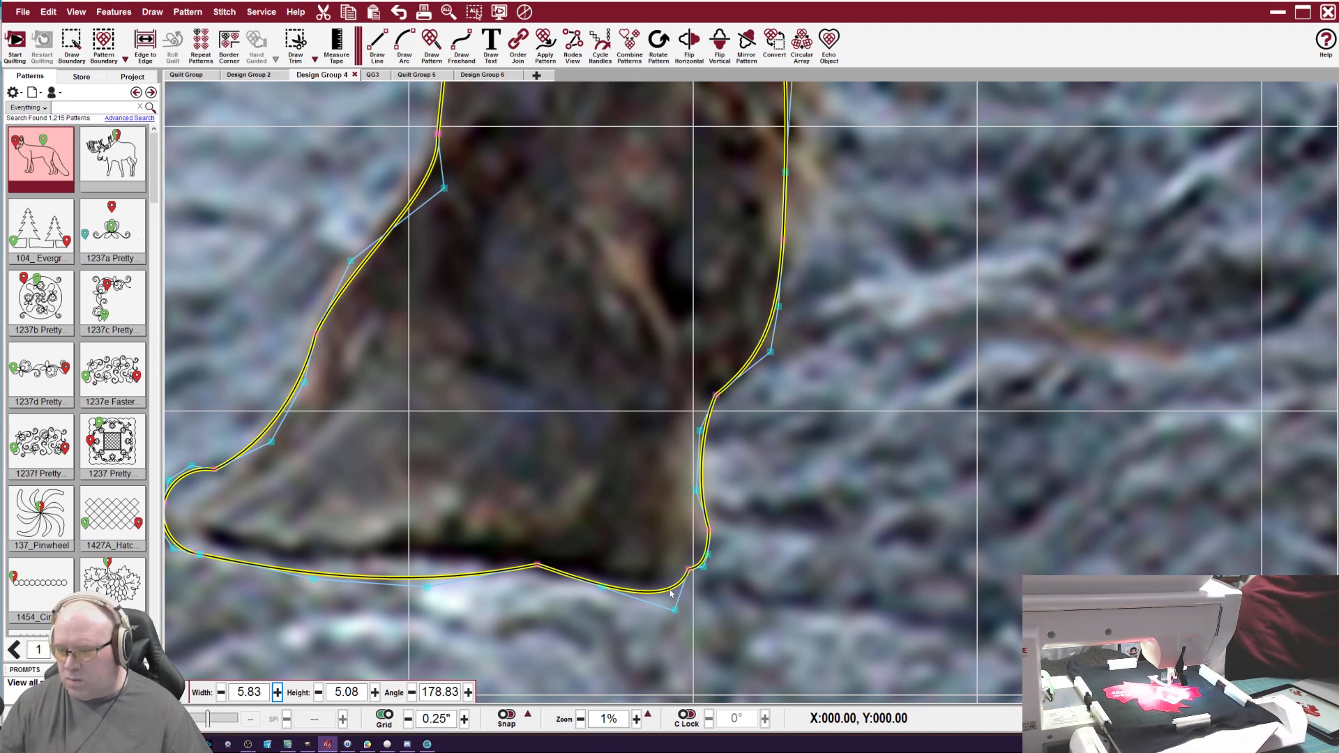
Fit the sole of the front hoof closely to the photo by adjusting its curve handles from heel to toe.
drag(666, 605, 605, 580)
drag(427, 587, 425, 543)
drag(311, 575, 316, 566)
mouse_move(208, 547)
mouse_down()
mouse_move(200, 527)
mouse_move(208, 537)
mouse_up()
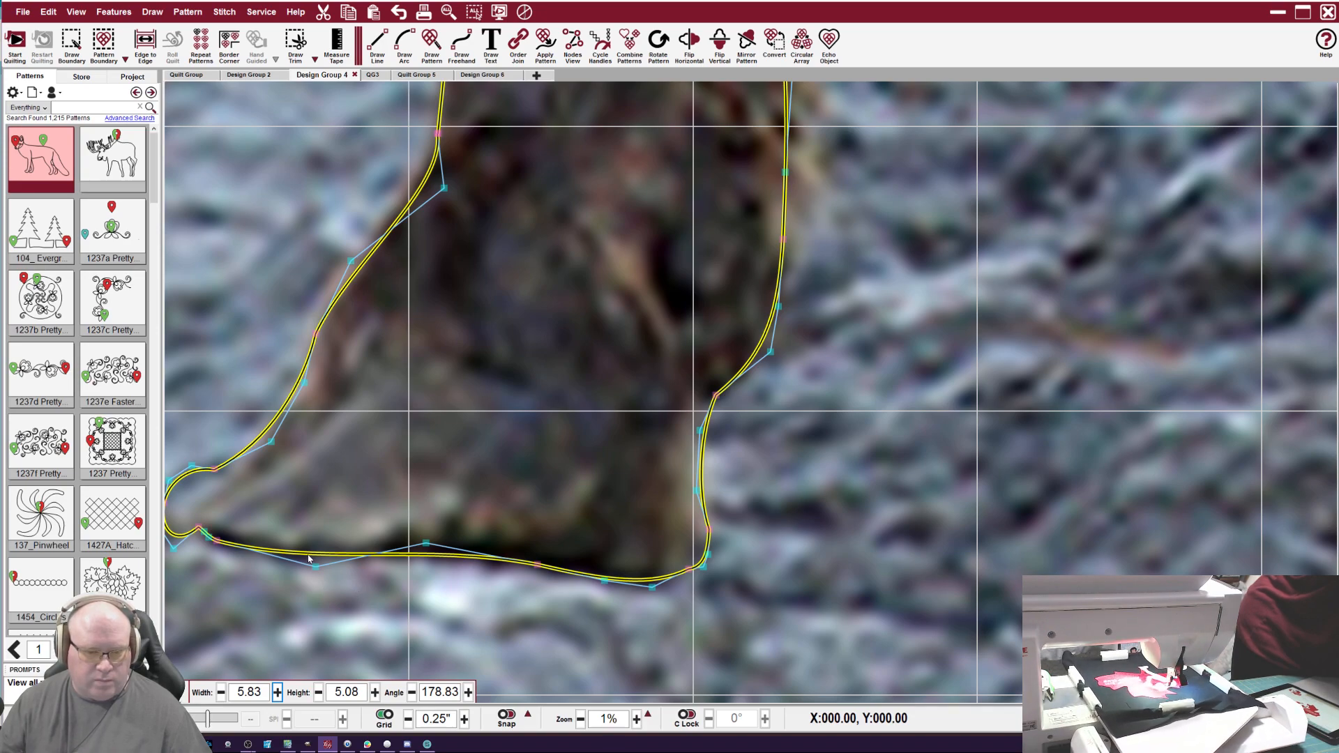
Reshape the toe of the front hoof into a smooth, narrow tip that follows the photo.
click(451, 13)
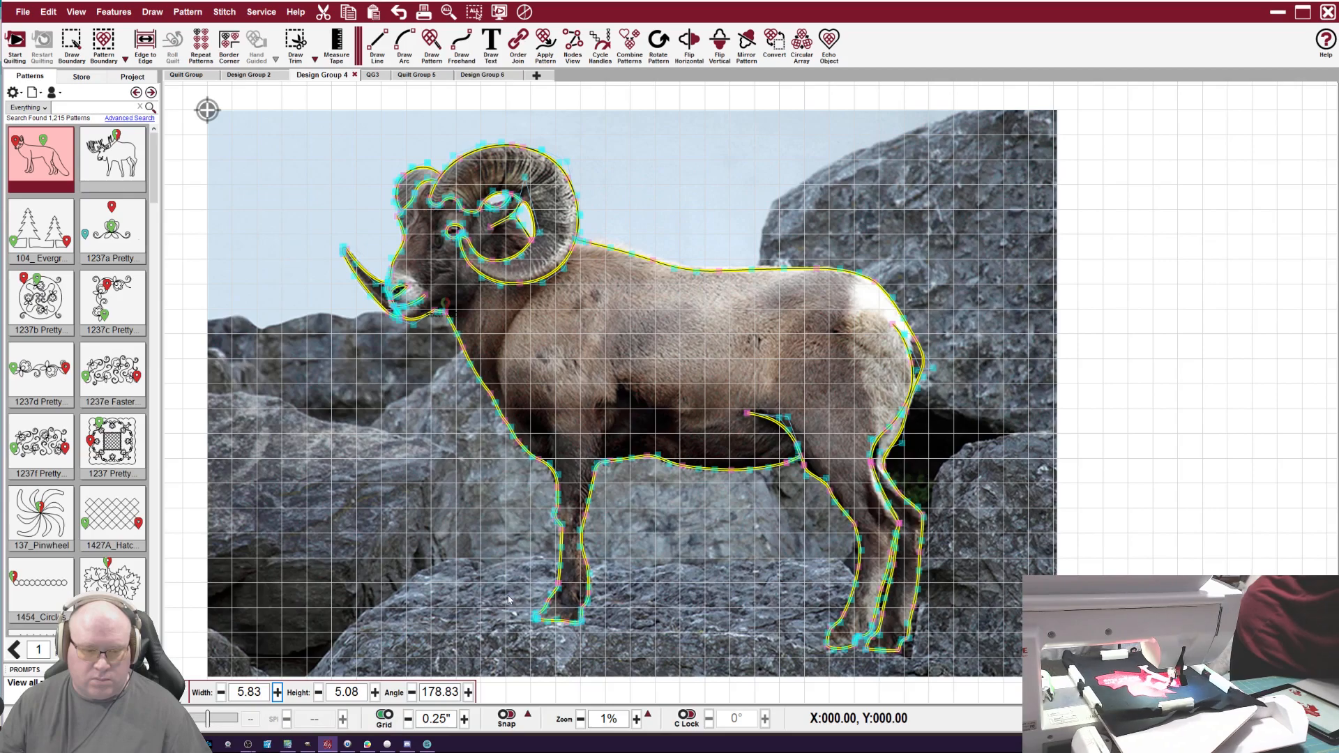
scroll(508, 596, up, 2)
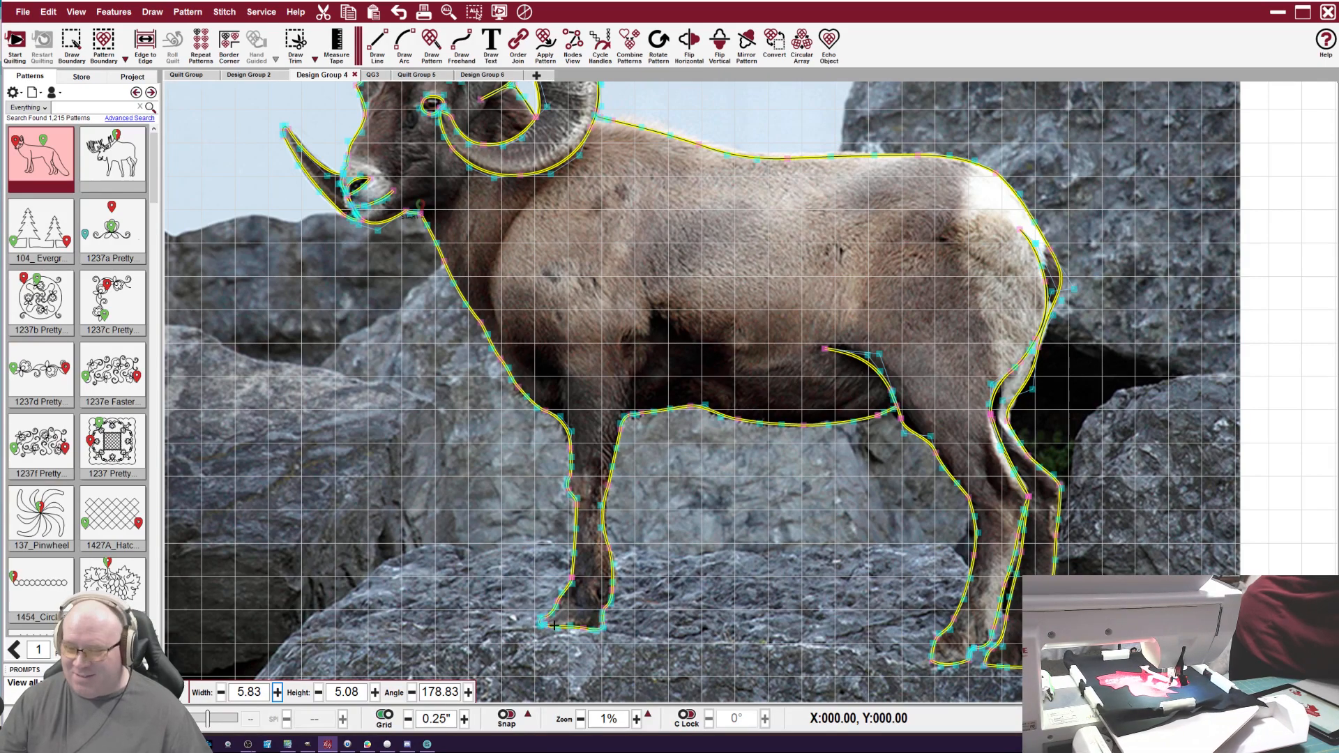
scroll(504, 625, up, 2)
scroll(504, 625, up, 4)
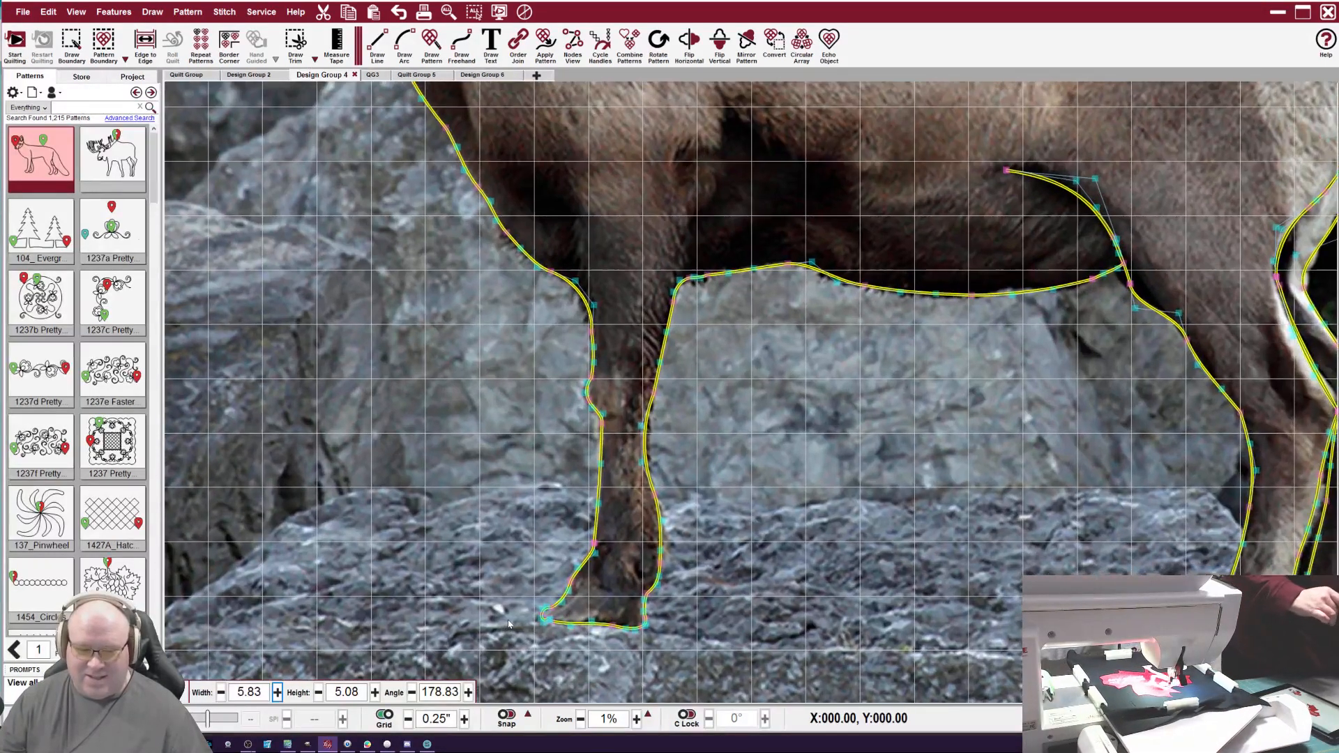
scroll(564, 639, up, 4)
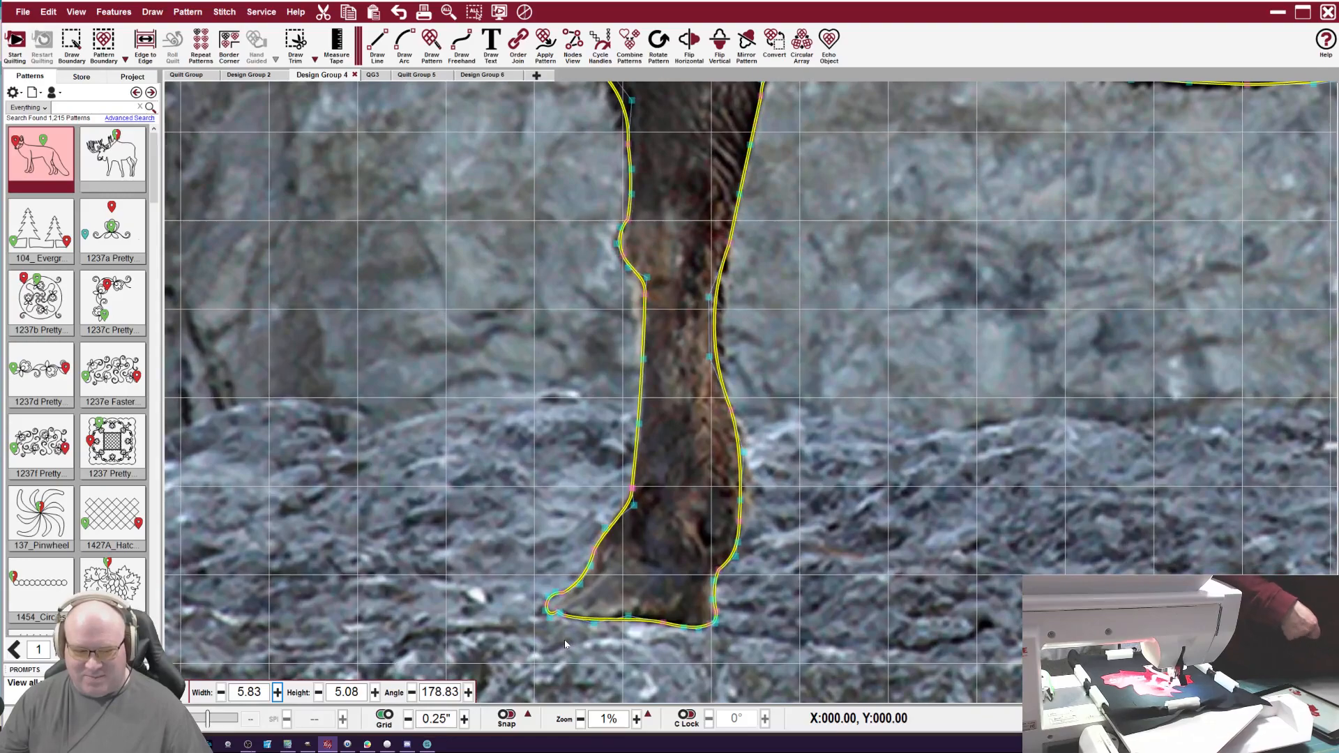
scroll(565, 637, up, 5)
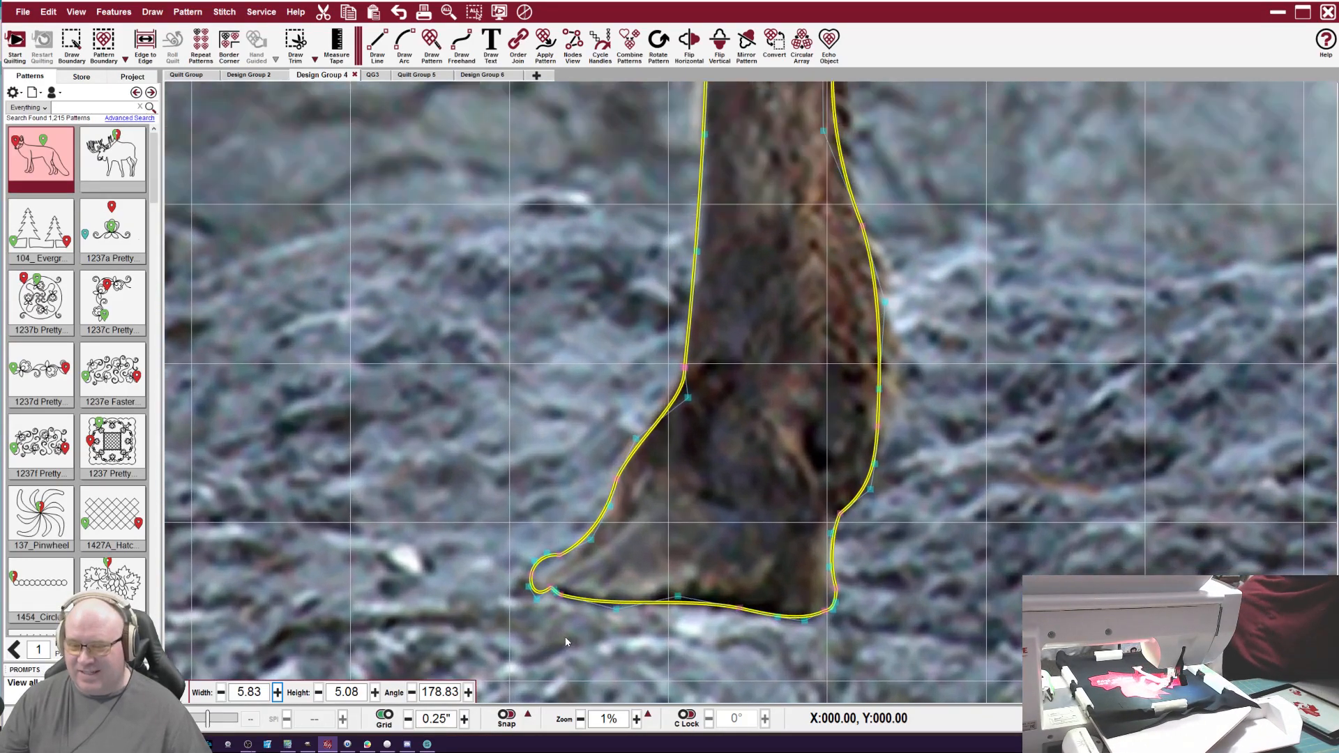
scroll(534, 575, up, 2)
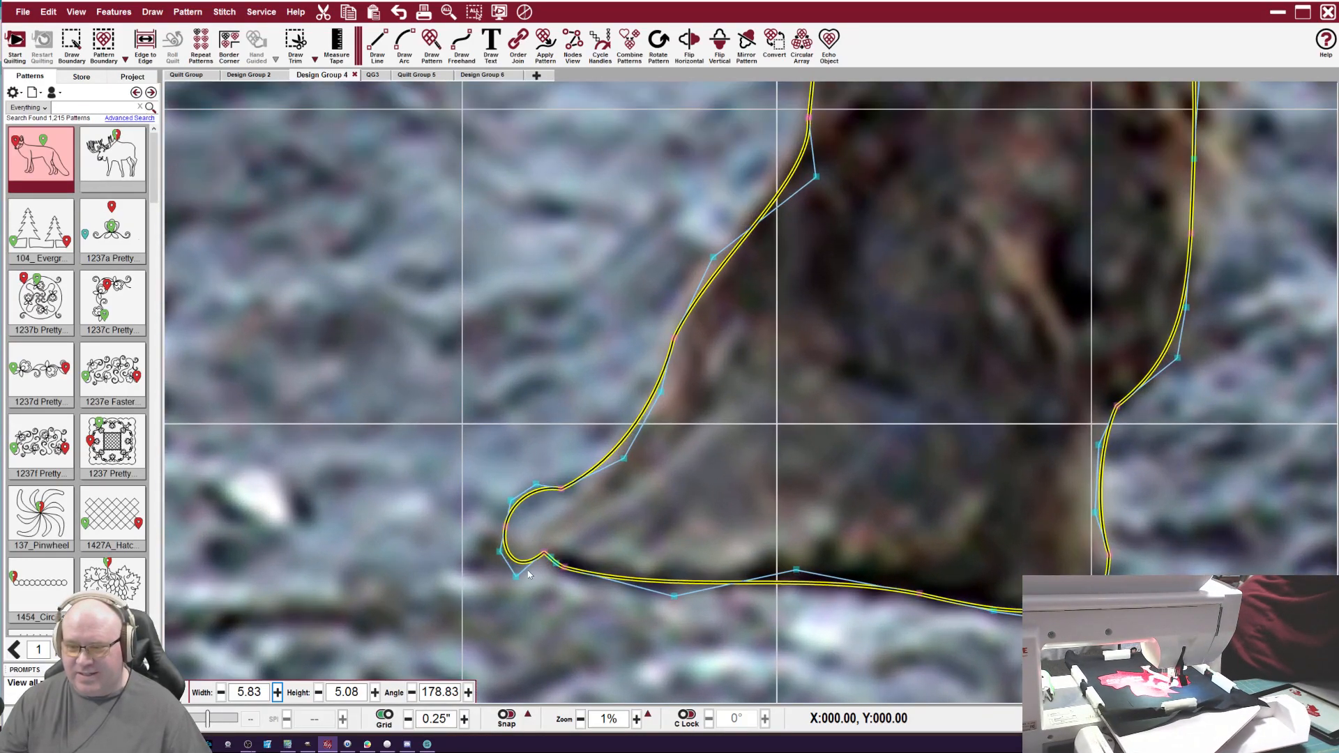
drag(512, 520, 531, 547)
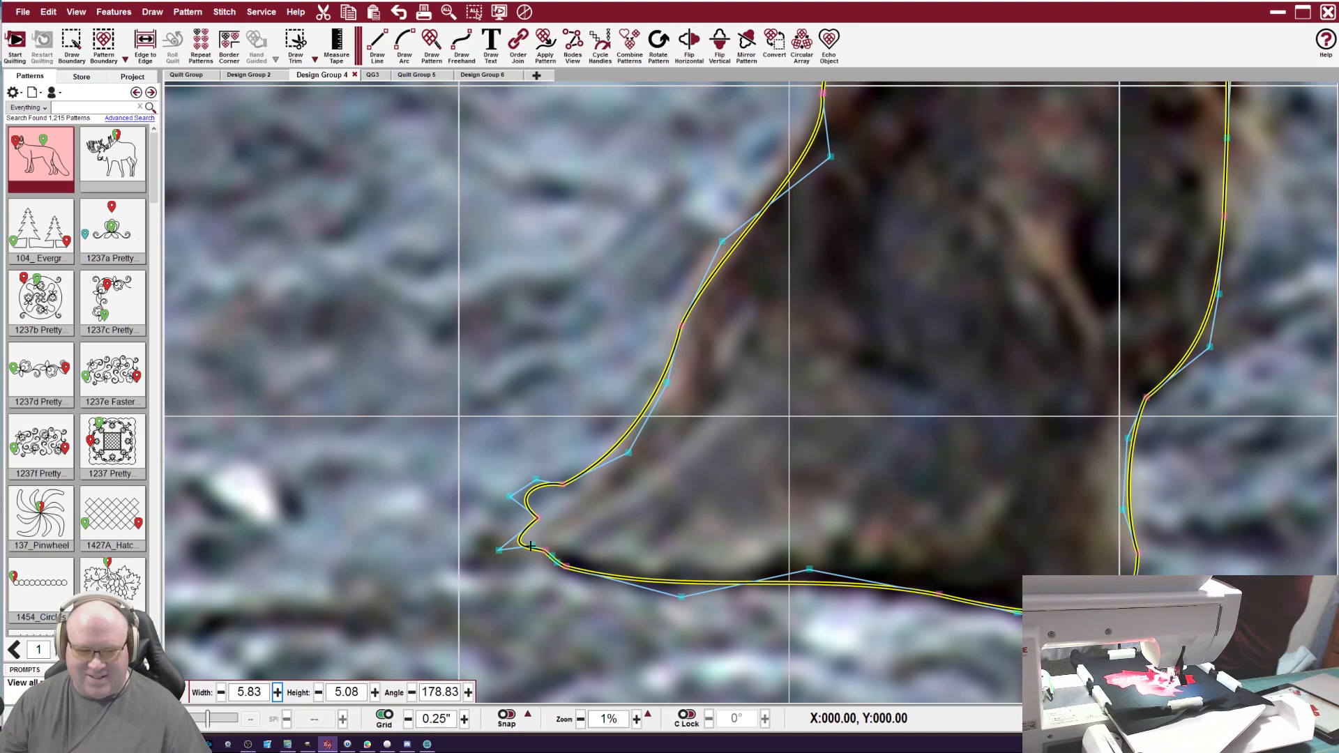
drag(500, 548, 583, 487)
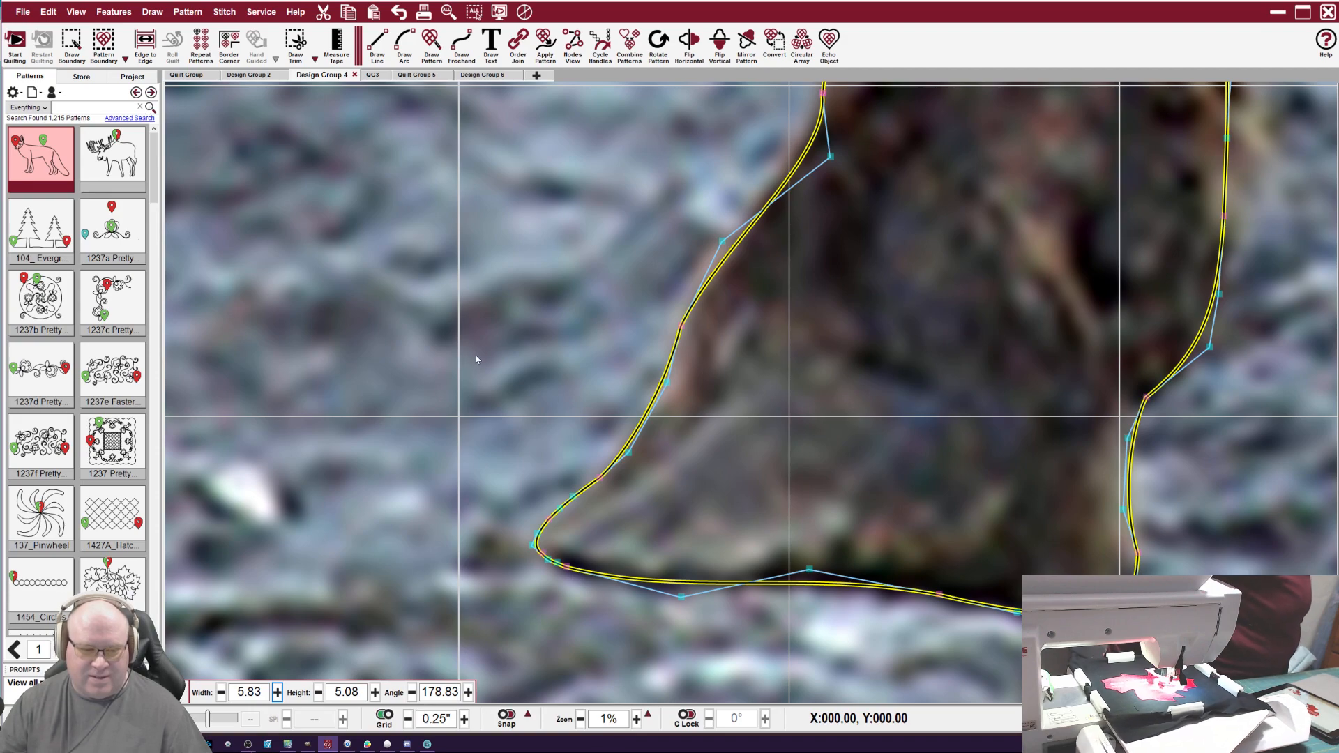
Refine the front edge of the lower front leg just above the hoof by adjusting its two curve handles.
scroll(476, 360, down, 5)
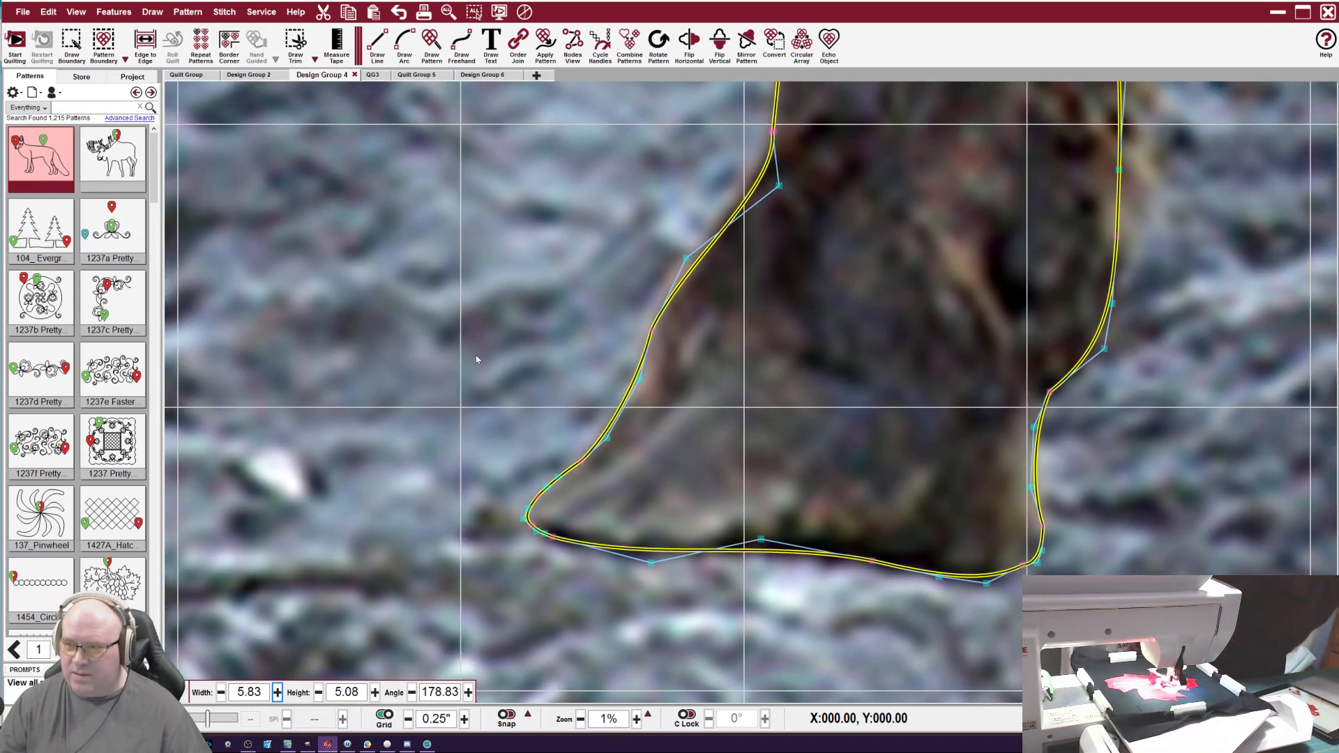
scroll(476, 359, down, 4)
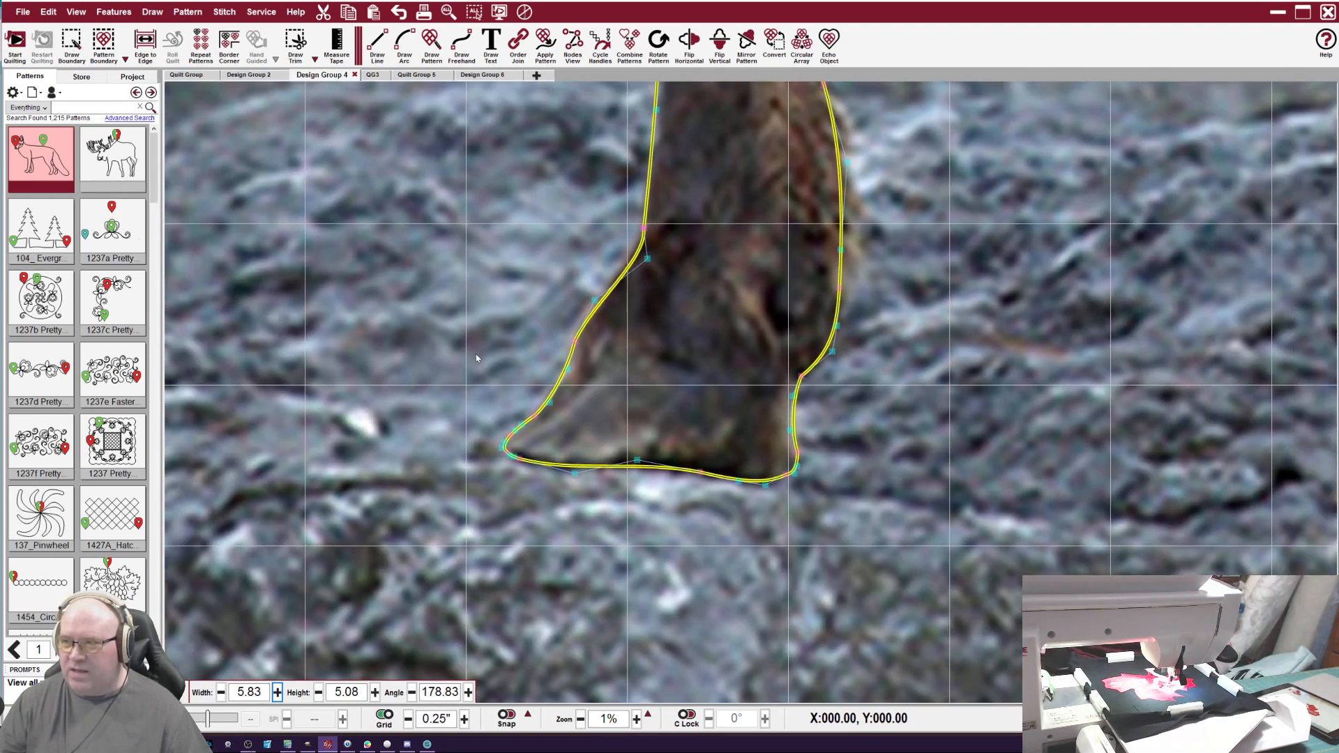
scroll(453, 348, down, 1)
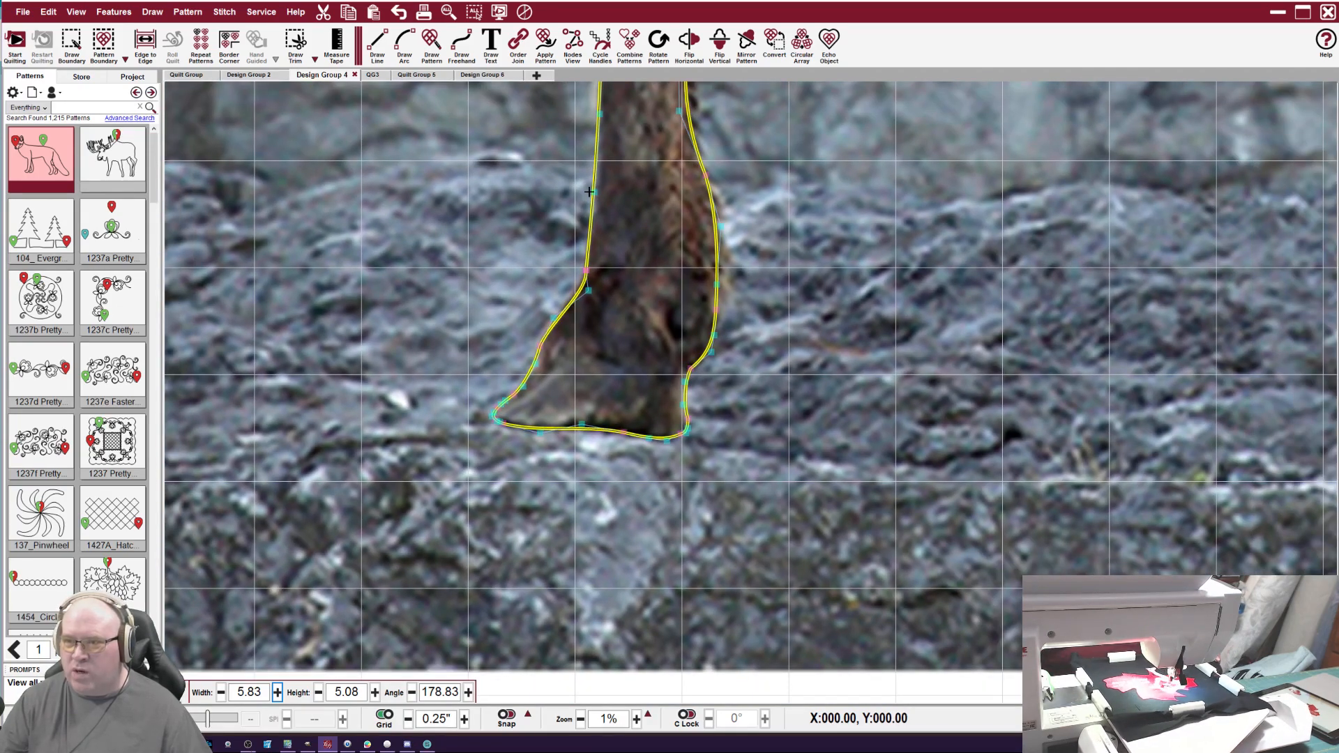
drag(598, 189, 607, 190)
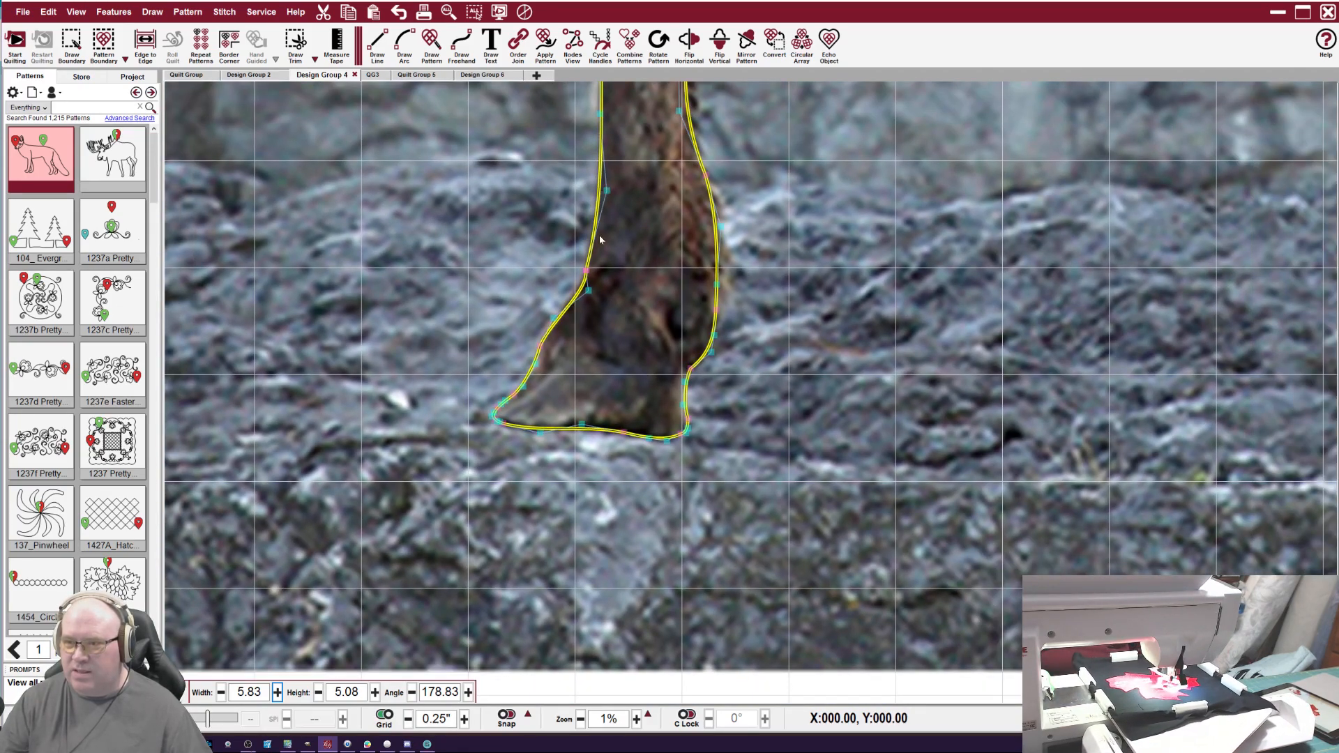
drag(591, 295, 582, 294)
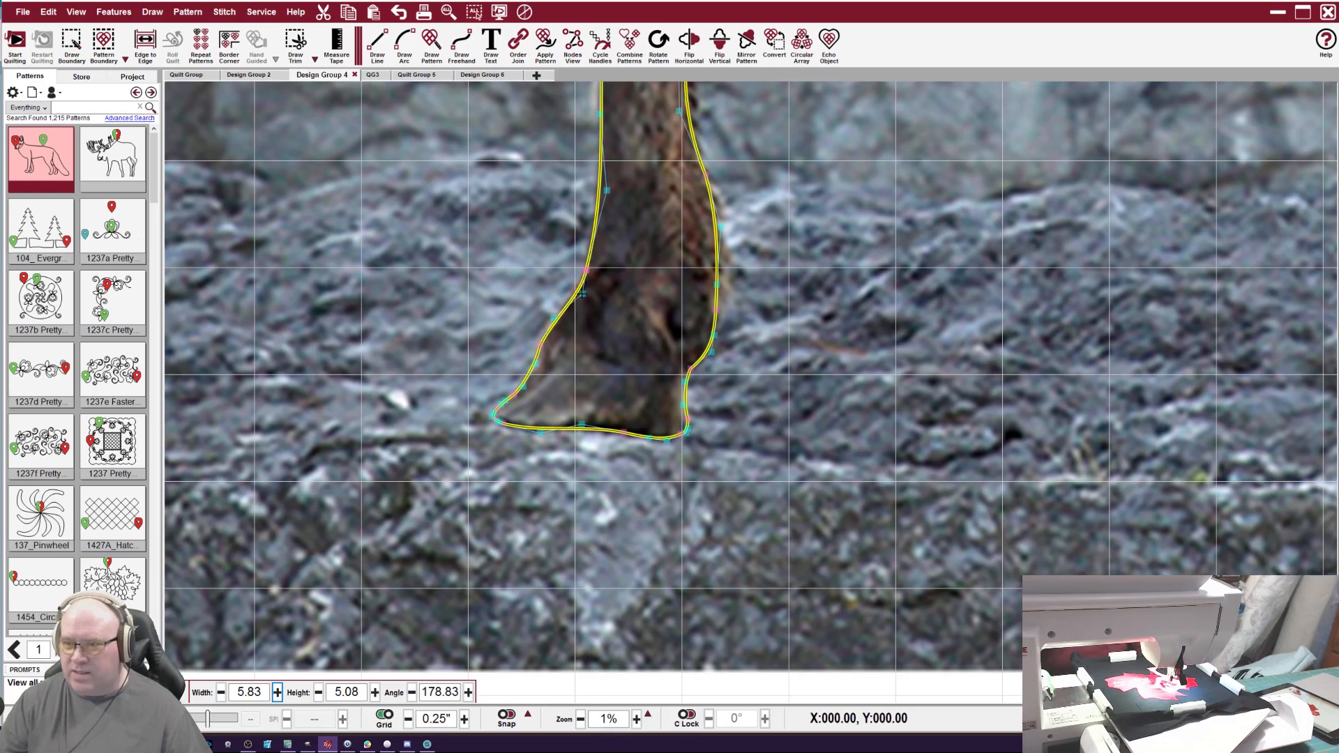
Examine the traced ram outline against the photo, especially the chest and the top of the front leg.
scroll(459, 261, down, 6)
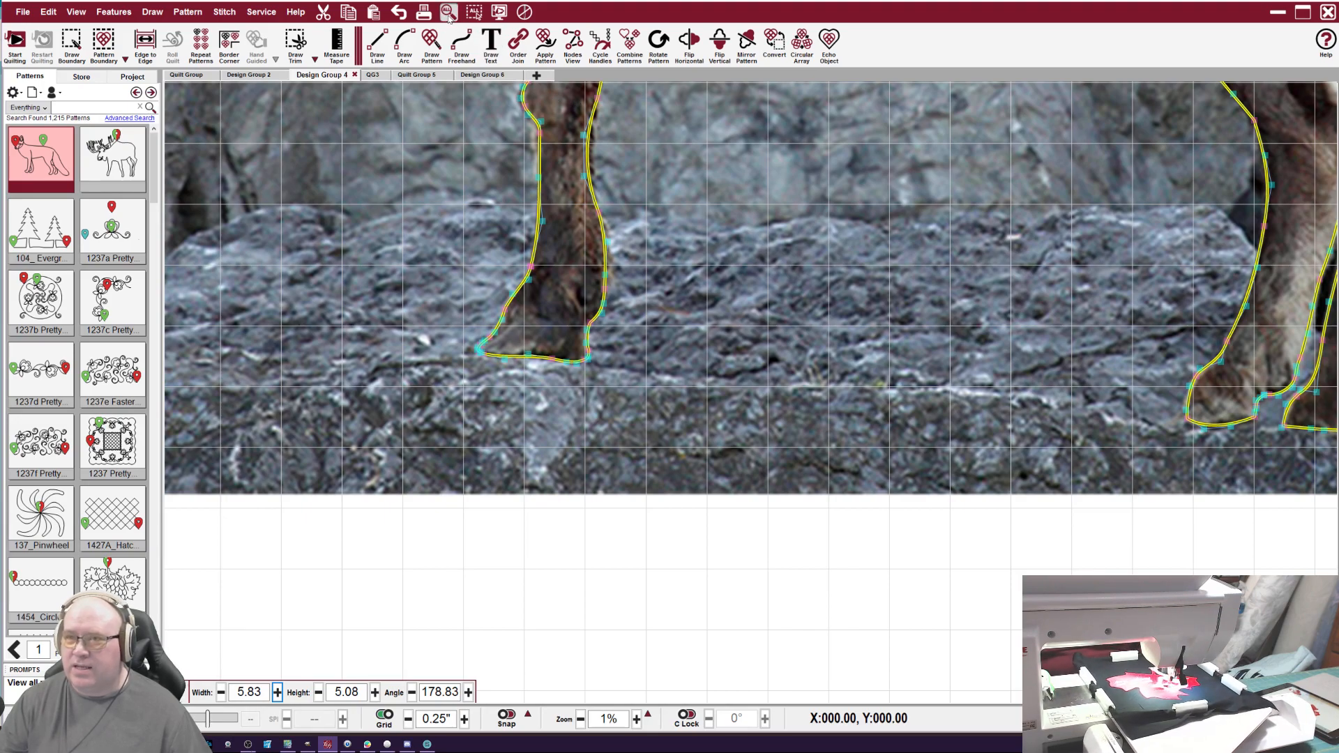
click(474, 12)
scroll(533, 459, up, 5)
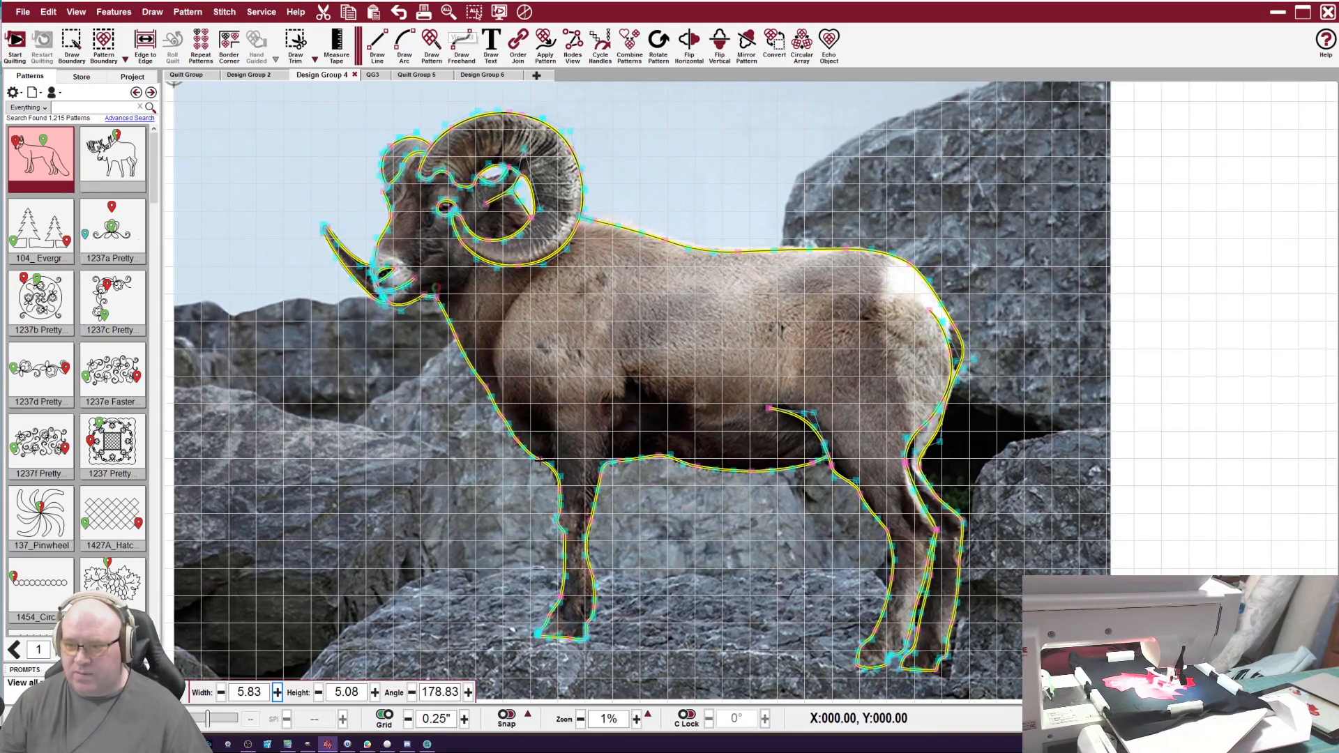
scroll(532, 458, up, 5)
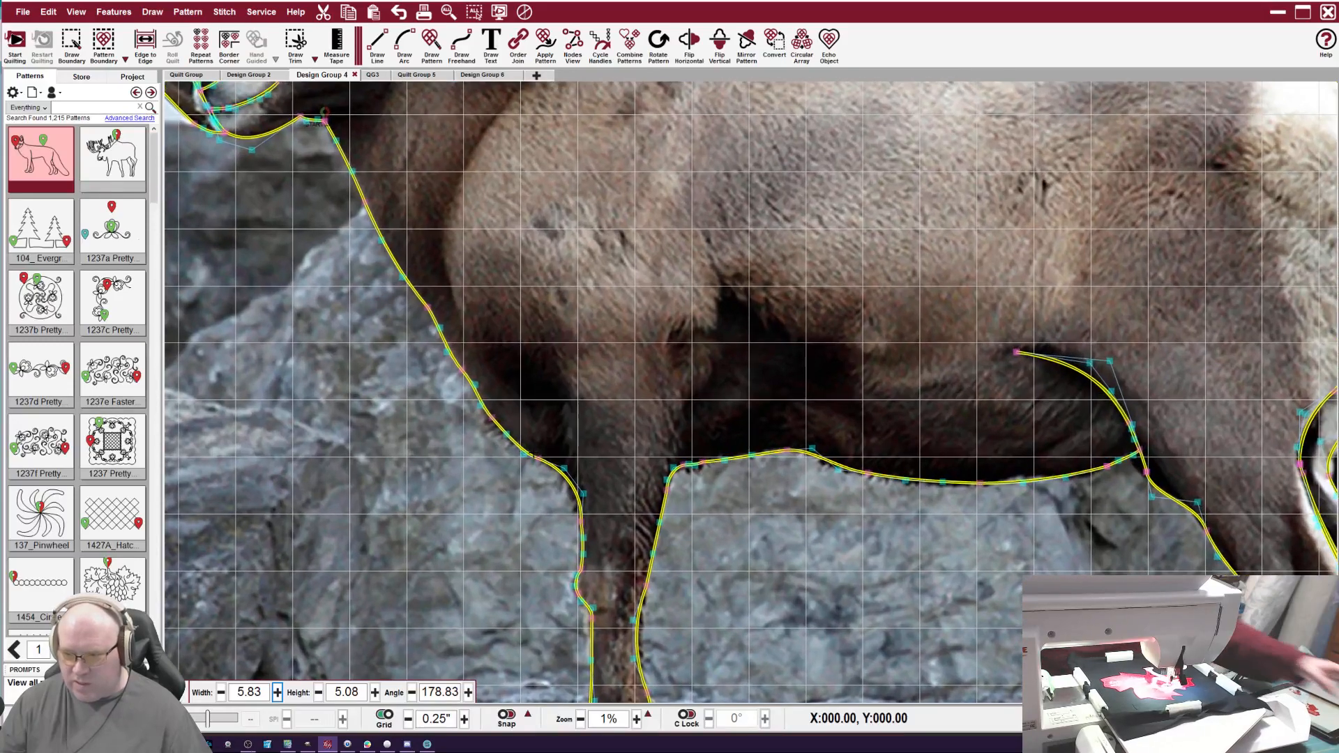
scroll(532, 452, up, 3)
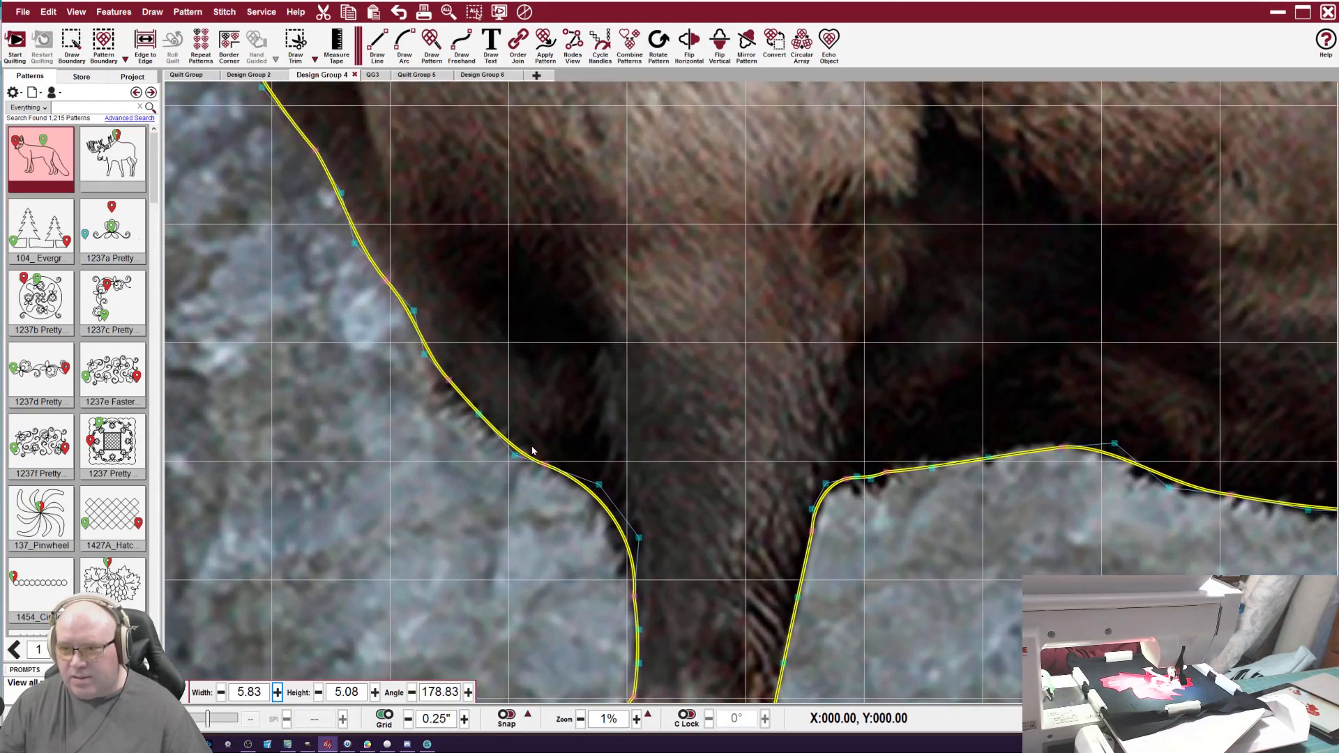
scroll(539, 449, down, 4)
scroll(585, 448, down, 5)
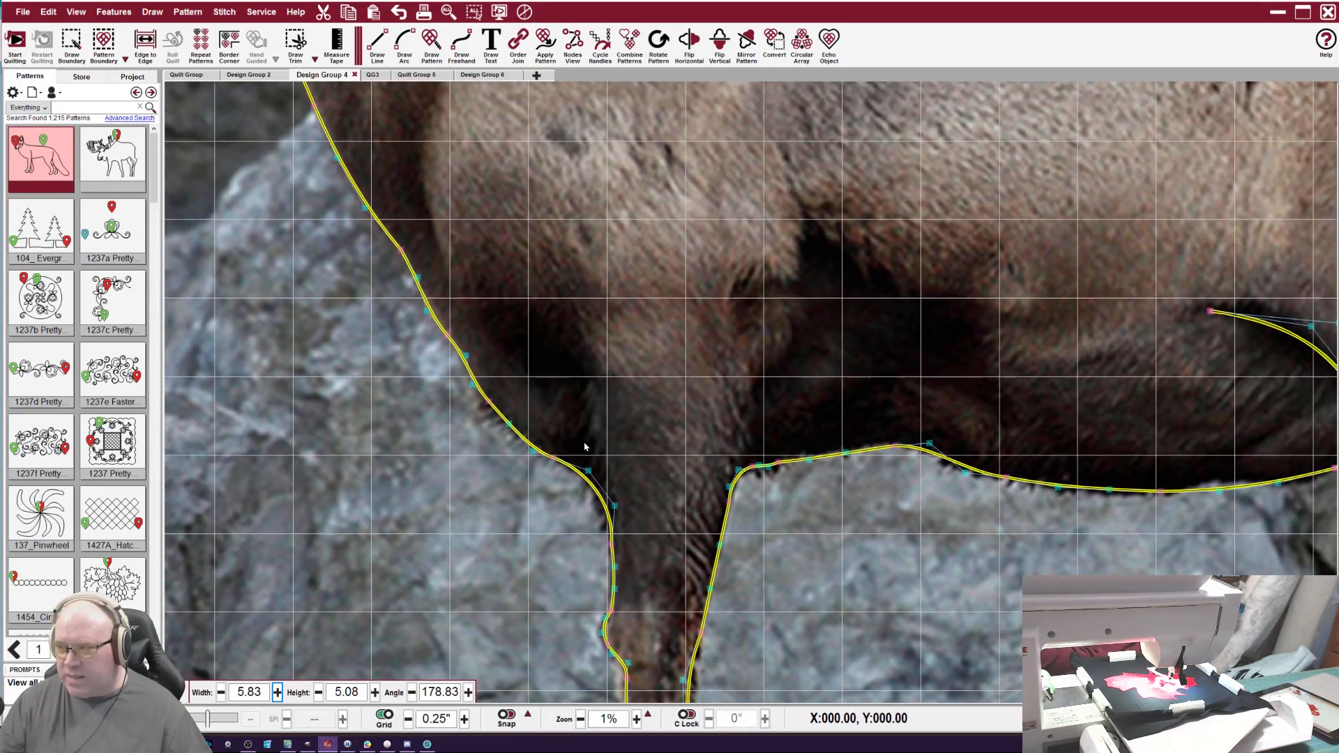
scroll(584, 445, down, 6)
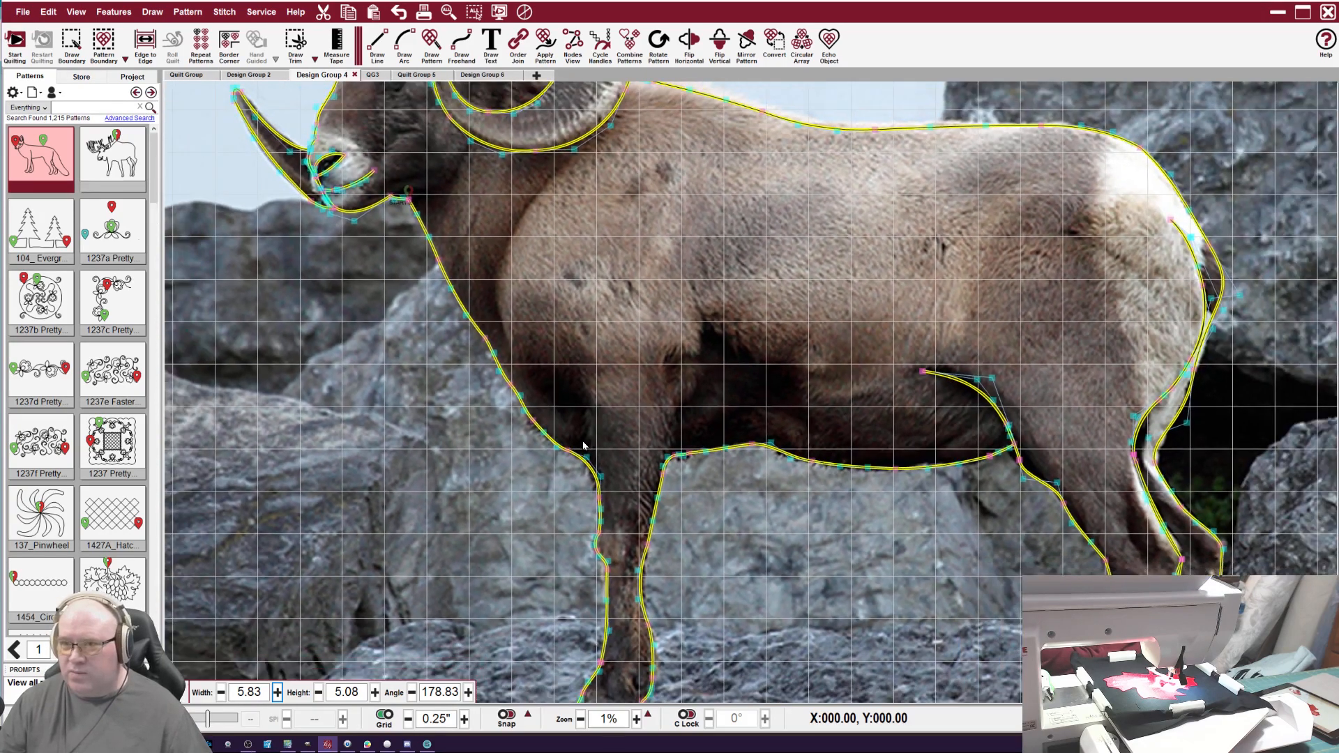
scroll(584, 445, down, 3)
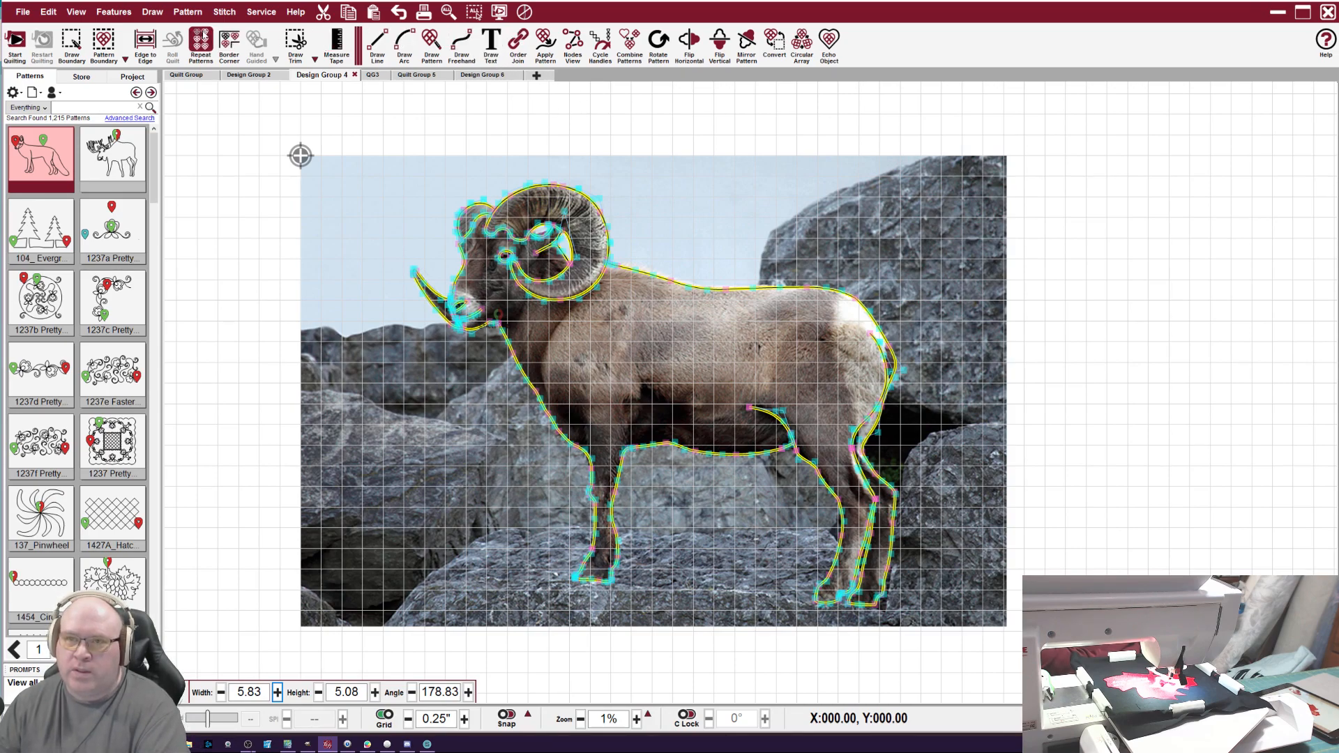
Run a virtual stitch-out of the traced ram design, and select the whole ram pattern once it ends.
click(23, 60)
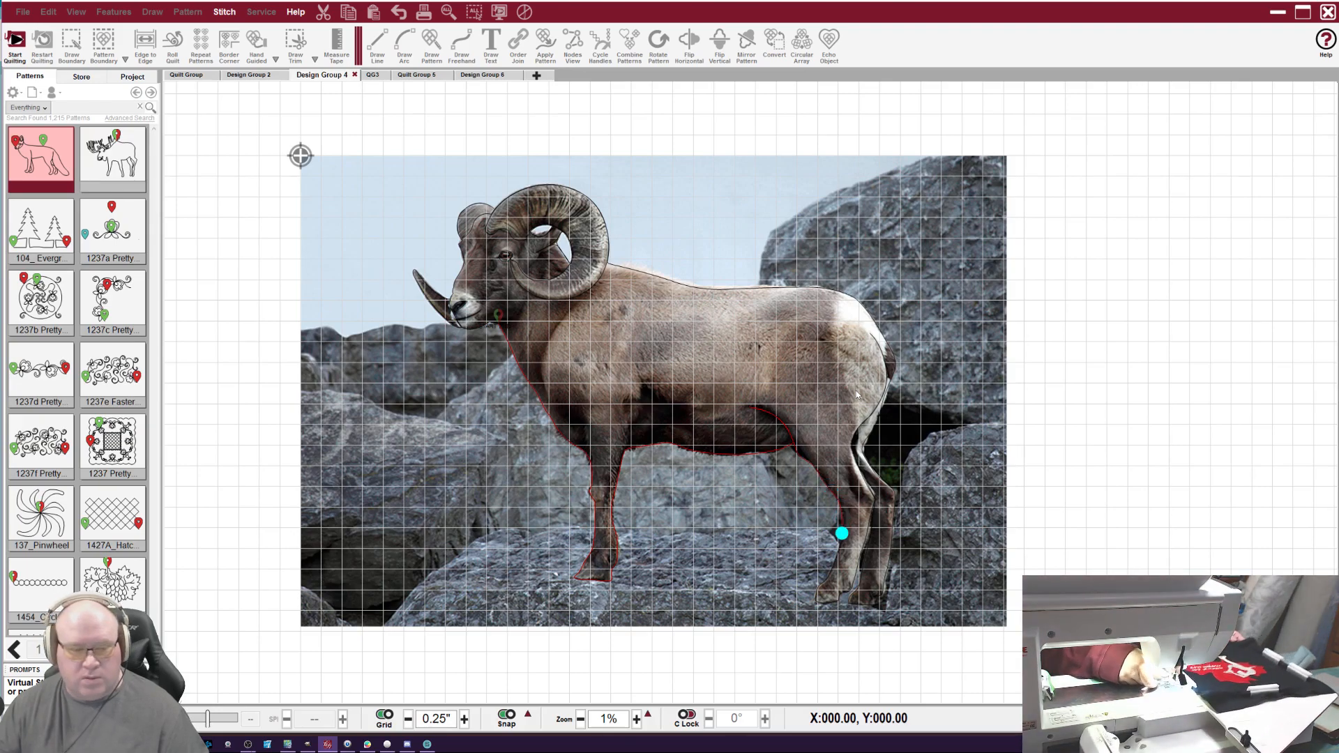
mouse_move(818, 586)
mouse_down()
mouse_move(822, 604)
mouse_move(852, 588)
mouse_move(871, 508)
mouse_move(862, 423)
mouse_up()
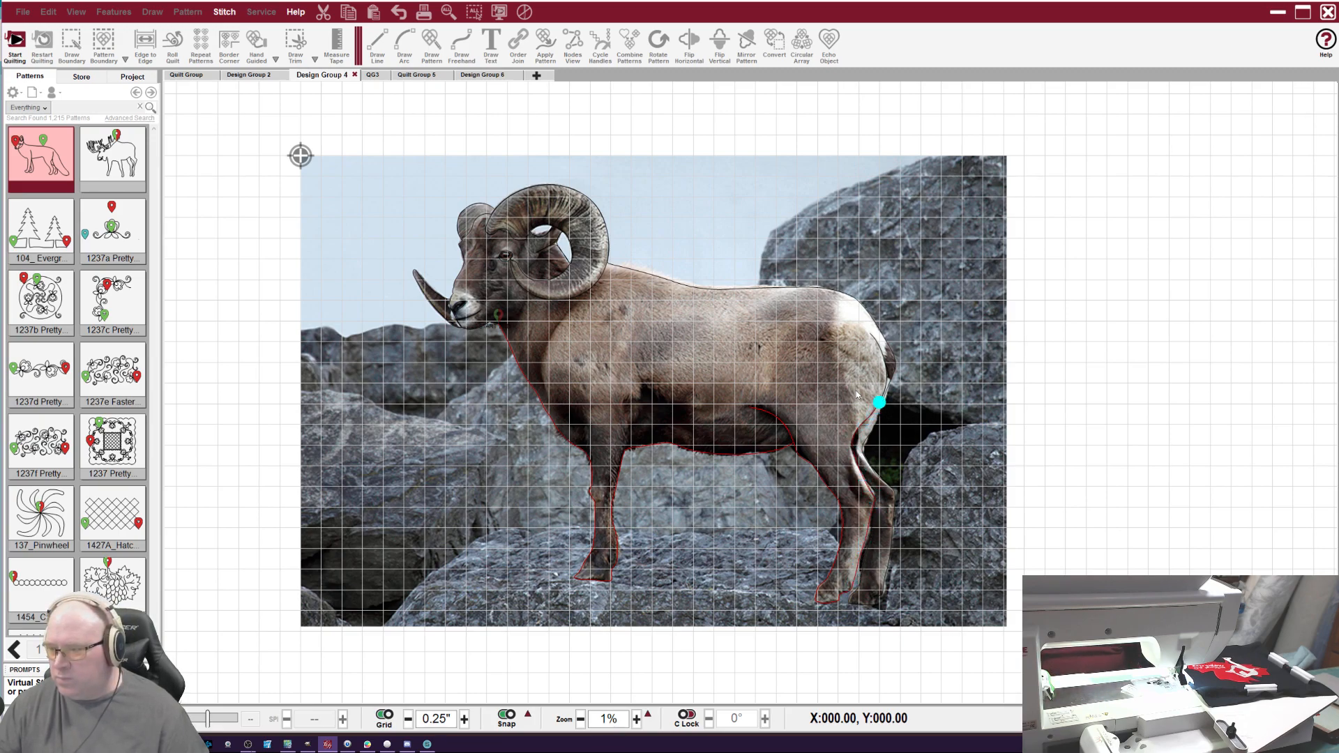
drag(878, 344, 886, 384)
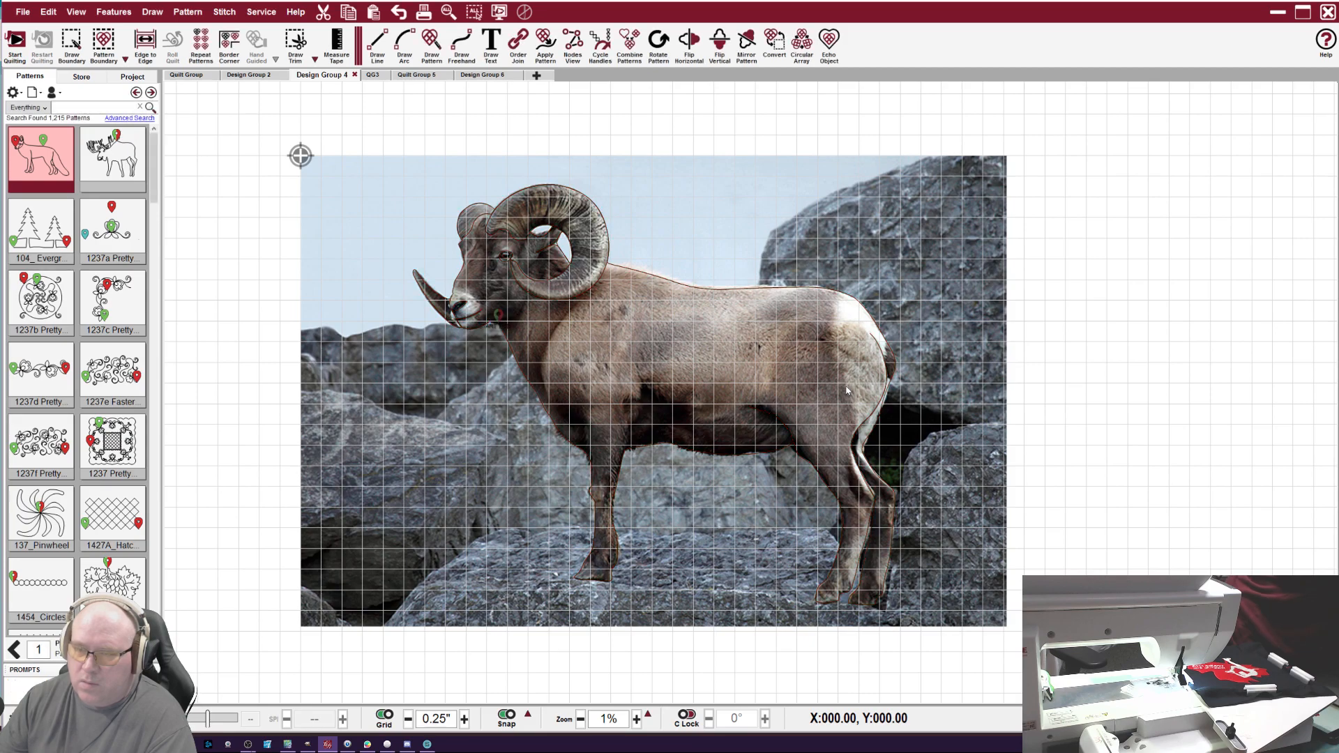
click(874, 441)
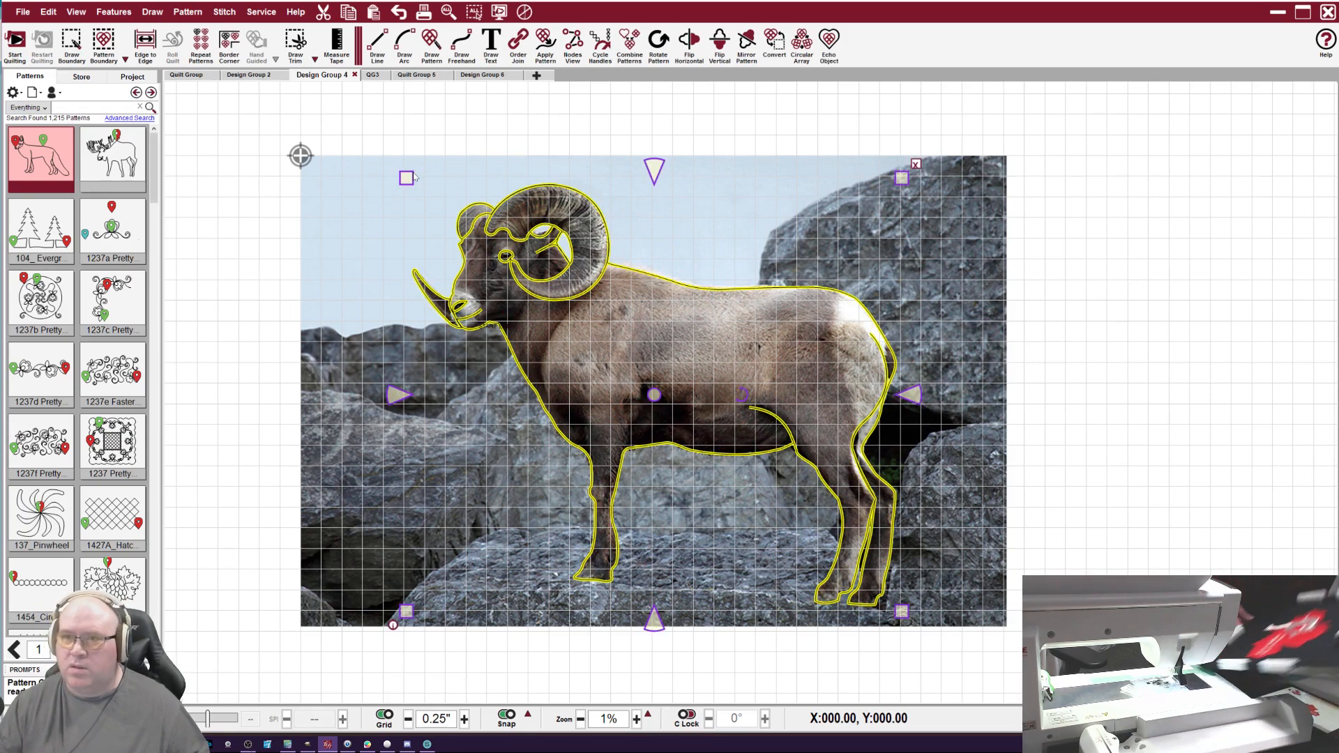
Paste the copied ram pattern into a new quilt group and adjust its size and position on the empty canvas.
click(537, 75)
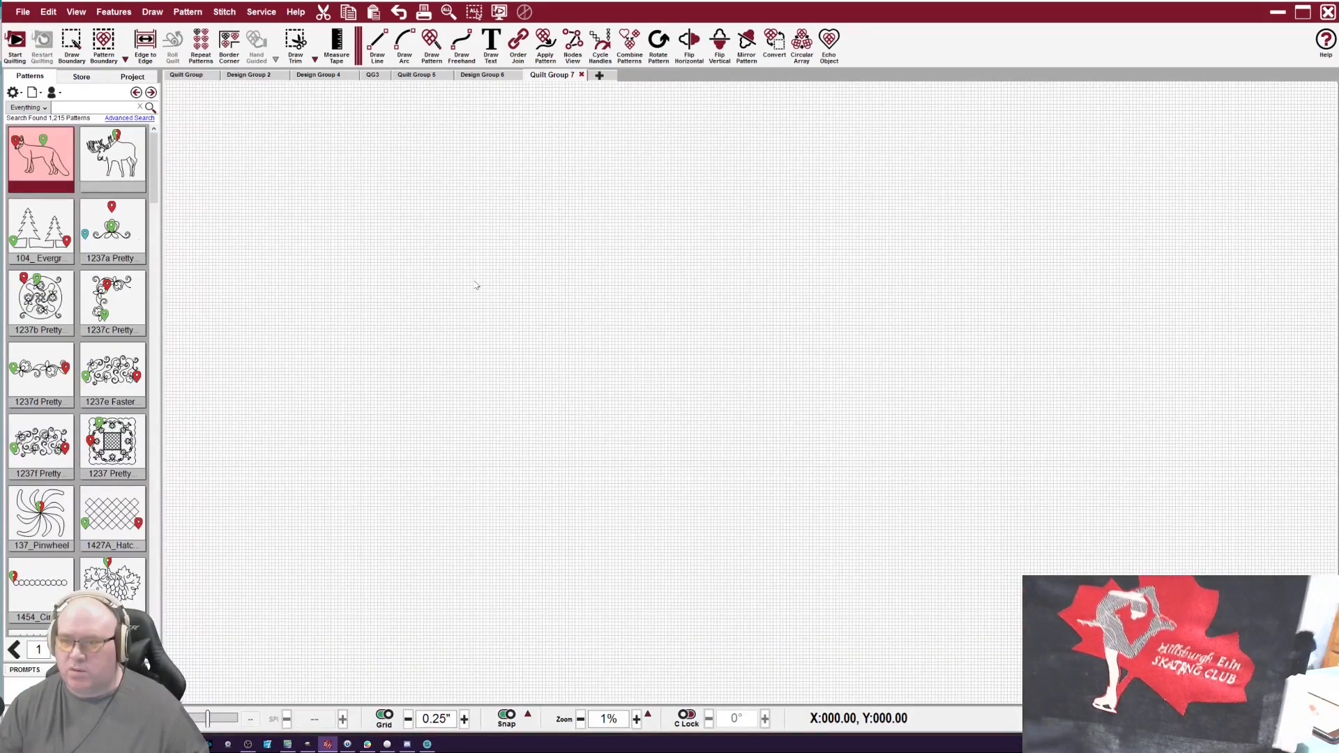
key(ctrl+v)
drag(748, 418, 535, 263)
click(536, 264)
right_click(581, 294)
click(576, 277)
drag(597, 308, 883, 493)
click(938, 370)
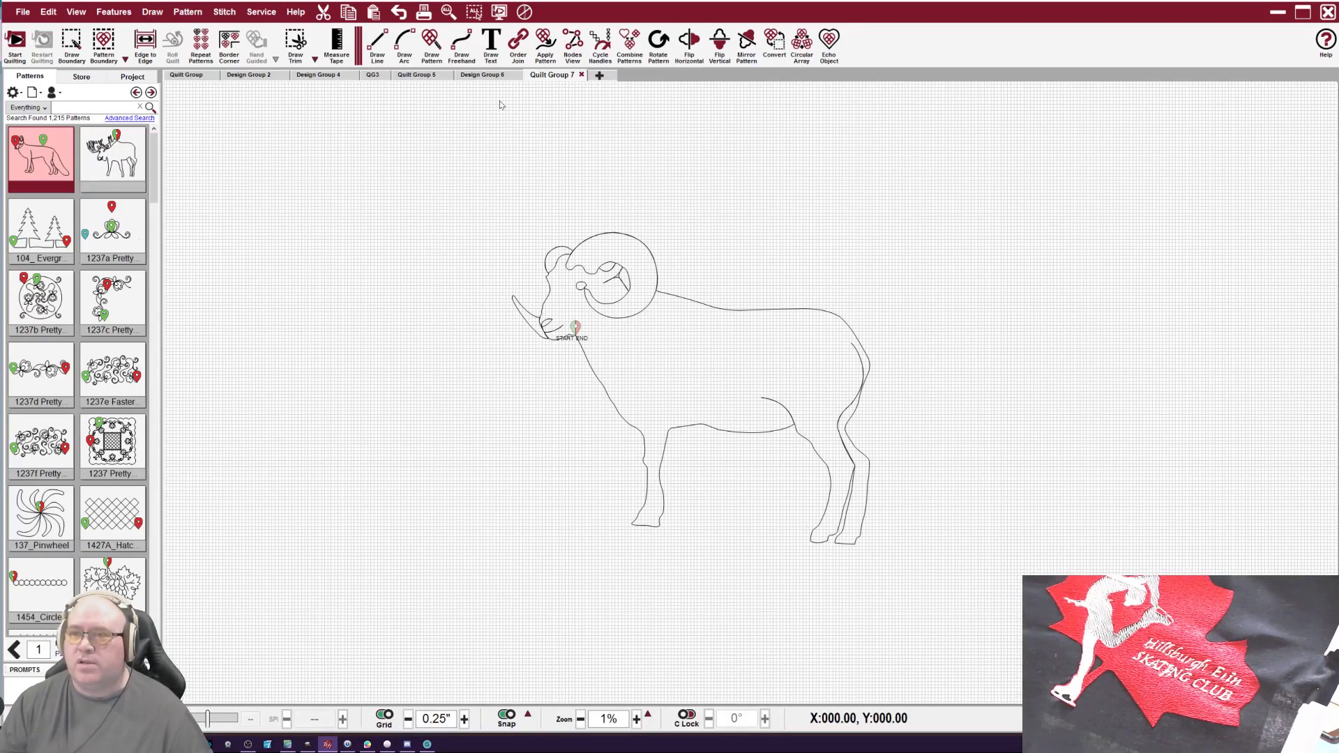
Review the pasted ram in Quilt Group 7, return to the ram photo in Design Group 4 and check the traced outline there.
click(483, 75)
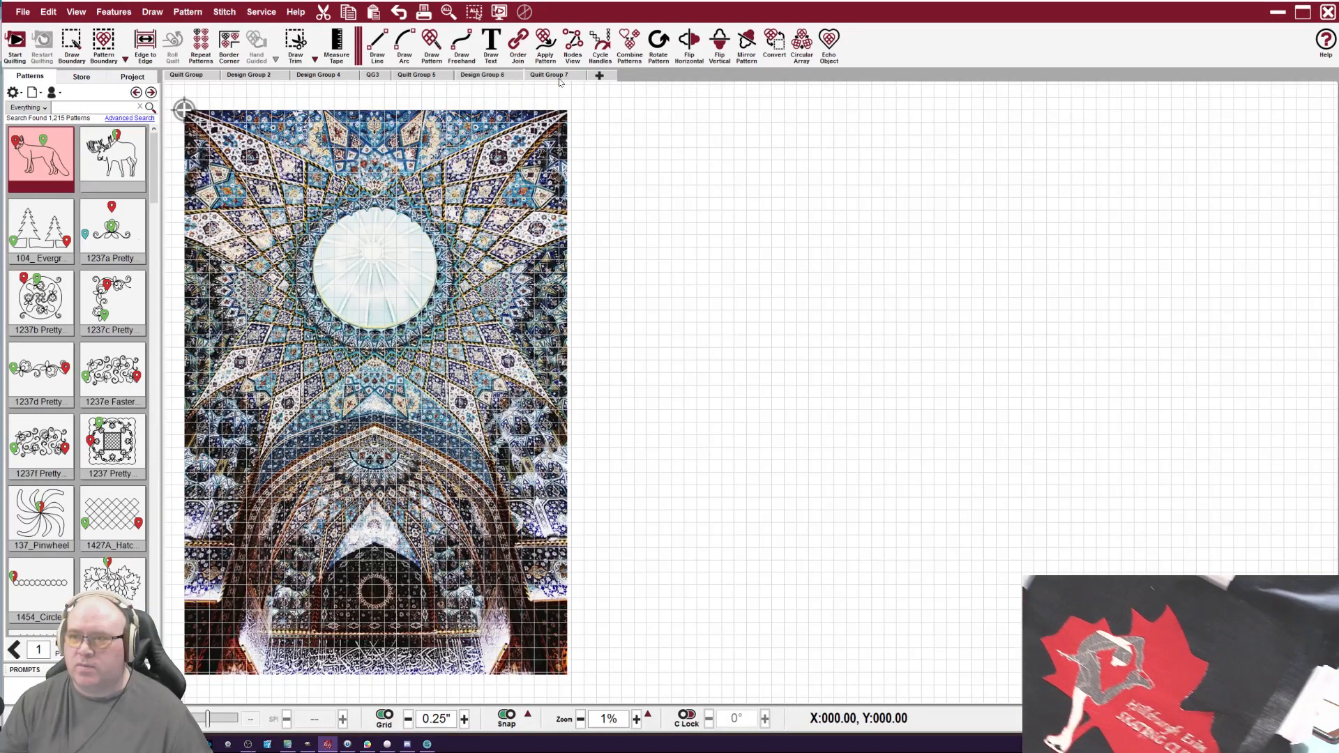
click(559, 81)
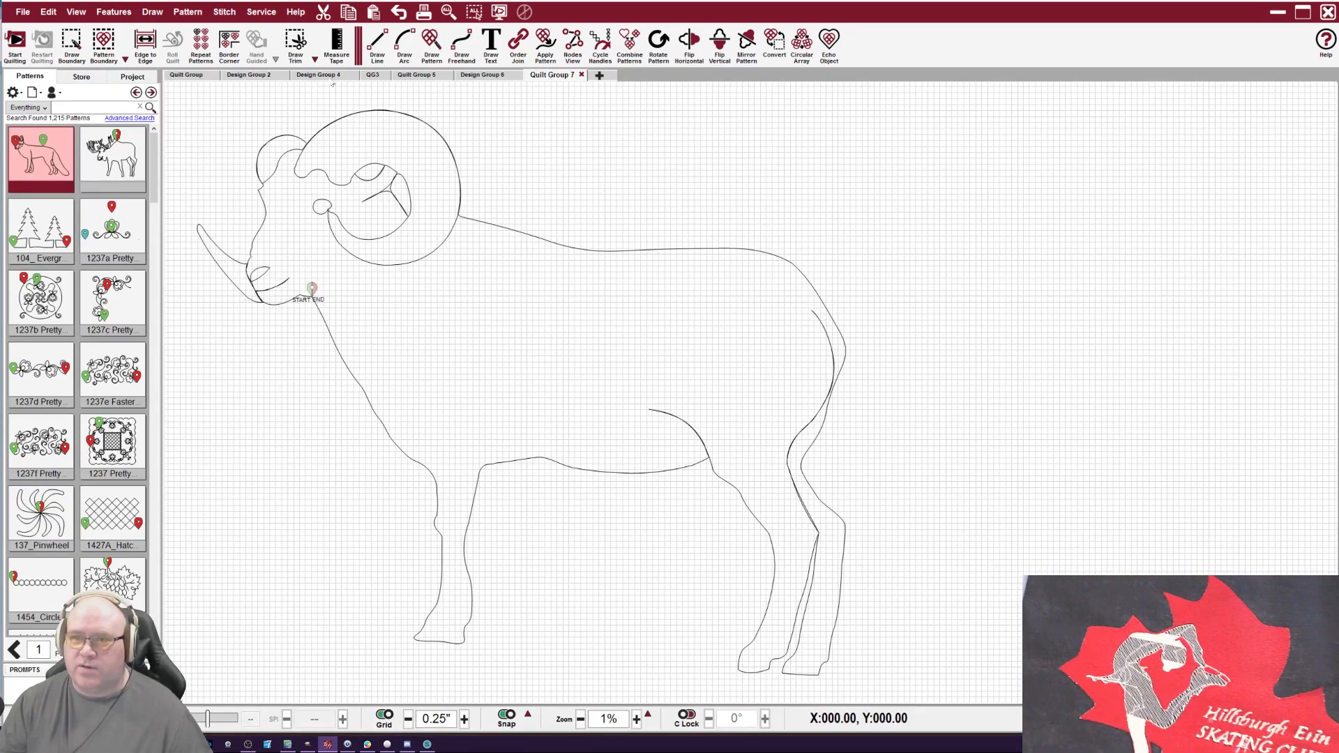
click(253, 77)
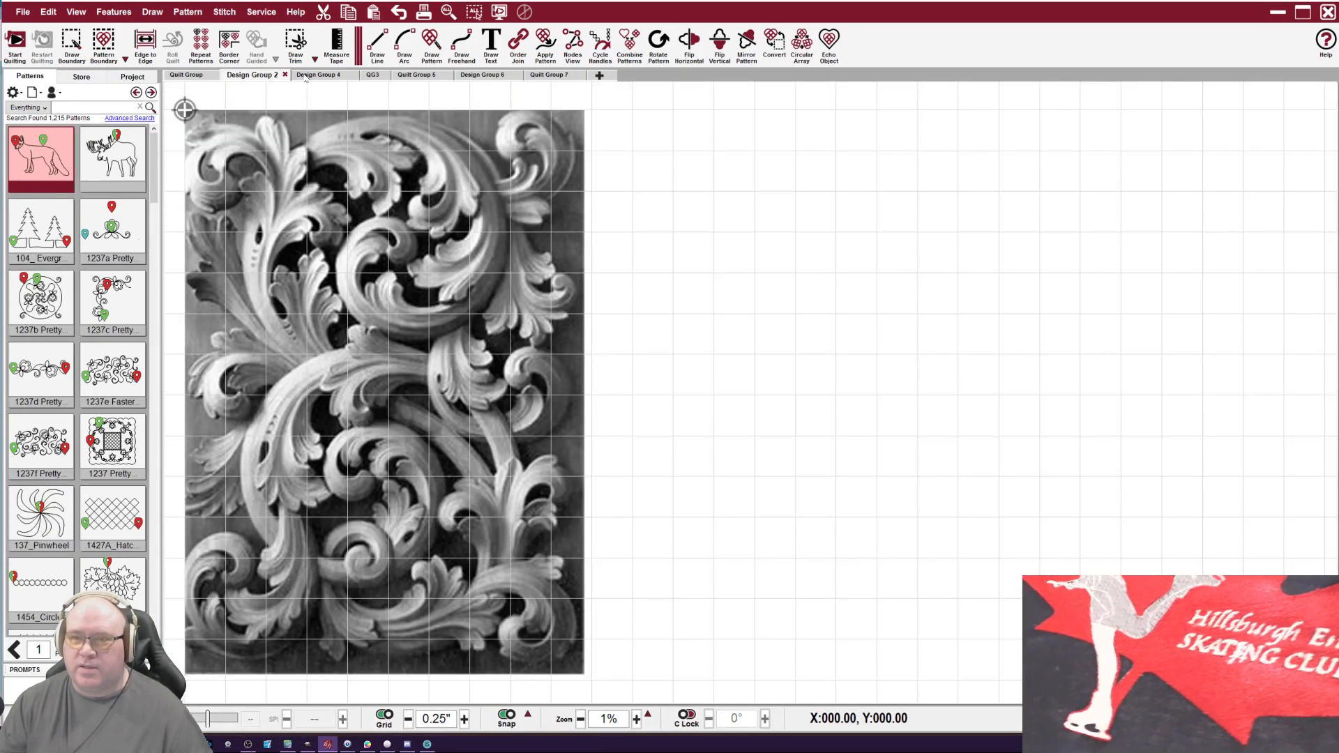
click(306, 76)
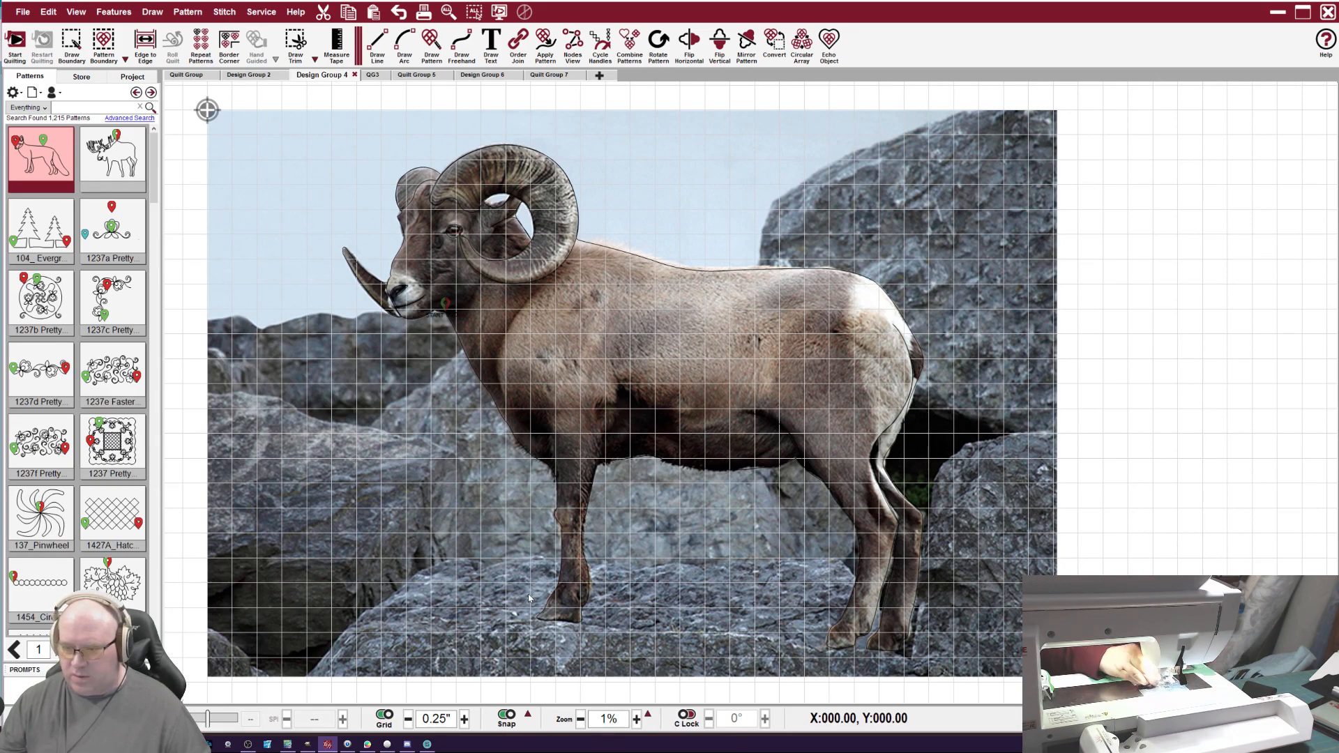
click(385, 576)
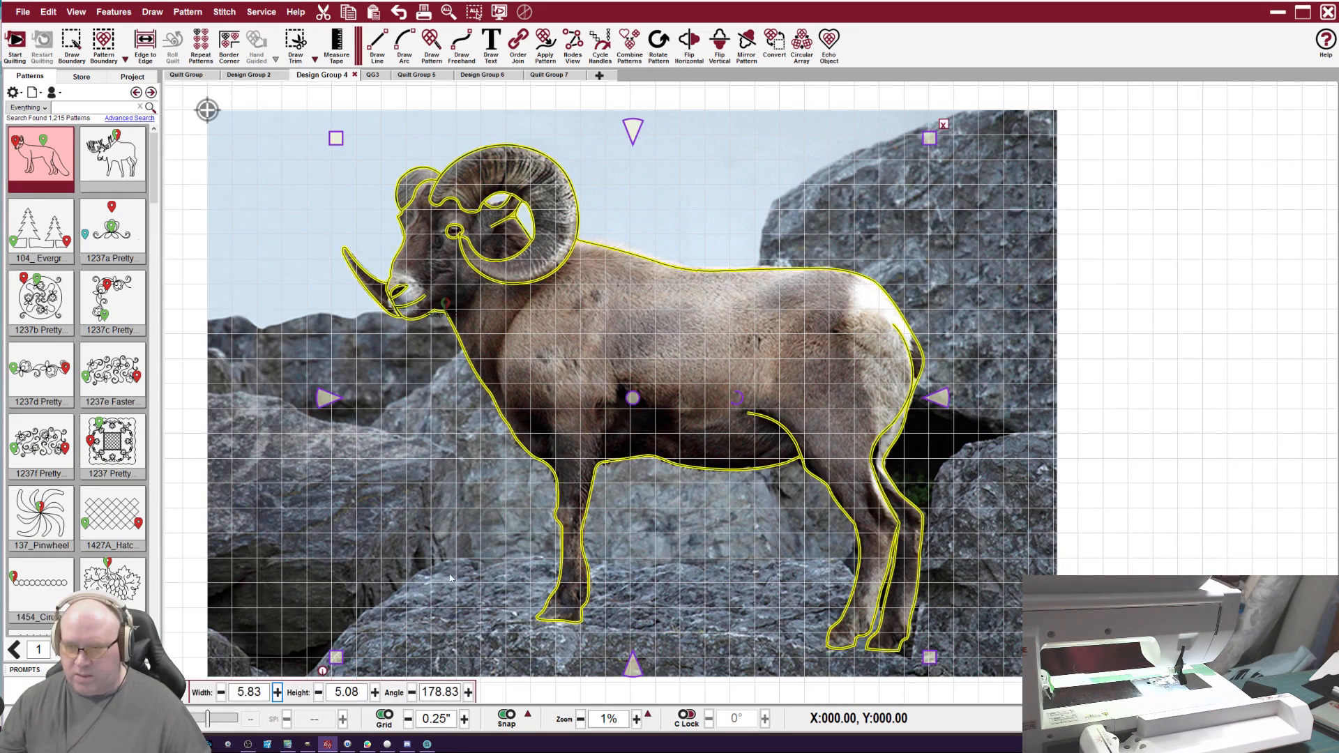
click(305, 423)
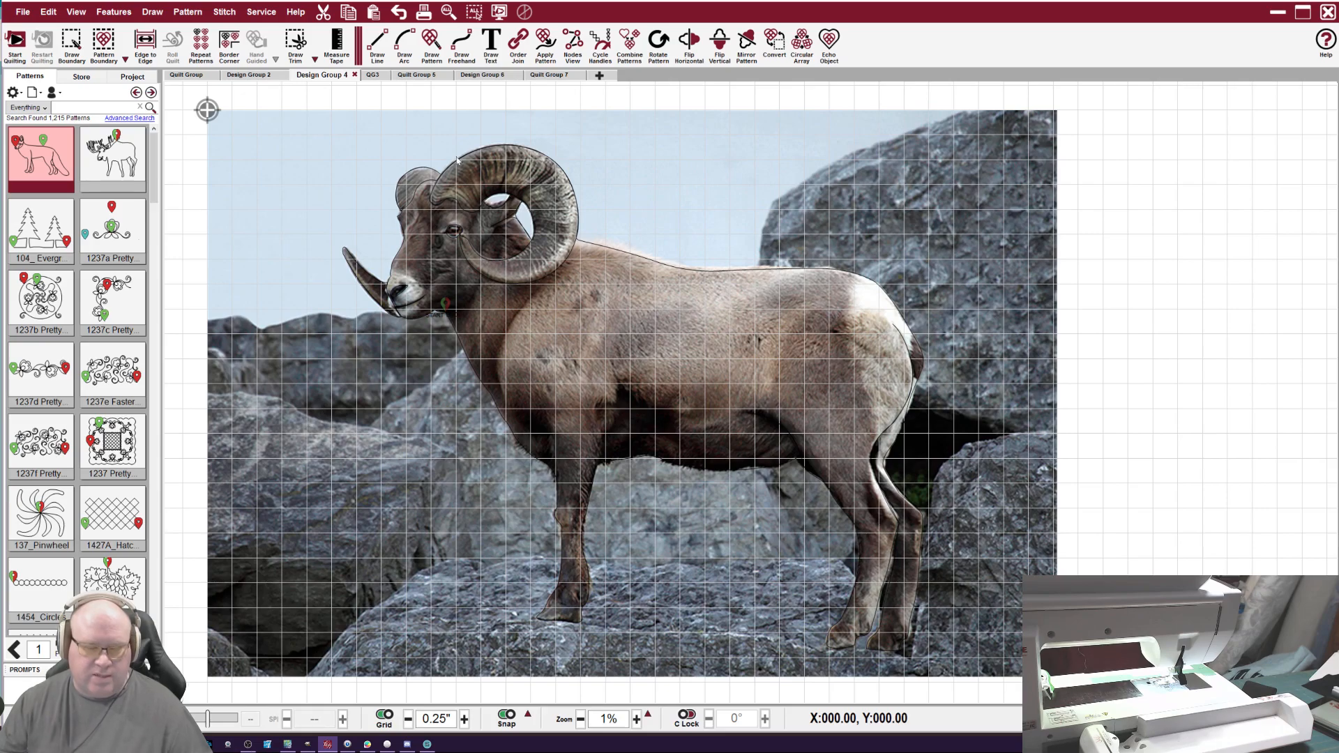
Trace the skyline of the distant rocks with connected arcs, from the photo's left edge to the underside of the ram's jaw.
click(404, 42)
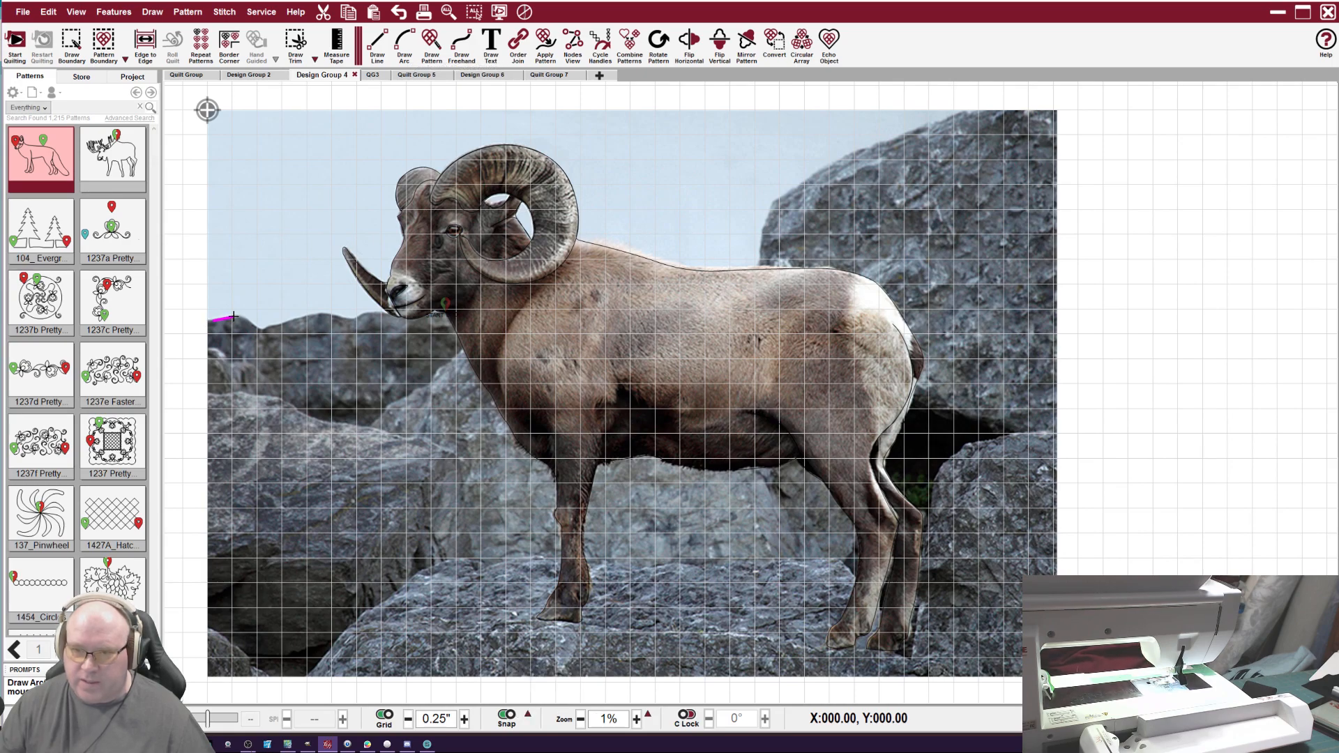
click(212, 314)
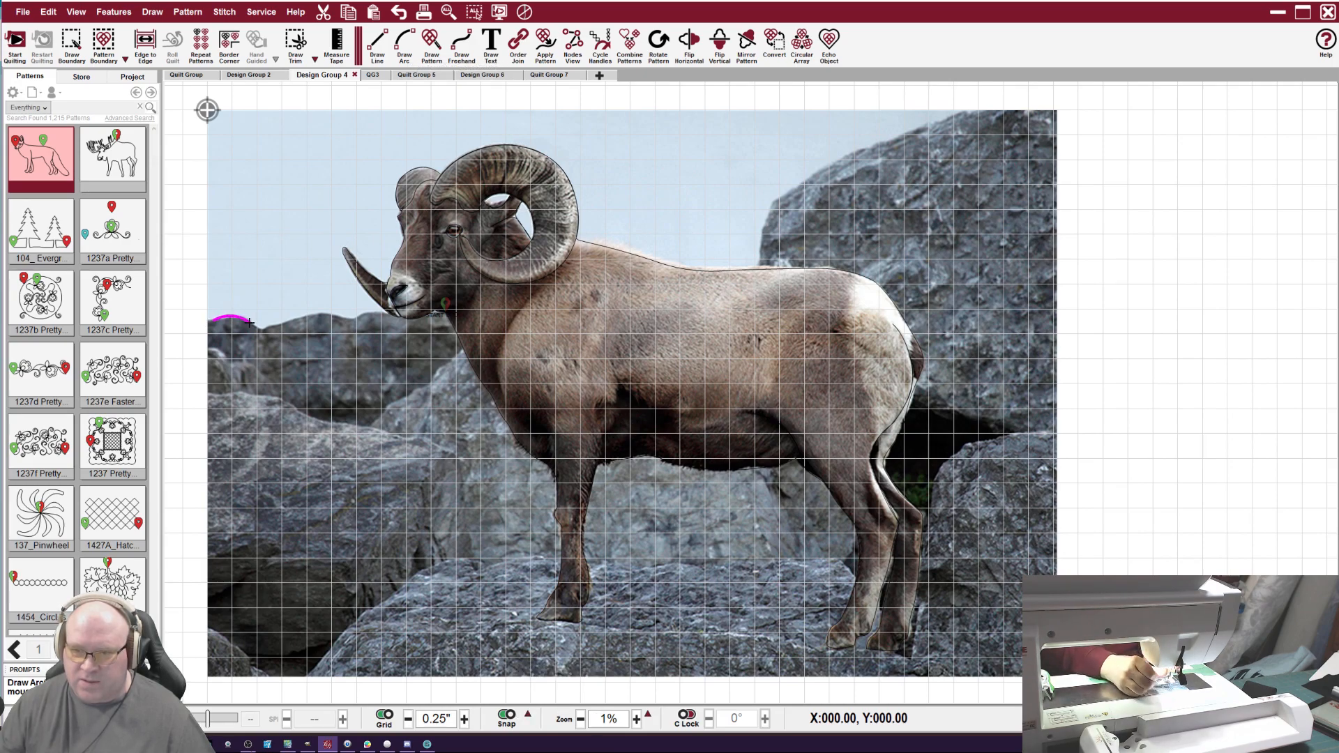
click(253, 318)
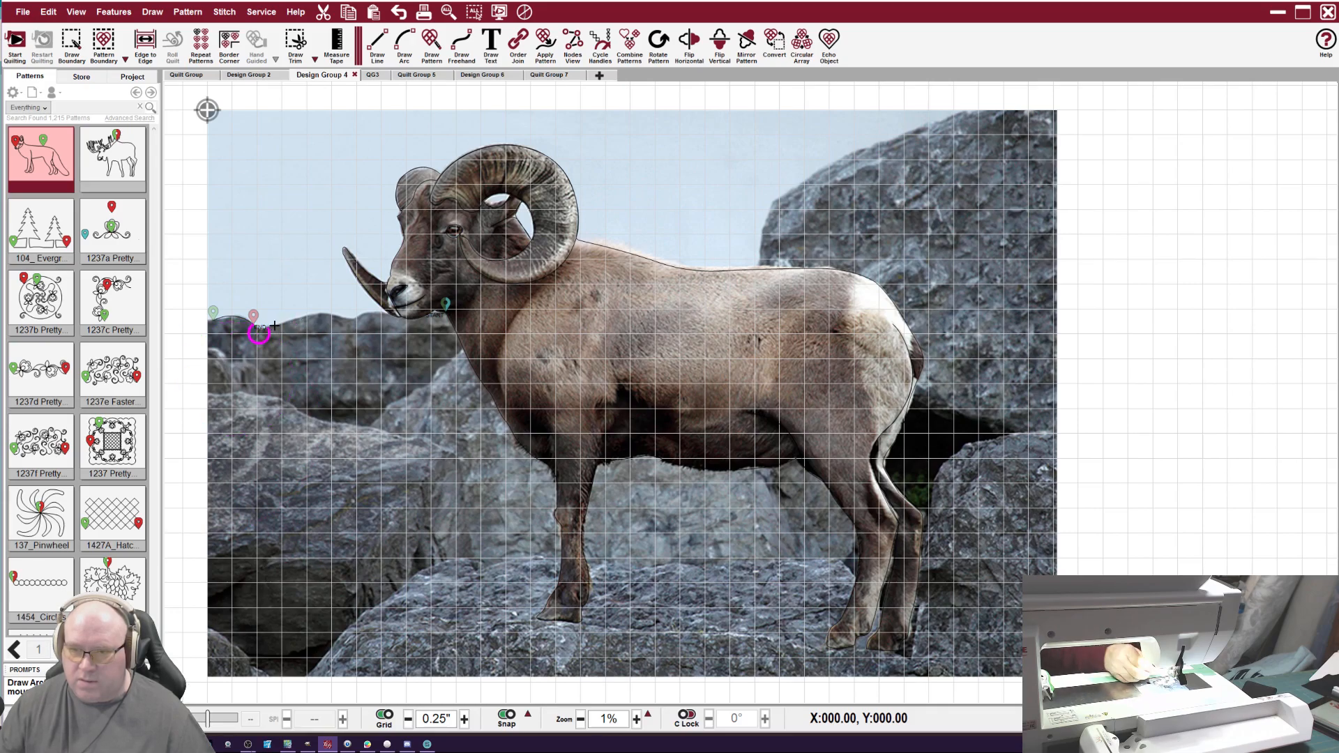
click(312, 317)
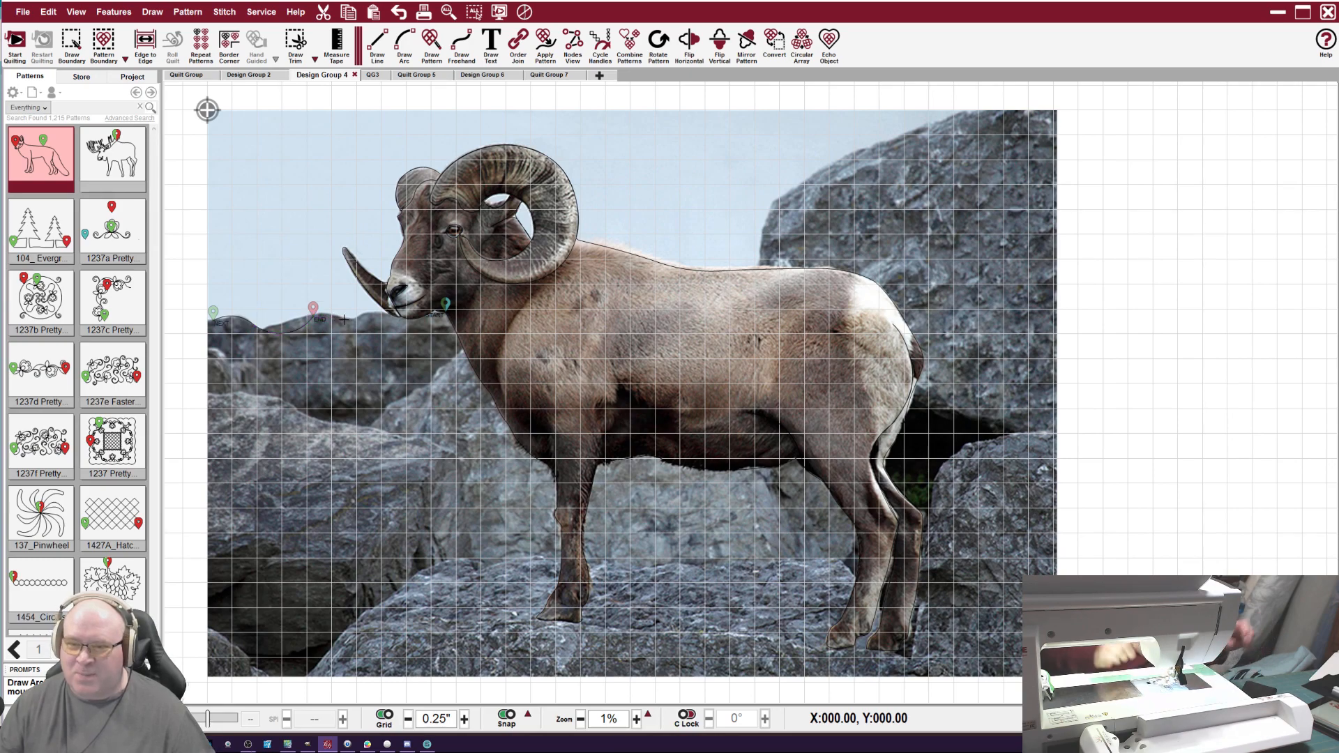
click(354, 321)
click(382, 316)
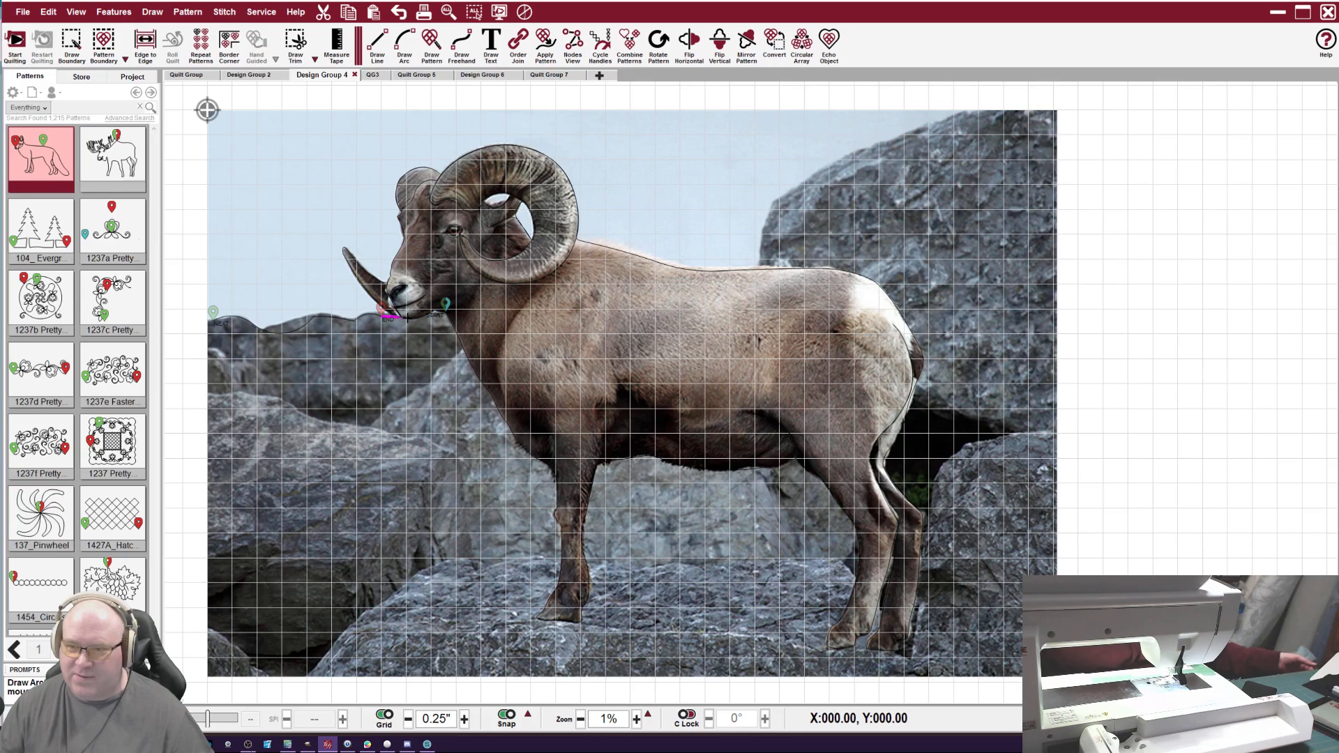
click(410, 317)
click(445, 305)
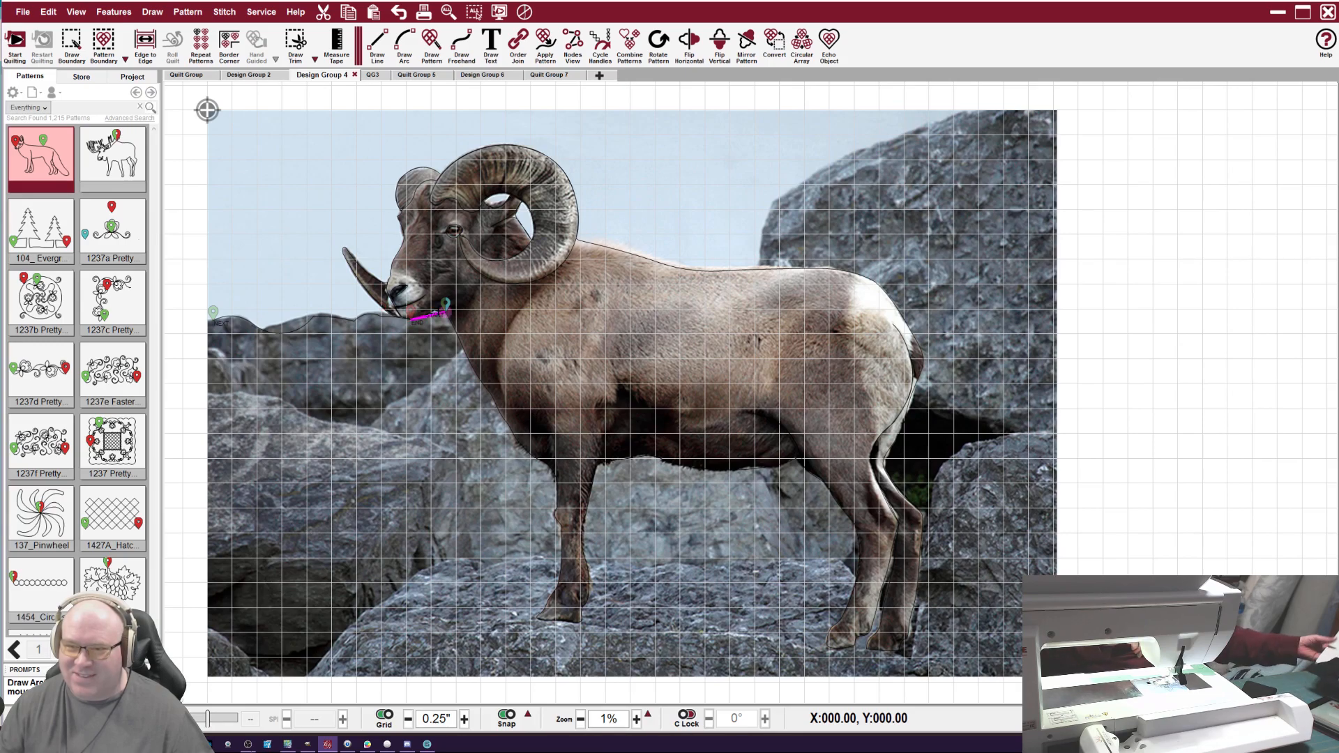
Continue the arcs down the front of the ram's neck and along the sloping upper edge of the boulder in front of its chest.
click(461, 342)
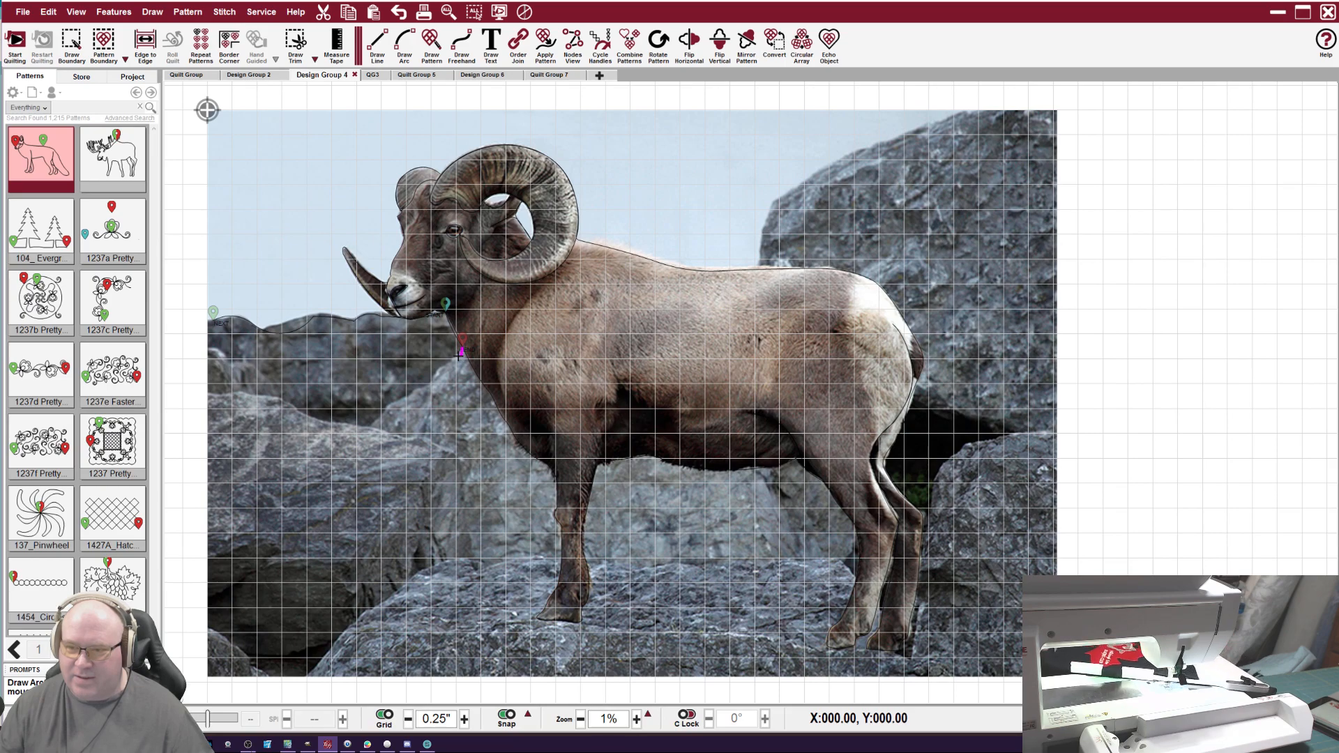
click(432, 363)
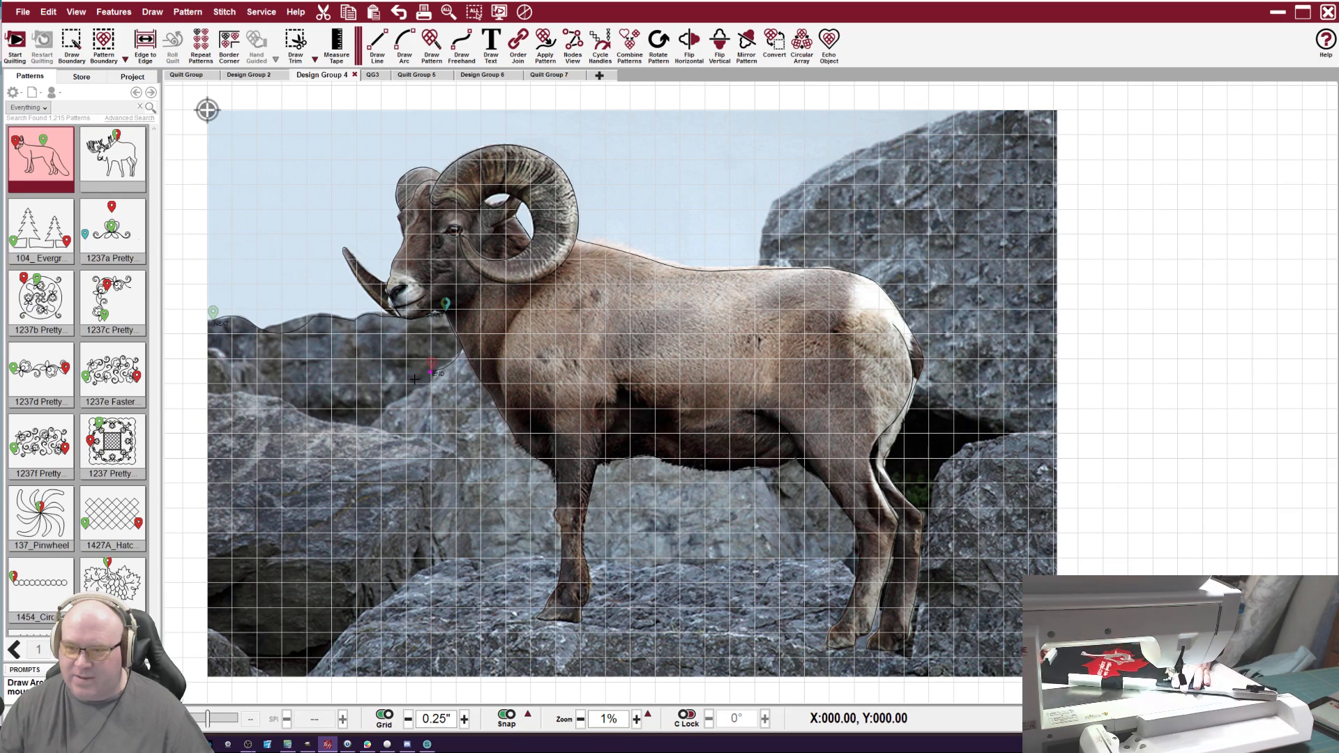
click(377, 405)
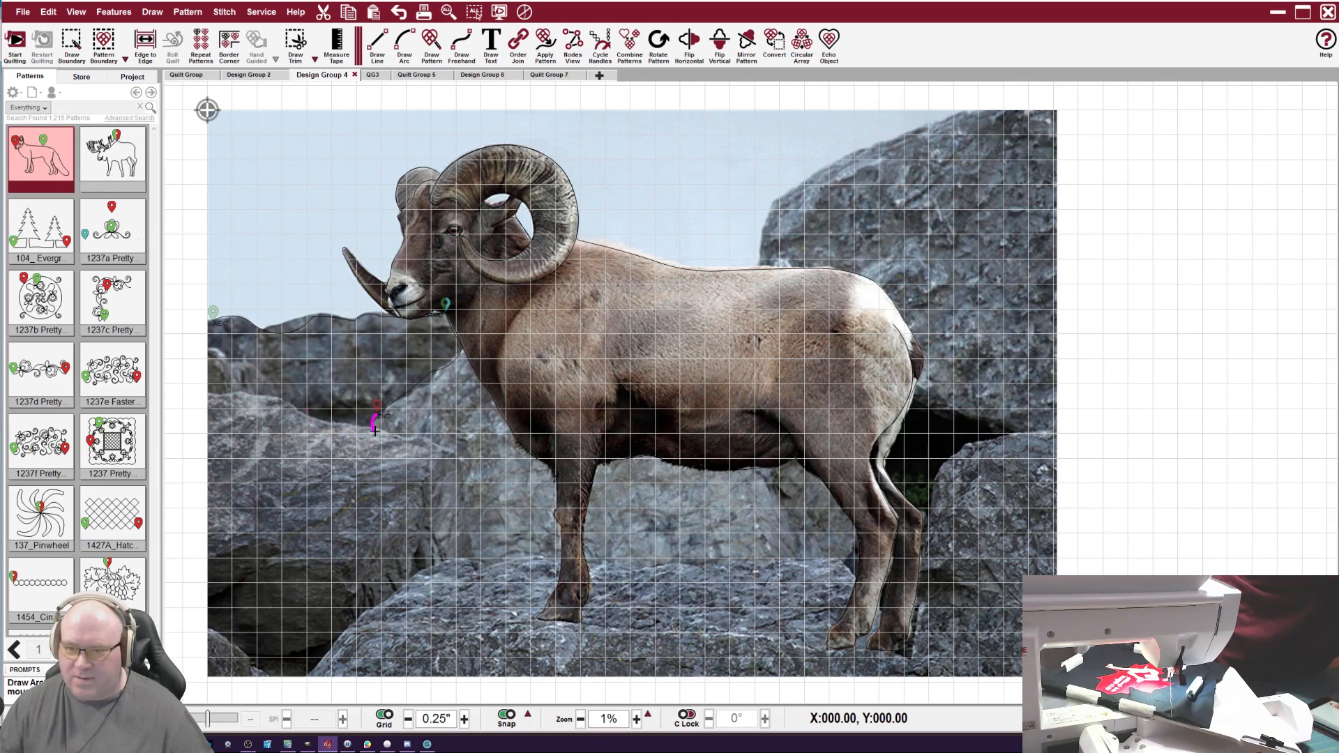
Trace the upper edge of the large left boulder with arcs out to the photo's edge, and back to its tip below the chest.
click(370, 428)
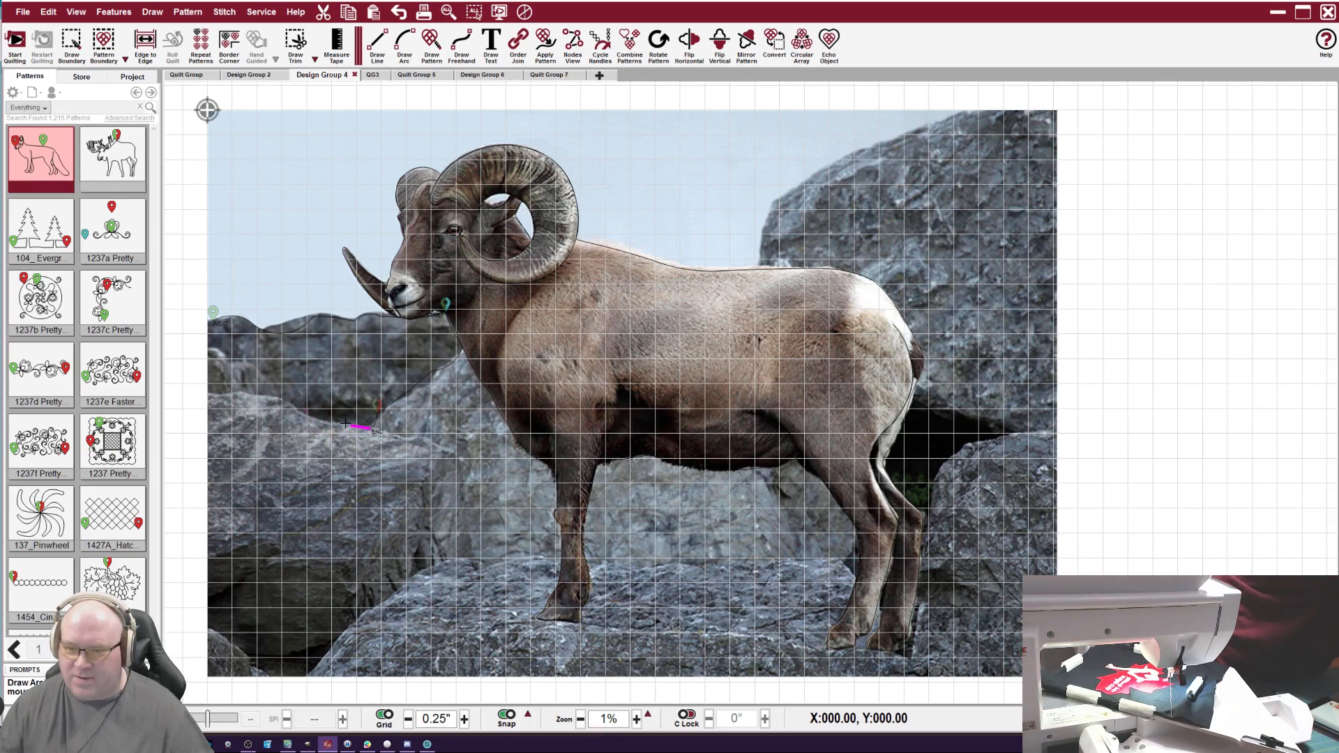
click(316, 420)
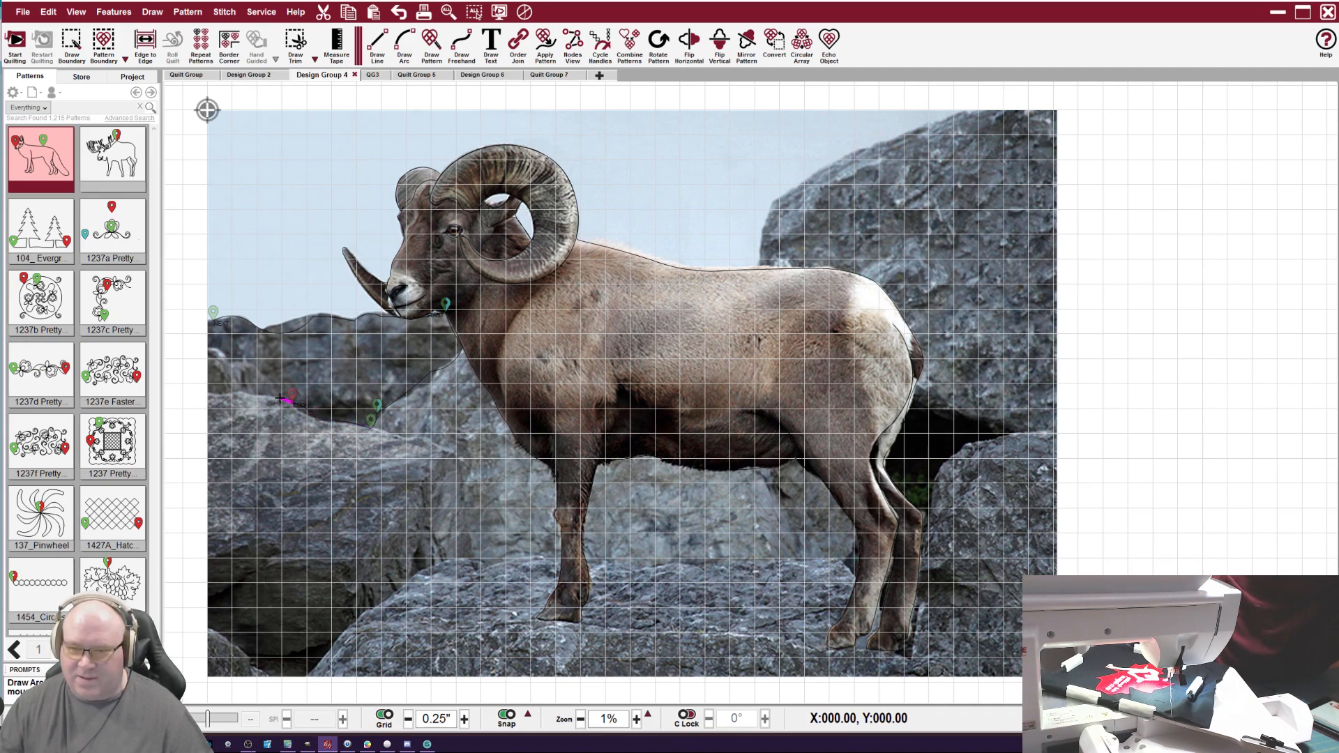
click(250, 395)
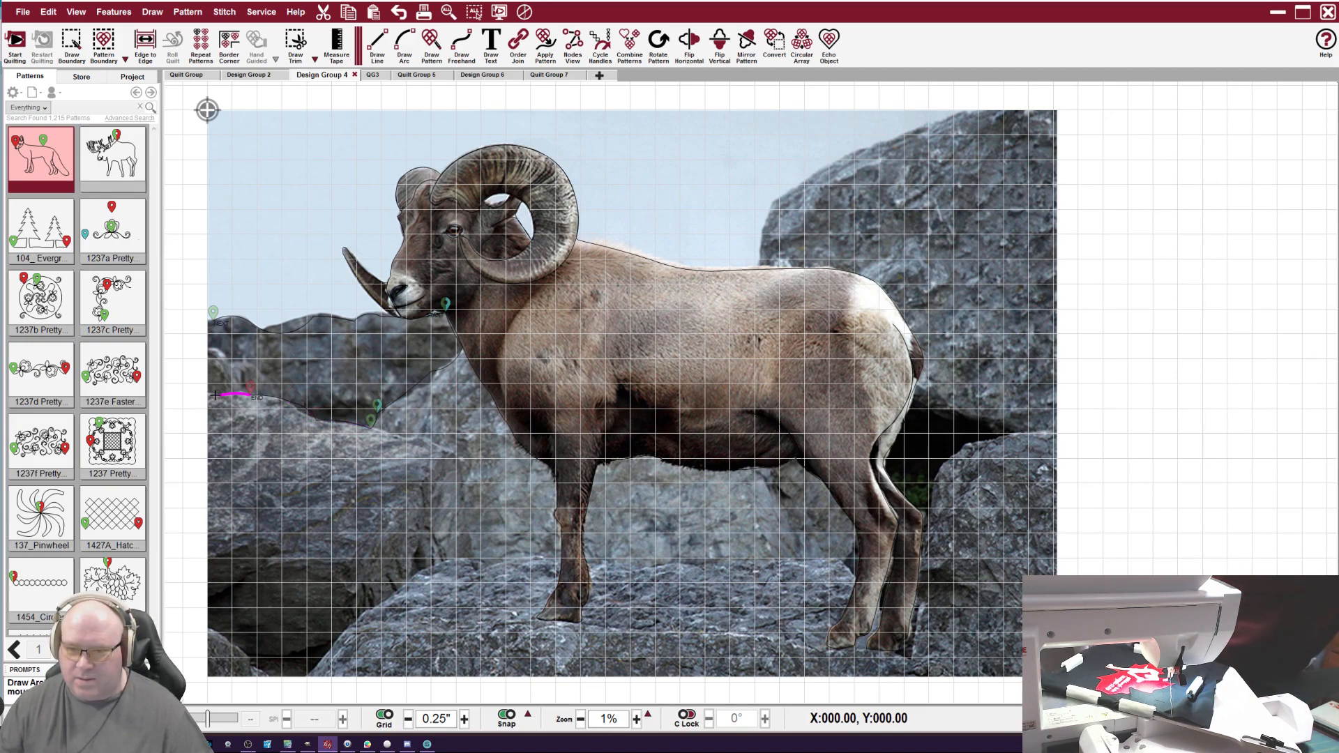
click(209, 394)
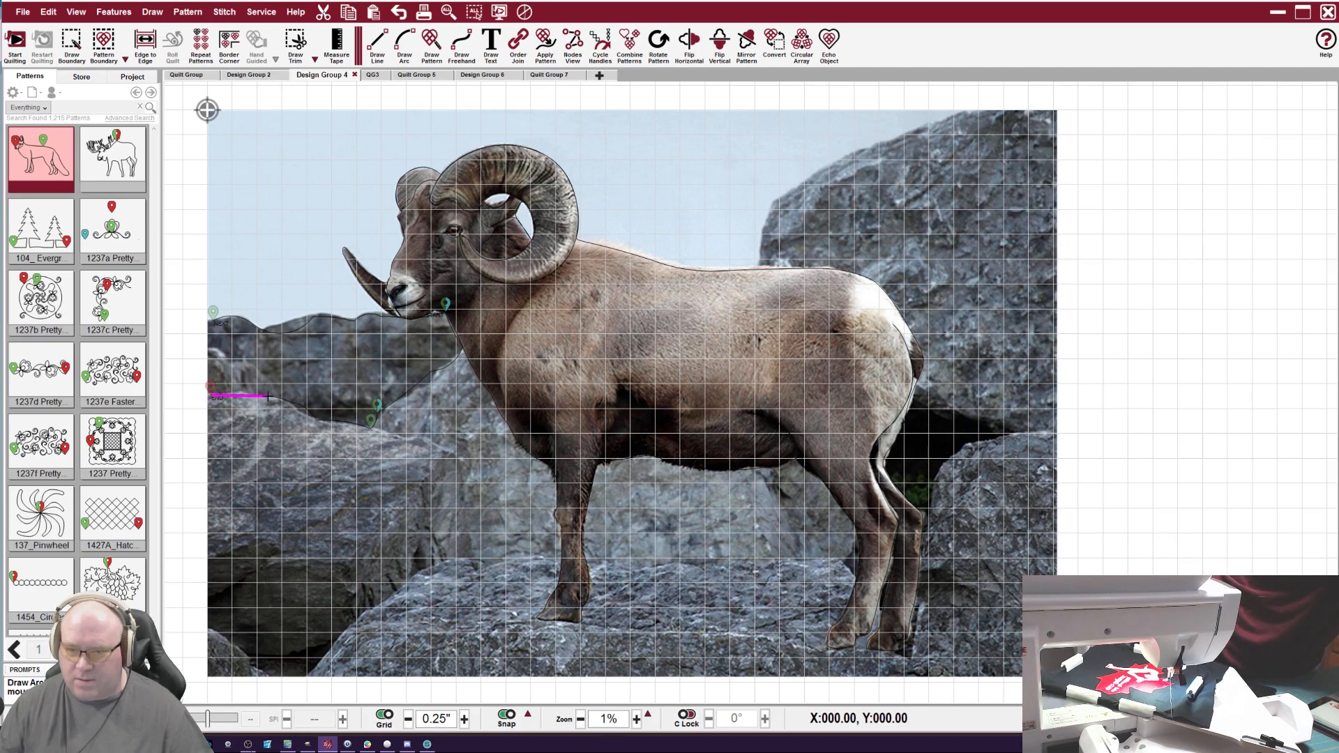
click(316, 420)
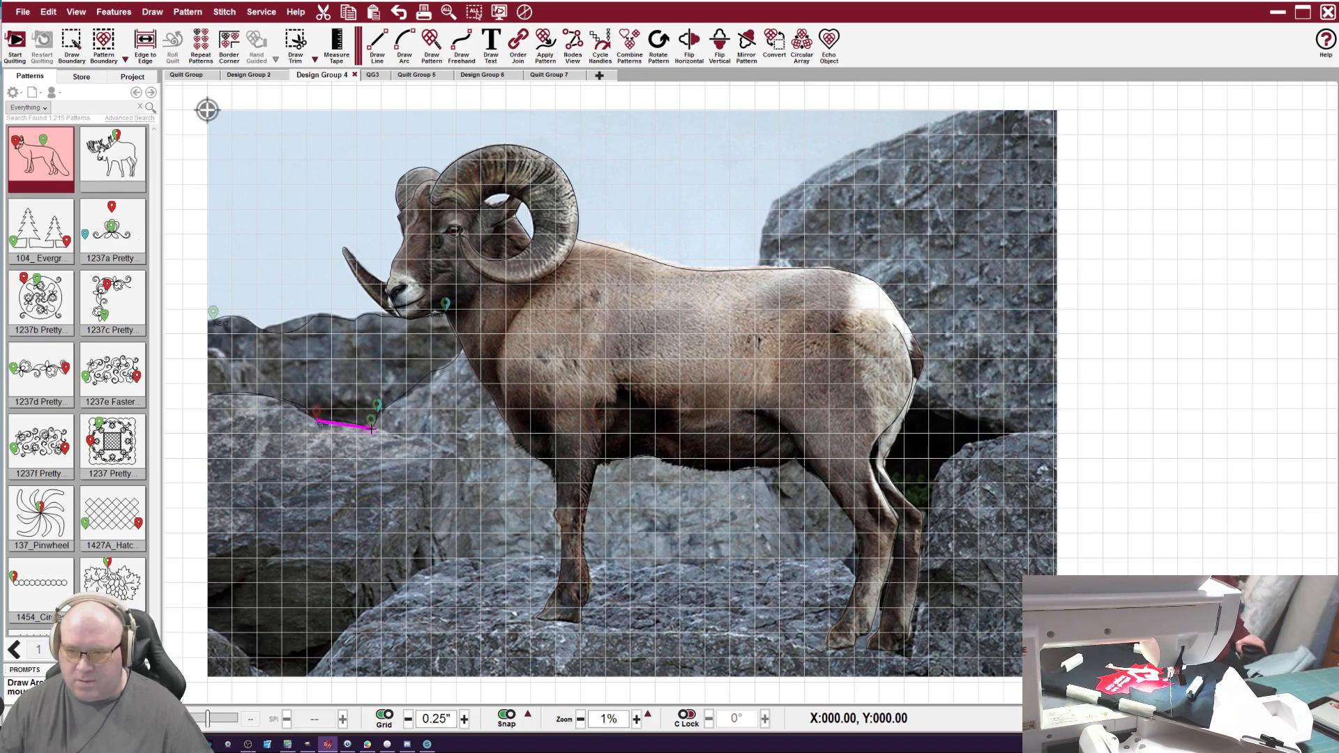
click(409, 437)
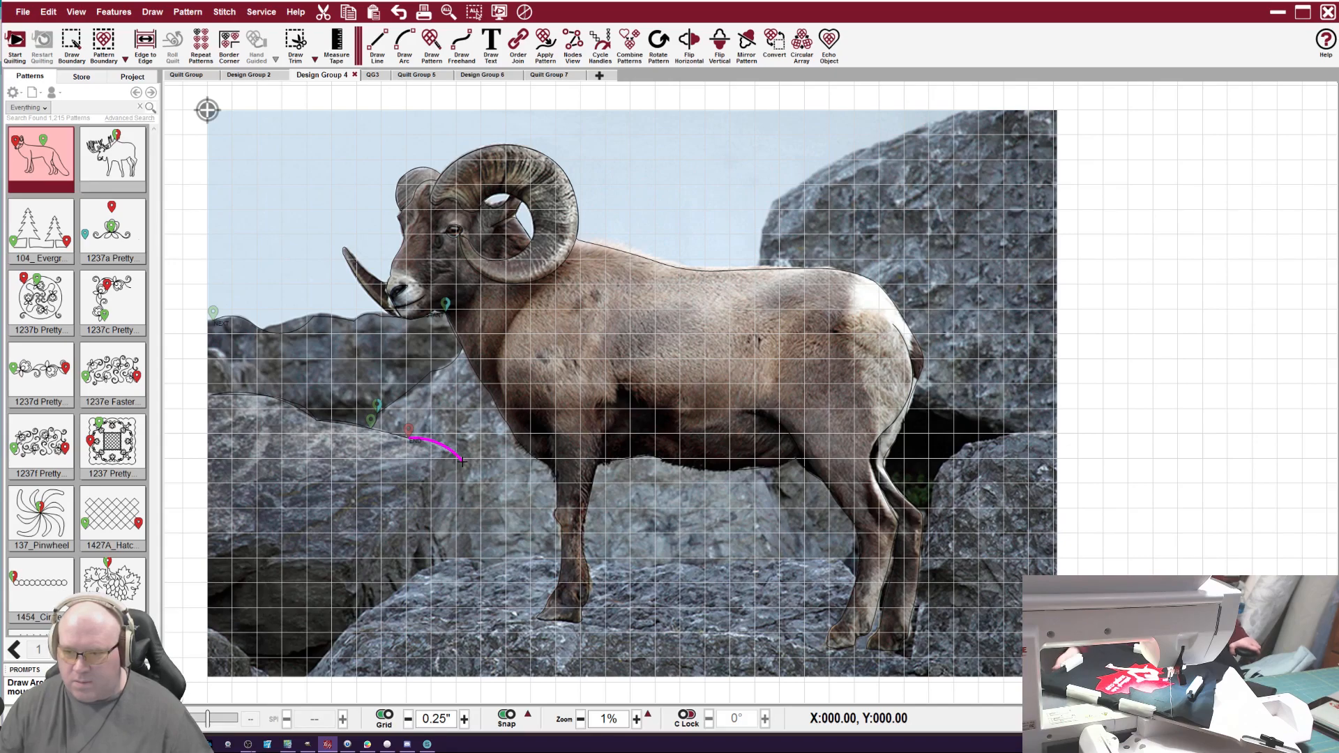
click(454, 452)
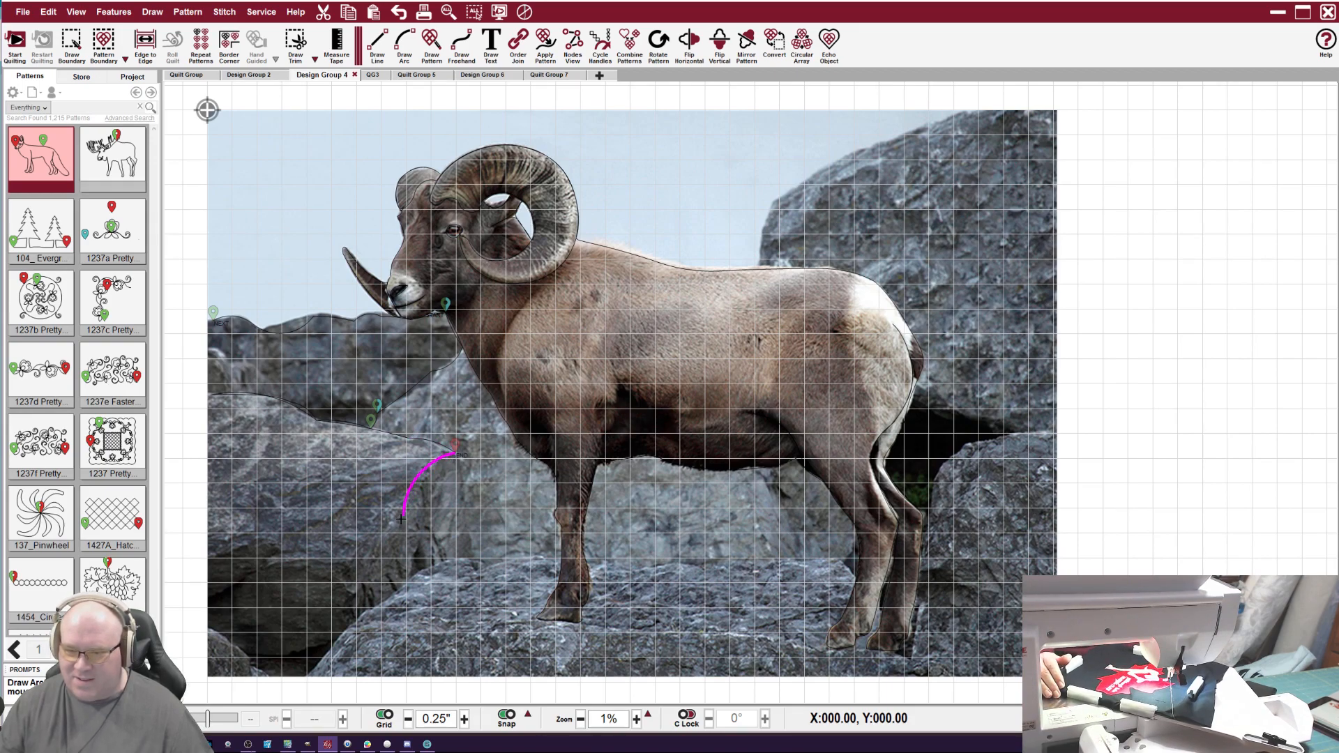
Trace the large boulder's lower edge to the photo's left side and back, continuing down the dark crevice to the photo's bottom edge.
click(351, 565)
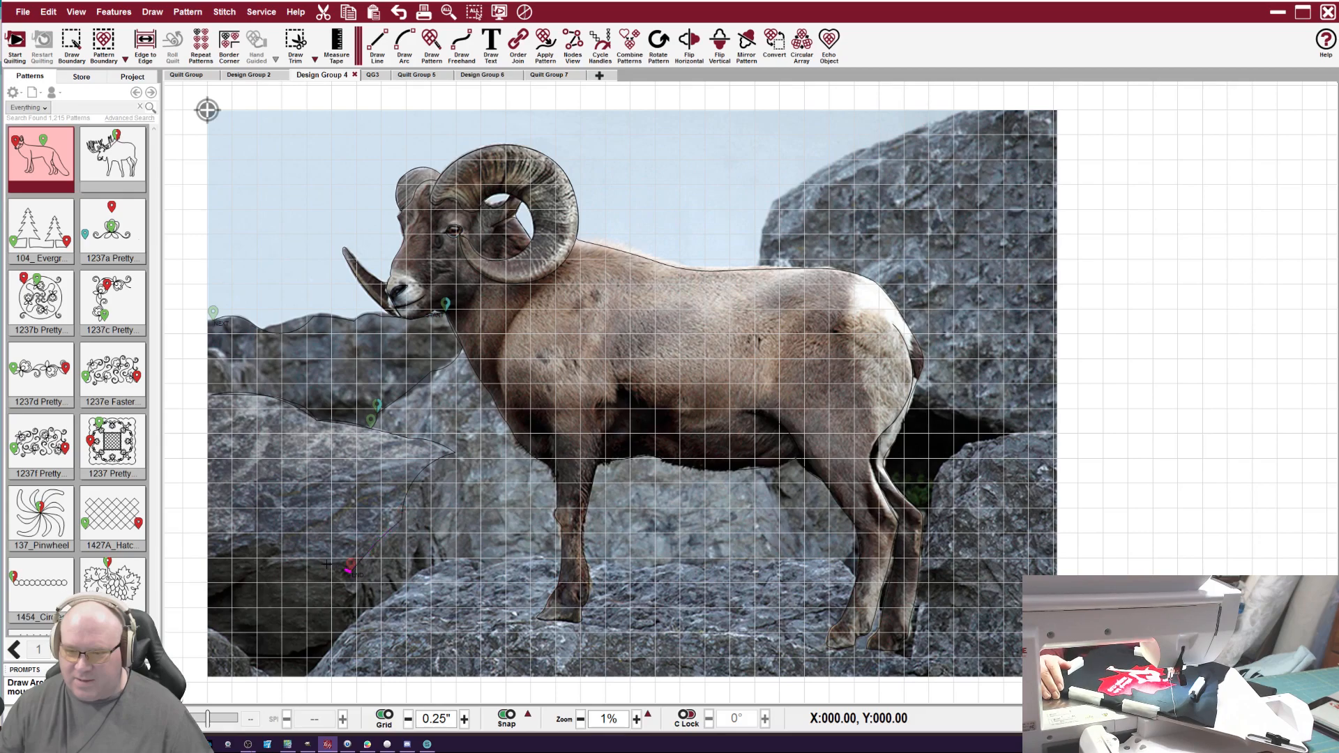
click(256, 542)
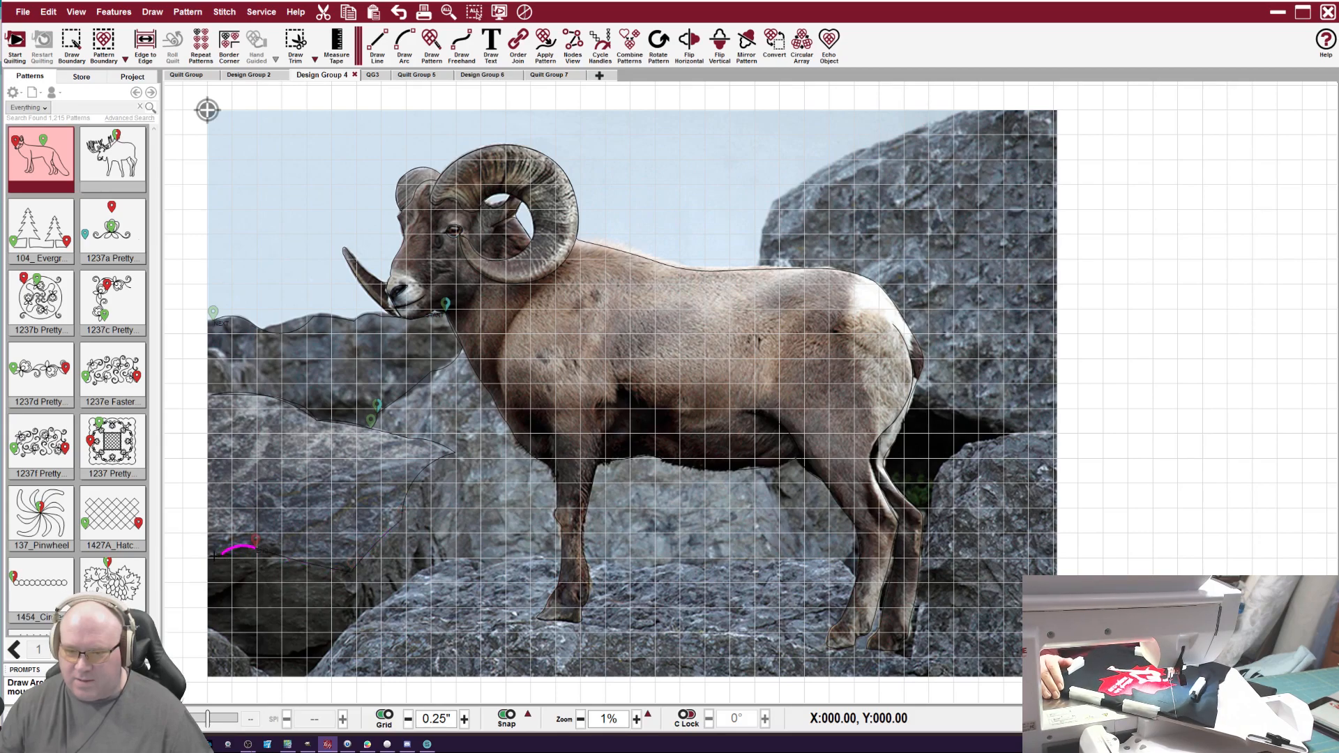
click(214, 555)
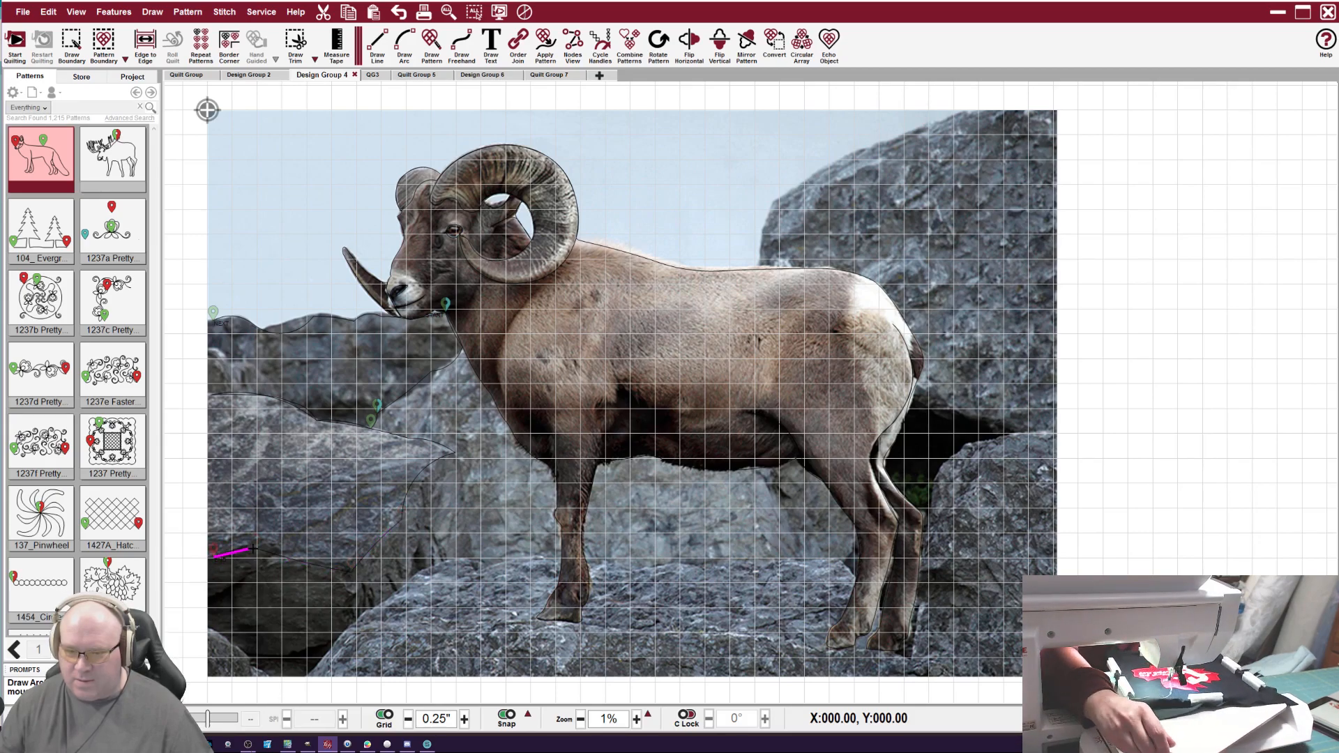
click(311, 558)
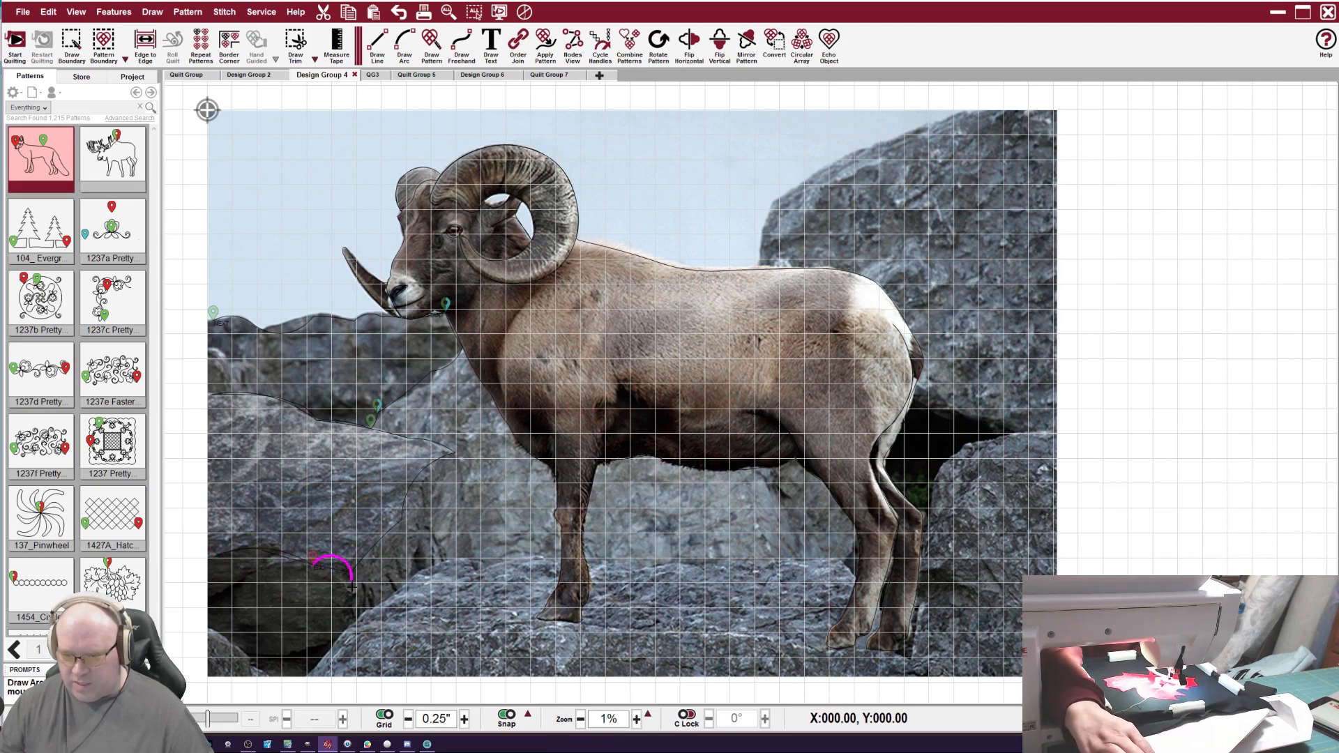
click(353, 601)
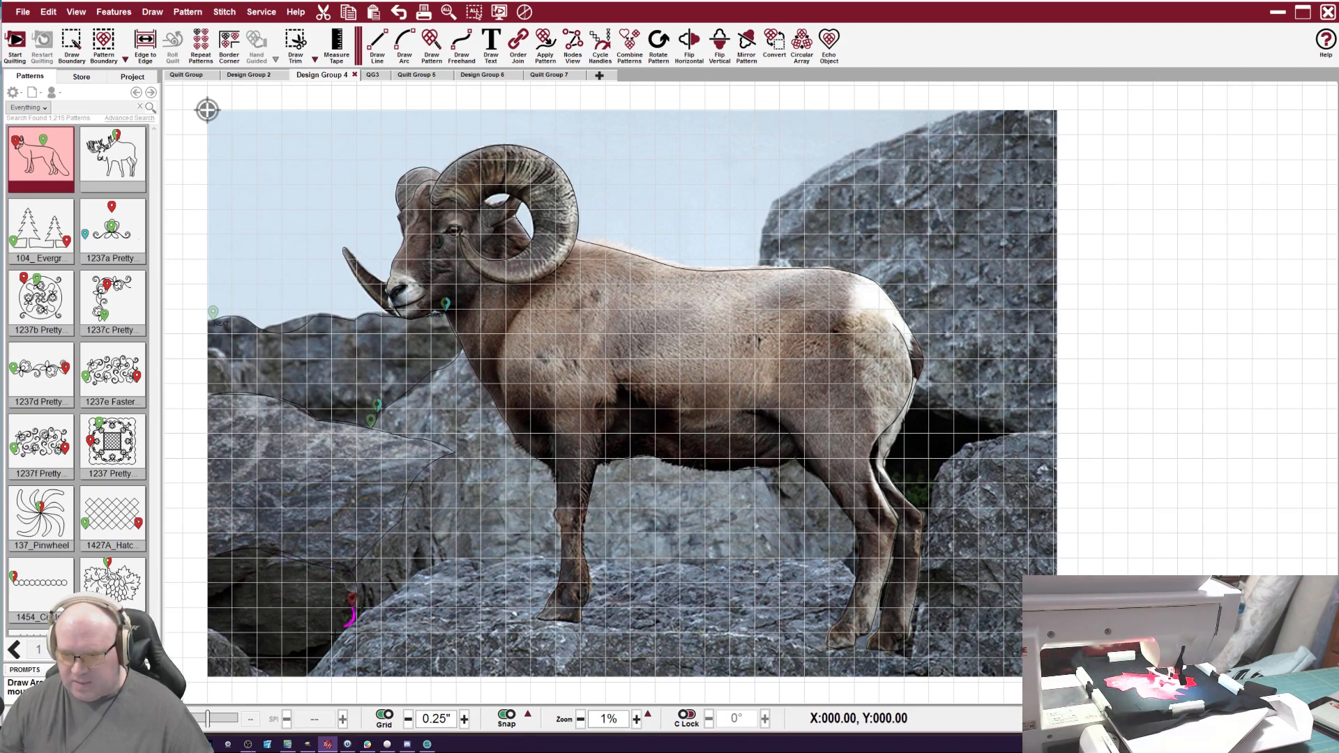
click(325, 651)
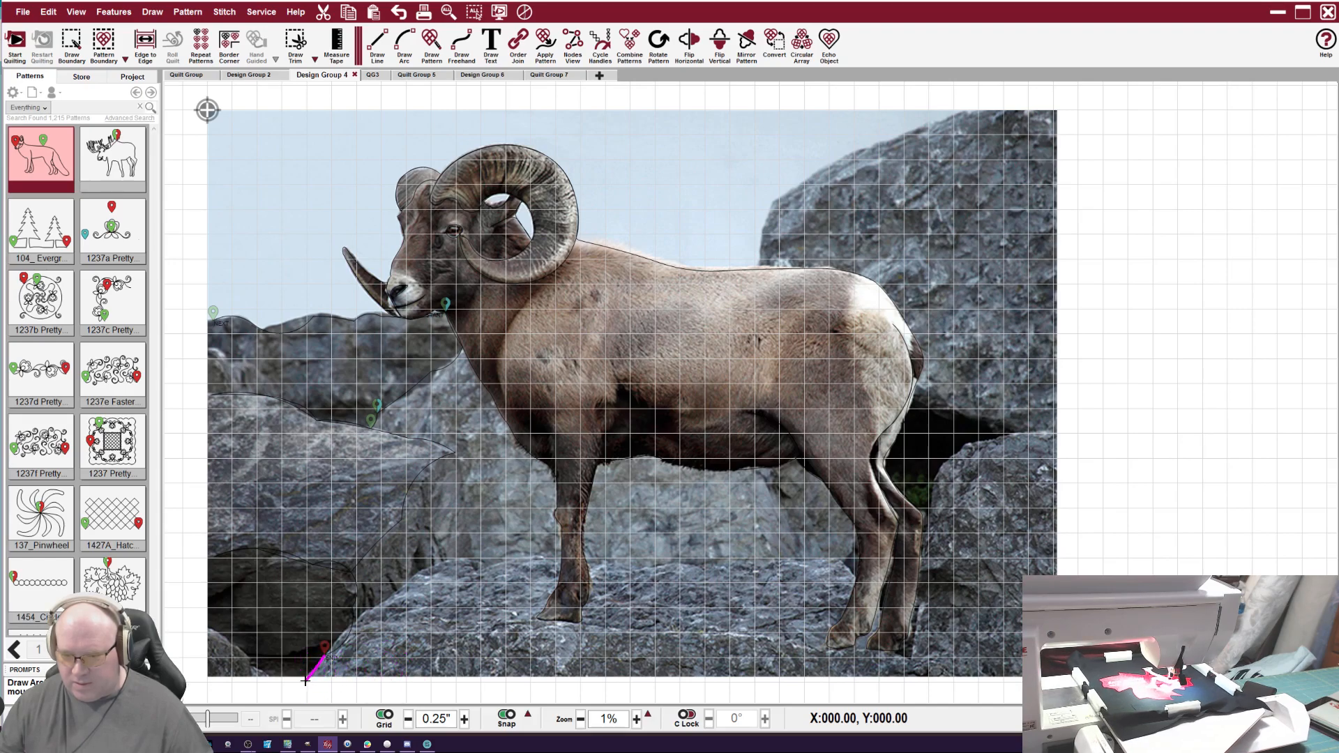
click(305, 679)
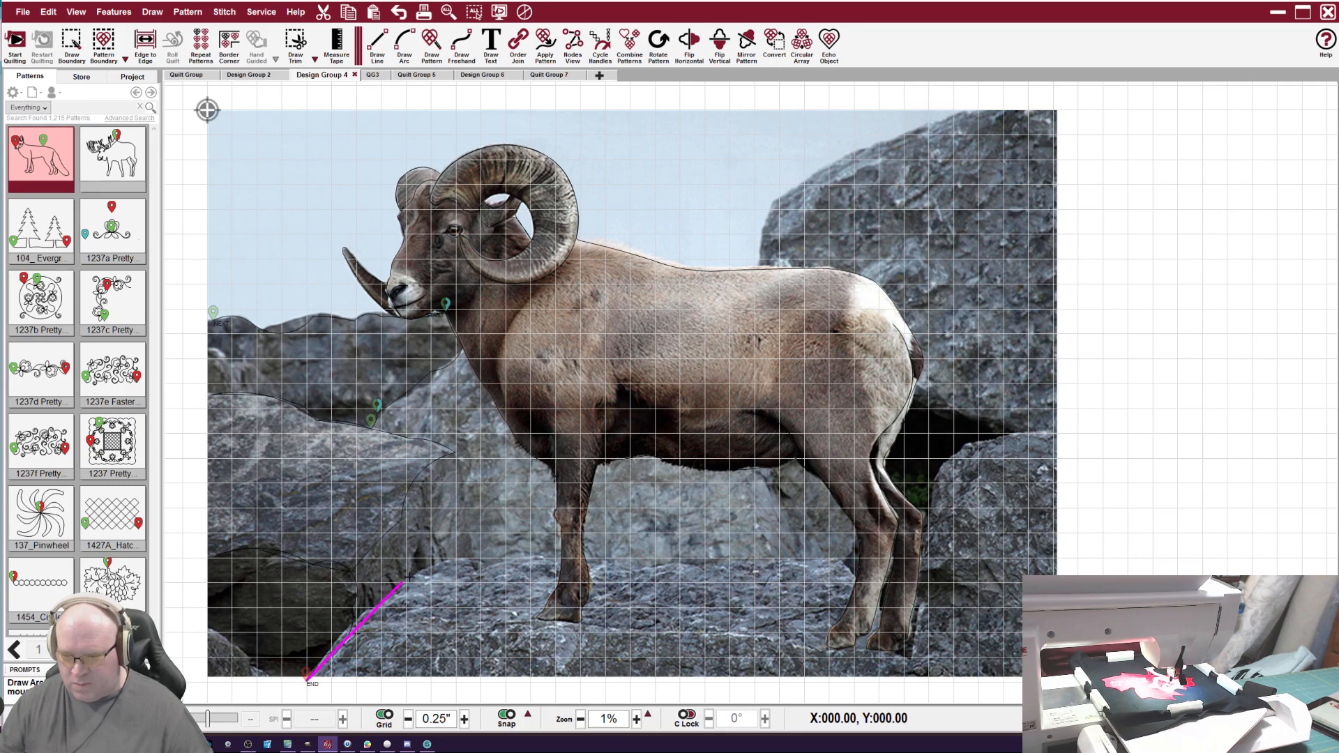
Trace the top of the foreground rock with arcs from the photo's bottom edge, past the front leg, to the hind leg.
click(448, 556)
click(503, 561)
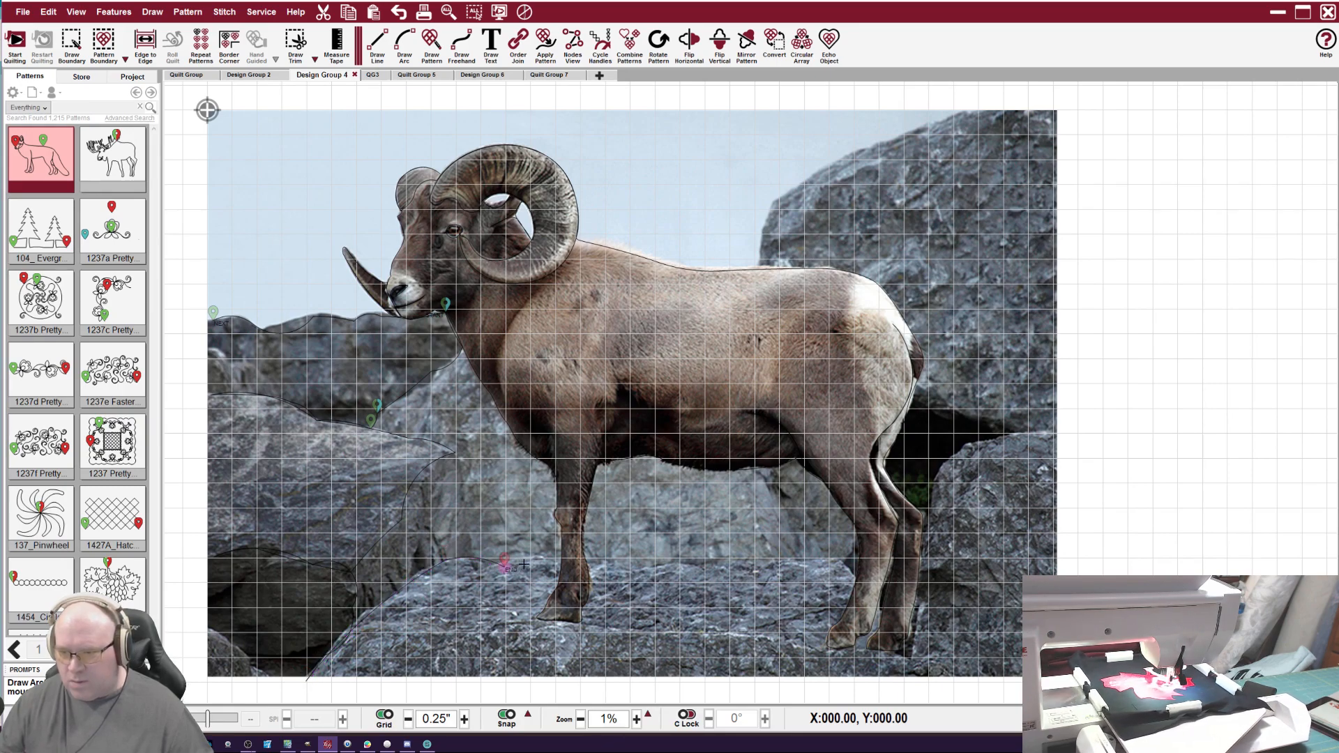
click(558, 561)
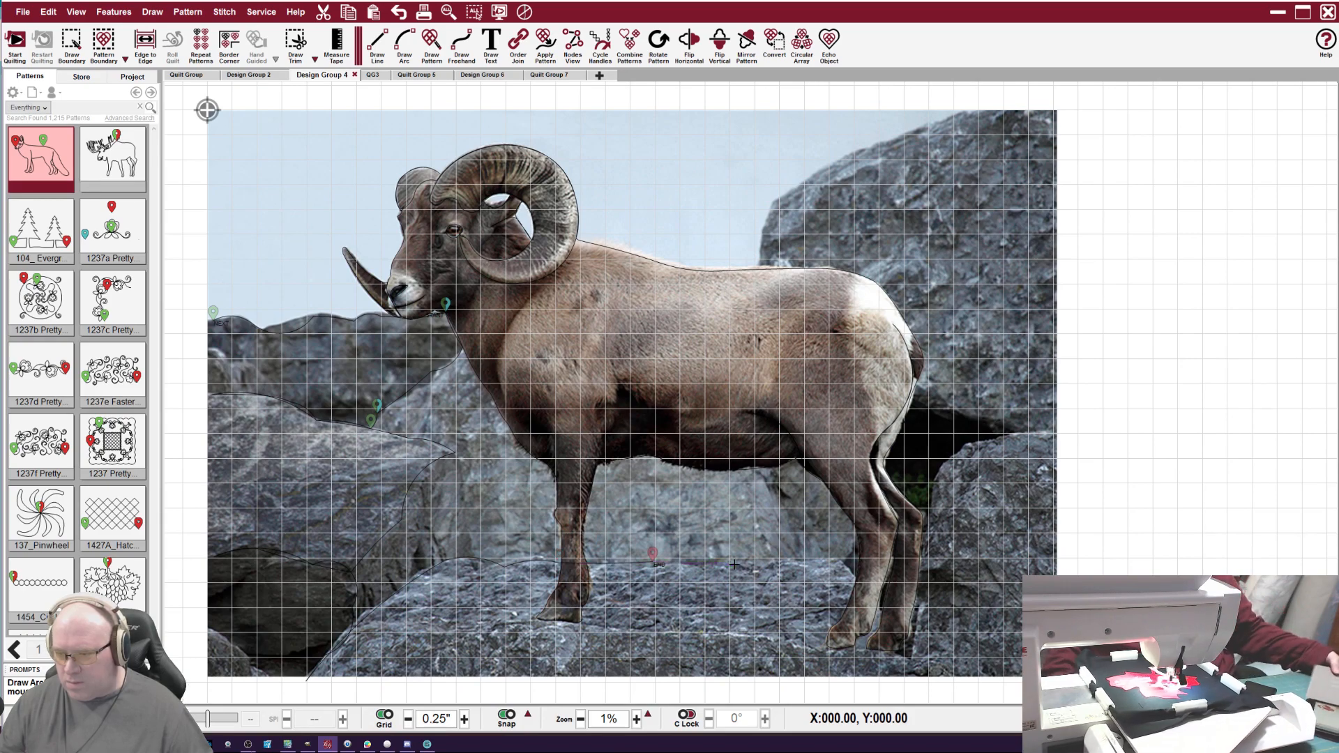
click(777, 563)
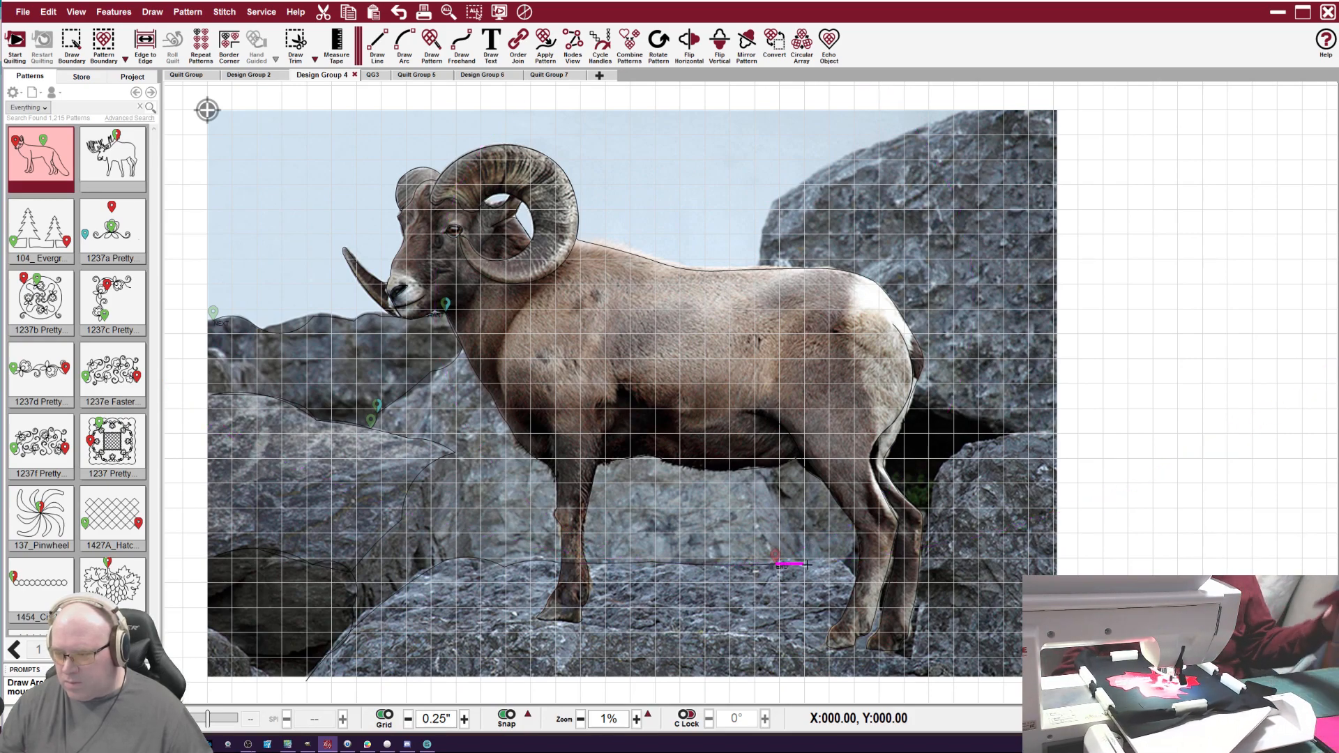
click(851, 574)
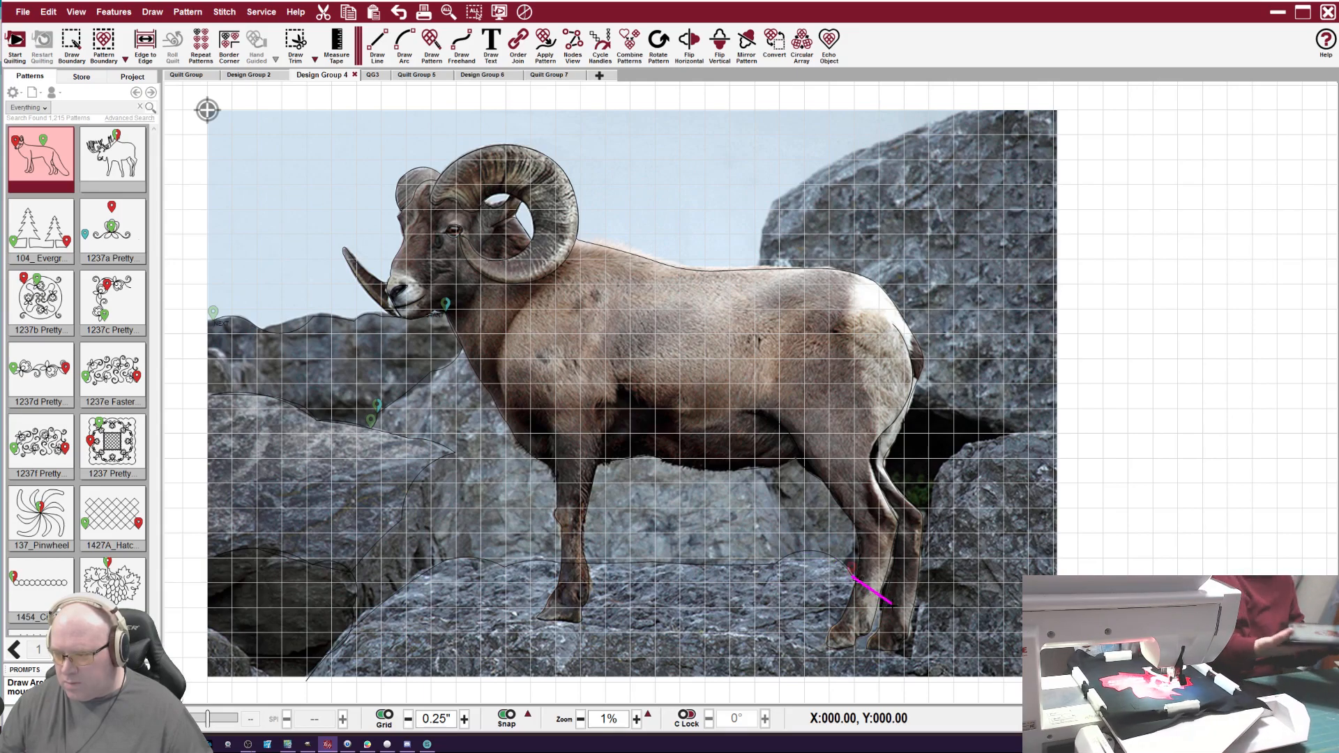
Continue the arcs past the hind hooves and along the edge of the lower boulder behind the ram, out to the photo's side.
click(907, 657)
click(928, 595)
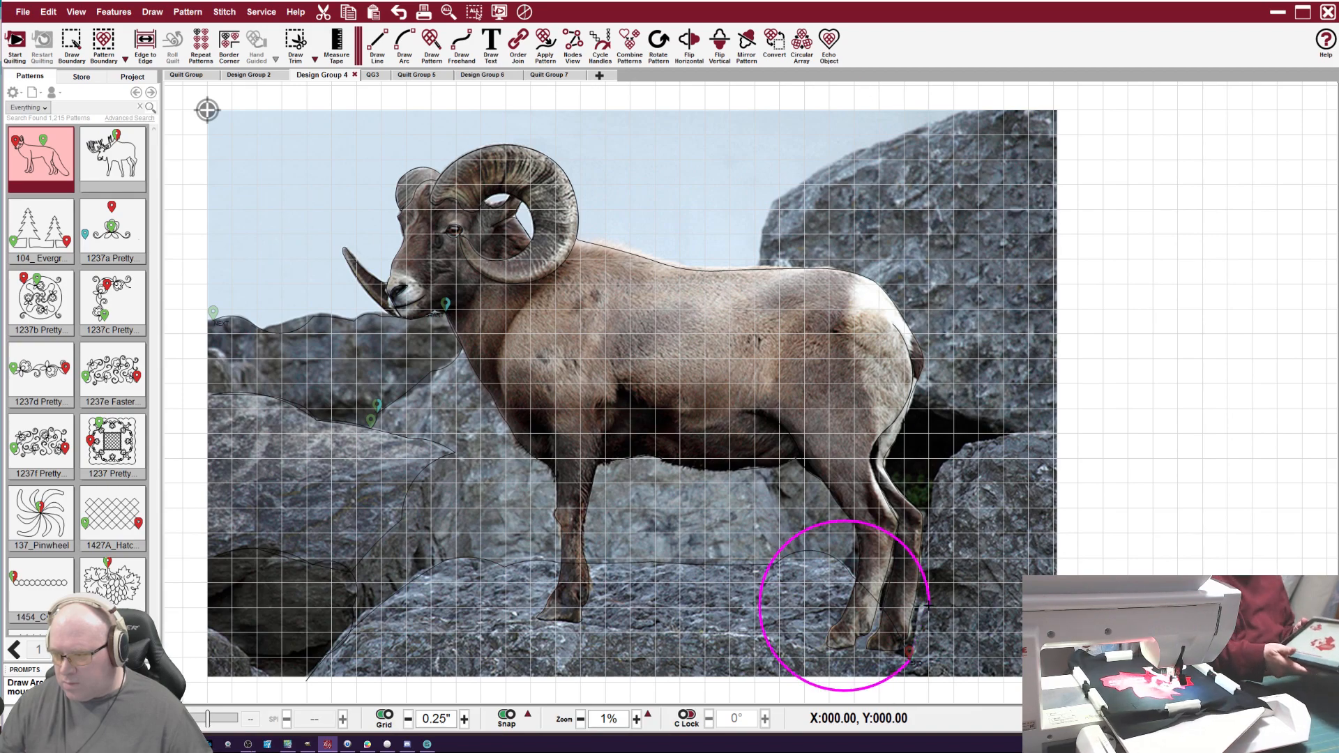
click(924, 558)
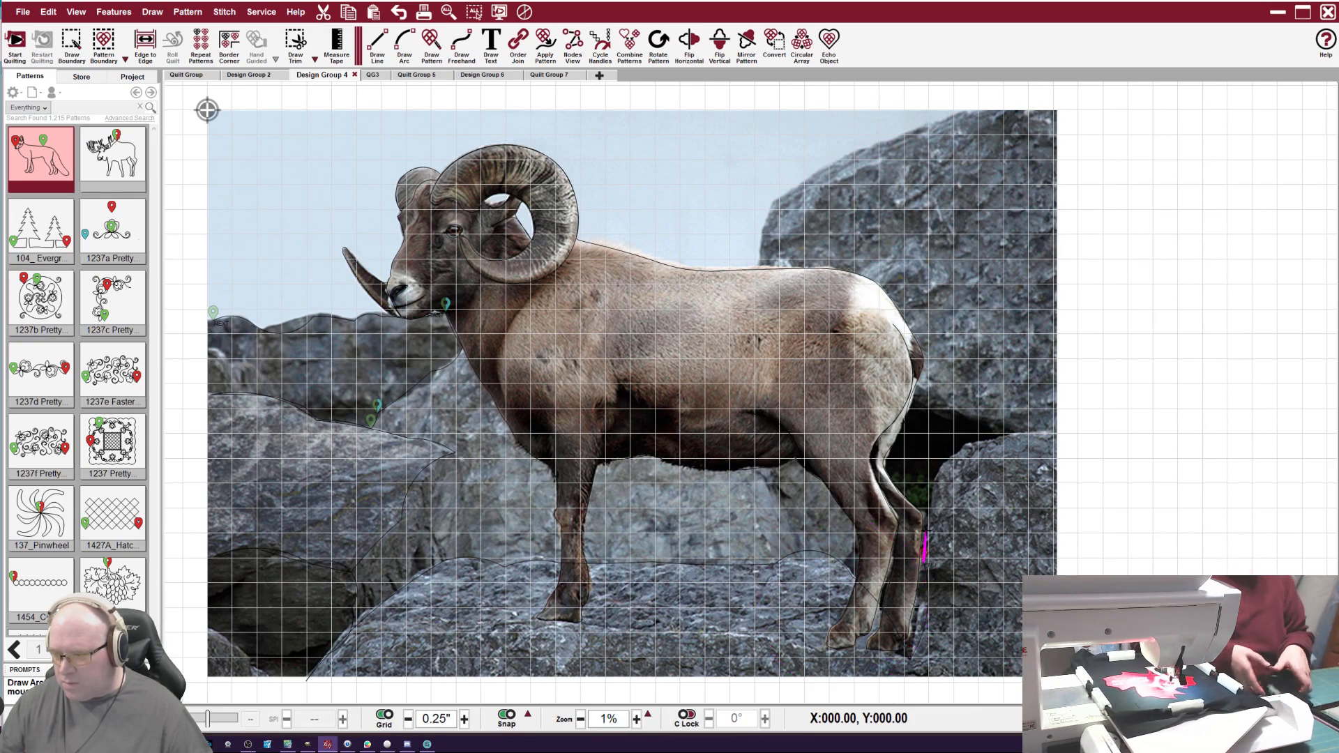
click(937, 487)
click(977, 443)
click(1049, 432)
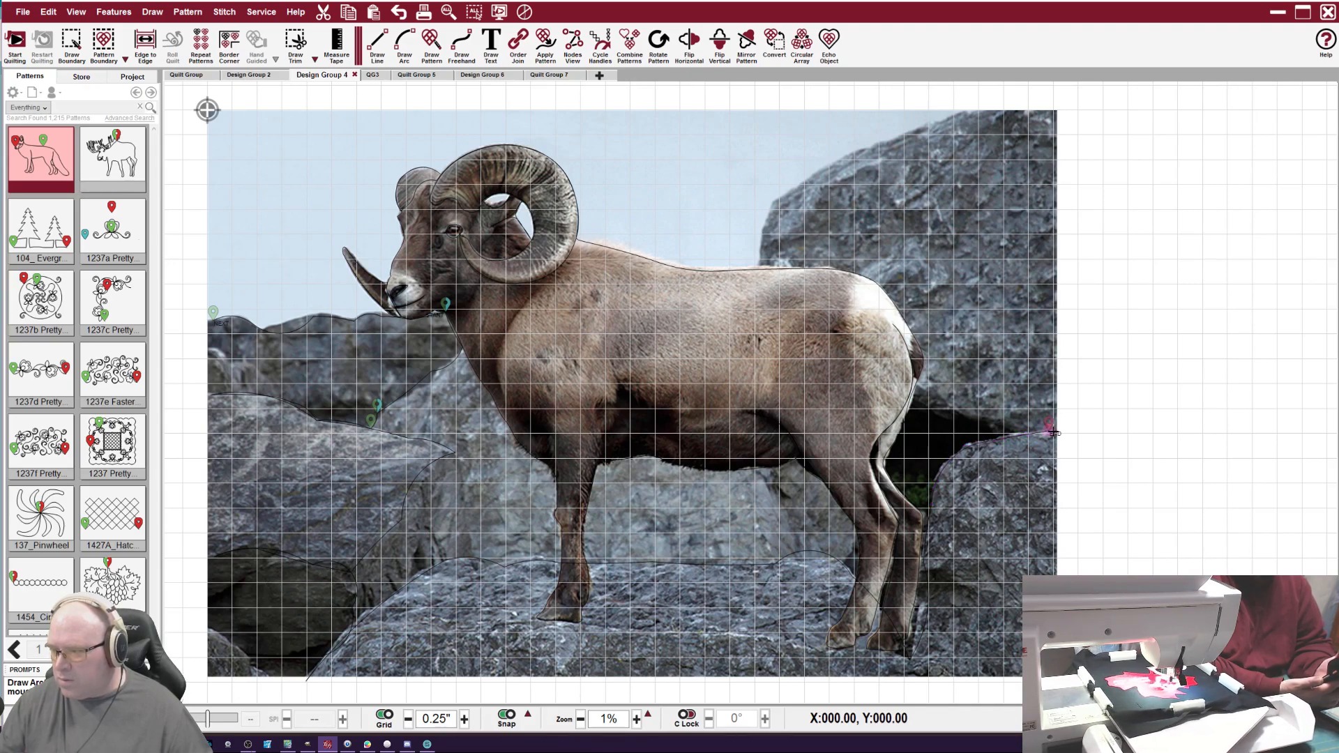
Trace arcs back along the dark crevice to the tail, up over the rump, and along the back to the tall boulder's base.
click(955, 404)
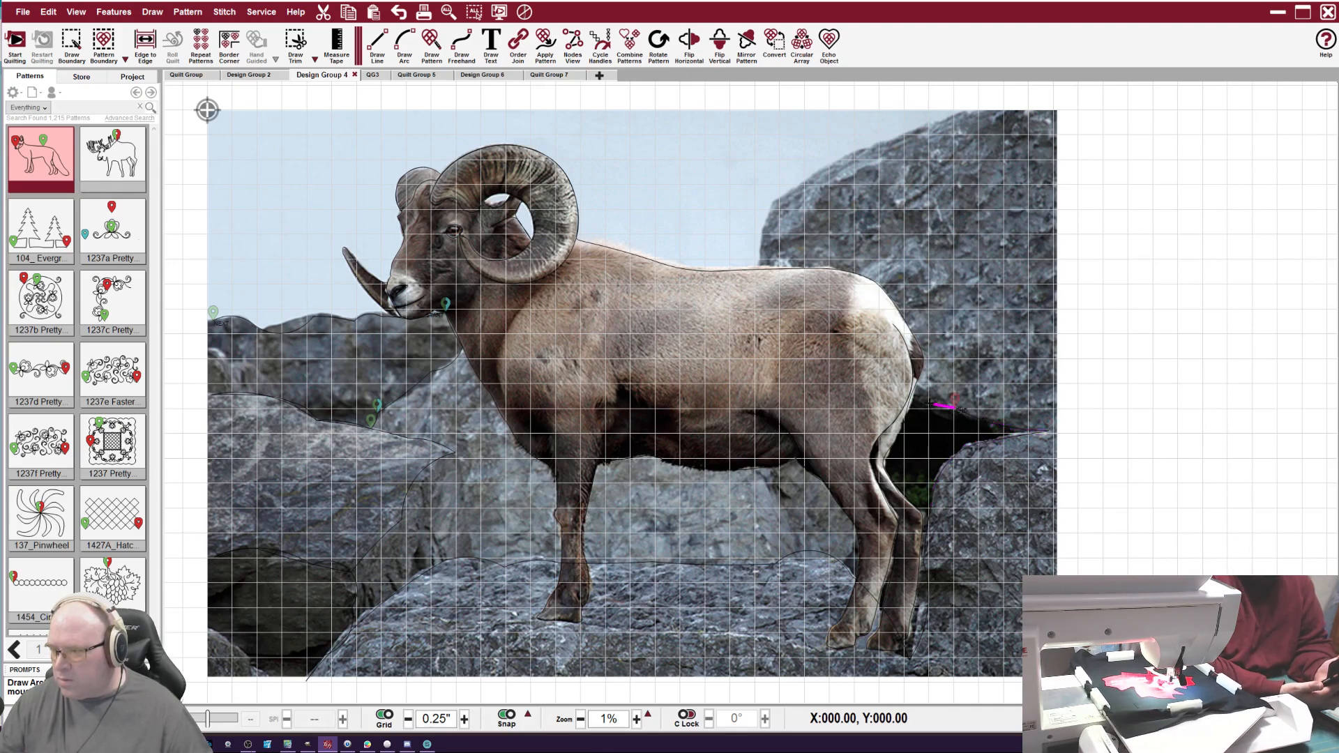
click(916, 389)
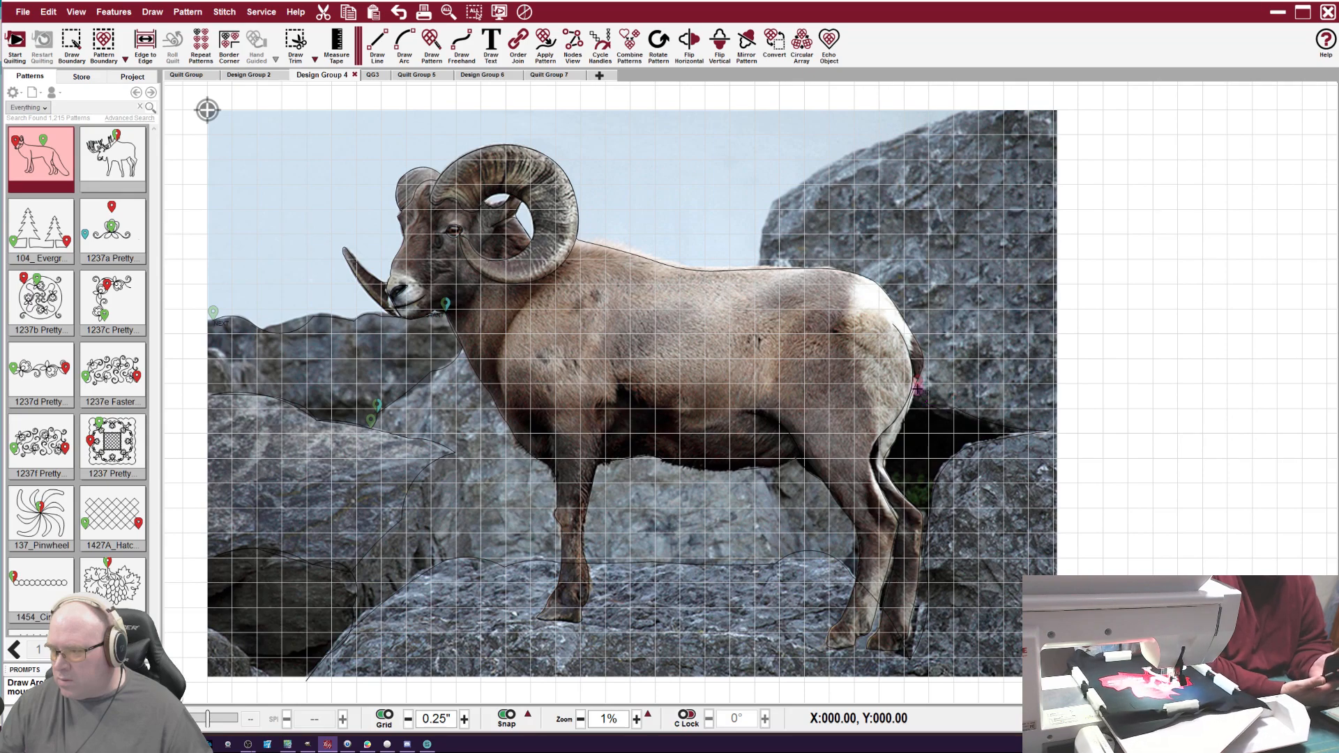
click(902, 313)
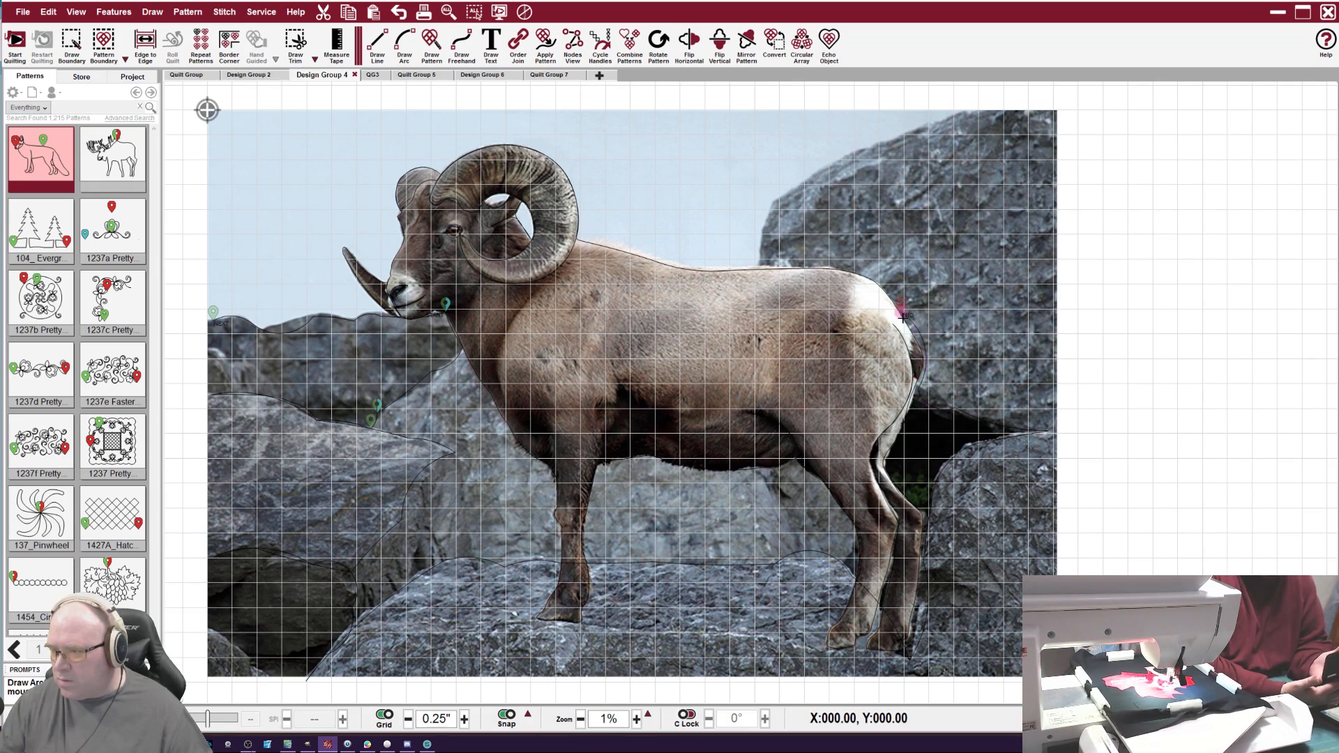
click(882, 289)
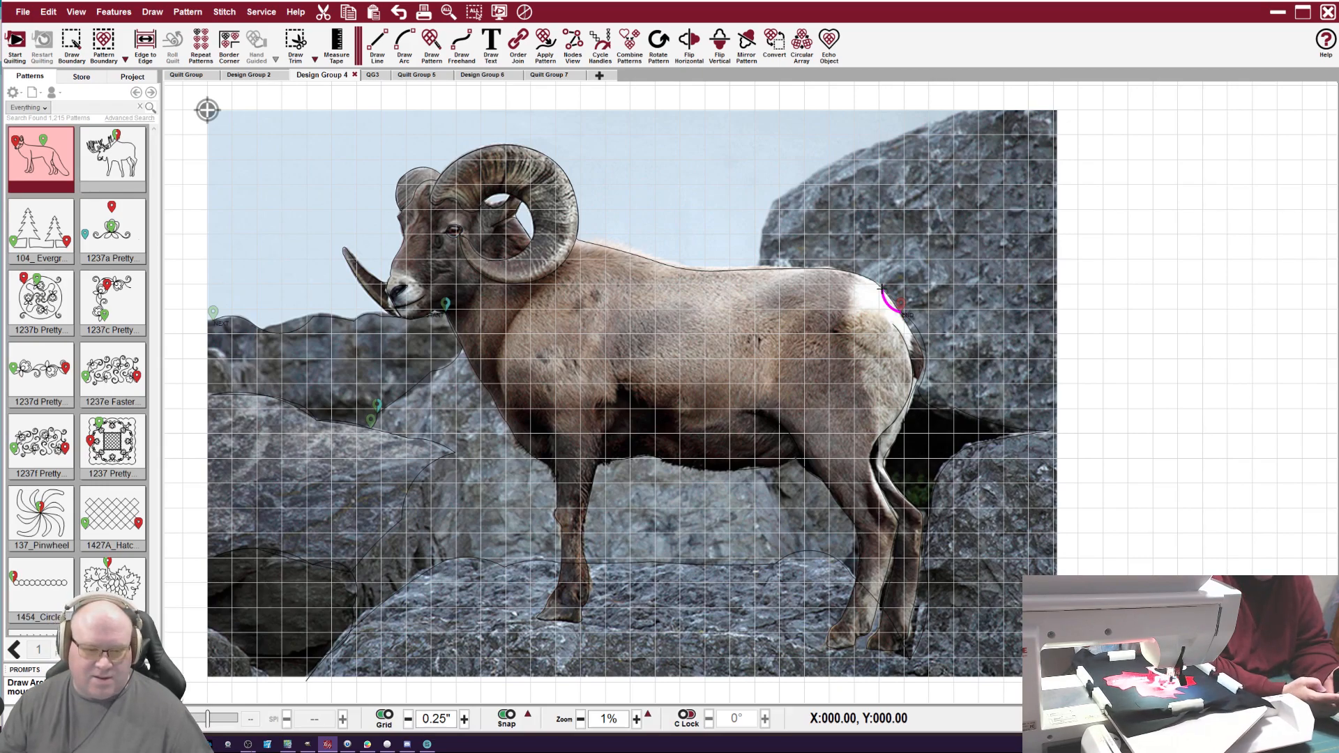
click(852, 270)
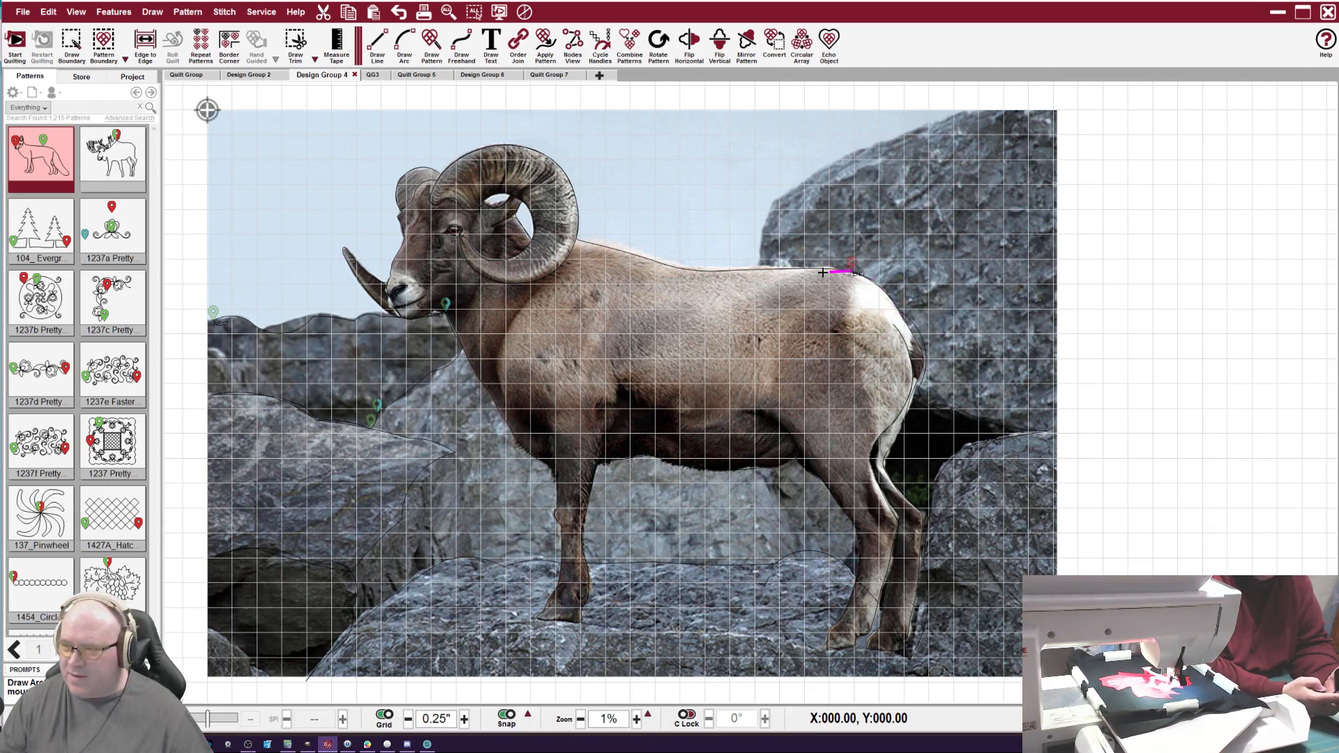
click(758, 265)
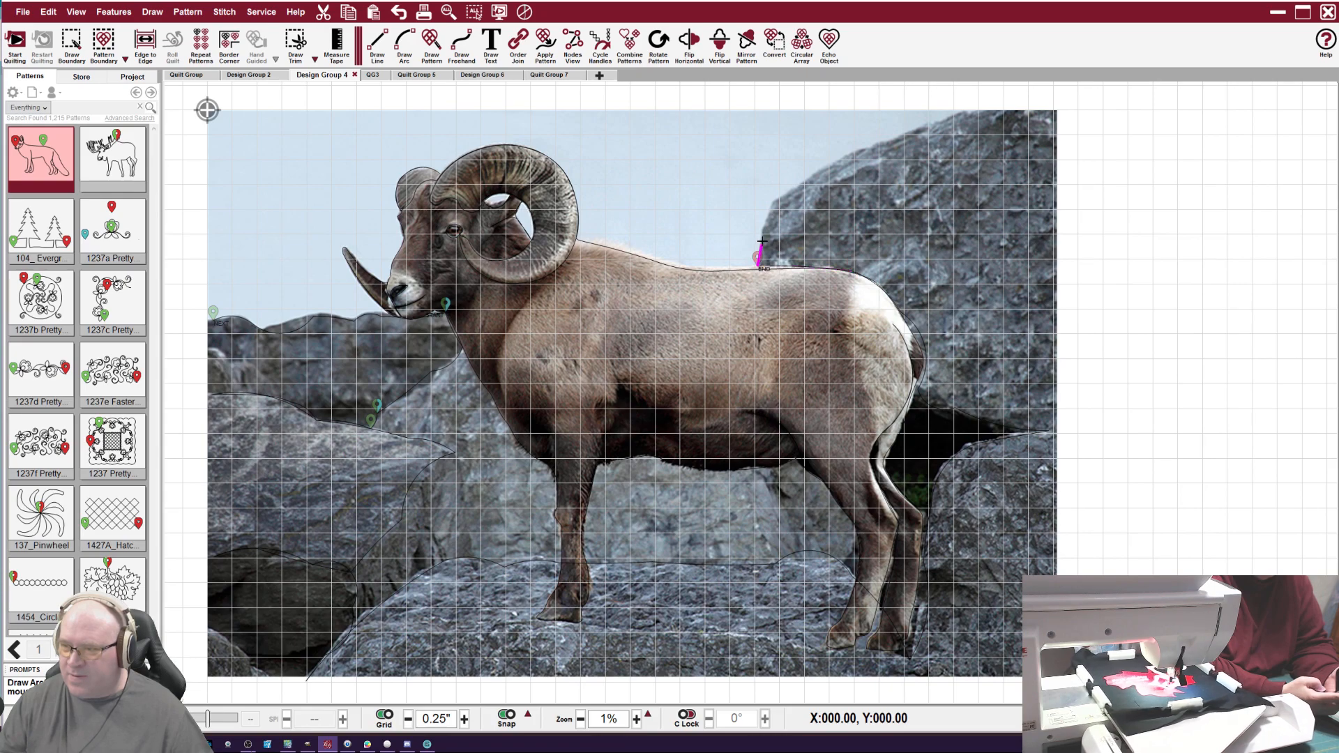
Trace the tall boulder's outline with arcs up to the photo's top edge and finish the background line.
click(767, 199)
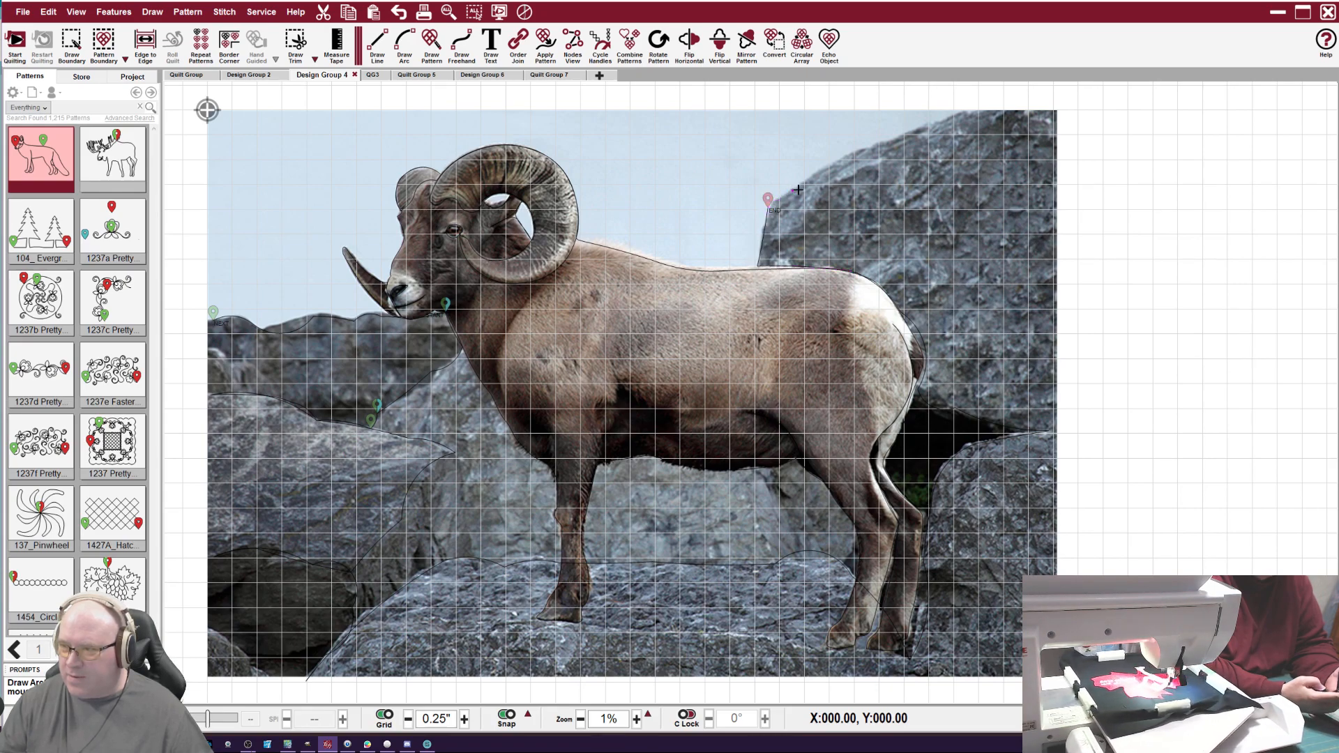
click(856, 143)
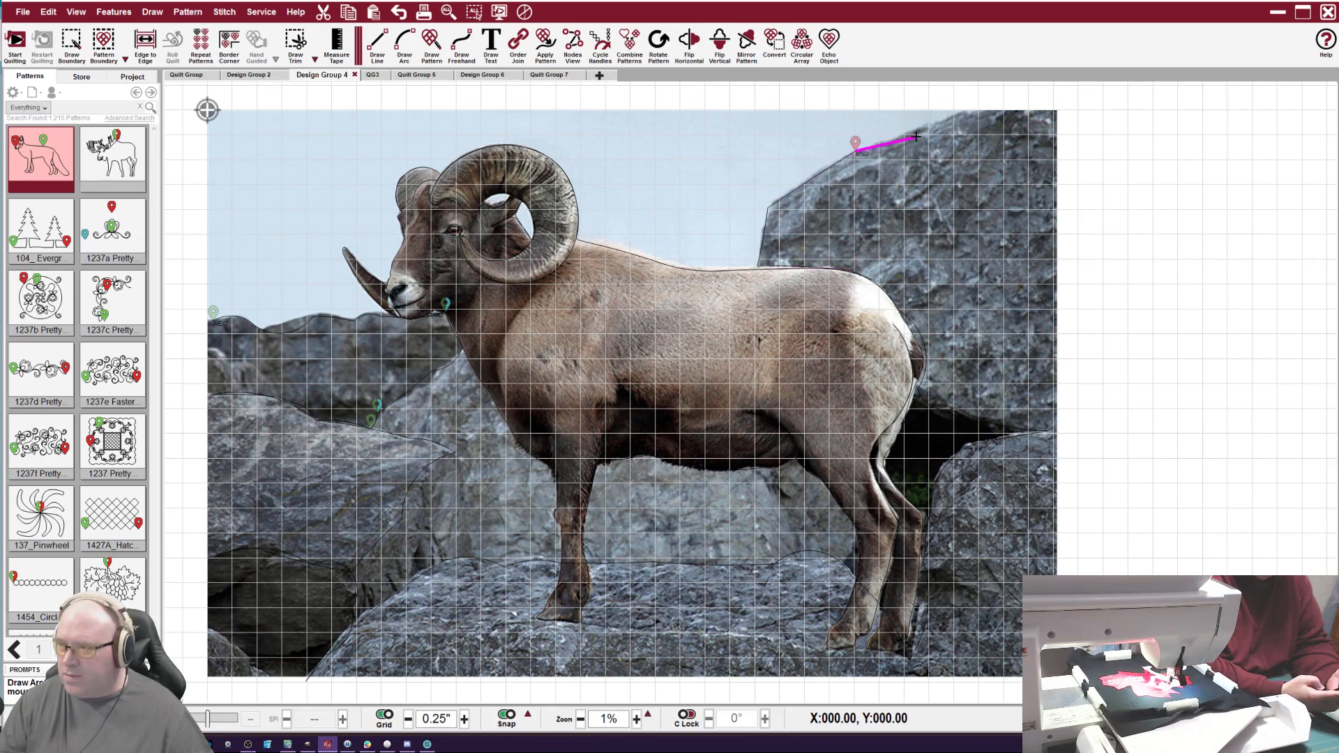
click(982, 109)
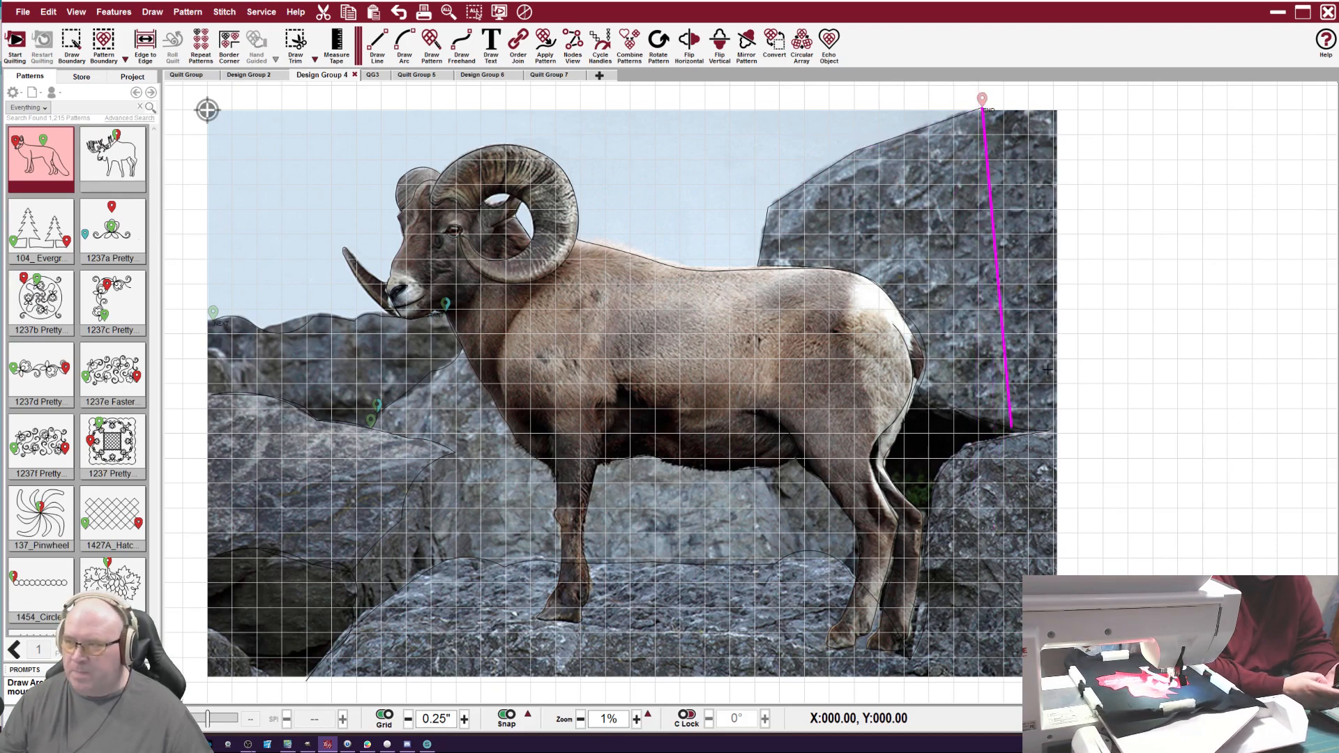
right_click(1007, 288)
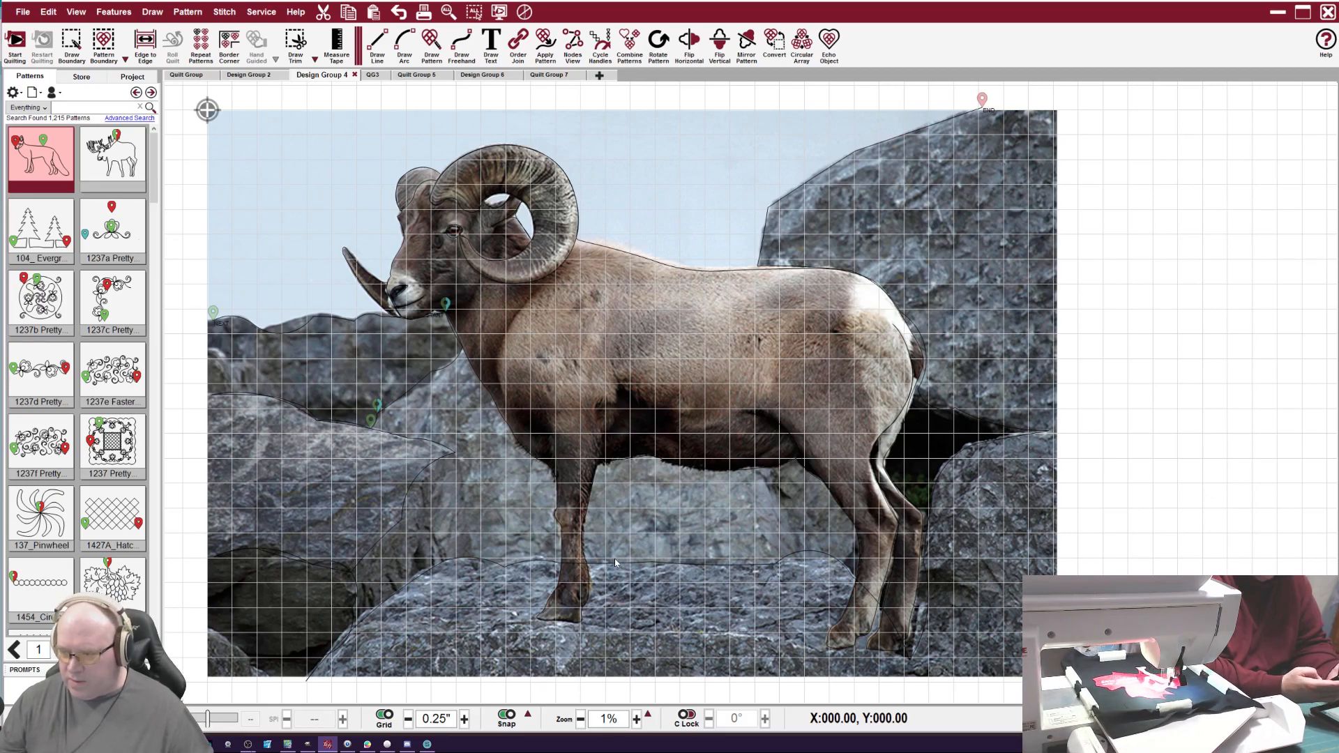
Delete the rock line segment crossing the front leg and stretch the segment behind it to meet the leg's back edge.
click(576, 567)
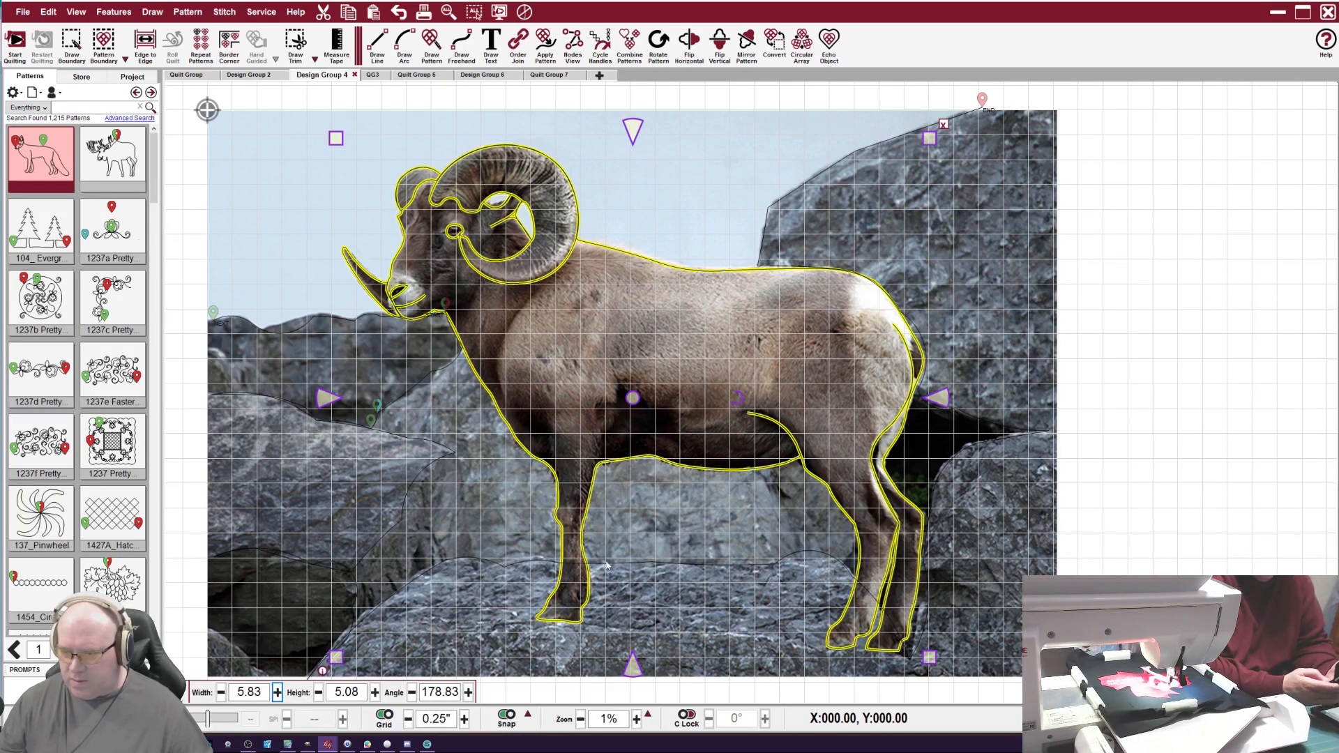
click(606, 565)
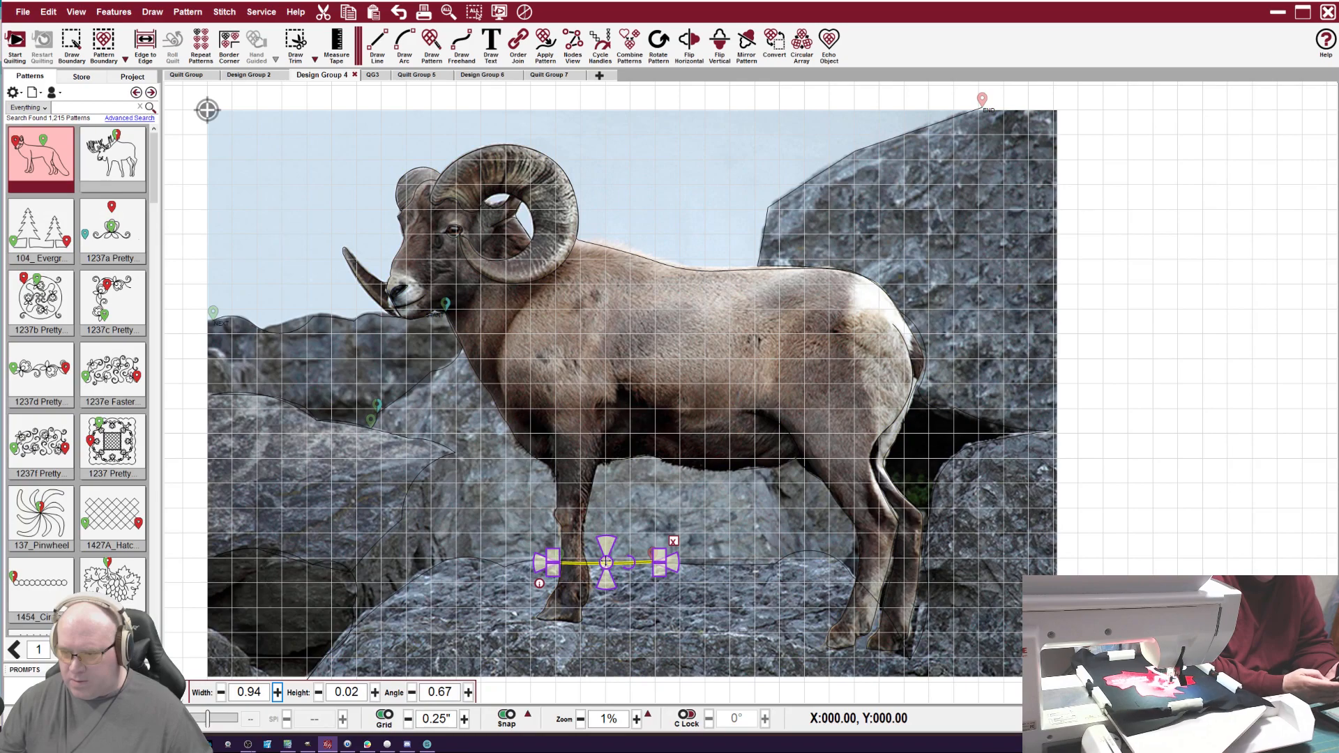
click(612, 553)
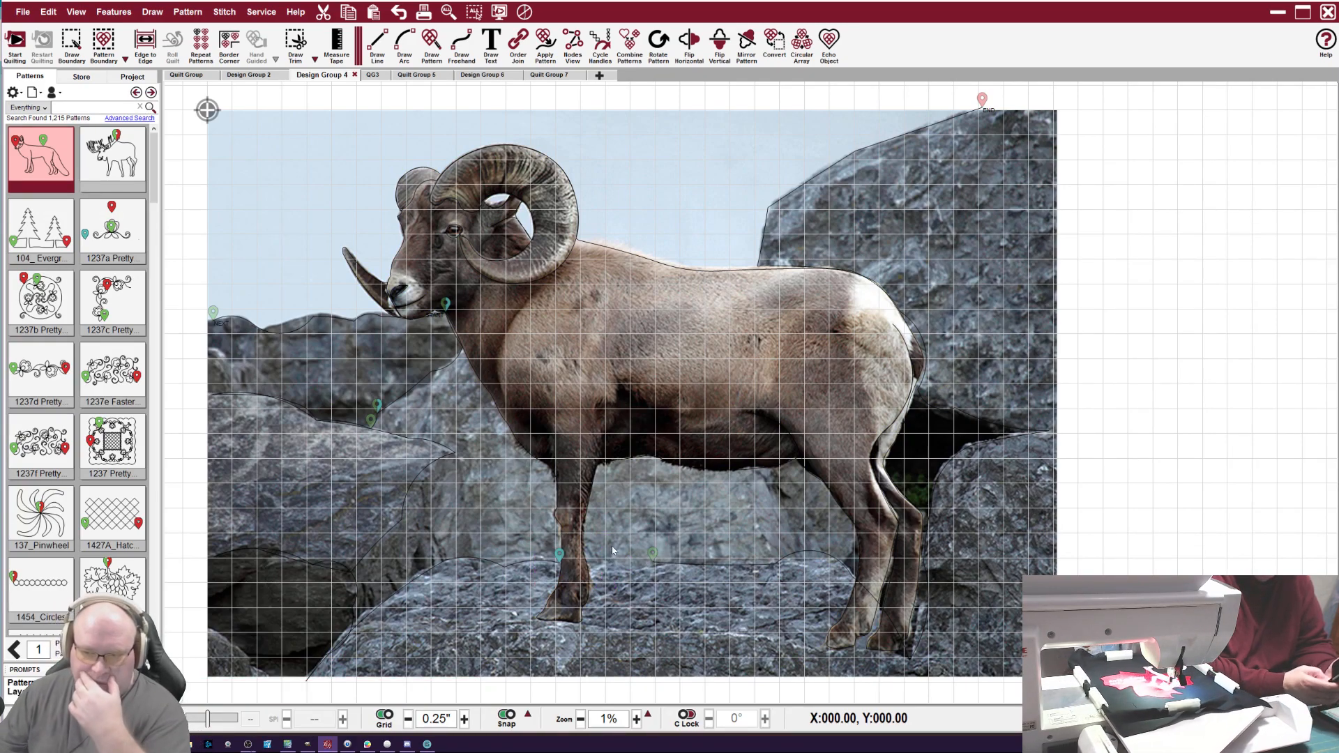
click(656, 565)
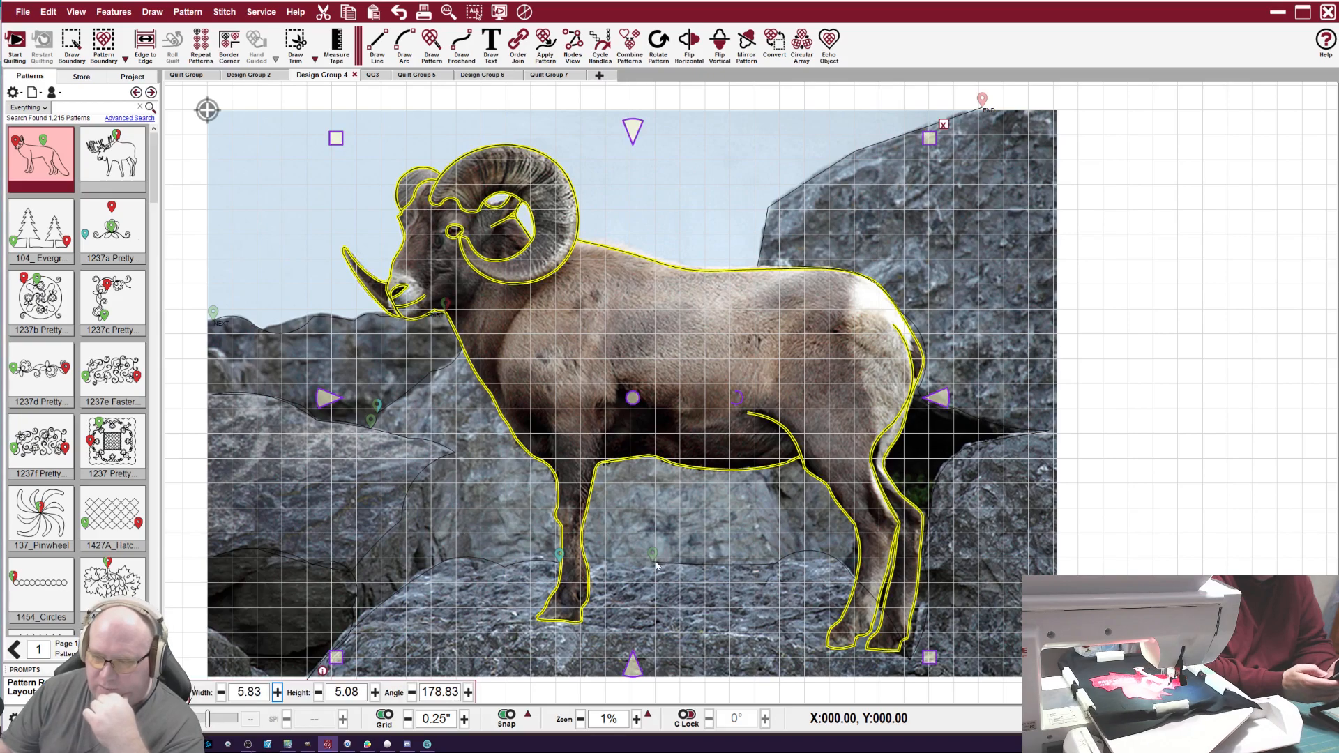
click(656, 565)
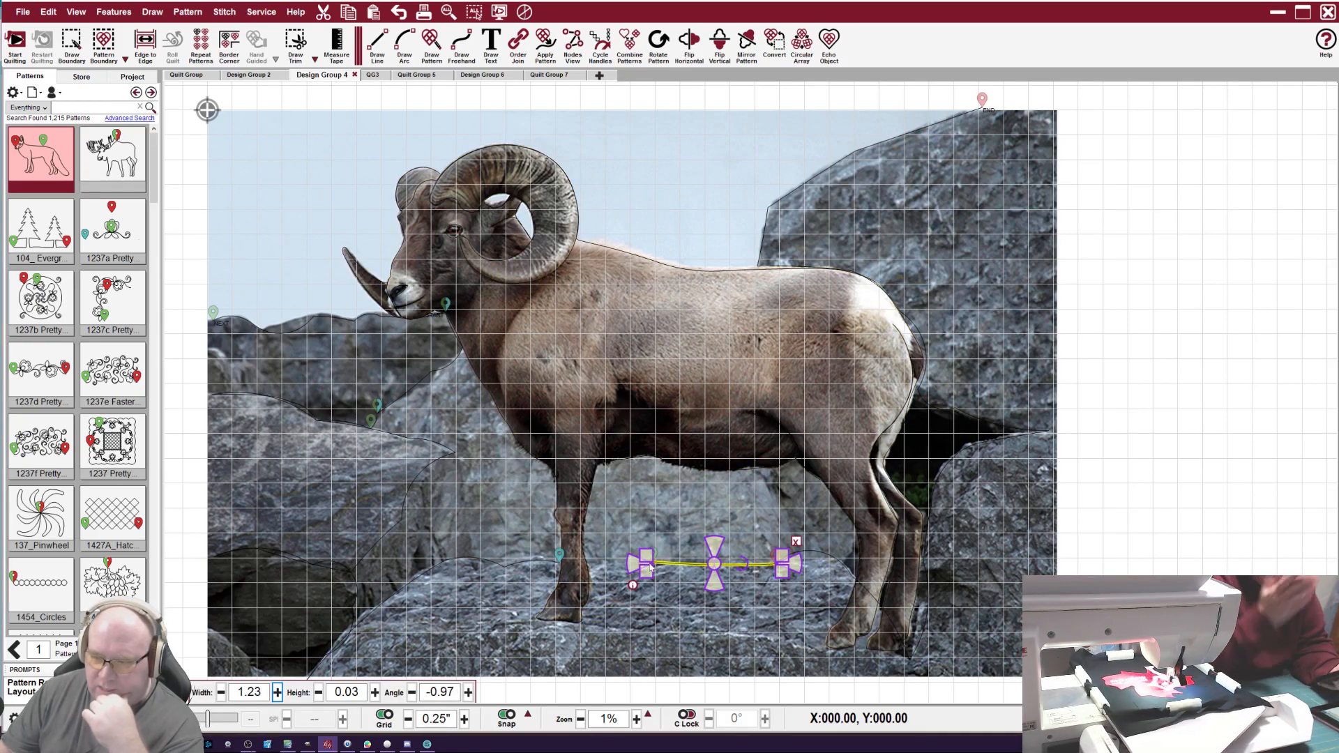
drag(636, 567, 568, 570)
Move the ram outline off the photo into the empty area to its right.
click(541, 560)
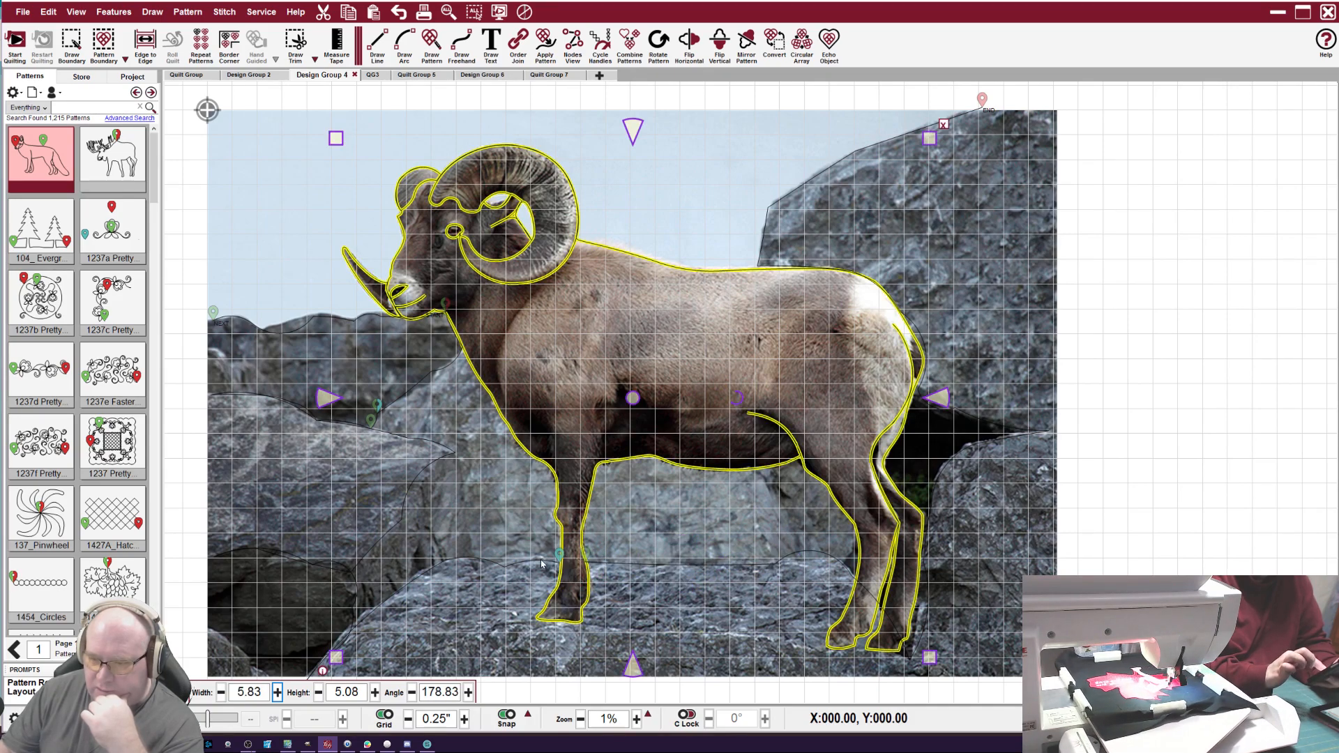
click(541, 559)
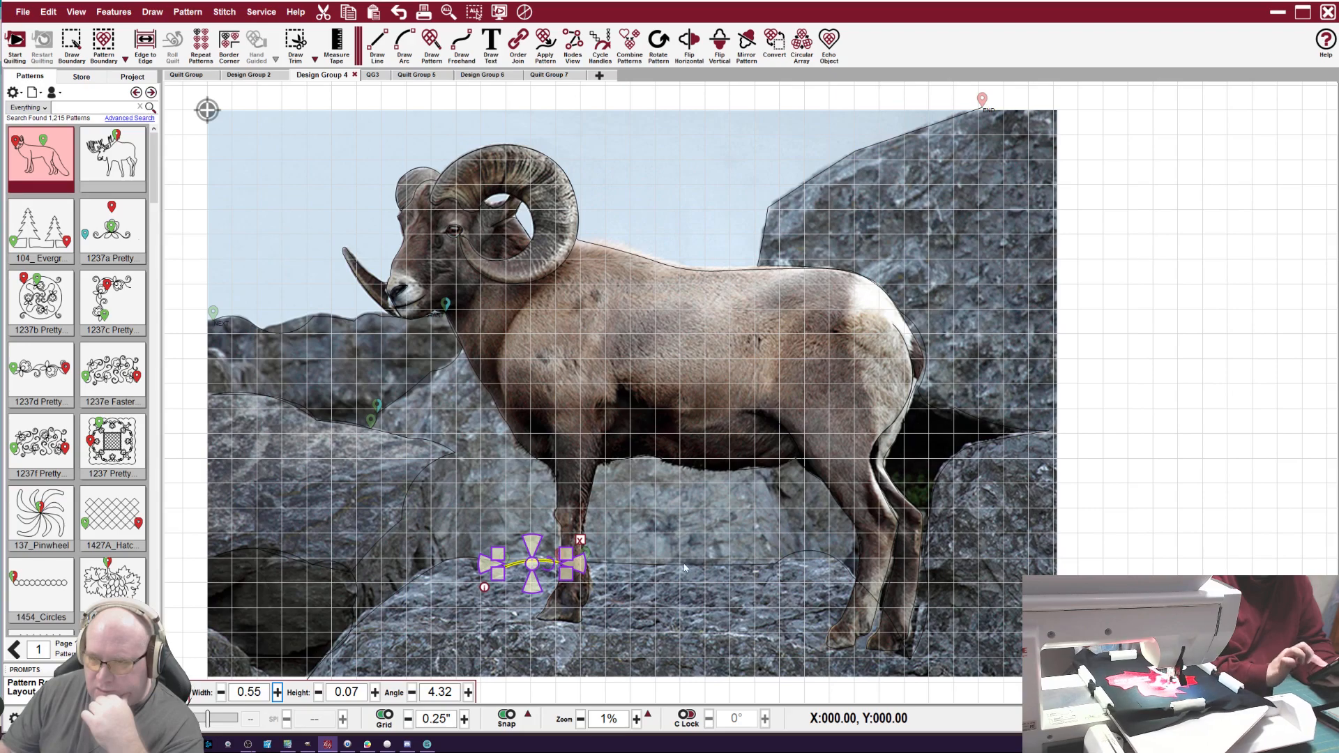
click(562, 500)
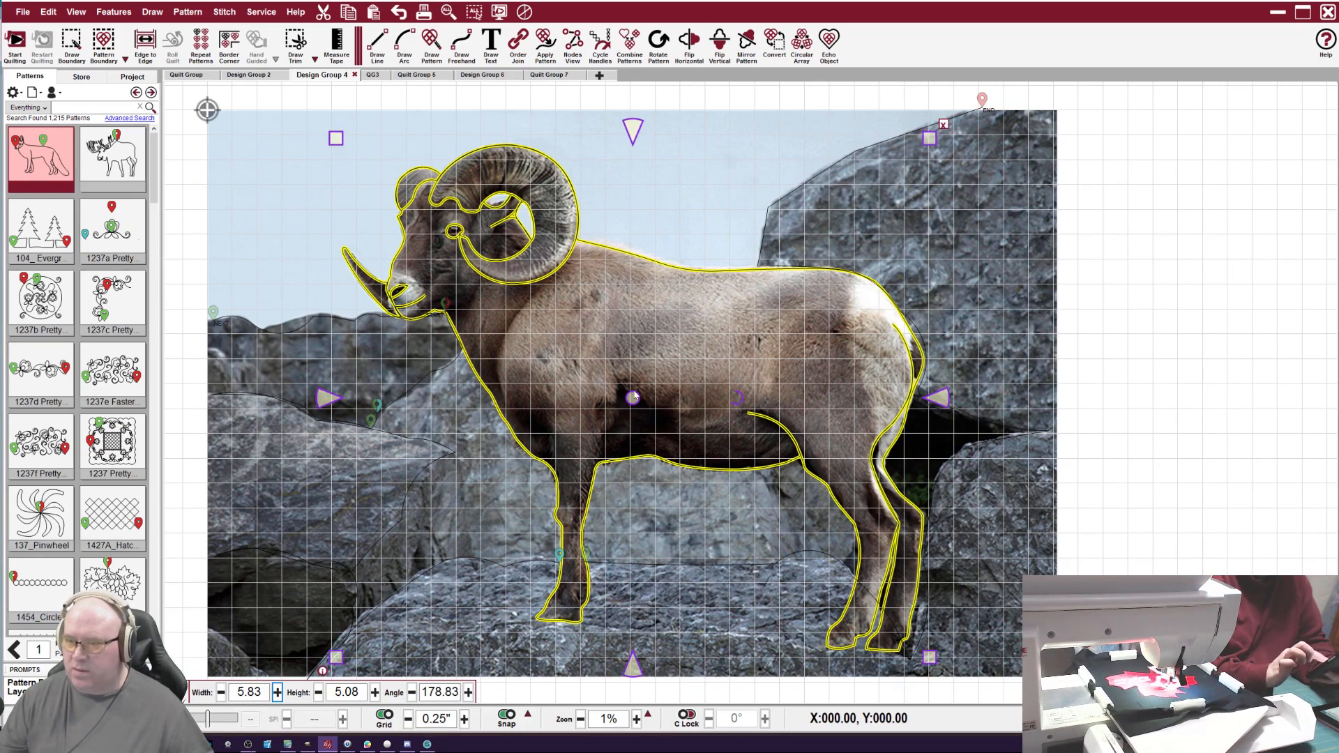
drag(633, 397, 1310, 367)
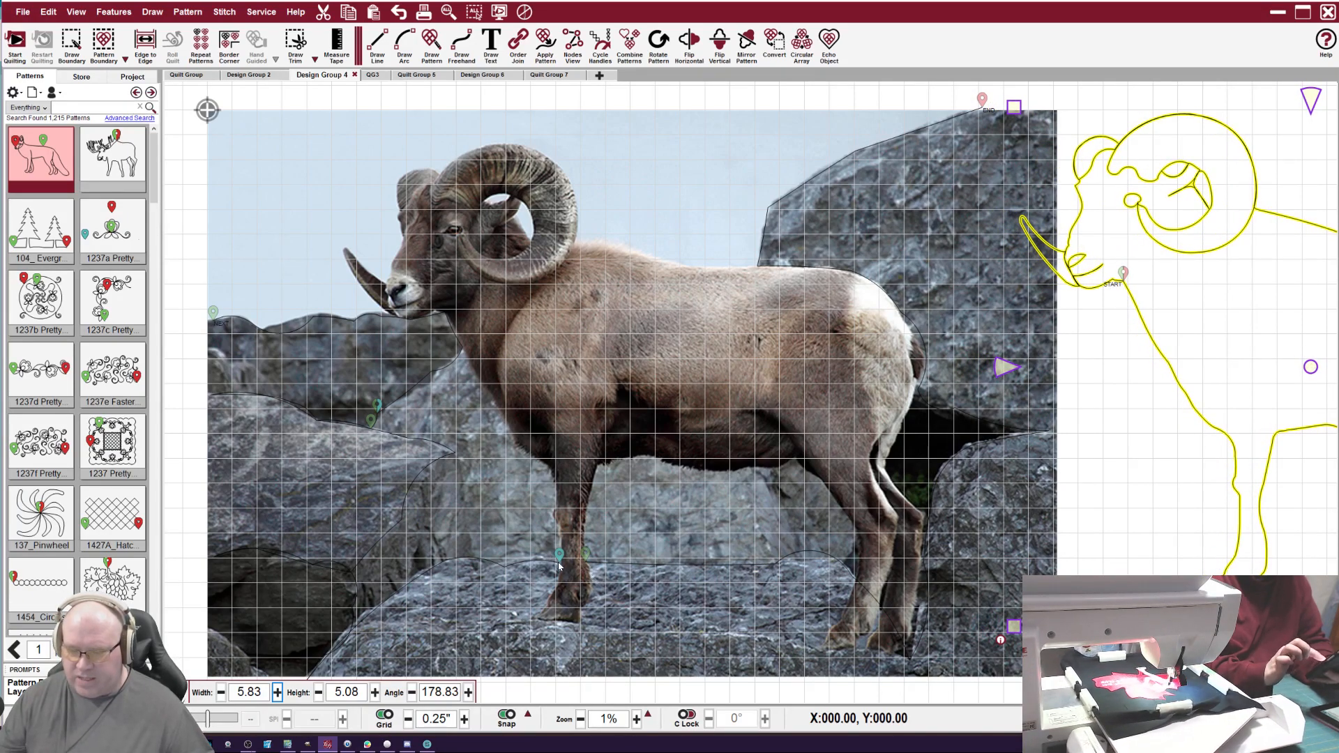
click(405, 42)
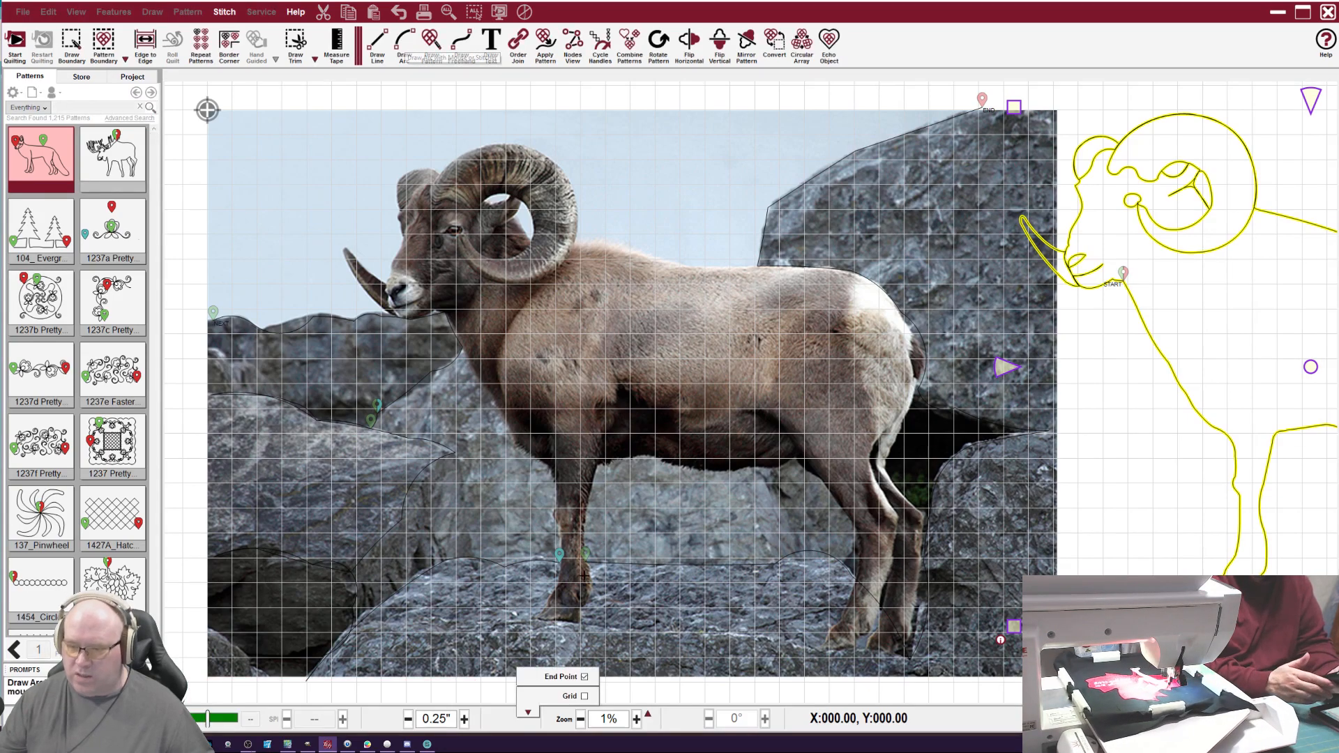
drag(529, 616, 573, 623)
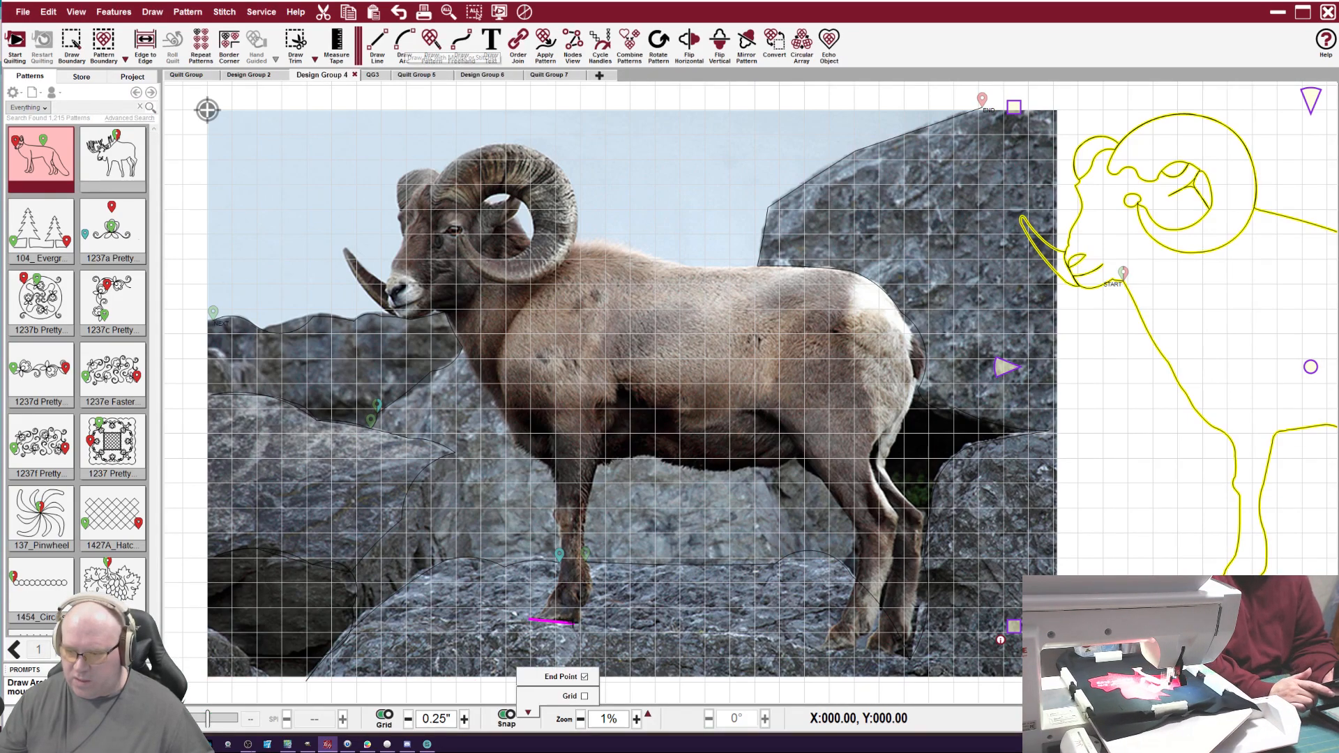
click(533, 604)
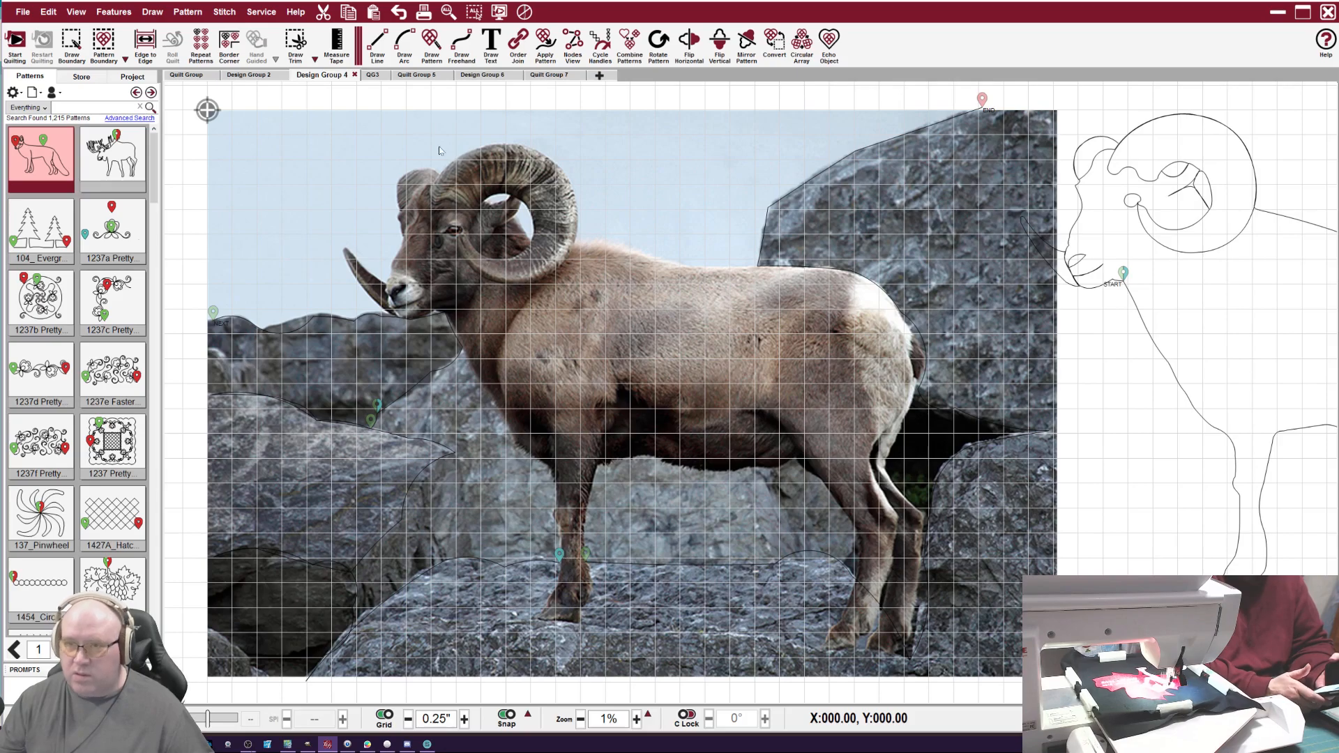
Trace arcs down and around the front hoof, joining the rock line in front of the leg to the line behind it.
click(404, 43)
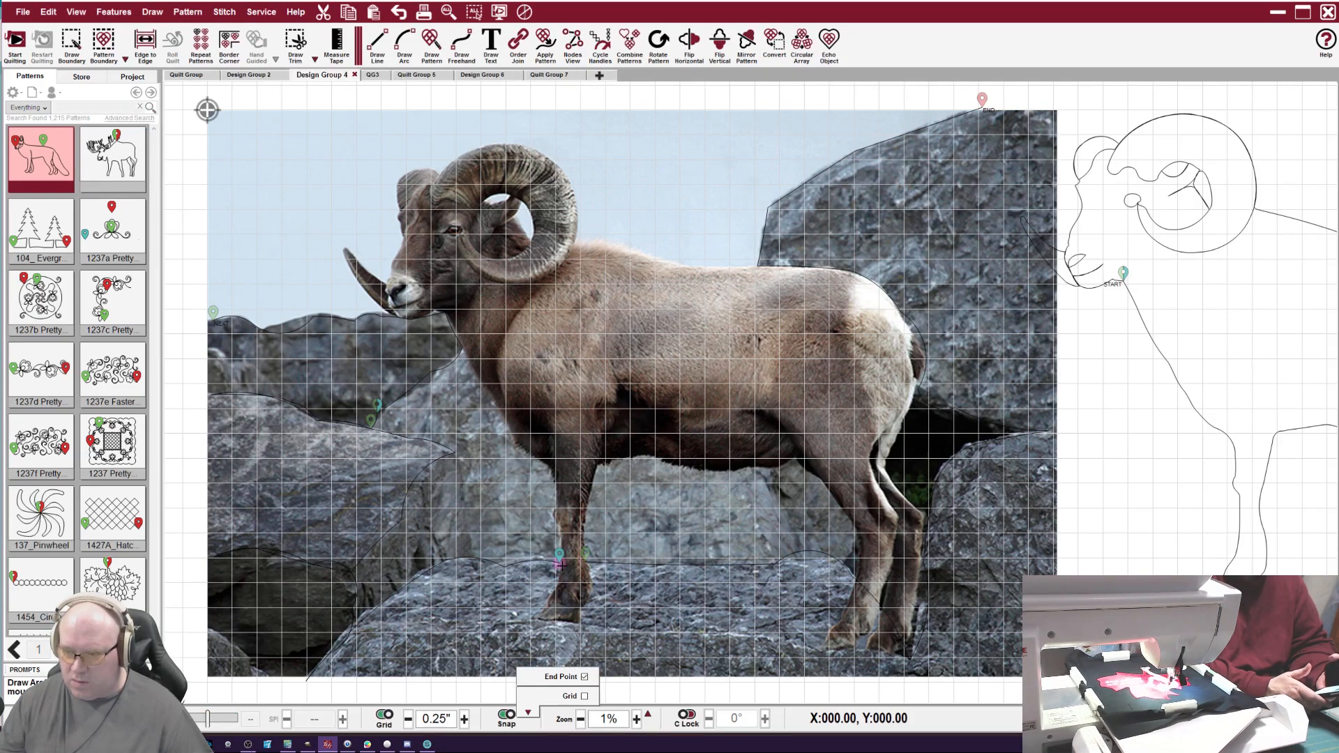
drag(556, 576, 547, 598)
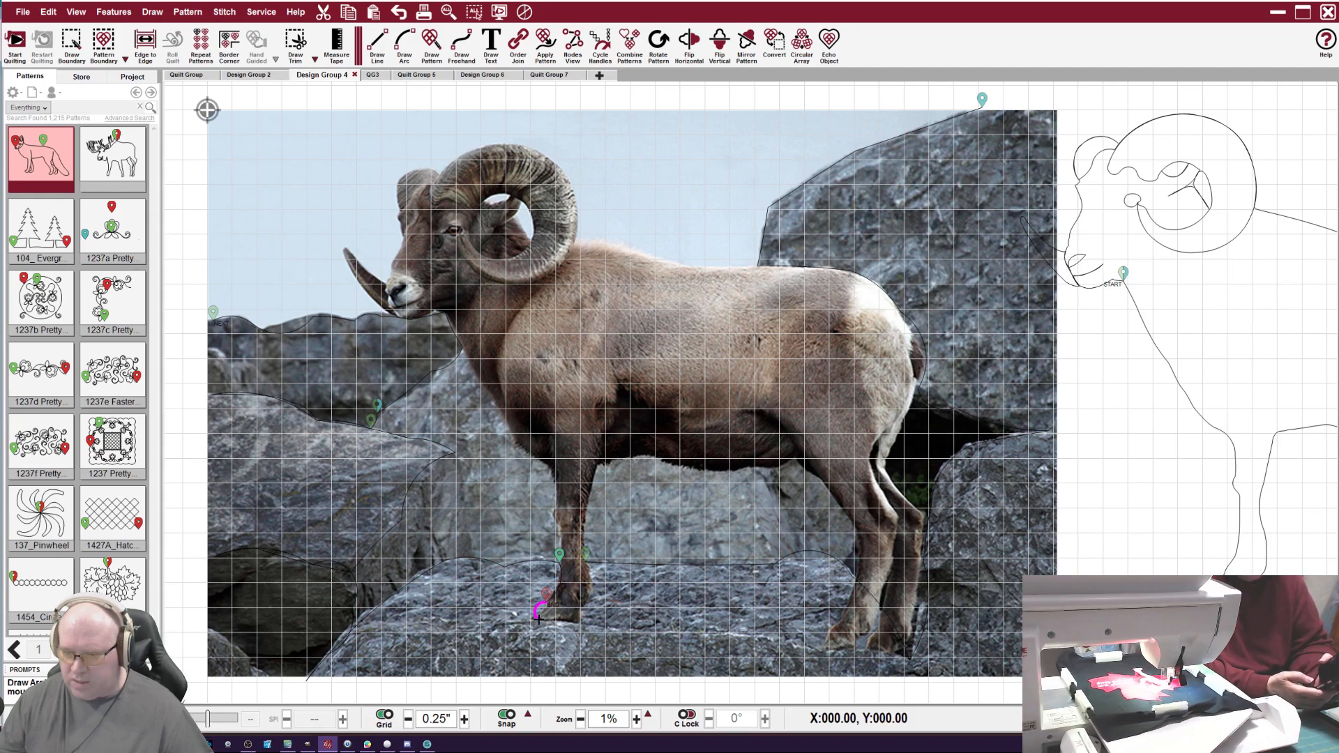
click(536, 617)
click(582, 616)
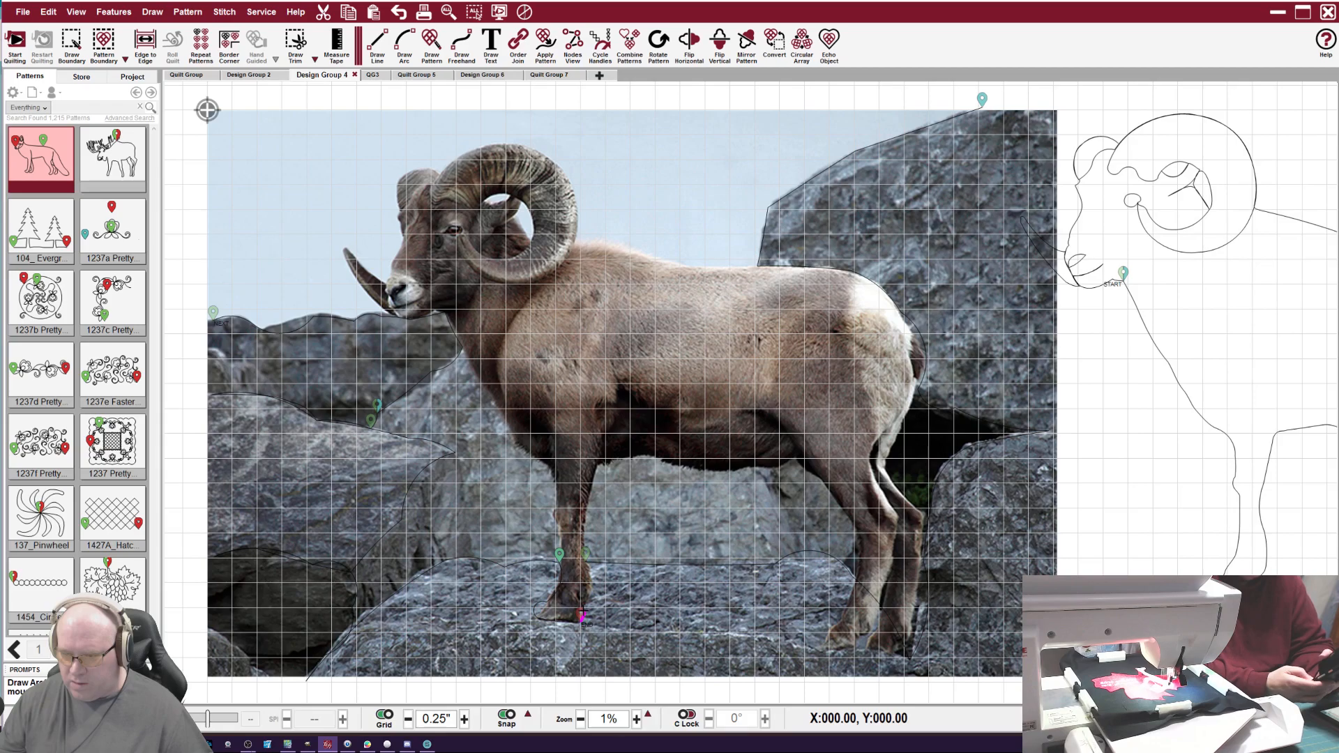
click(597, 595)
click(585, 562)
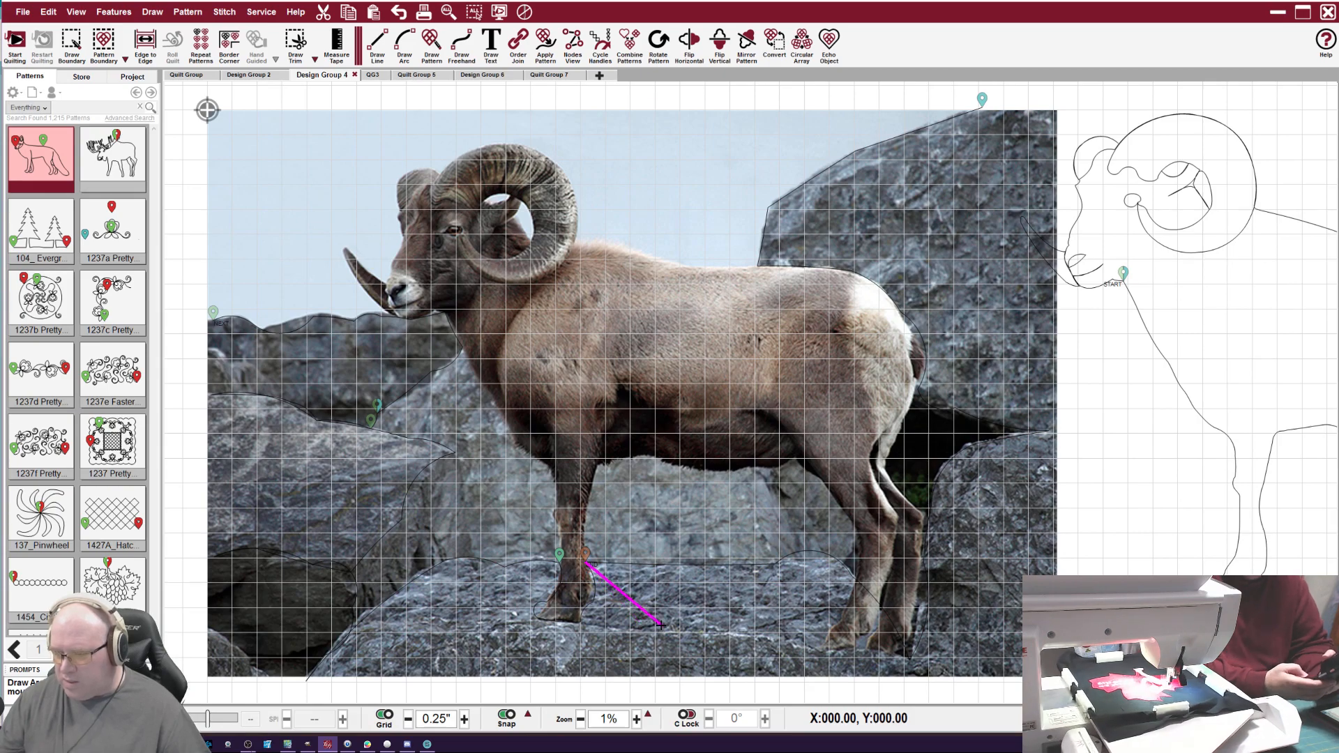
right_click(632, 604)
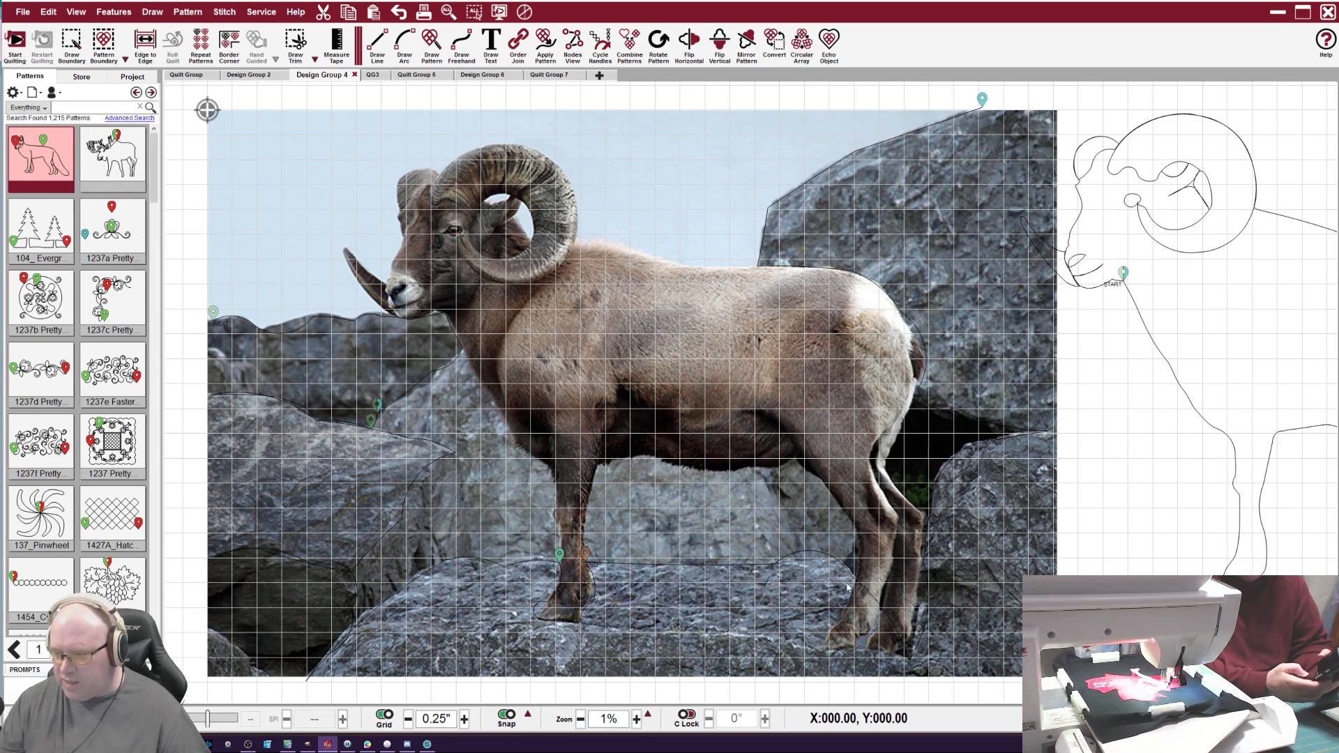
Delete the rock line segment crossing the hind legs and trace arcs down and beneath the rear hooves in its place.
click(872, 593)
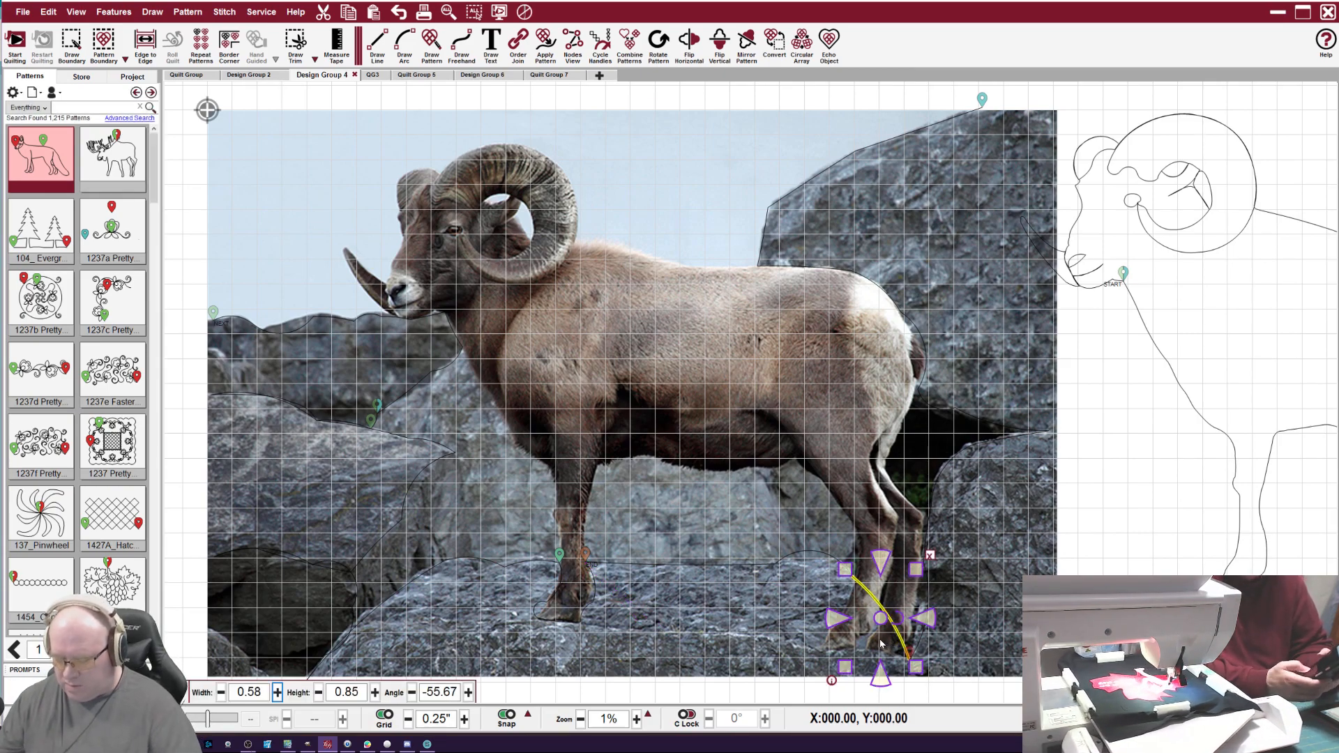
key(Delete)
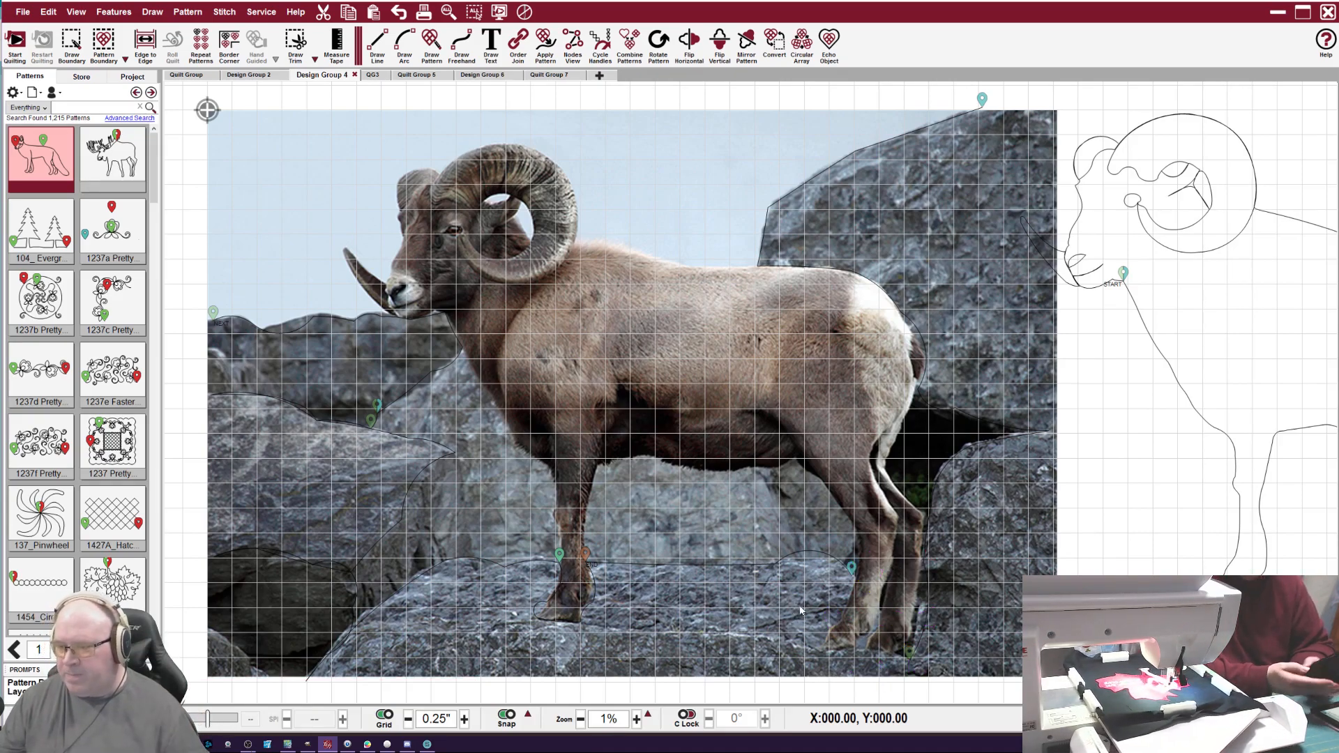
click(405, 42)
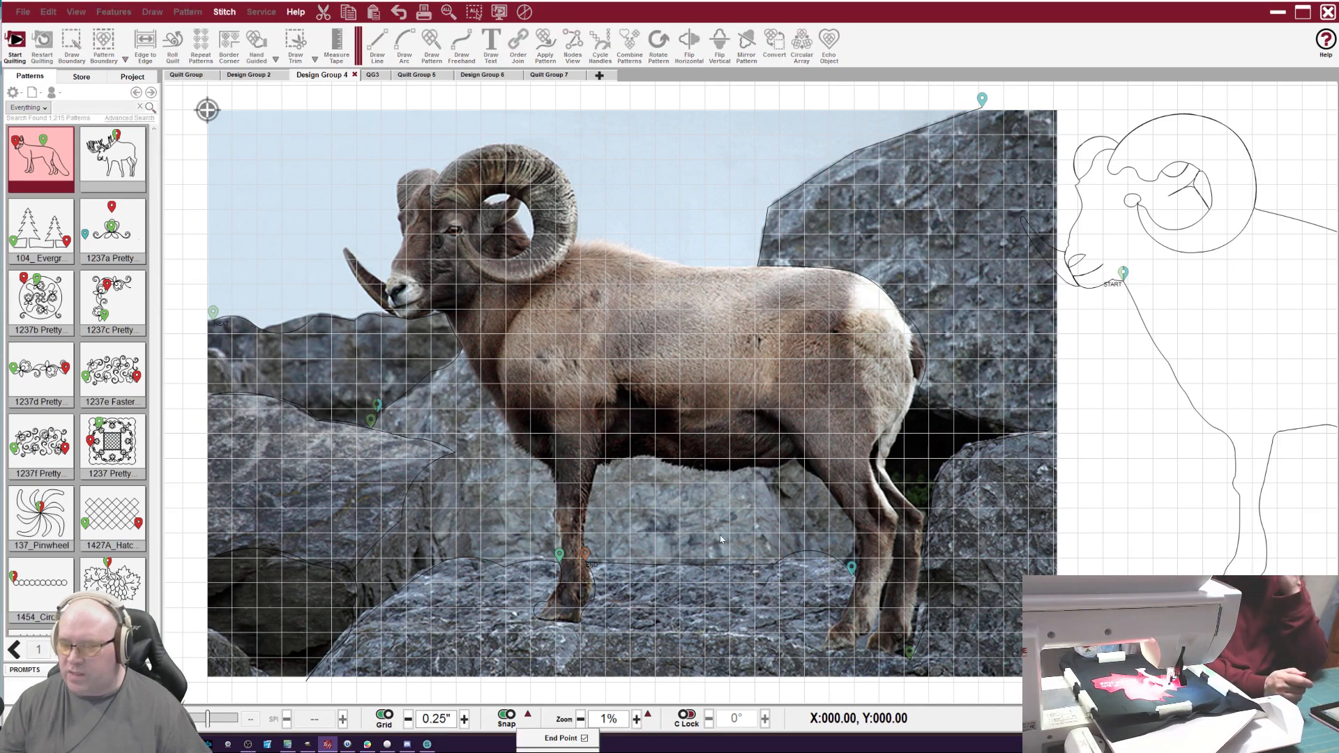
click(528, 713)
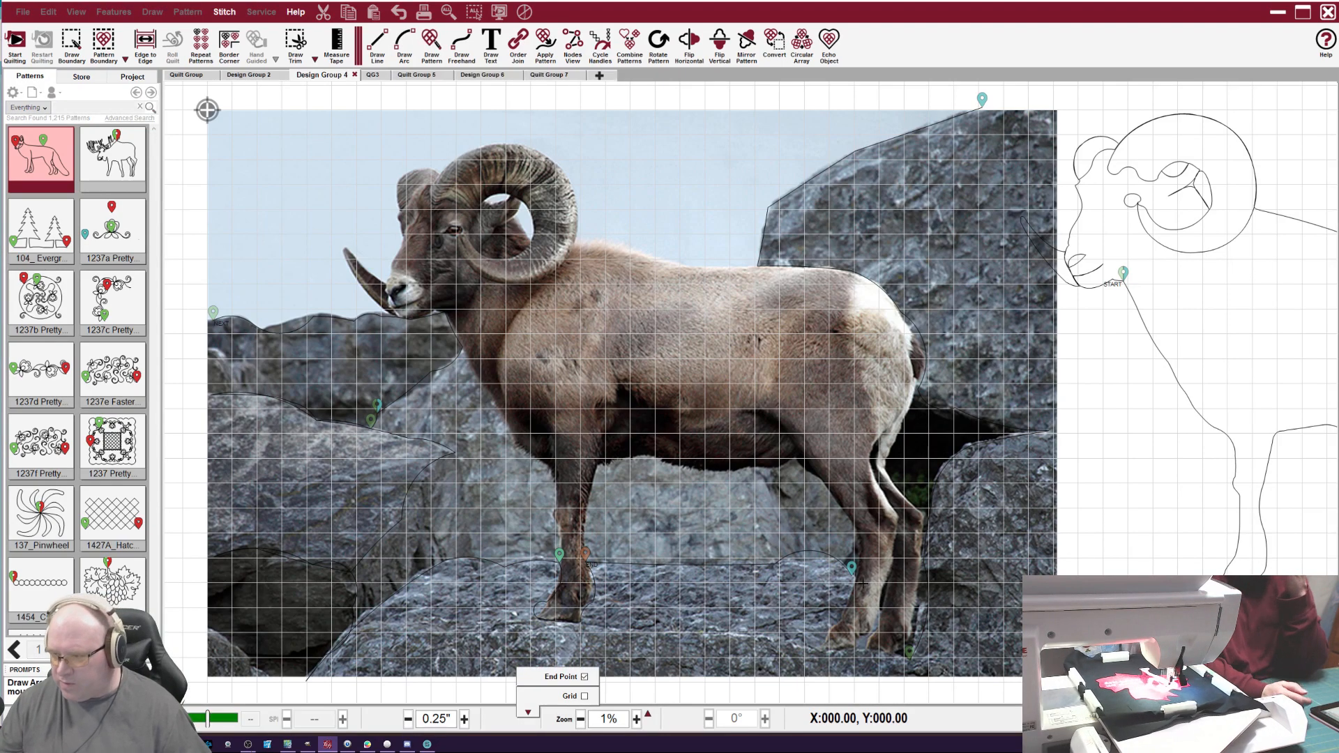
click(836, 611)
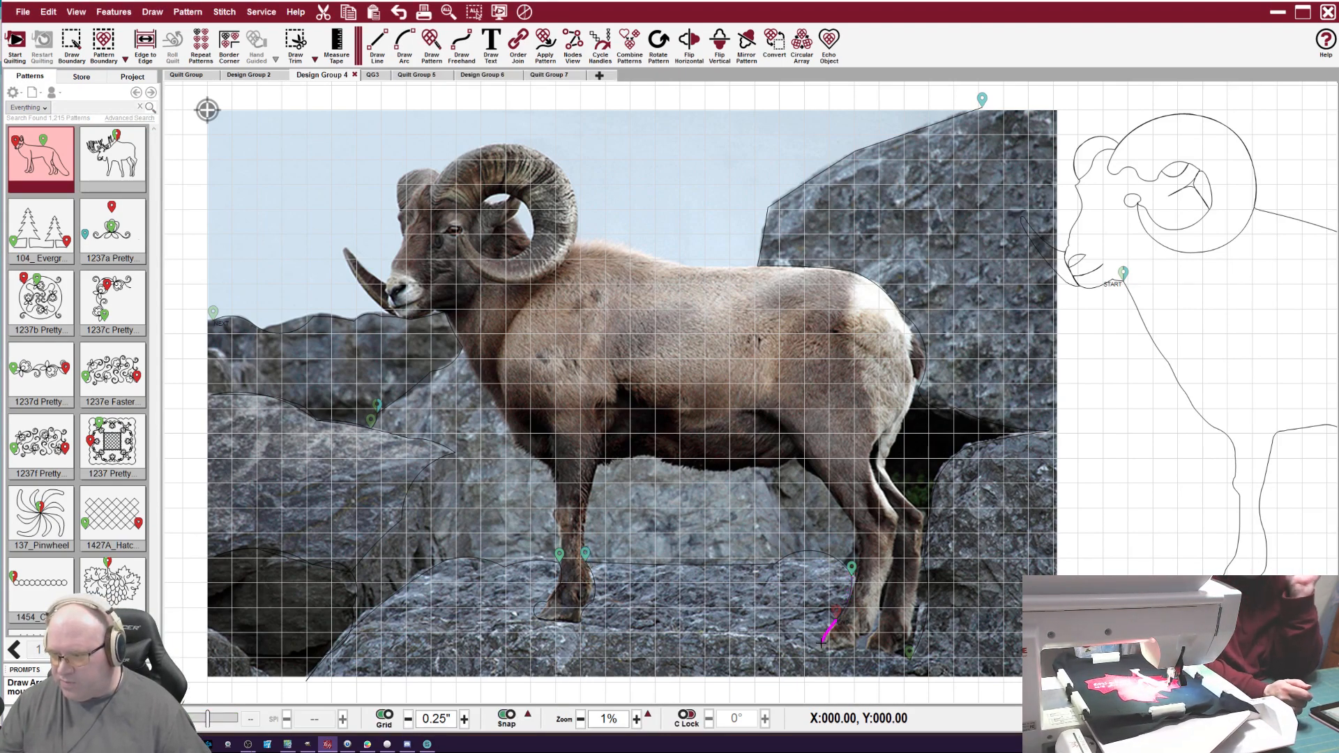
click(822, 649)
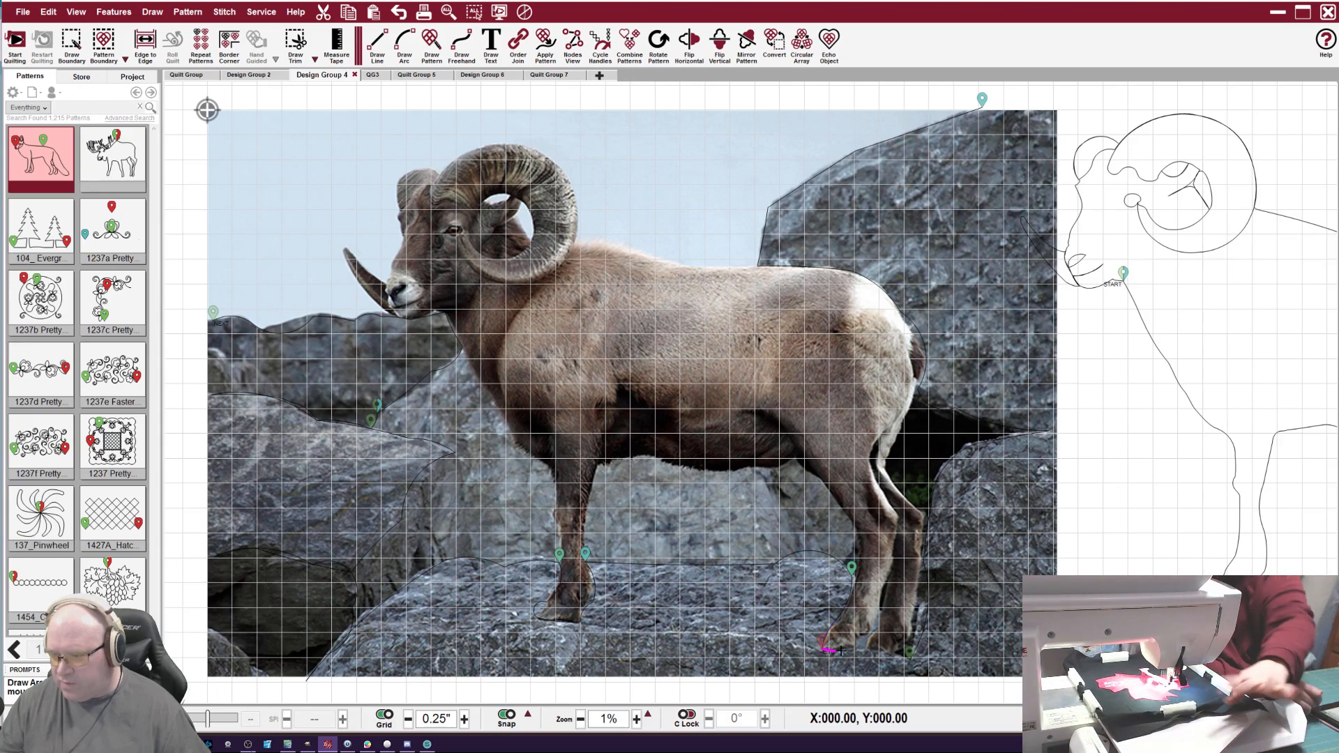
click(890, 656)
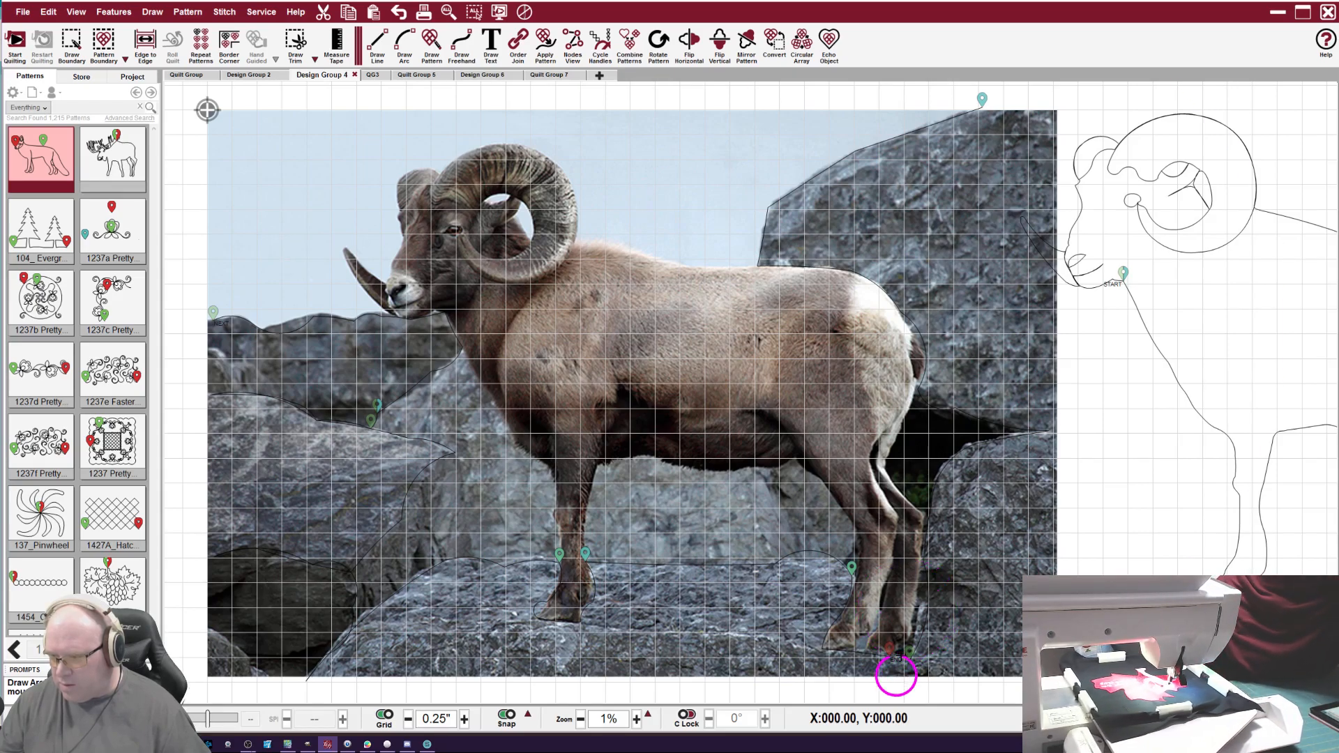
key(Escape)
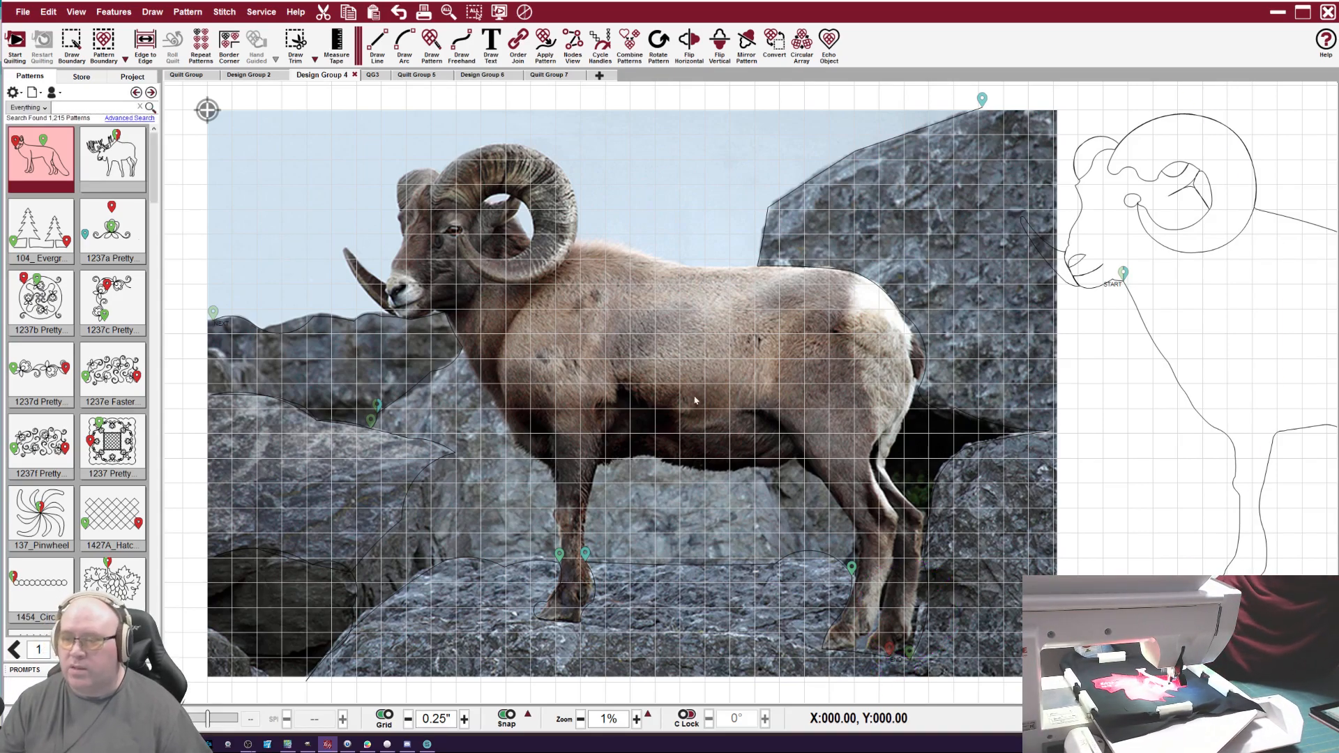
Stretch the rock line segment behind the hind legs down to meet the end of the line under the rear hooves.
click(896, 661)
drag(905, 662, 928, 664)
key(Escape)
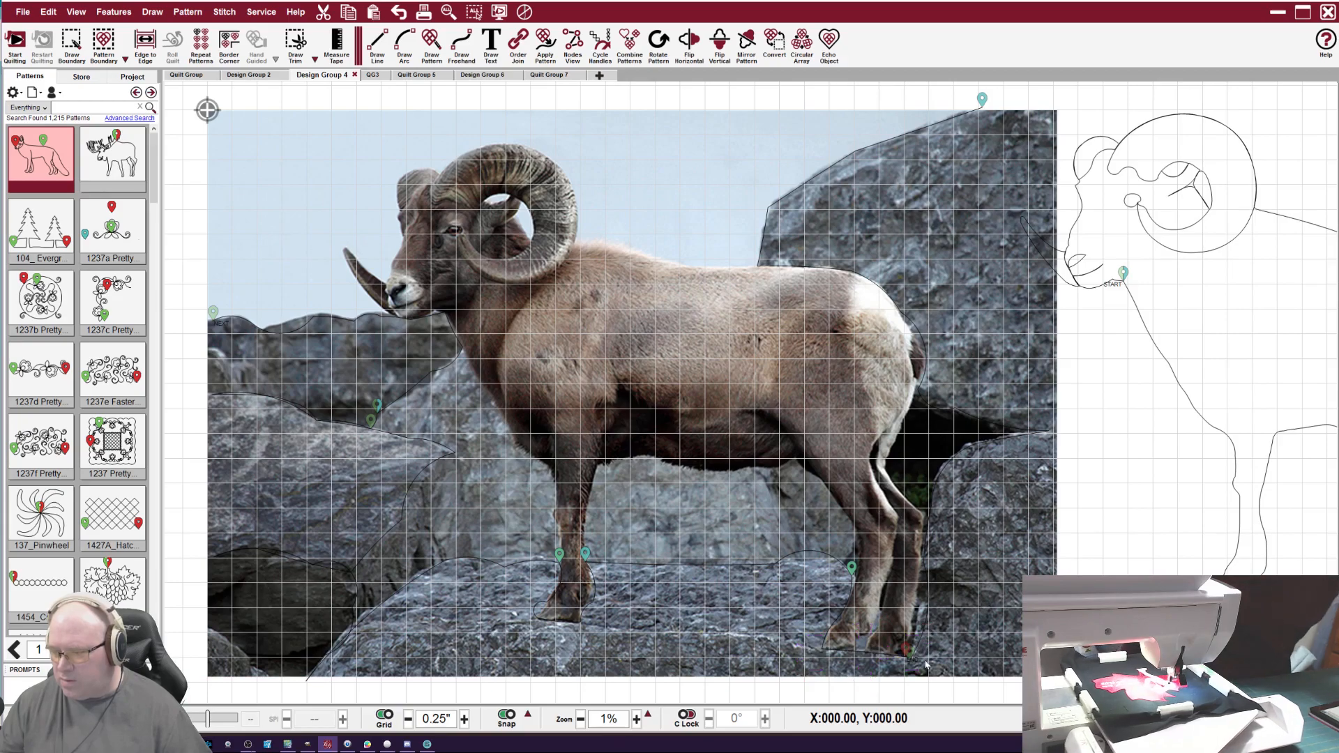
click(926, 664)
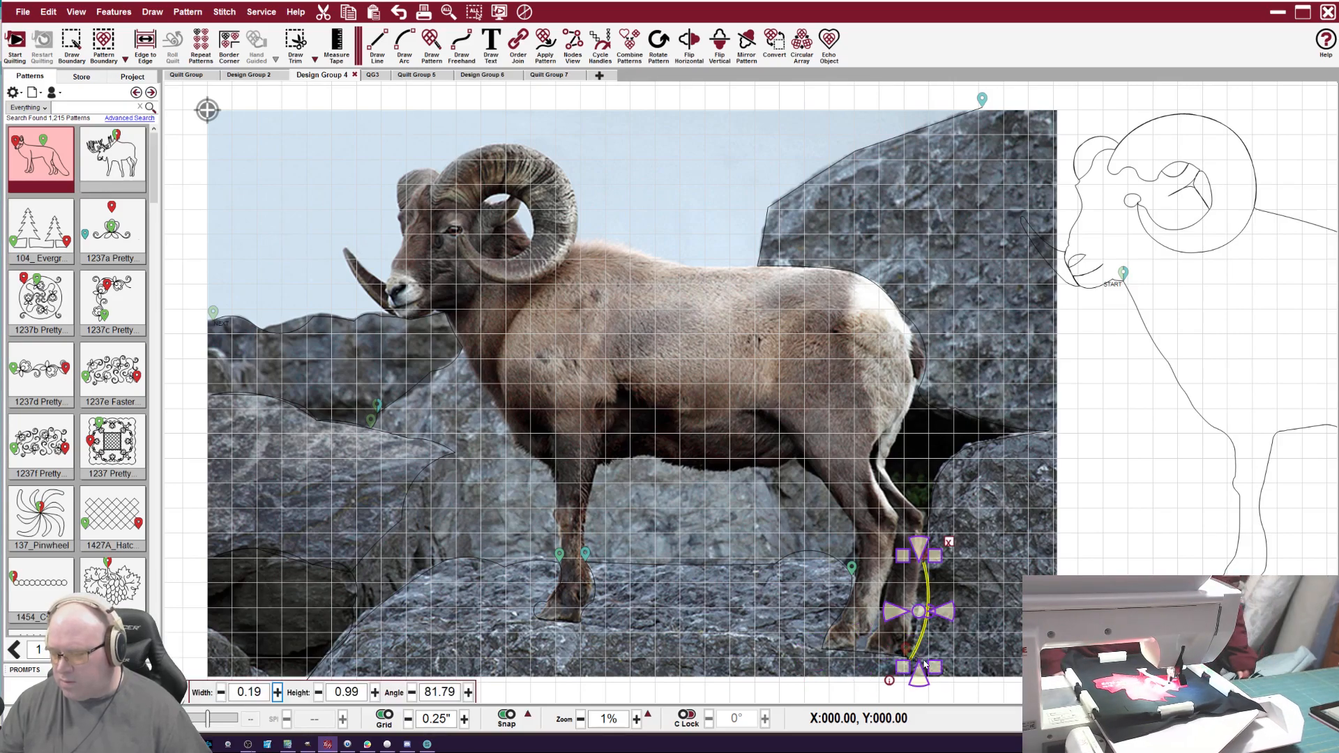
scroll(925, 664, up, 5)
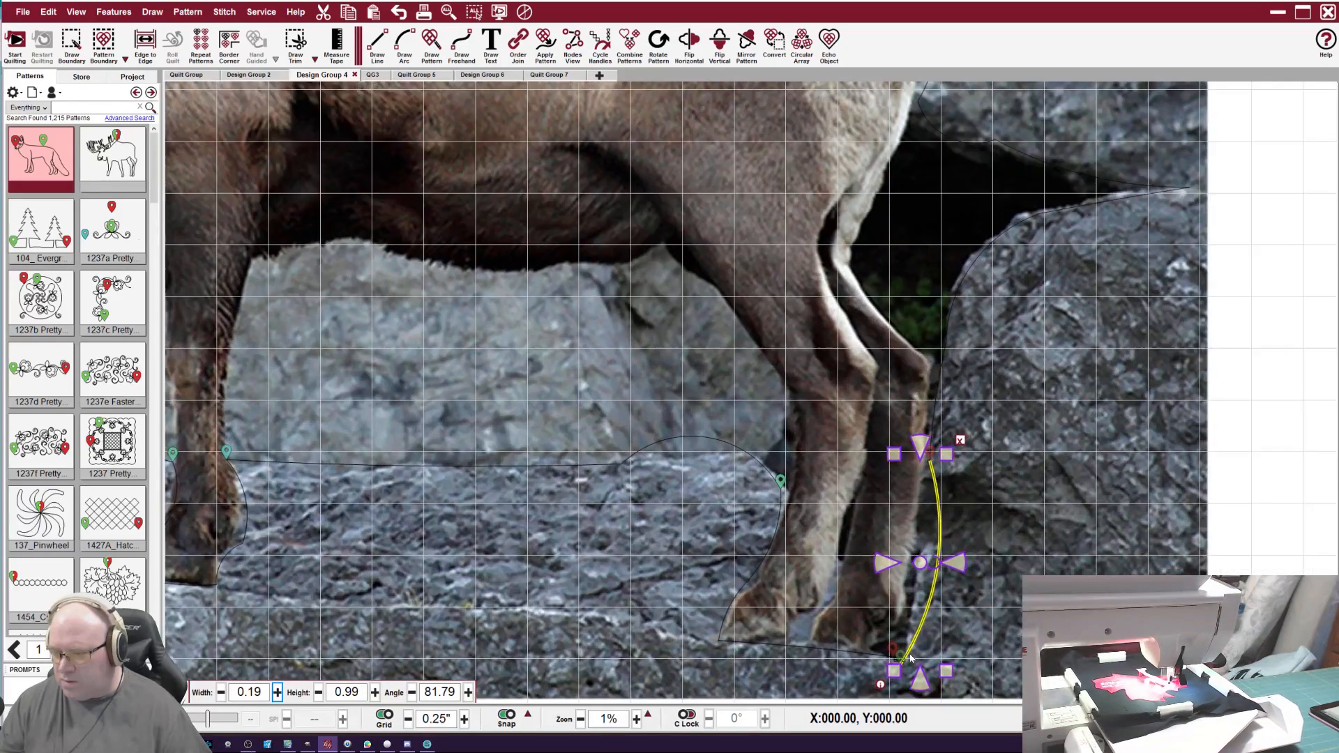
scroll(910, 658, up, 1)
drag(895, 675, 898, 666)
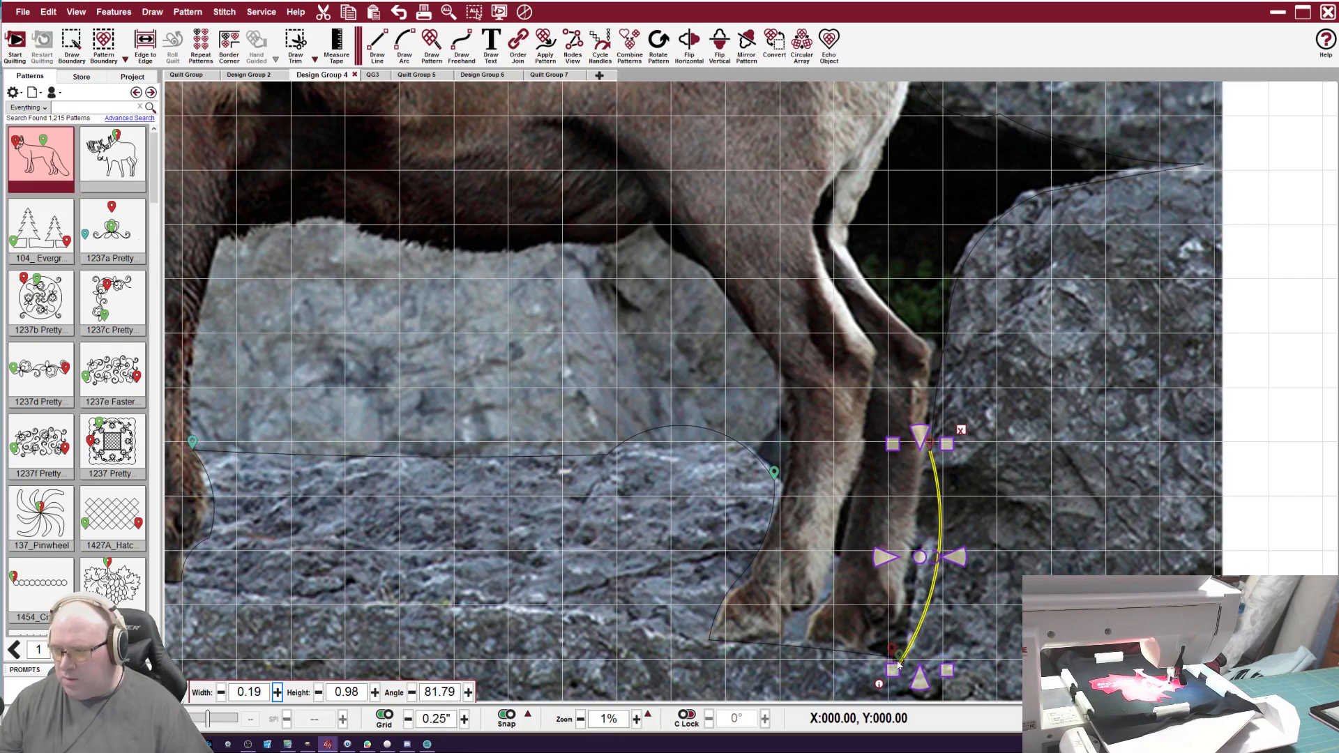
click(969, 630)
Select the background rock segments, including the two arcs at the dark gap behind the ram, and combine them into one pattern.
scroll(970, 630, down, 2)
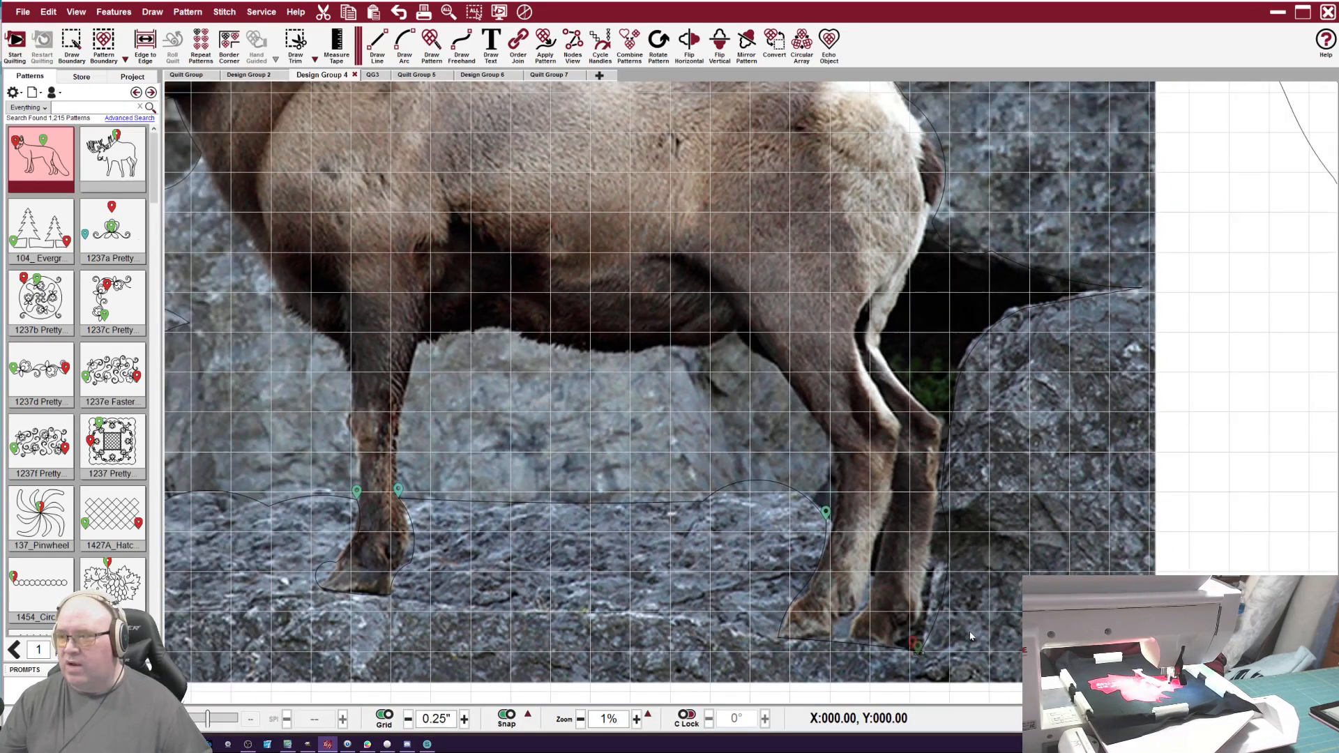
scroll(971, 637, down, 4)
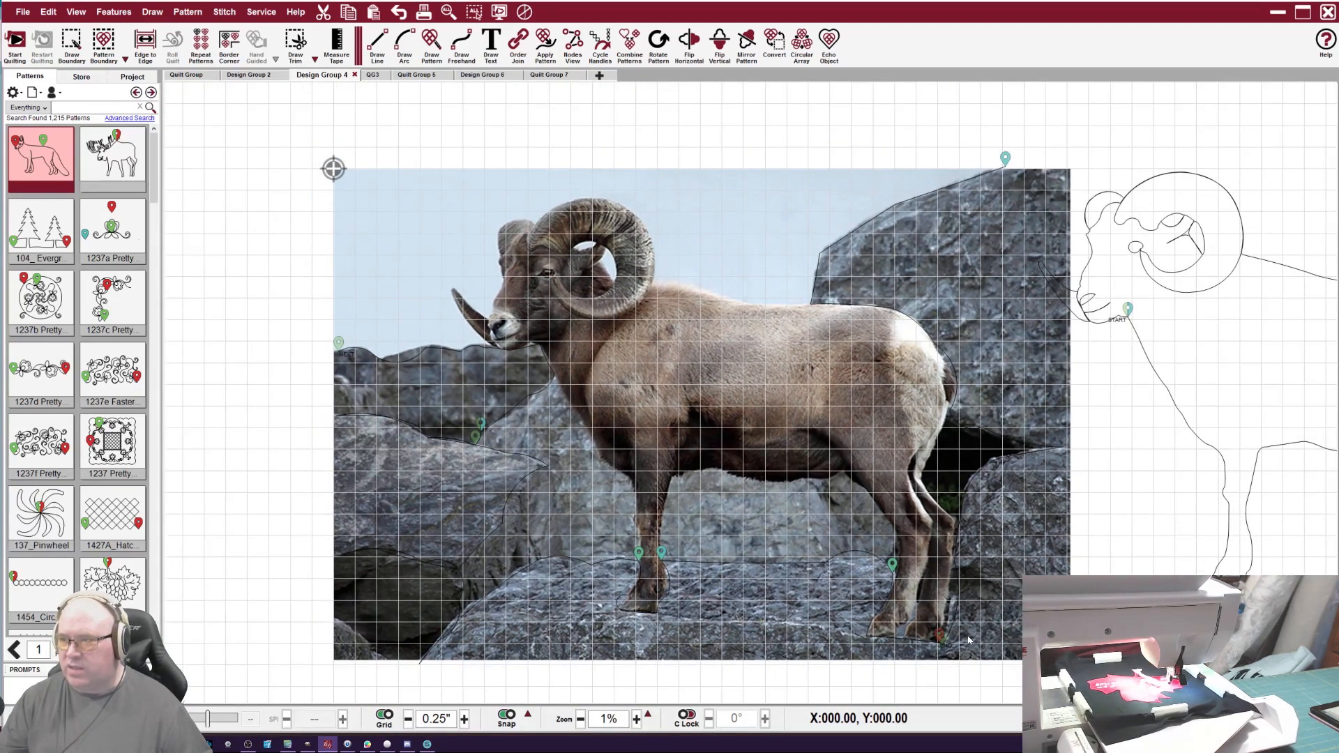
drag(252, 89, 1038, 698)
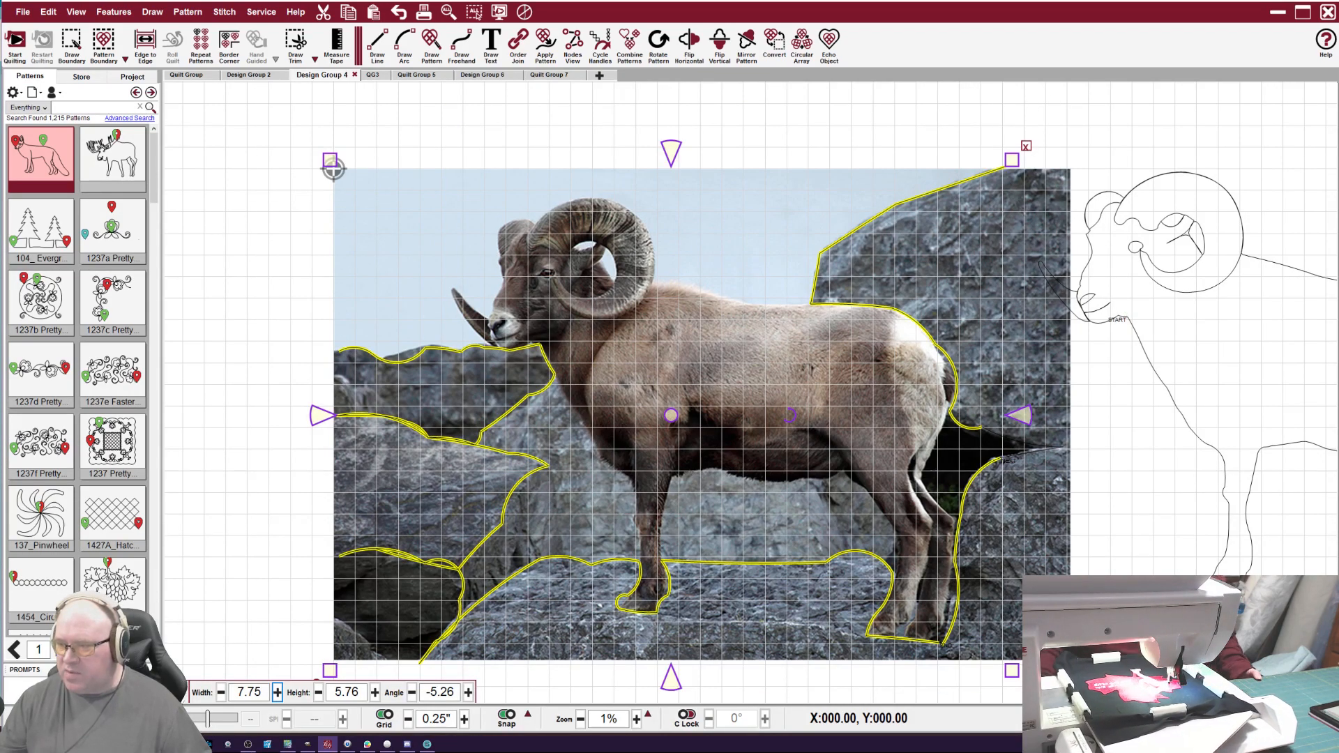
click(1033, 452)
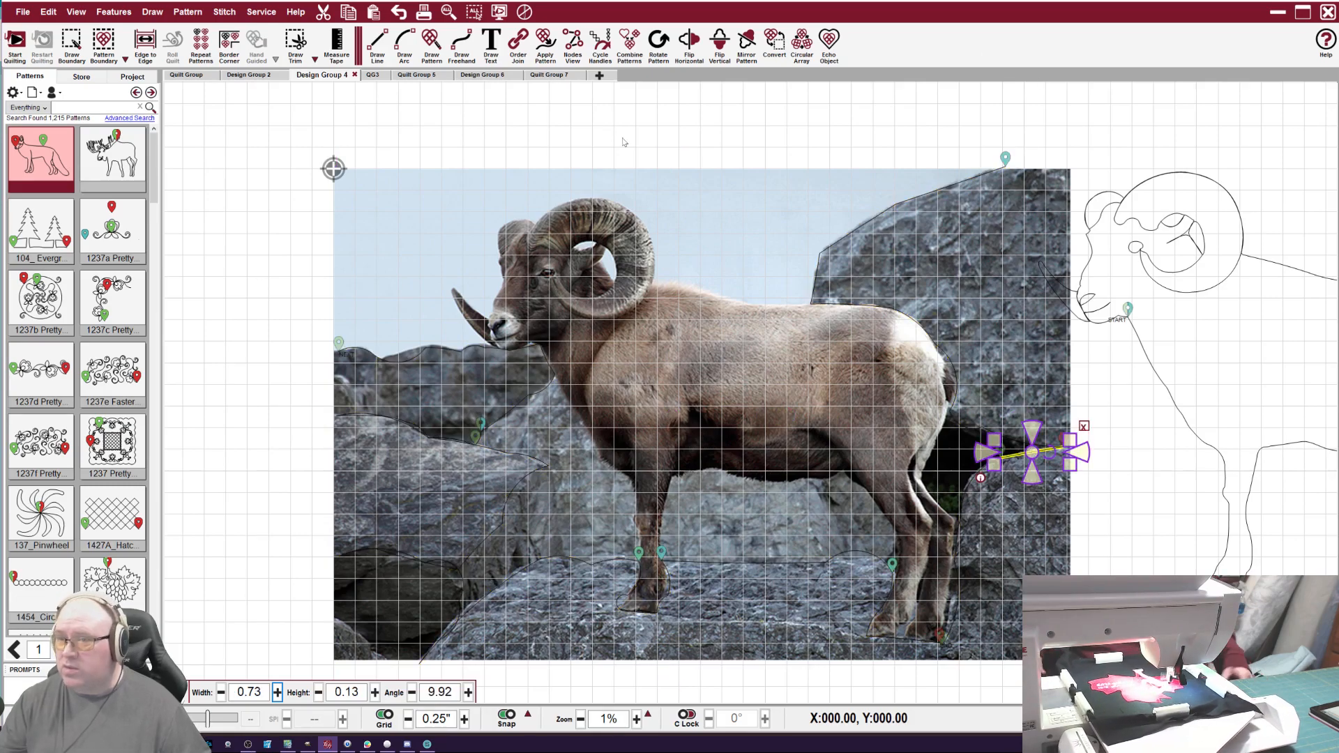
drag(292, 100, 1059, 643)
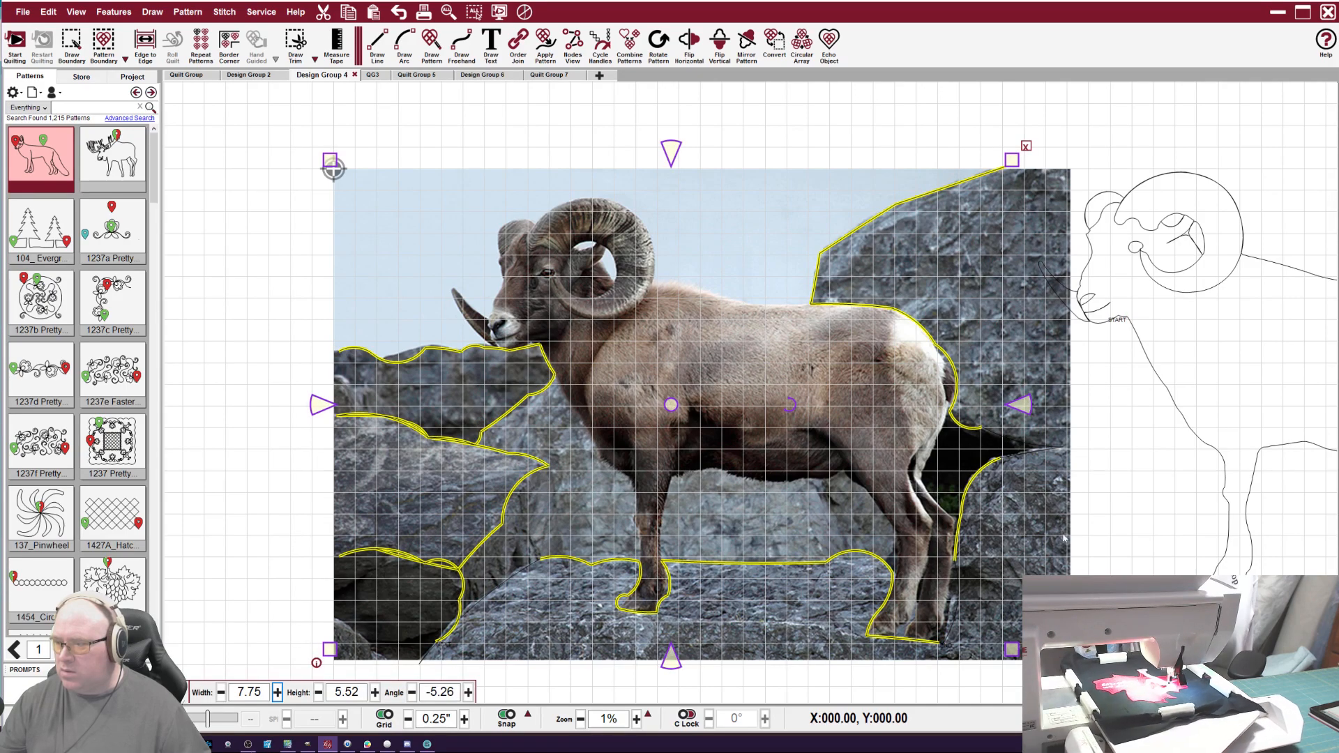
ctrl+click(1022, 453)
ctrl+click(1016, 438)
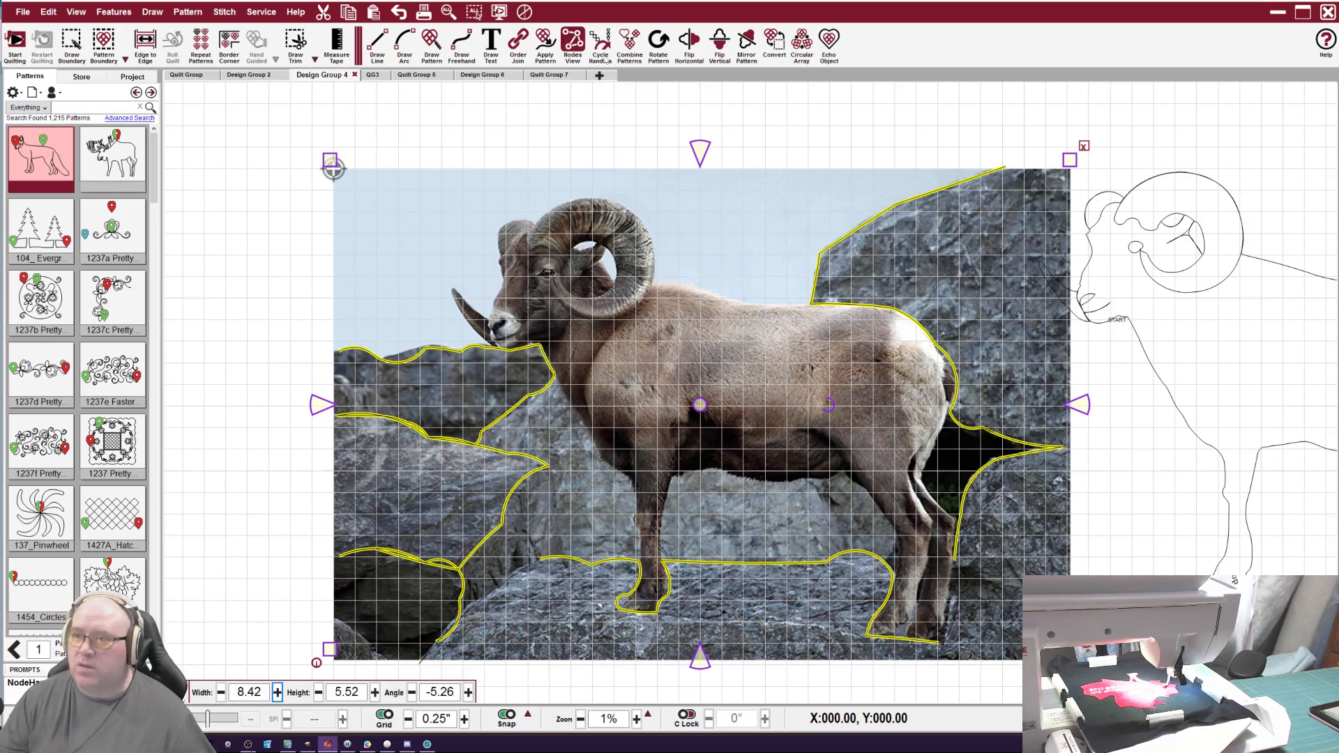
click(628, 49)
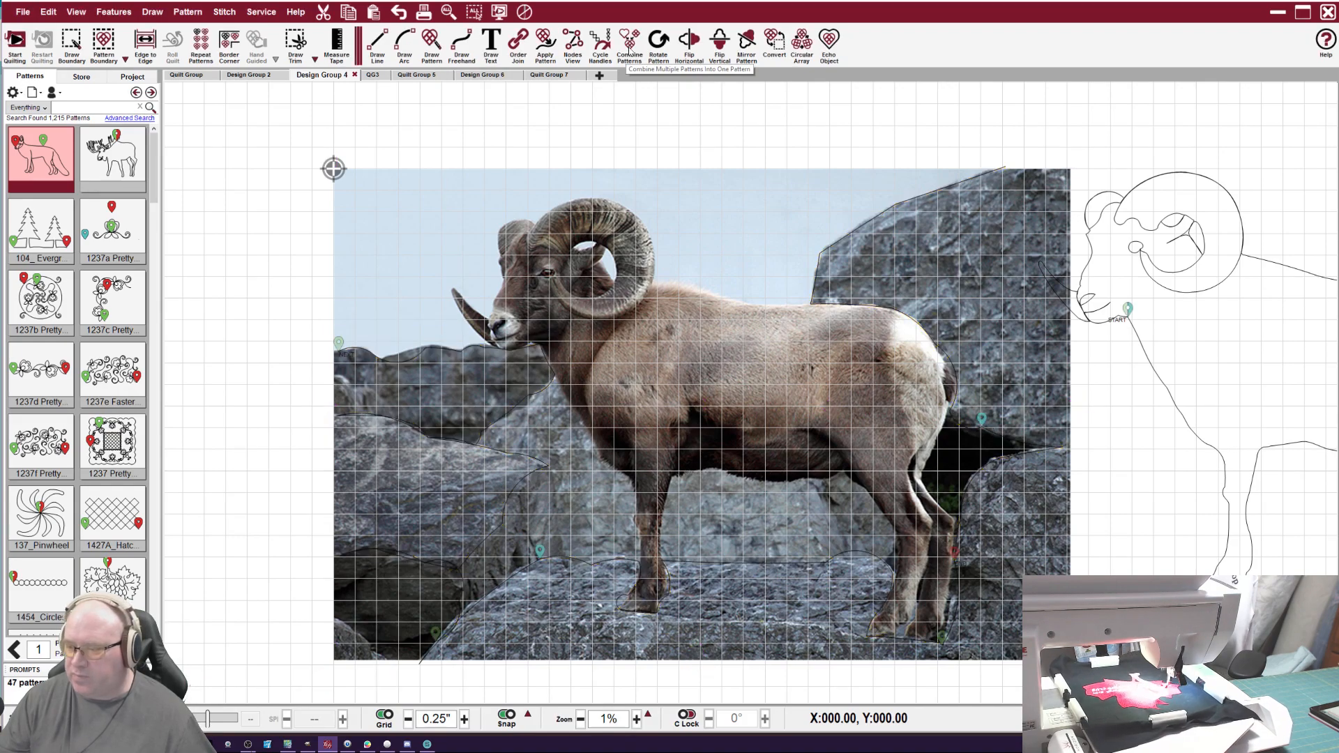
Add the segment behind the hind legs to the selection and combine it with the rest of the rock line.
click(955, 631)
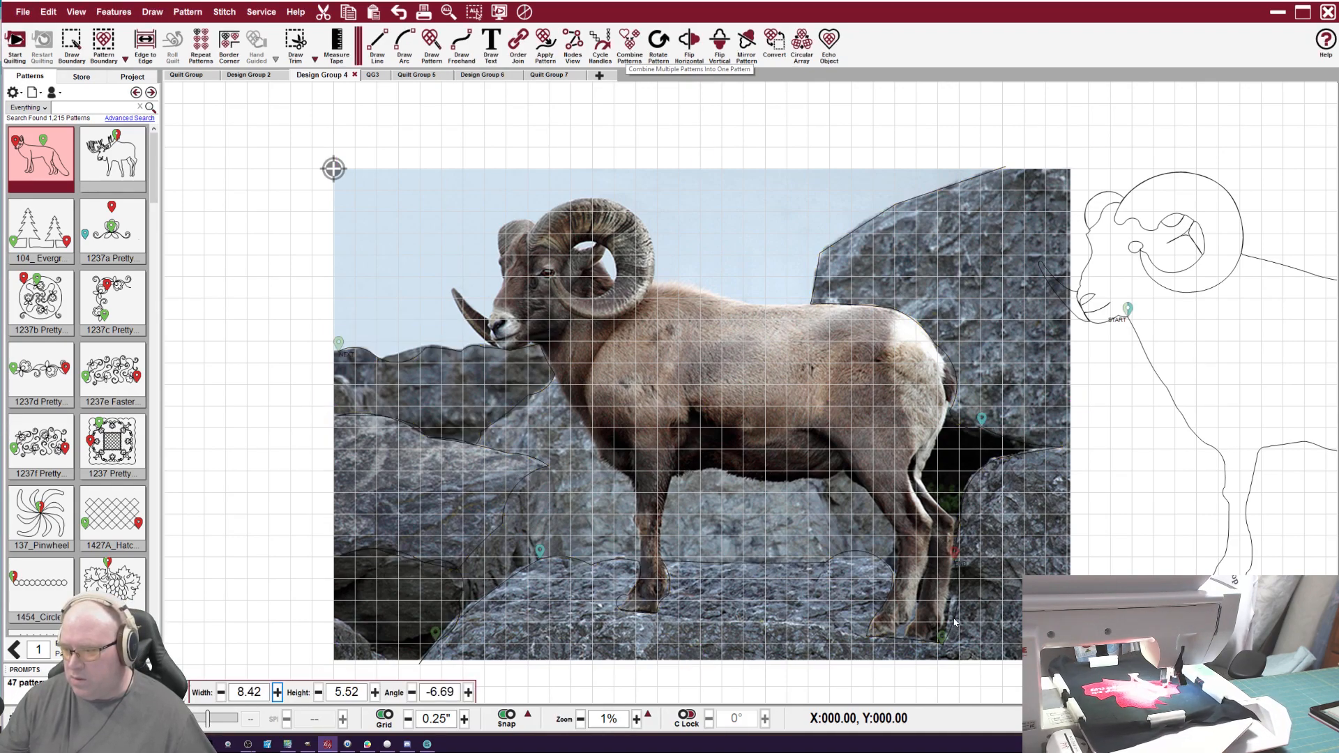
click(954, 623)
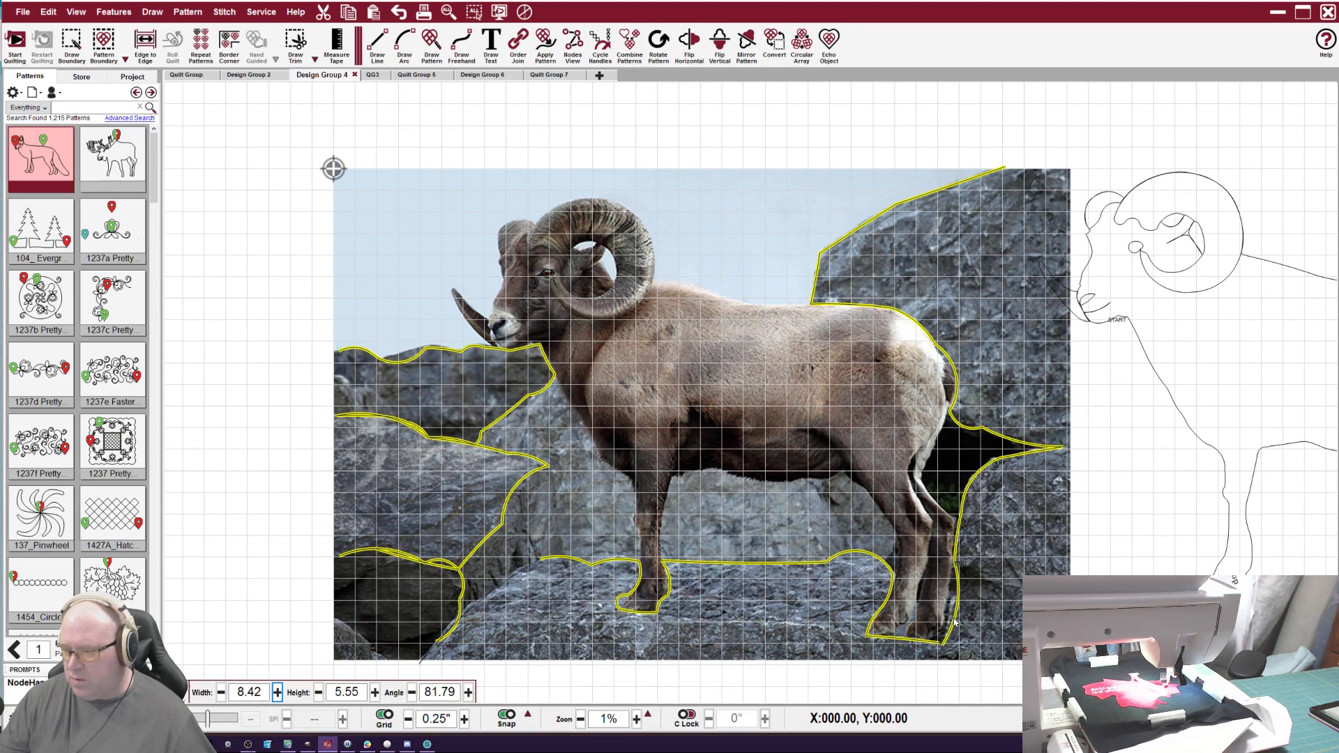
click(954, 623)
click(628, 43)
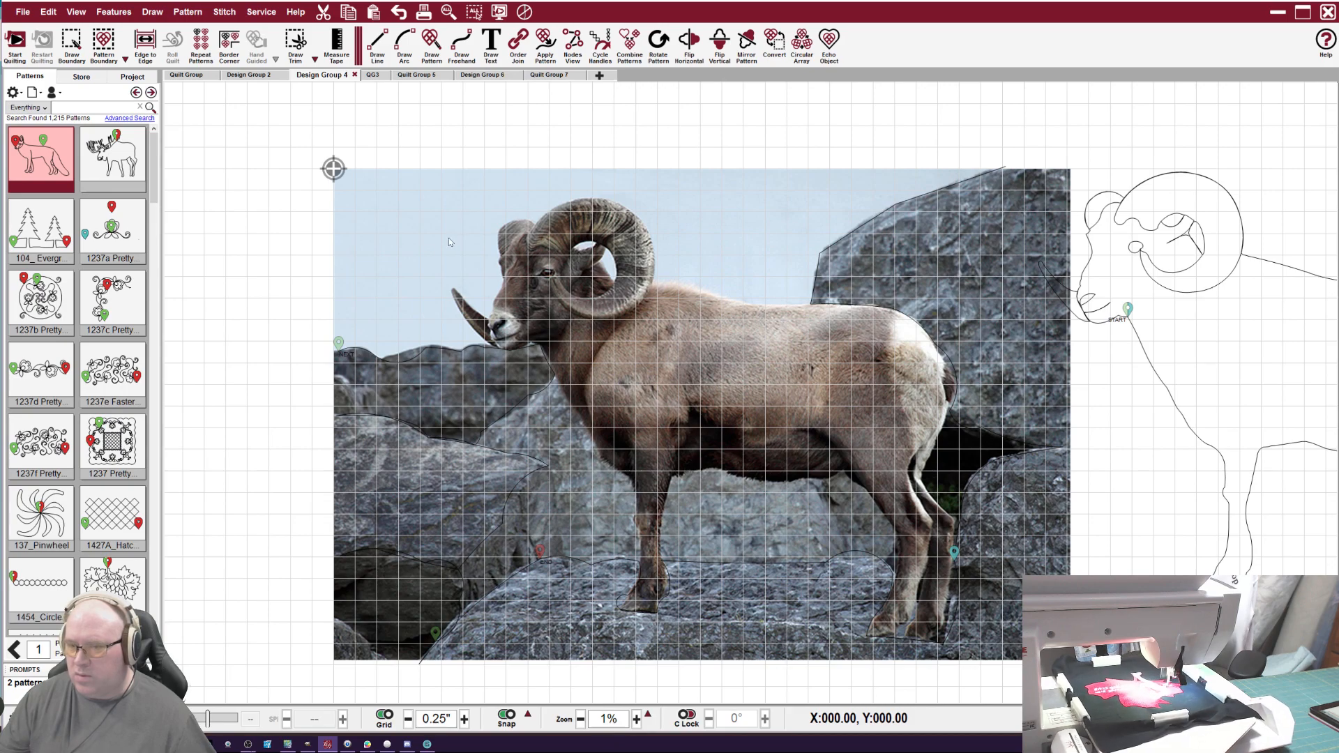
Select all patterns except the ram outline and combine them into a single background pattern.
key(ctrl+a)
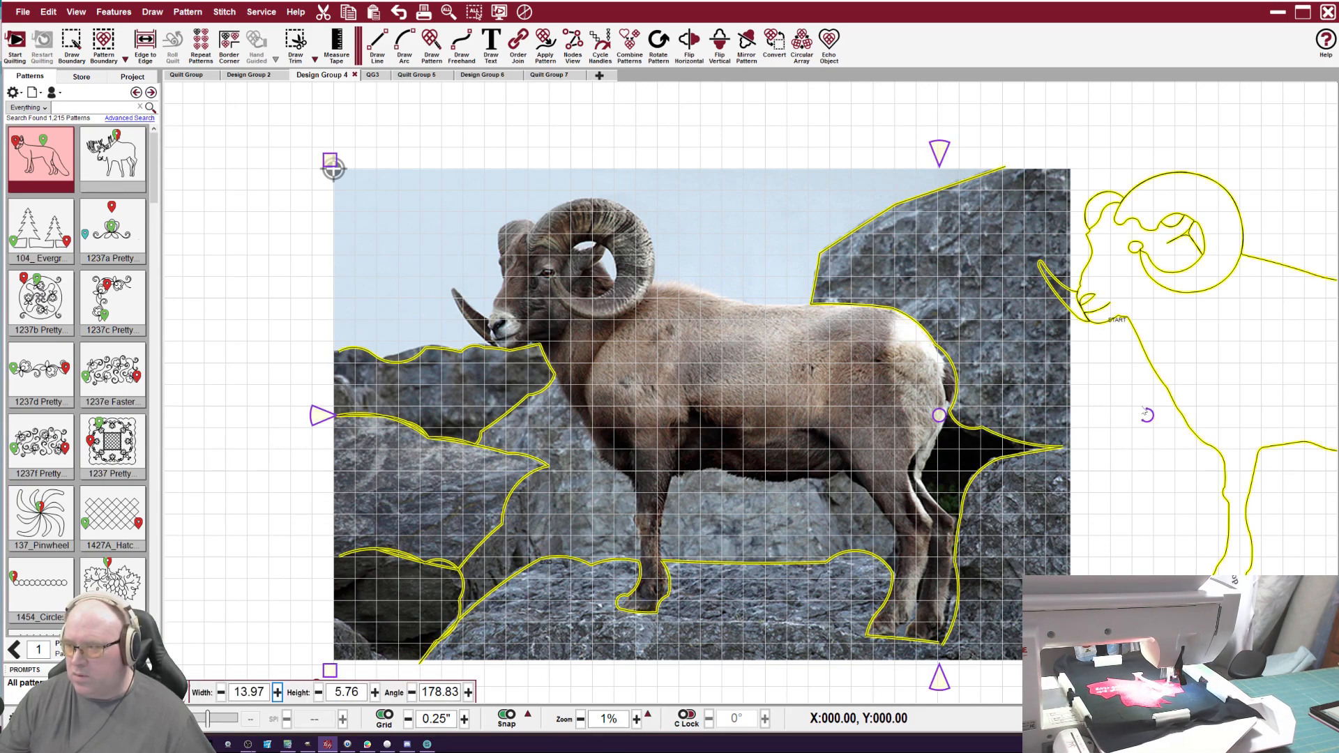
ctrl+click(1165, 396)
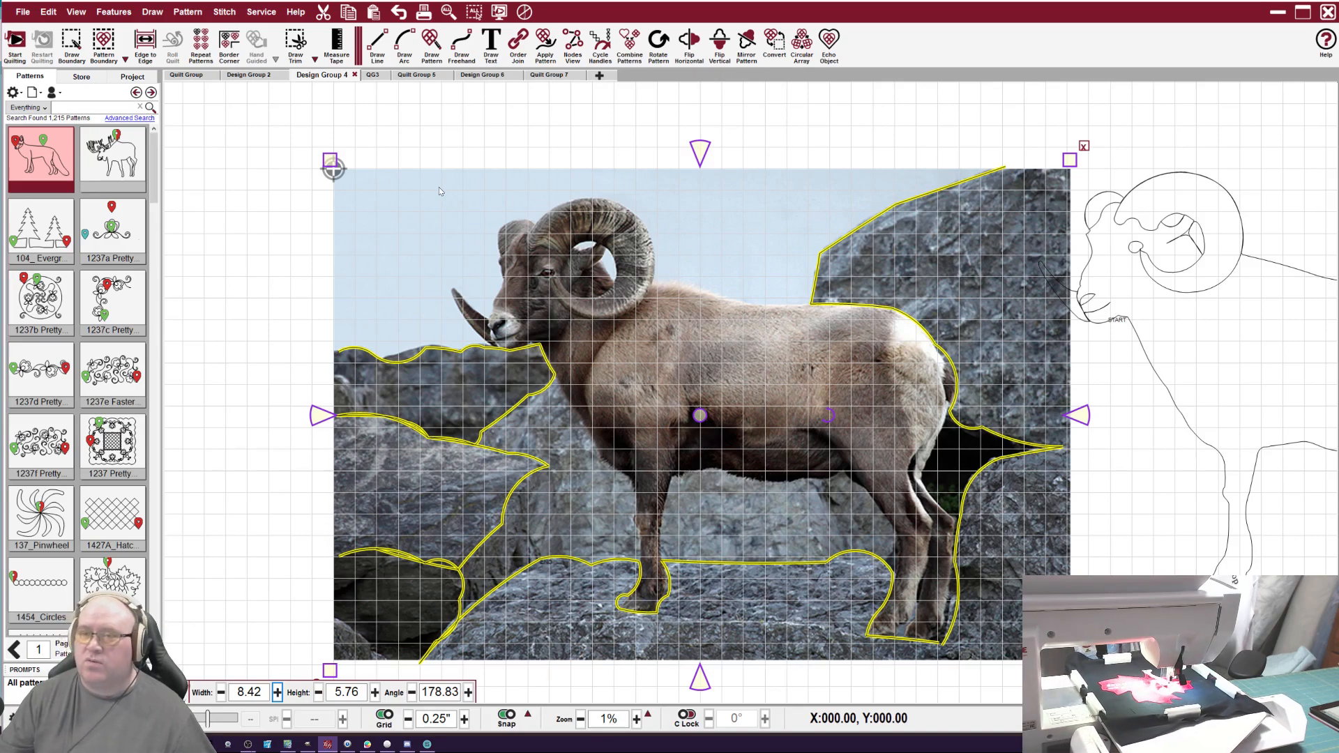
click(627, 46)
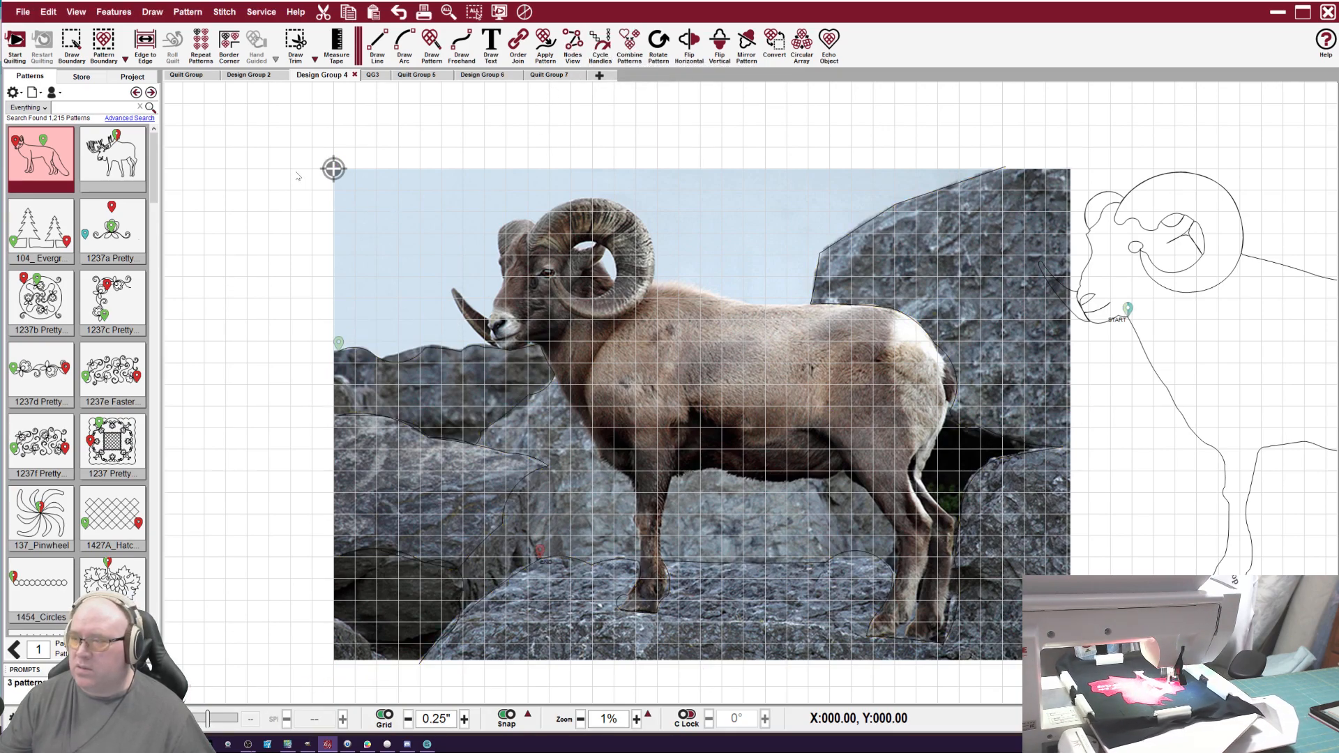
Show the background pattern's nodes and reshape the rock's top edge below the muzzle, extending its start to the photo's edge.
click(401, 362)
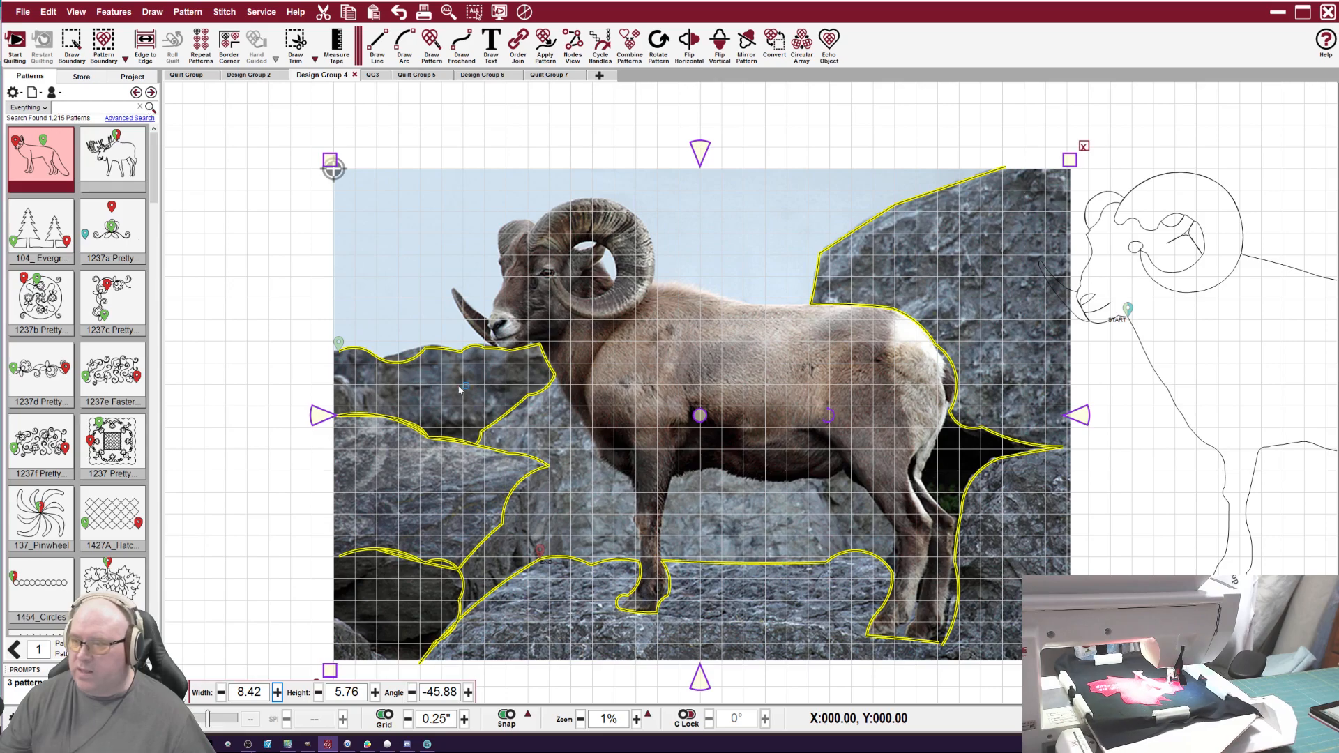
click(579, 55)
scroll(388, 362, up, 3)
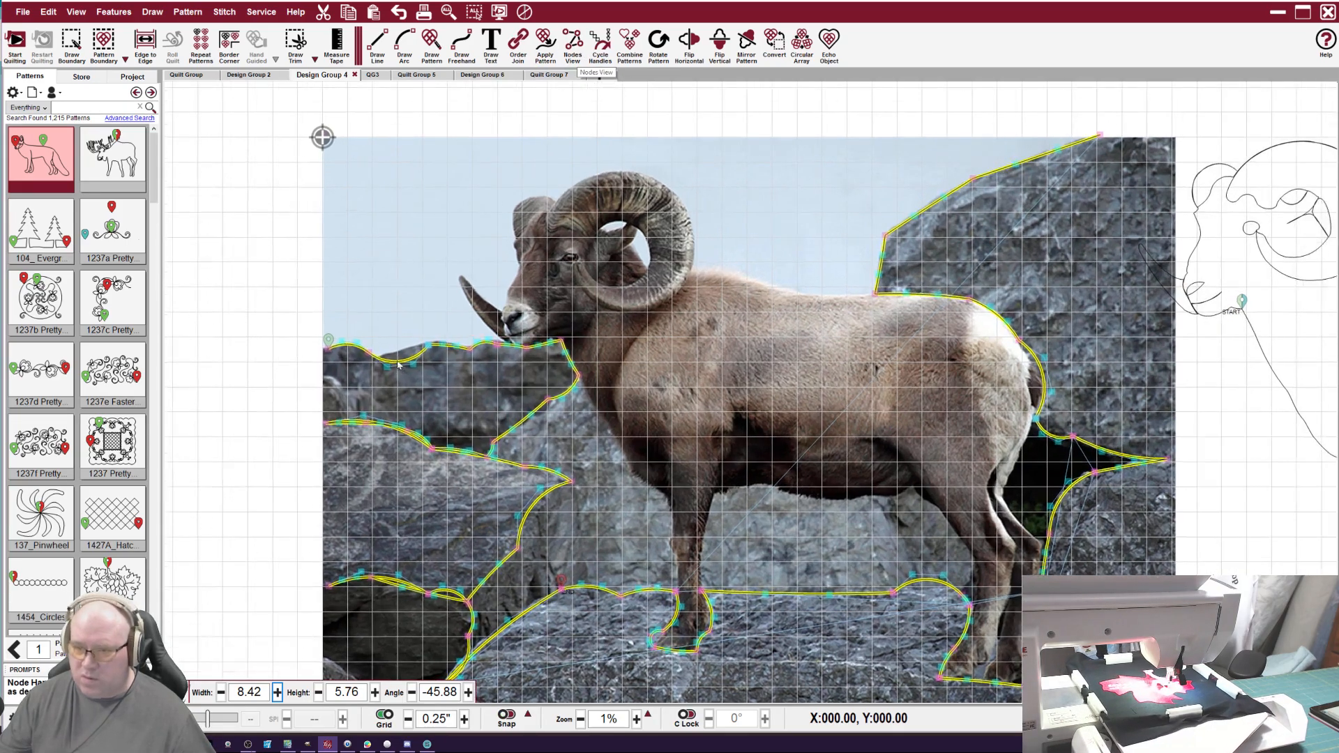
scroll(388, 362, up, 3)
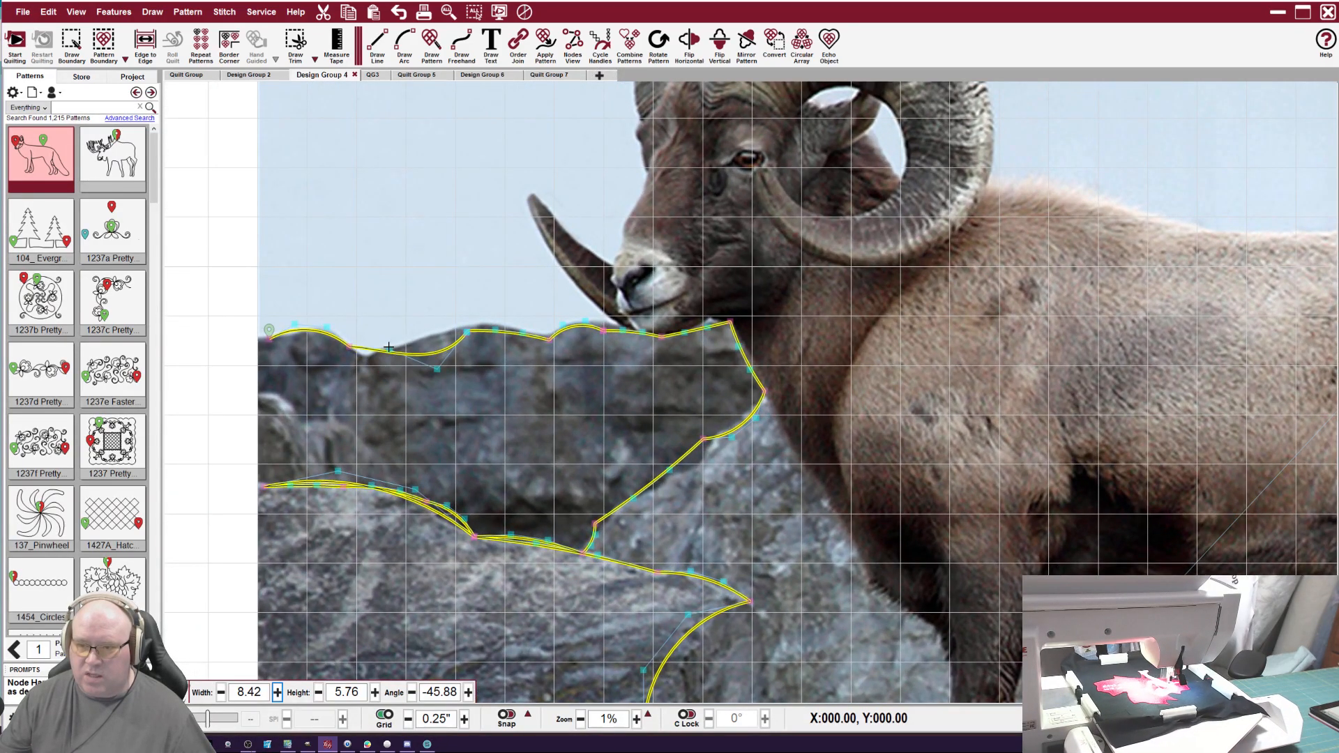
mouse_move(389, 347)
mouse_down()
mouse_move(354, 349)
mouse_move(367, 360)
mouse_up()
drag(270, 339, 258, 339)
drag(436, 368, 464, 328)
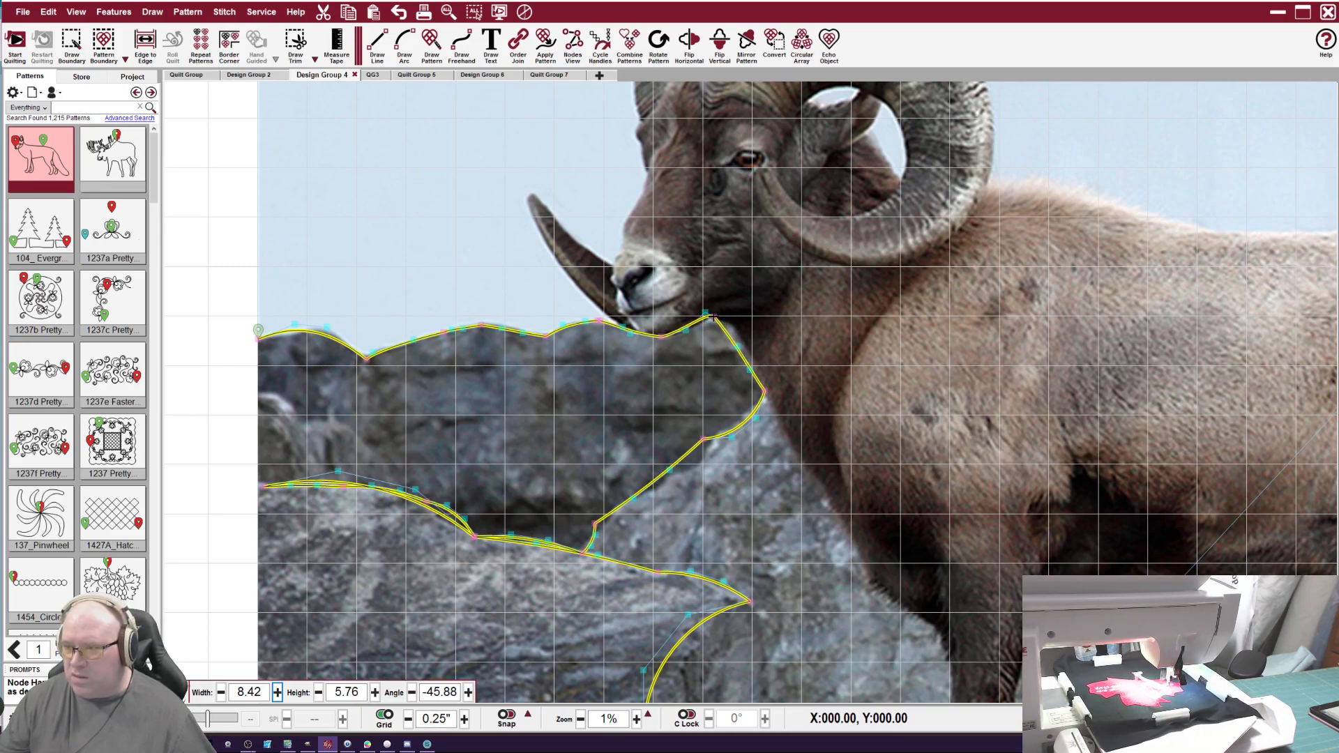
Adjust the nodes along the rock edge beside the ram's chest to smooth the curve down to the lower rock.
drag(738, 344, 735, 311)
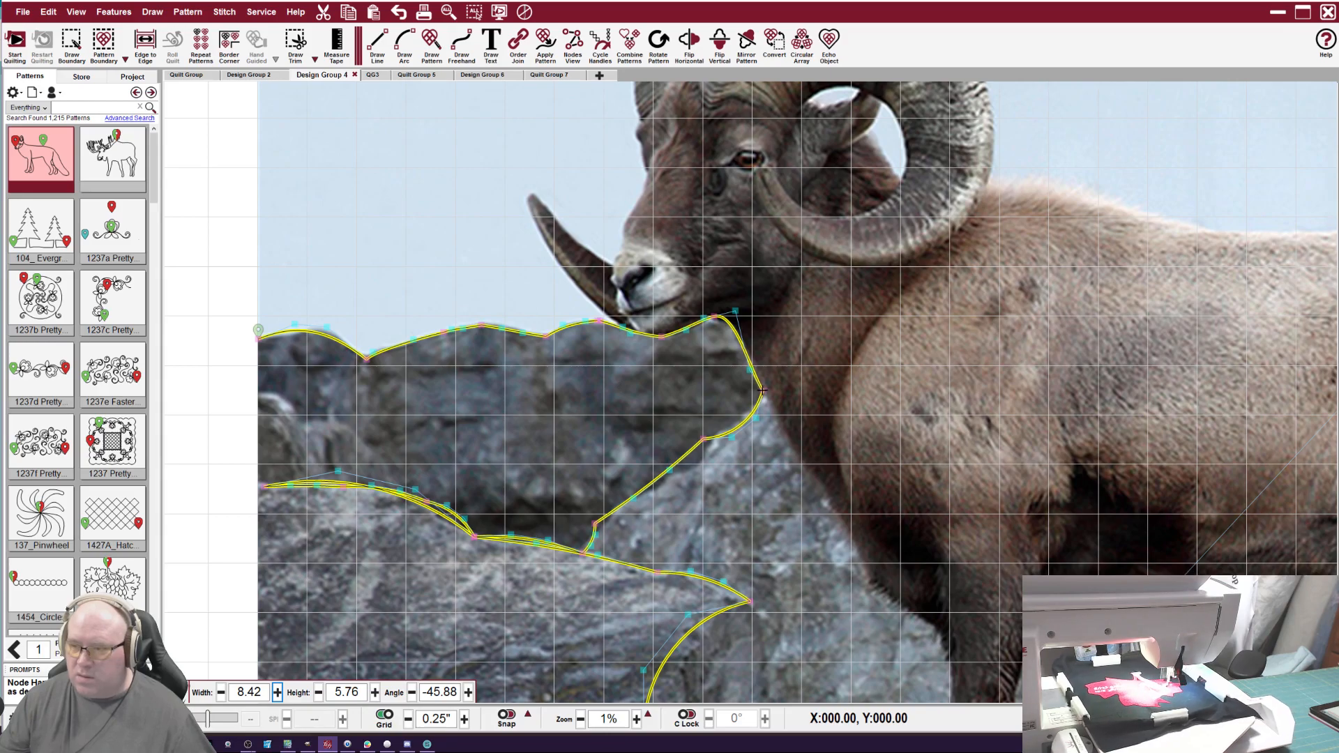
drag(754, 366, 759, 365)
drag(757, 419, 768, 401)
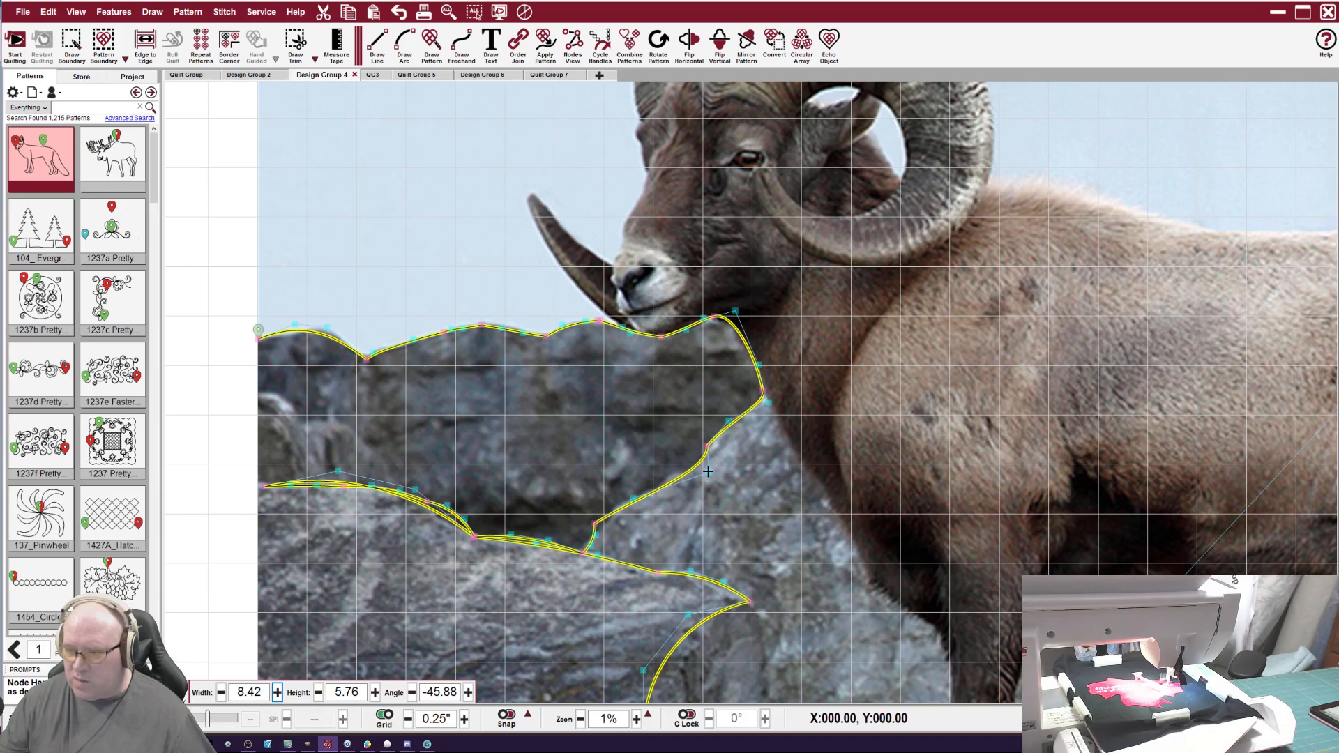
drag(594, 521, 626, 489)
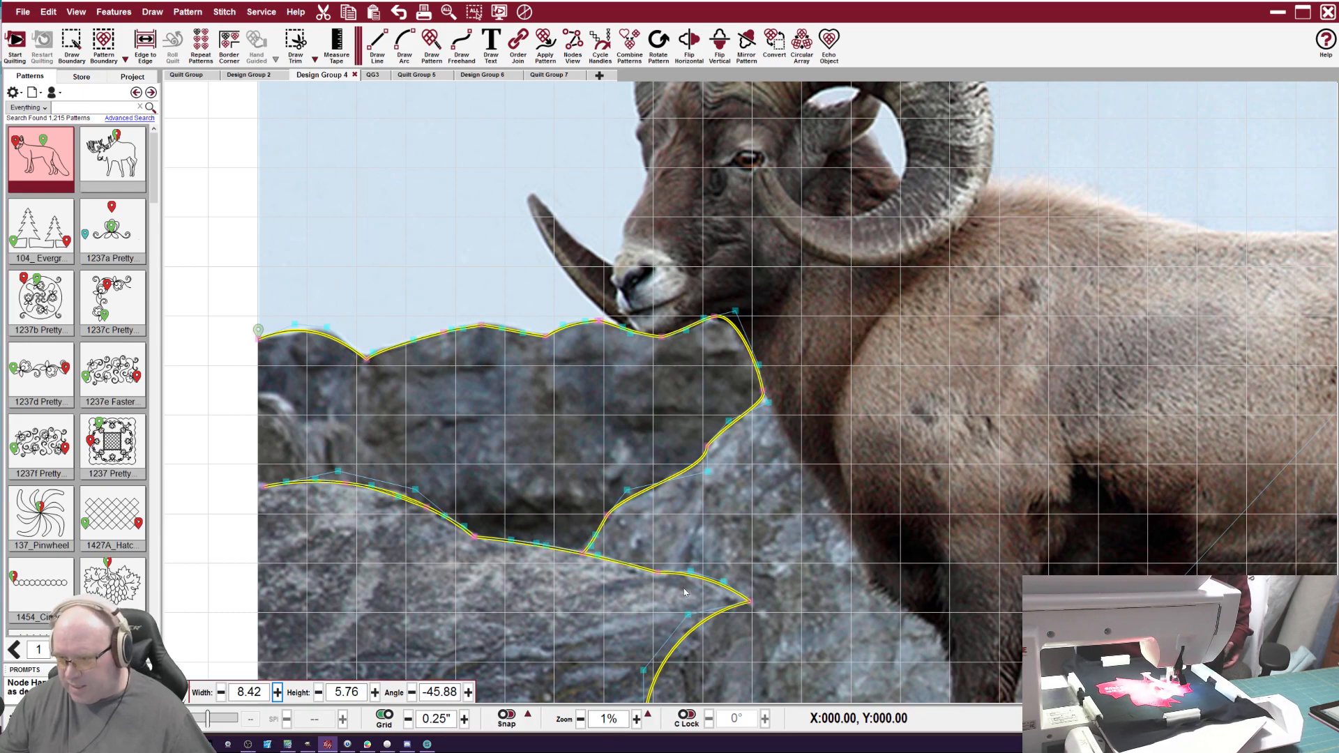
scroll(736, 628, down, 5)
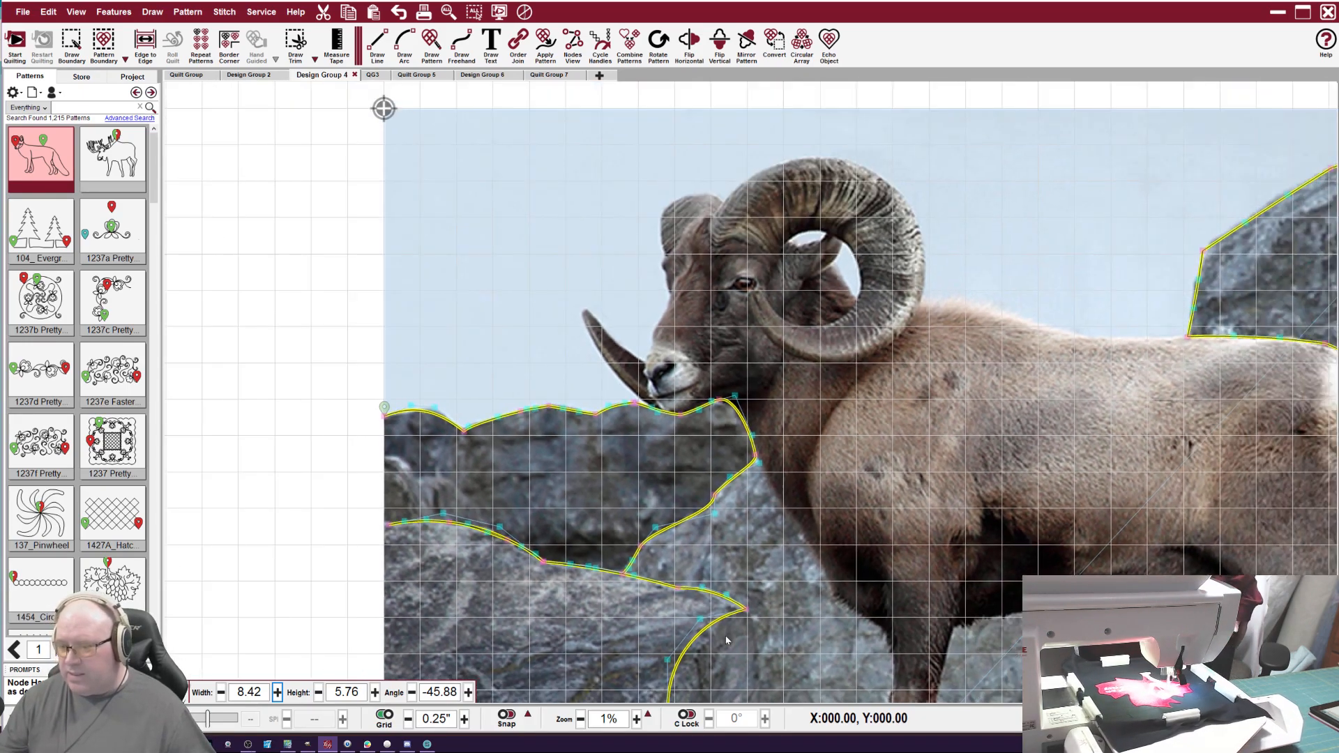
scroll(732, 657, down, 2)
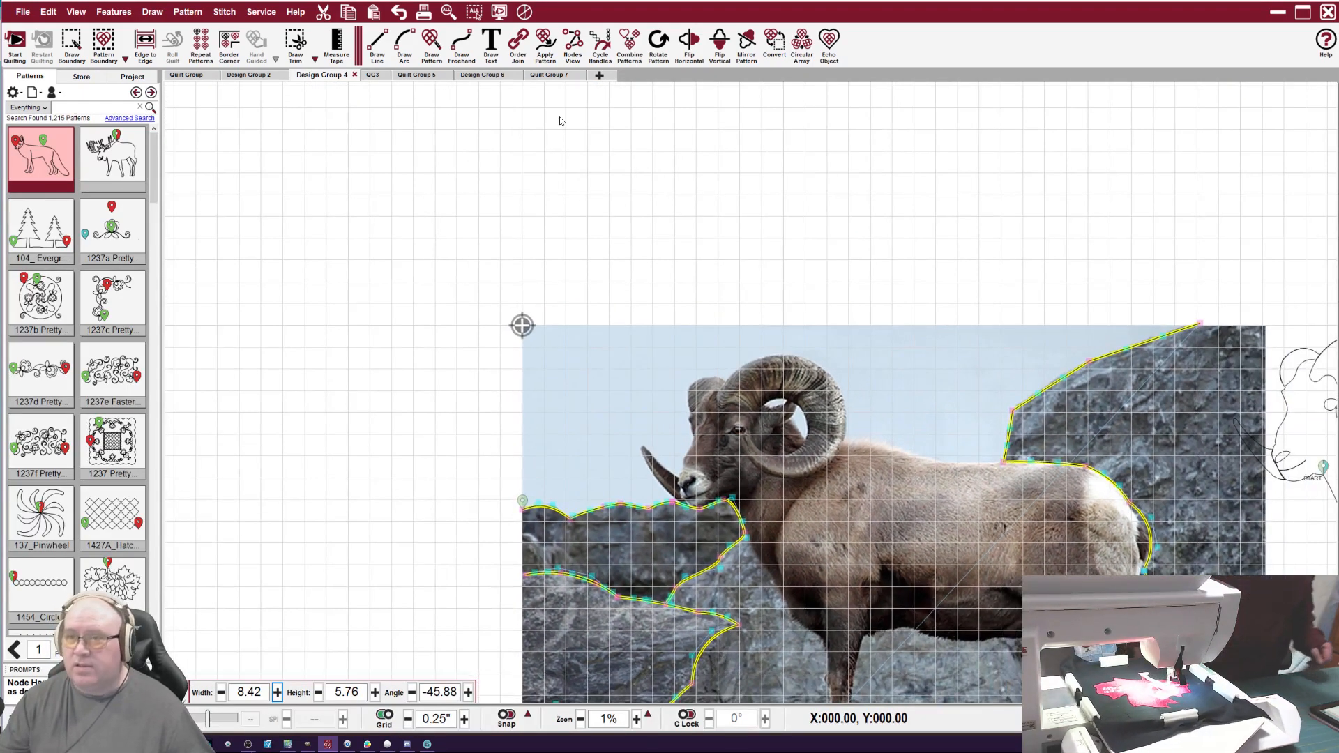
click(449, 12)
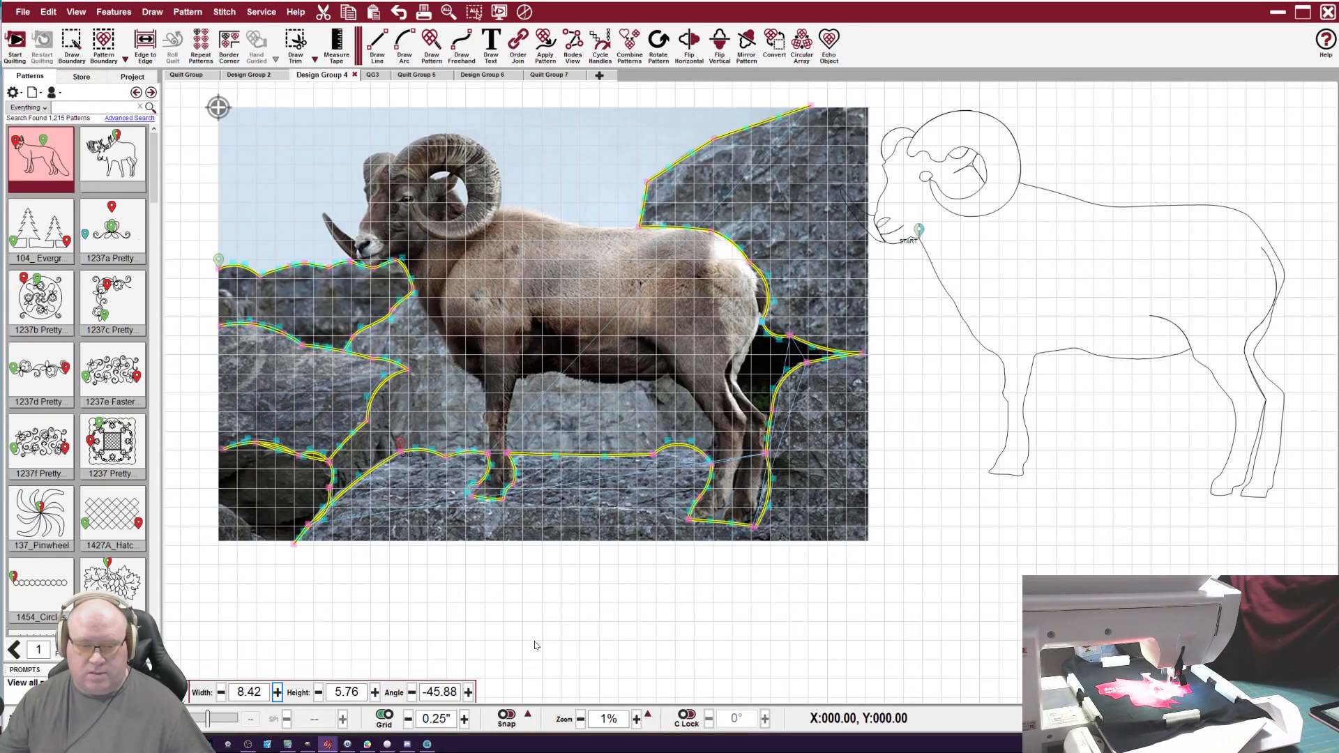
Smooth the dark rock's top edge in the photo's lower-left corner and the adjoining foreground rock edge leading to the ram's front leg.
scroll(293, 493, up, 1)
scroll(293, 493, up, 4)
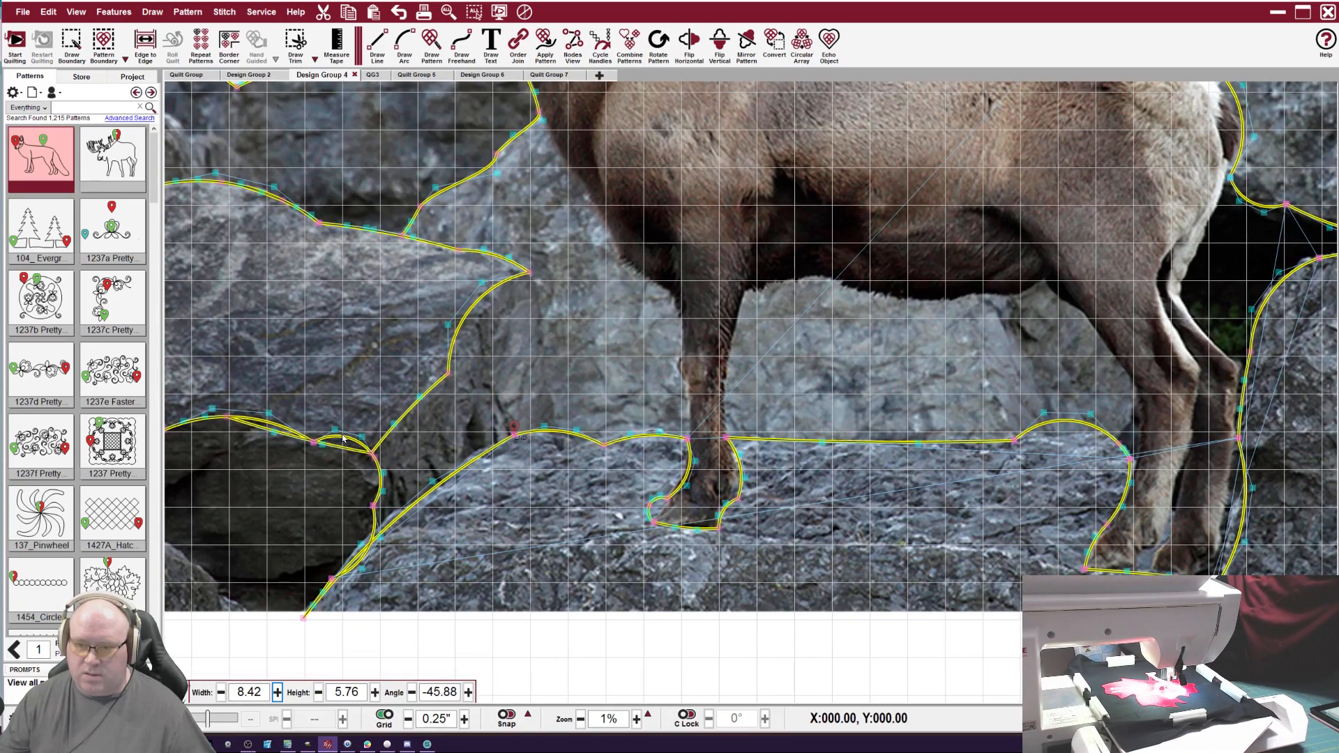
drag(362, 437, 268, 430)
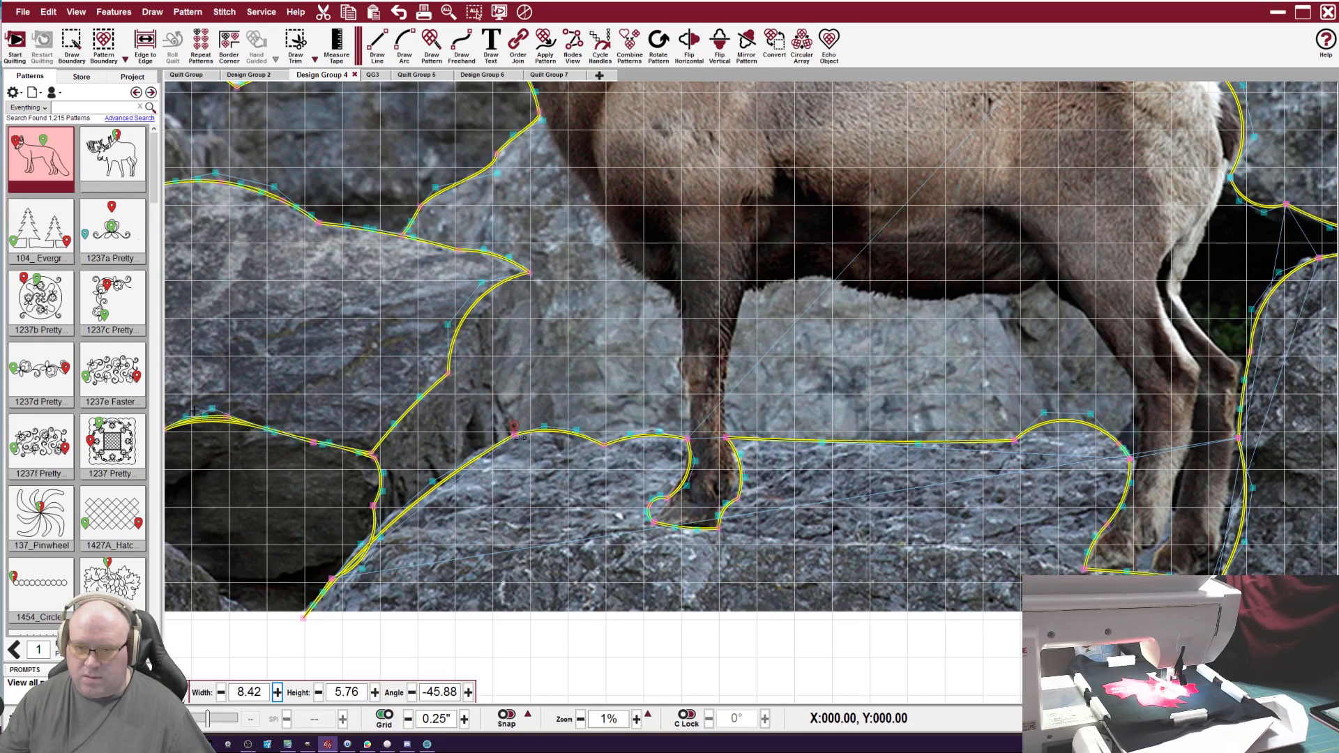
mouse_move(206, 419)
mouse_down()
mouse_move(220, 392)
mouse_move(229, 407)
mouse_move(209, 419)
mouse_up()
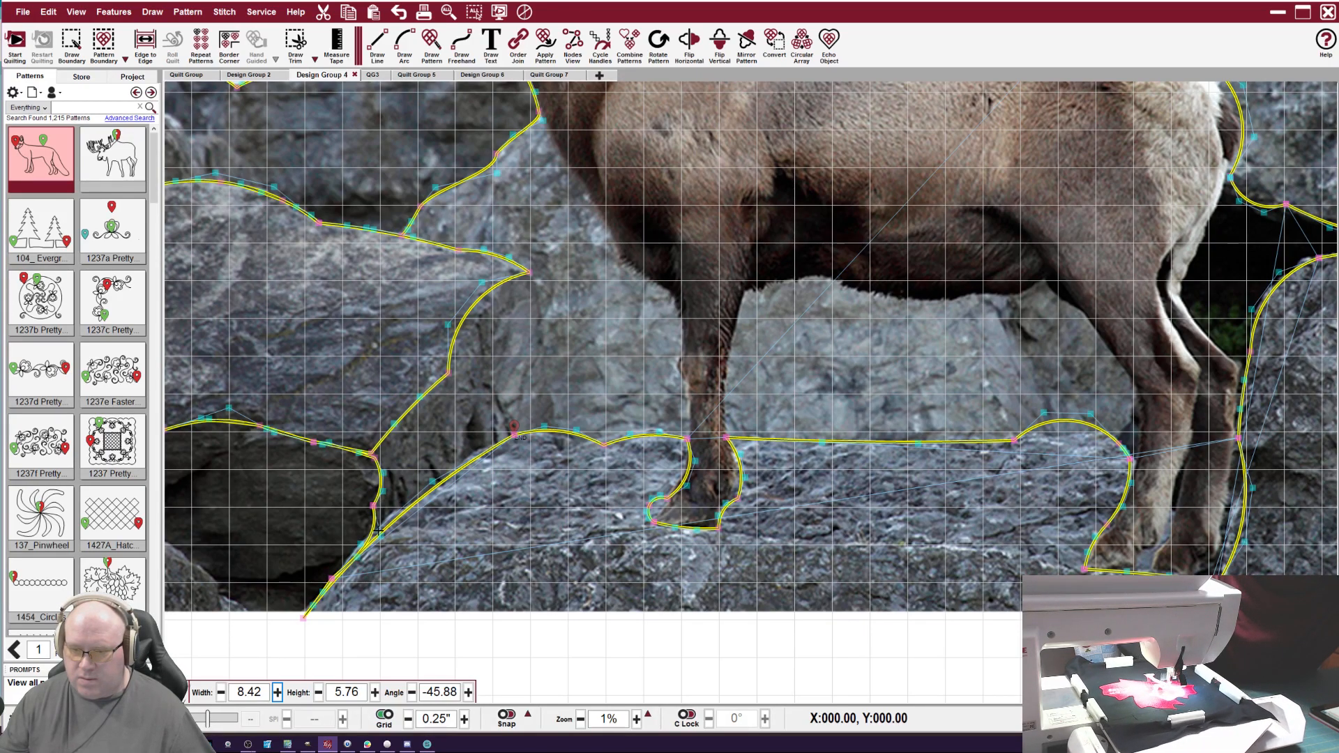
drag(432, 481, 428, 471)
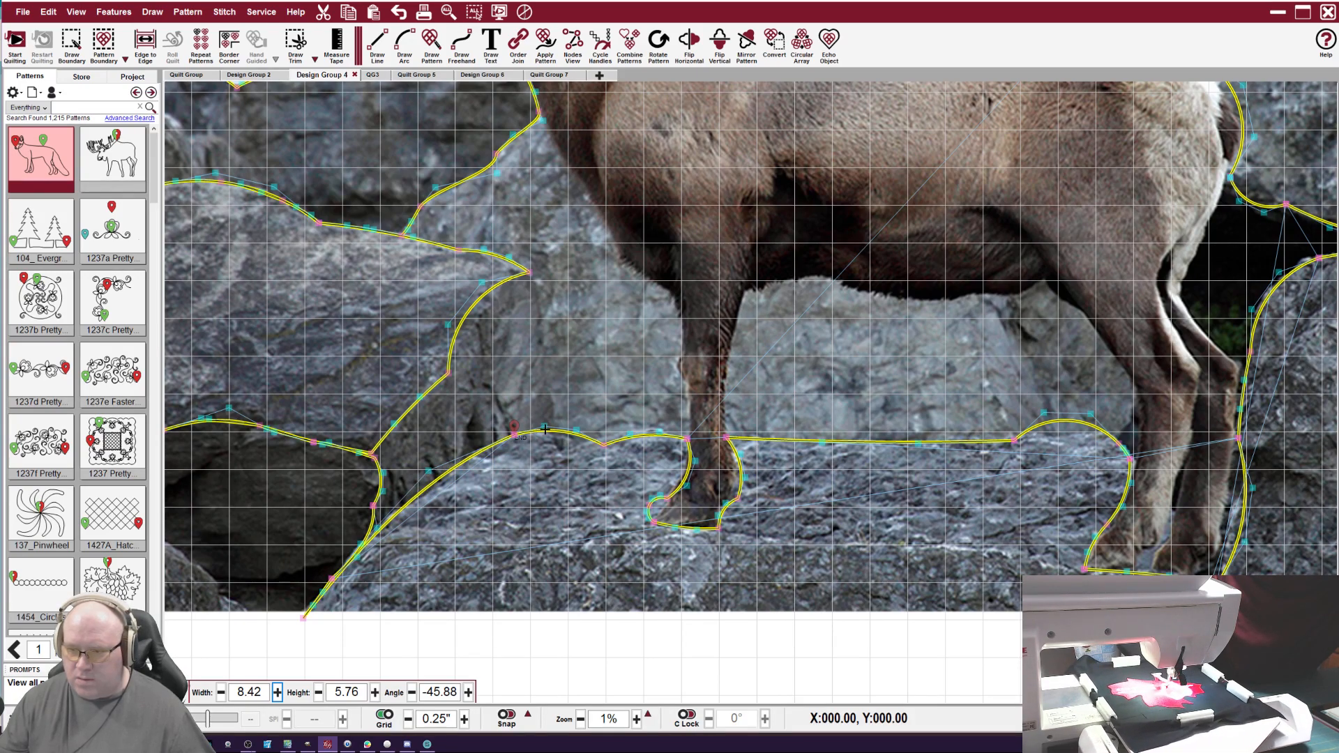
drag(604, 445, 582, 440)
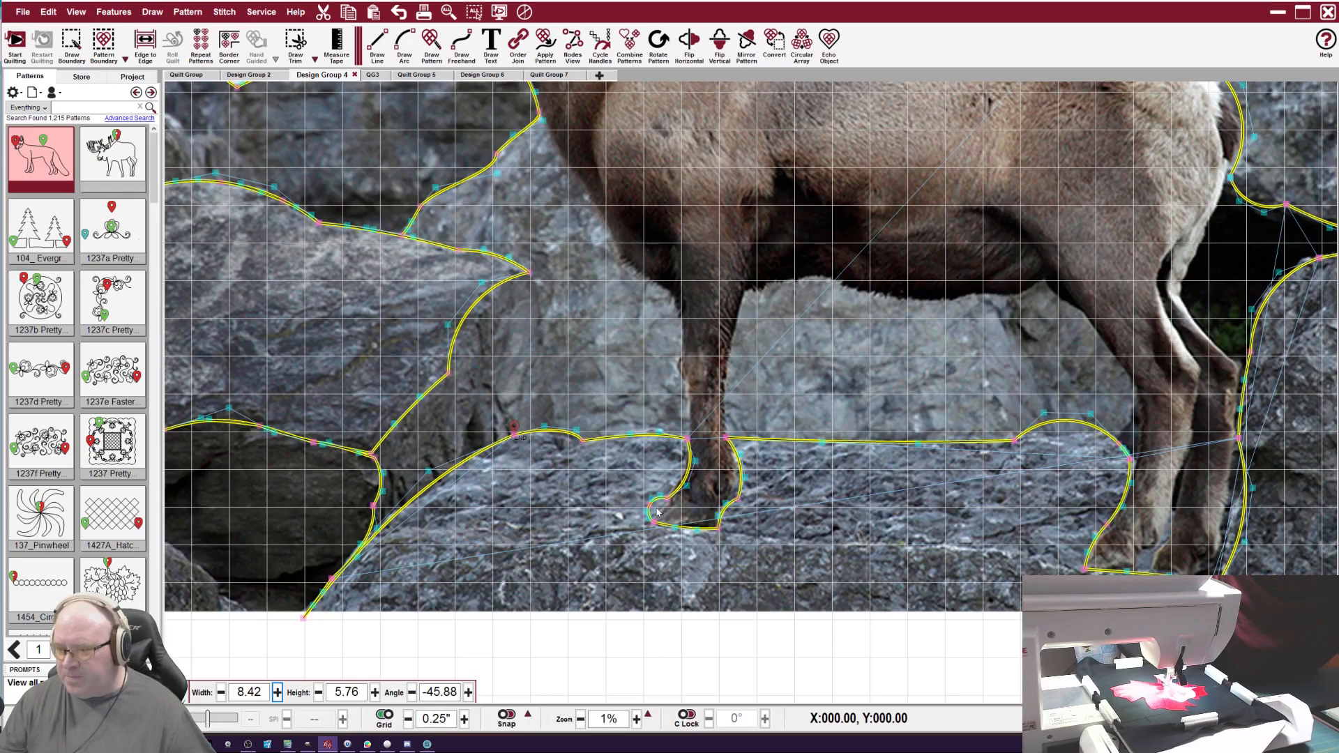
Adjust the nodes around the front leg so the background line follows both sides of the hoof closely.
scroll(657, 512, up, 5)
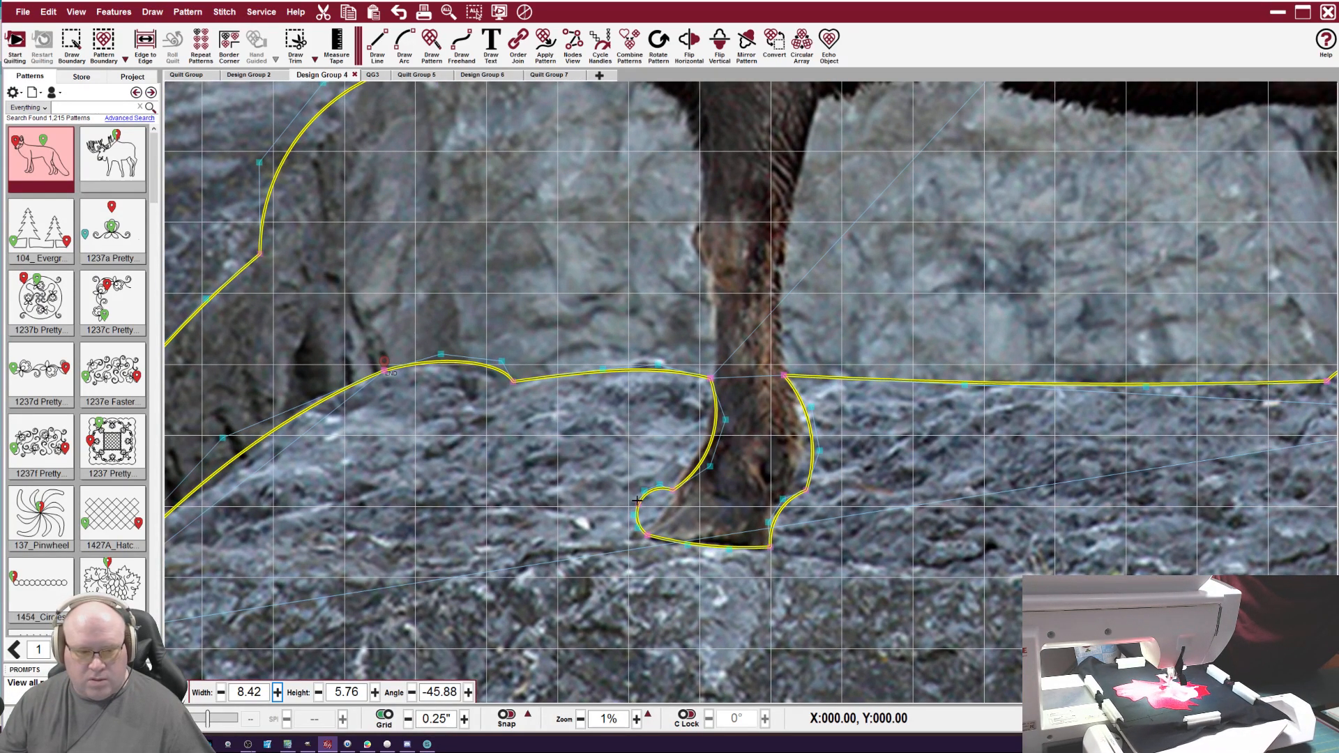
drag(637, 500, 695, 456)
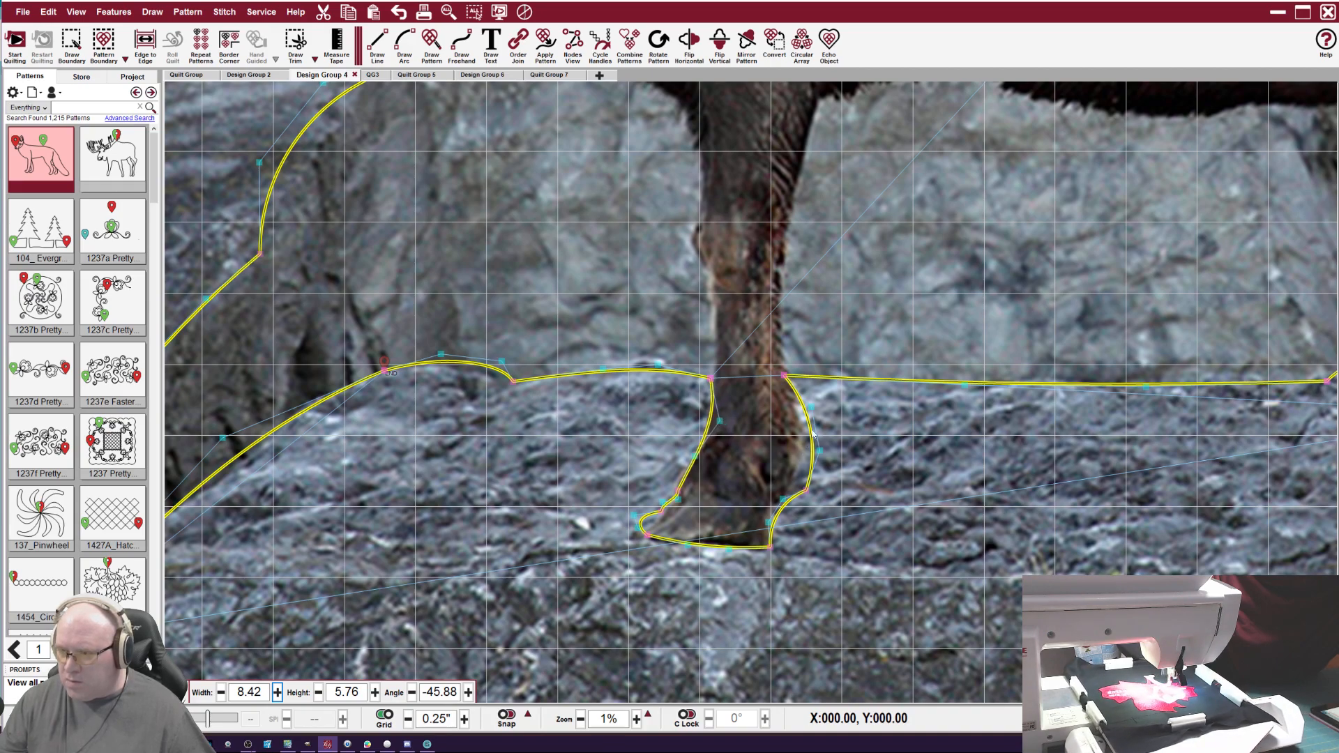
drag(811, 408, 796, 406)
drag(821, 451, 769, 541)
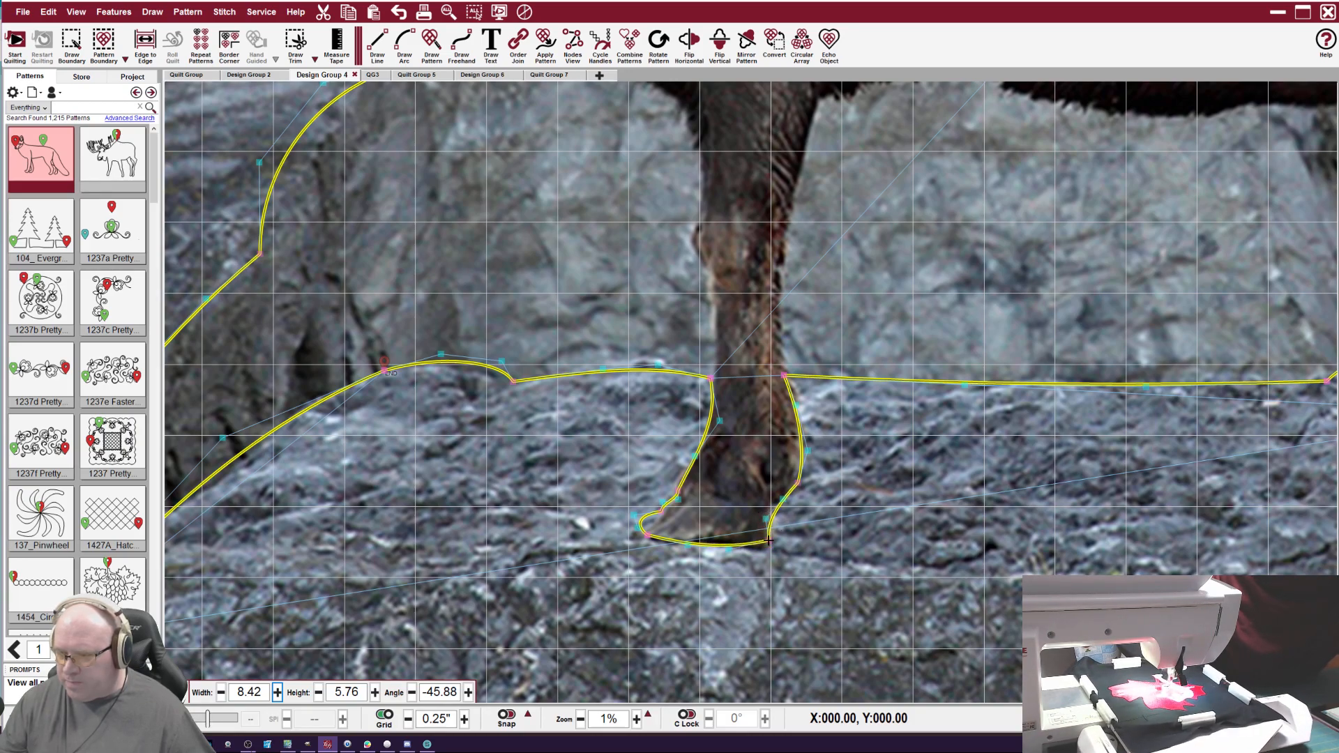
drag(636, 516, 650, 525)
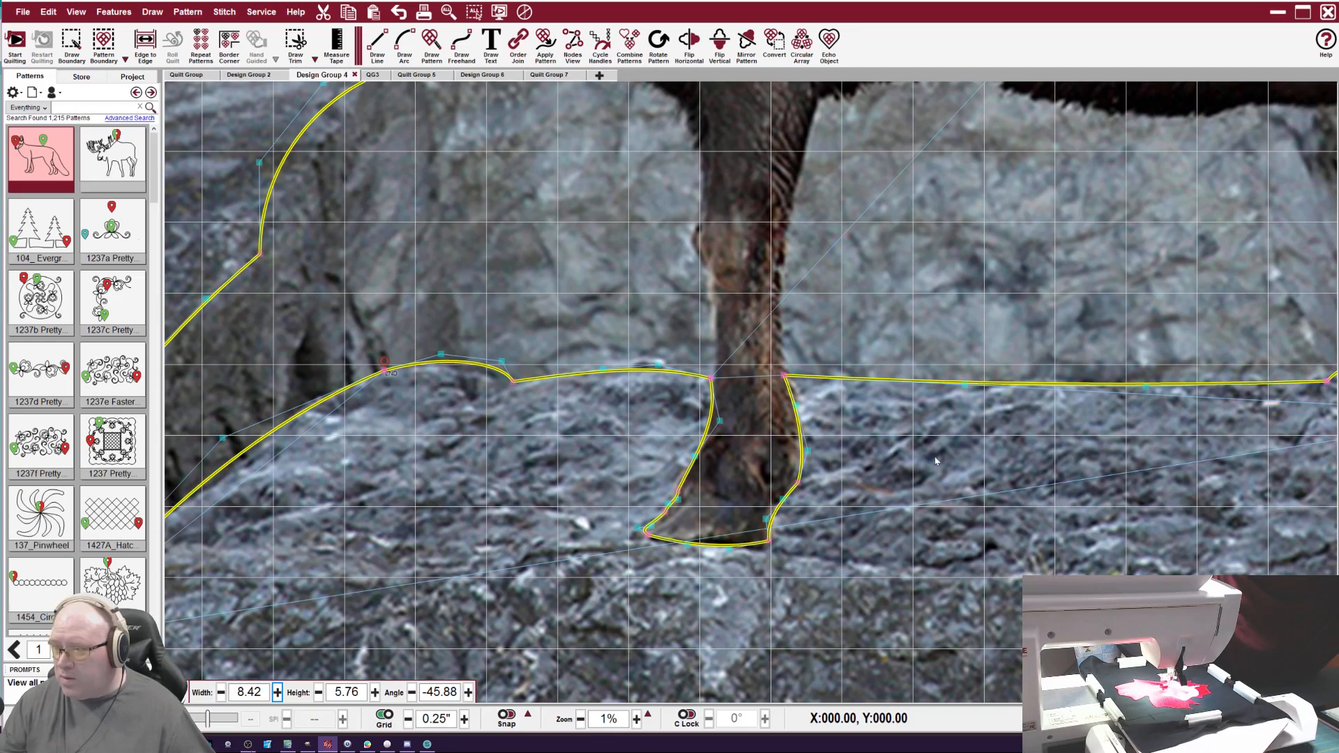
Flatten the rounded hump in the rock line before the hind legs into a gently rising edge ending in a corner at the leg.
scroll(882, 423, down, 5)
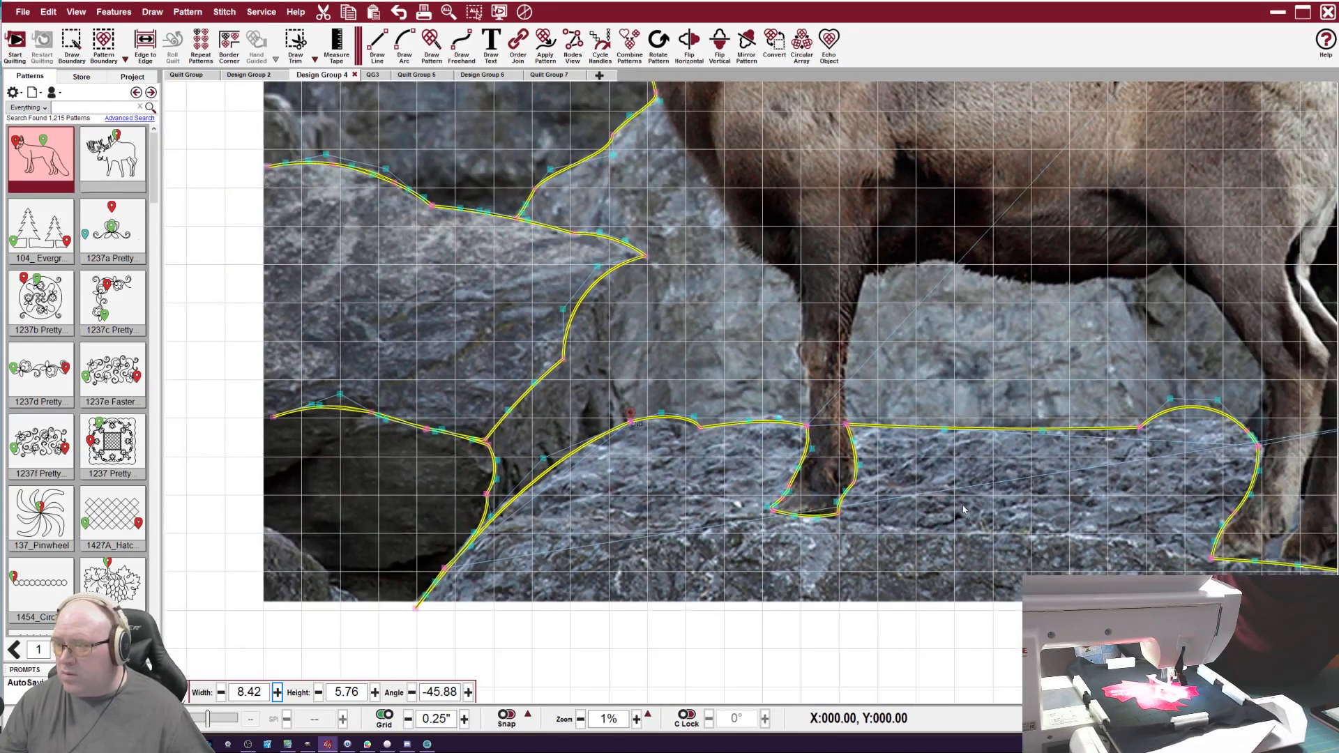
scroll(421, 139, down, 4)
scroll(747, 476, up, 2)
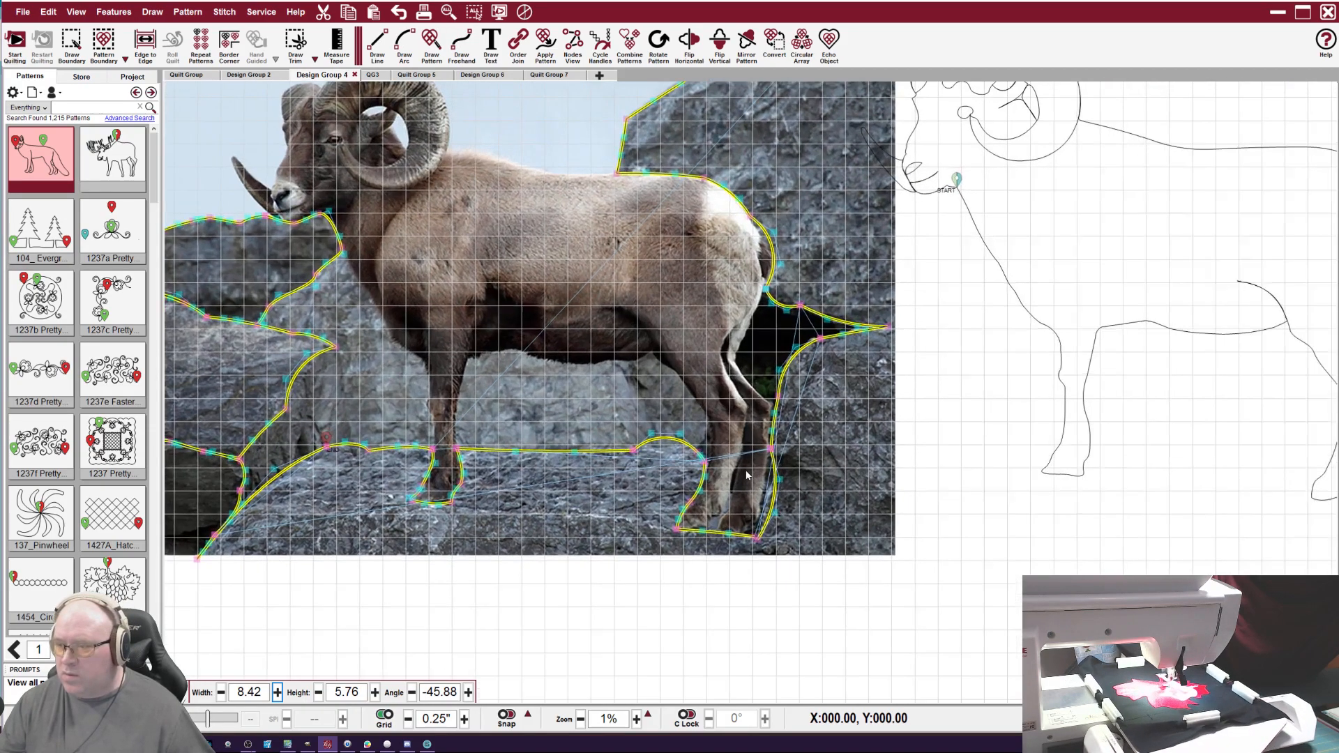
scroll(746, 476, up, 4)
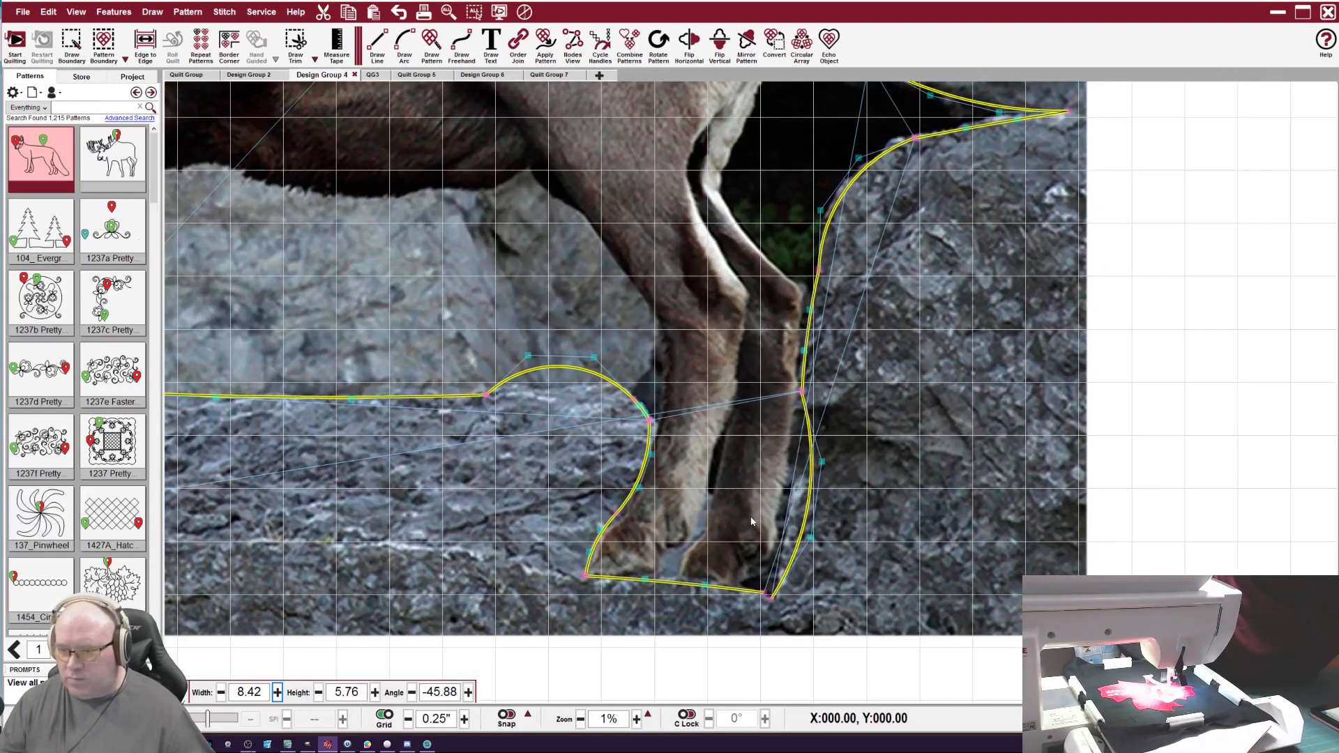
scroll(750, 518, up, 3)
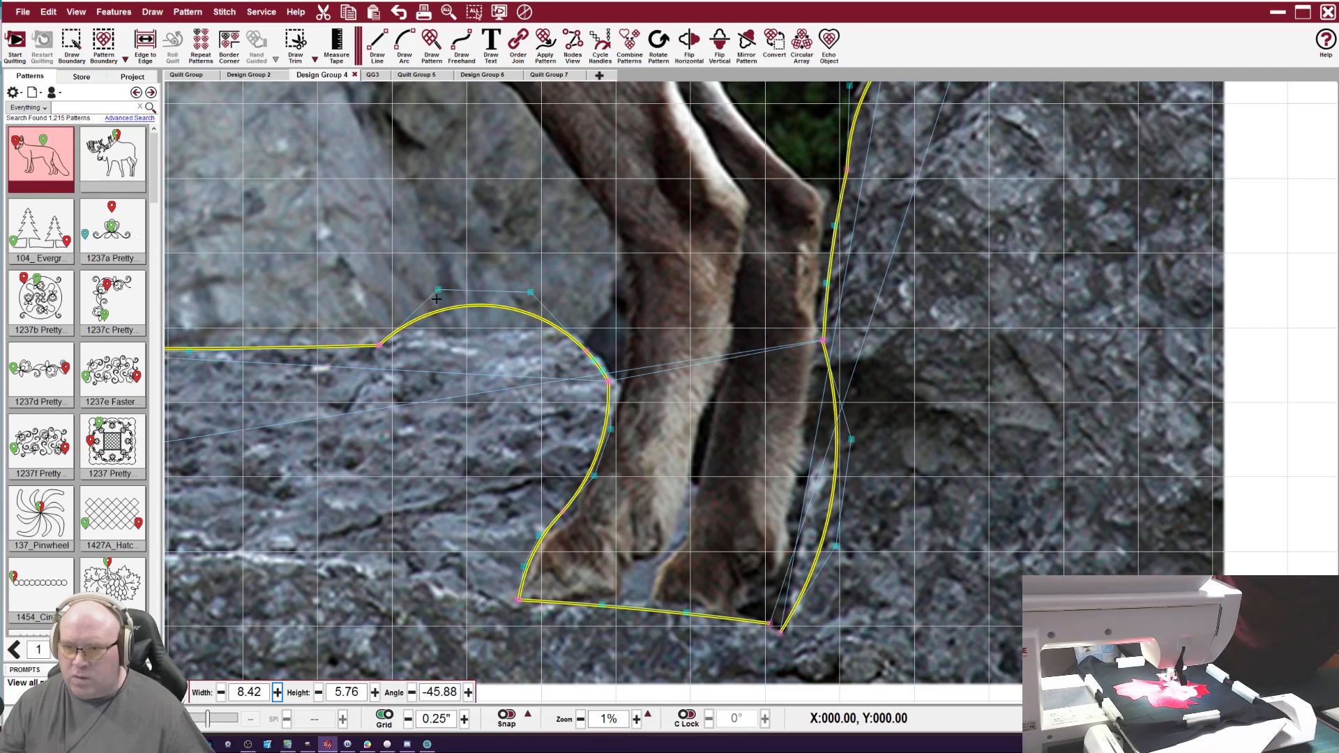
drag(436, 293, 450, 331)
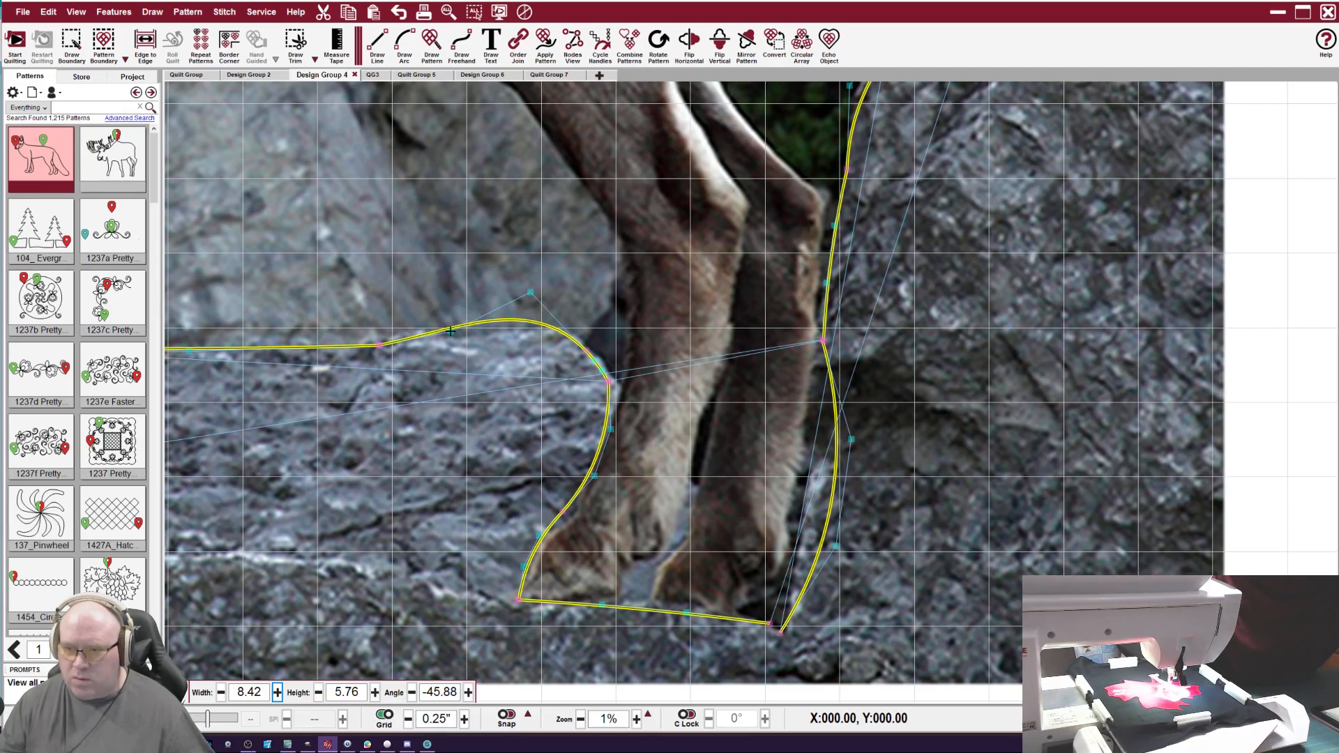
drag(525, 292, 575, 320)
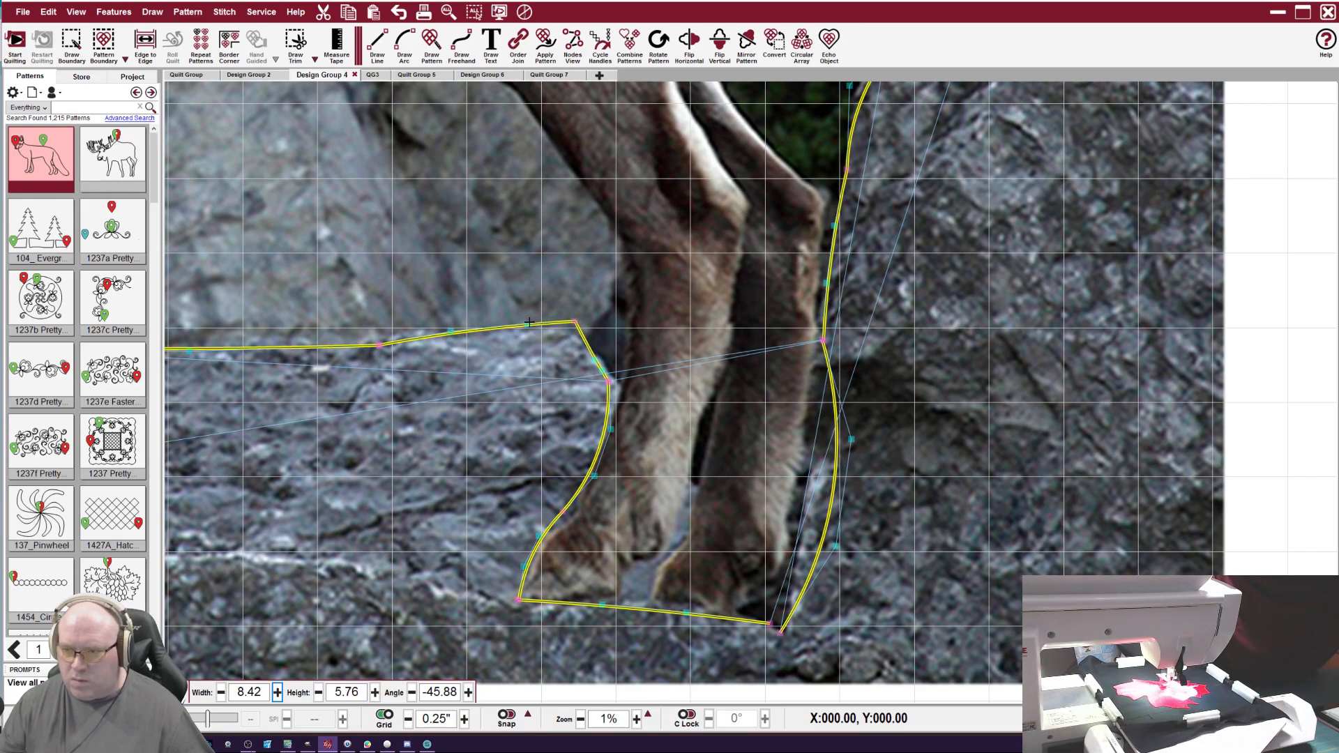
mouse_move(614, 382)
mouse_down()
mouse_move(559, 413)
mouse_move(616, 382)
mouse_up()
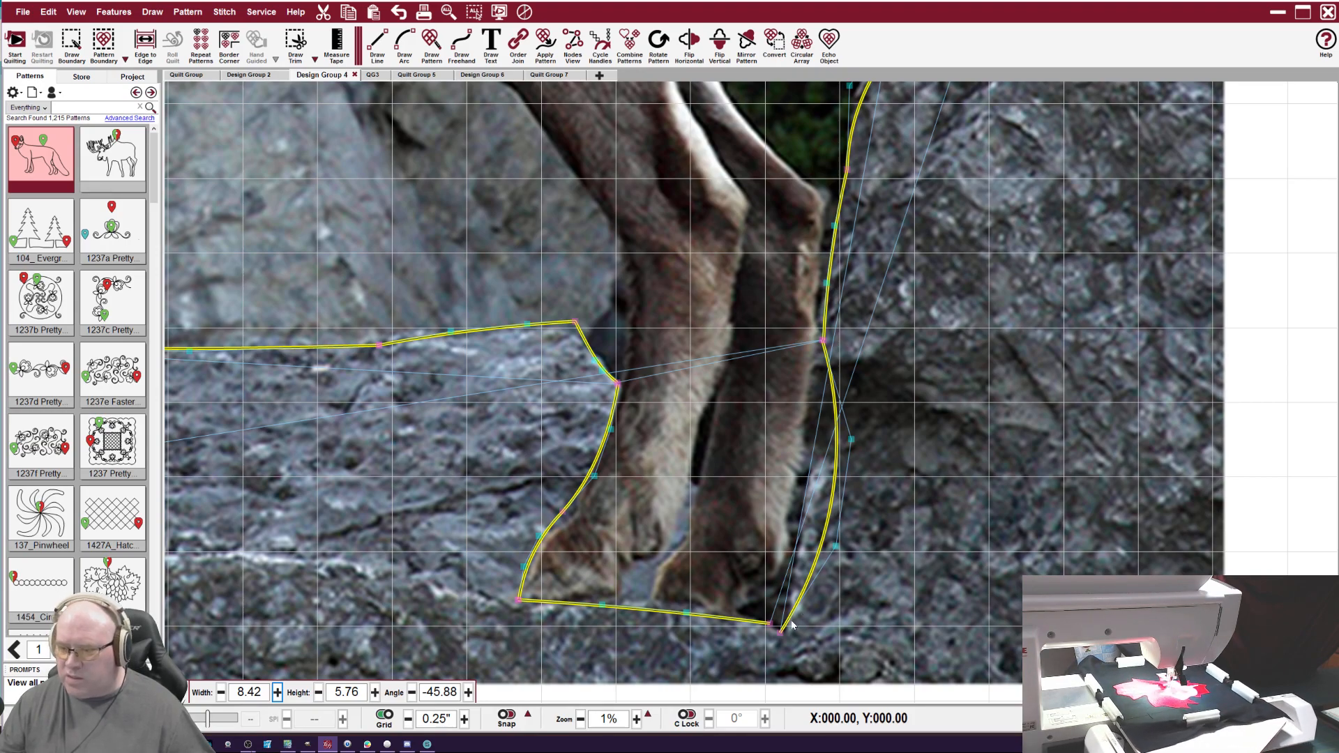
Join the line ends at the rear hoof's heel and straighten the line along the back of the hind leg.
drag(781, 632, 771, 623)
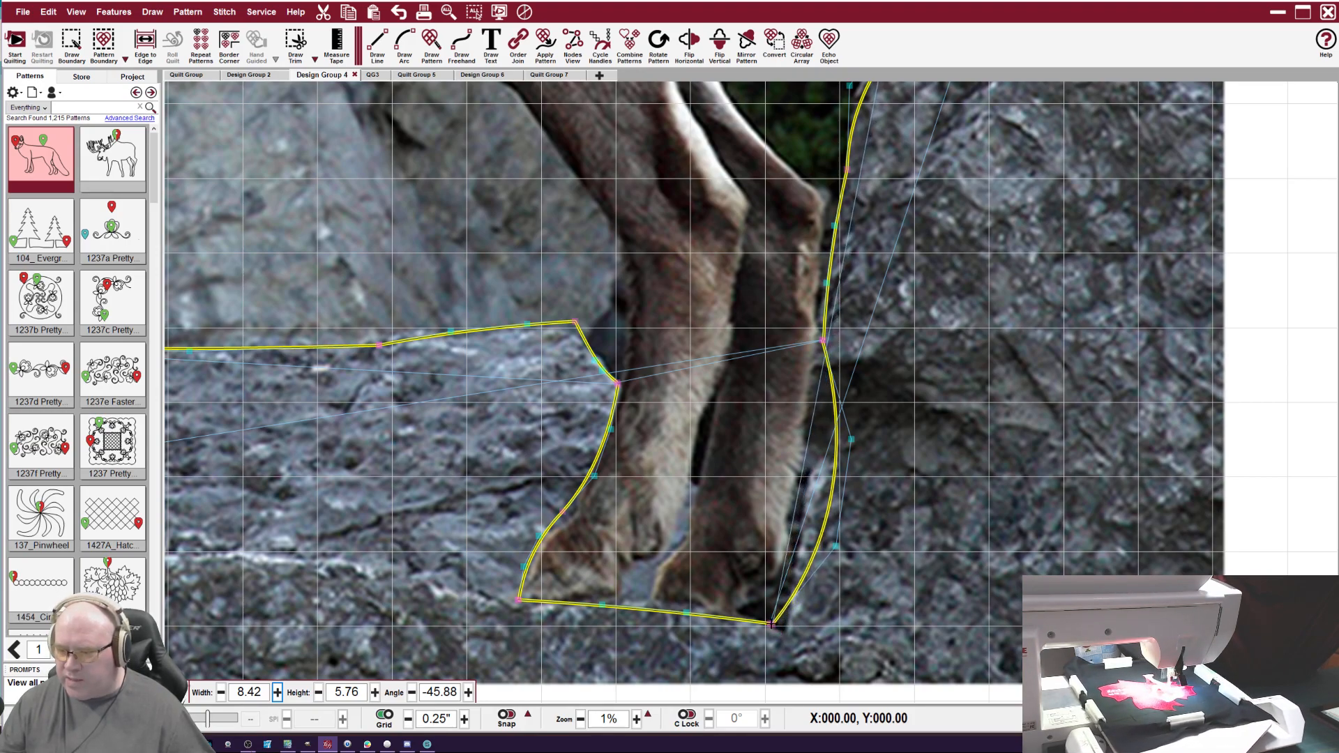
drag(836, 546, 793, 524)
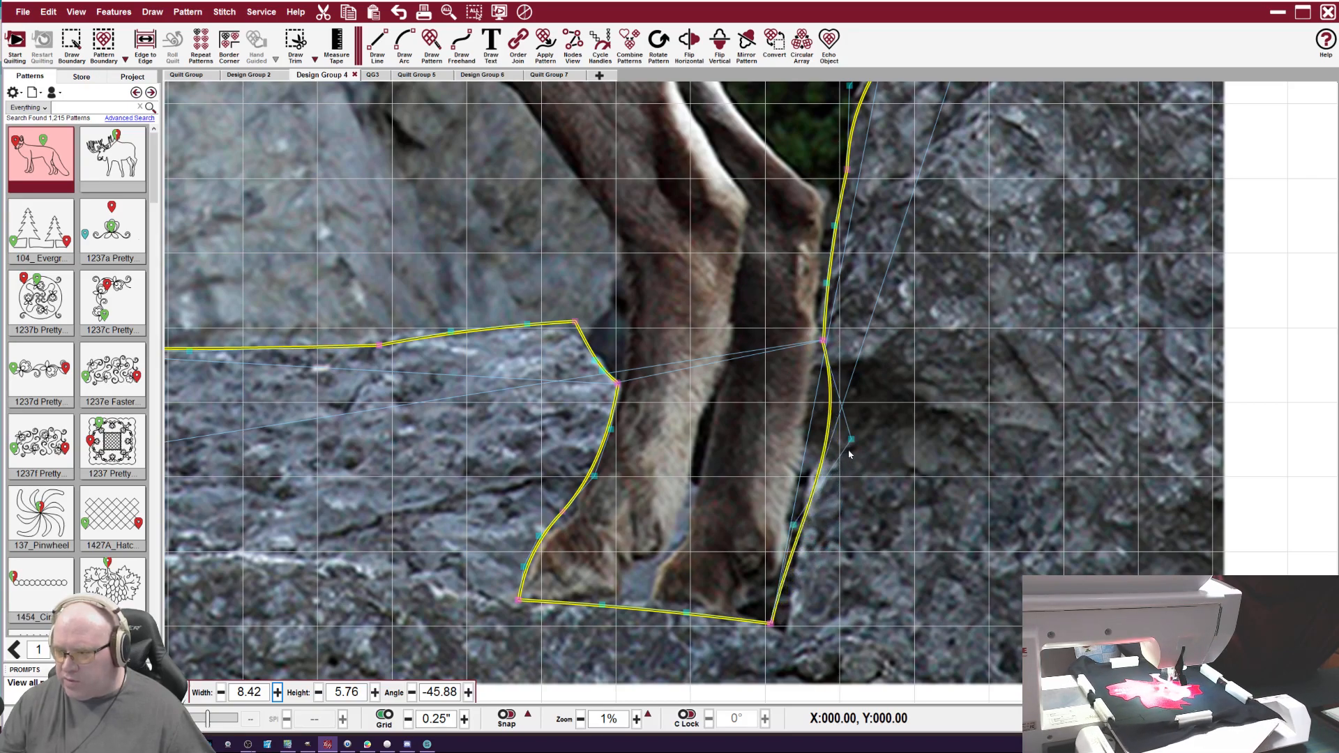
drag(850, 441, 803, 434)
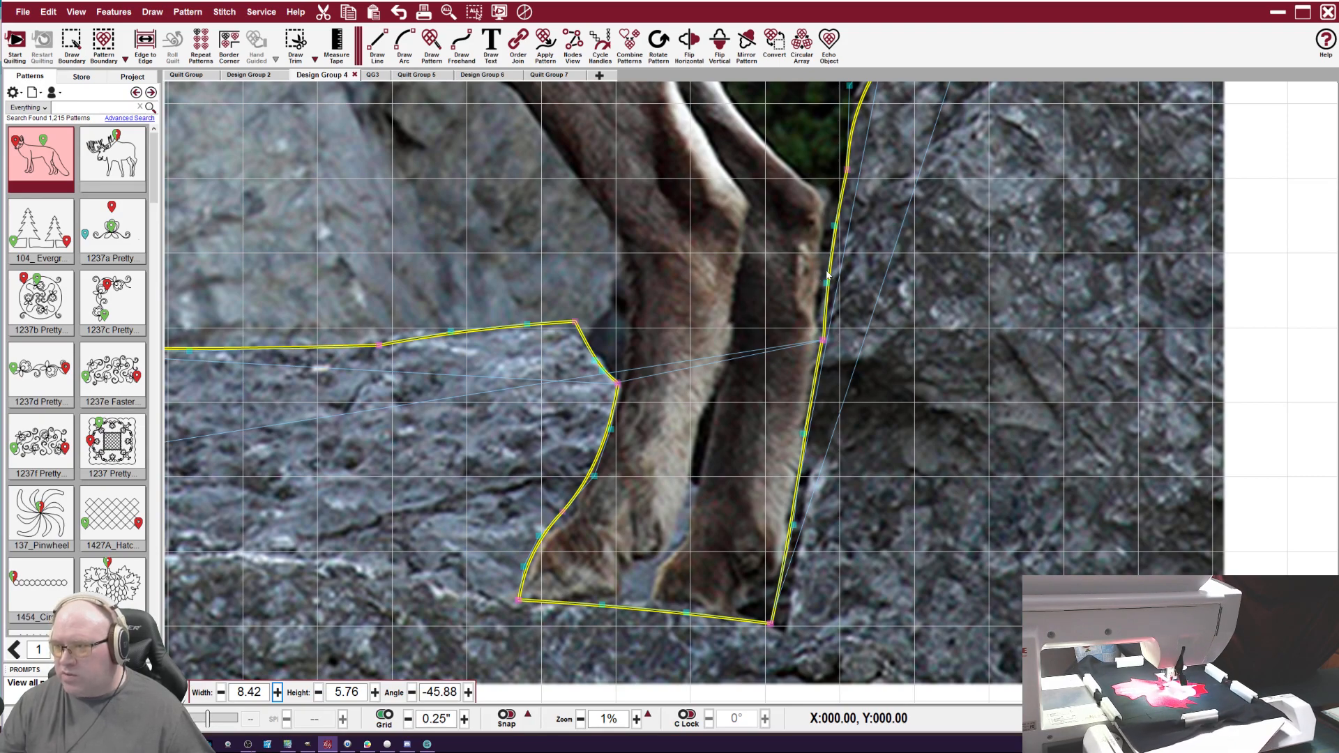
Pull the background curve behind the ram's rump and tail in close to the body.
scroll(741, 326, down, 3)
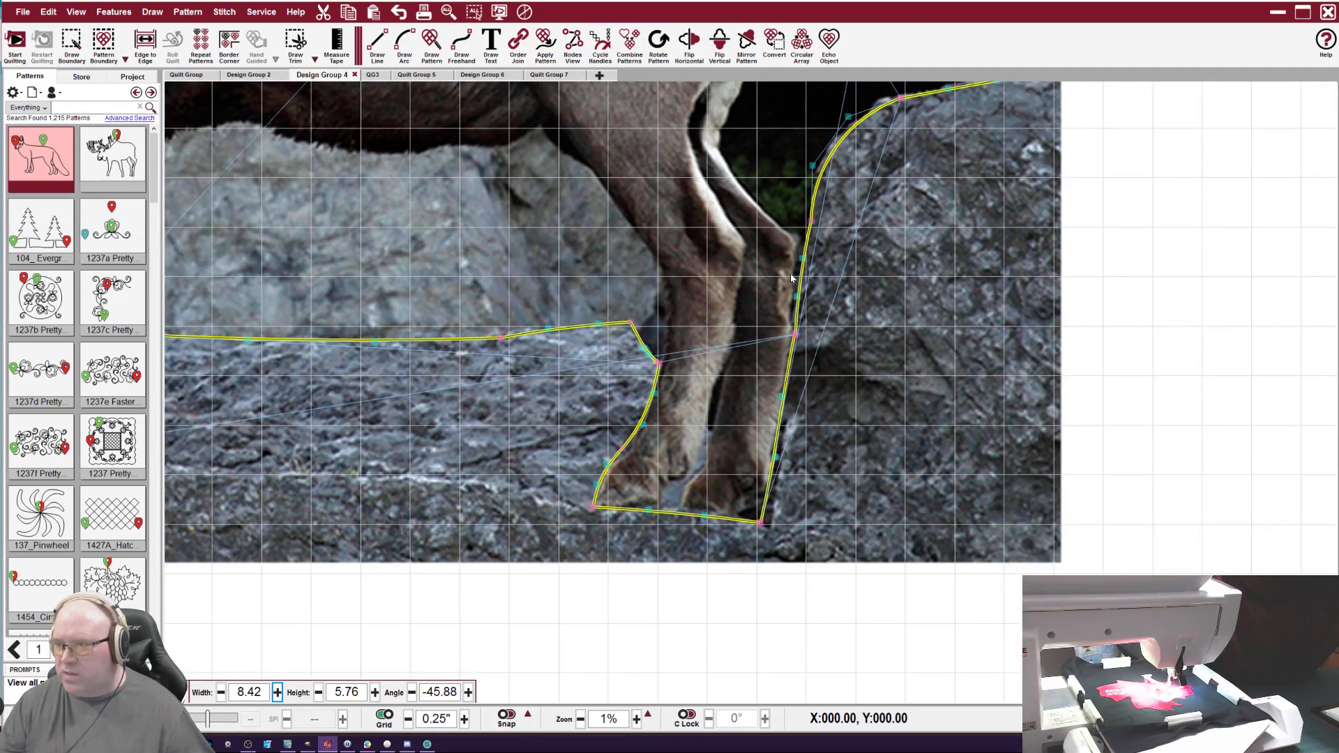
scroll(779, 344, down, 4)
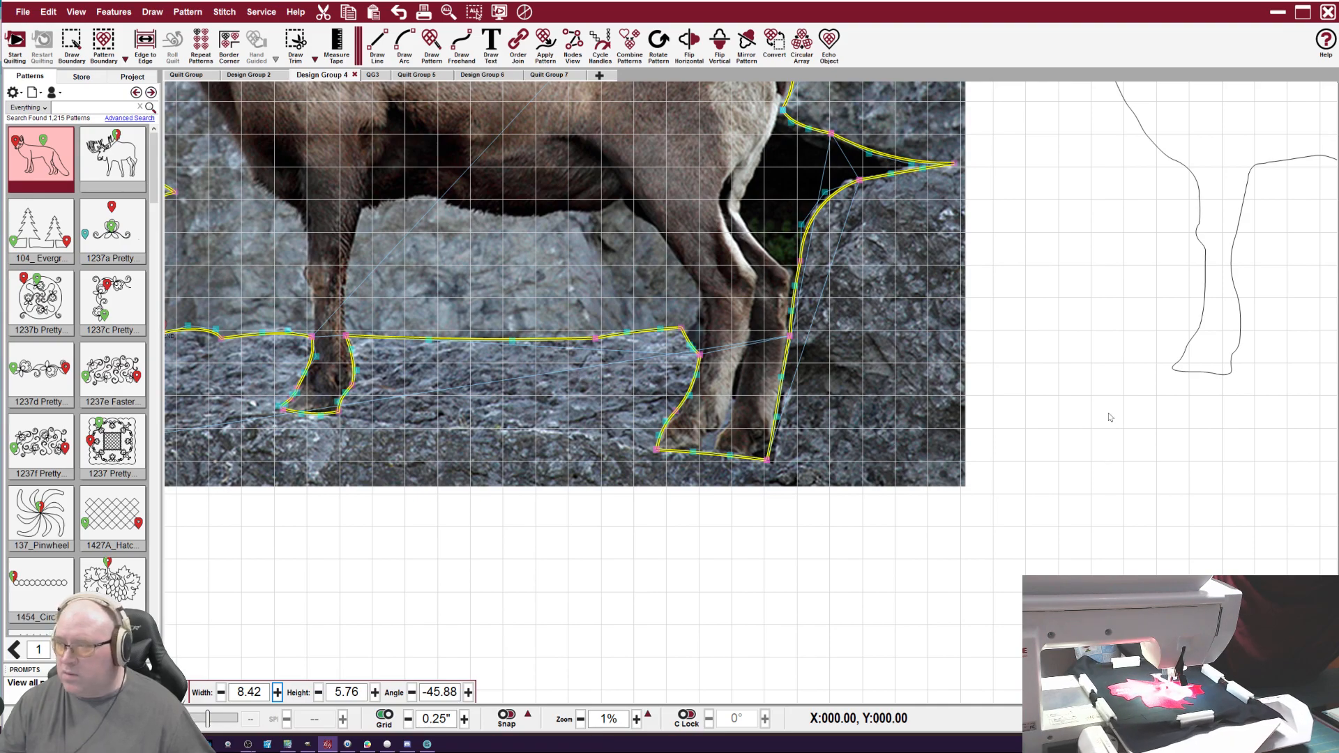
scroll(594, 245, down, 3)
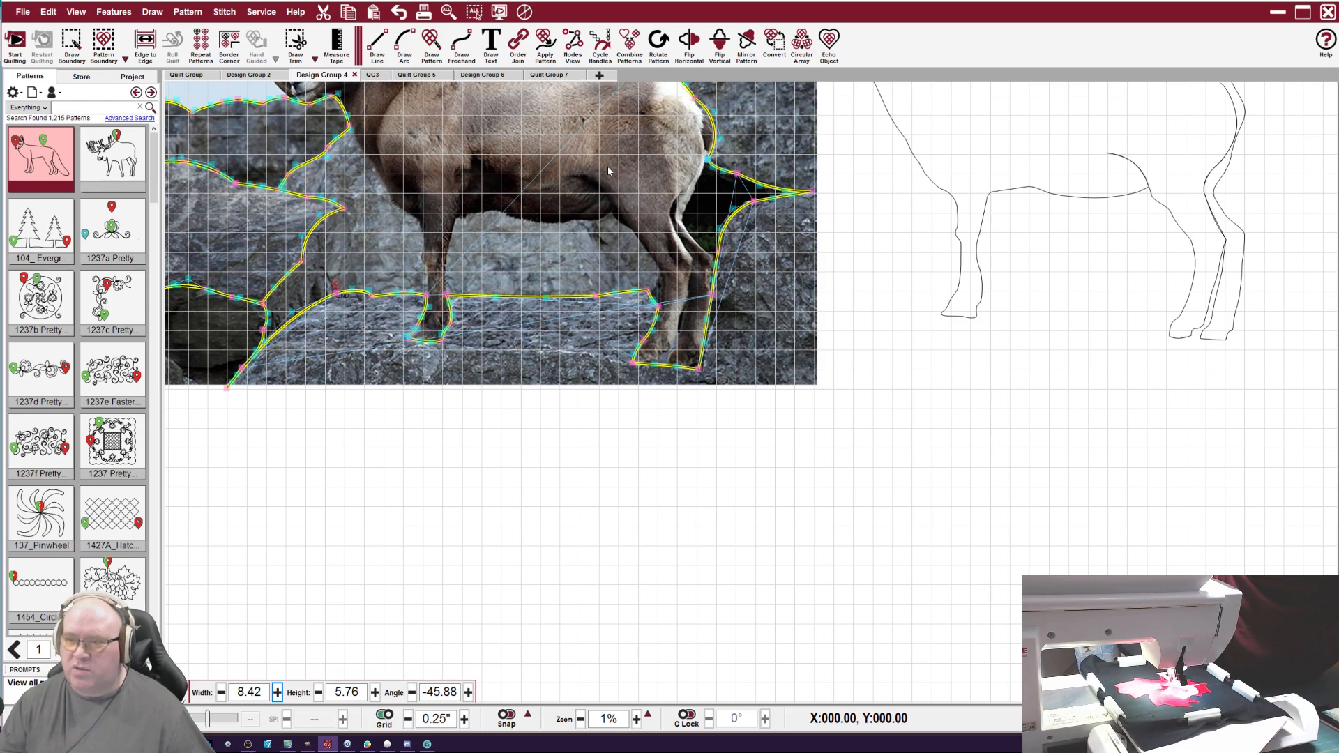
scroll(599, 178, down, 4)
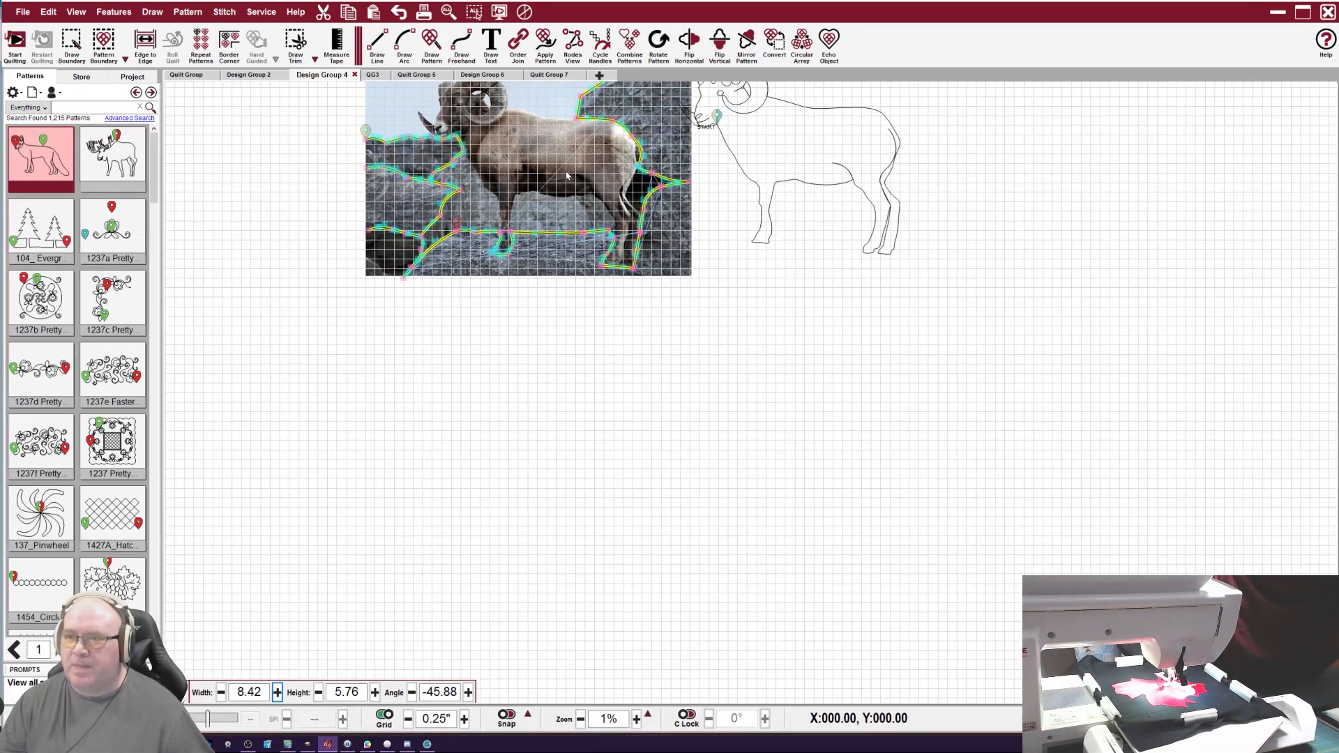
scroll(566, 176, down, 1)
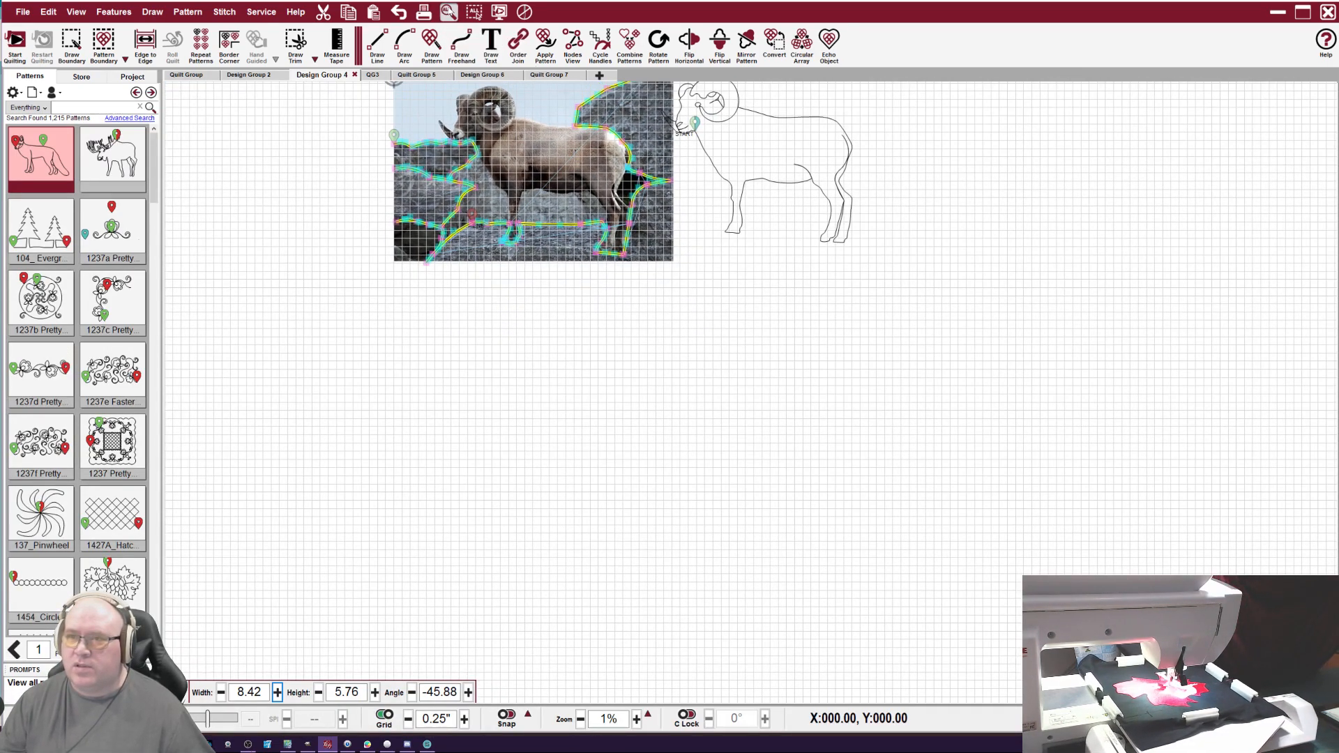
click(448, 12)
scroll(776, 295, up, 5)
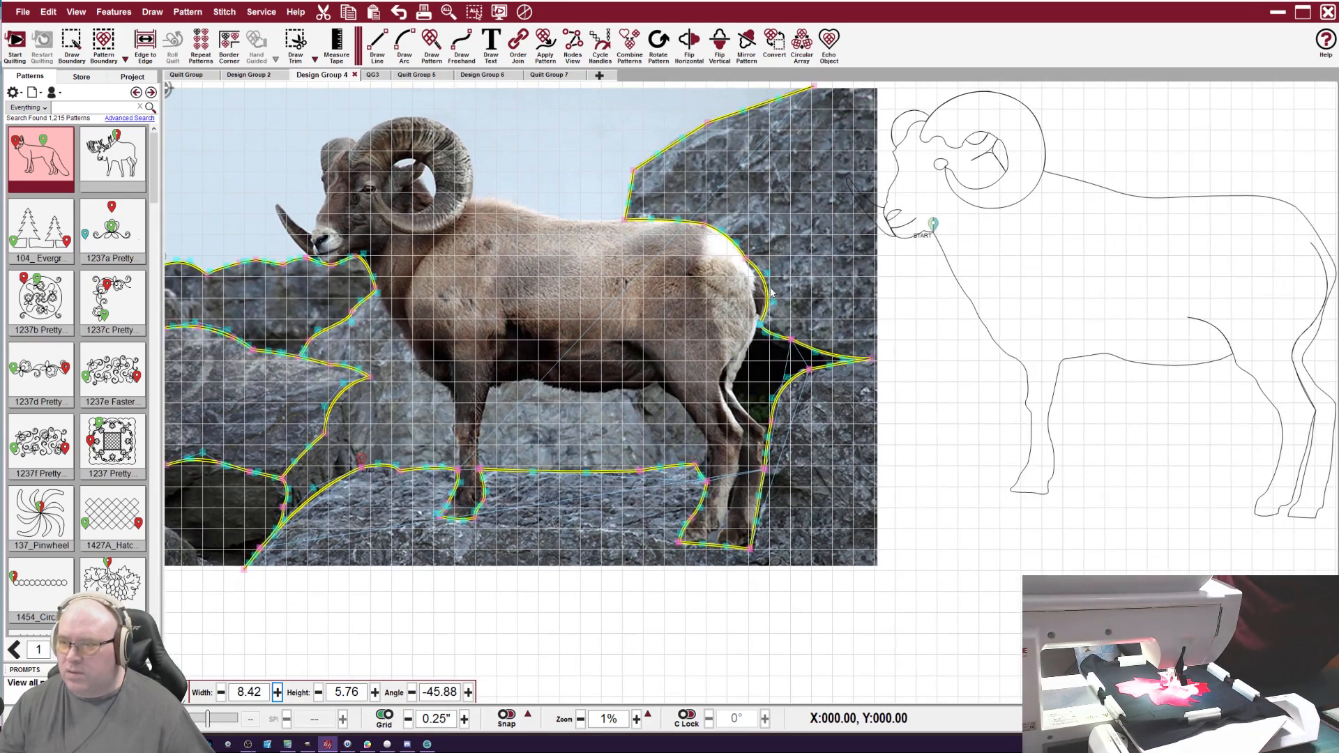
scroll(754, 287, up, 2)
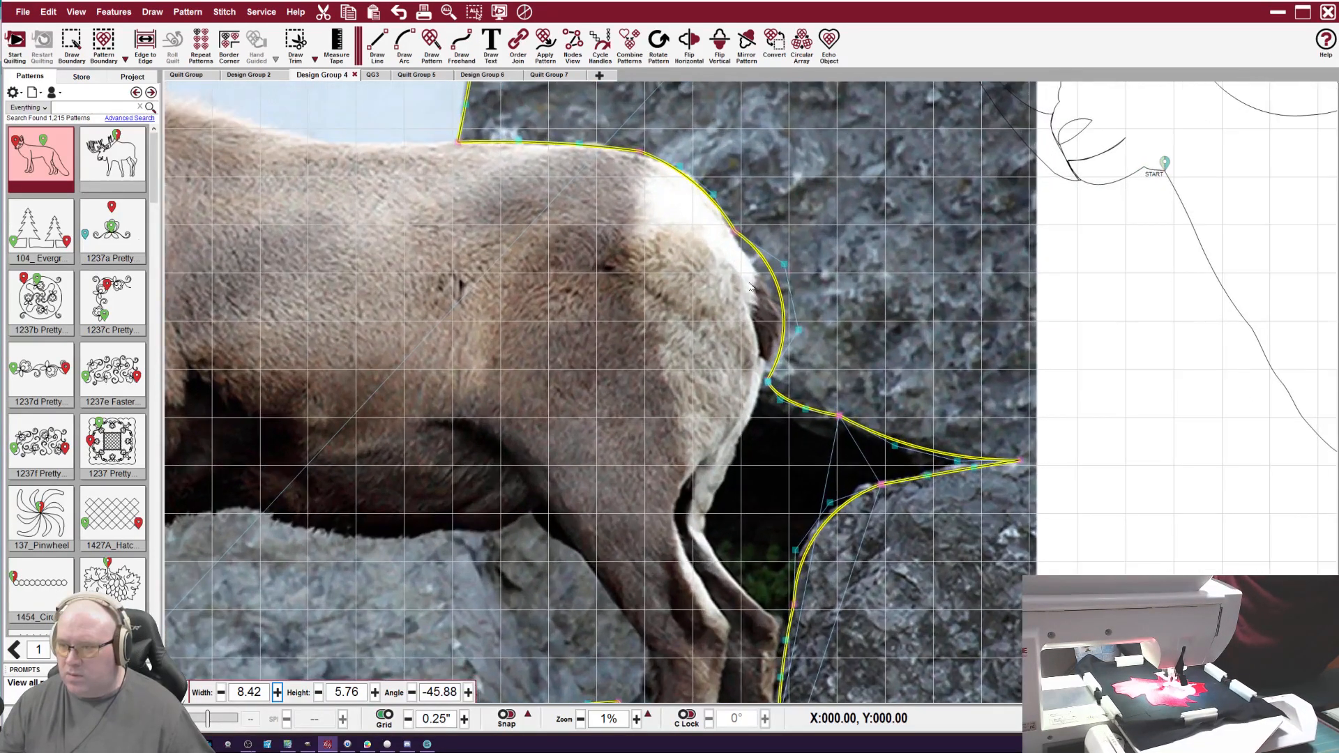
drag(800, 333, 778, 330)
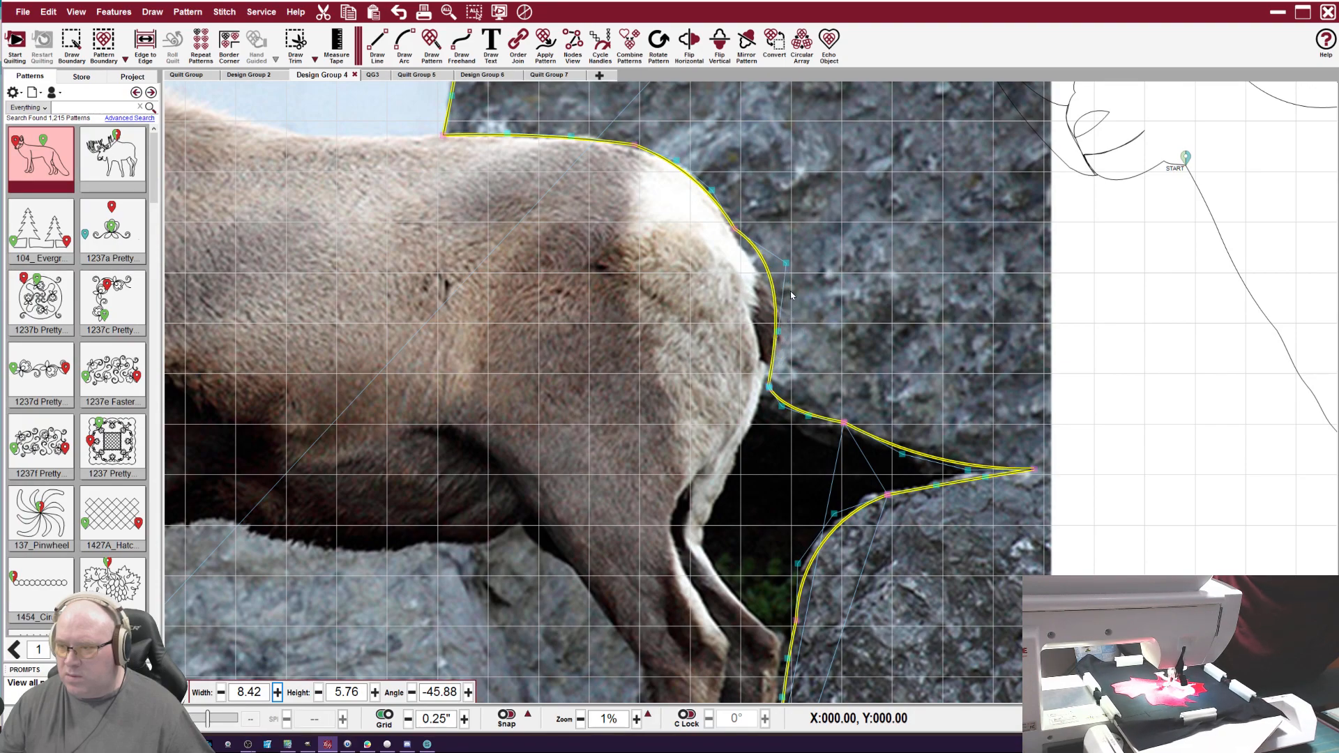
drag(782, 261, 766, 270)
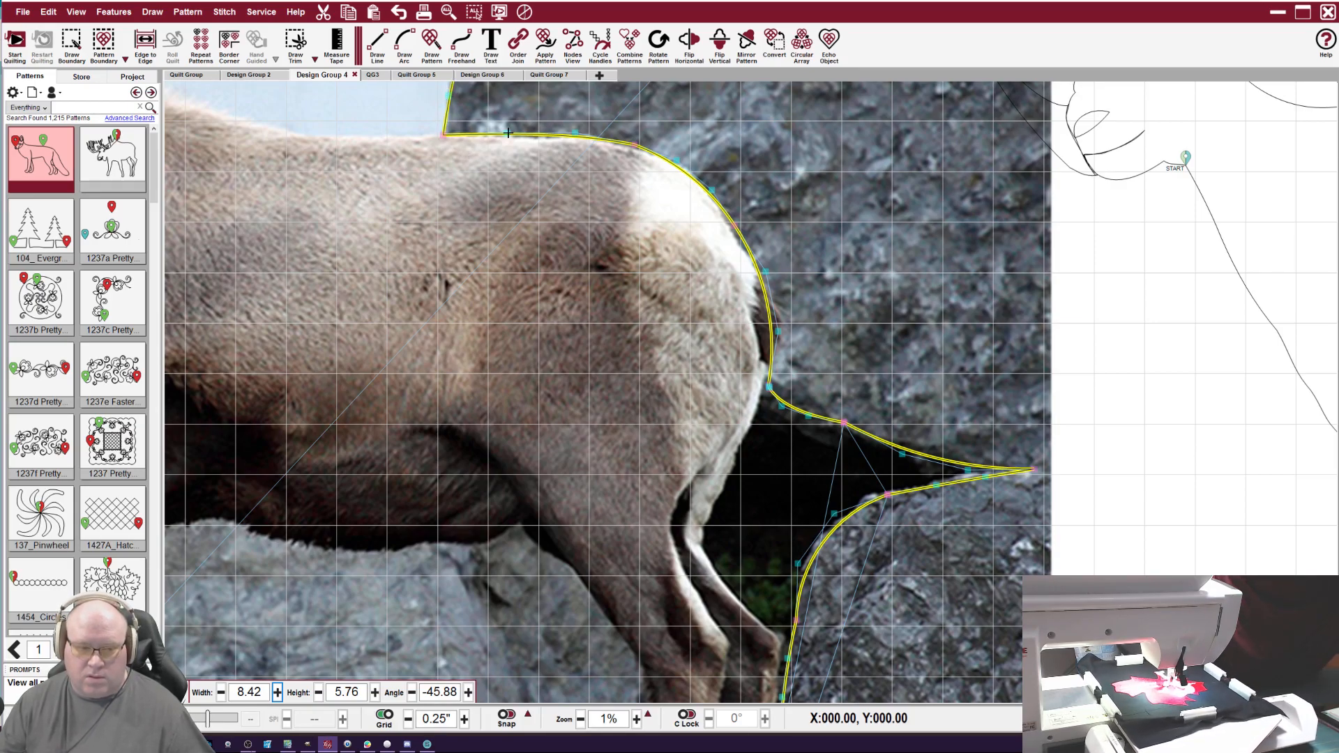
Check the whole background line against the photo and select the ram outline beside it.
scroll(508, 132, down, 3)
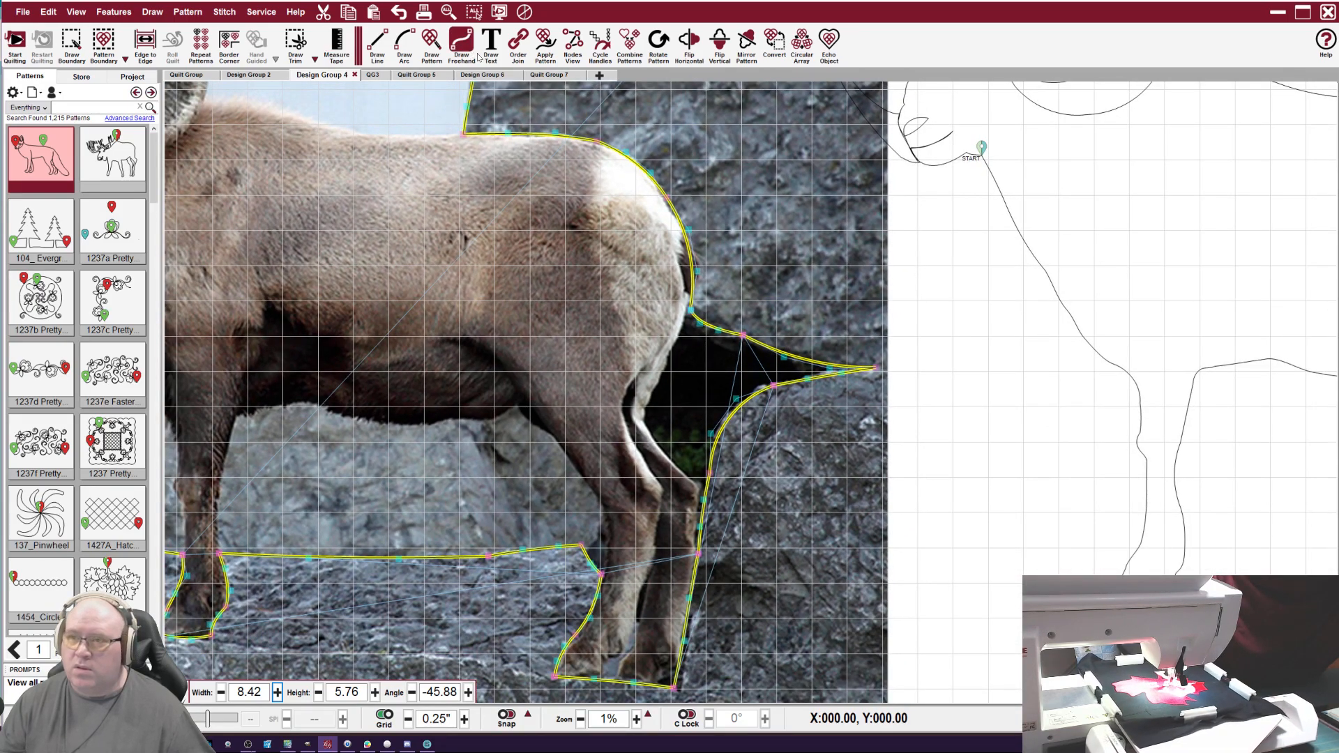
click(448, 12)
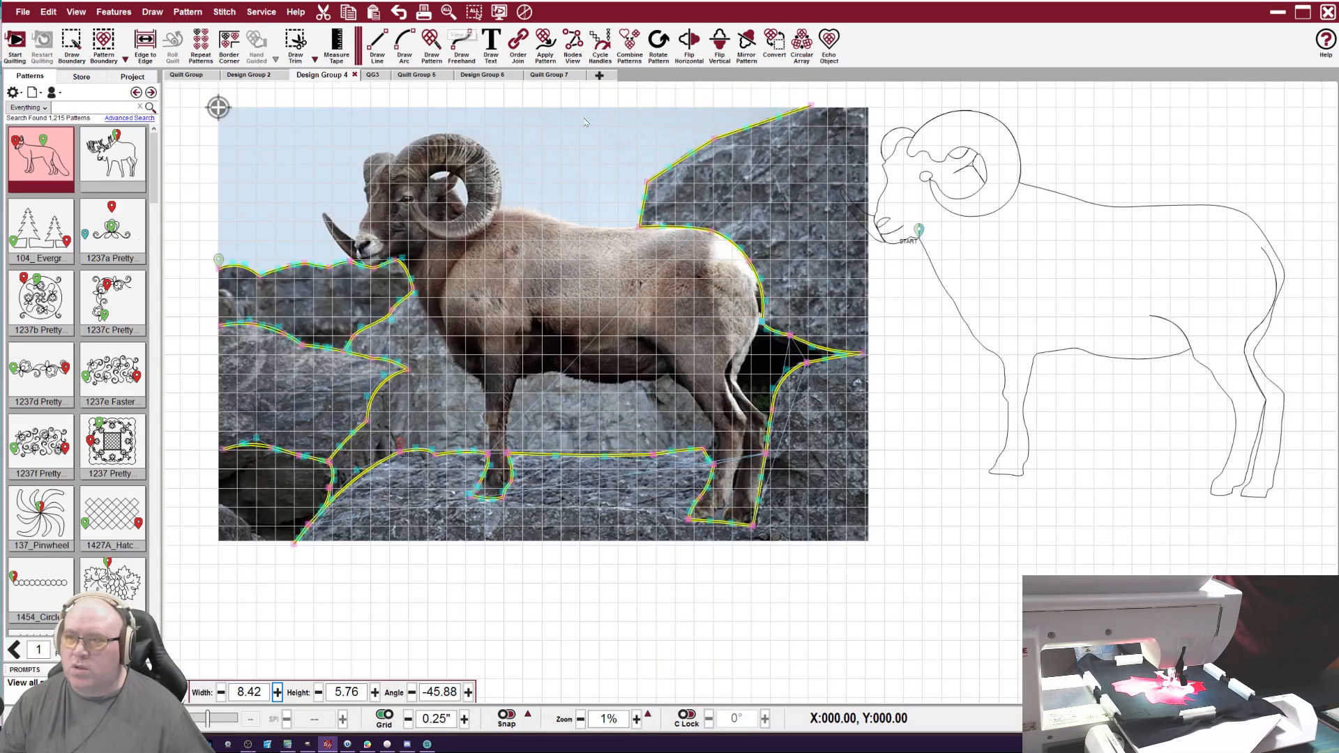
scroll(661, 173, up, 3)
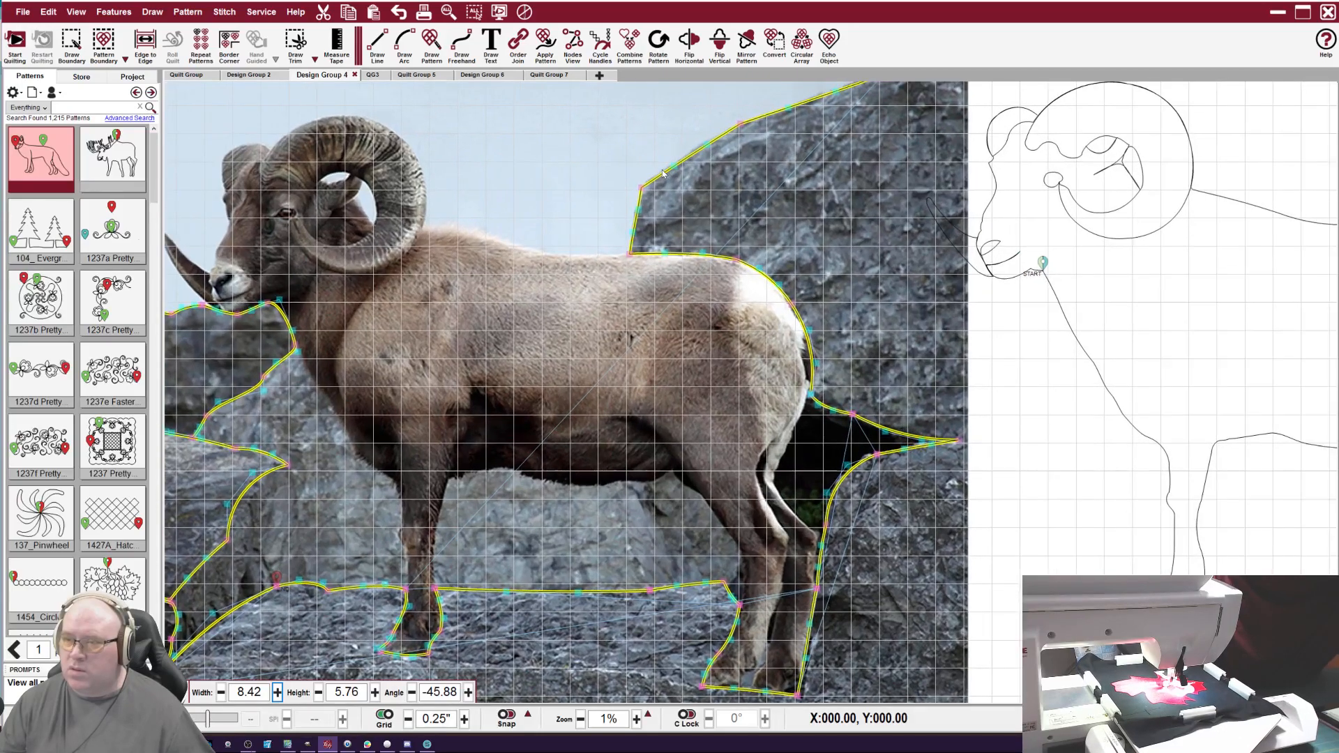
scroll(664, 173, down, 1)
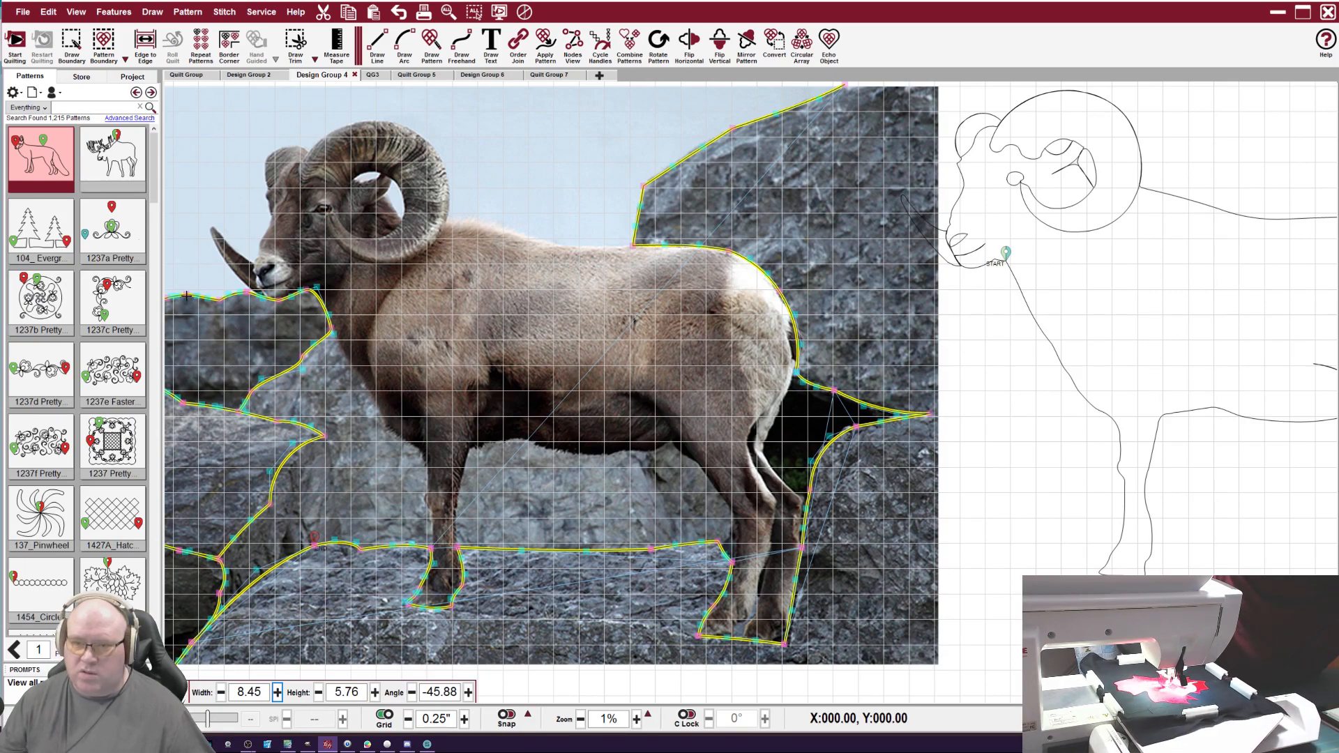
scroll(241, 352, down, 1)
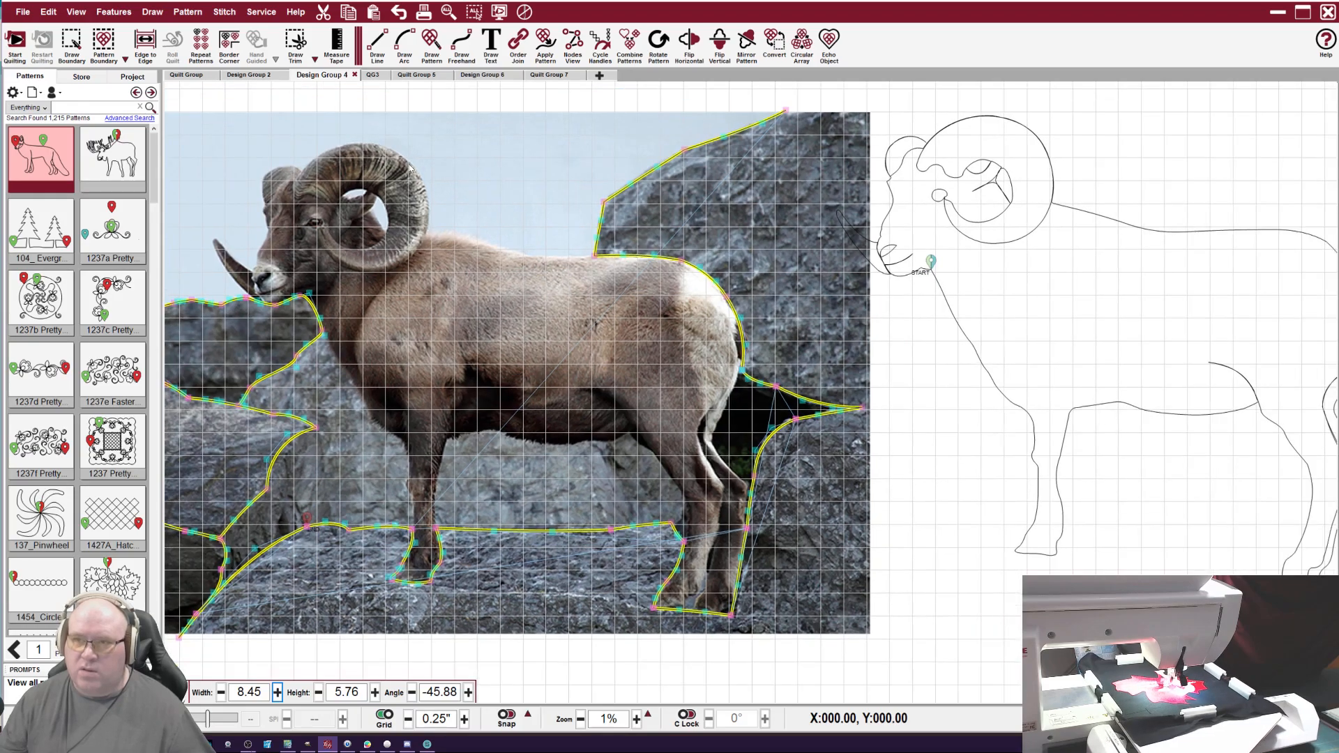
click(449, 13)
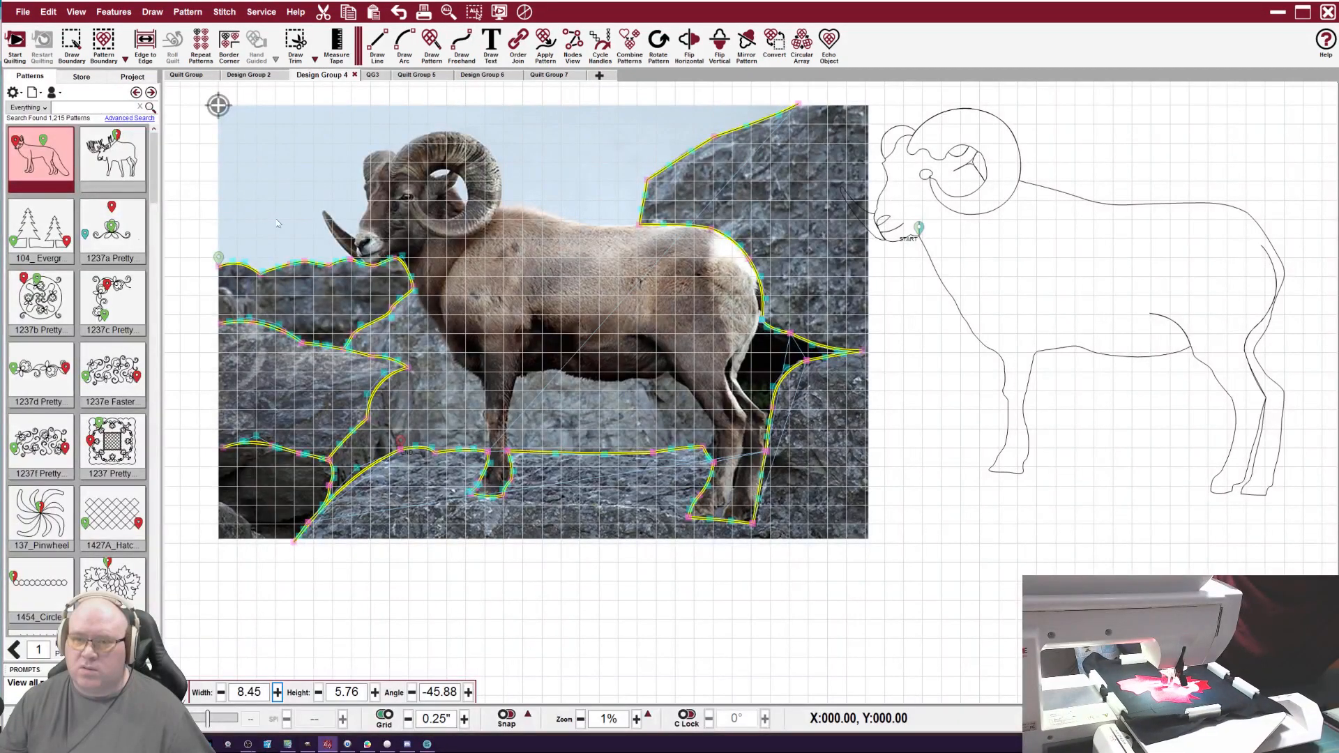
click(1093, 234)
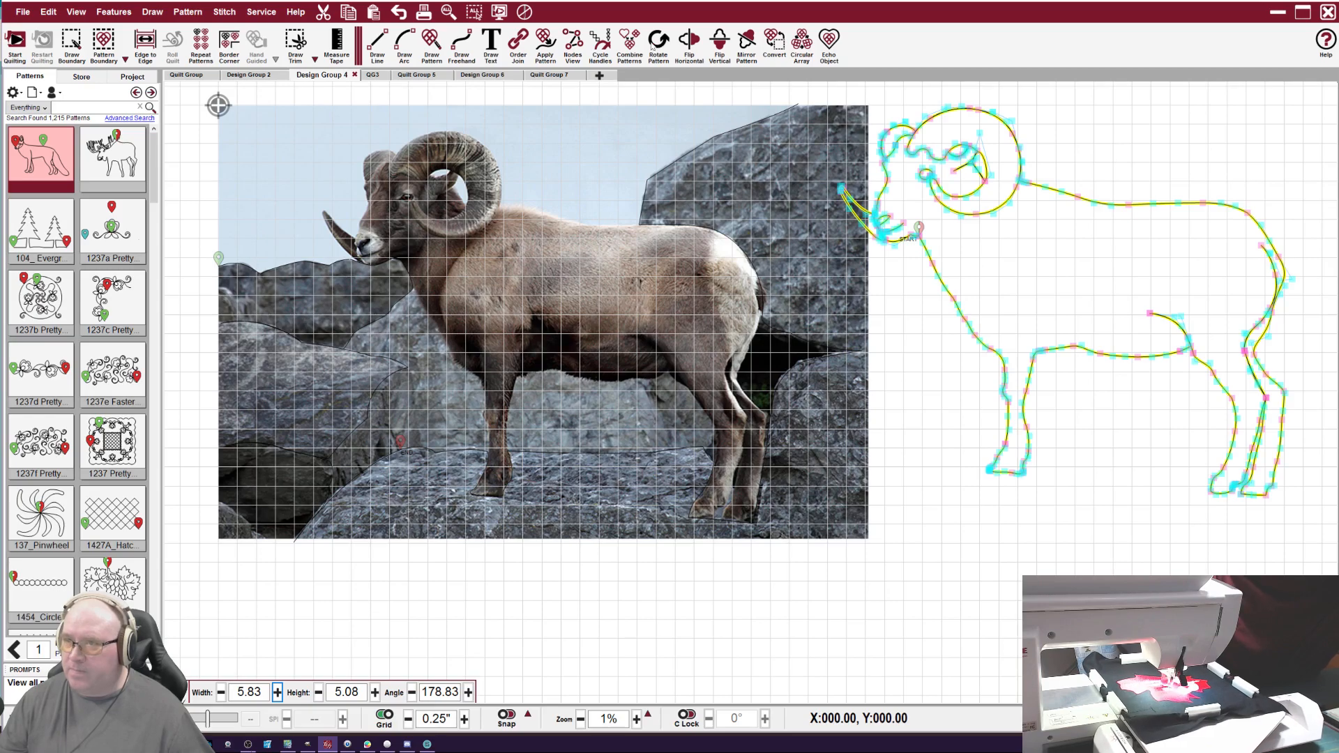
Move the ram outline back onto the photo so it matches the ram's body, and start a virtual stitch-out.
click(600, 43)
drag(1062, 301, 545, 325)
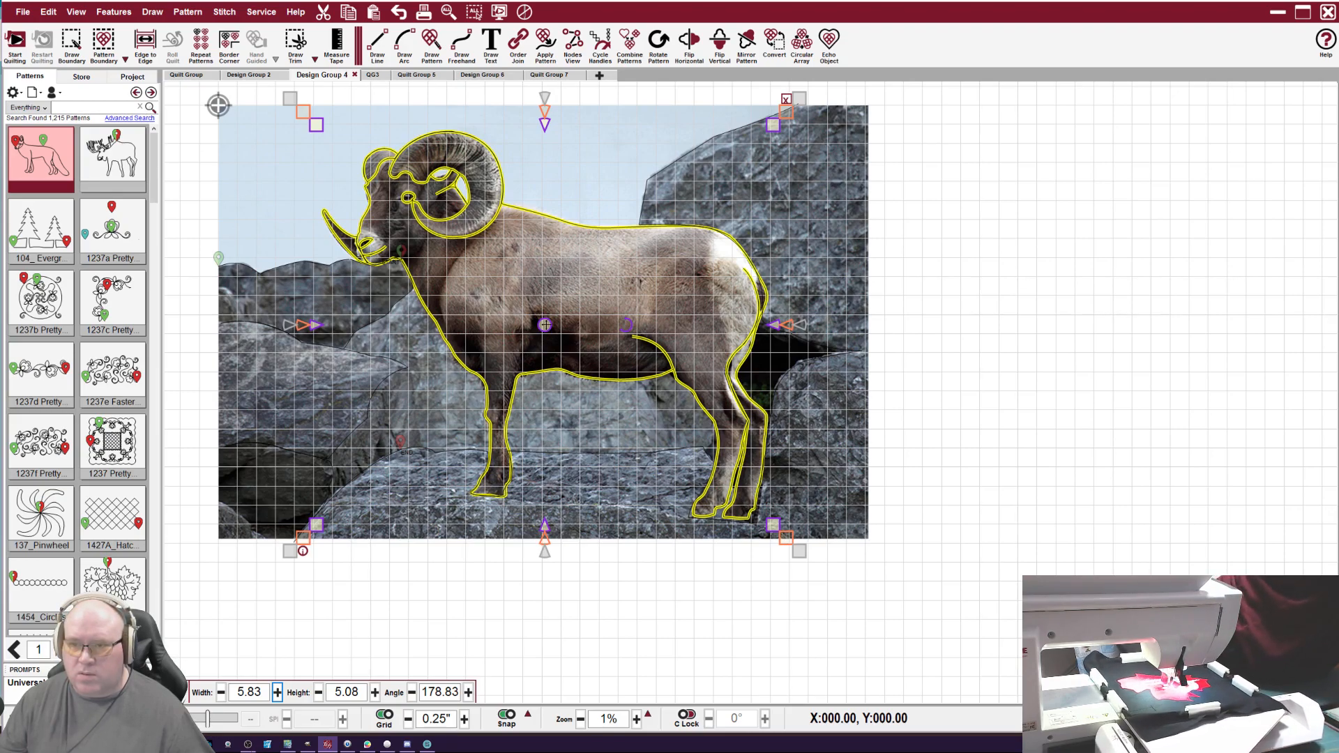
drag(545, 324, 545, 325)
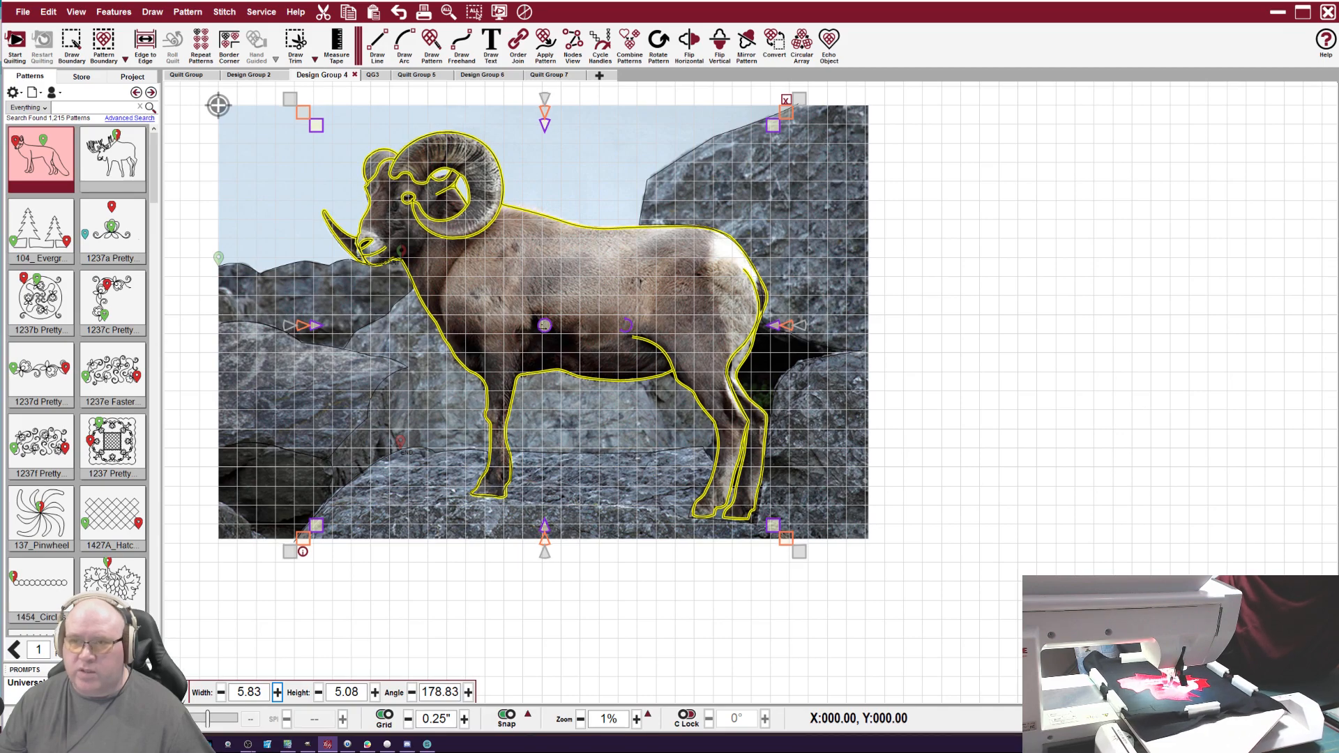
click(14, 49)
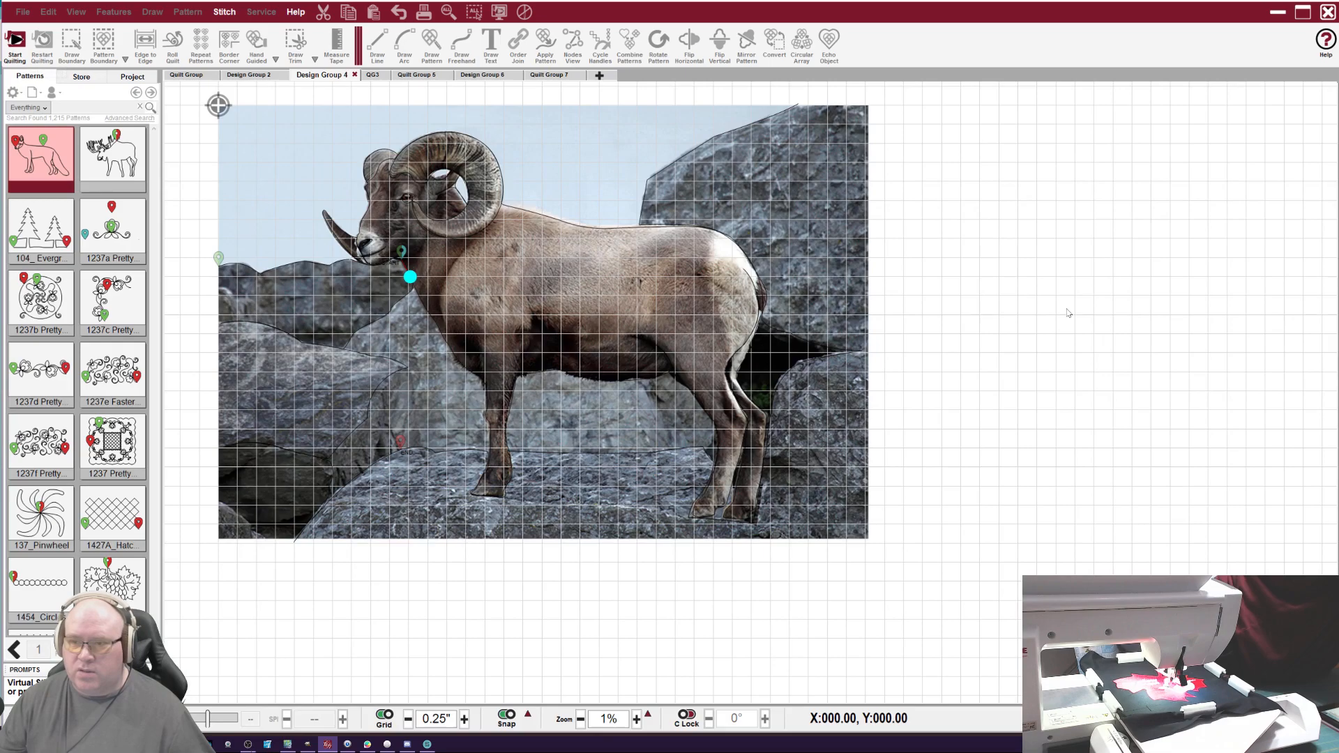
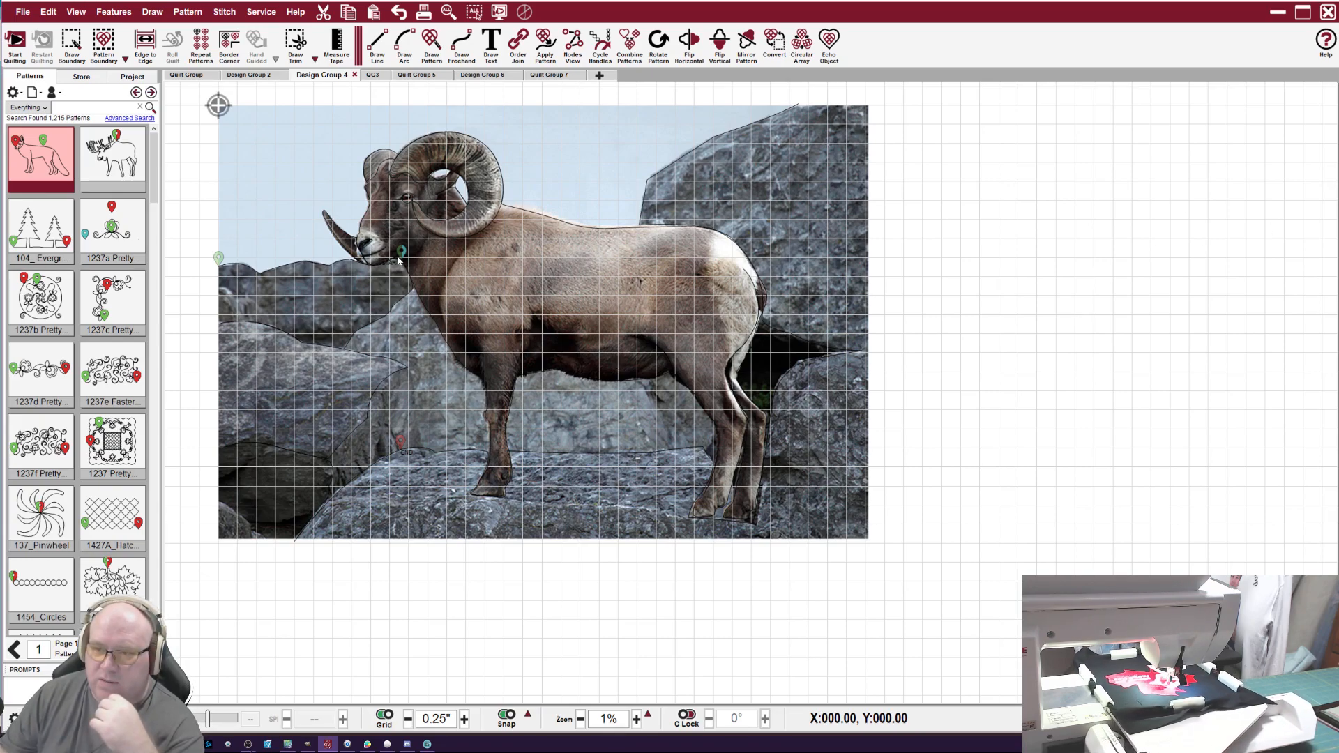
Order-join the background lines with the ram outline and preview the stitching path in a virtual stitch-out.
scroll(393, 261, up, 1)
scroll(402, 263, down, 1)
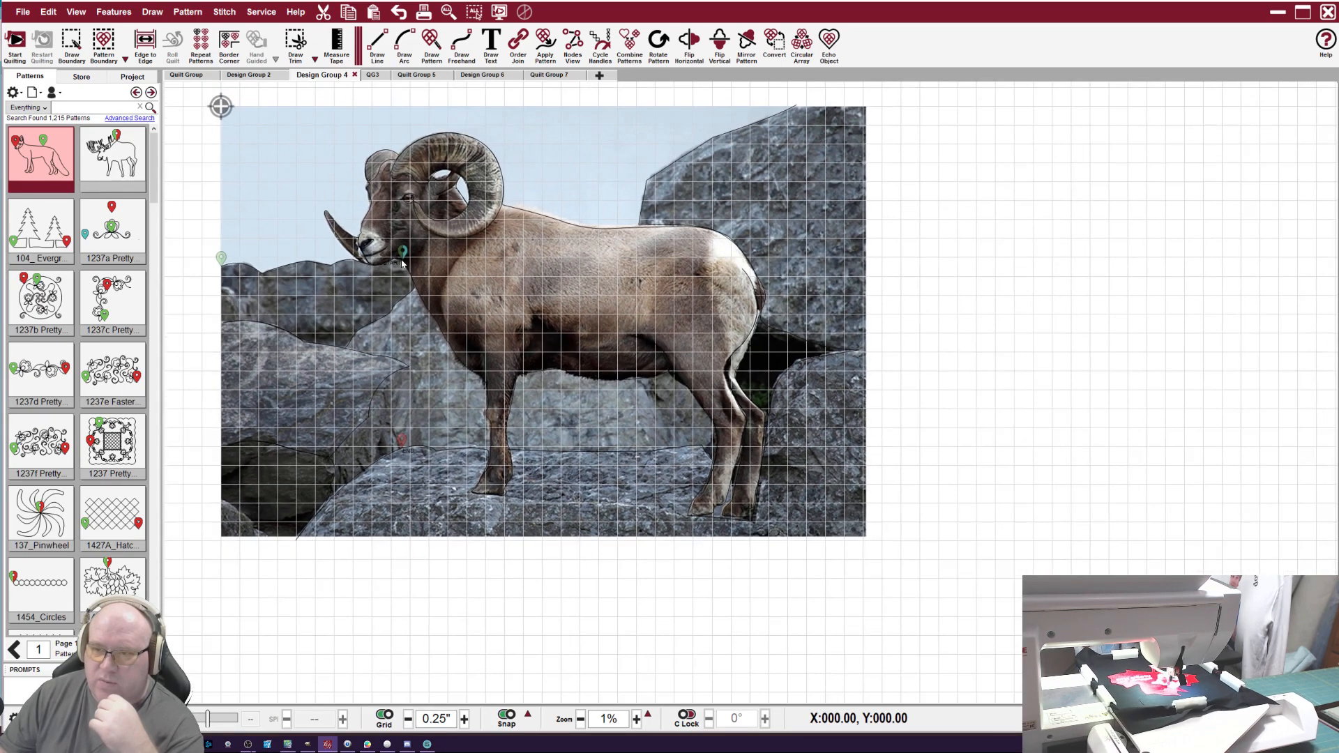
click(229, 268)
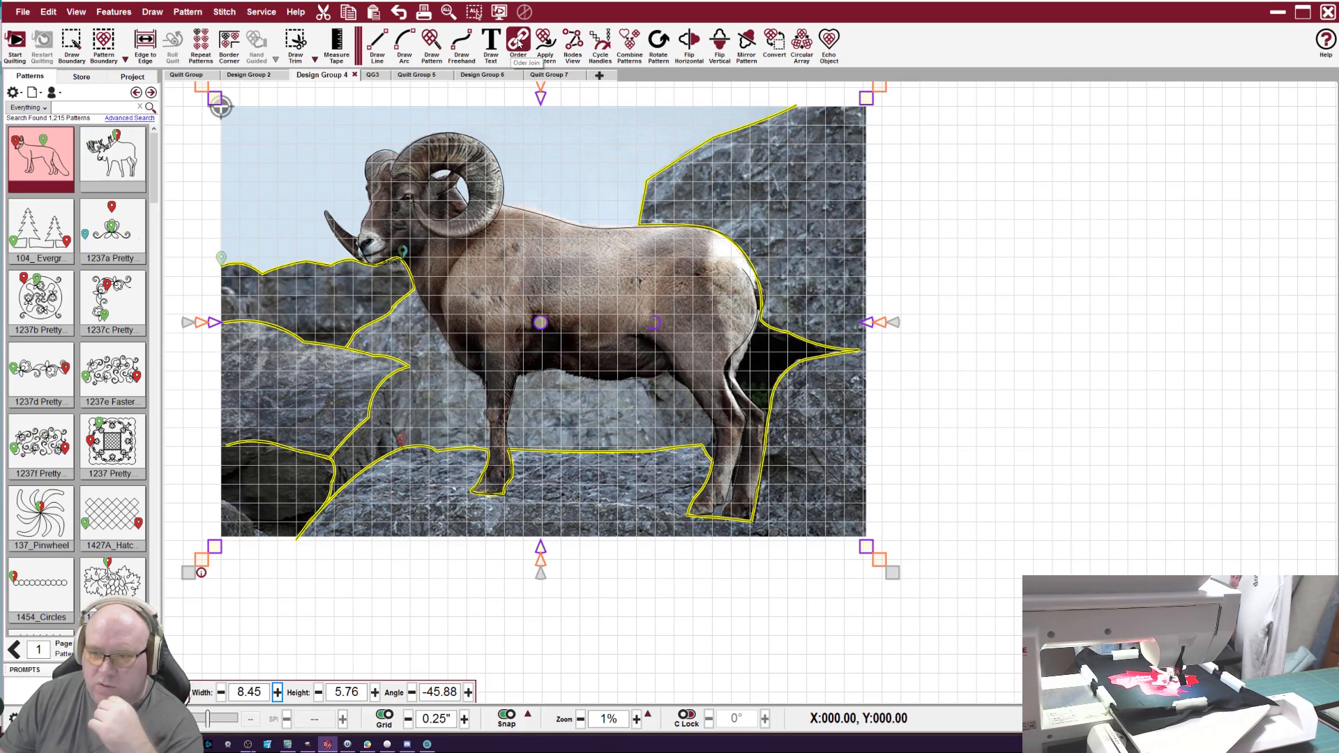
click(519, 44)
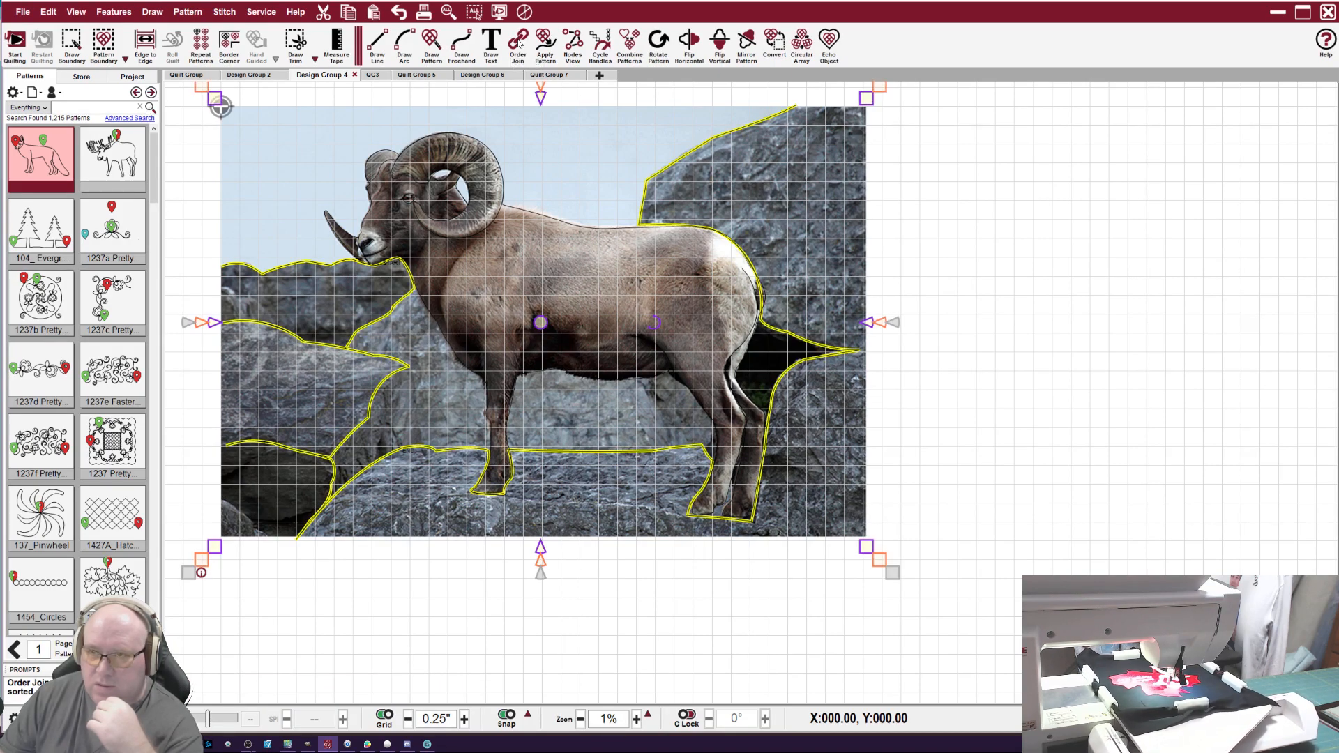
click(16, 42)
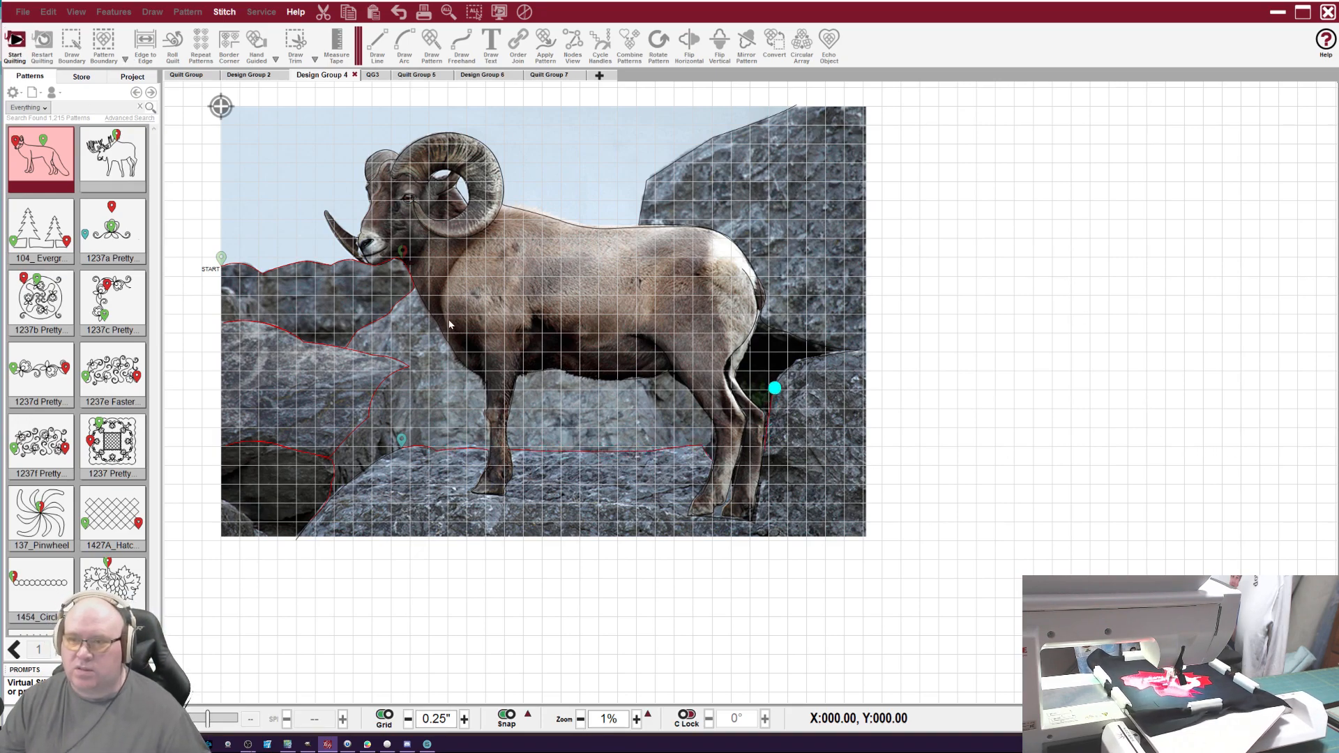
right_click(1071, 314)
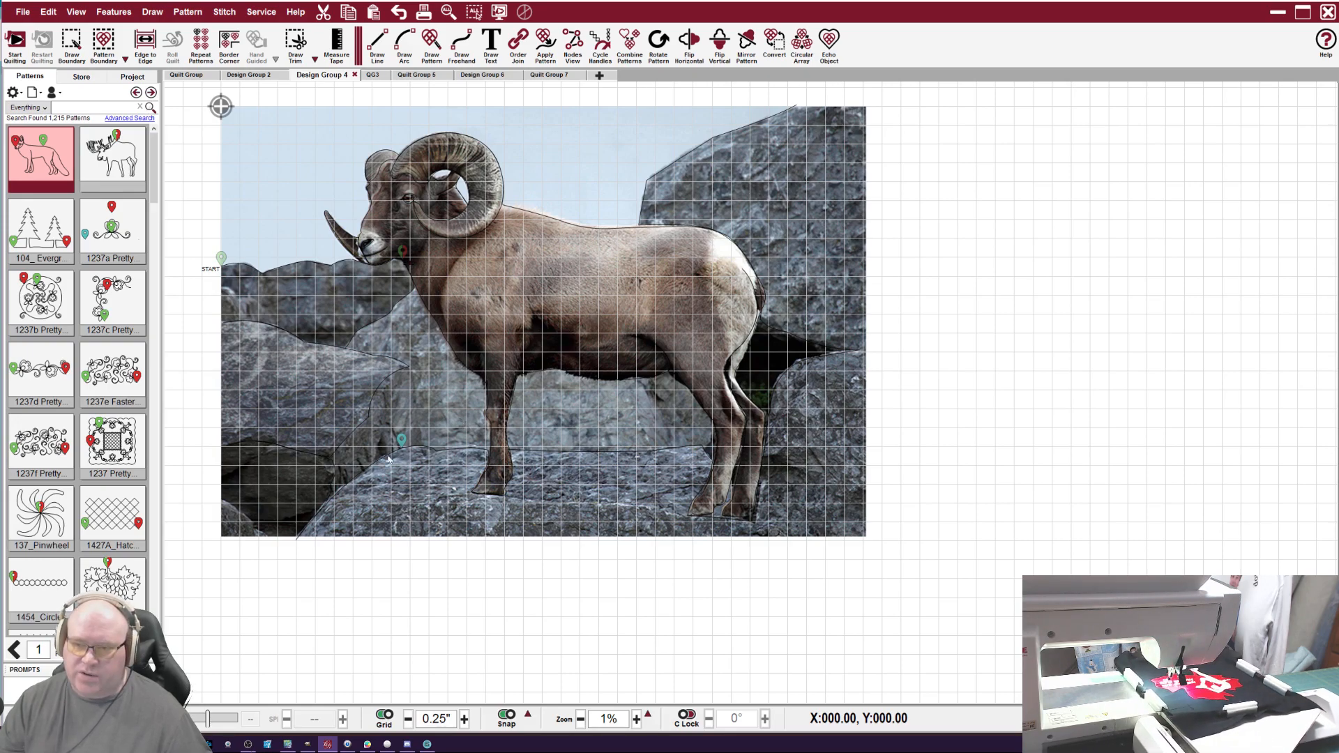
Examine the background line around the legs and hooves, and the ram outline, against the whole photo.
scroll(314, 515, up, 5)
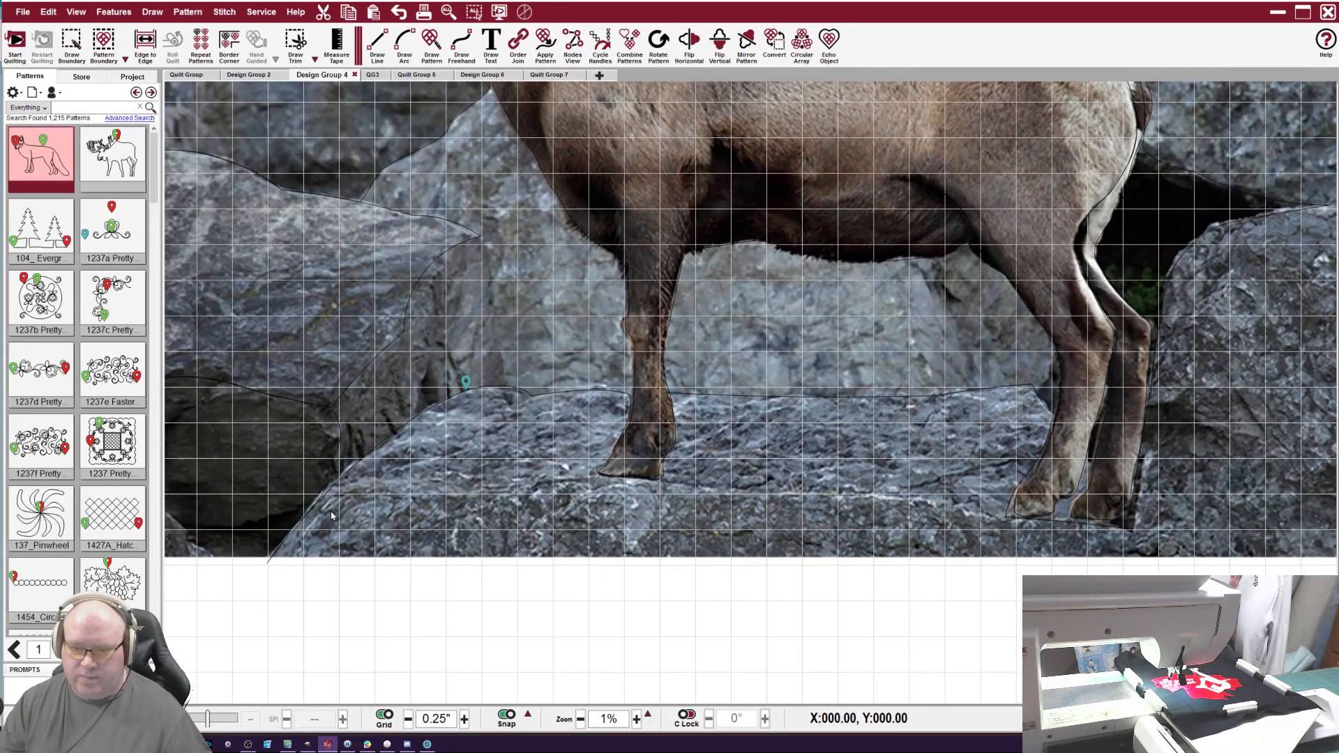
scroll(330, 515, up, 2)
click(361, 455)
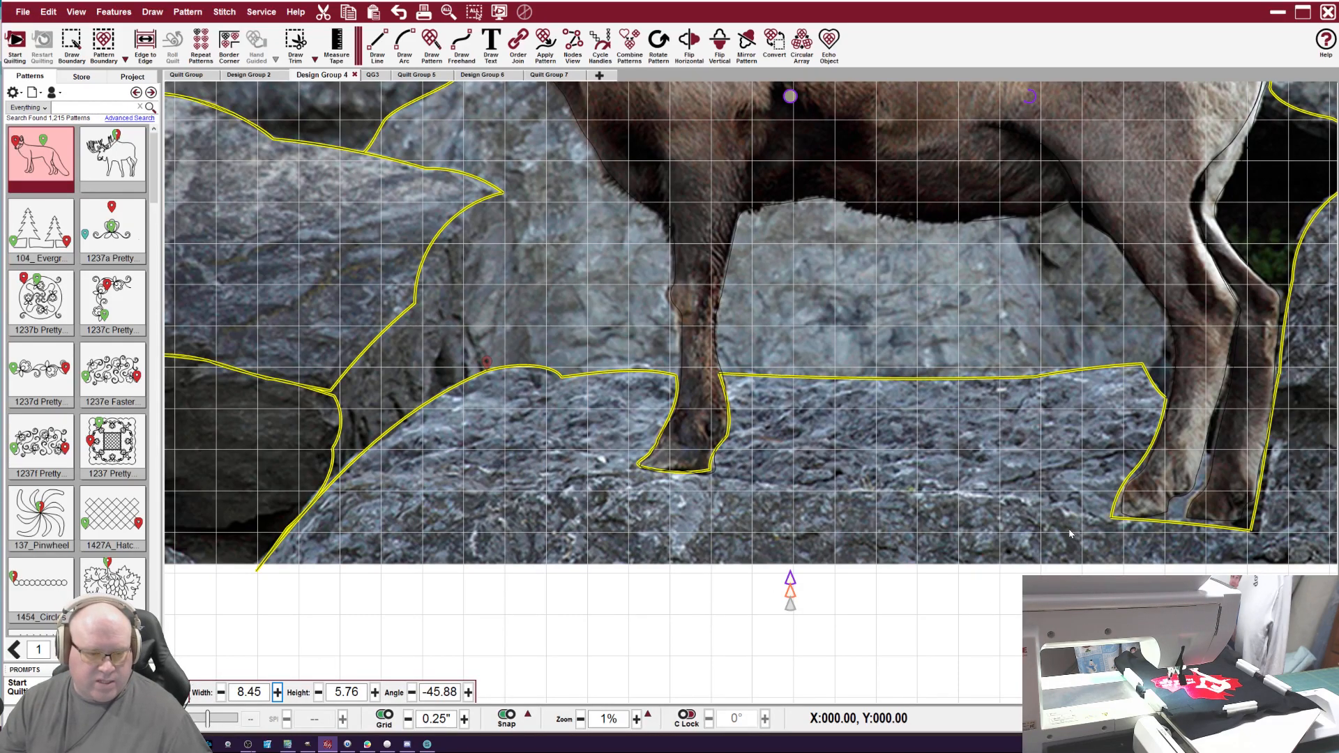
scroll(1064, 528, down, 4)
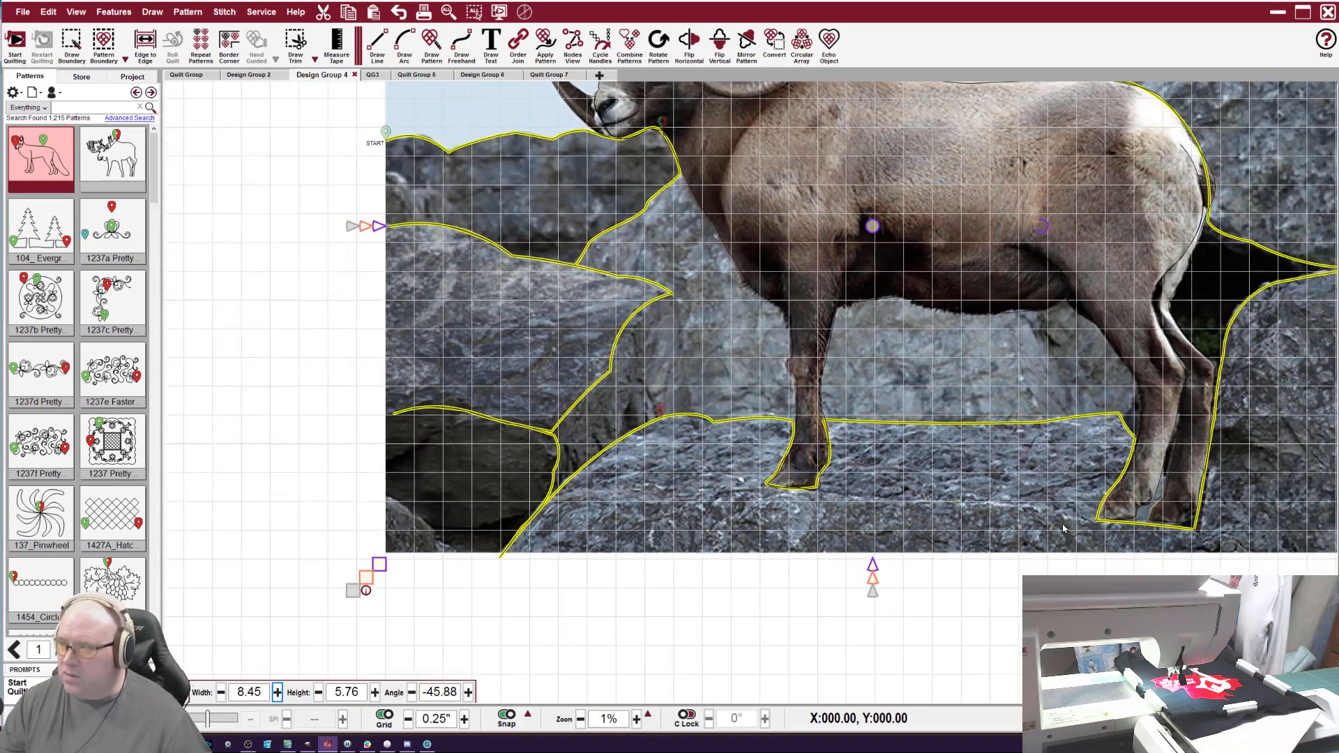
scroll(1064, 528, down, 2)
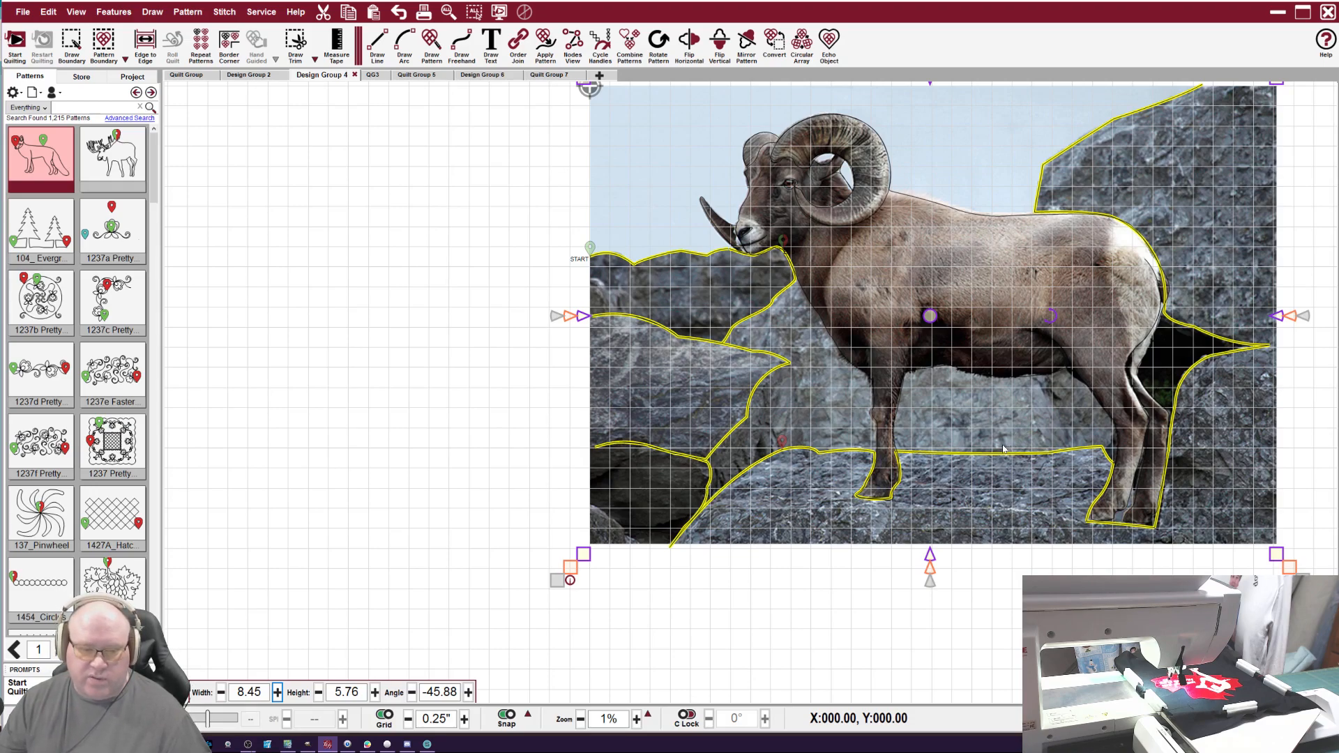
click(736, 483)
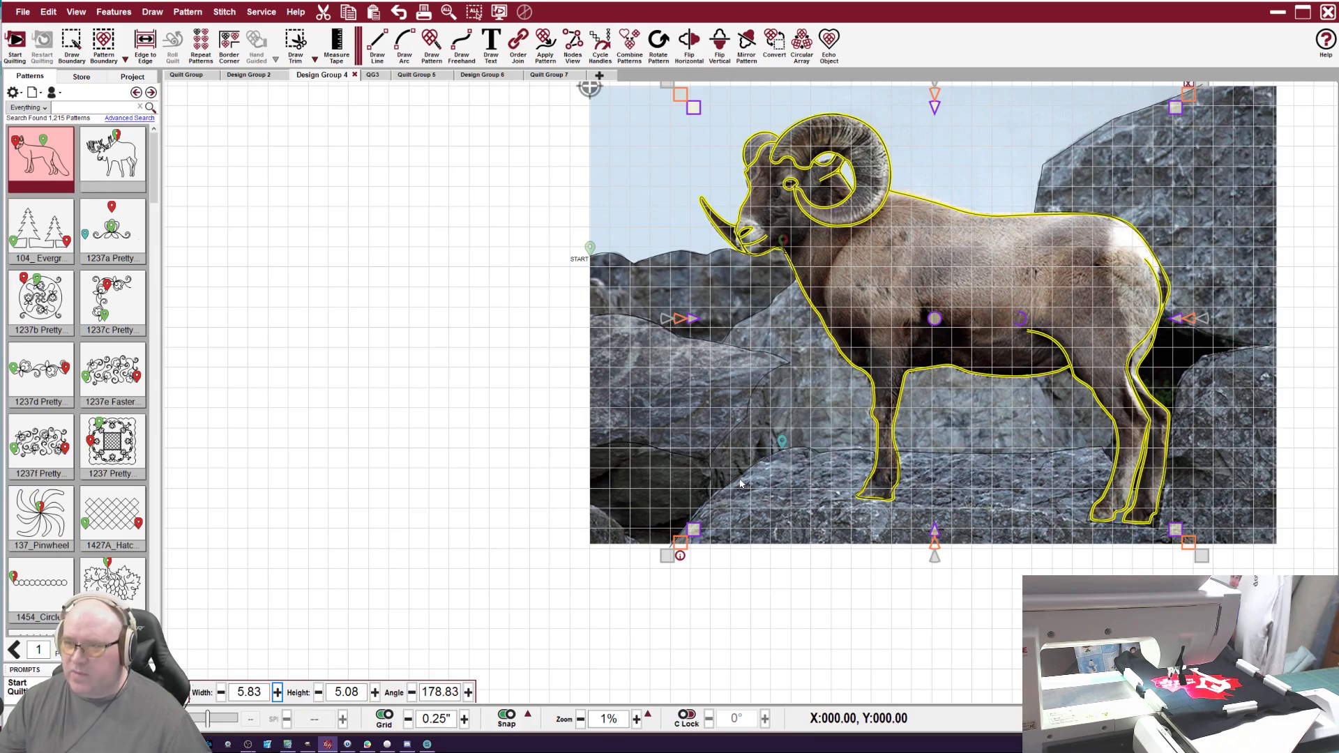
scroll(1203, 485, down, 4)
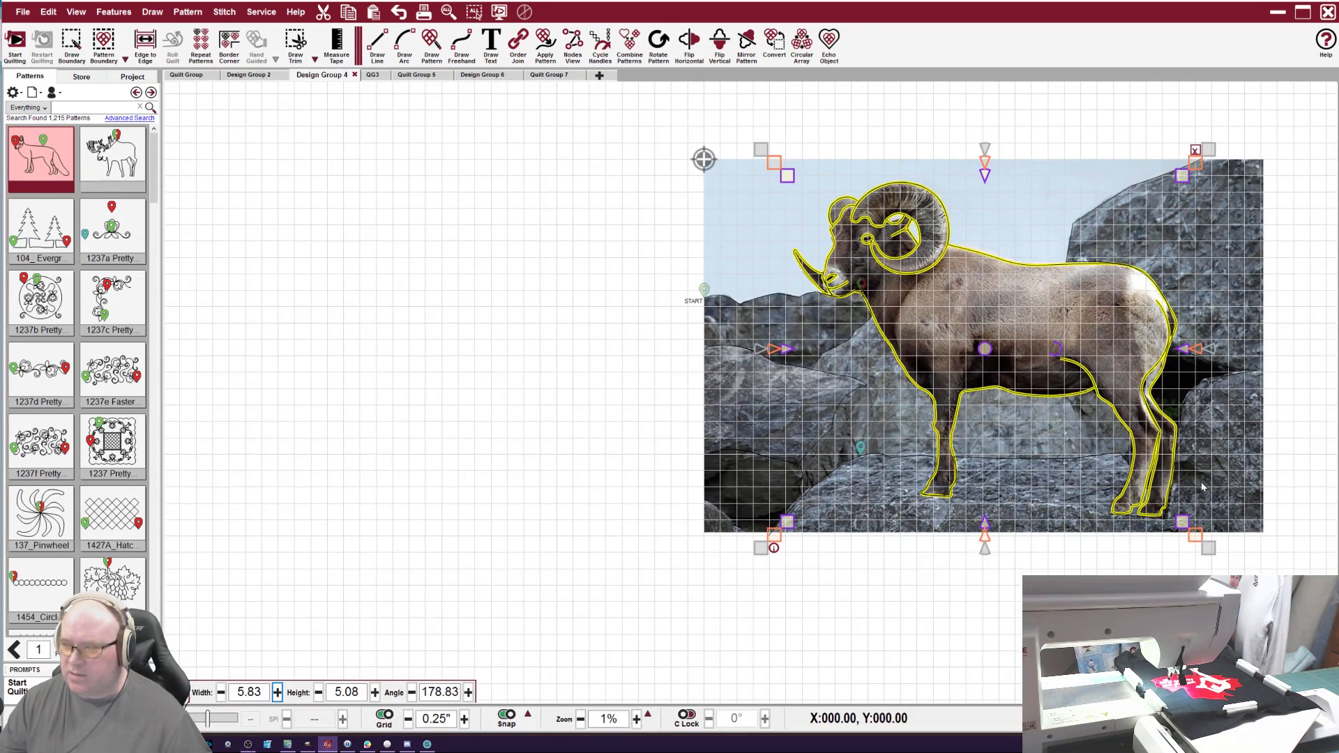
scroll(1203, 486, down, 1)
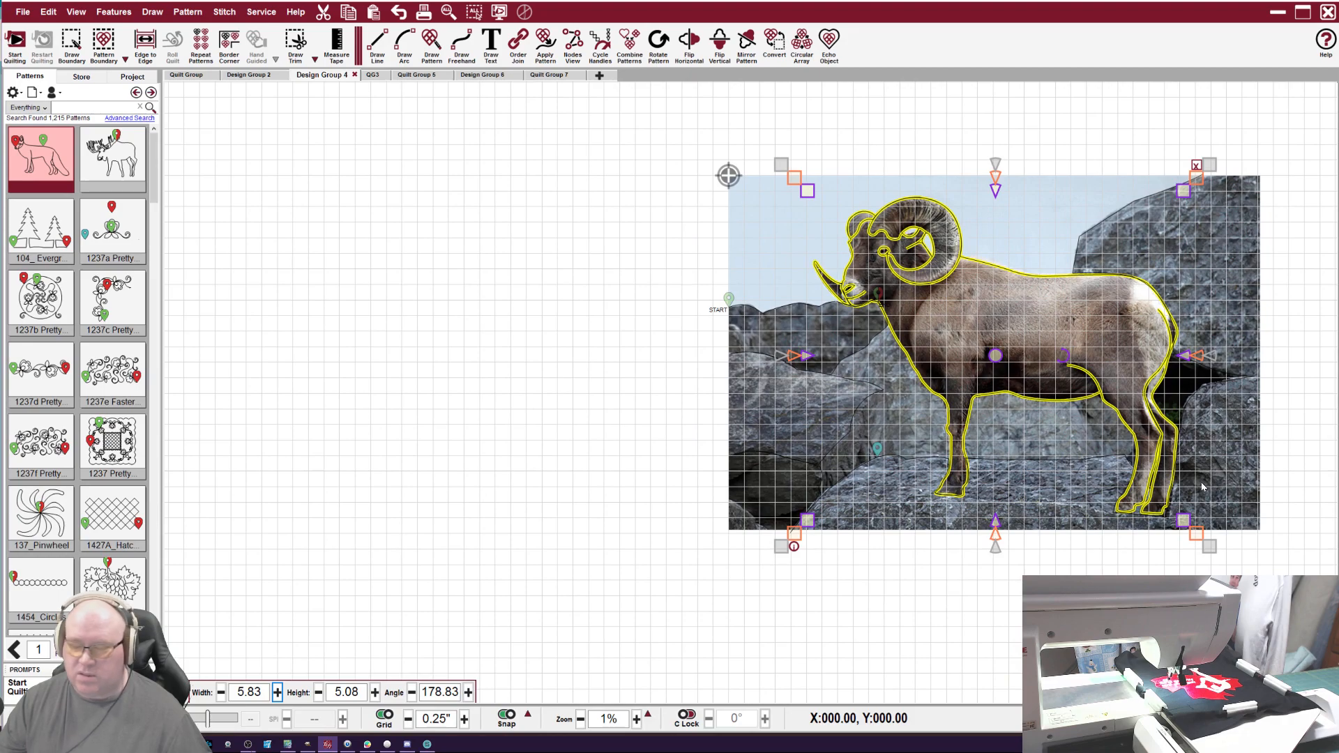
click(448, 14)
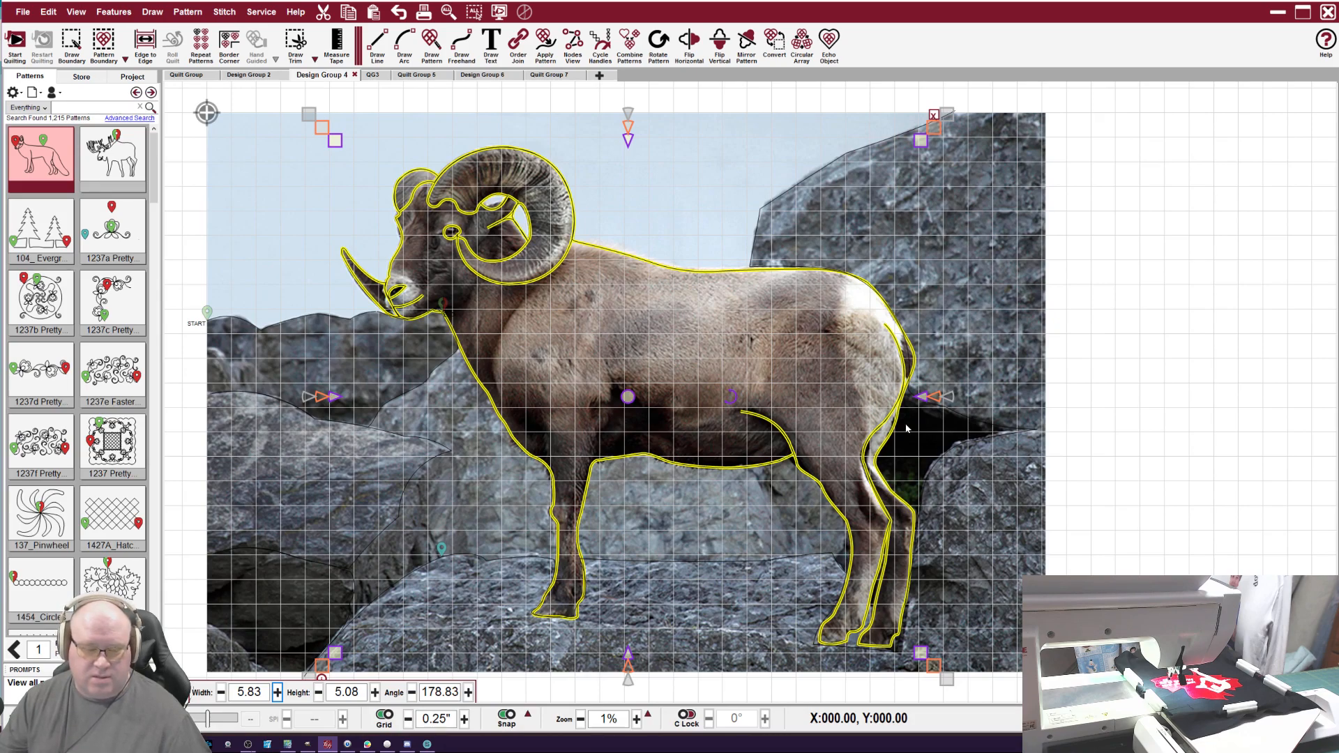
Delete the old ram pattern from Quilt Group 7 so the workspace is empty.
key(ctrl+a)
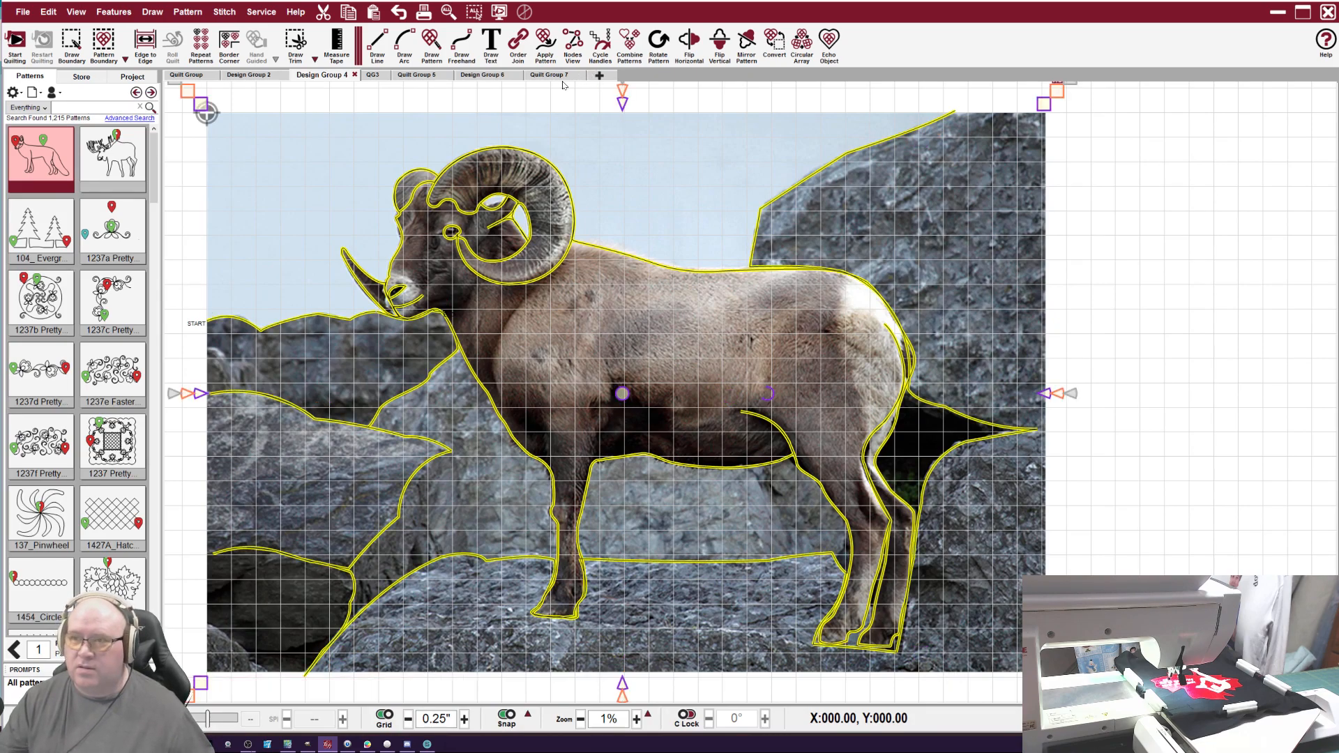
click(559, 80)
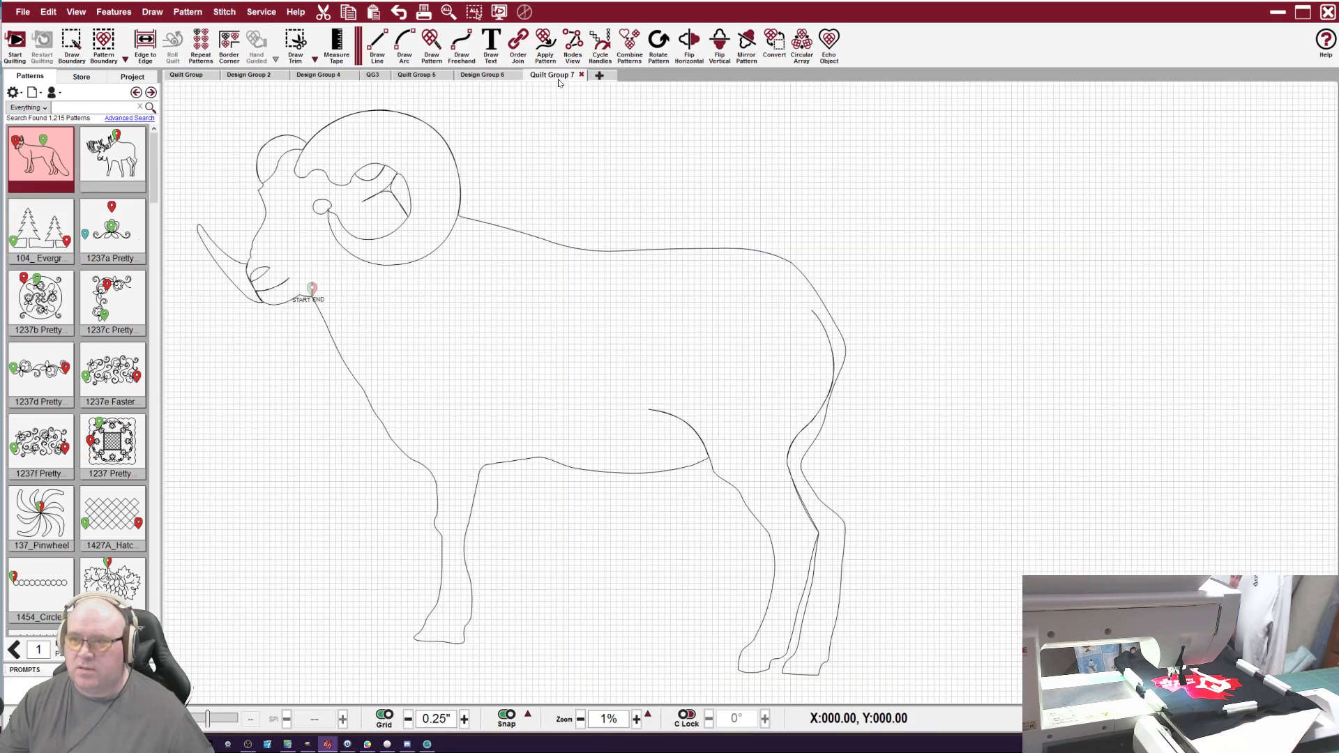
click(580, 253)
key(Delete)
key(ctrl+v)
click(747, 414)
key(Delete)
Copy the ram and rock background from Design Group 4 into Quilt Group 7, keeping a single copy there.
click(483, 76)
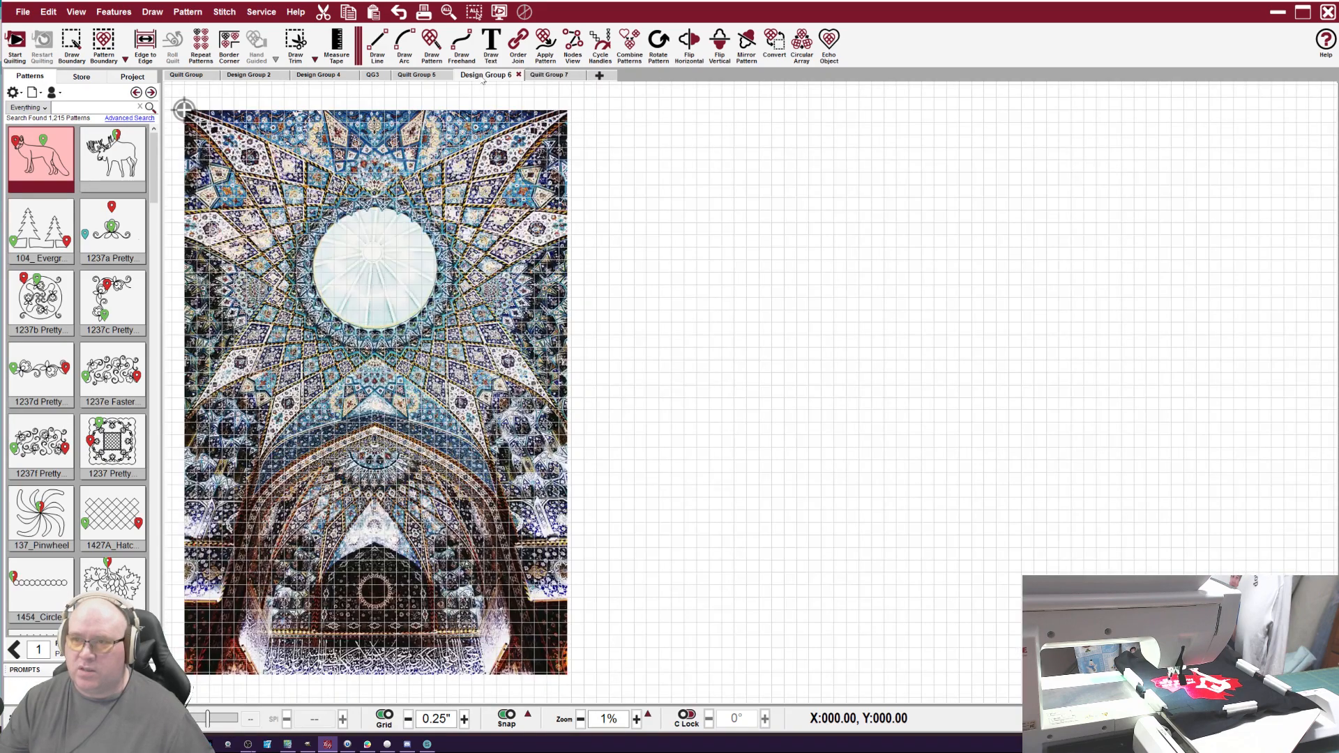
click(313, 76)
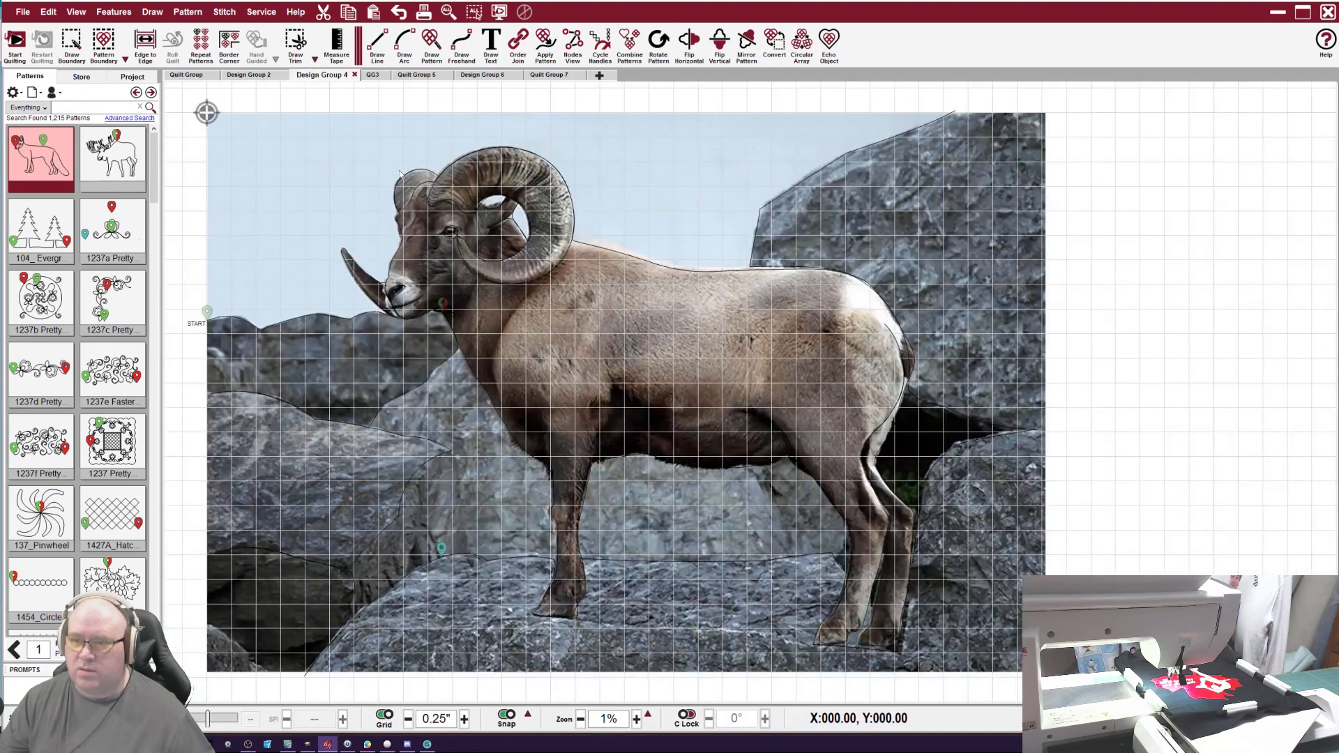
click(671, 366)
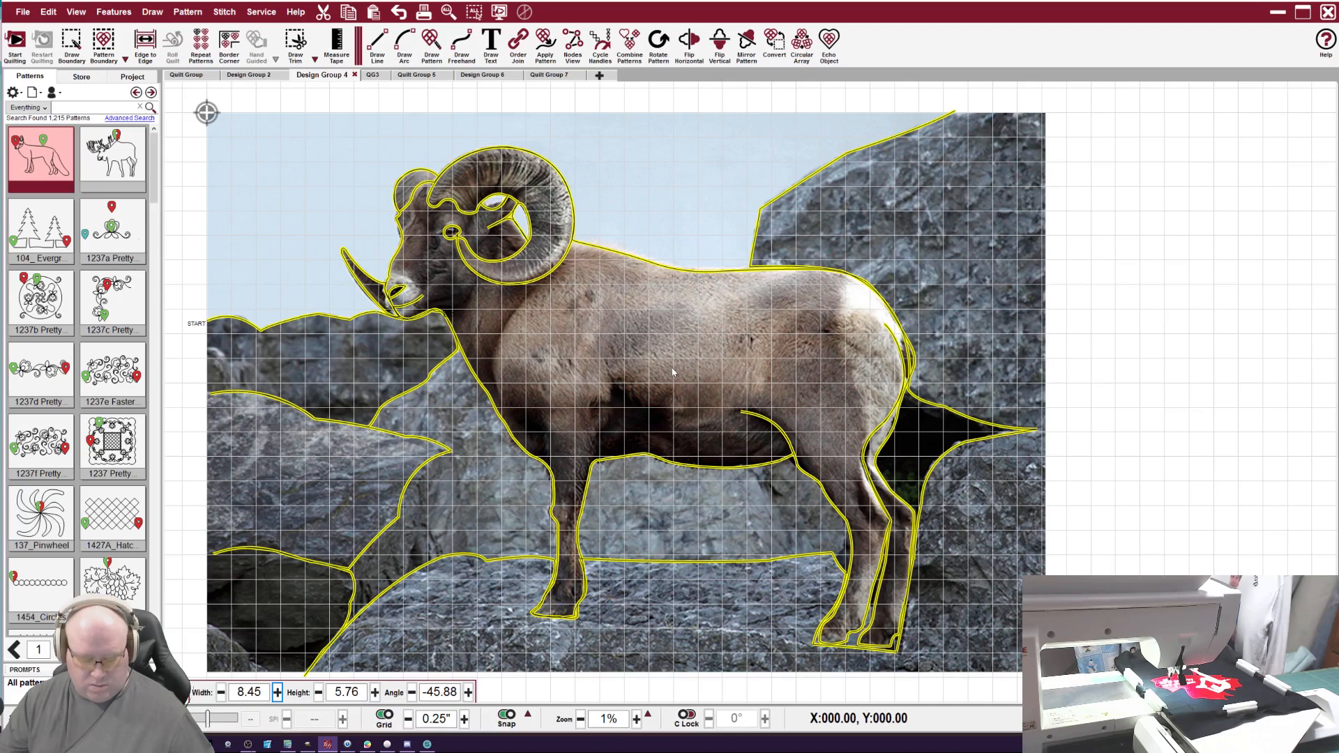
key(ctrl+c)
click(583, 77)
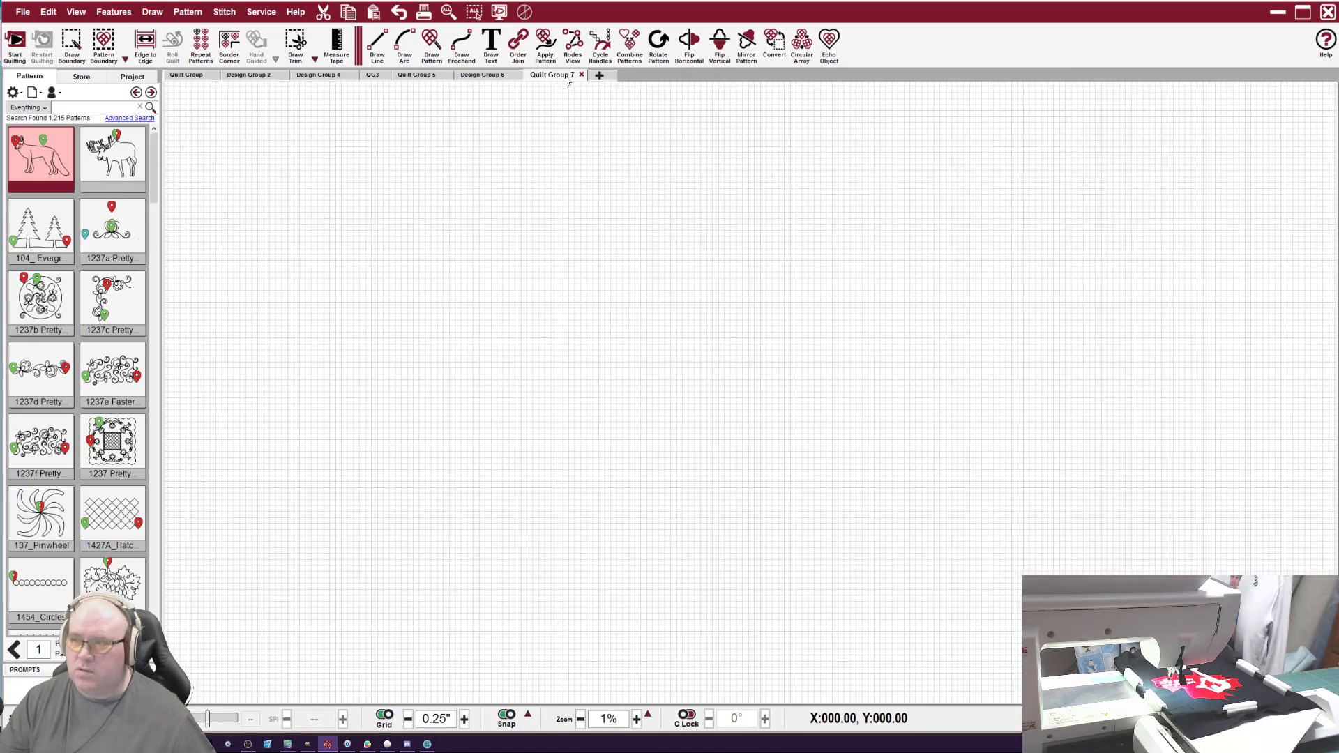
key(ctrl+v)
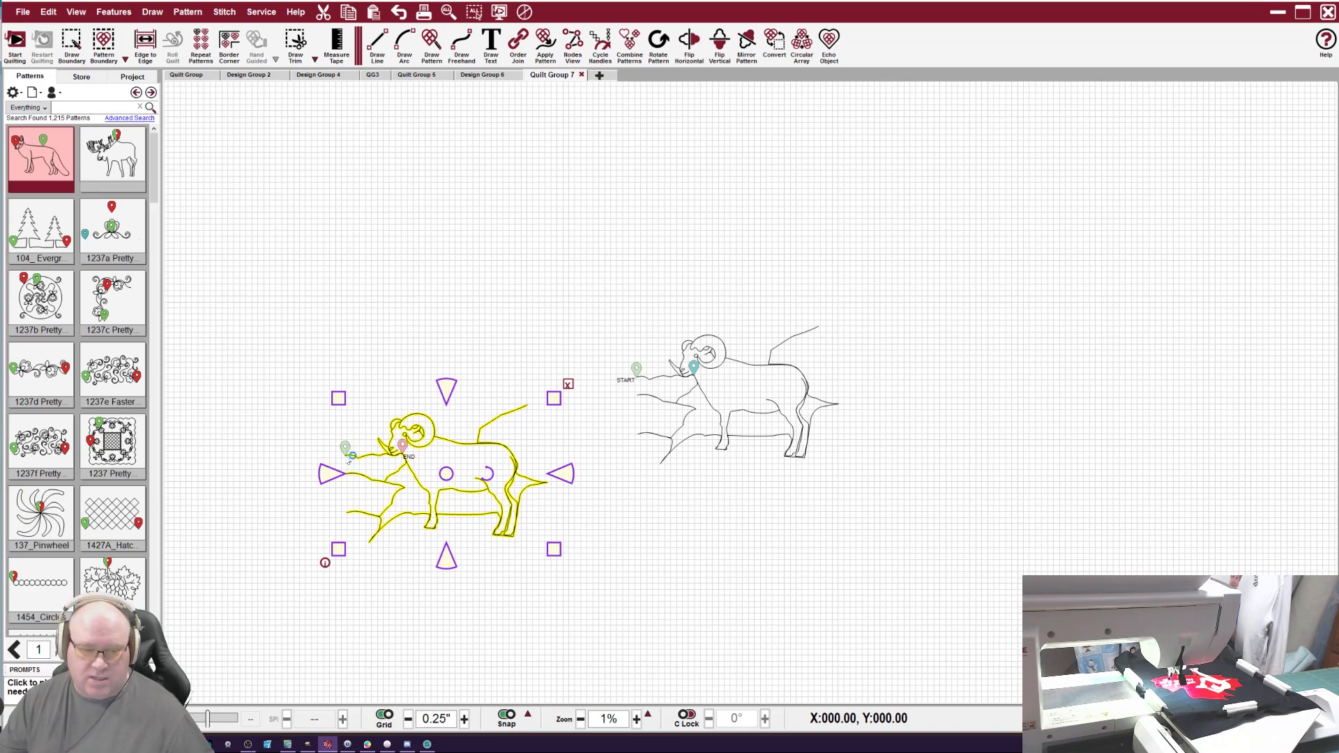
key(Delete)
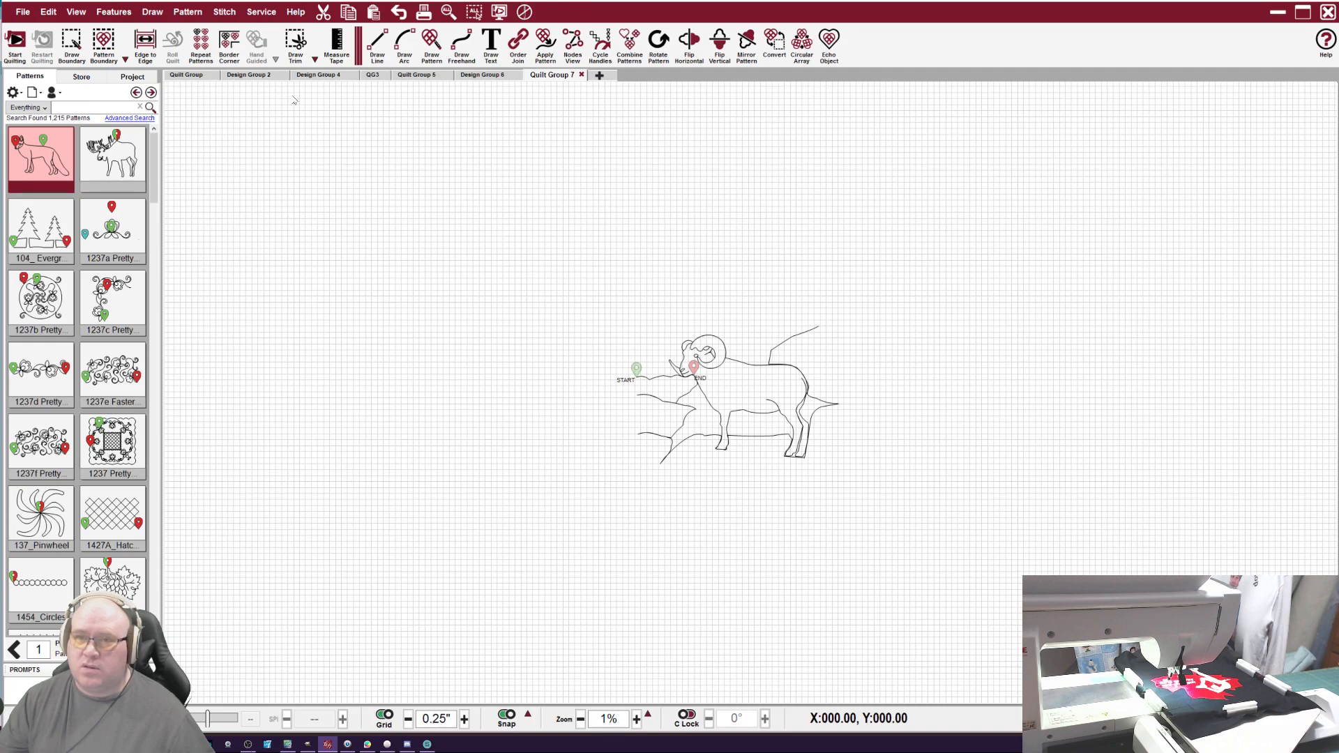
Compare the background line in Design Group 4 with the combined line drawing in Quilt Group 7.
click(318, 75)
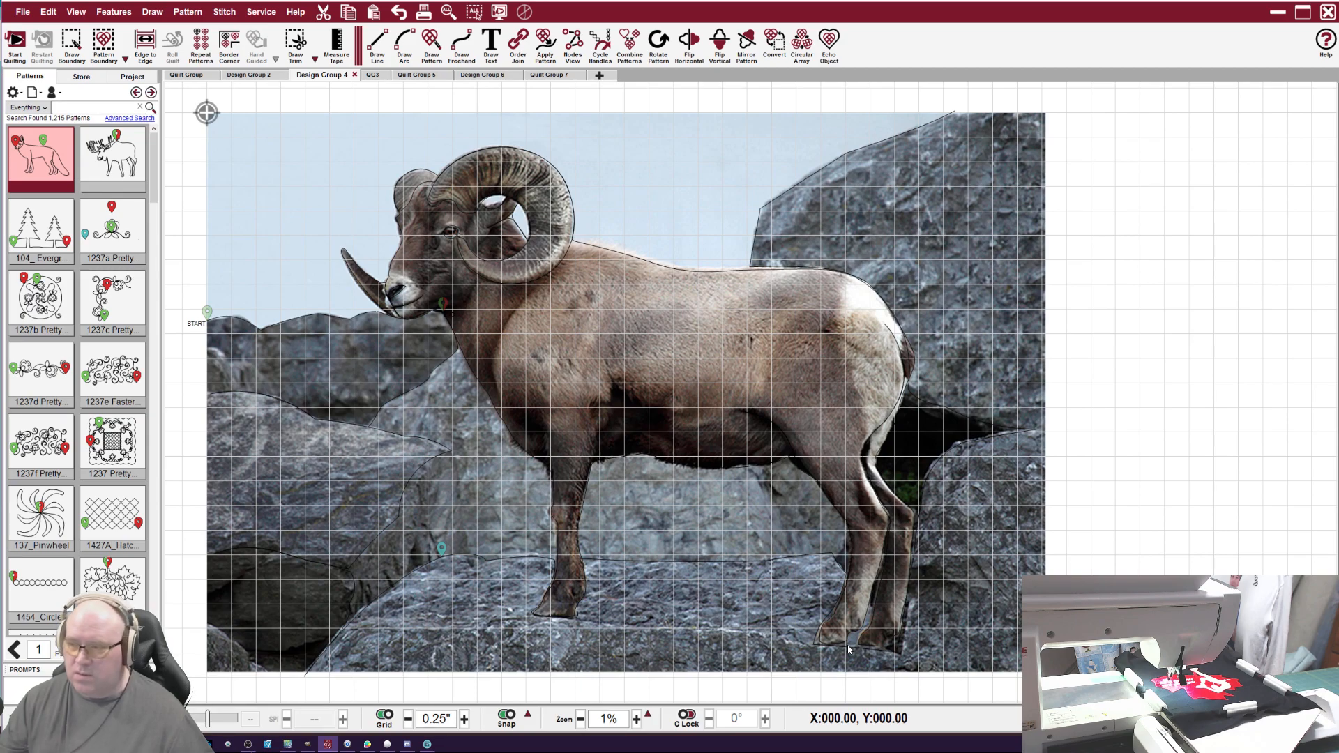
click(403, 580)
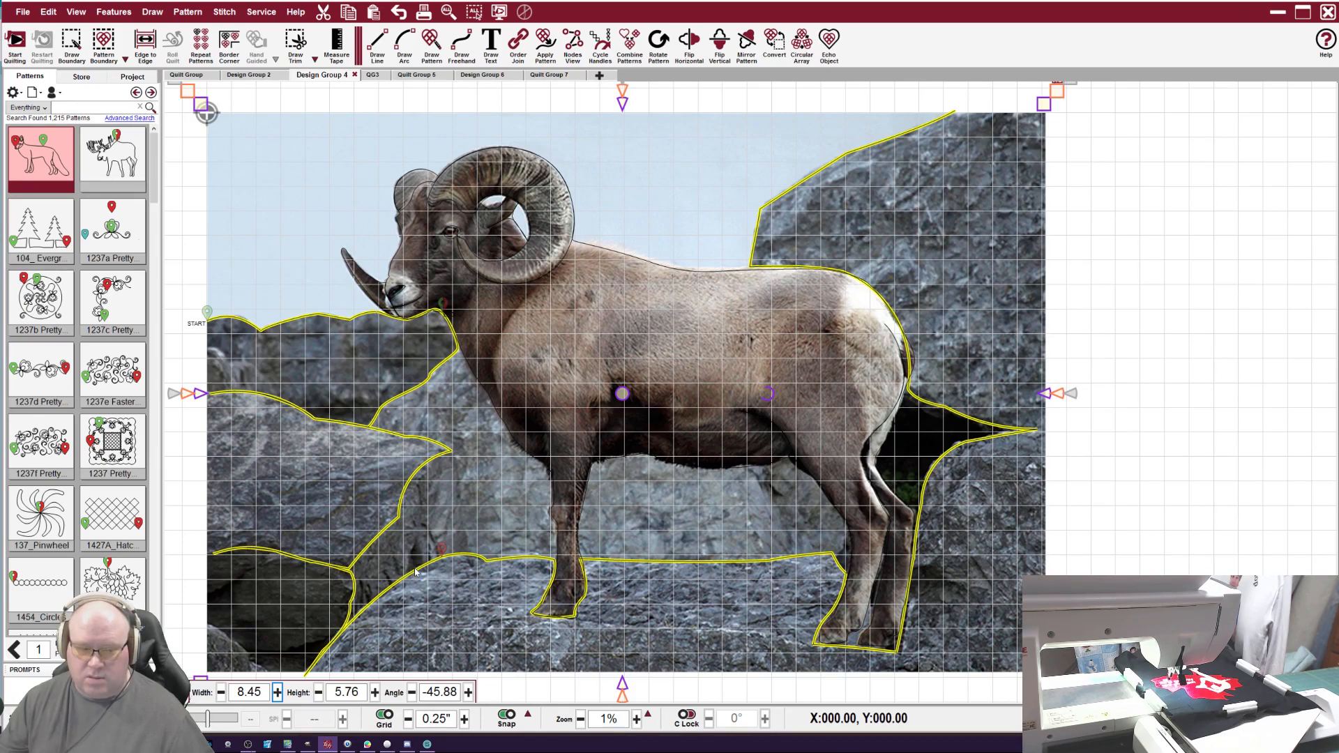
click(540, 75)
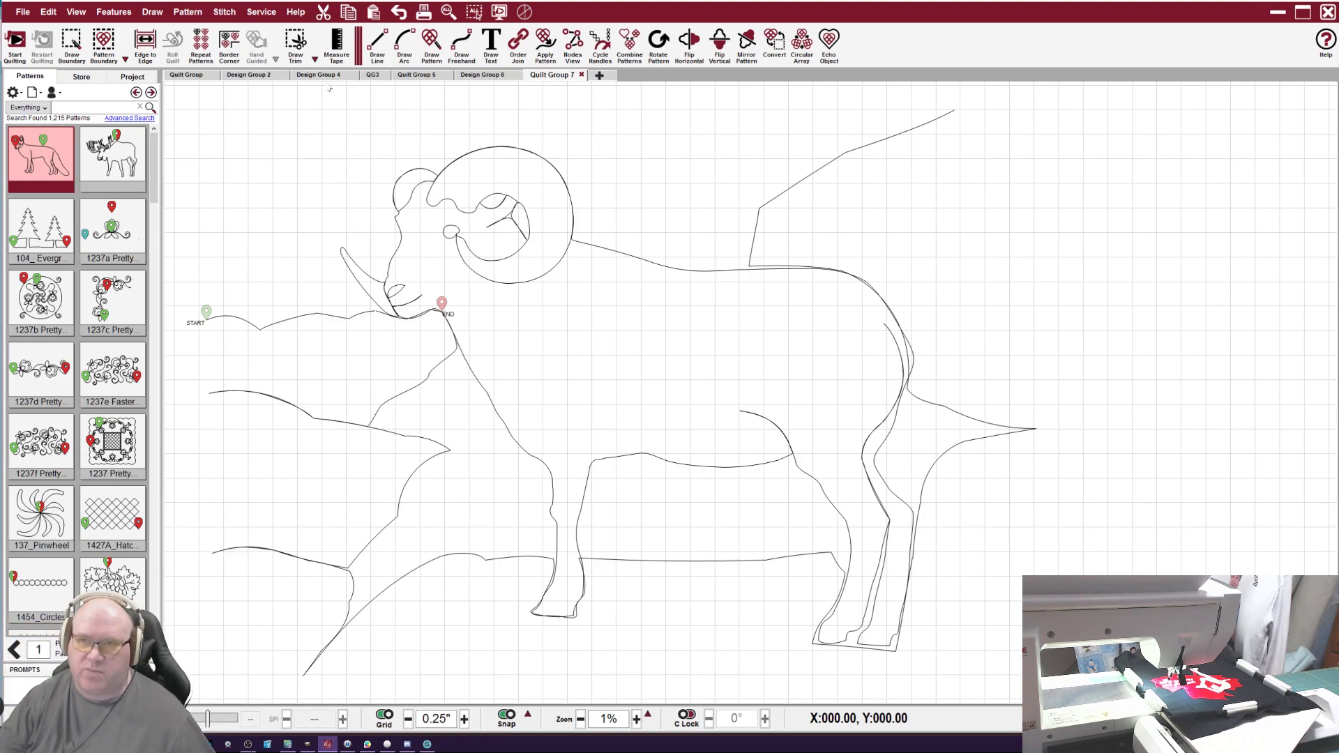
click(318, 78)
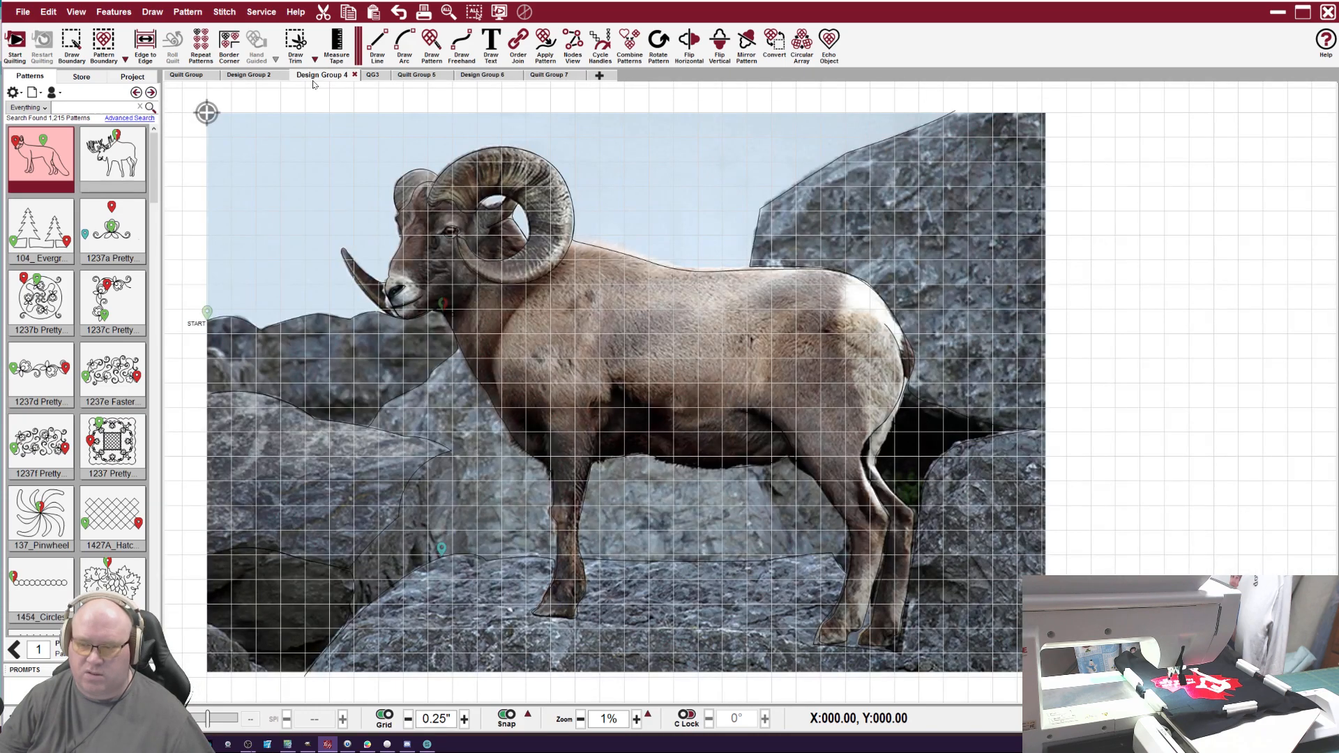
Run Order Join again from the rock background in Design Group 4 and select the background line.
scroll(424, 574, up, 5)
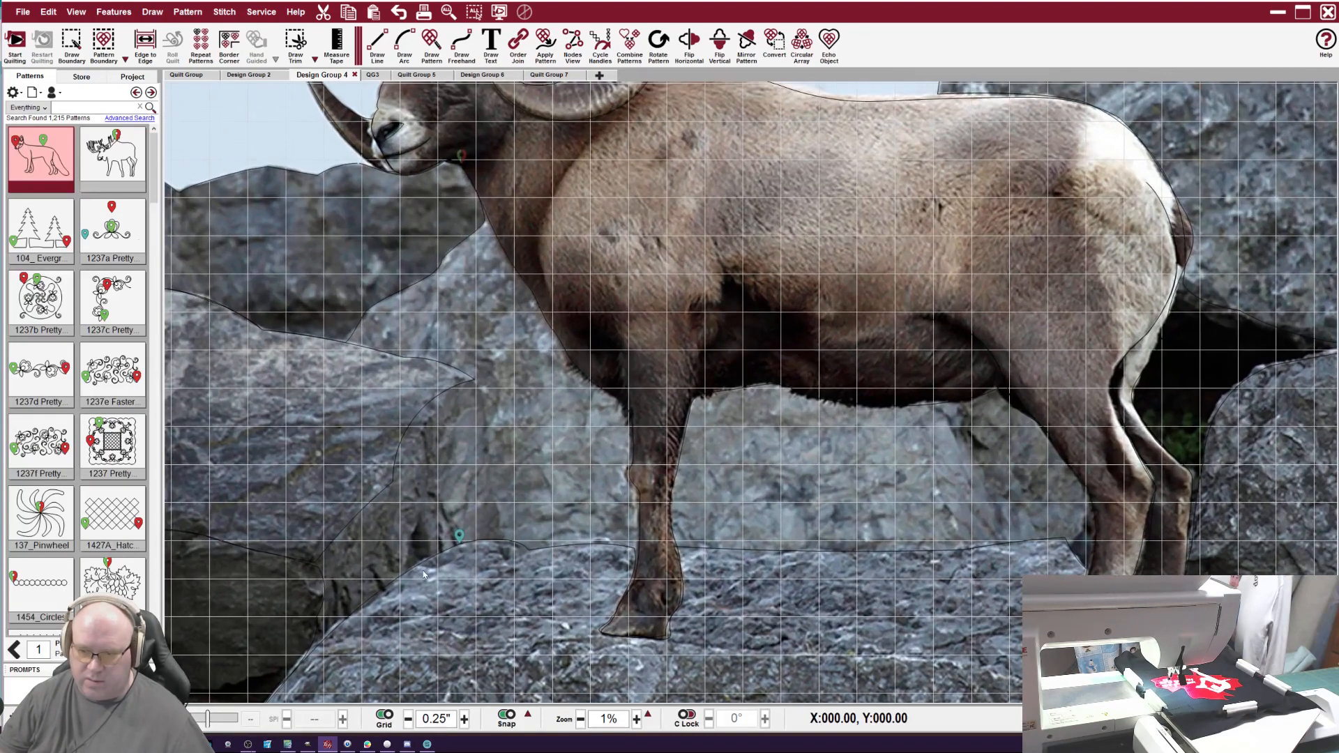
click(414, 569)
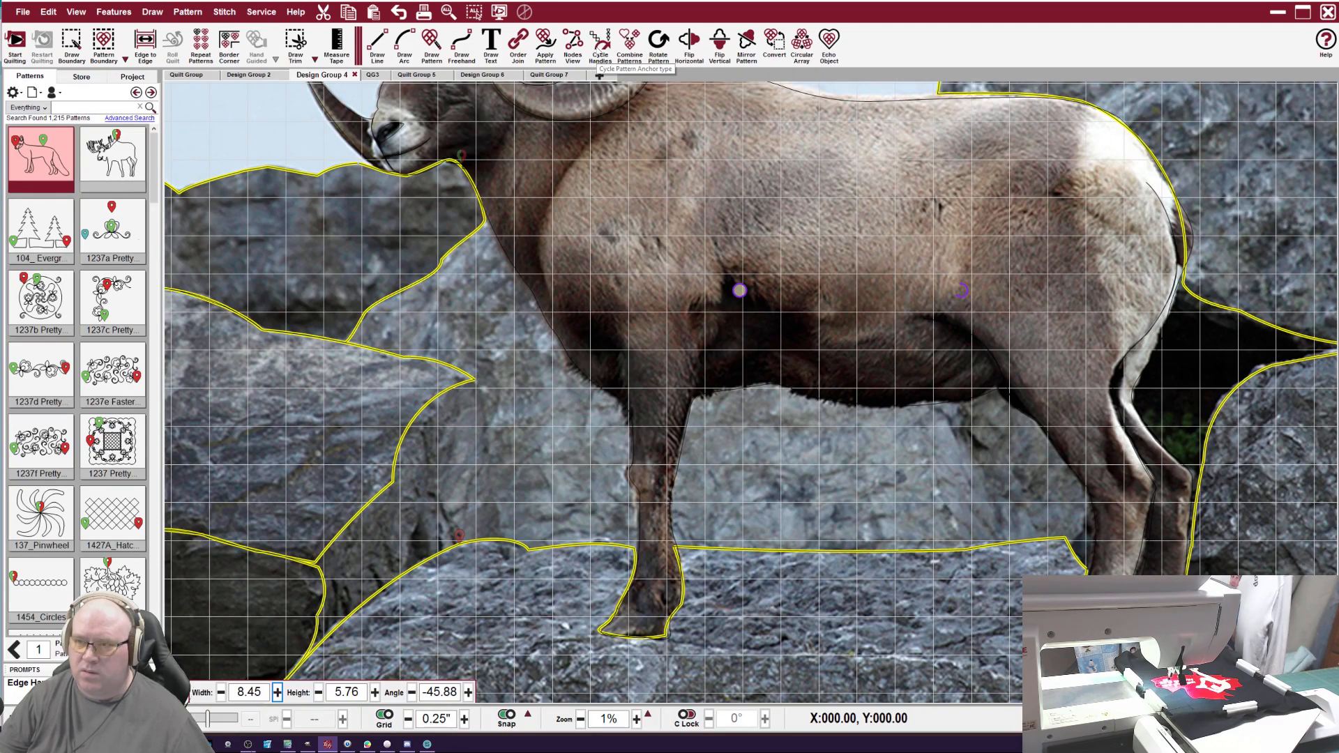
click(519, 43)
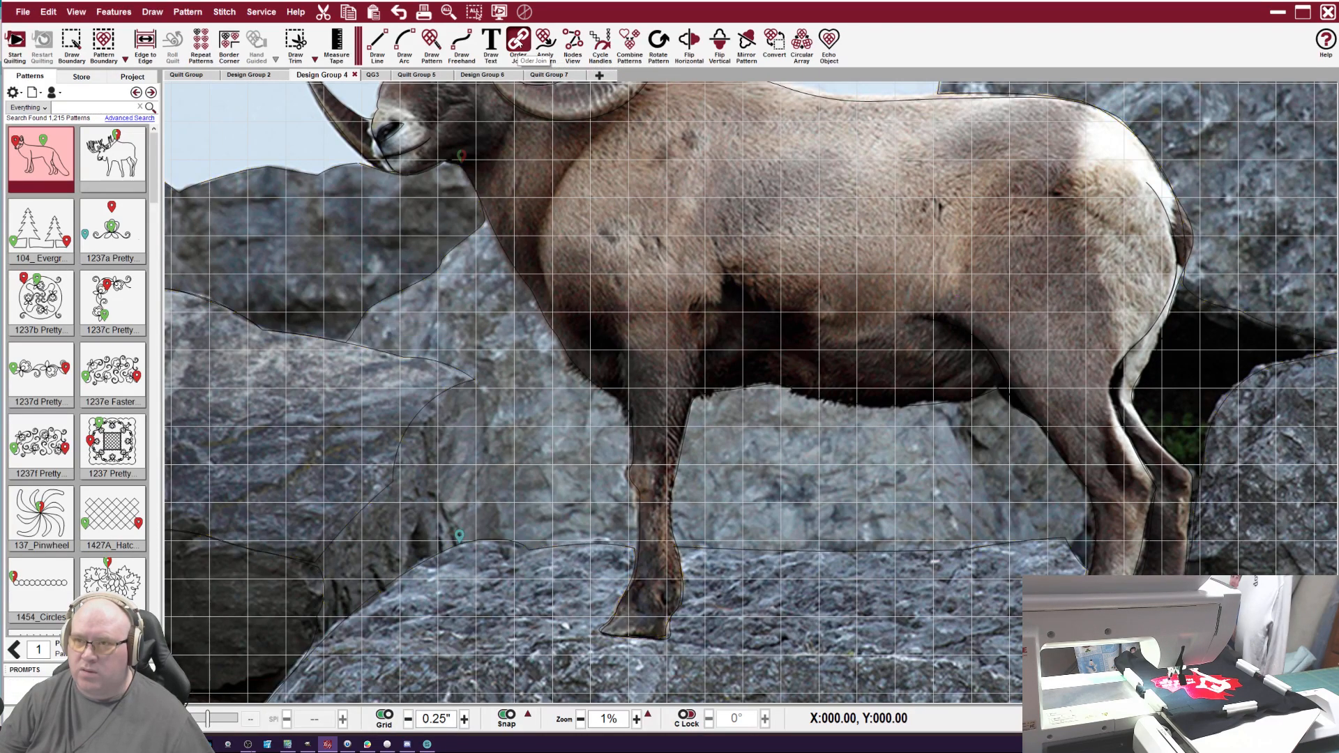
click(410, 362)
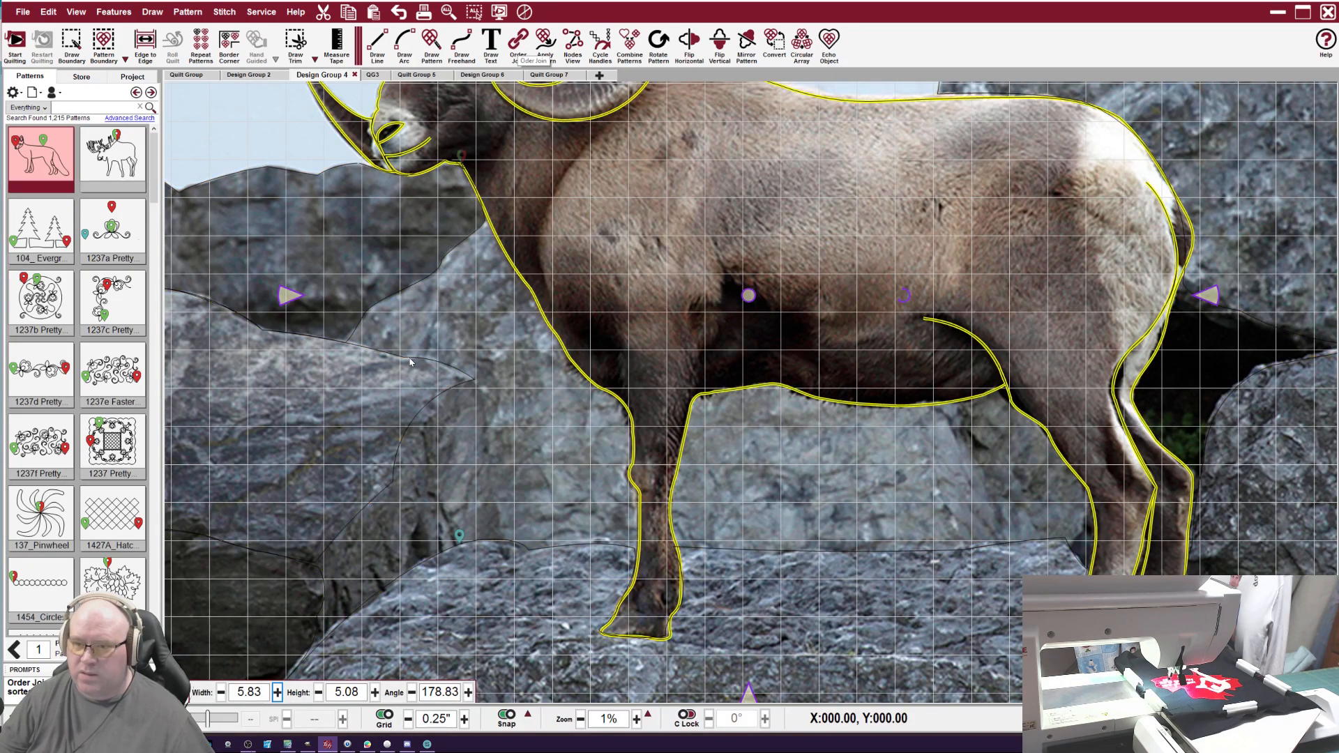
scroll(316, 640, down, 3)
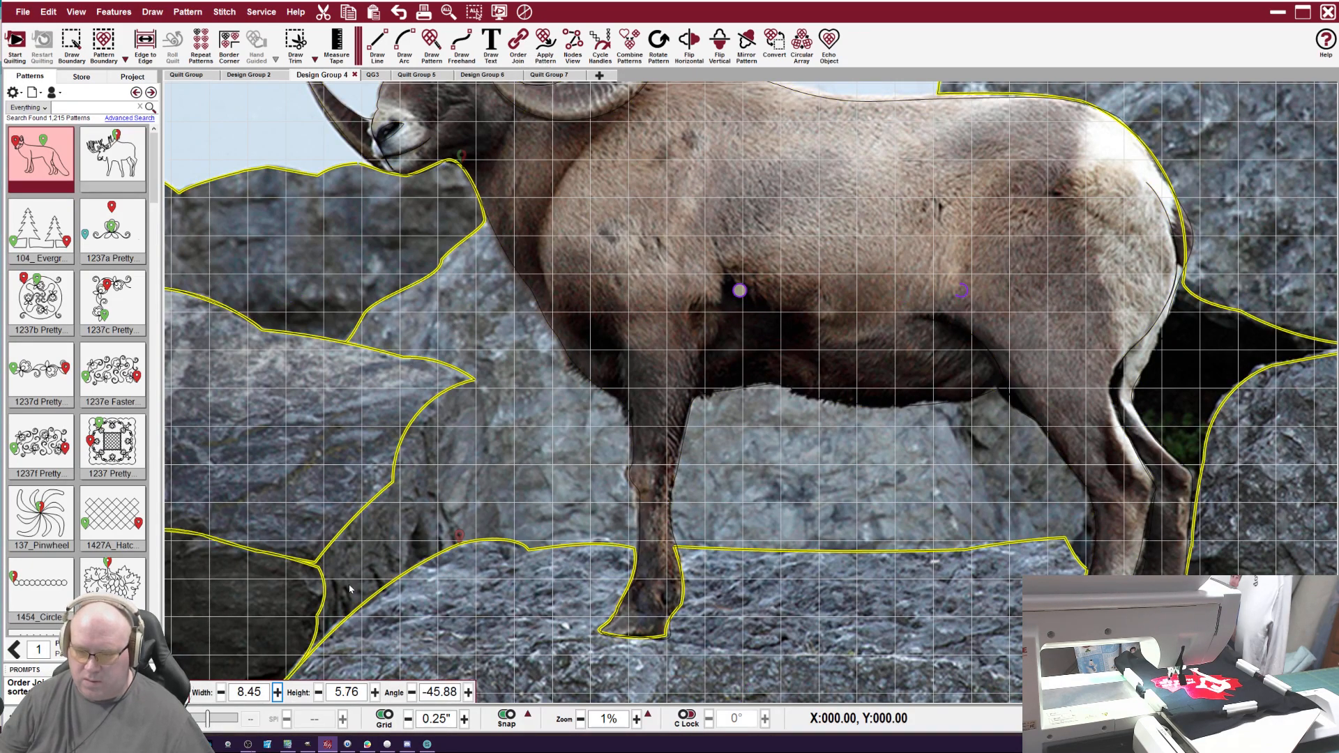
scroll(324, 622, down, 2)
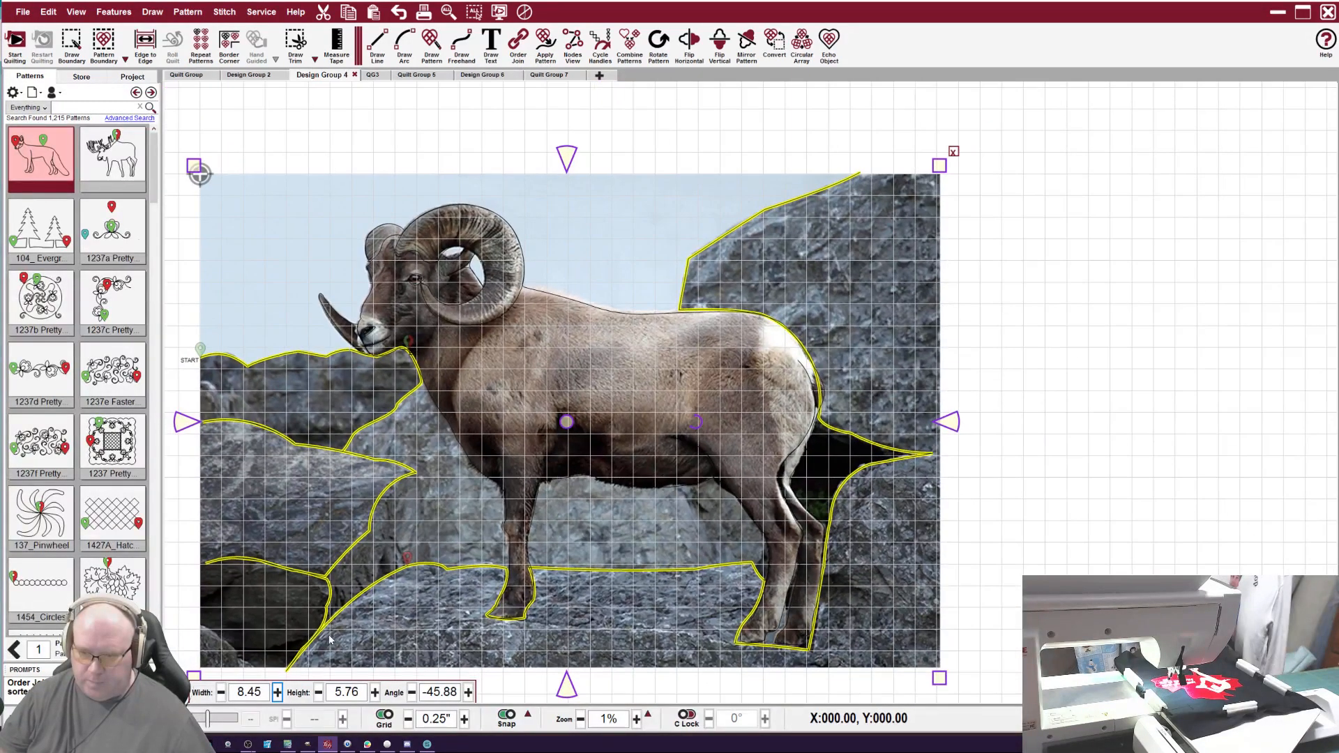
Display the nodes of the rock background line instead of the ram outline in Design Group 4.
click(326, 621)
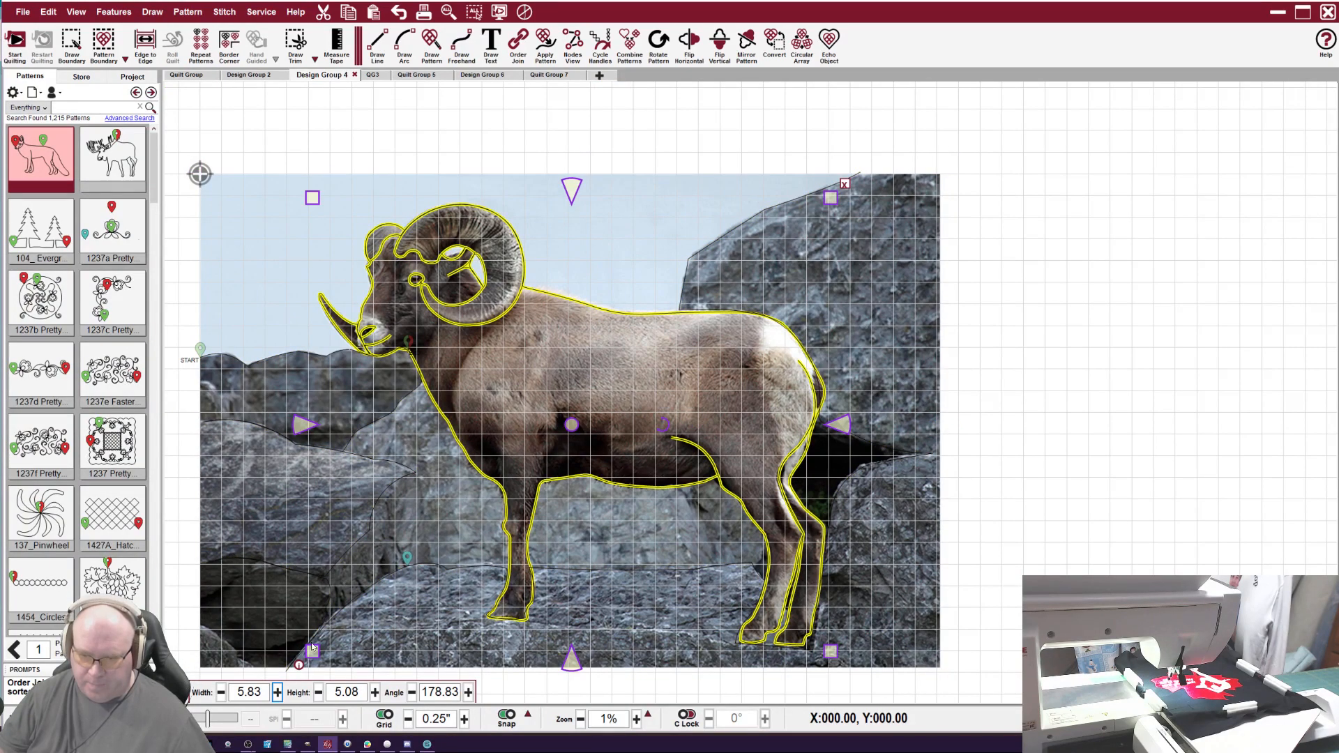
scroll(298, 669, up, 1)
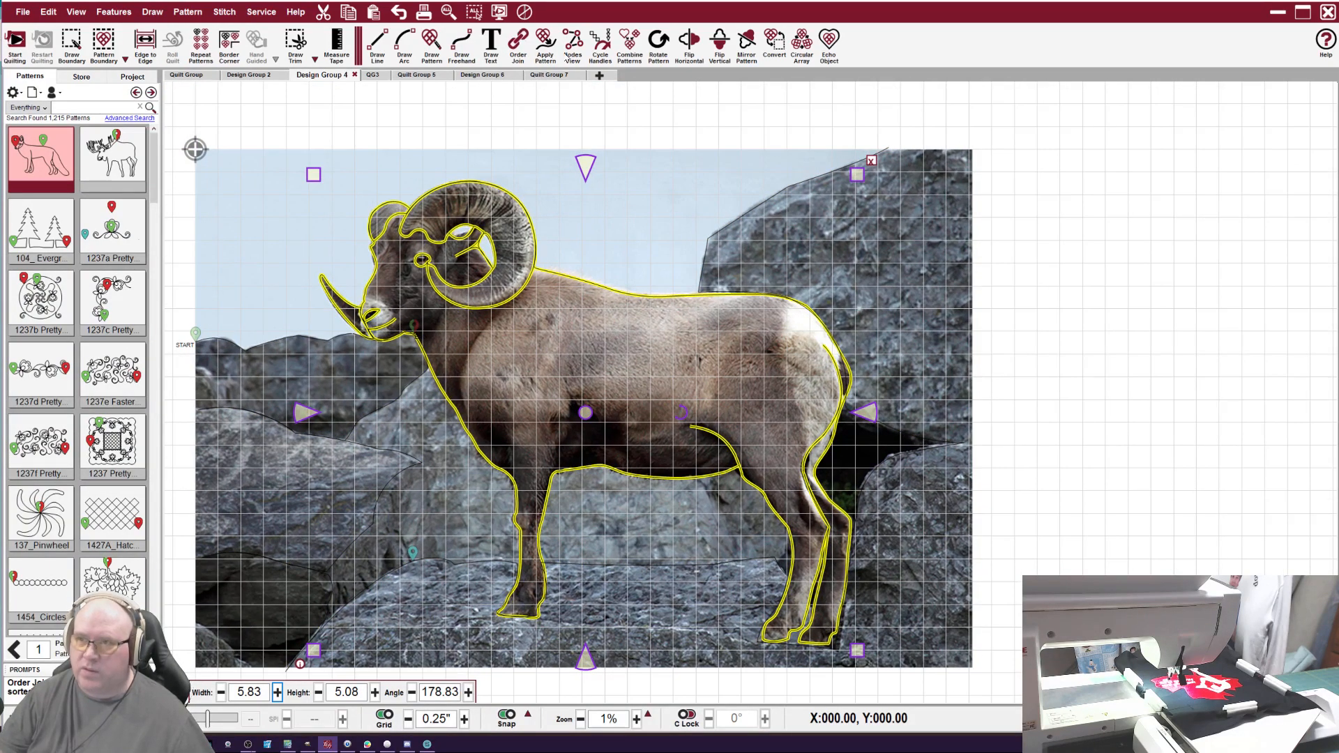
click(581, 53)
scroll(293, 669, up, 1)
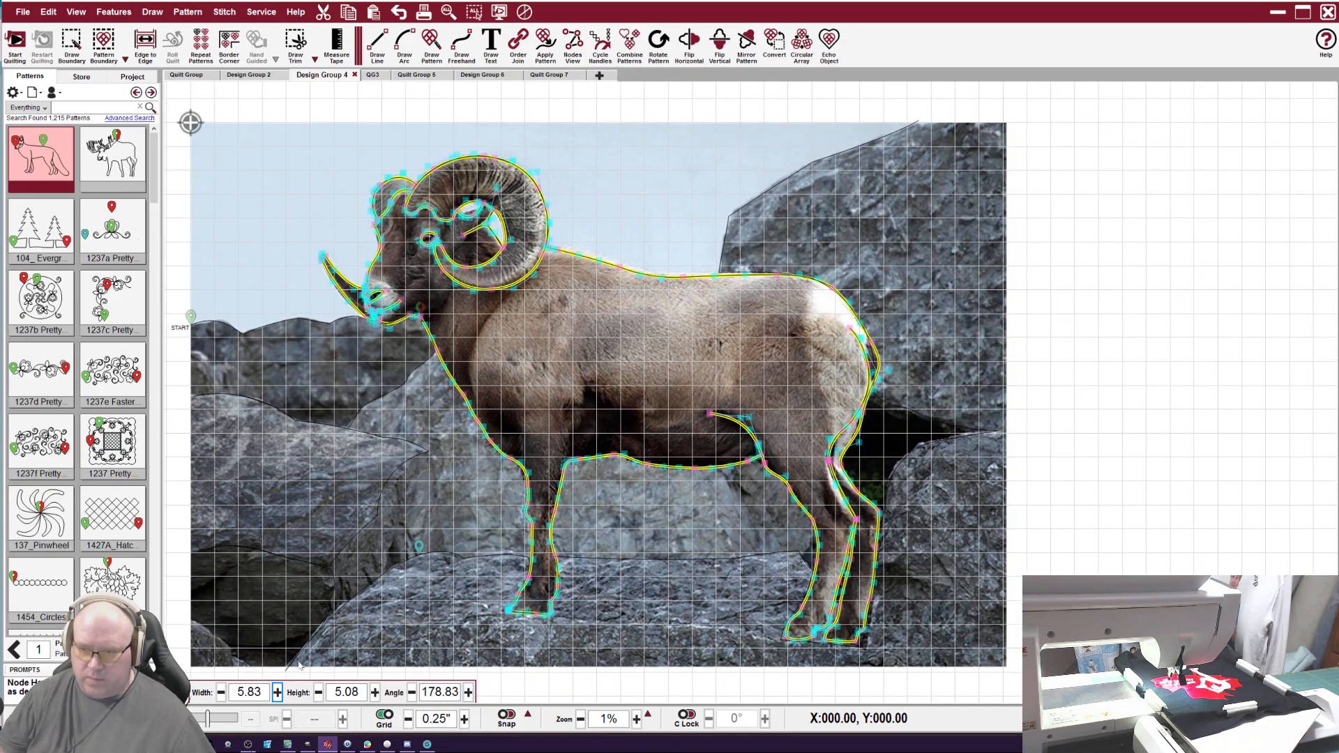
click(388, 535)
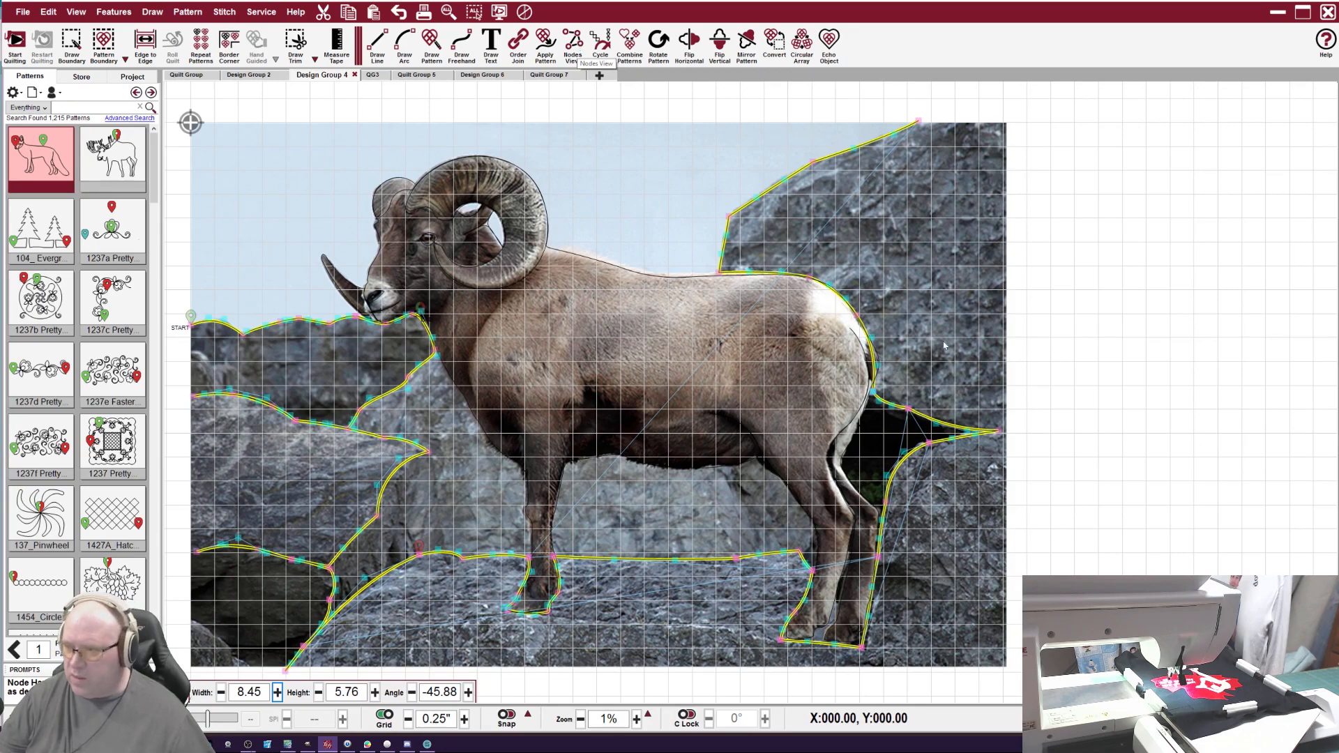
Adjust the background line's nodes at the rump, tail and adjoining rock edge so the line follows the ram's outline.
scroll(866, 341, up, 3)
scroll(865, 341, up, 4)
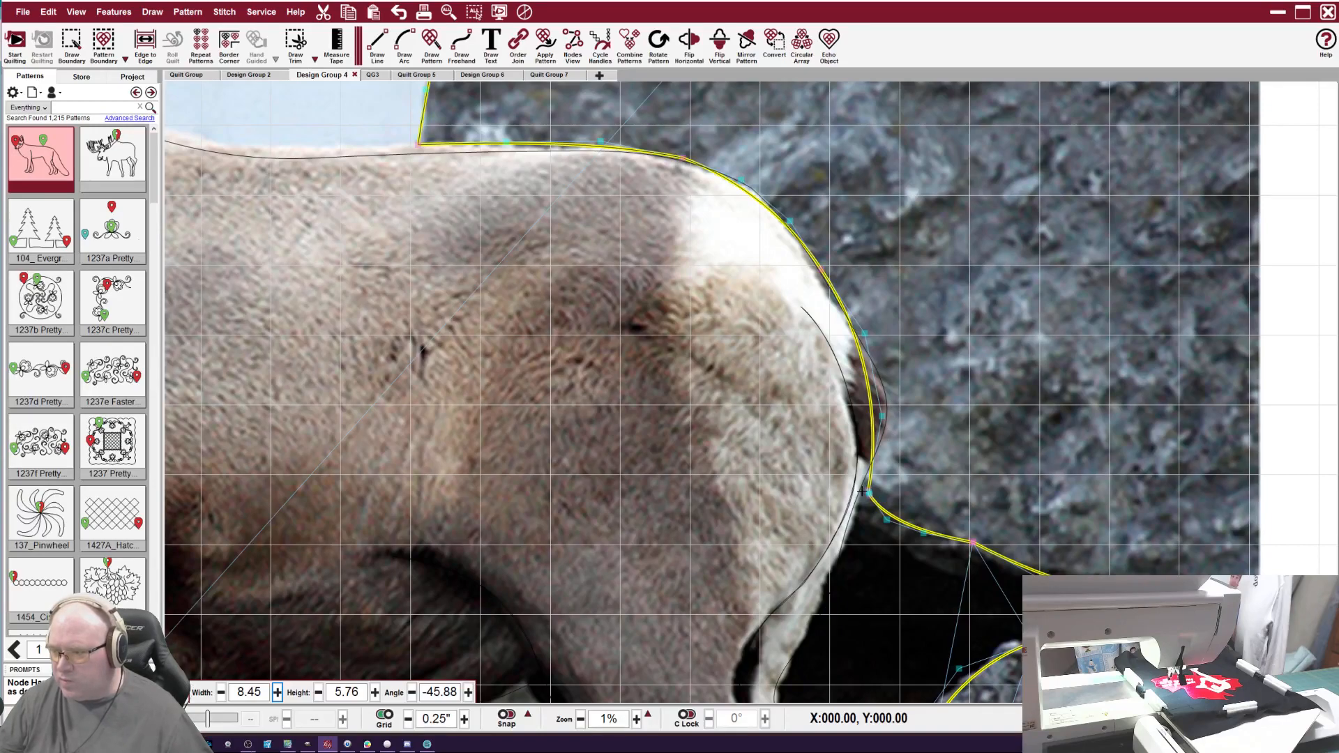
drag(864, 481, 885, 399)
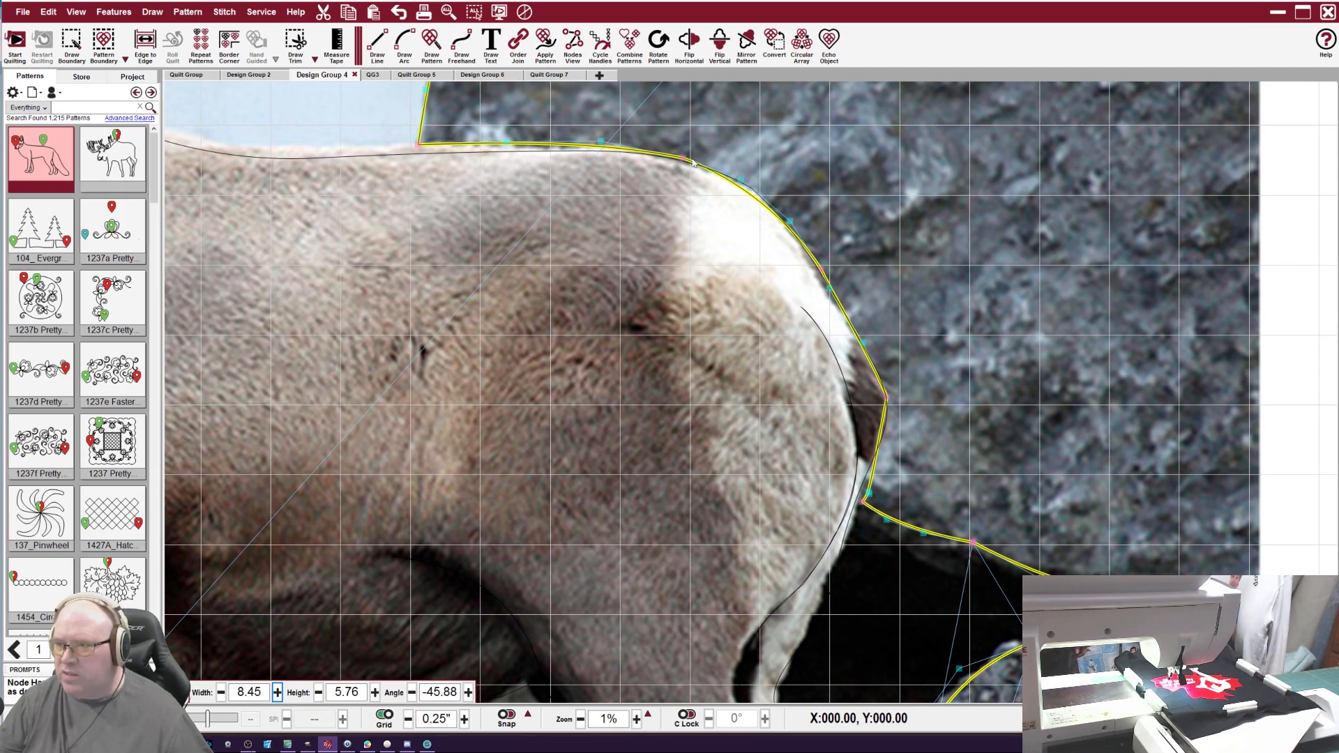
drag(789, 221, 766, 194)
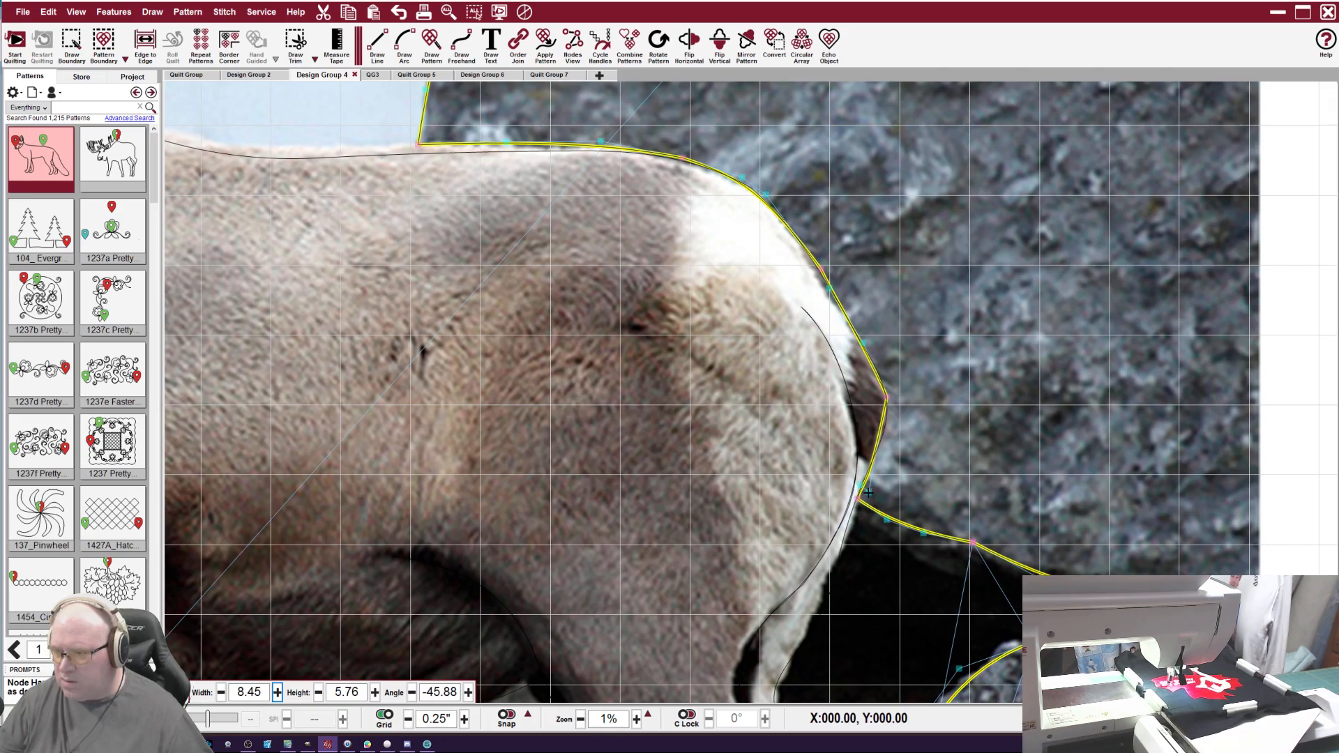
drag(869, 475, 893, 425)
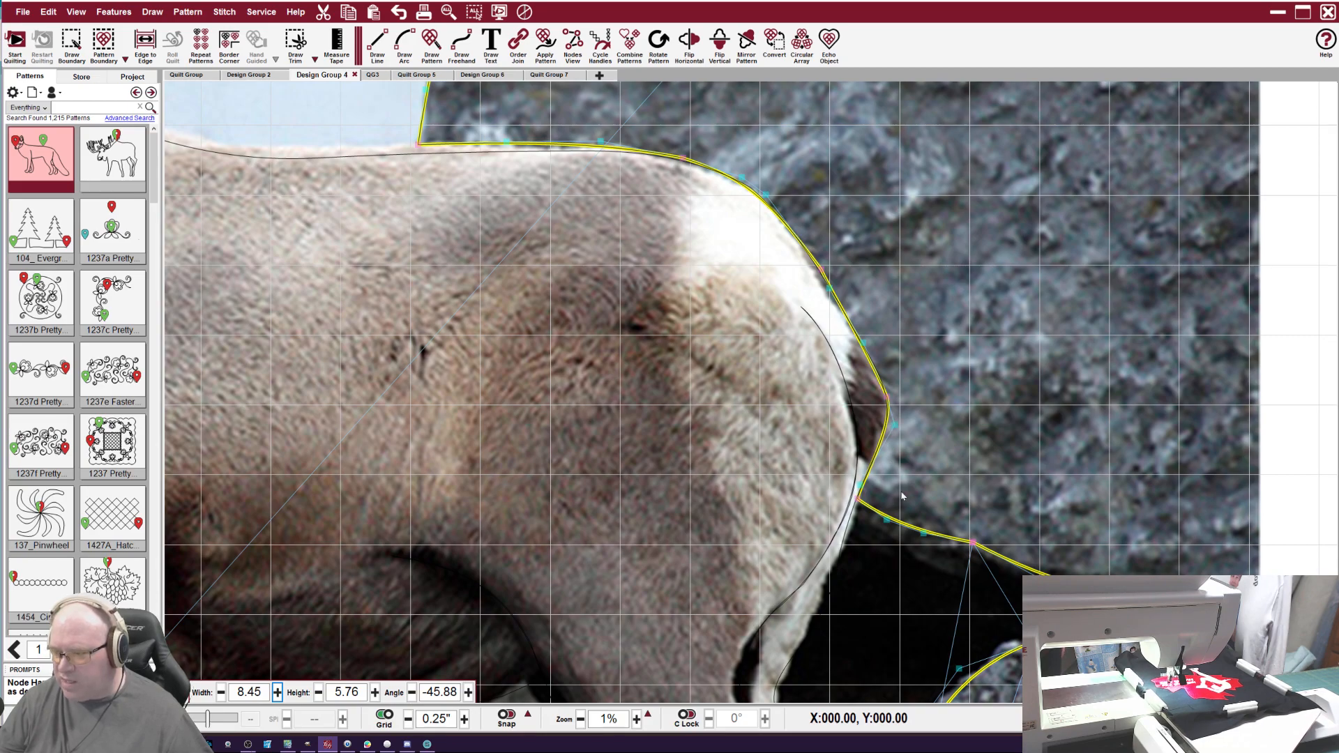
drag(971, 542, 970, 548)
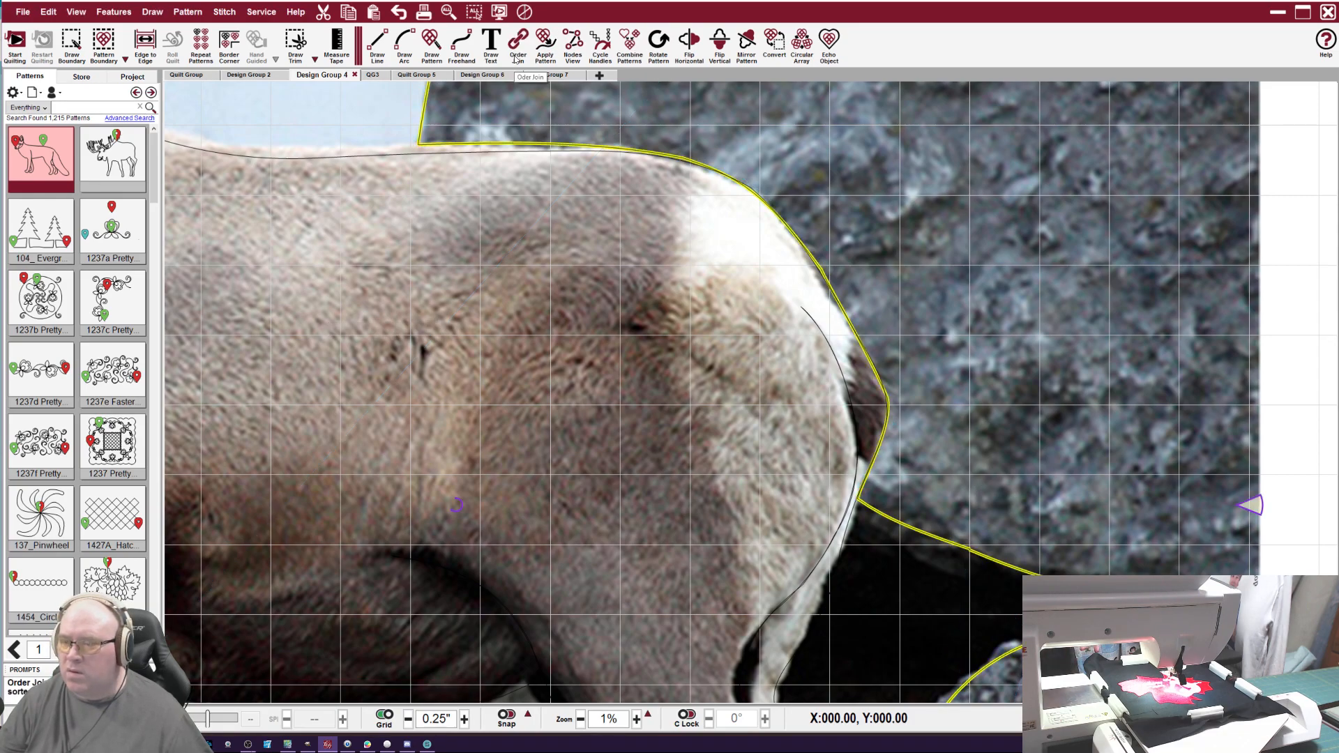
Combine the selected background patterns into one pattern and display its nodes.
click(961, 551)
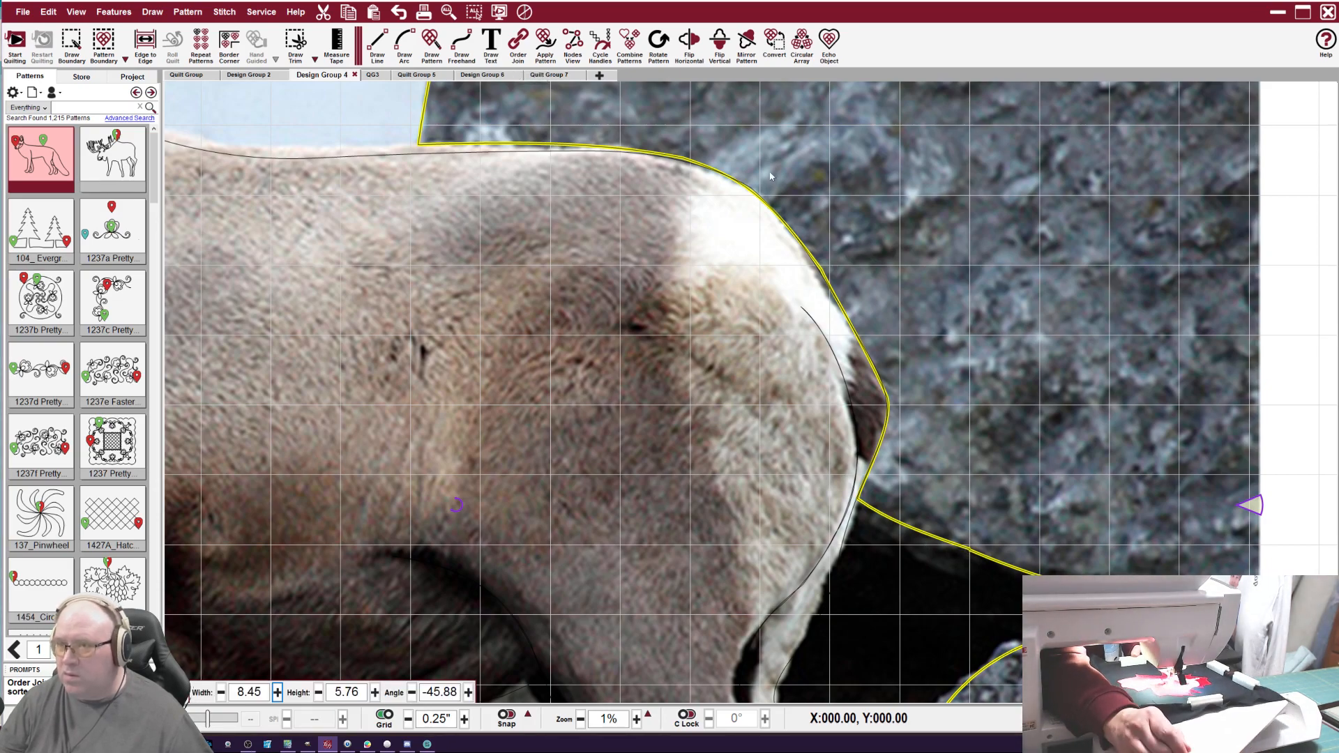
click(577, 42)
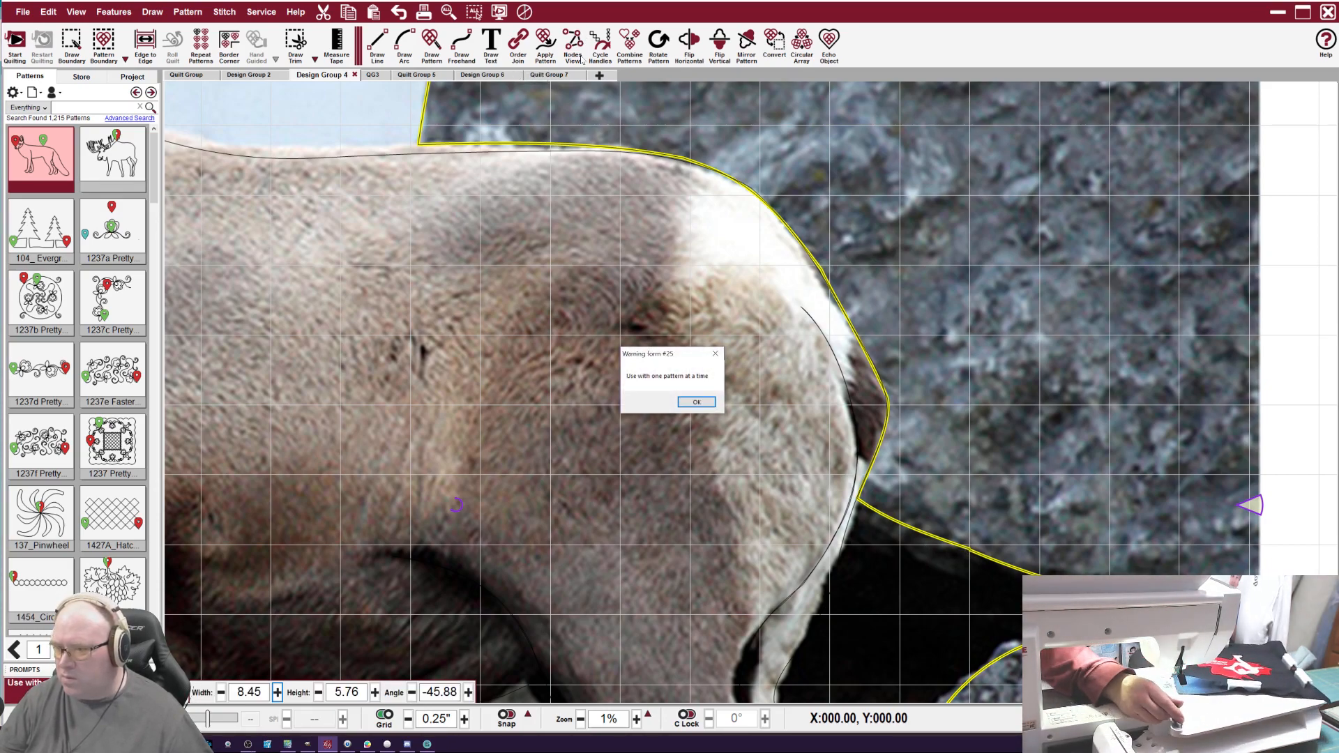
click(696, 402)
click(630, 43)
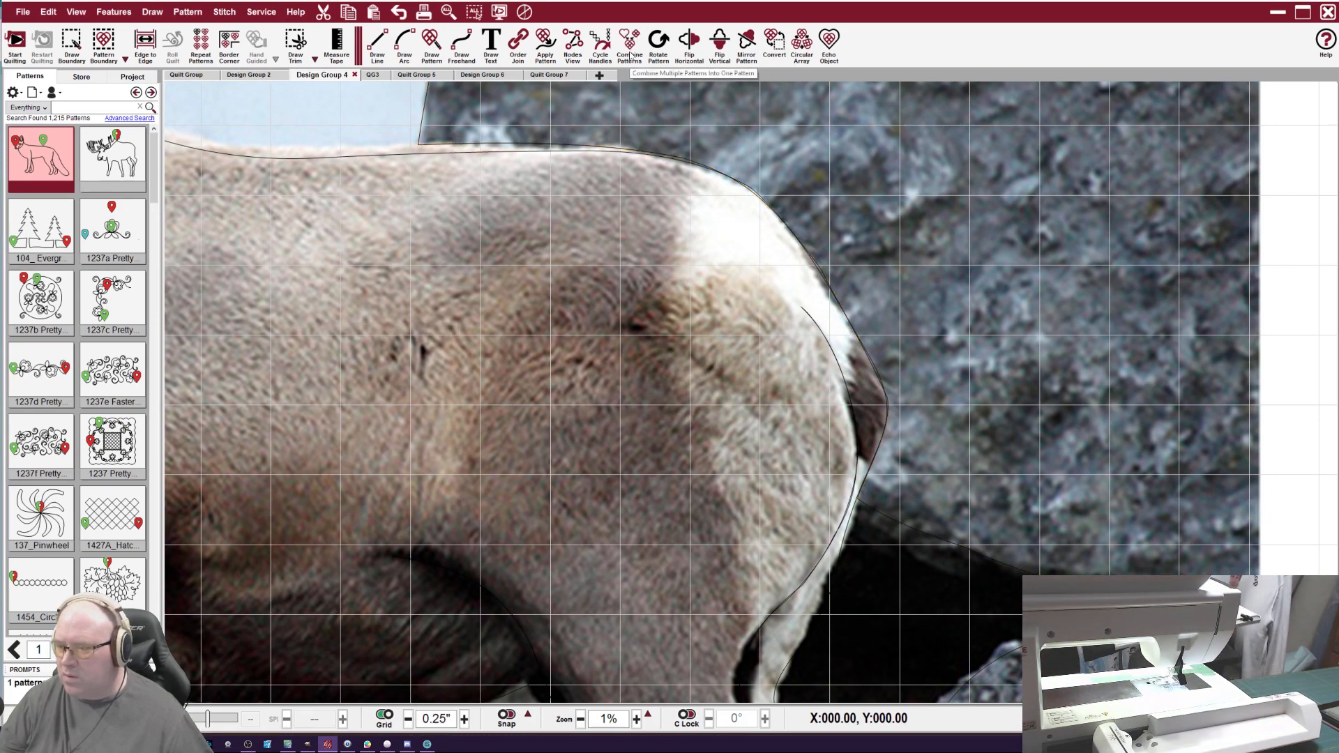
click(998, 555)
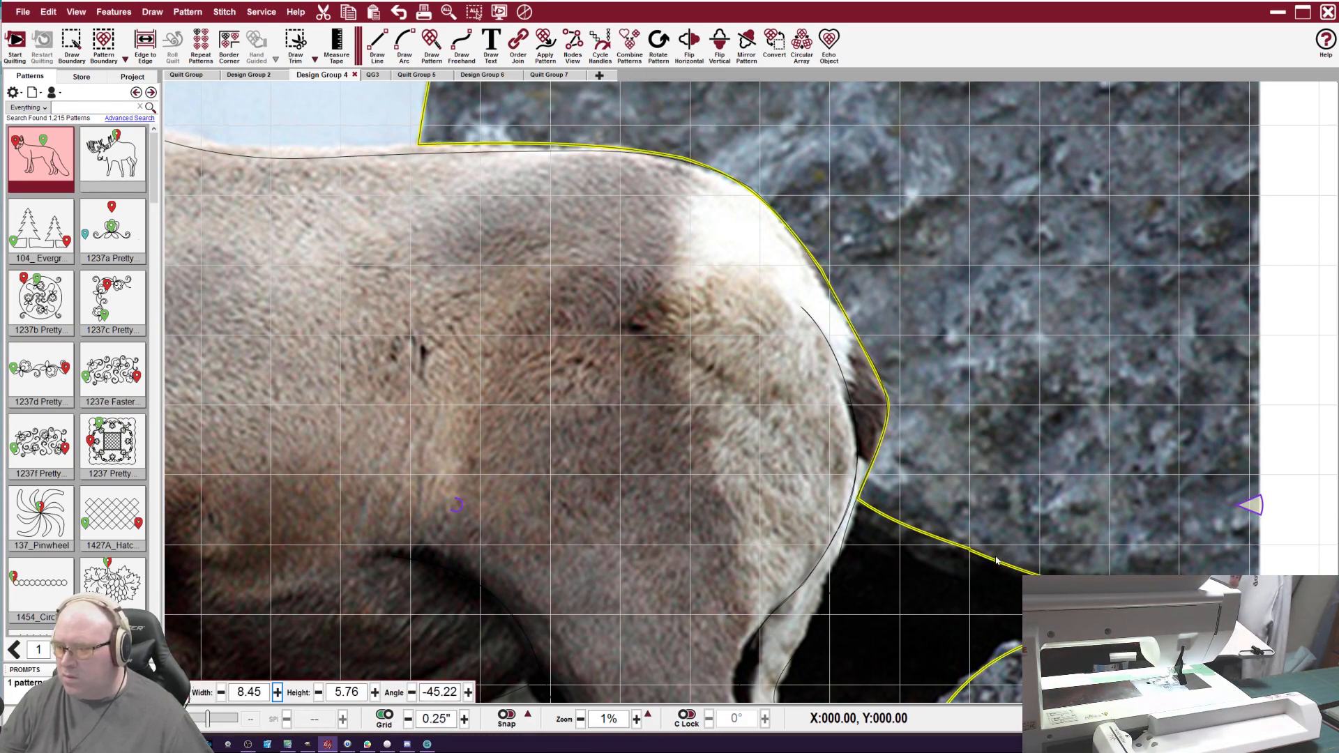
click(573, 53)
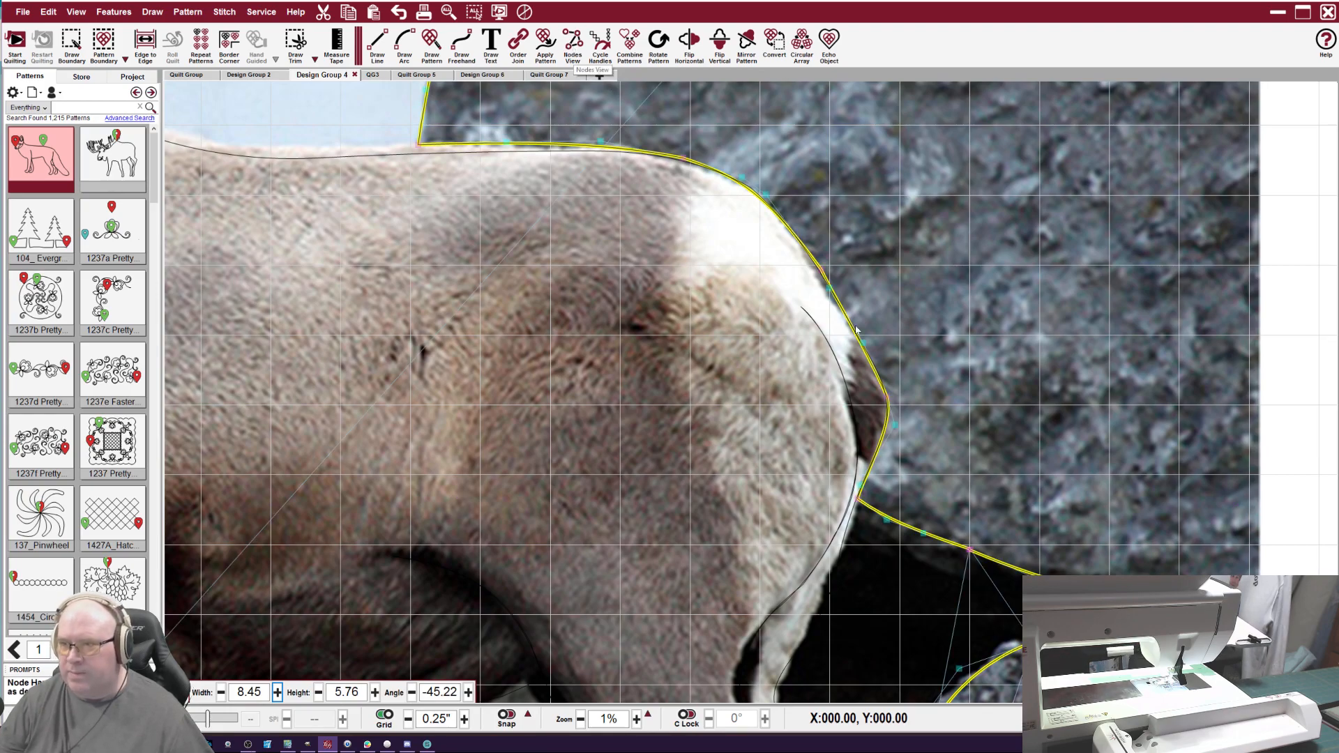
Pull the background line's overlapping nodes apart along the sloping edge of the foreground rock.
scroll(838, 272, down, 2)
scroll(838, 272, down, 3)
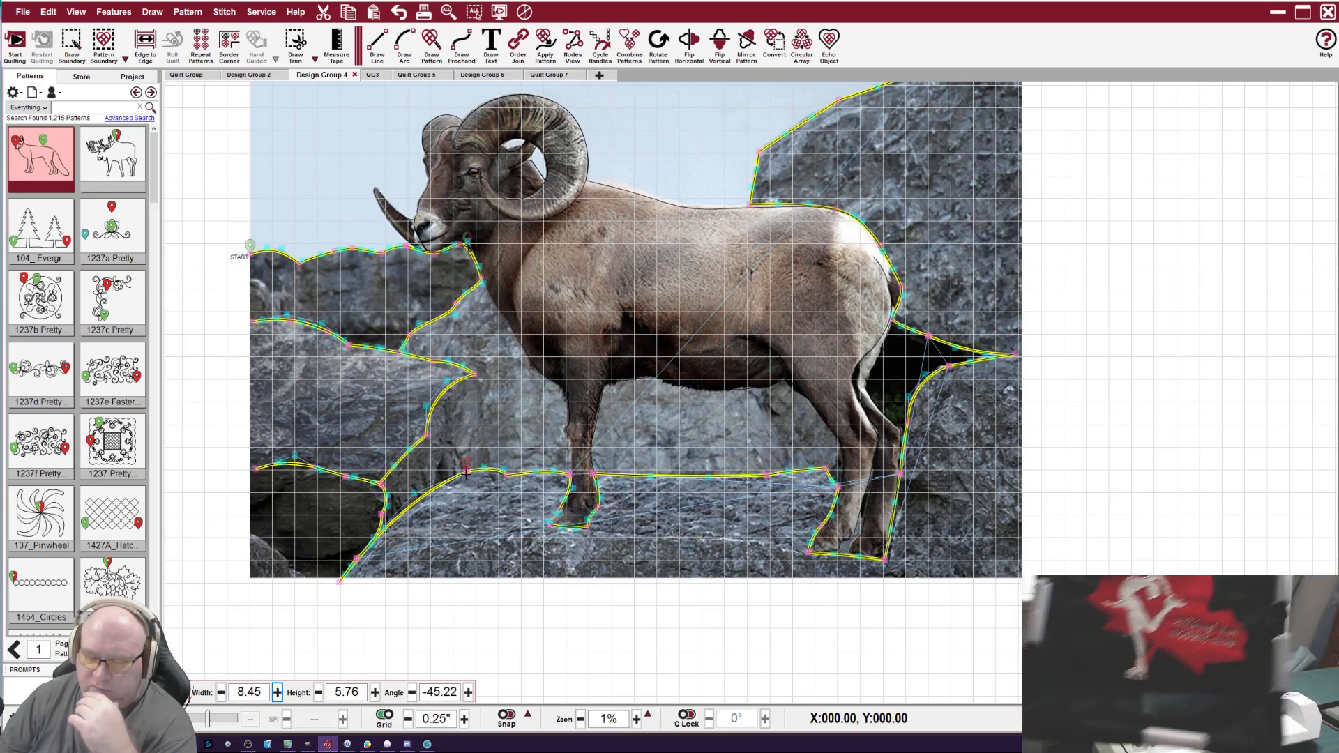
mouse_move(466, 477)
mouse_down()
mouse_move(475, 520)
mouse_move(448, 517)
mouse_move(461, 464)
mouse_up()
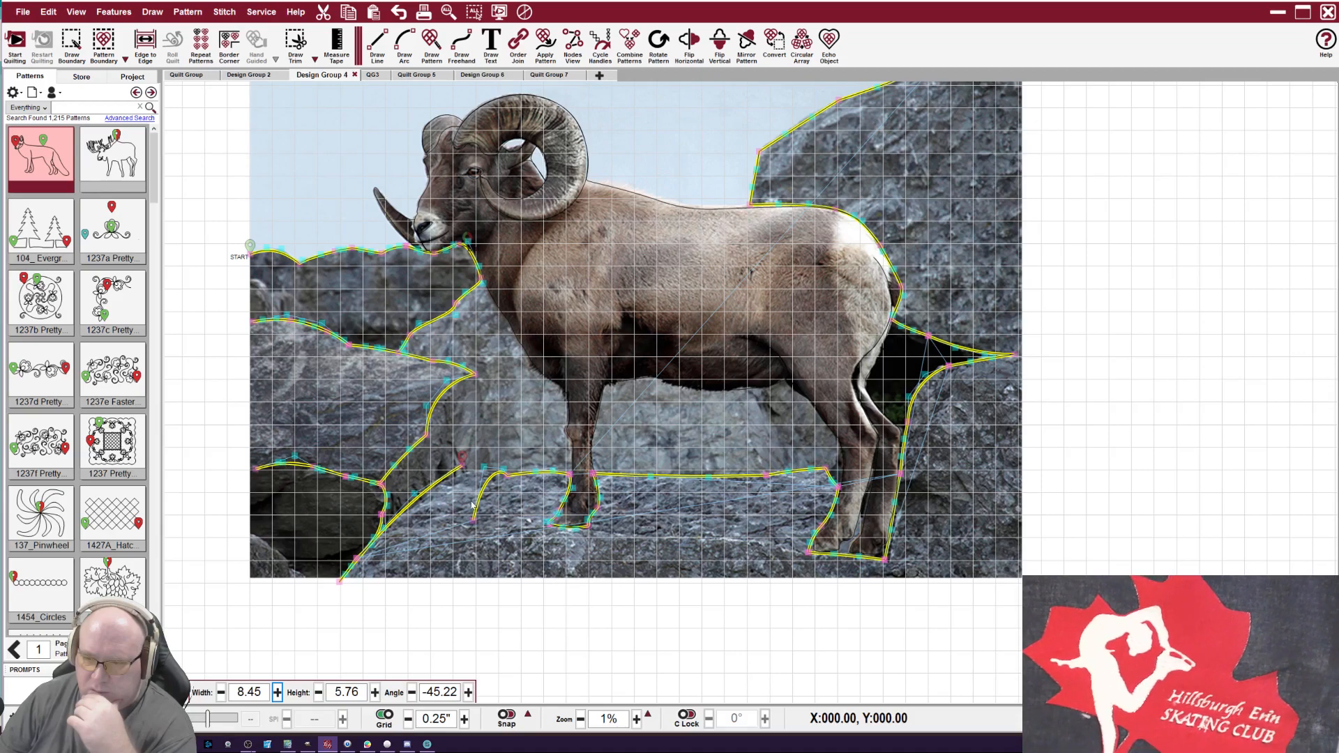
mouse_move(474, 517)
mouse_down()
mouse_move(468, 496)
mouse_move(469, 518)
mouse_up()
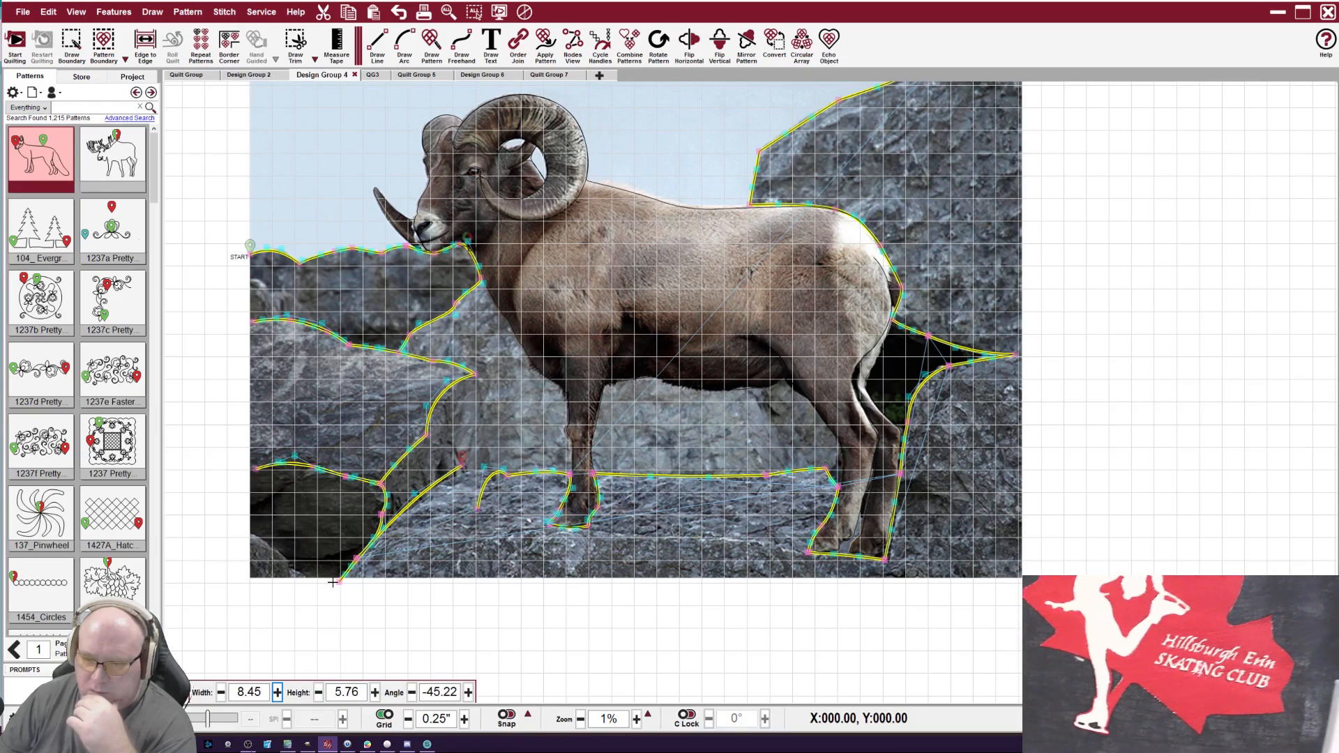
drag(335, 580, 412, 590)
drag(374, 541, 406, 544)
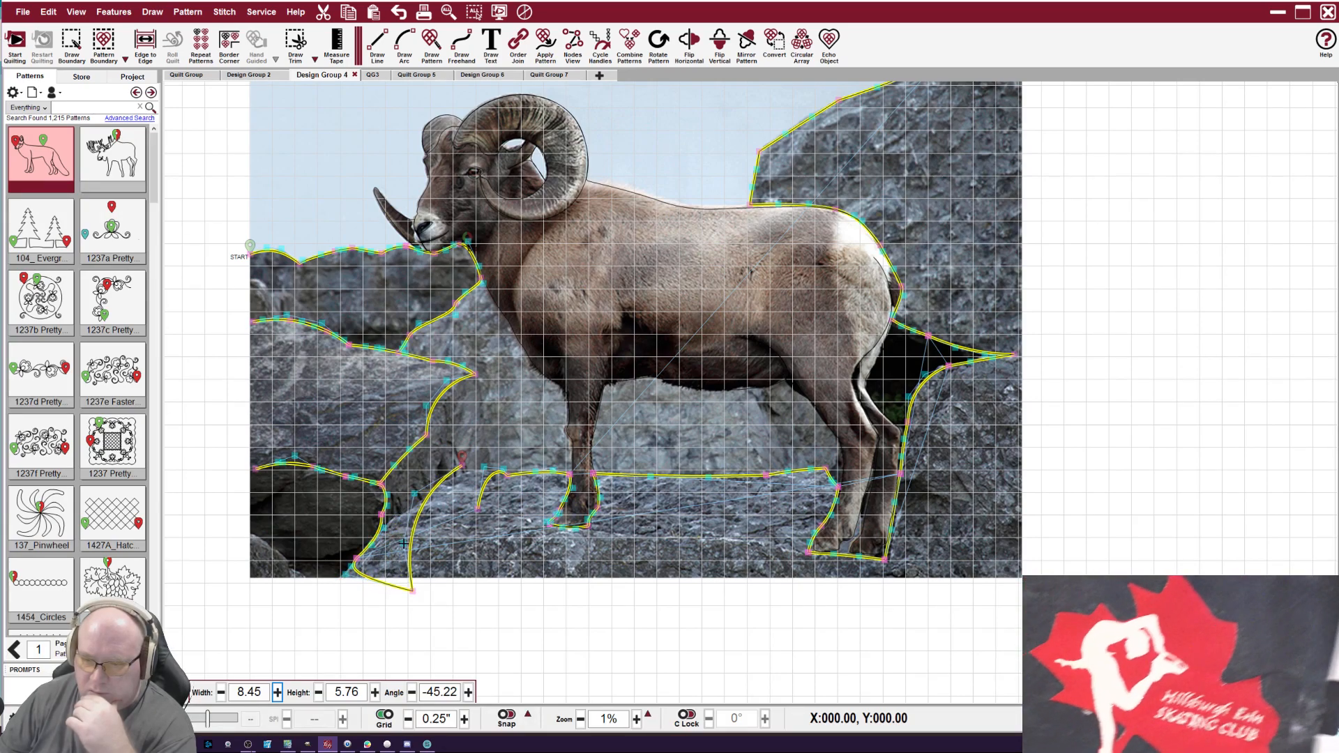
Move the remaining nodes of the doubled foreground rock segment away from its edge to separate the overlapping passes.
mouse_move(478, 509)
mouse_down()
mouse_move(486, 536)
mouse_move(483, 517)
mouse_up()
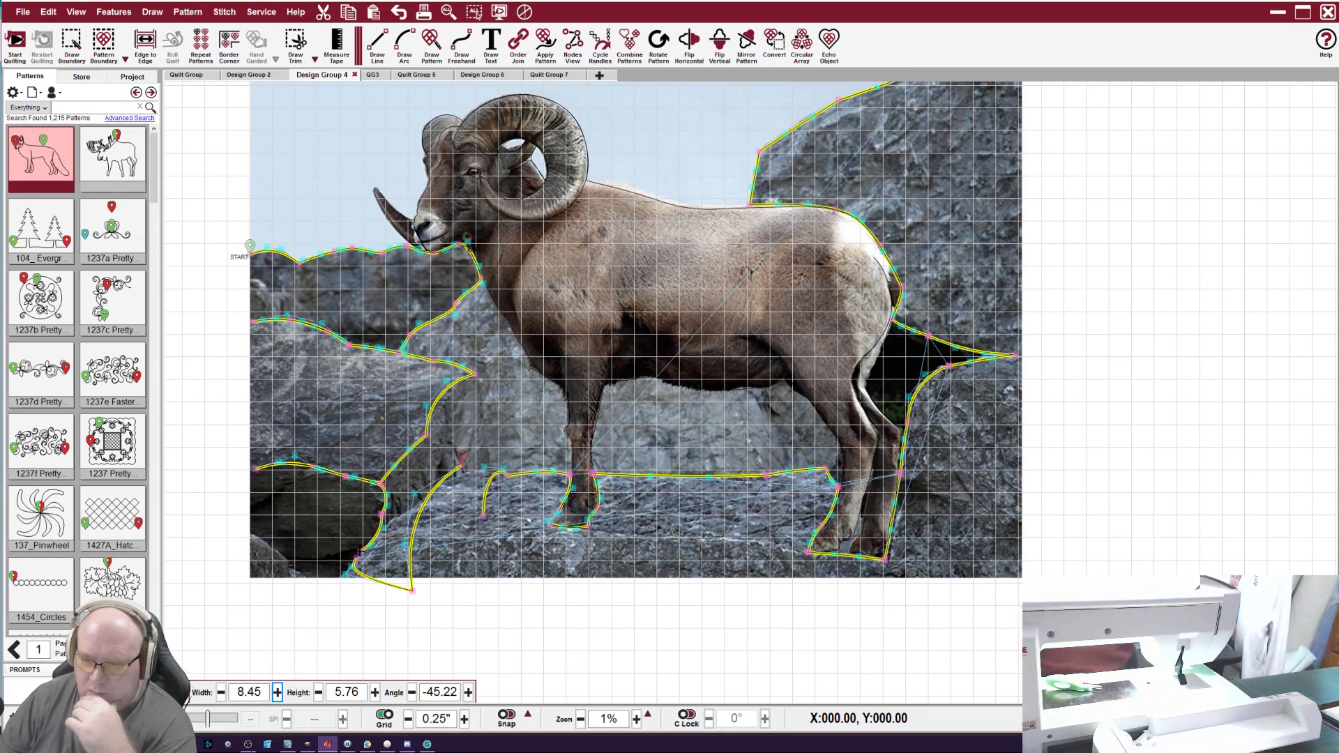
drag(358, 558, 571, 592)
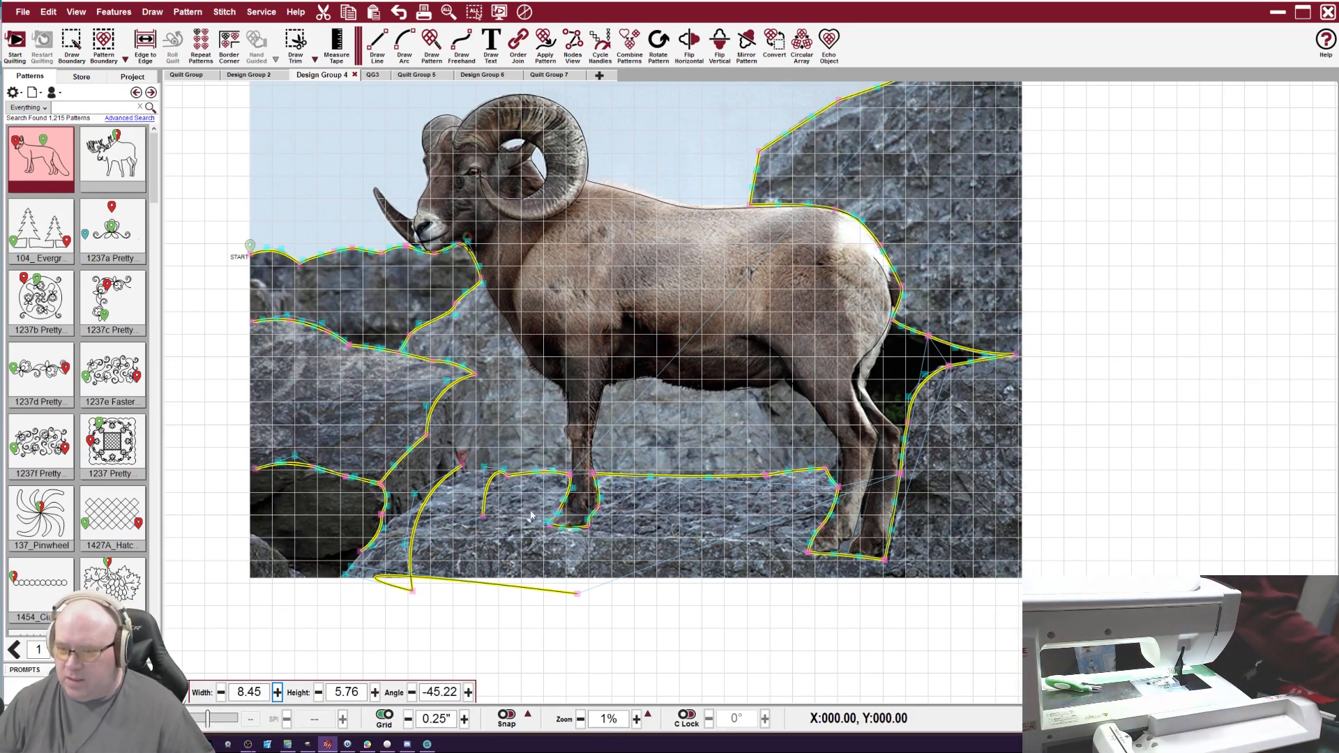
drag(462, 461, 439, 505)
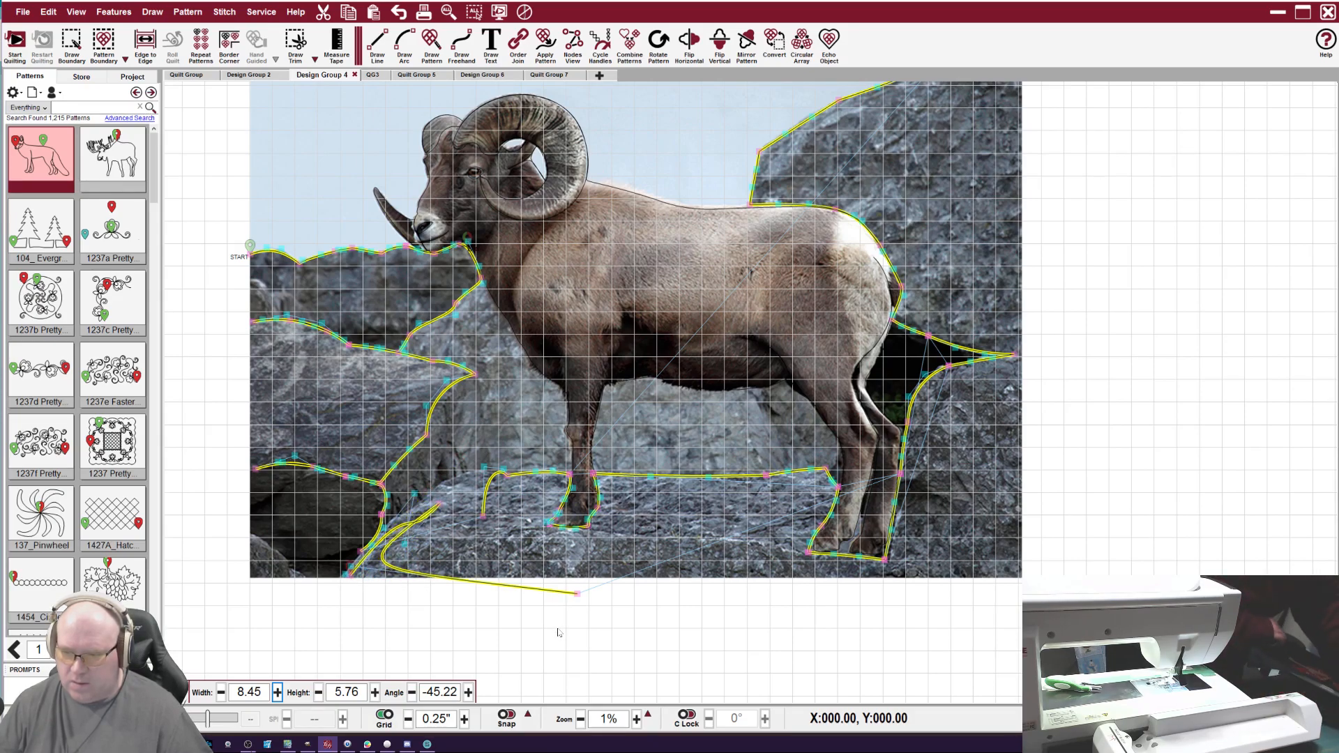
drag(577, 594, 633, 634)
click(379, 547)
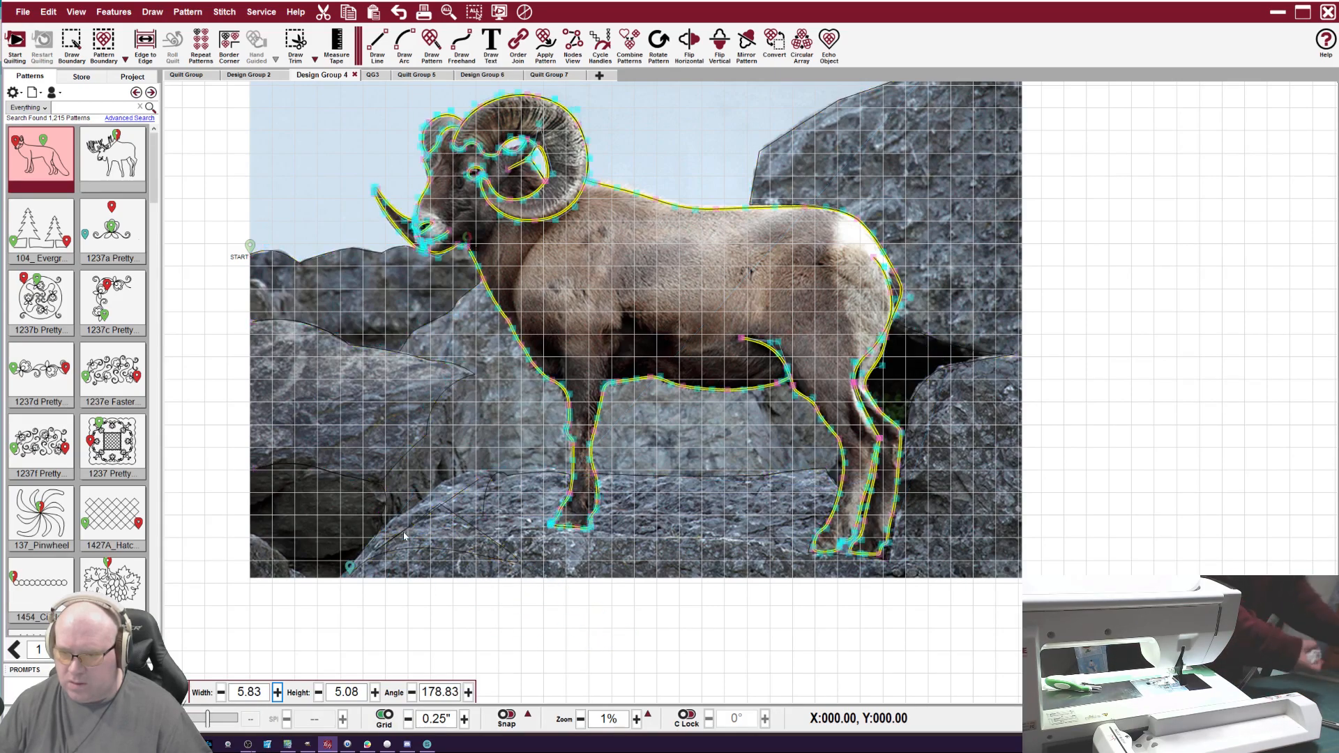
click(406, 536)
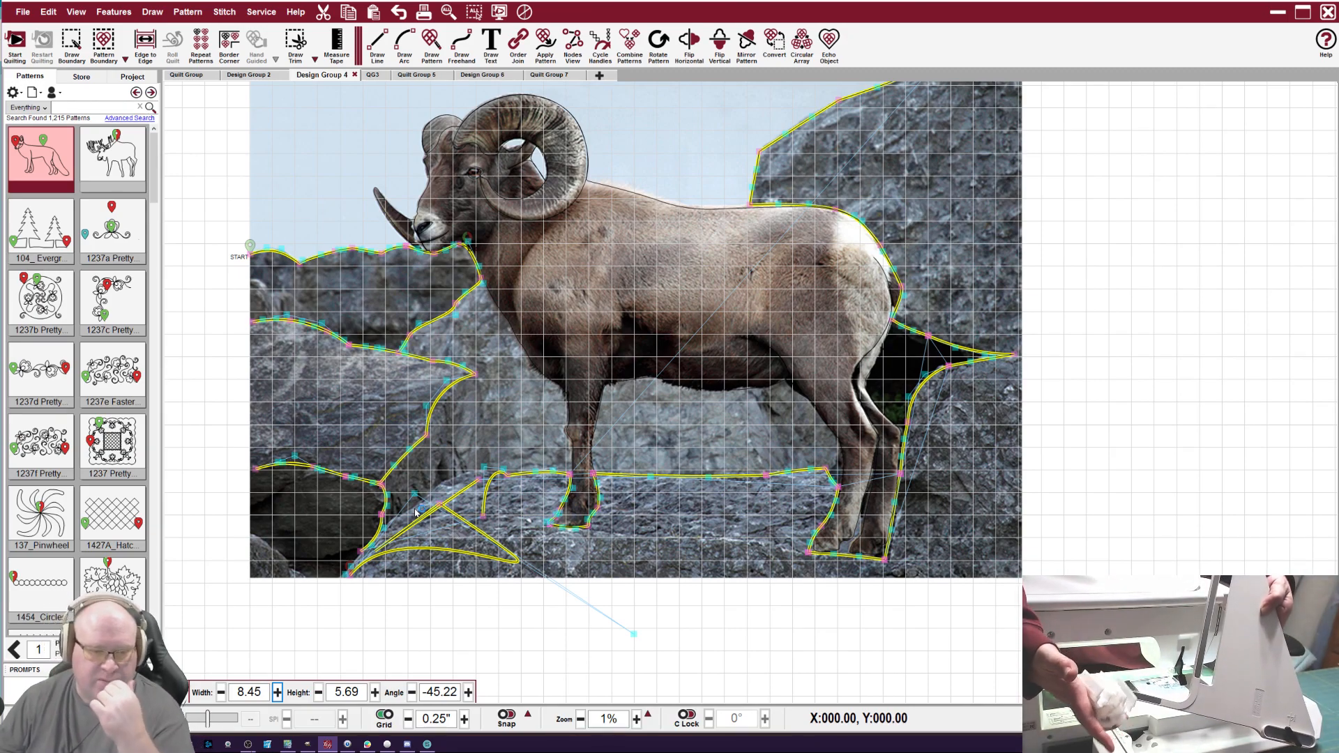
Compare the combined ram line drawing in Quilt Group 7 with the tiled dome photo in Design Group 6.
click(549, 75)
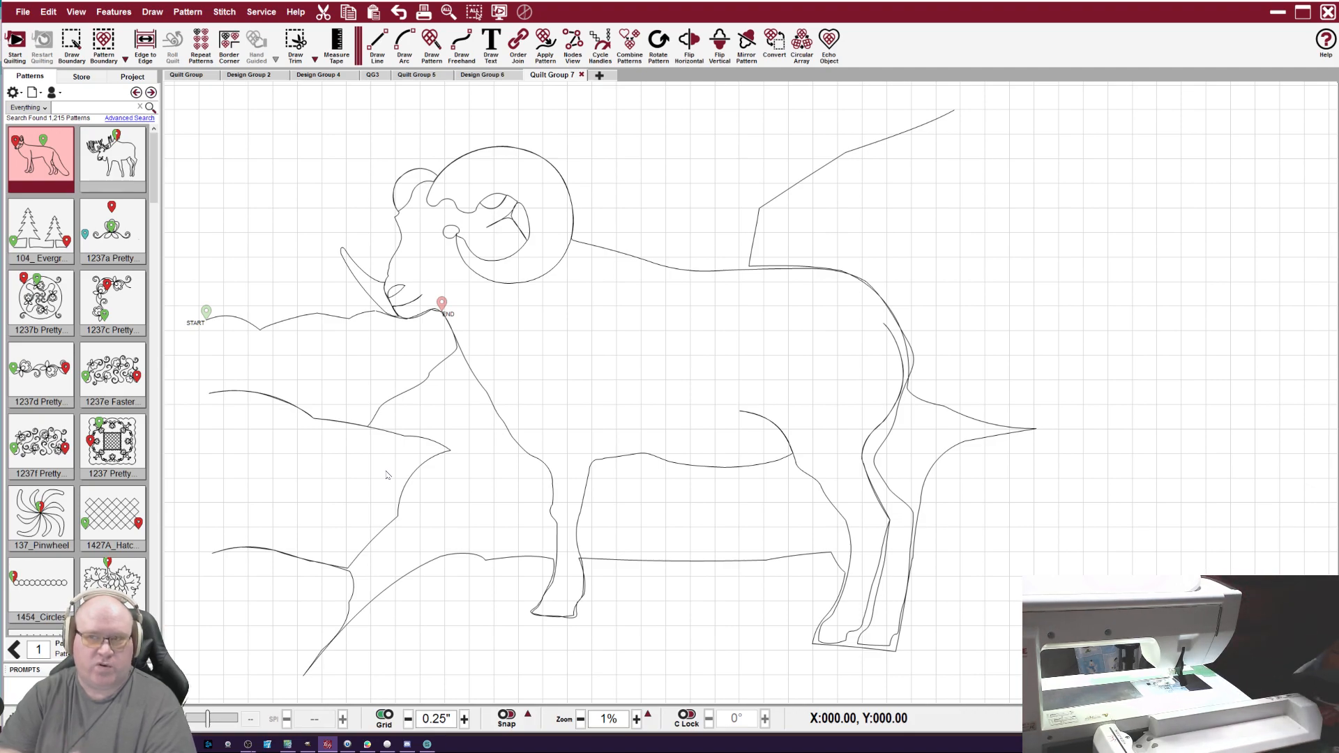
click(490, 76)
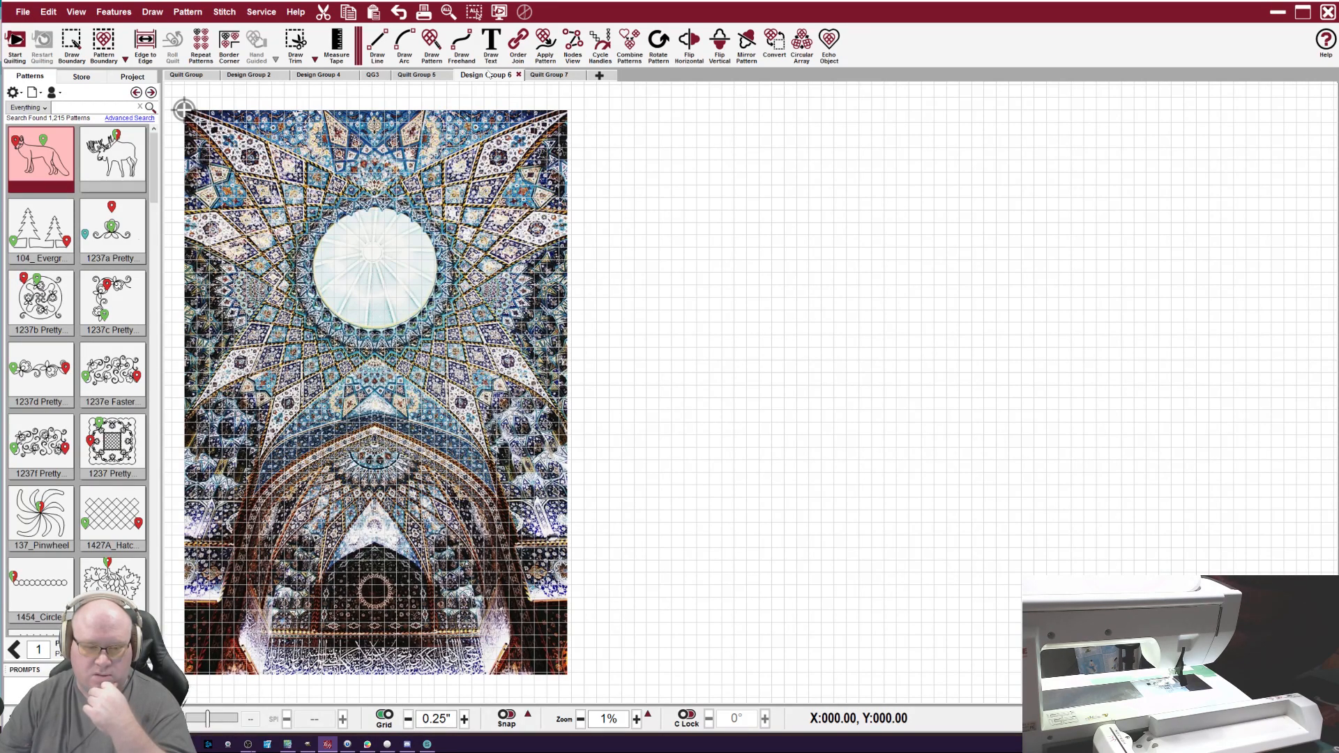
click(558, 74)
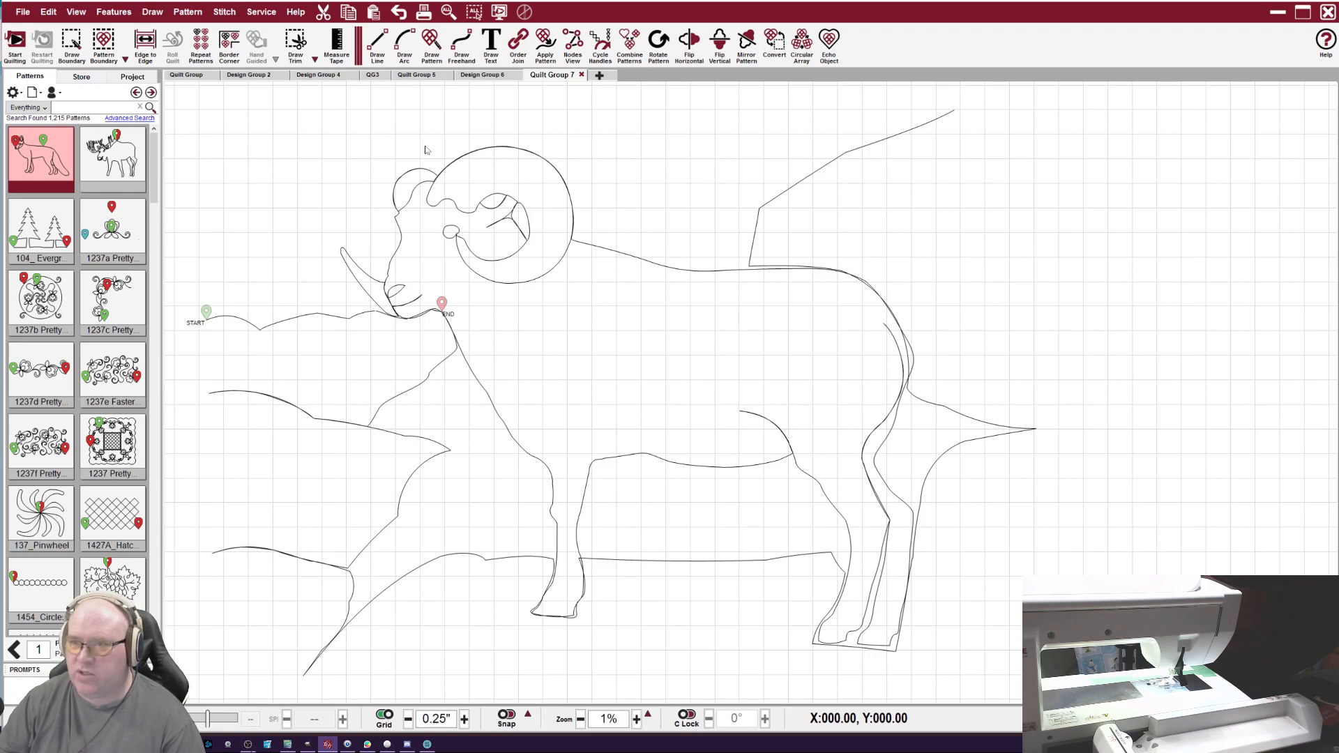
click(482, 77)
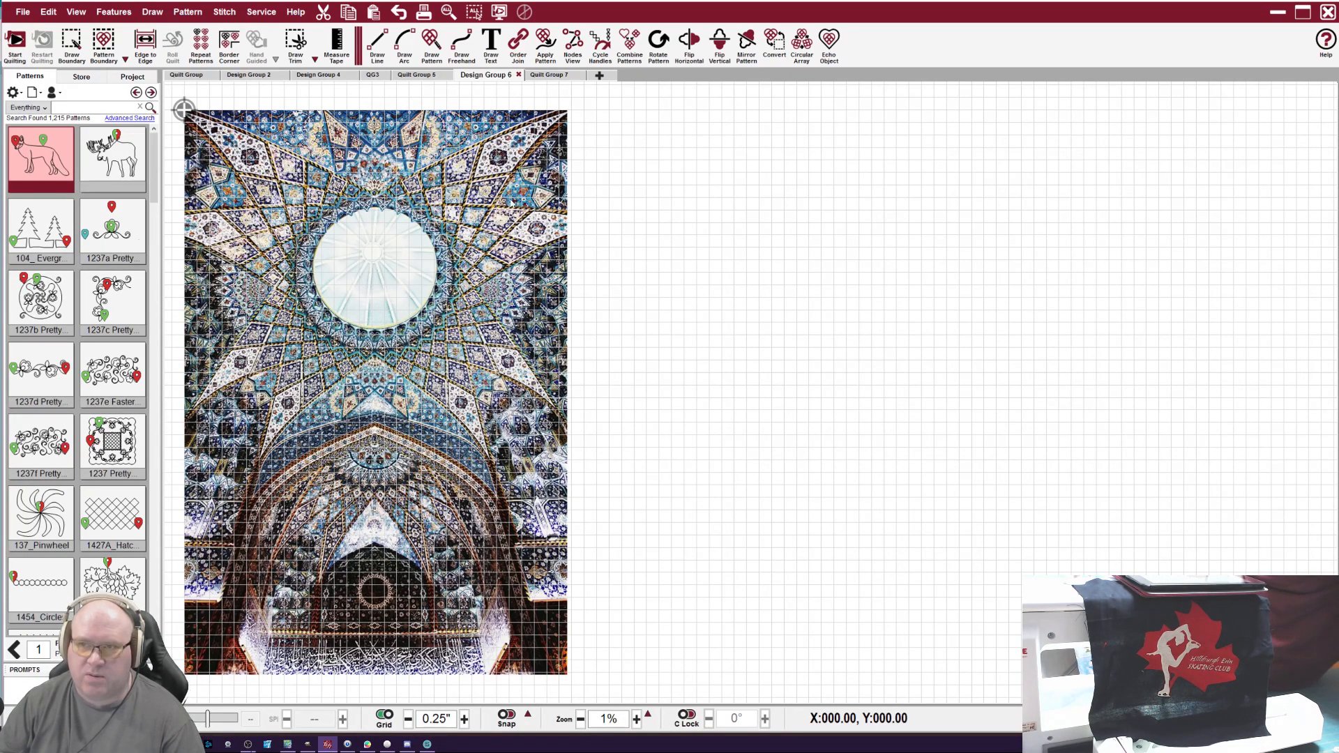
Examine the caribou photo in QG3 and the curves of the carved scrollwork in Design Group 2.
click(424, 76)
click(372, 75)
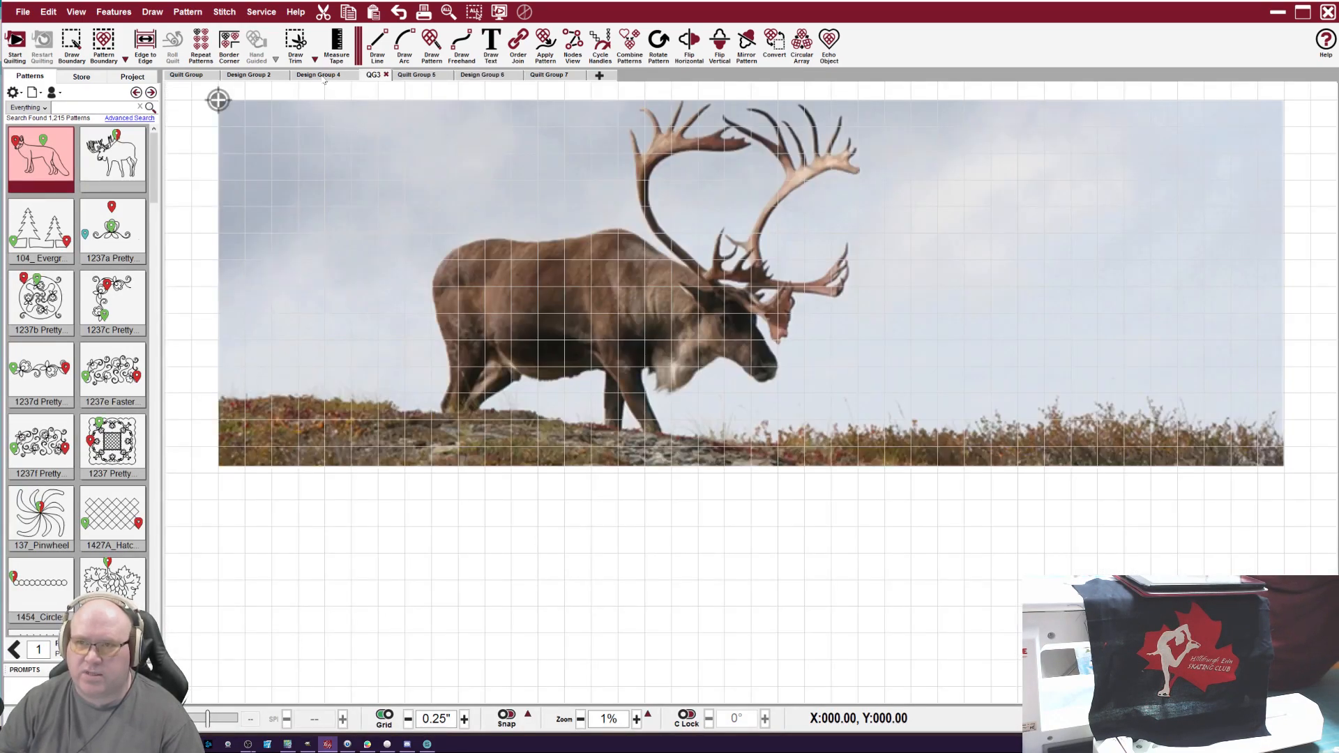
click(324, 78)
click(252, 76)
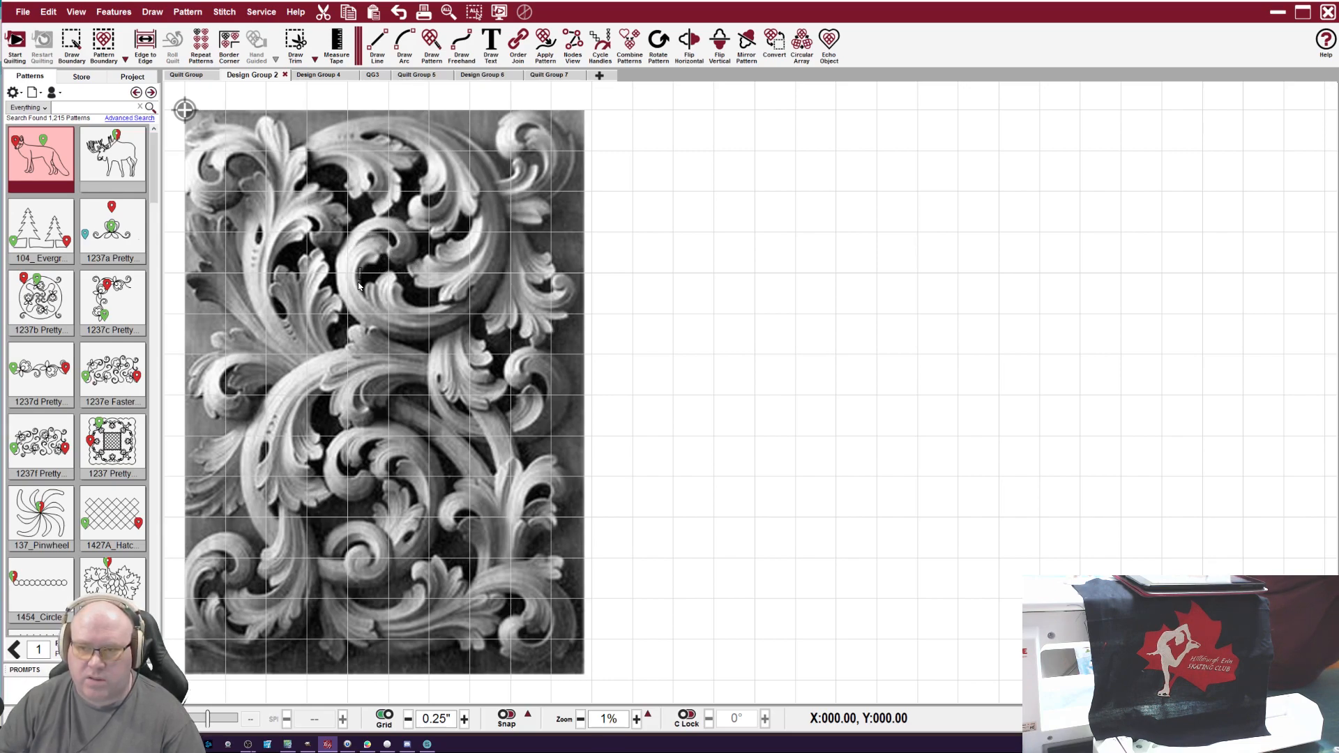
drag(361, 267, 600, 516)
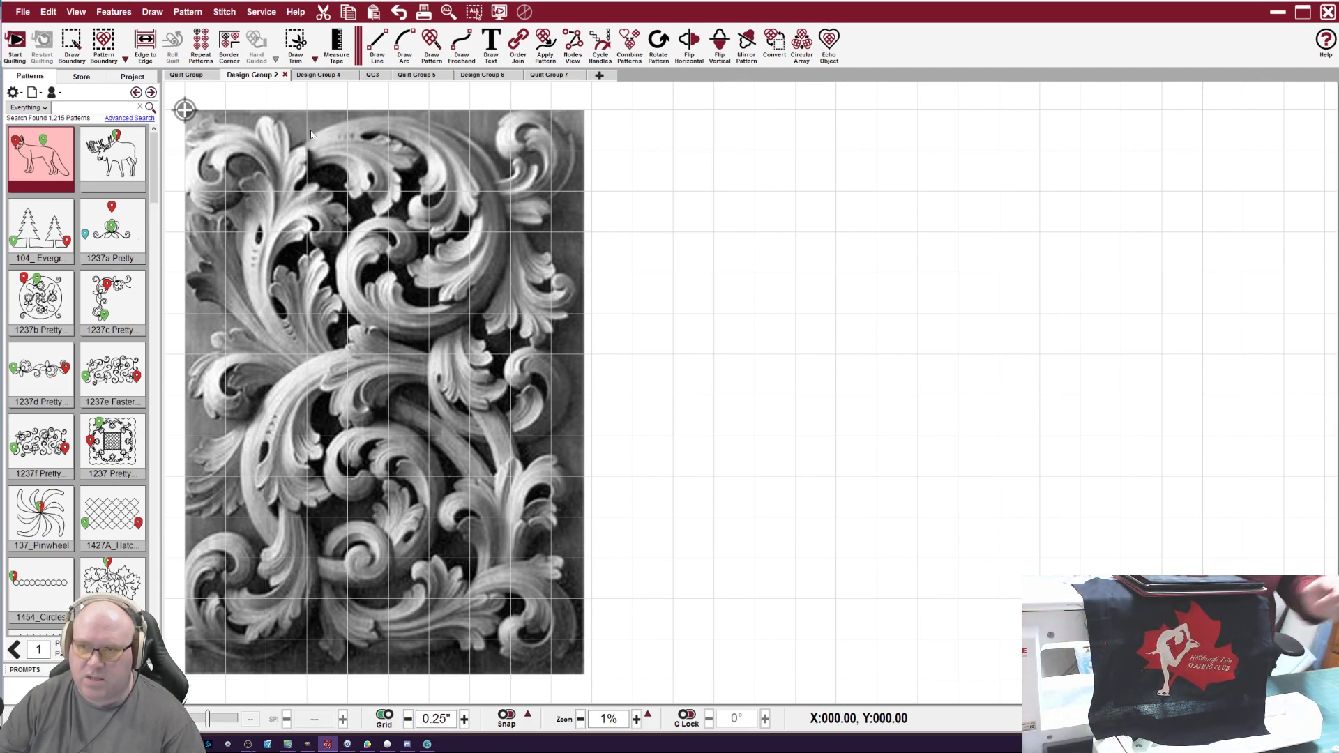
drag(346, 202, 560, 144)
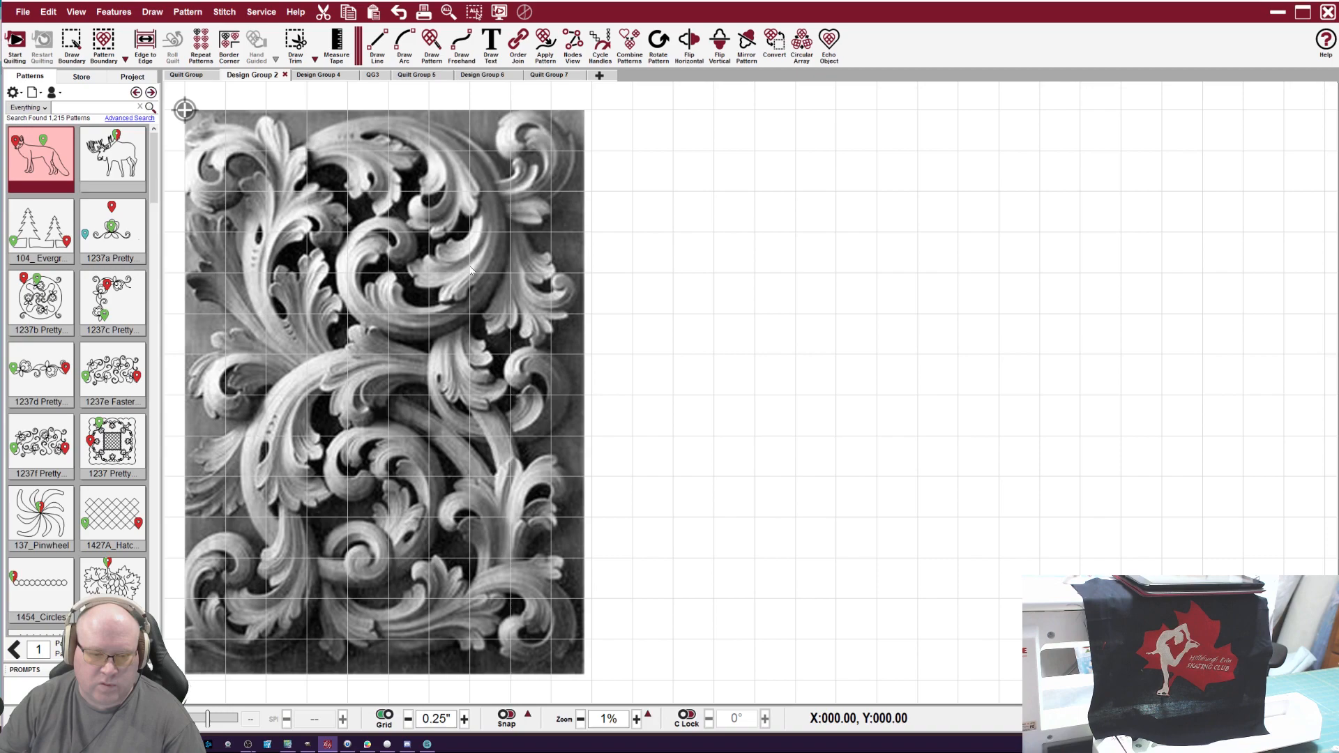
Review the Quilt Group 7 drawing and the scrollwork again, and select the ram outline in Design Group 4.
click(559, 76)
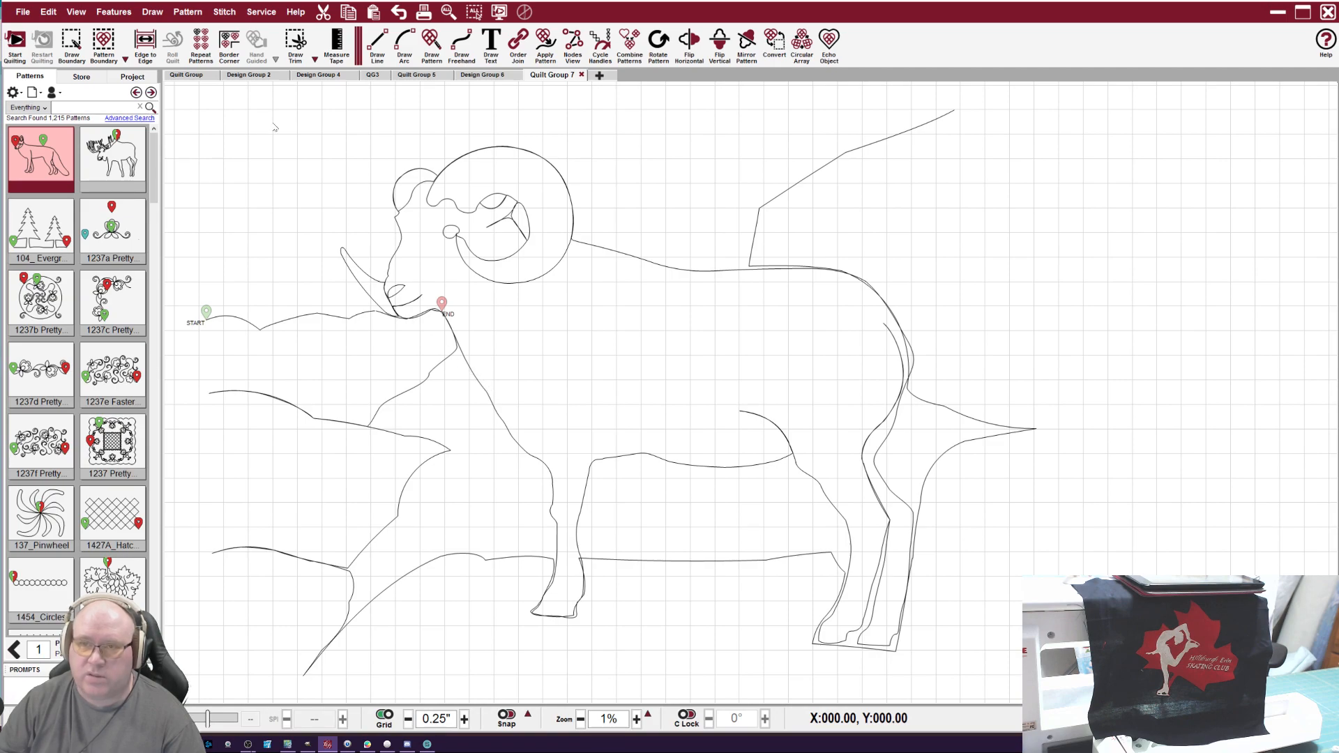
click(266, 77)
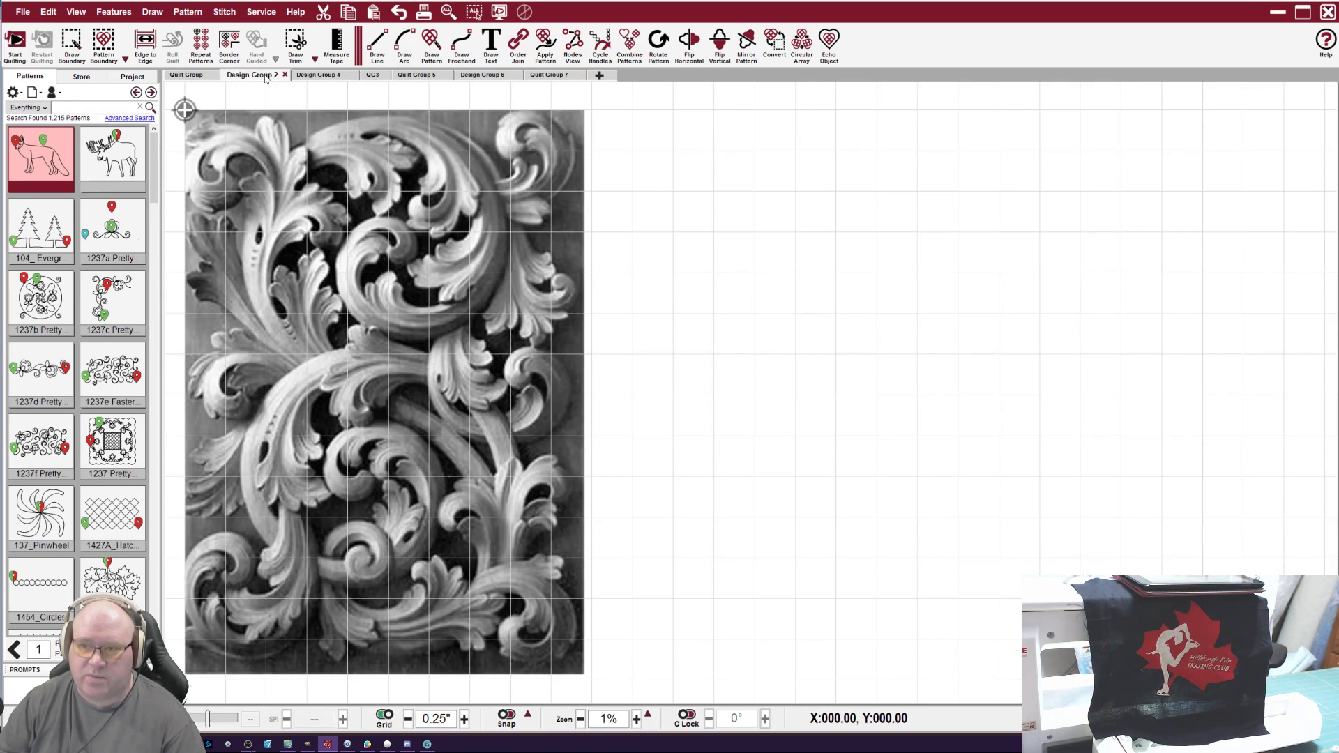
click(301, 76)
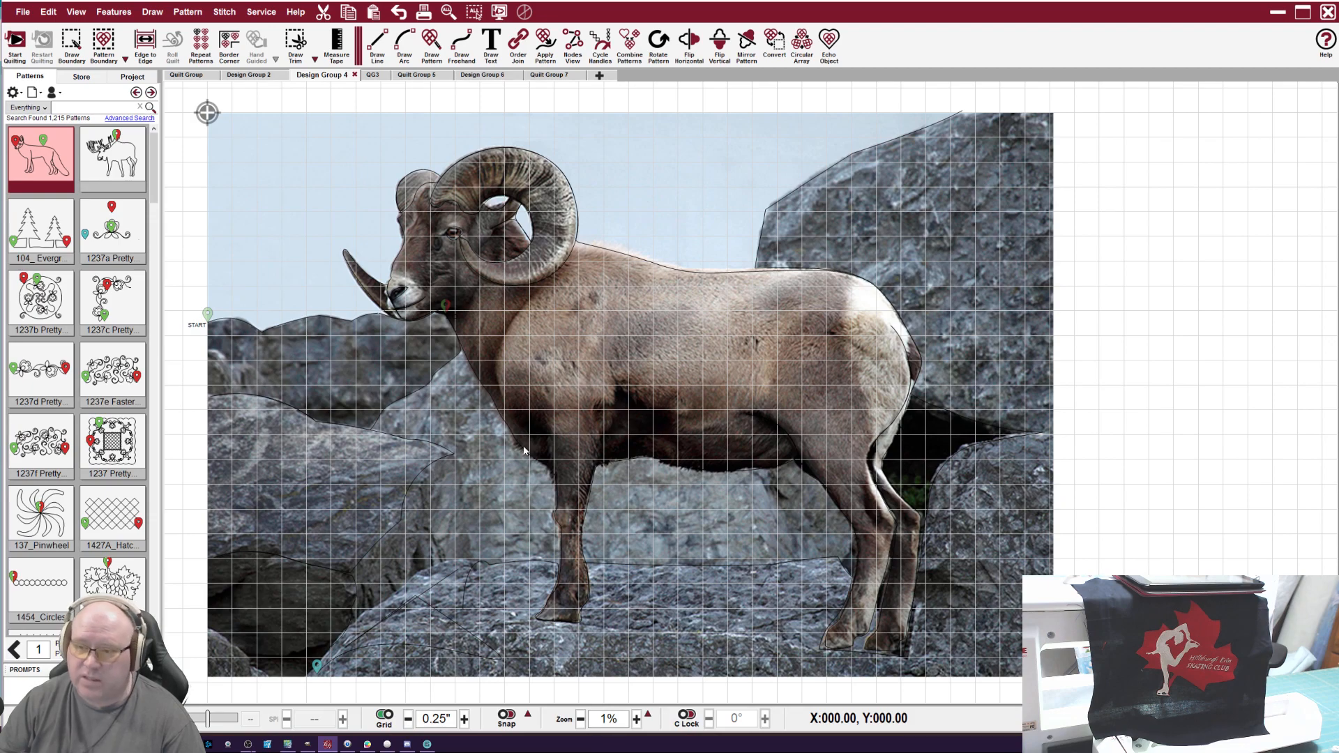
click(505, 424)
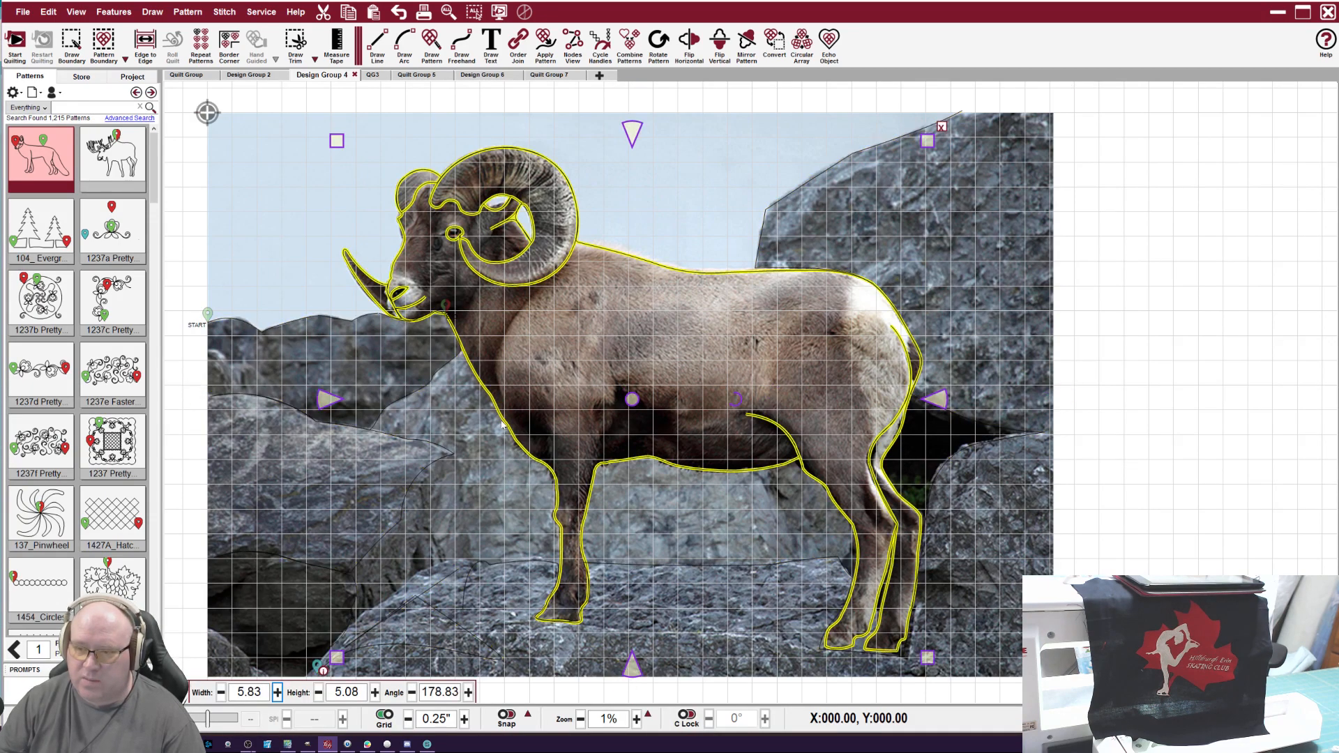
Pull nodes of the ram outline from the front of the chest up below the horn to form a doubled shoulder line.
click(573, 41)
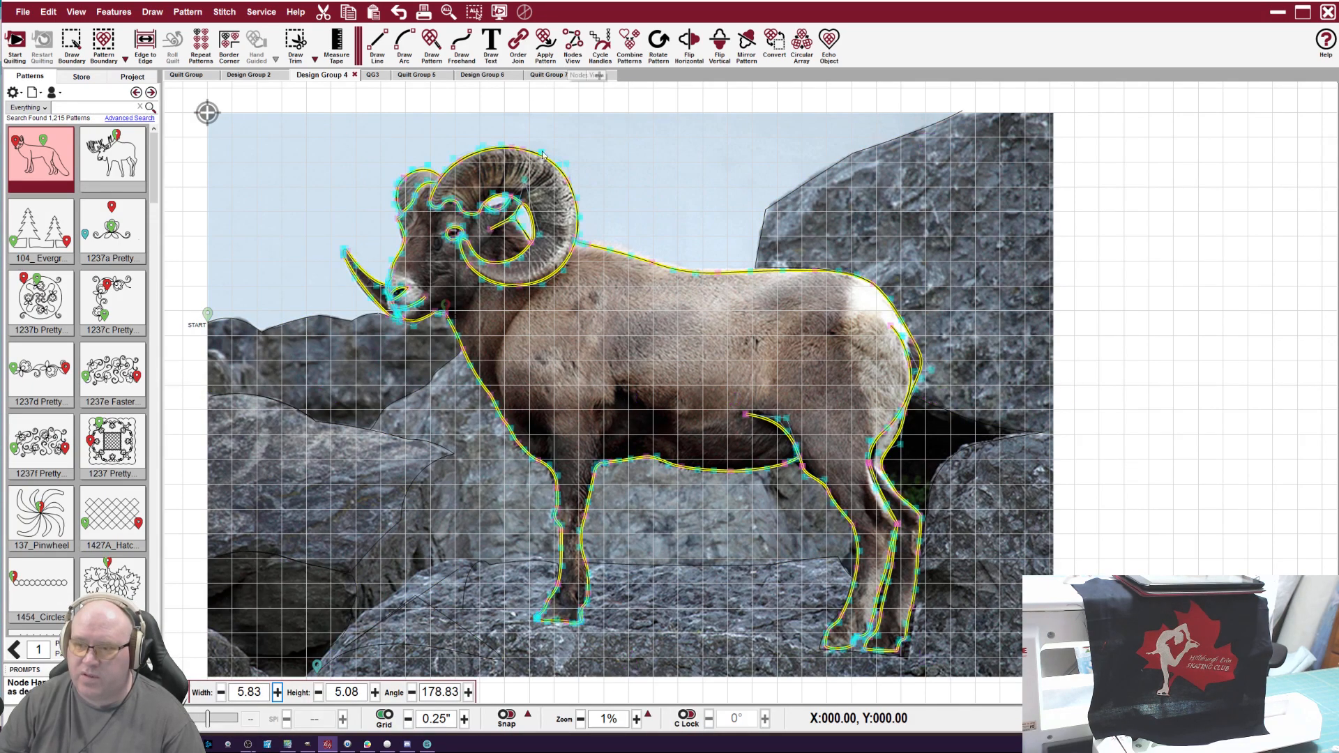
drag(492, 418, 532, 296)
drag(457, 344, 501, 422)
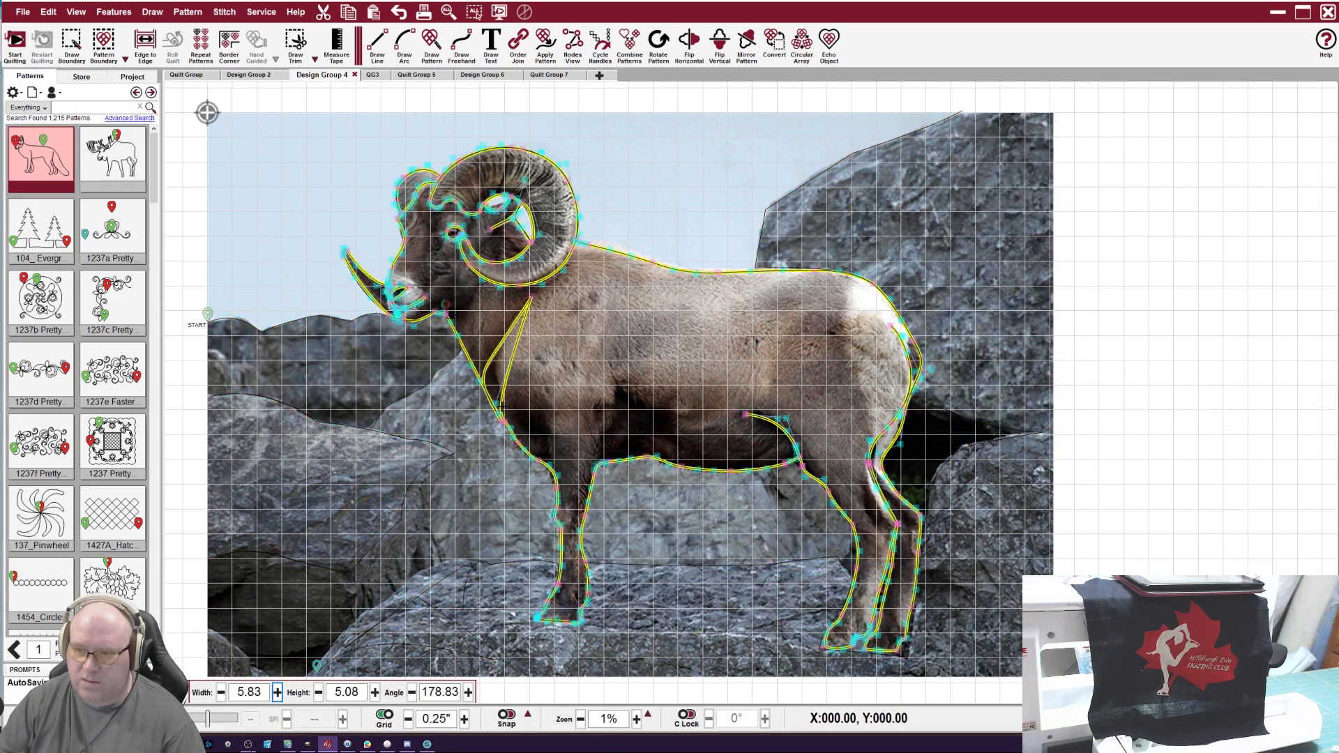
mouse_move(498, 403)
mouse_down()
mouse_move(495, 329)
mouse_move(500, 376)
mouse_move(478, 368)
mouse_move(502, 374)
mouse_move(501, 418)
mouse_up()
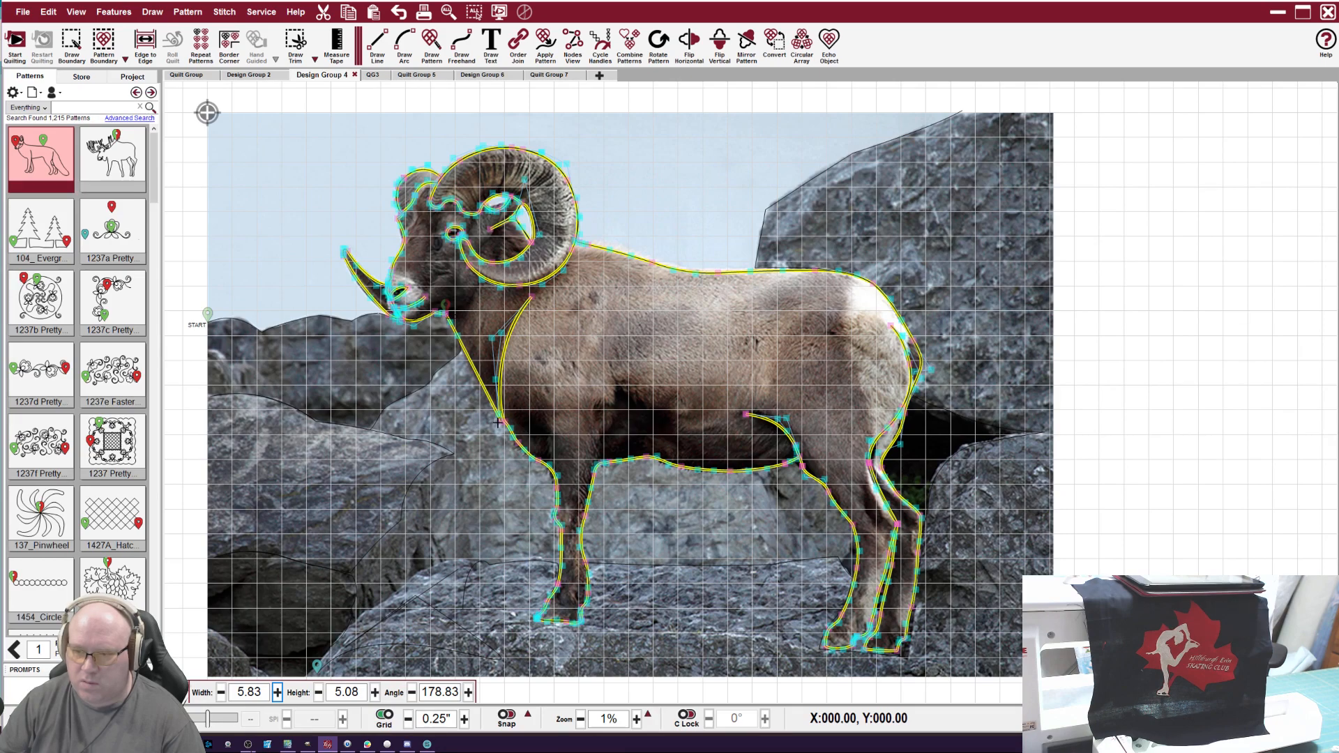
Adjust the shoulder line's base node, handles and upper end so its two passes overlap along the ram's shoulder.
scroll(500, 418, up, 4)
scroll(500, 418, up, 5)
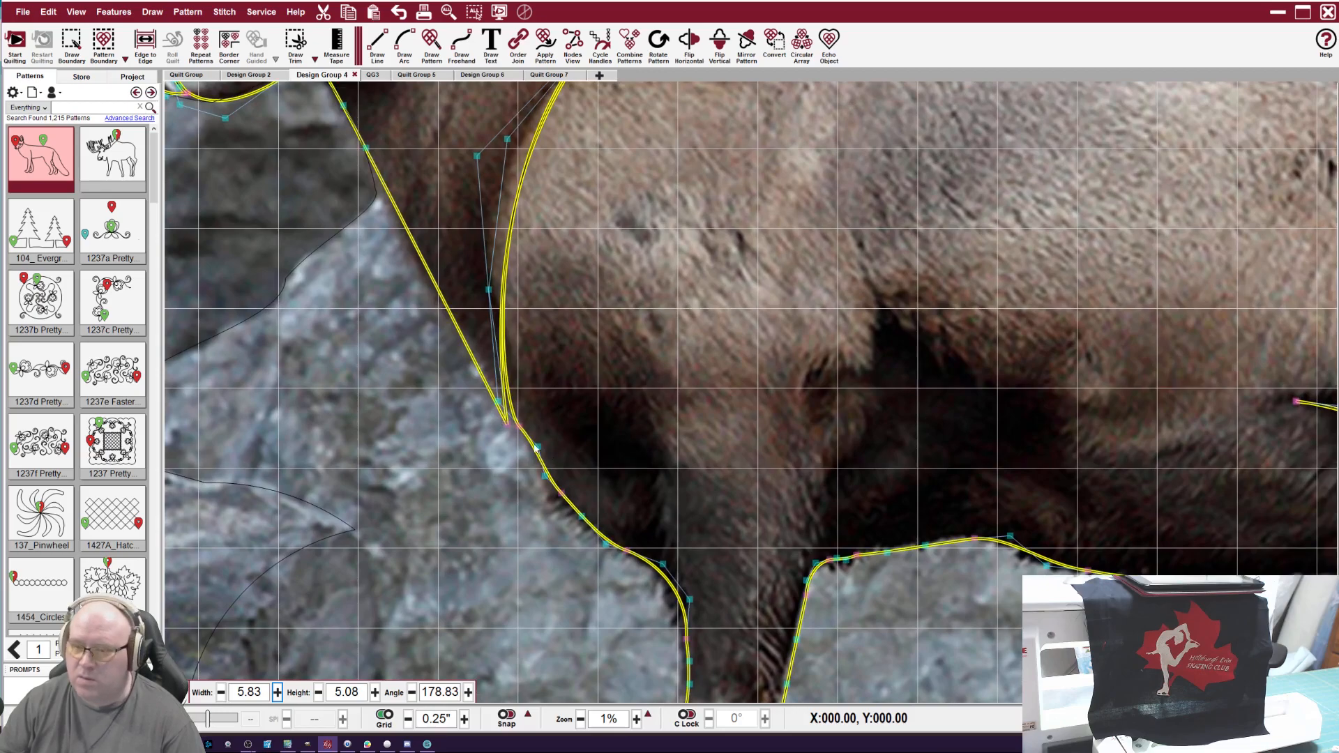
drag(510, 428, 519, 426)
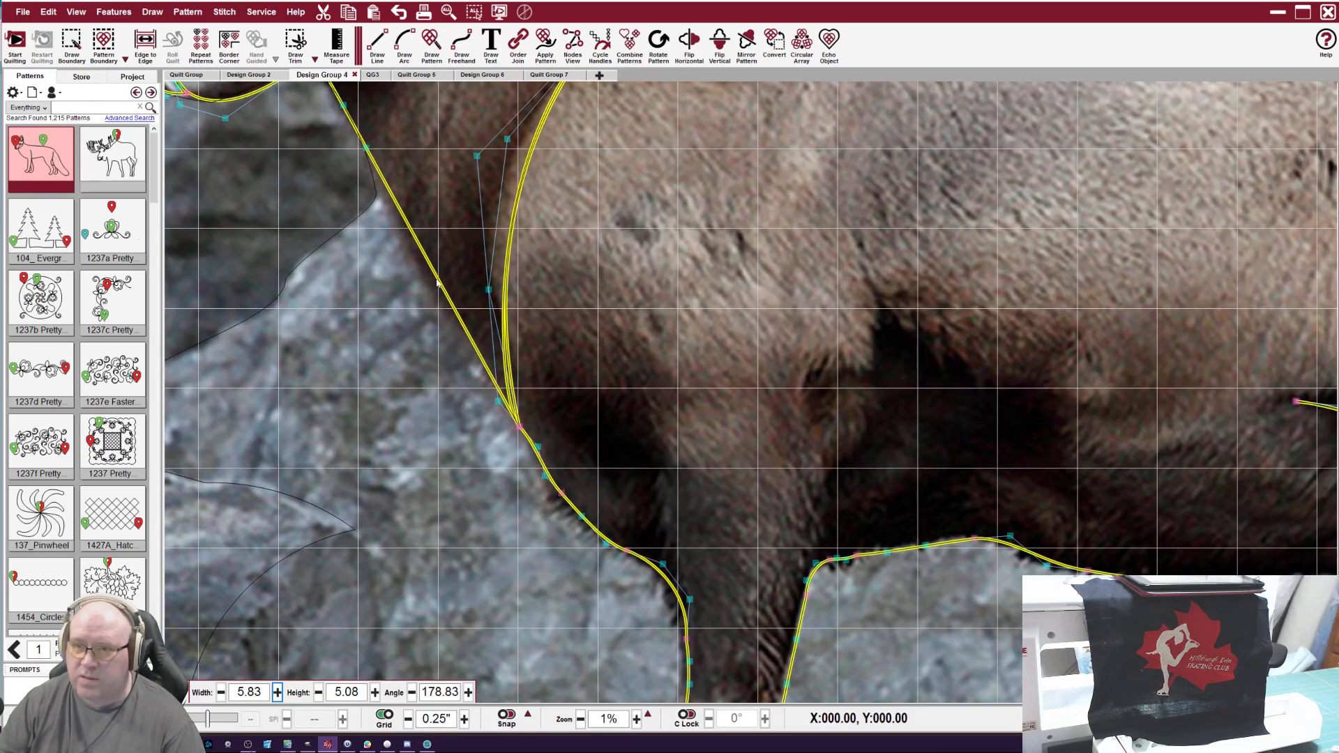
drag(373, 154, 367, 167)
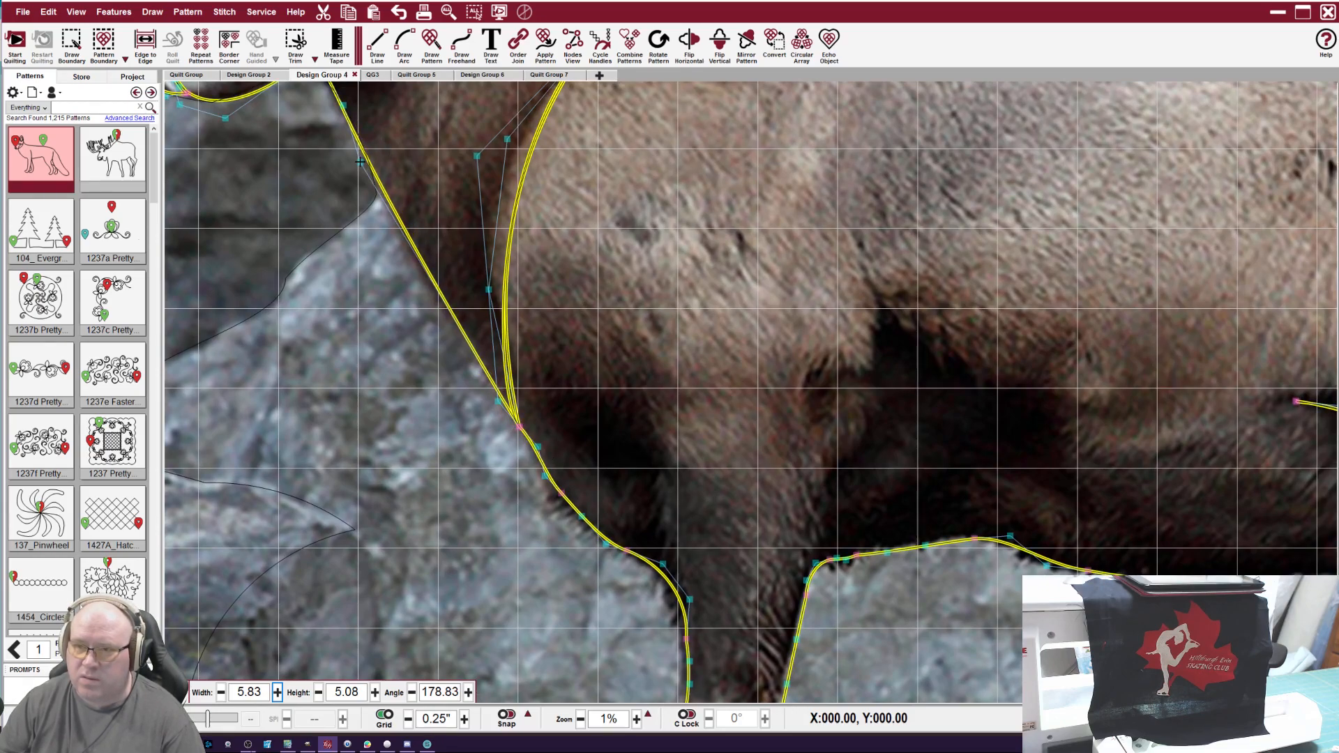
drag(507, 138, 452, 140)
drag(488, 289, 478, 334)
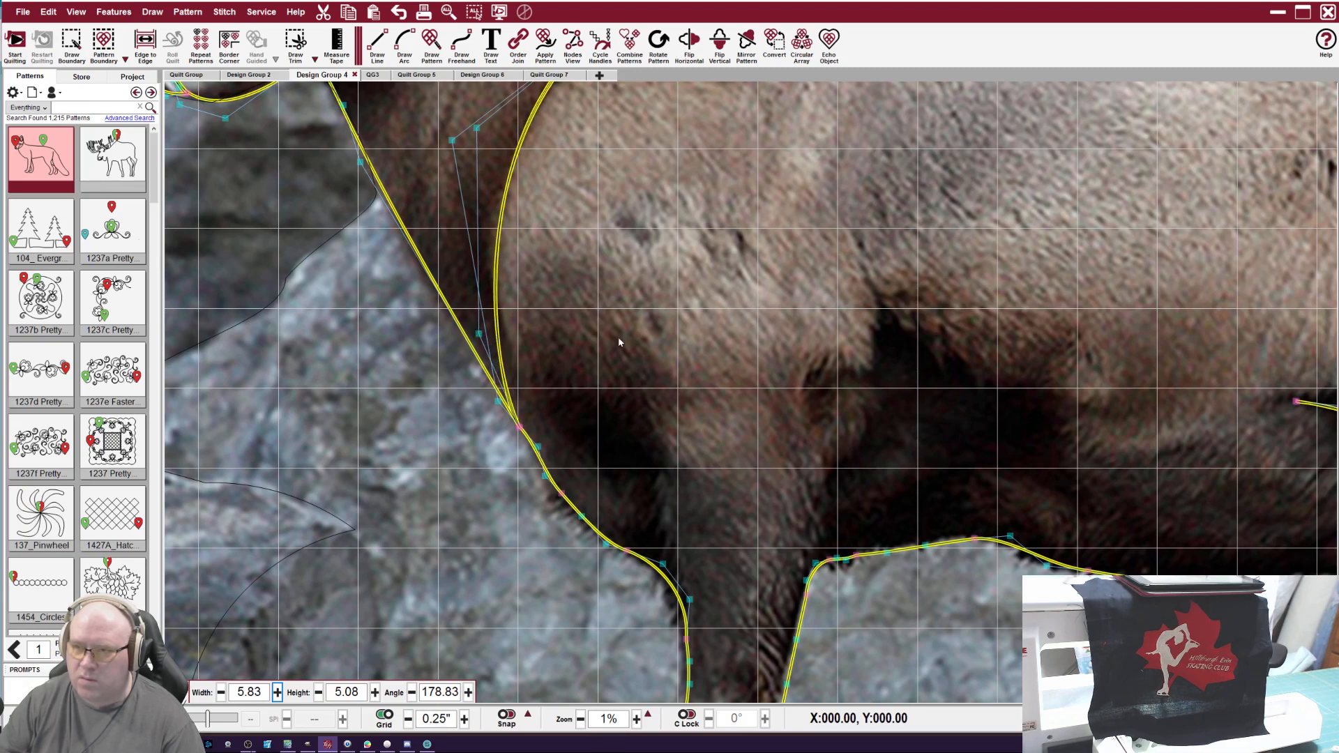
scroll(613, 339, down, 4)
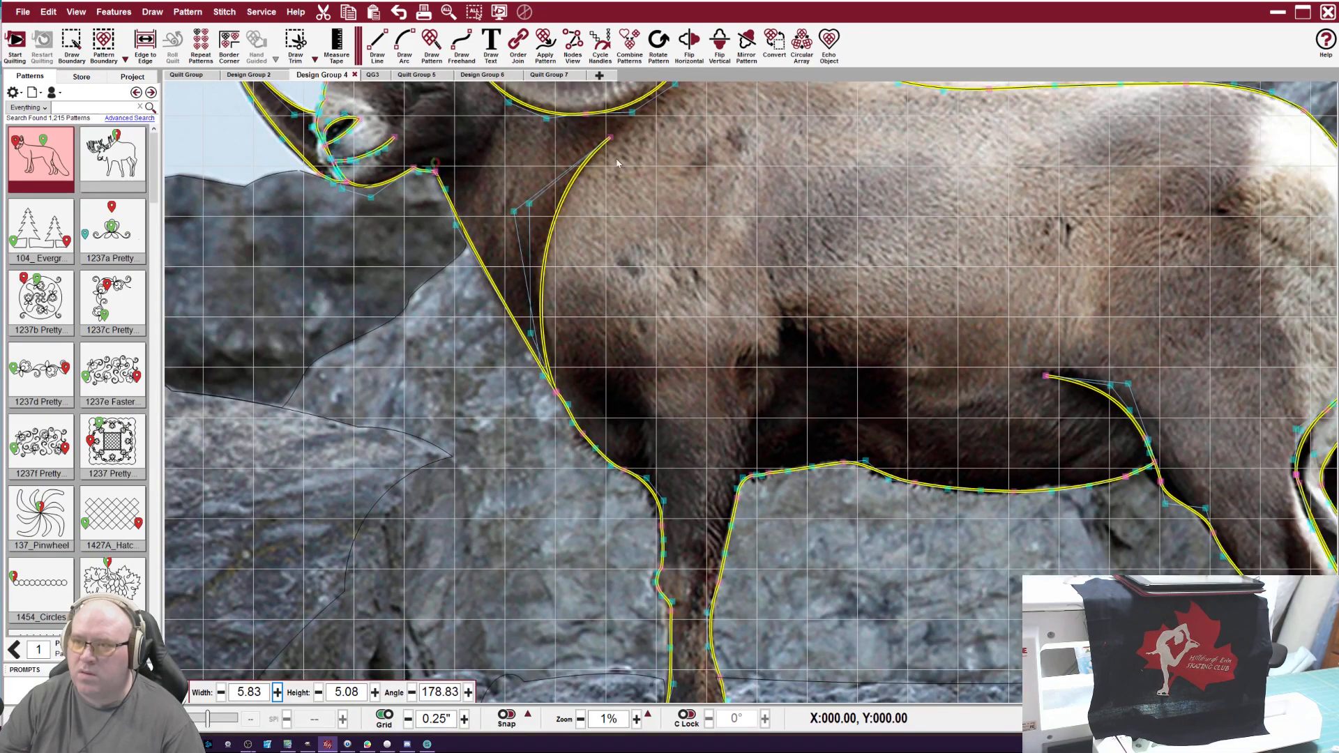
drag(609, 138, 599, 153)
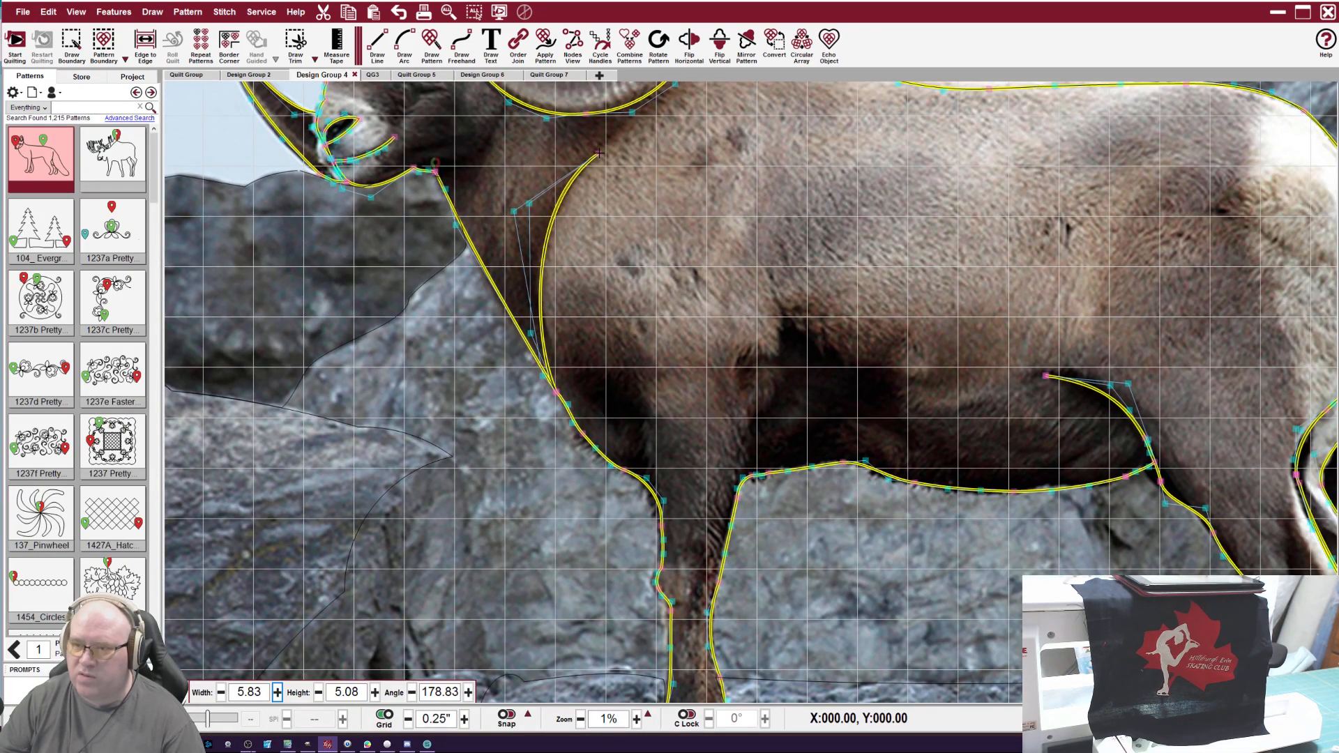
Pull the outline node behind the top of the foreleg up into the body to form a doubled elbow line.
scroll(686, 408, down, 2)
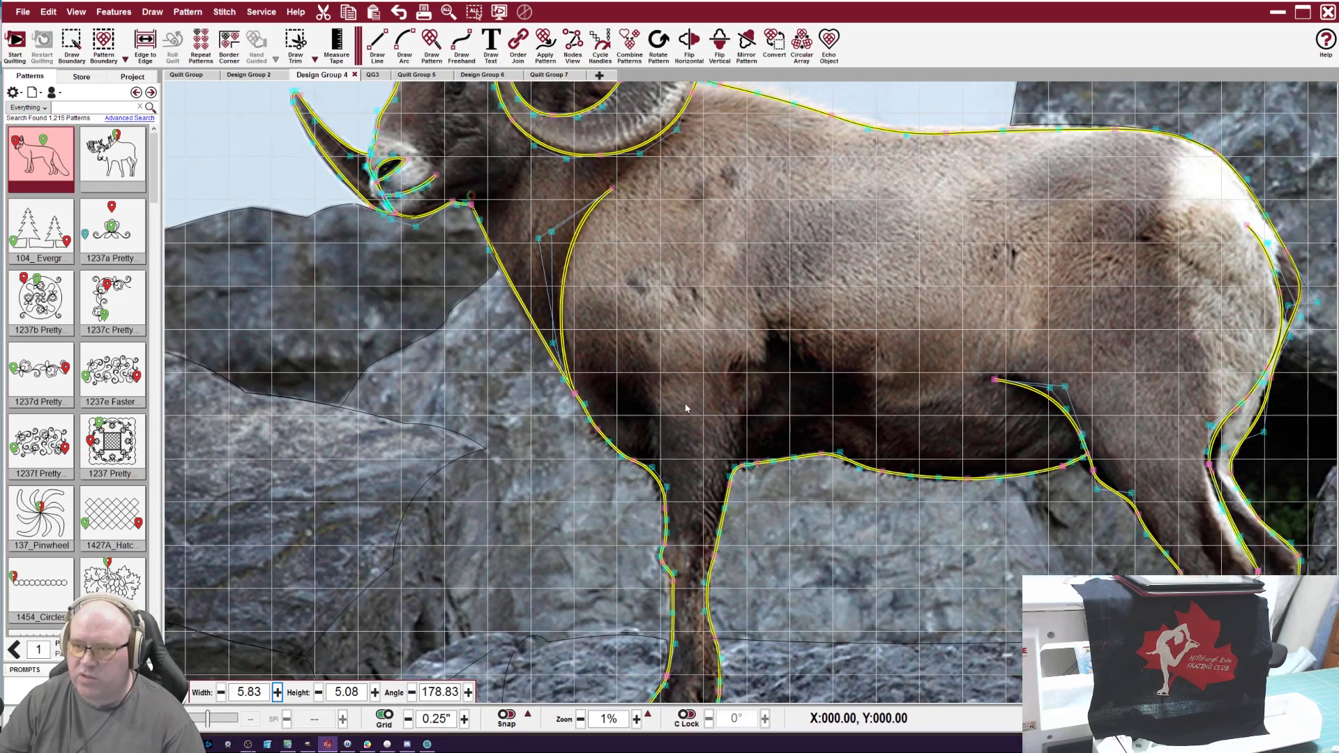
scroll(686, 408, down, 3)
click(487, 479)
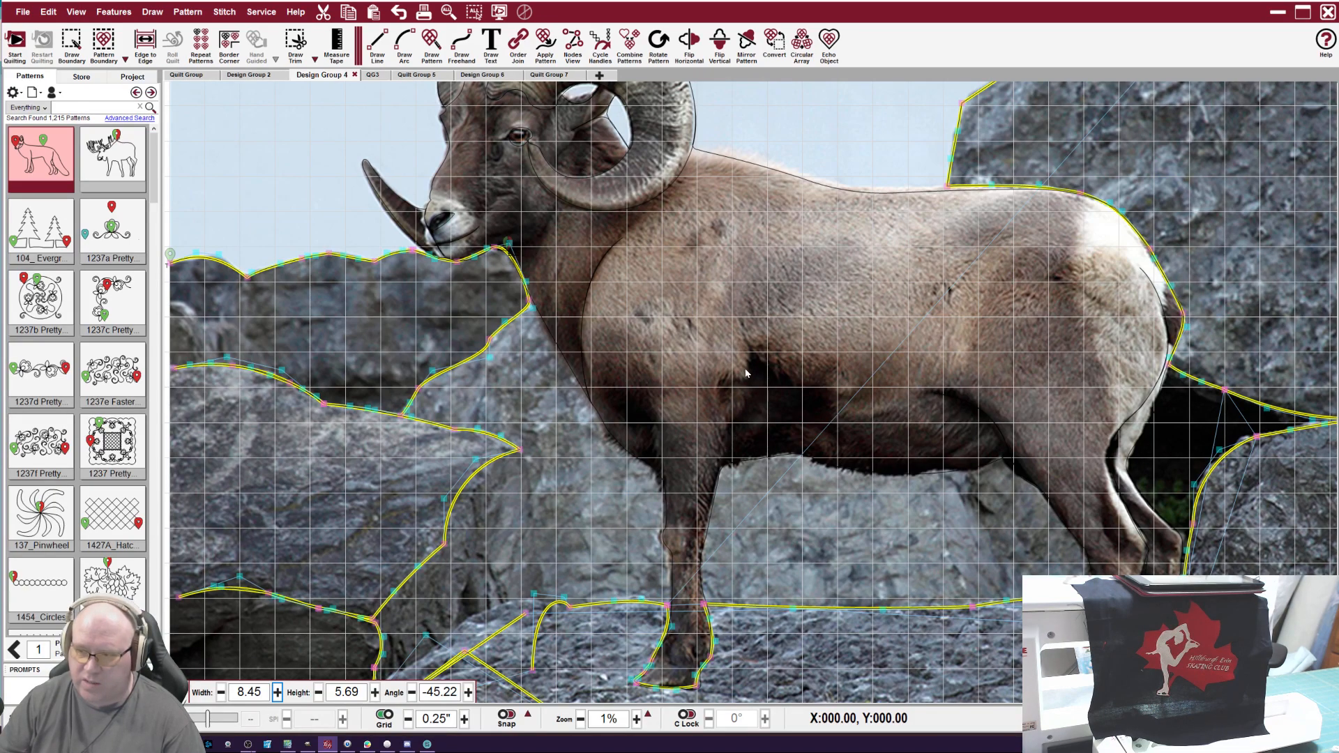
click(725, 314)
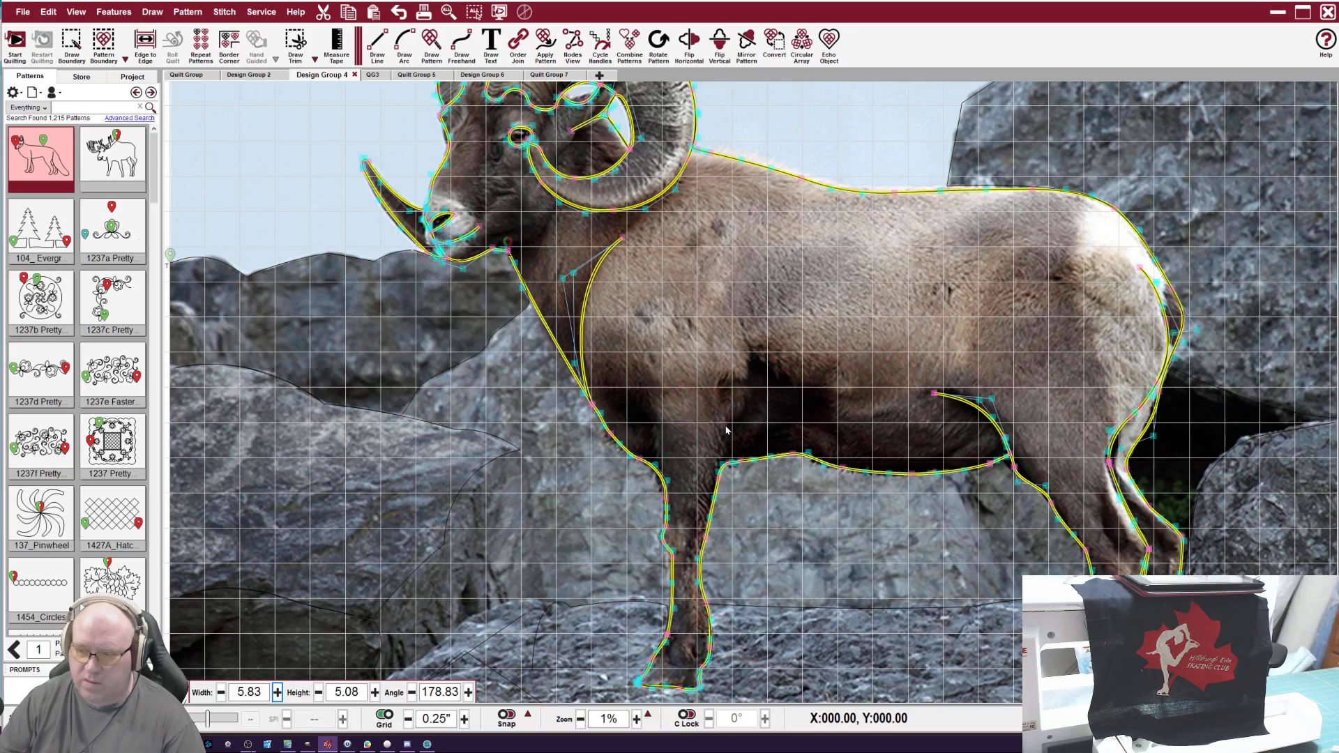
drag(728, 465, 748, 344)
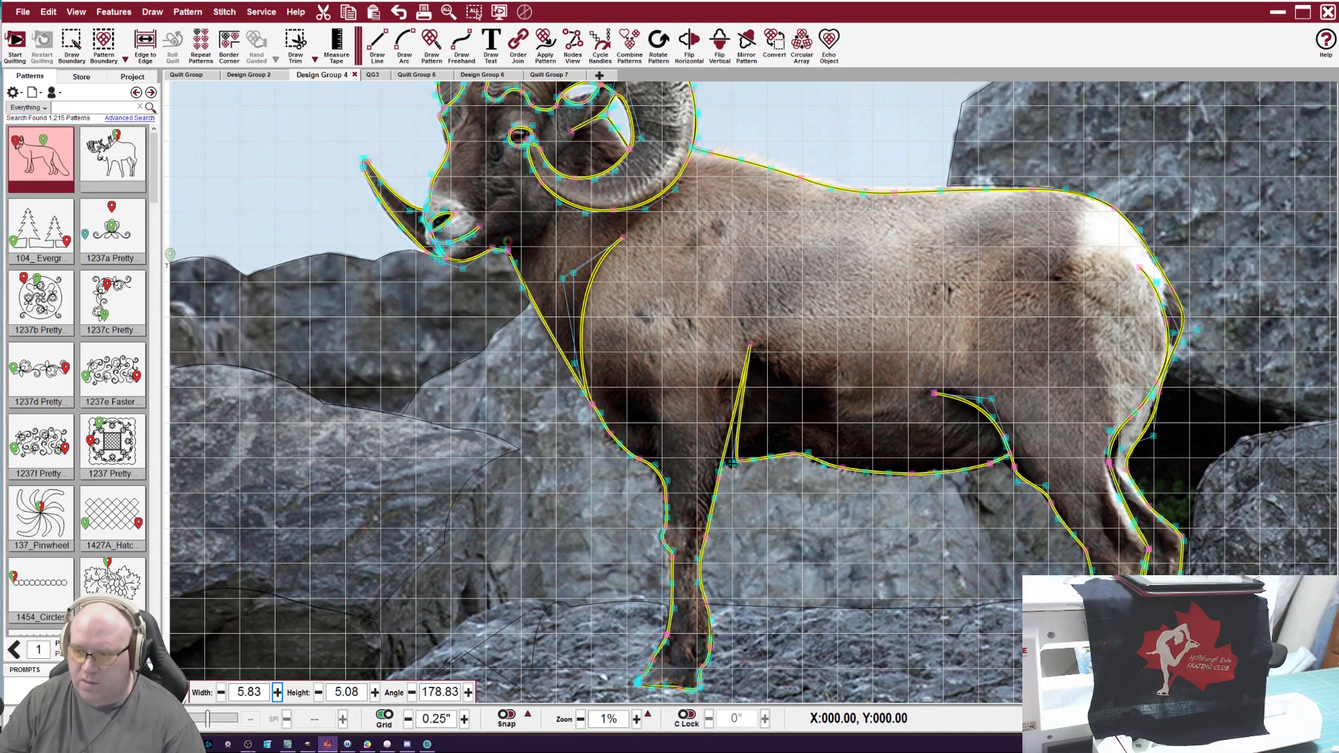
drag(739, 467, 724, 471)
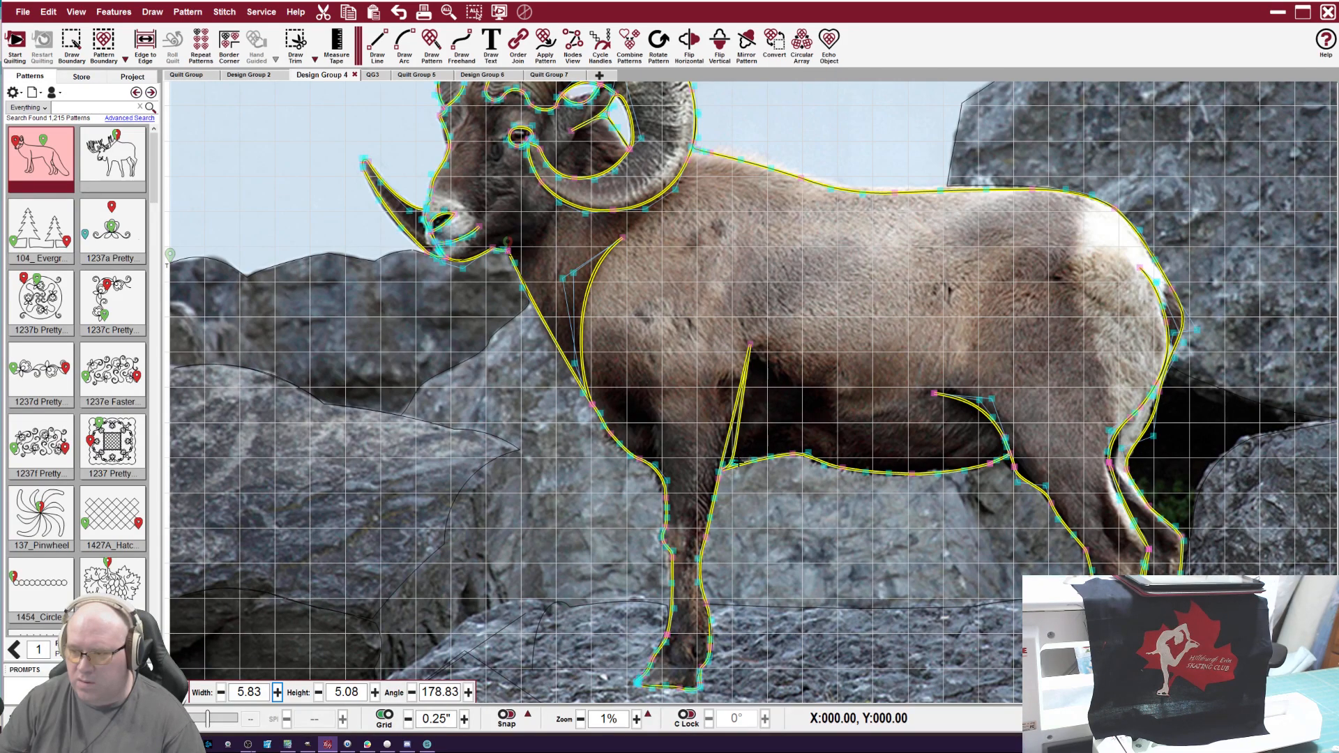
drag(730, 460, 749, 421)
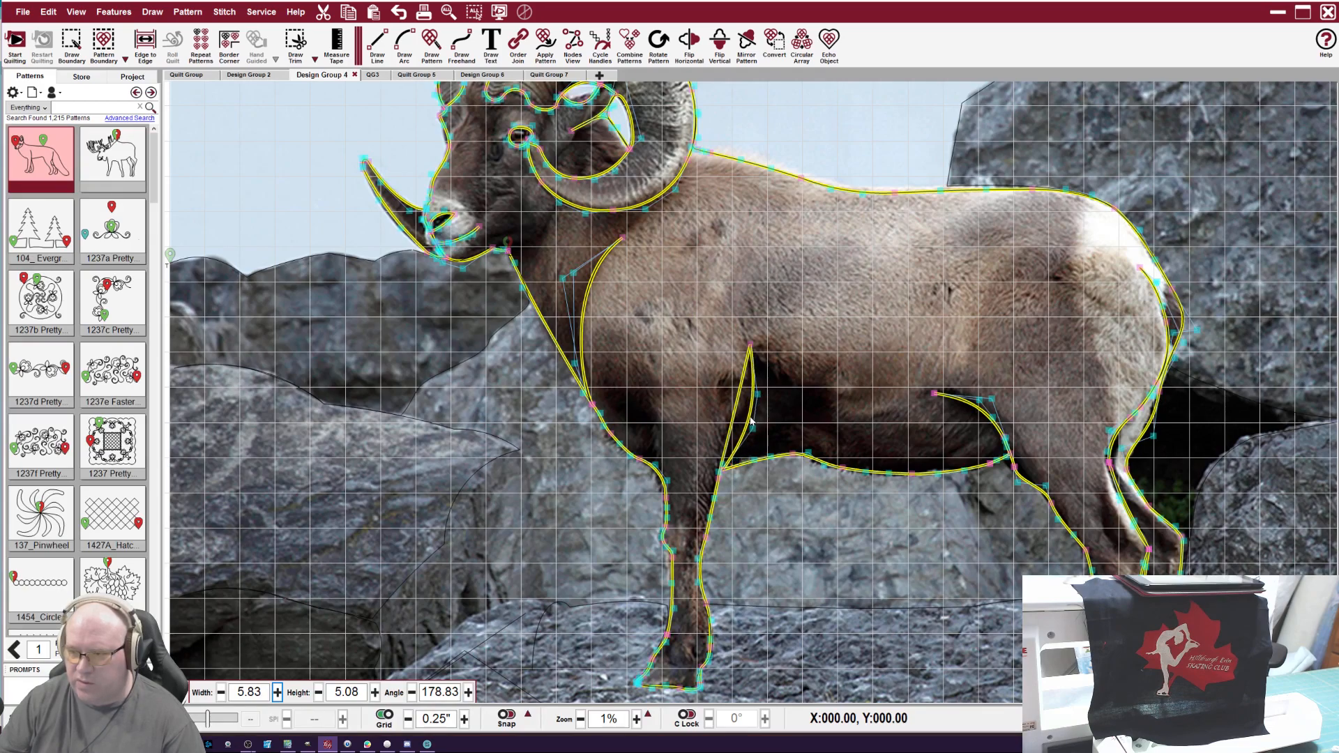
Curve both passes of the elbow line together behind the foreleg and extend its upper end higher into the body.
click(745, 418)
click(746, 417)
click(743, 425)
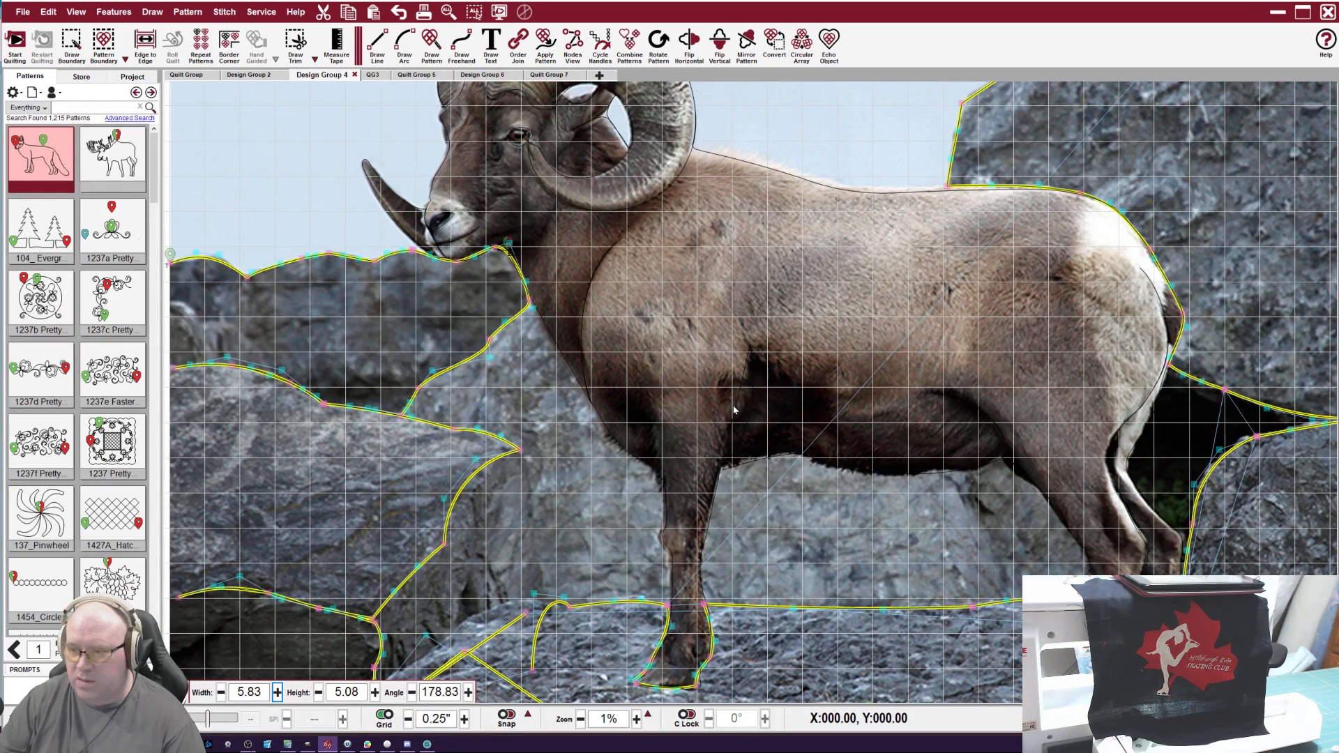
click(736, 413)
drag(722, 460, 760, 385)
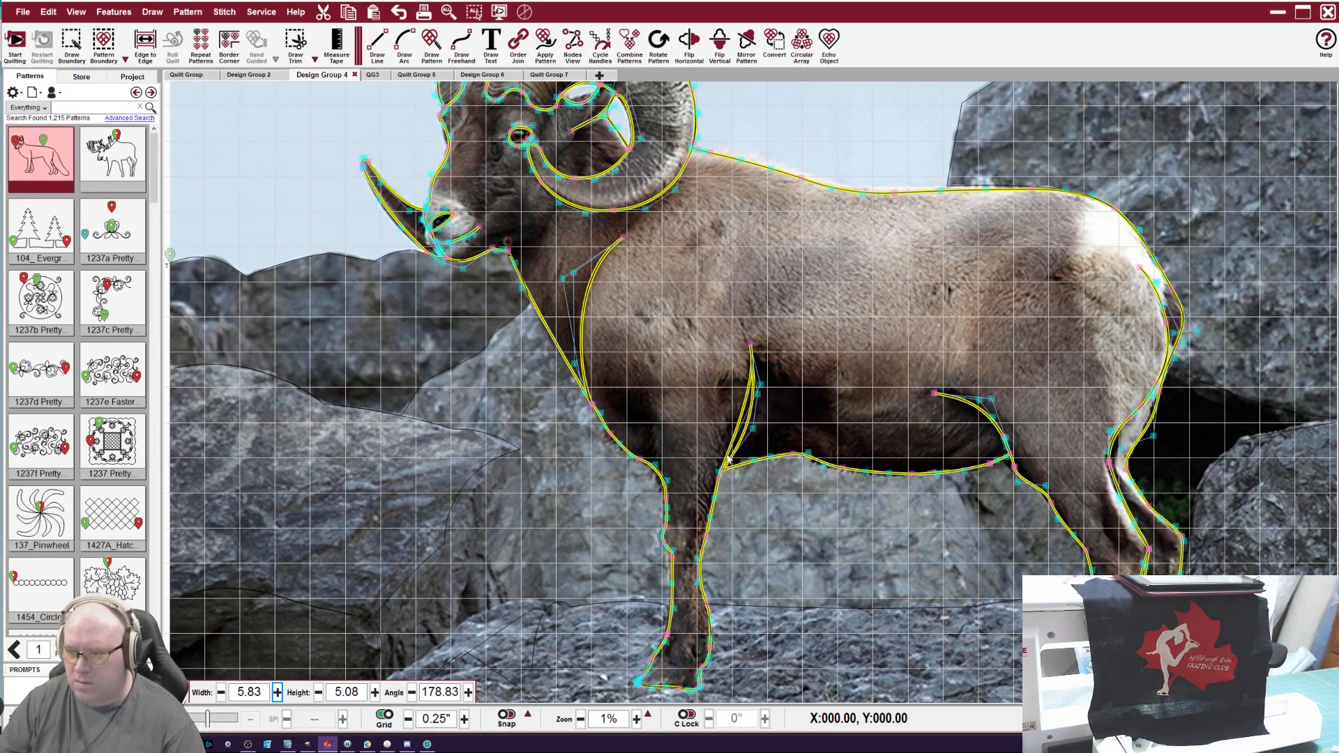
drag(723, 470, 744, 430)
drag(734, 475, 747, 427)
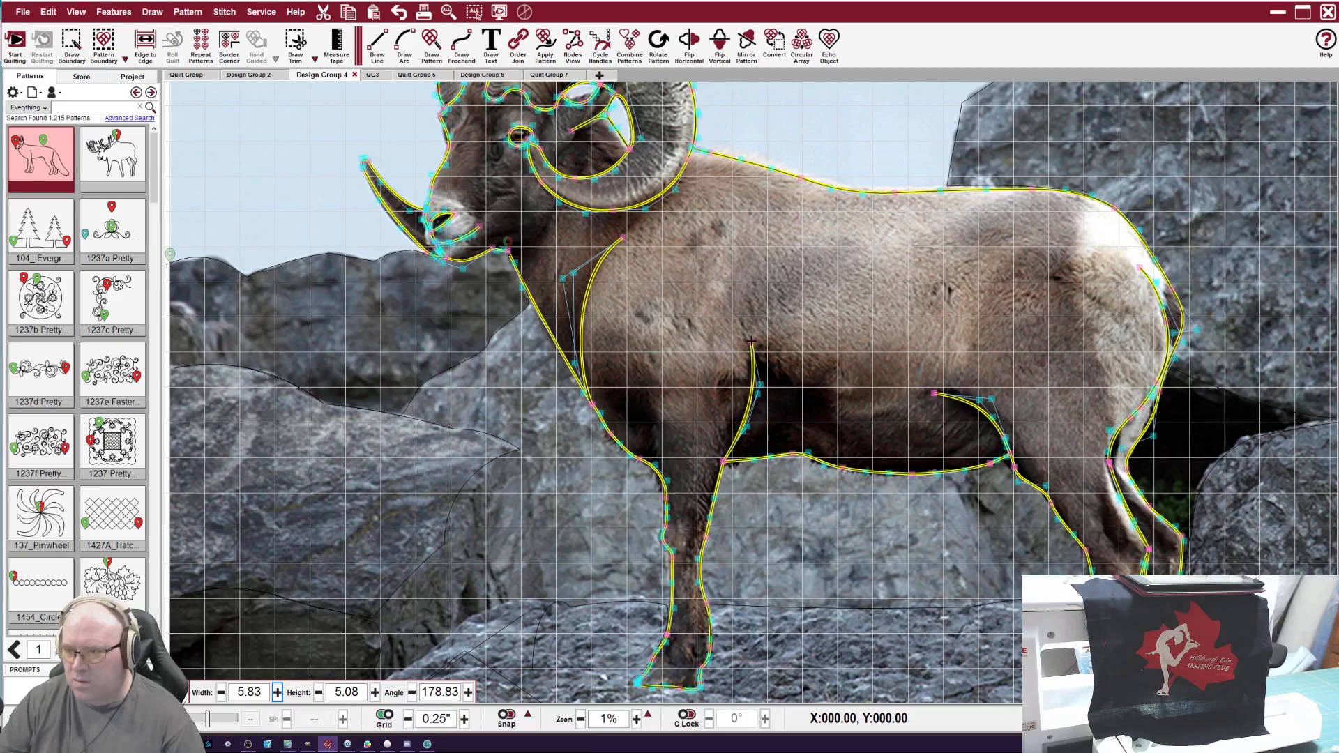
drag(751, 339, 744, 320)
drag(761, 376, 760, 371)
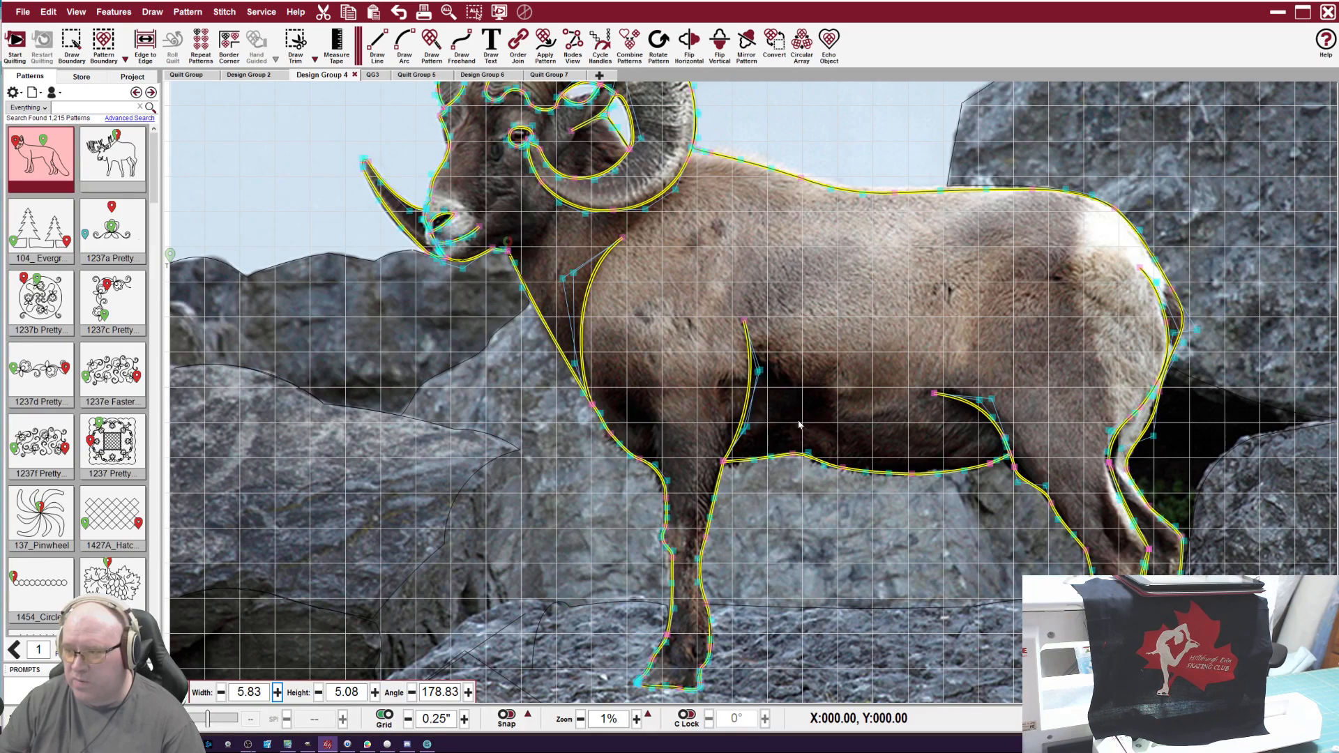
Copy all ram and rock patterns from Design Group 4 and delete the old drawing in Quilt Group 7.
click(805, 544)
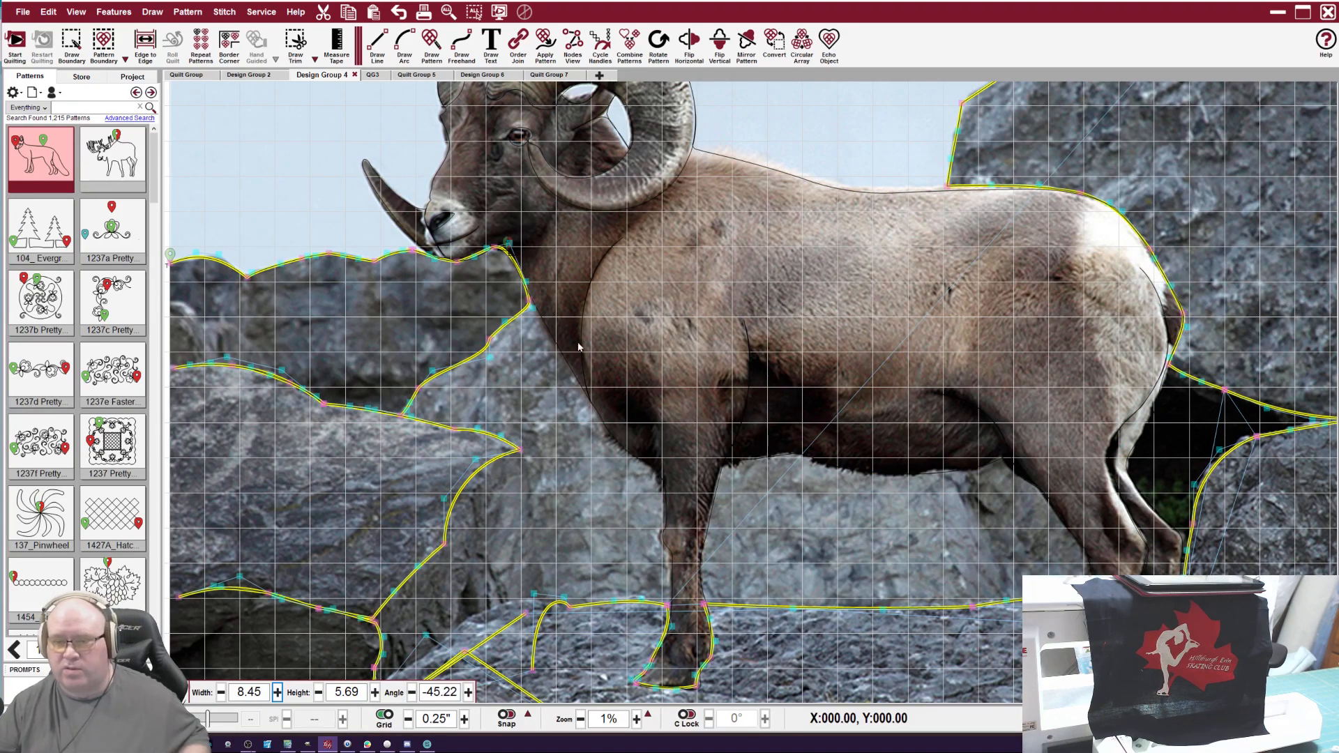
key(ctrl+a)
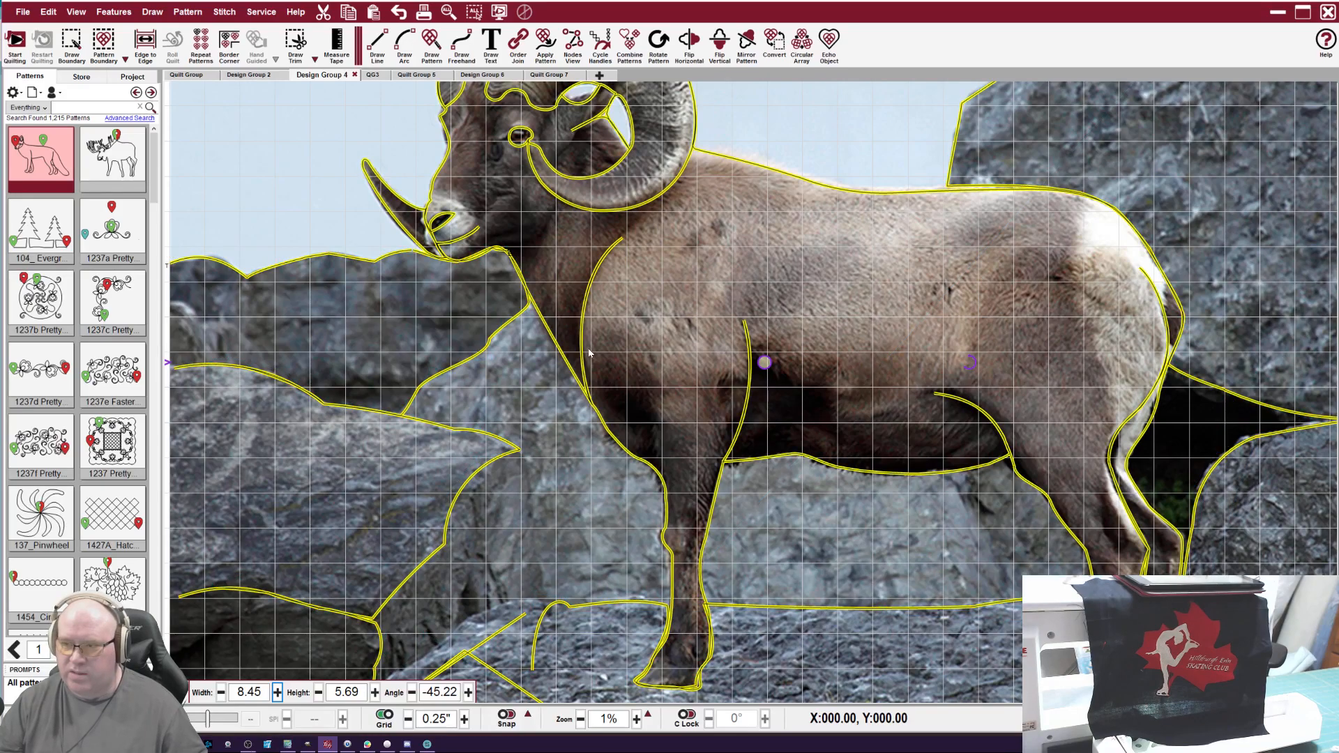
key(ctrl+c)
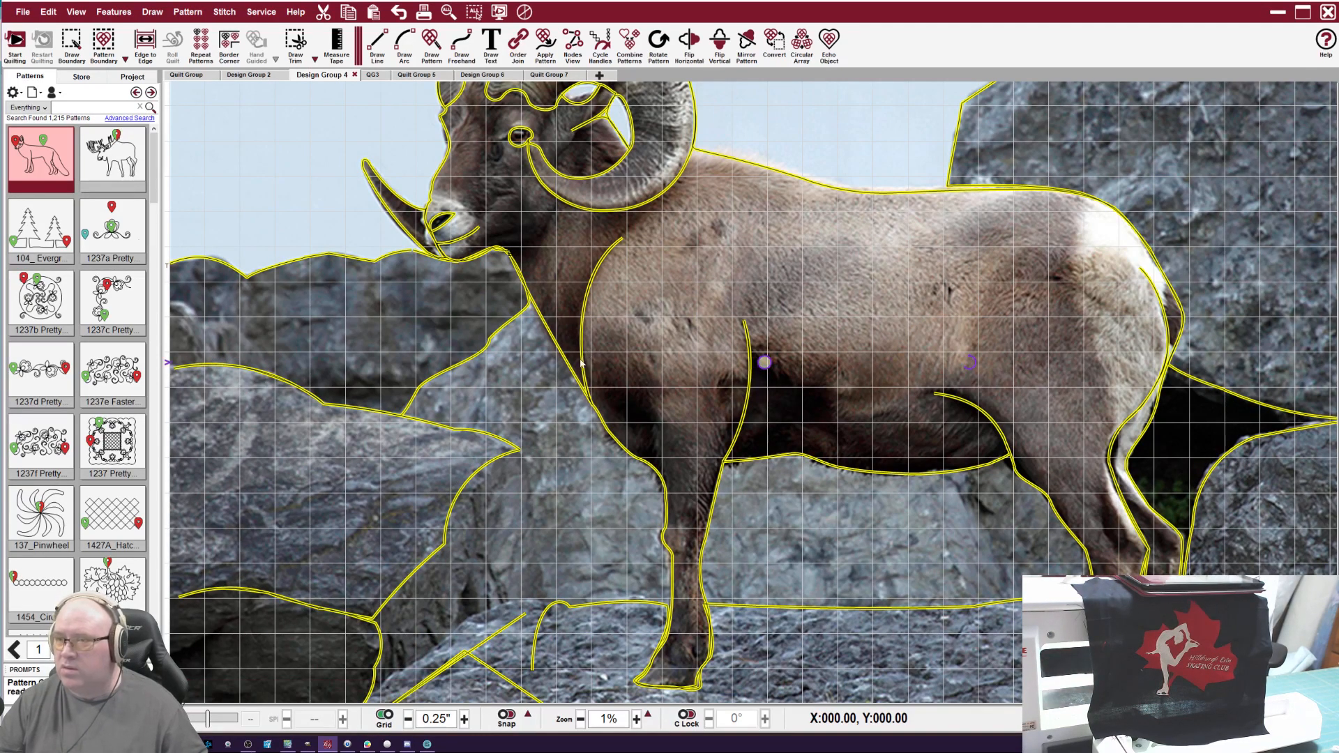
click(542, 74)
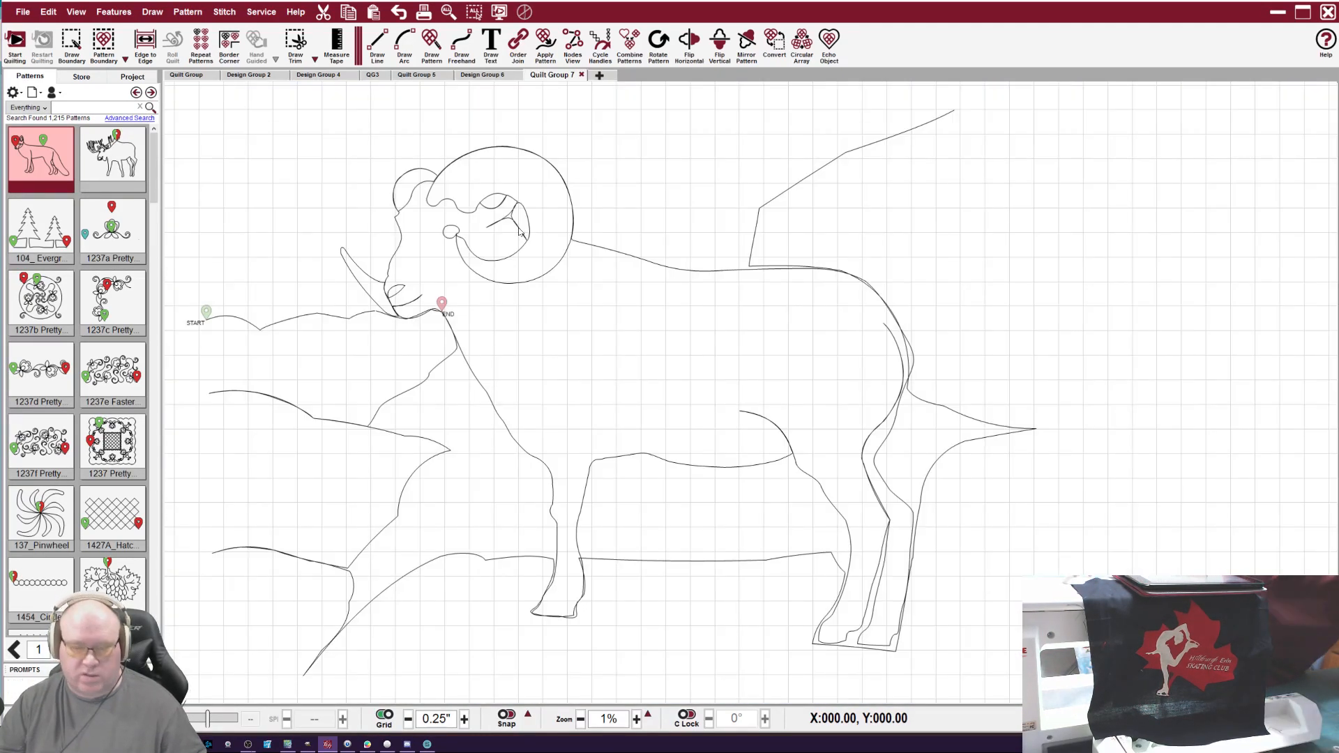
key(ctrl+a)
key(Delete)
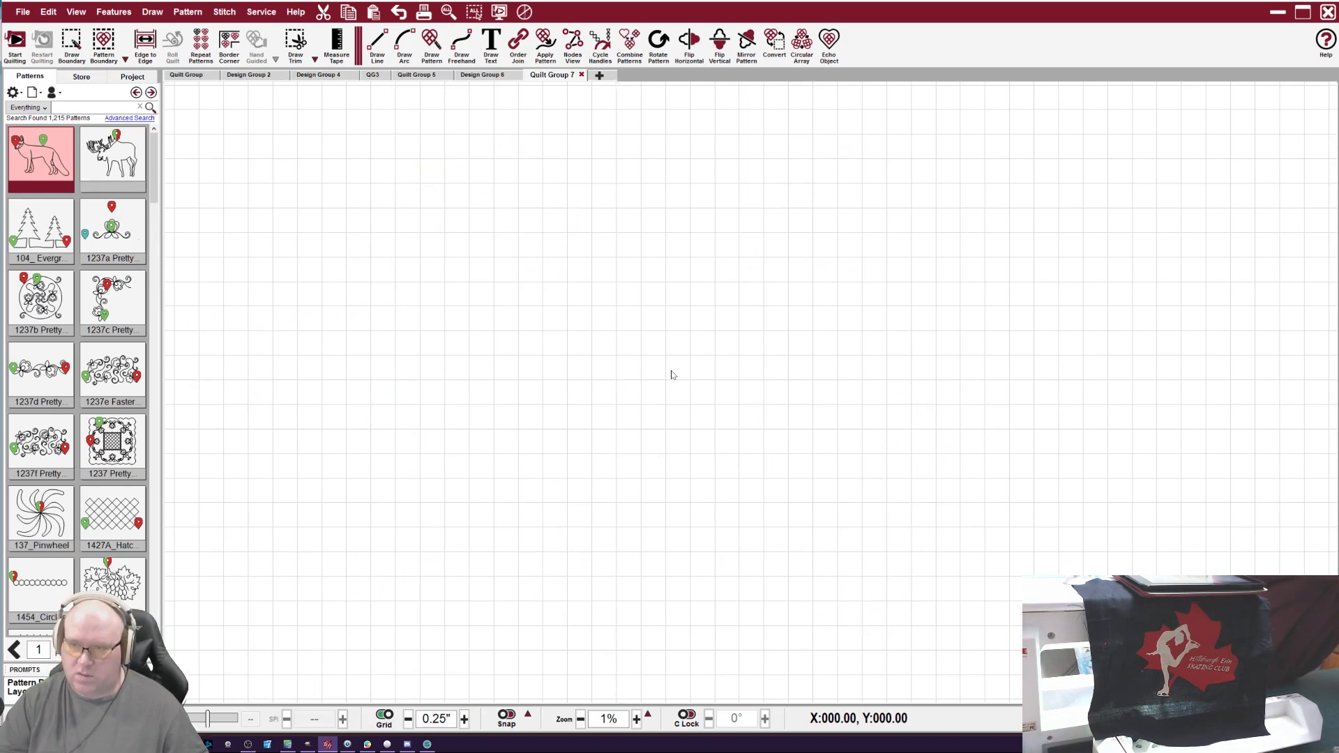
key(ctrl+v)
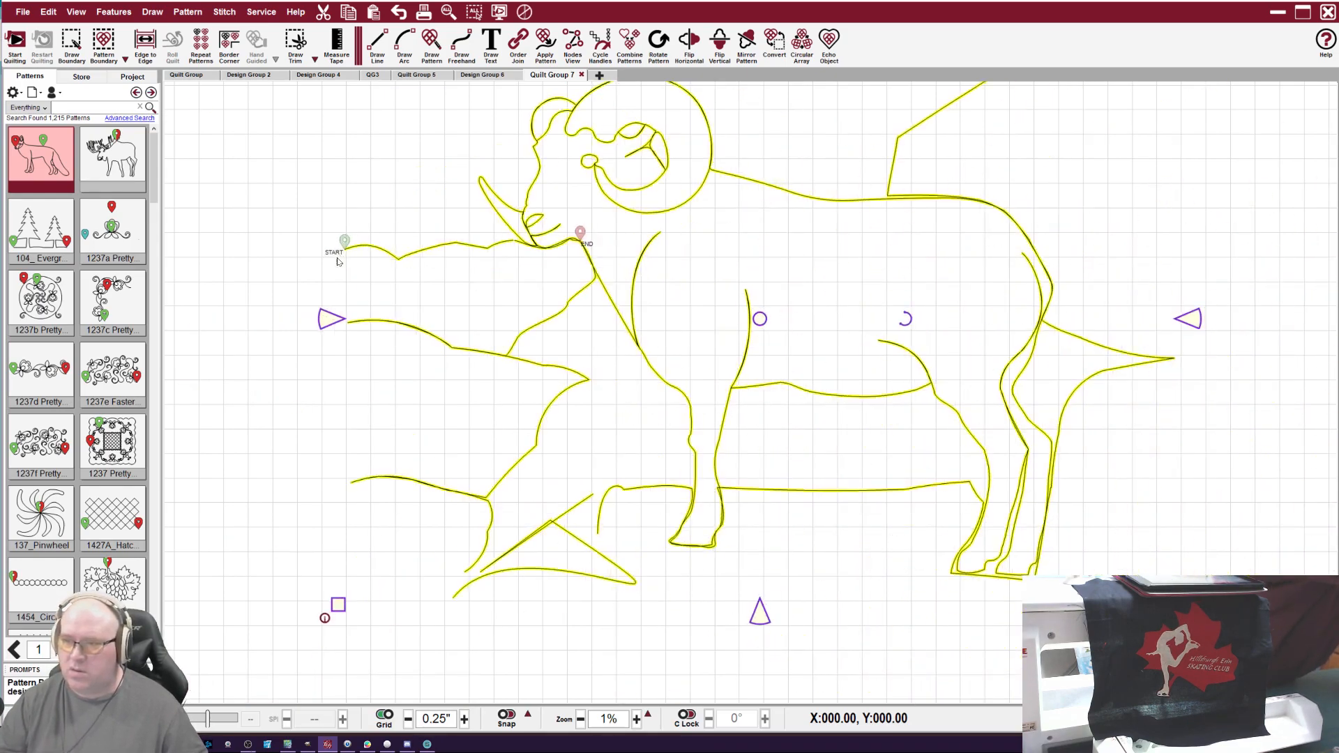
click(346, 282)
right_click(399, 611)
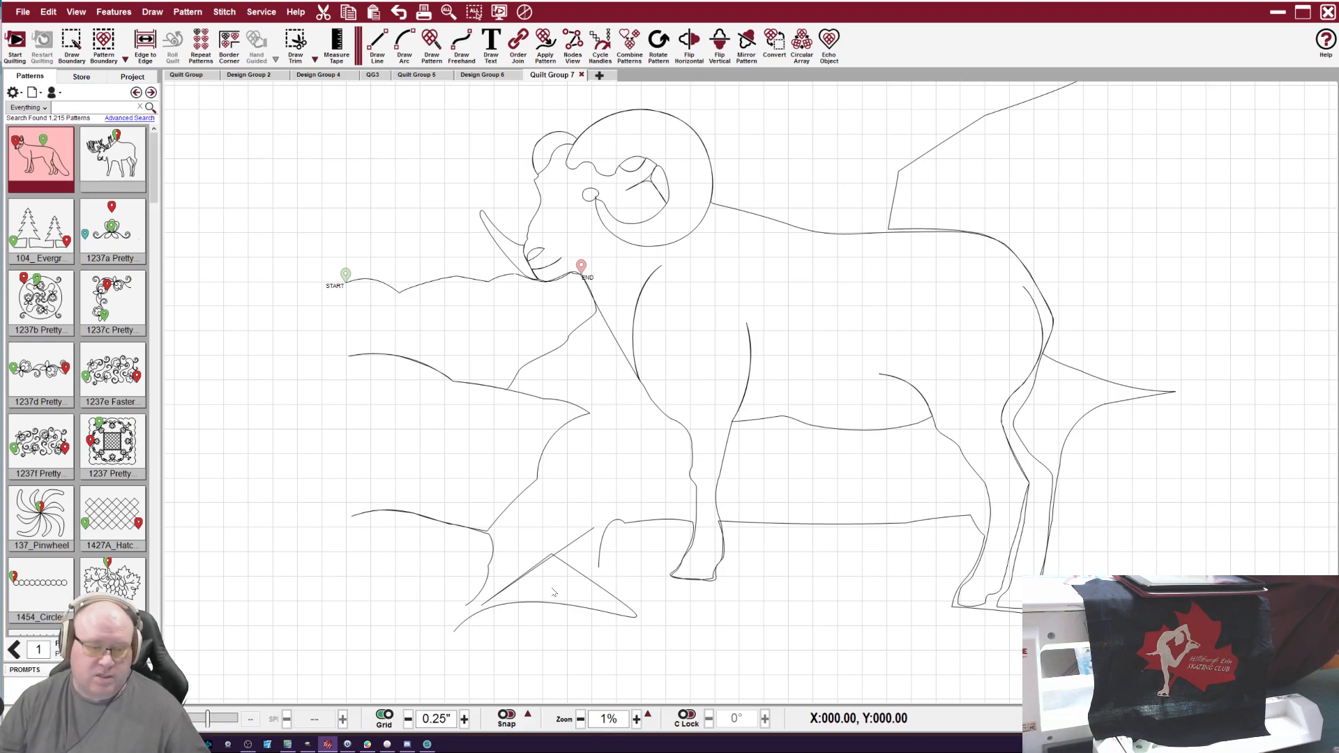
click(483, 391)
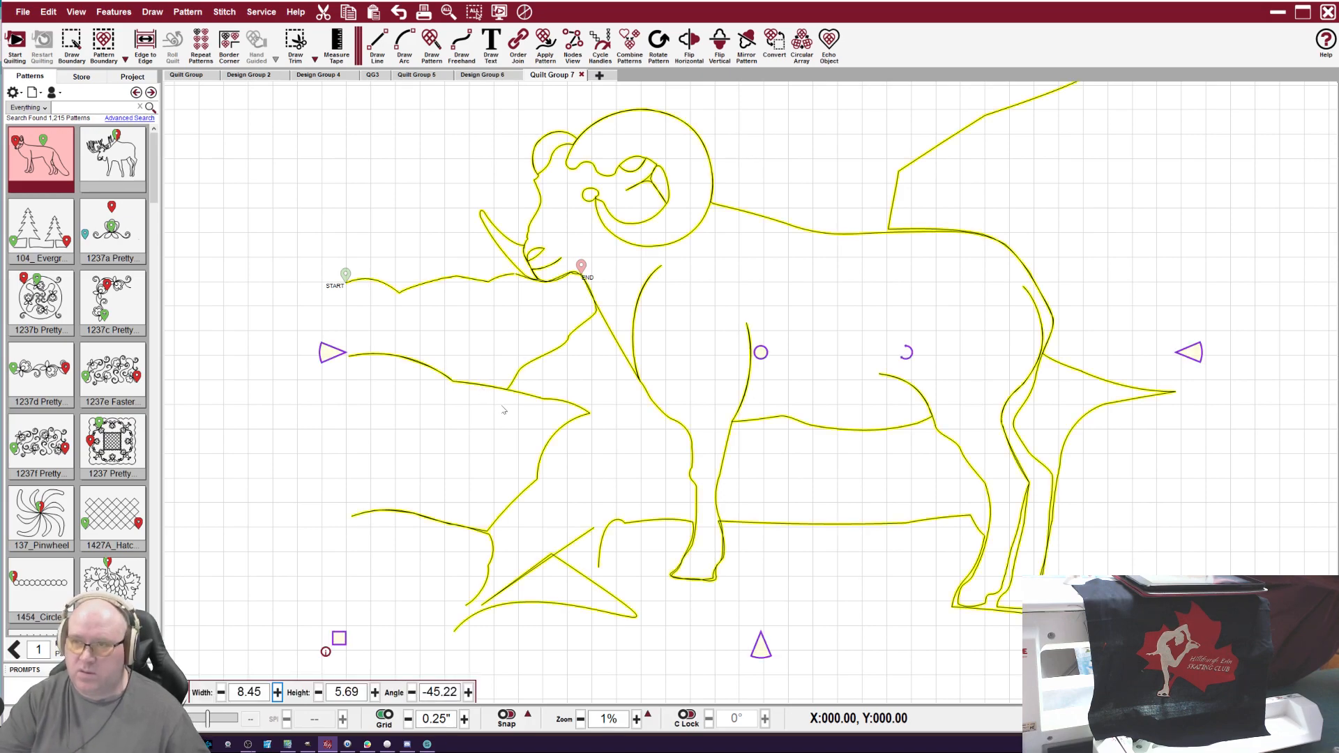
key(Delete)
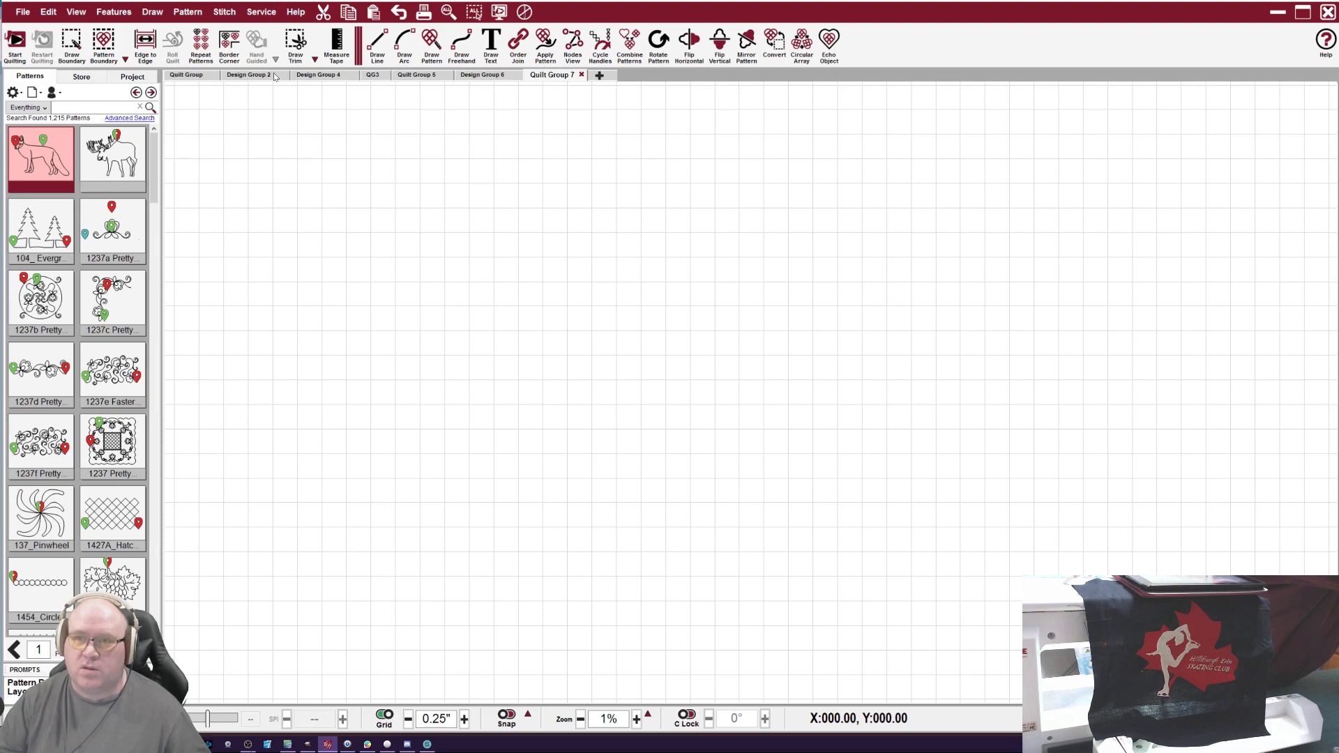
Delete the rock background pattern from the ram photo in Design Group 4.
click(316, 75)
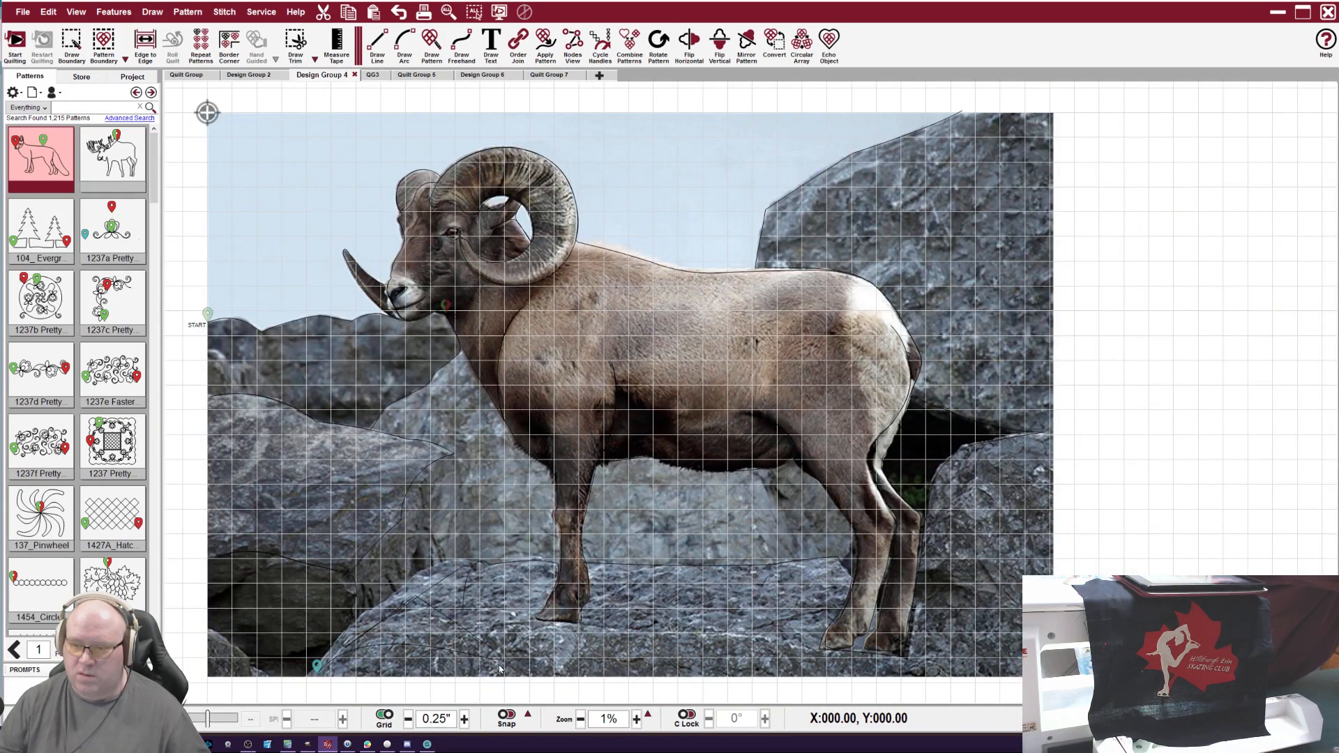
click(478, 574)
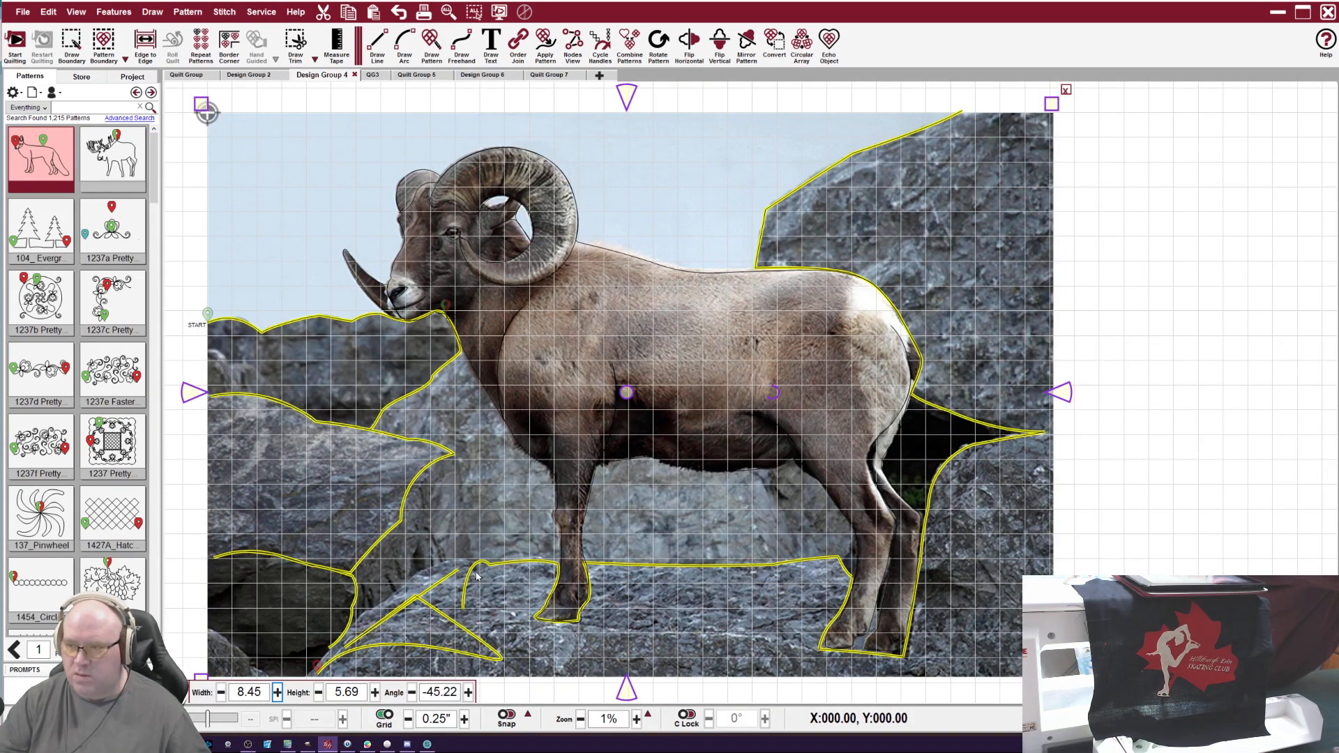
key(Delete)
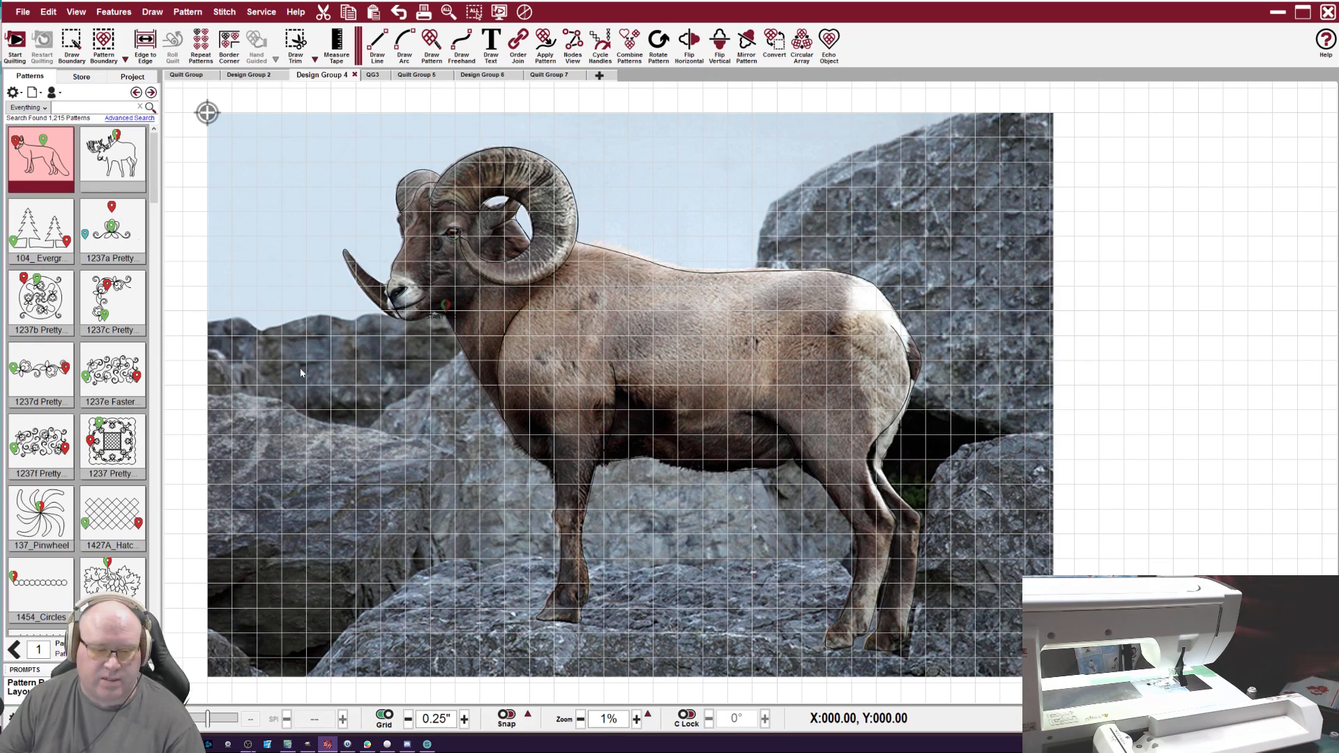
Select the ram outline in Design Group 4, and place the copied ram and rock drawing in the empty Quilt Group 7.
click(551, 75)
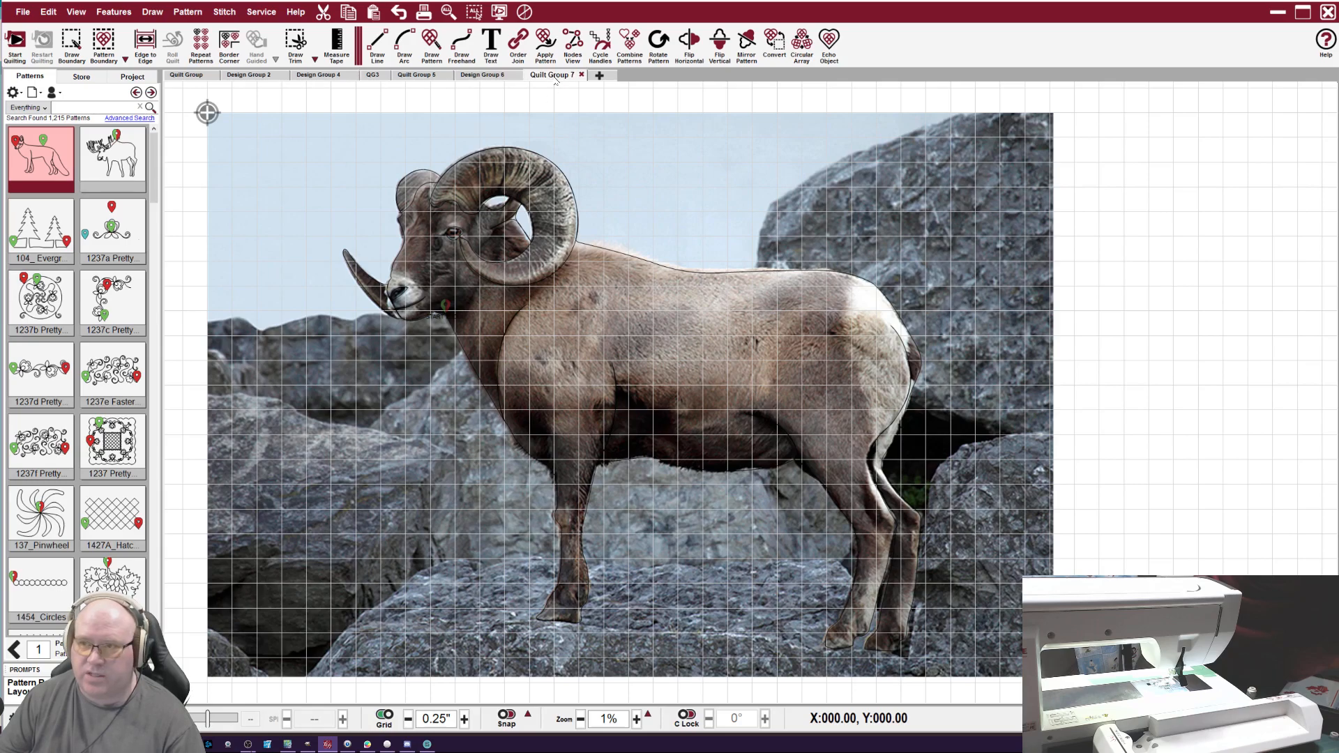
click(328, 77)
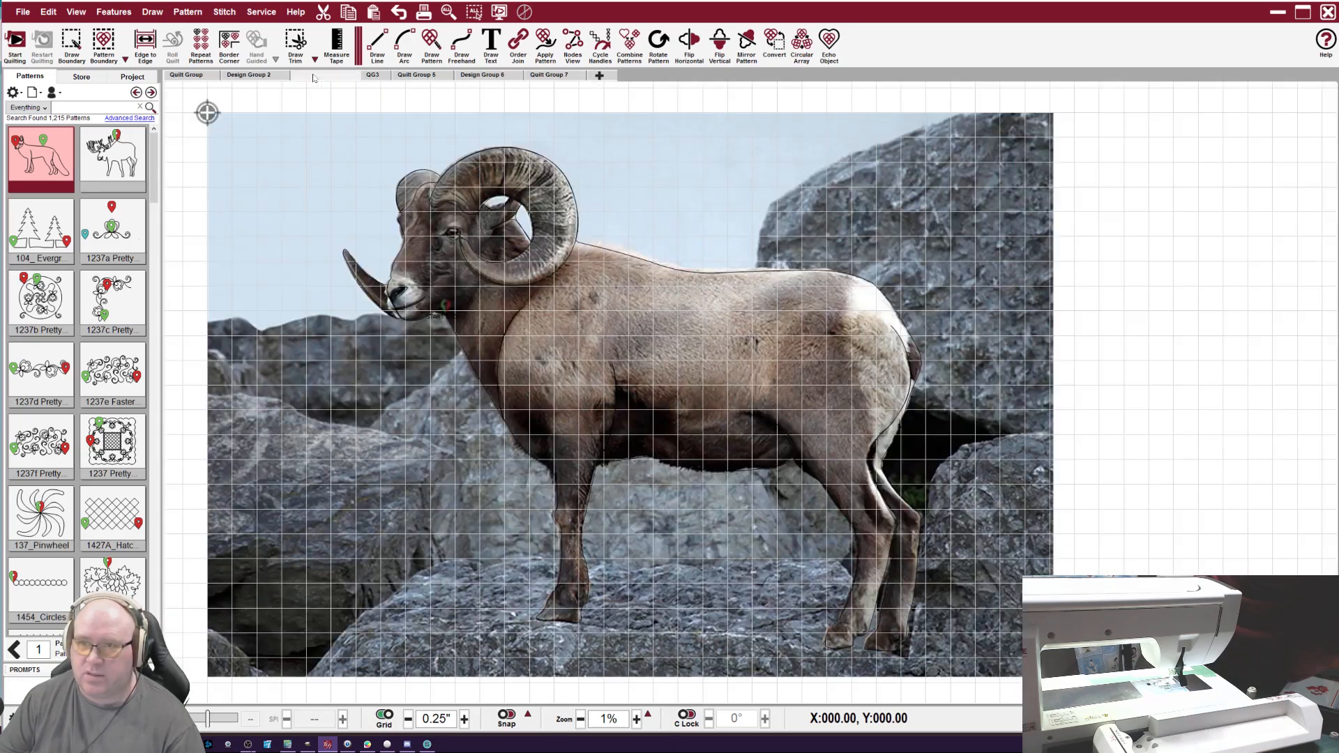
click(446, 265)
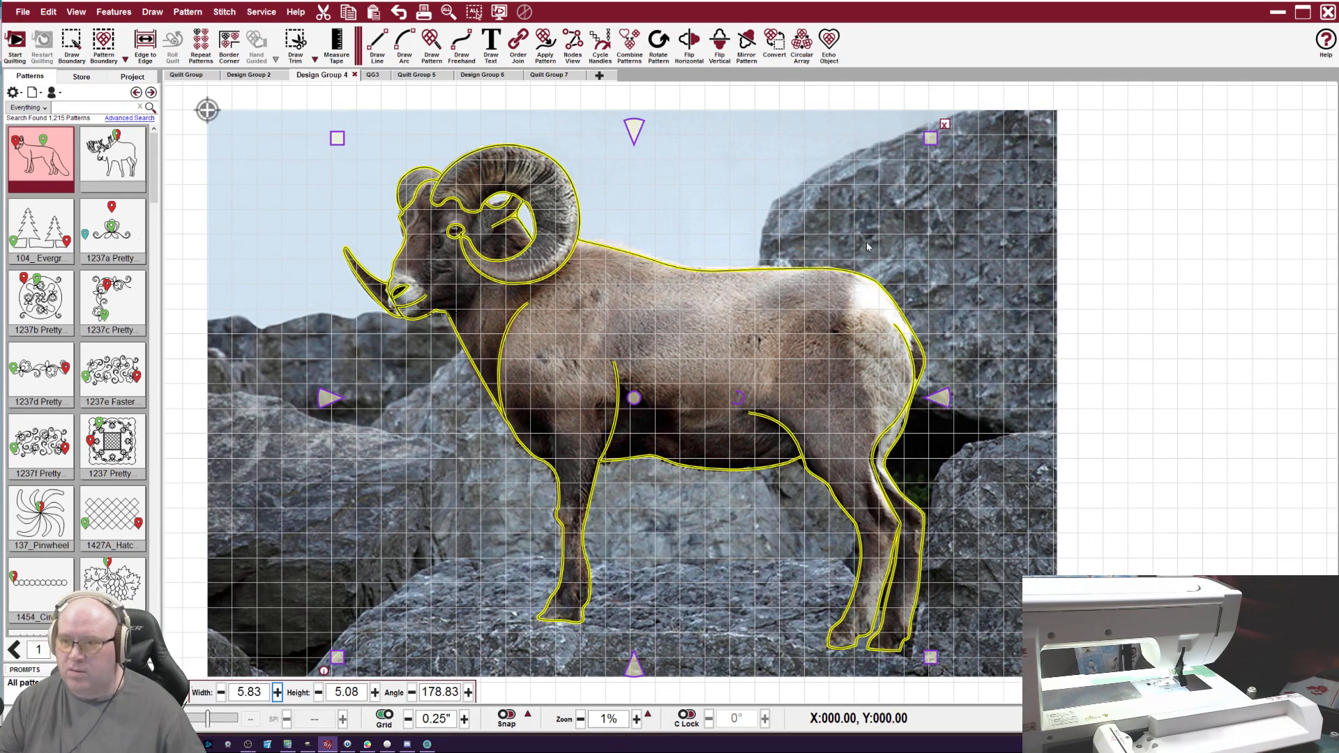
click(552, 74)
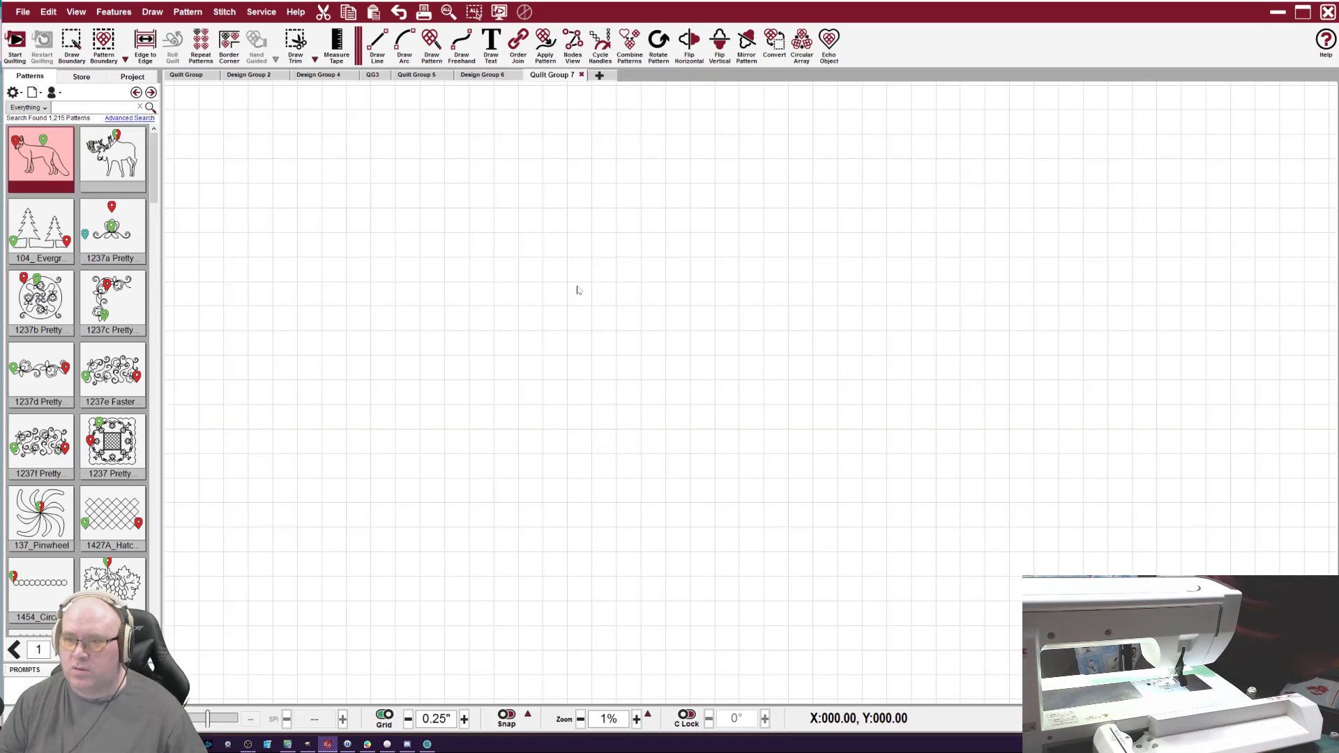
key(ctrl+v)
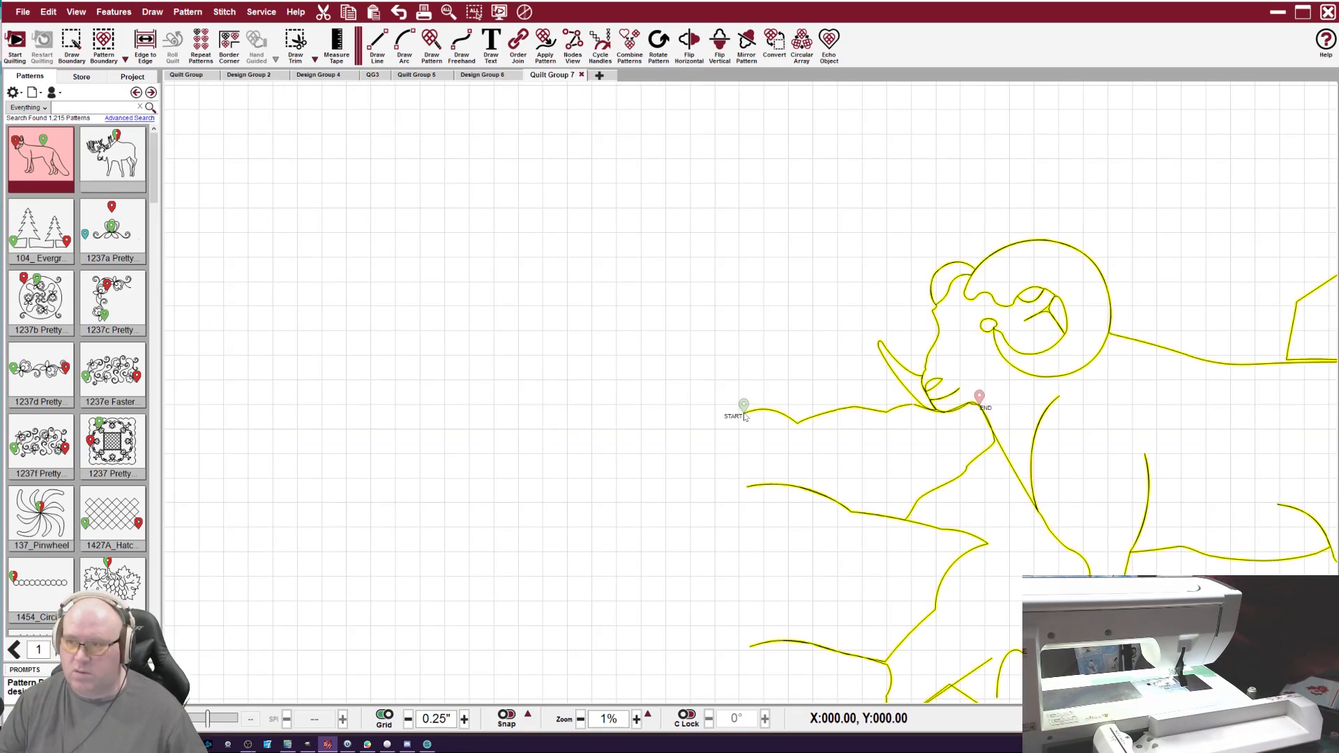
click(343, 304)
key(Escape)
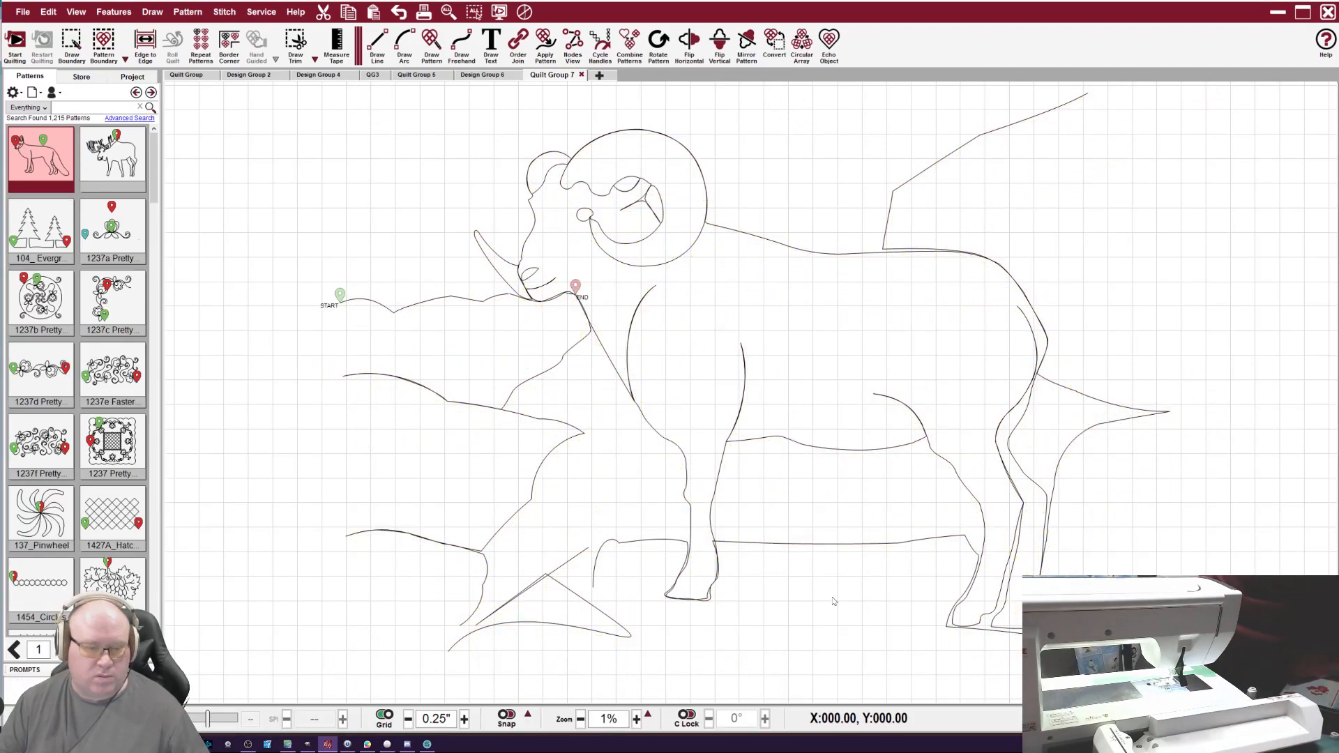